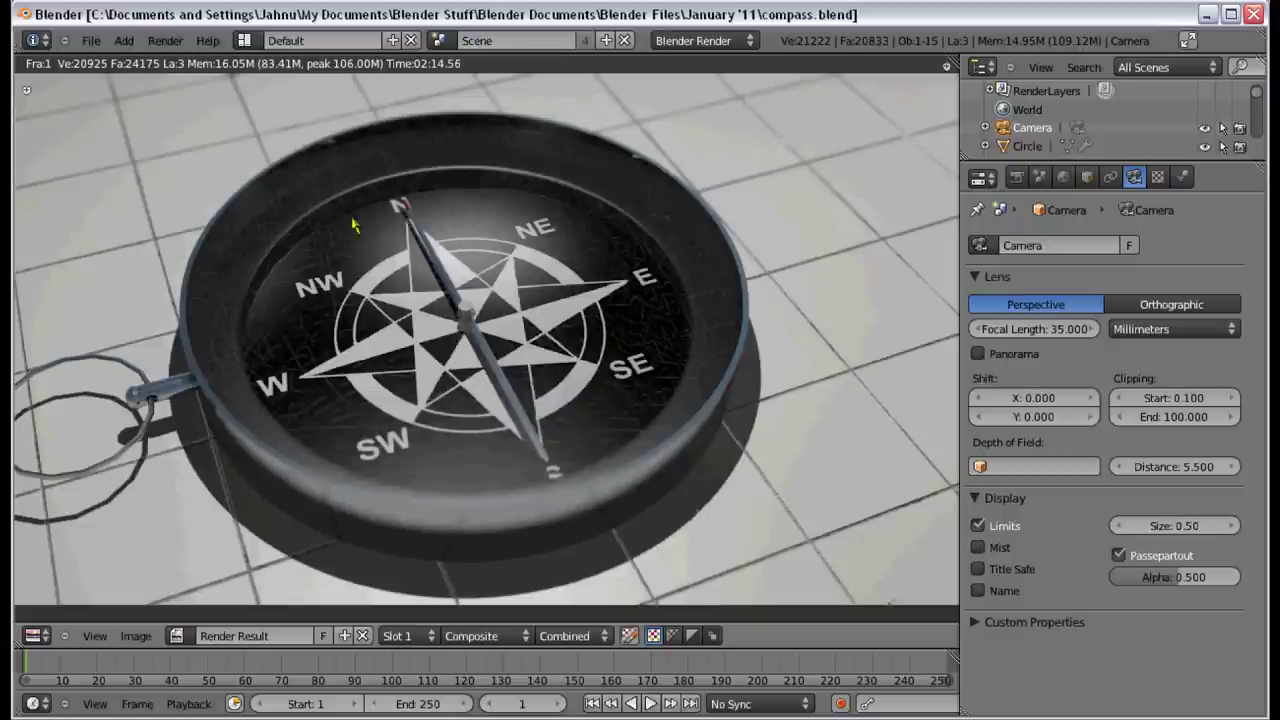
Step: Show the compositing node setup in place of the render result, and switch that area to the 3D View
key(shift+F3)
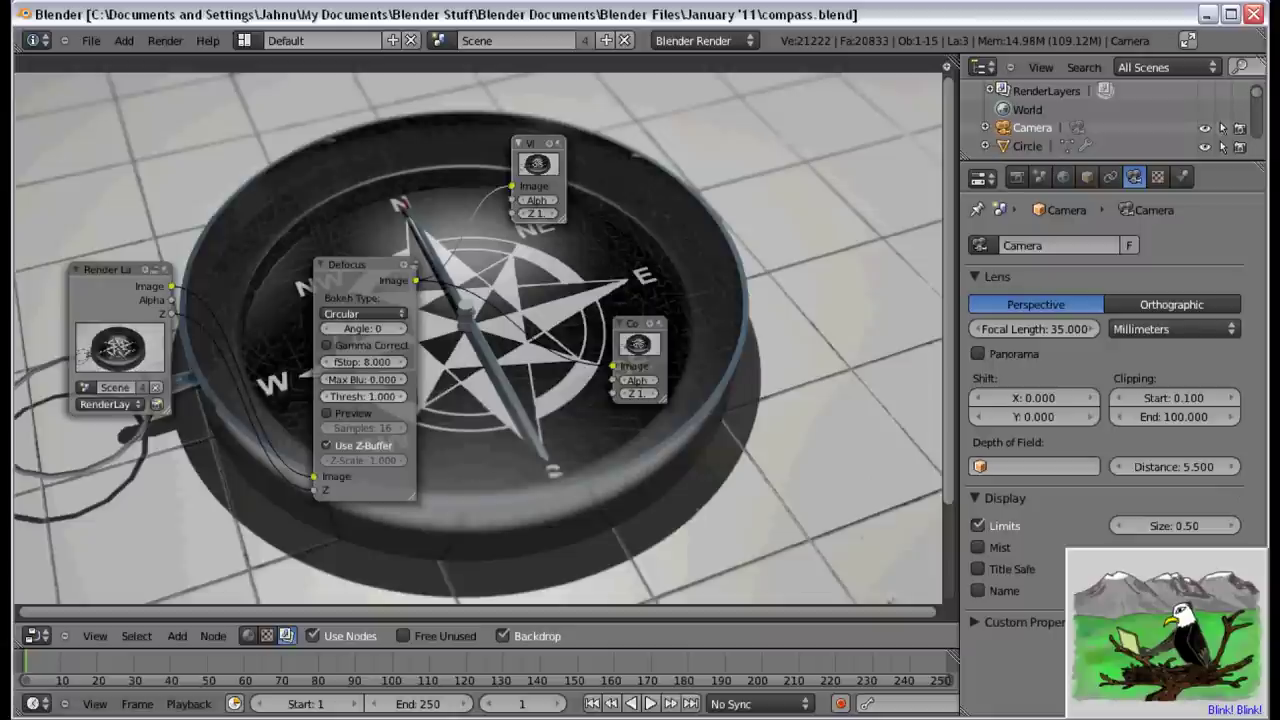
click(37, 636)
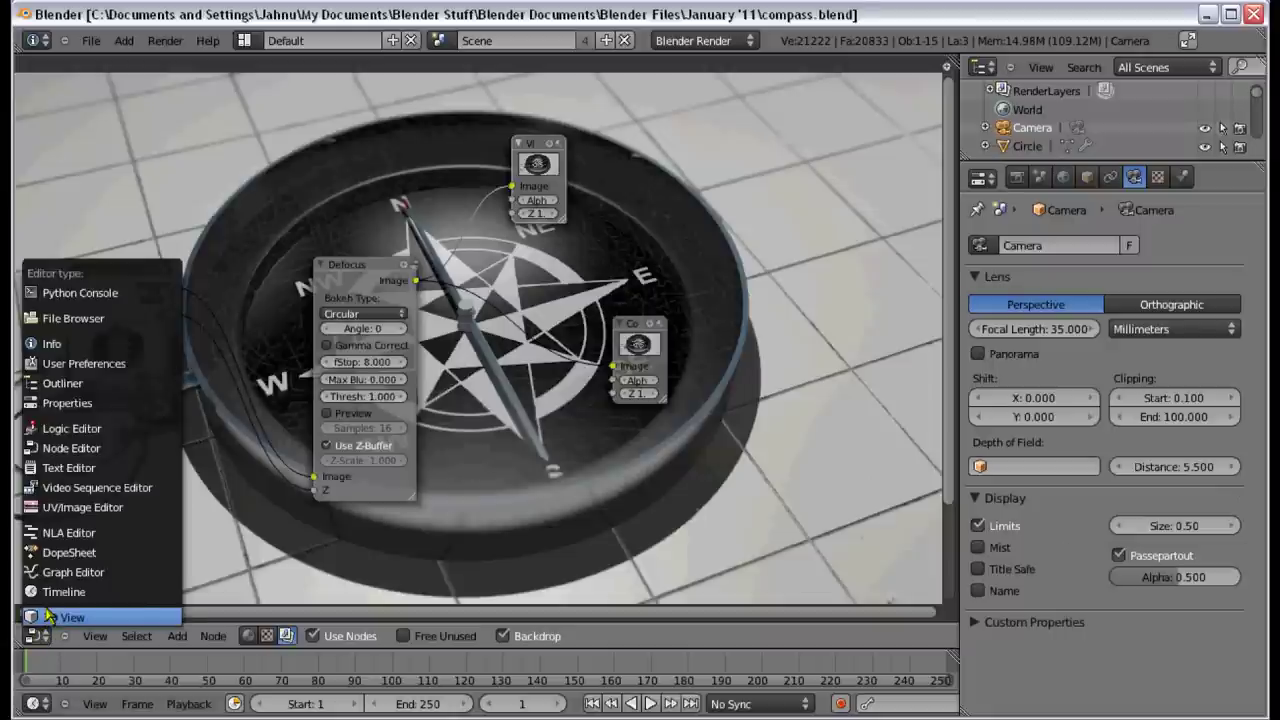
click(70, 614)
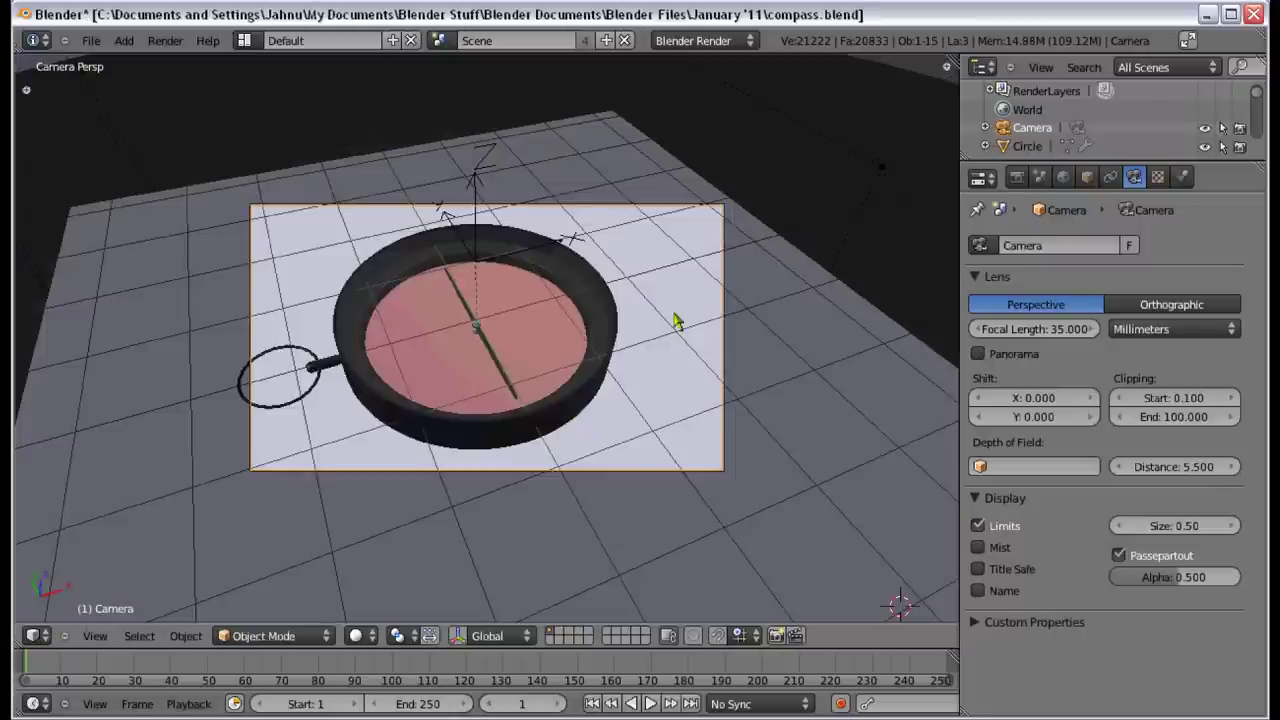
Step: Hide the large sphere surrounding the compass scene, working in wireframe top view
key(KP_7)
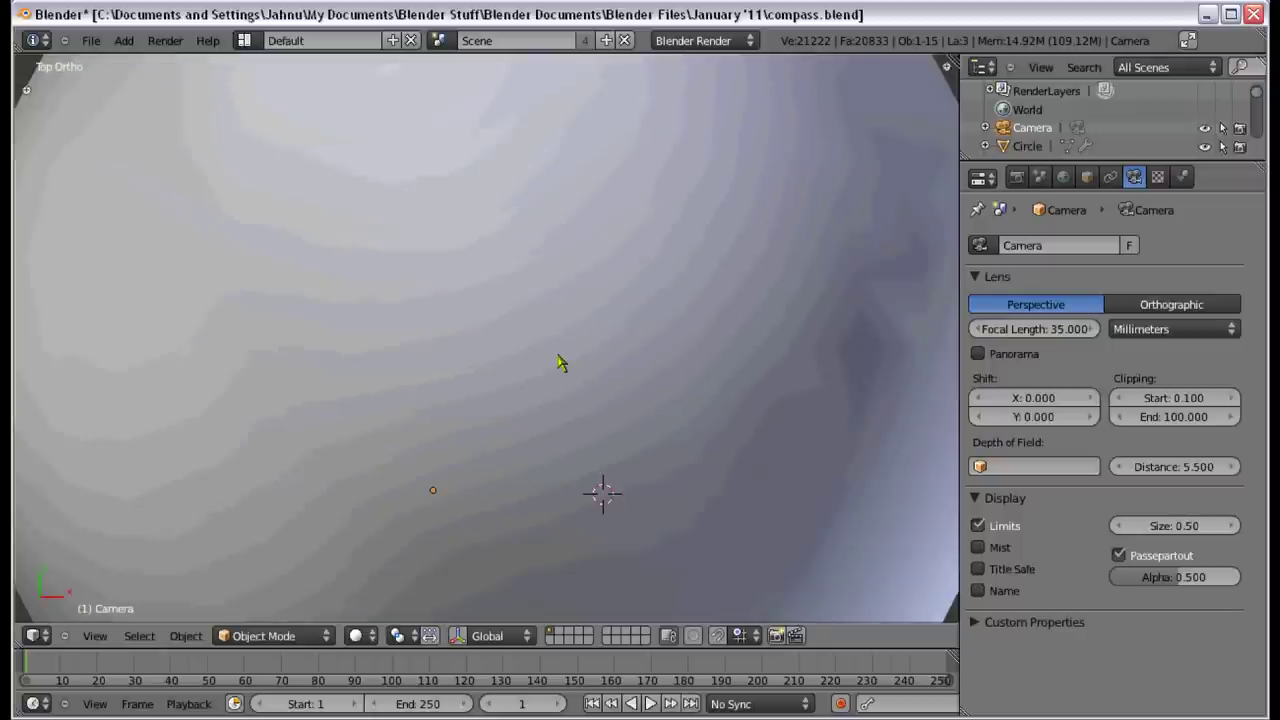
scroll(560, 363, down, 4)
key(z)
right_click(743, 336)
key(g)
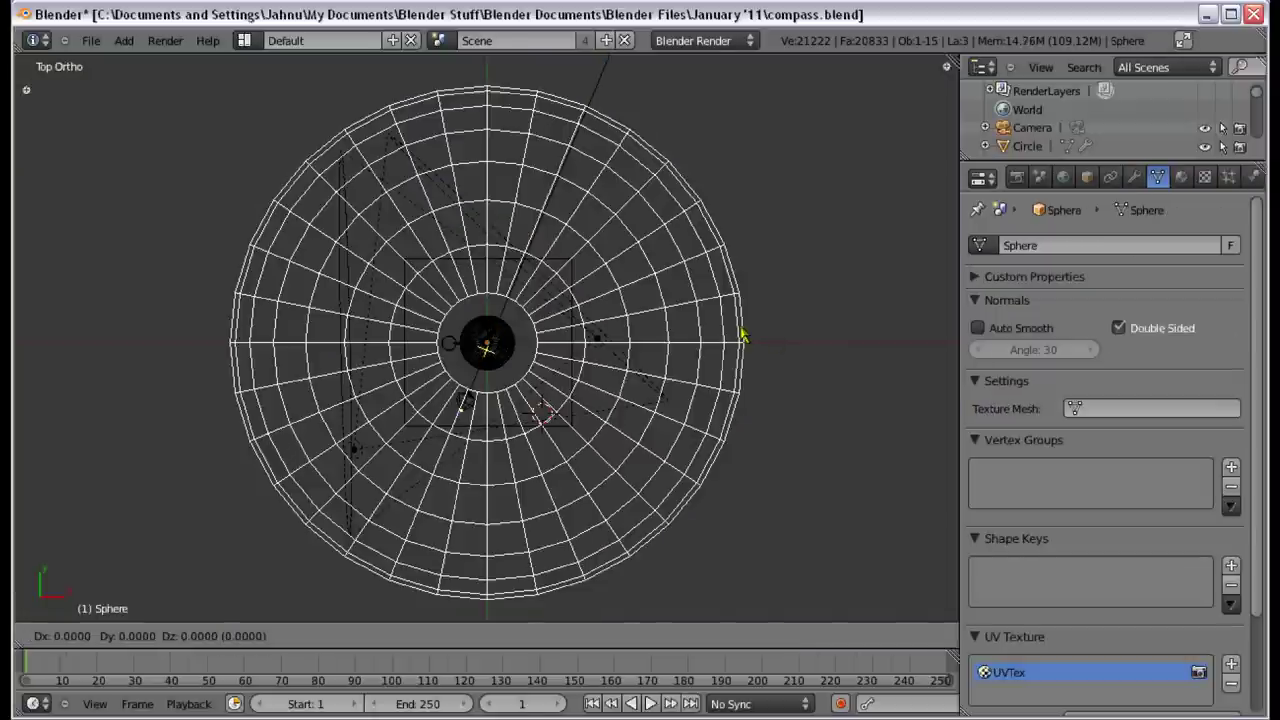
key(Escape)
key(h)
scroll(540, 400, up, 4)
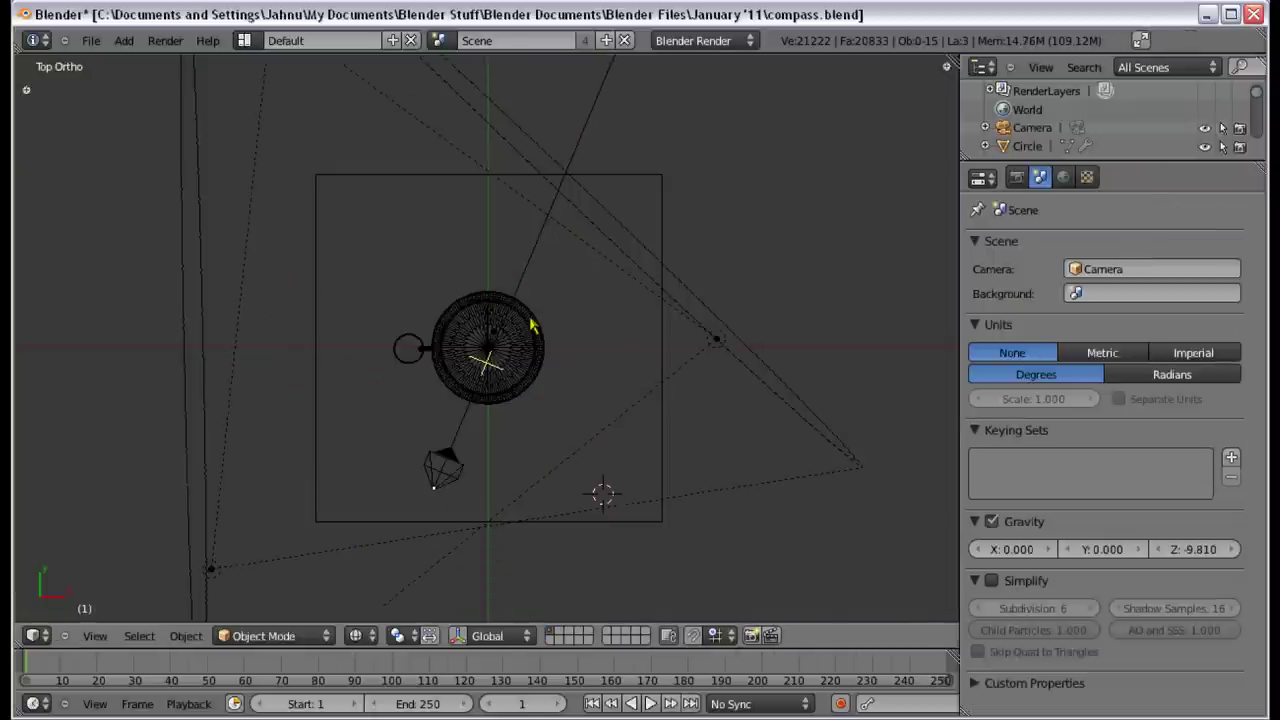
Step: Inspect the compass casing and its glass disc in wireframe and solid shading, and check the disc's object display settings
key(KP_0)
key(z)
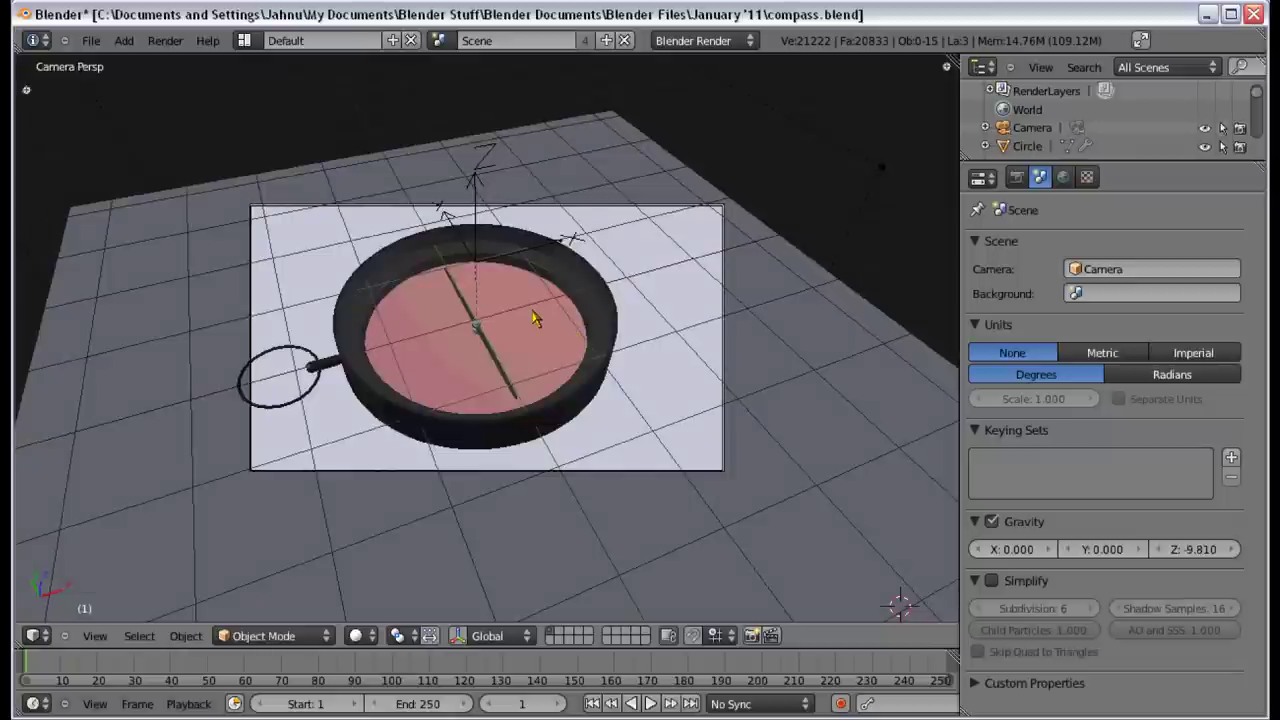
middle_drag(533, 318, 380, 251)
scroll(457, 294, up, 3)
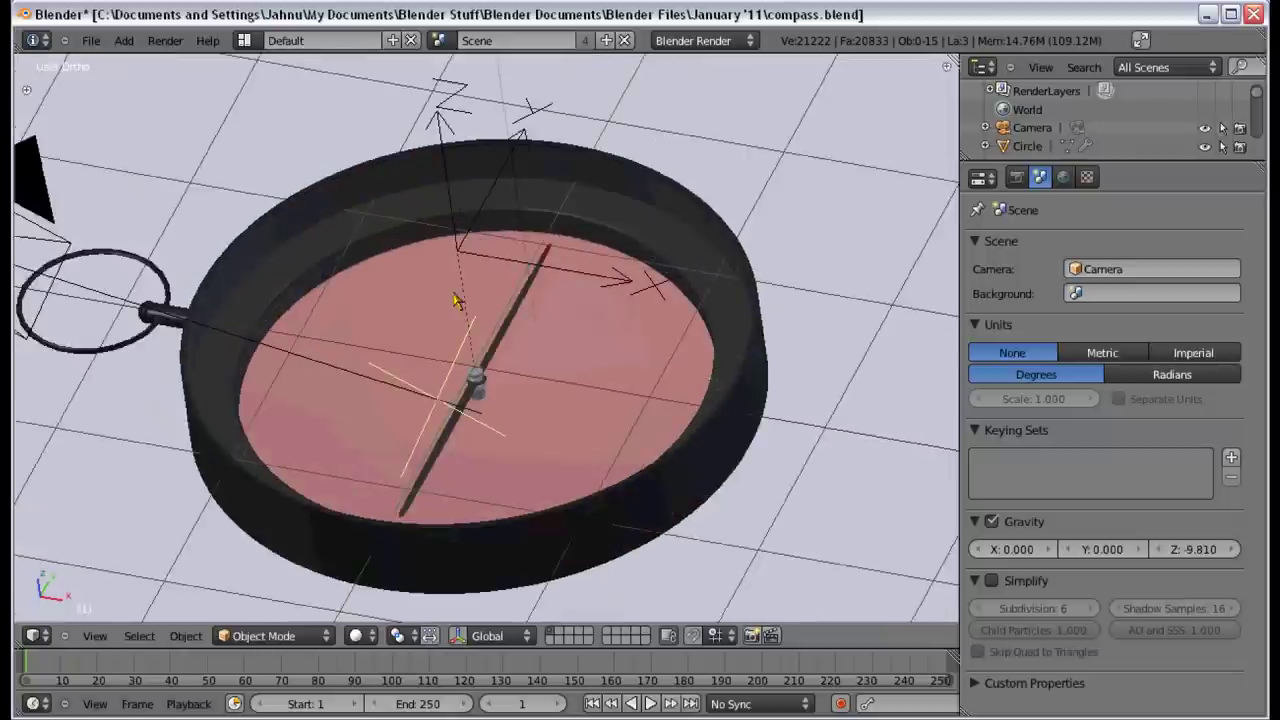
key(z)
key(KP_5)
right_click(717, 158)
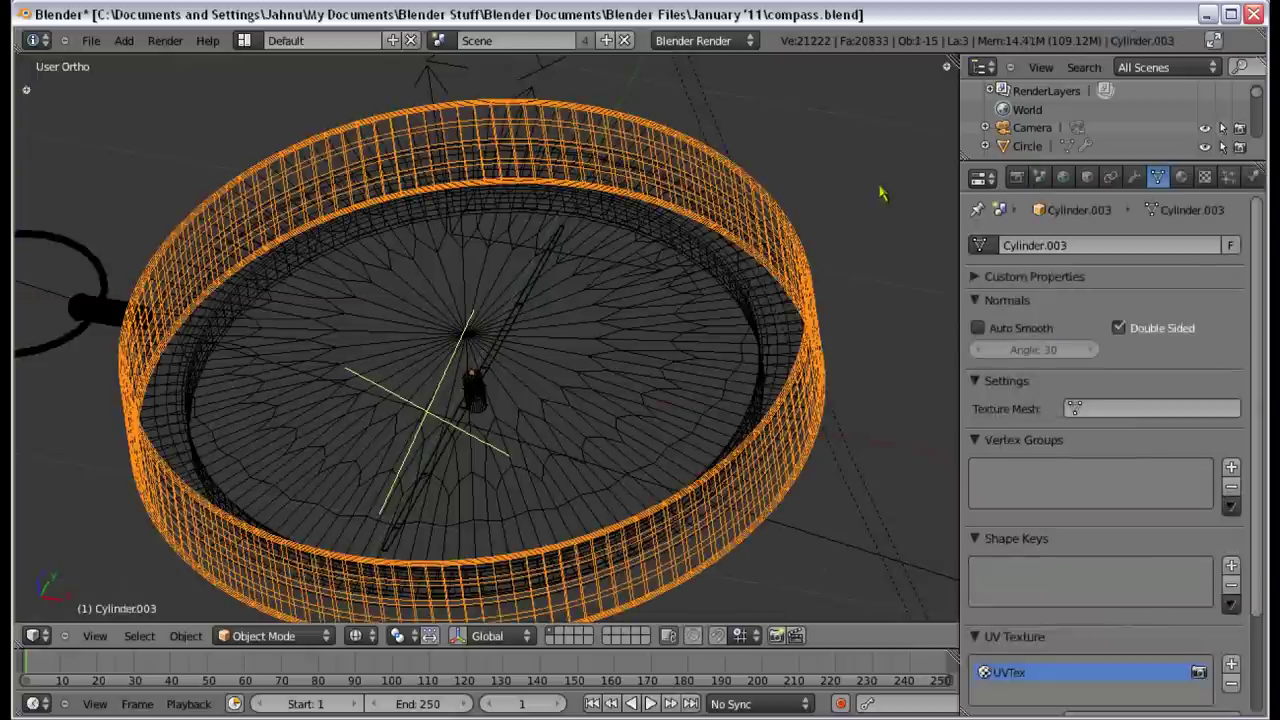
right_click(652, 295)
click(1086, 177)
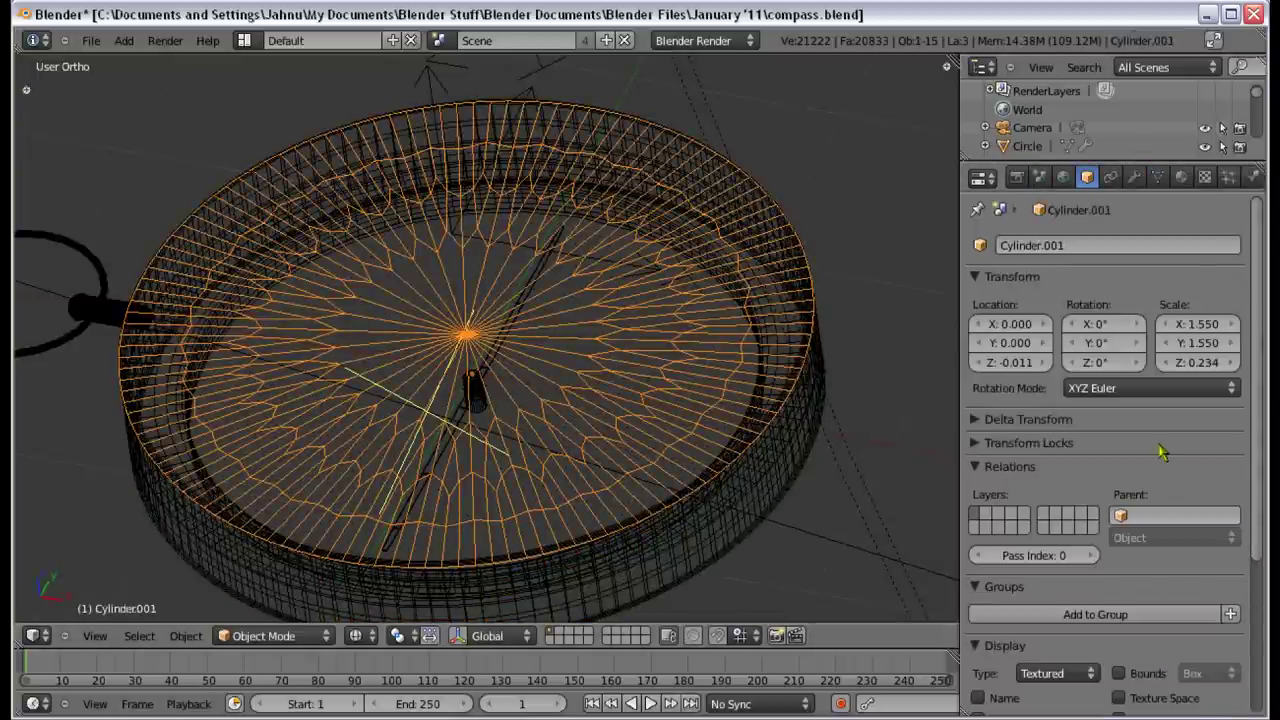
scroll(1160, 452, down, 3)
key(z)
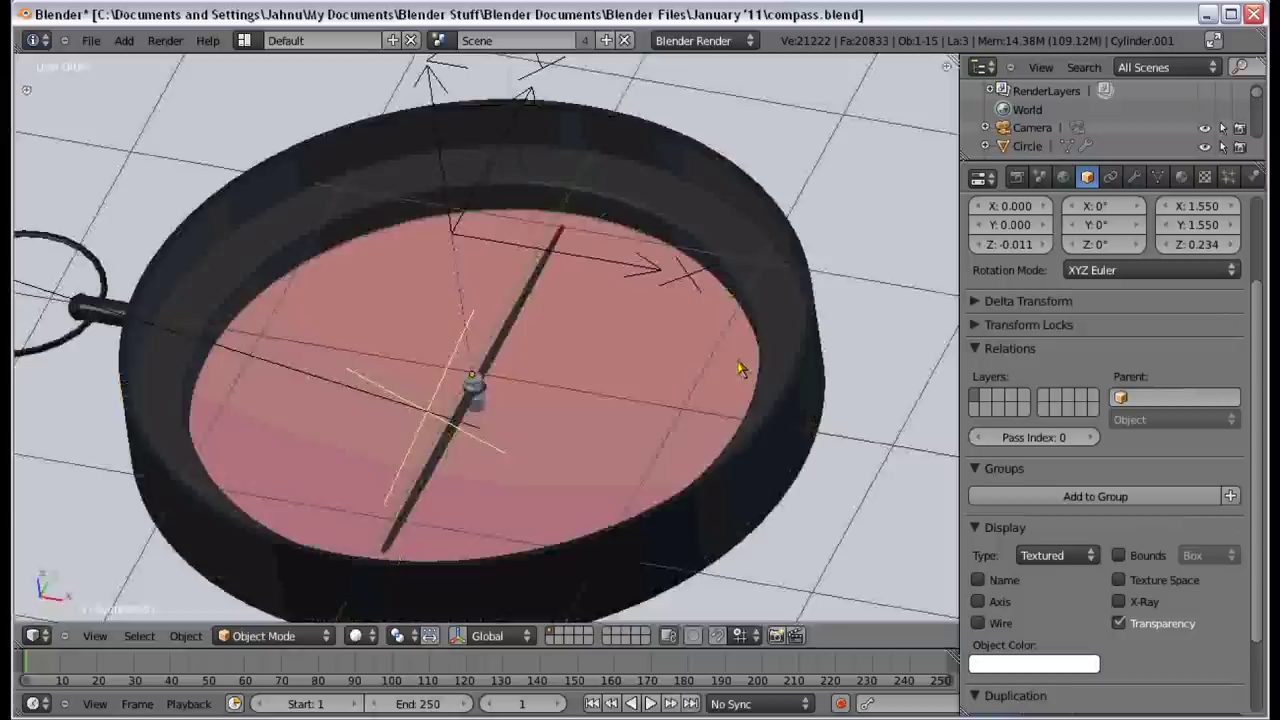
middle_drag(738, 369, 517, 354)
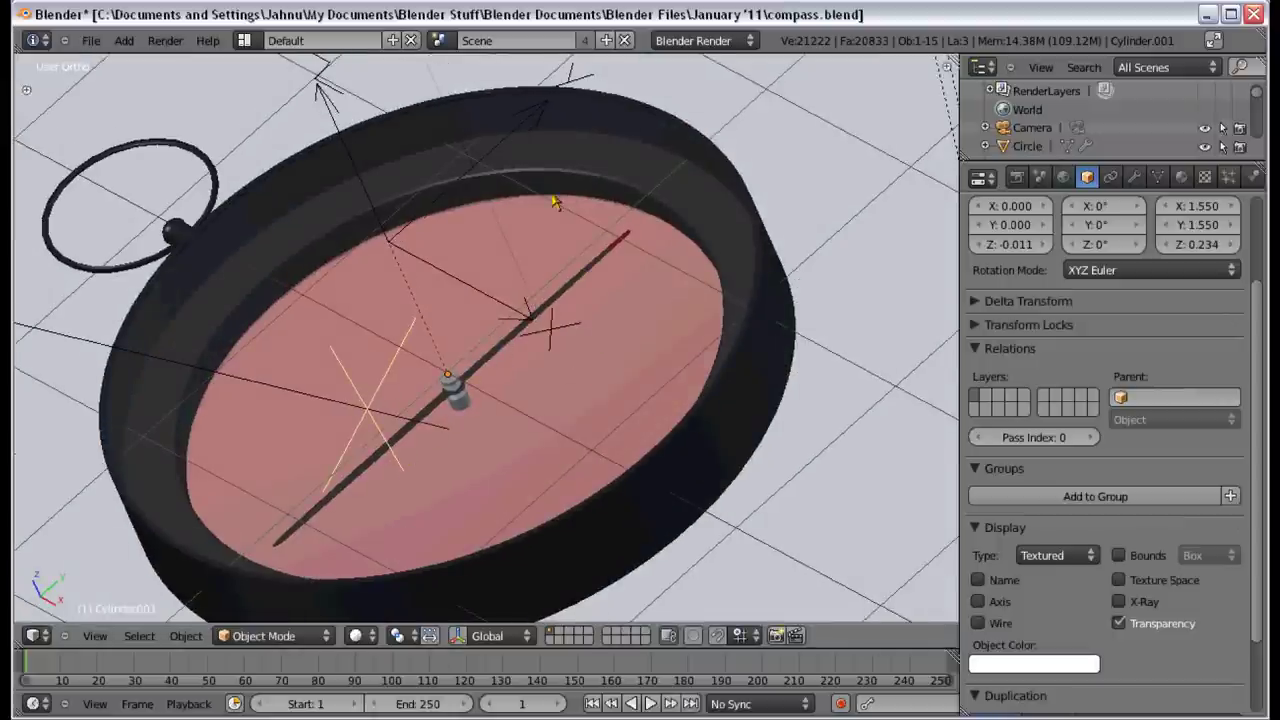
Step: Rotate the empty above the compass by about -127° around the global Z axis, and clear its rotation
scroll(510, 205, down, 5)
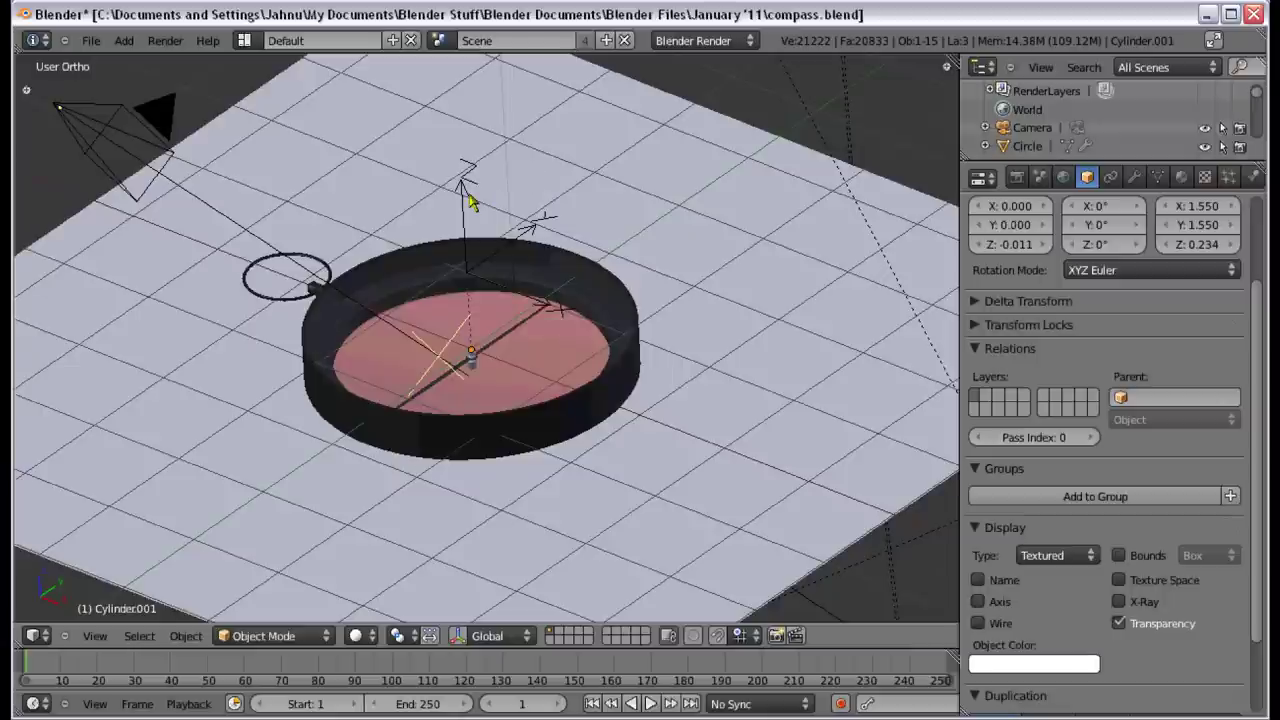
right_click(471, 200)
key(KP_7)
middle_drag(476, 390, 551, 306)
scroll(766, 312, up, 2)
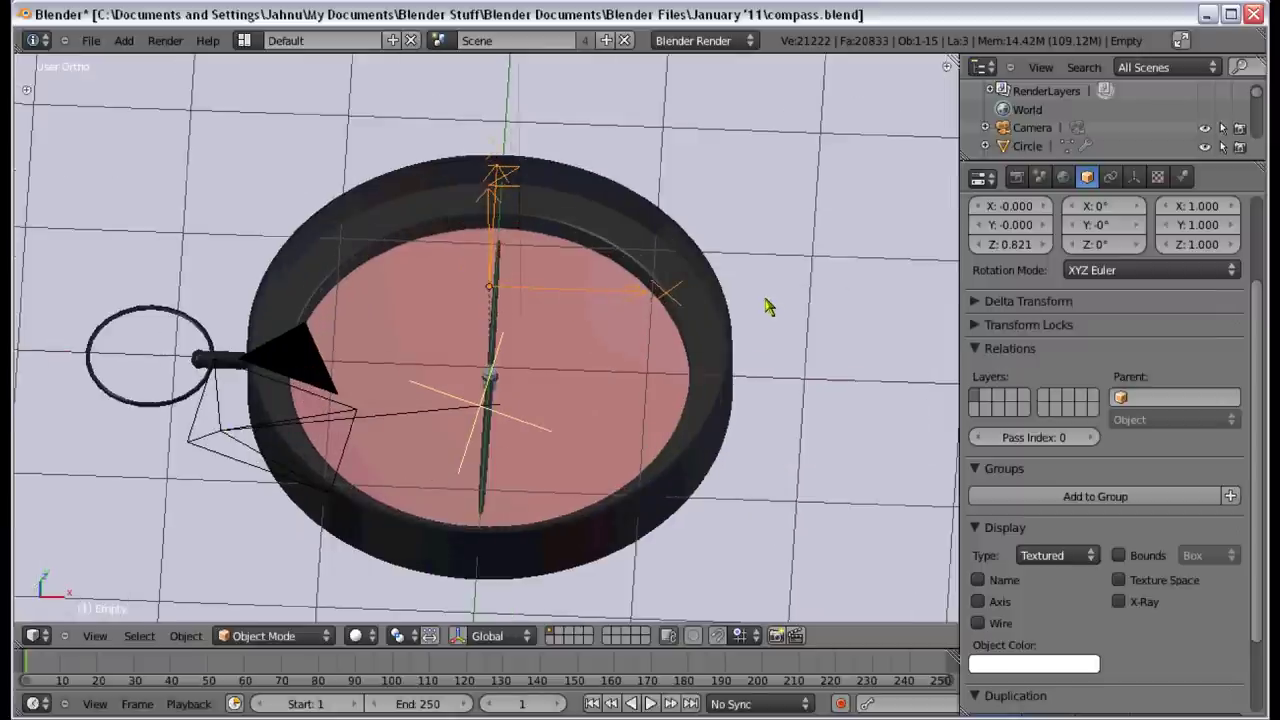
key(r)
key(z)
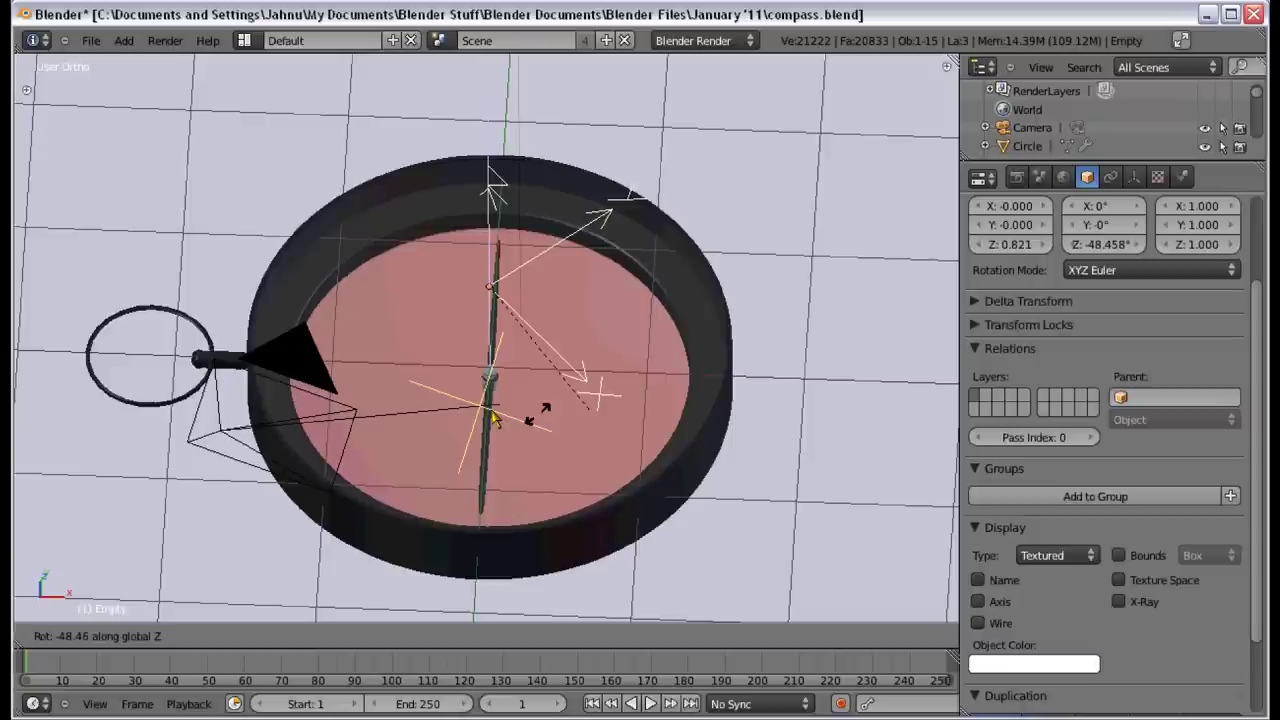
click(435, 362)
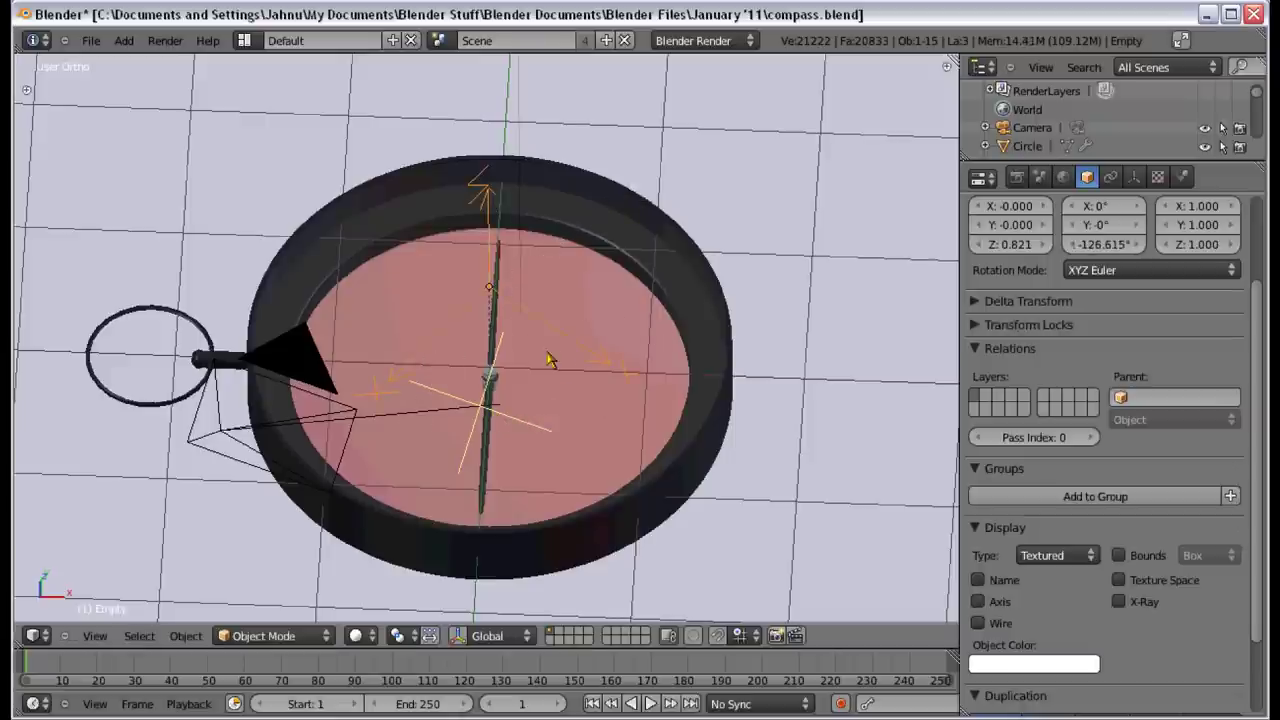
key(alt+r)
Step: Examine the whole scene and its lamps, and compare the camera view of the compass with its rendered image
scroll(530, 396, up, 2)
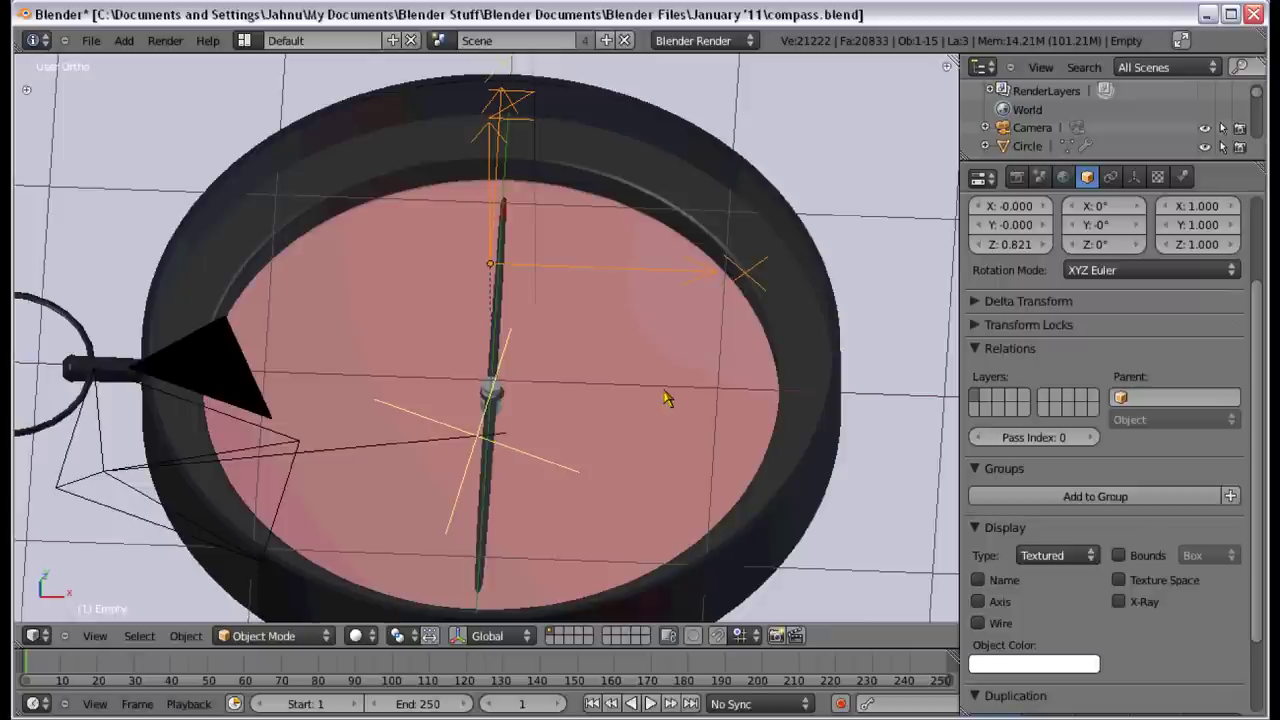
middle_drag(620, 428, 510, 258)
scroll(562, 398, down, 6)
scroll(594, 343, down, 5)
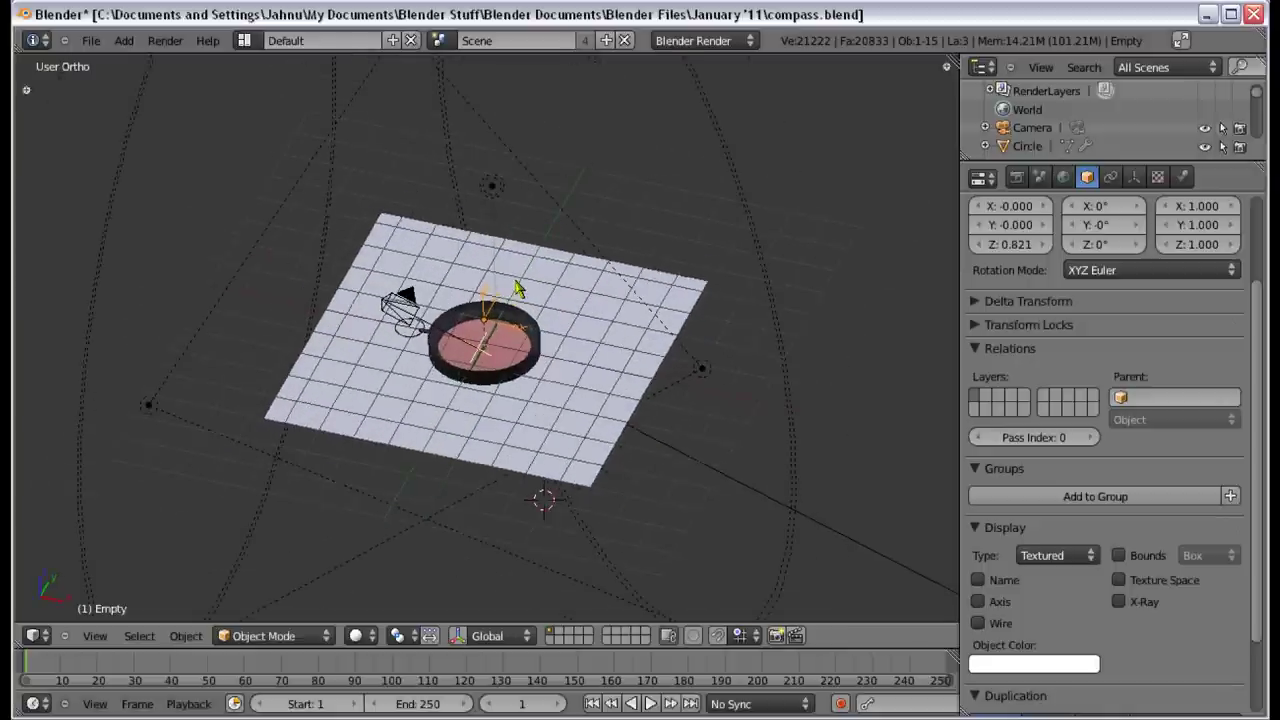
key(KP_0)
scroll(530, 318, up, 4)
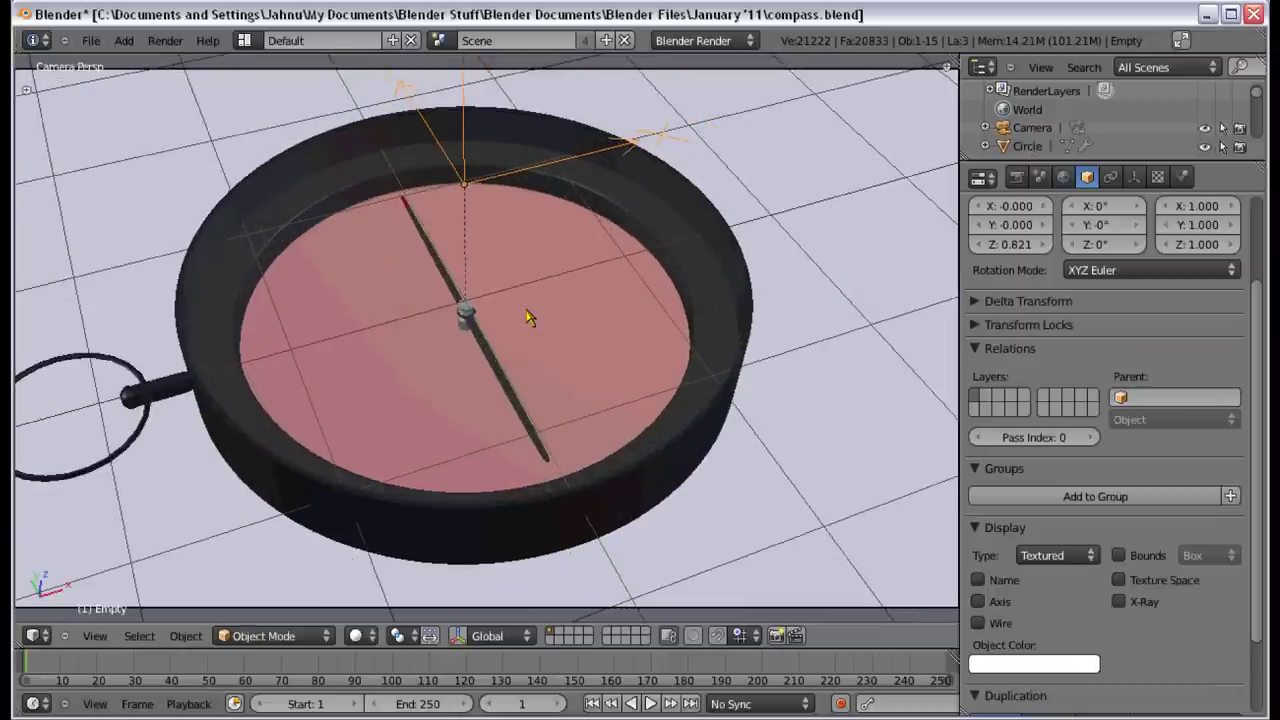
key(F12)
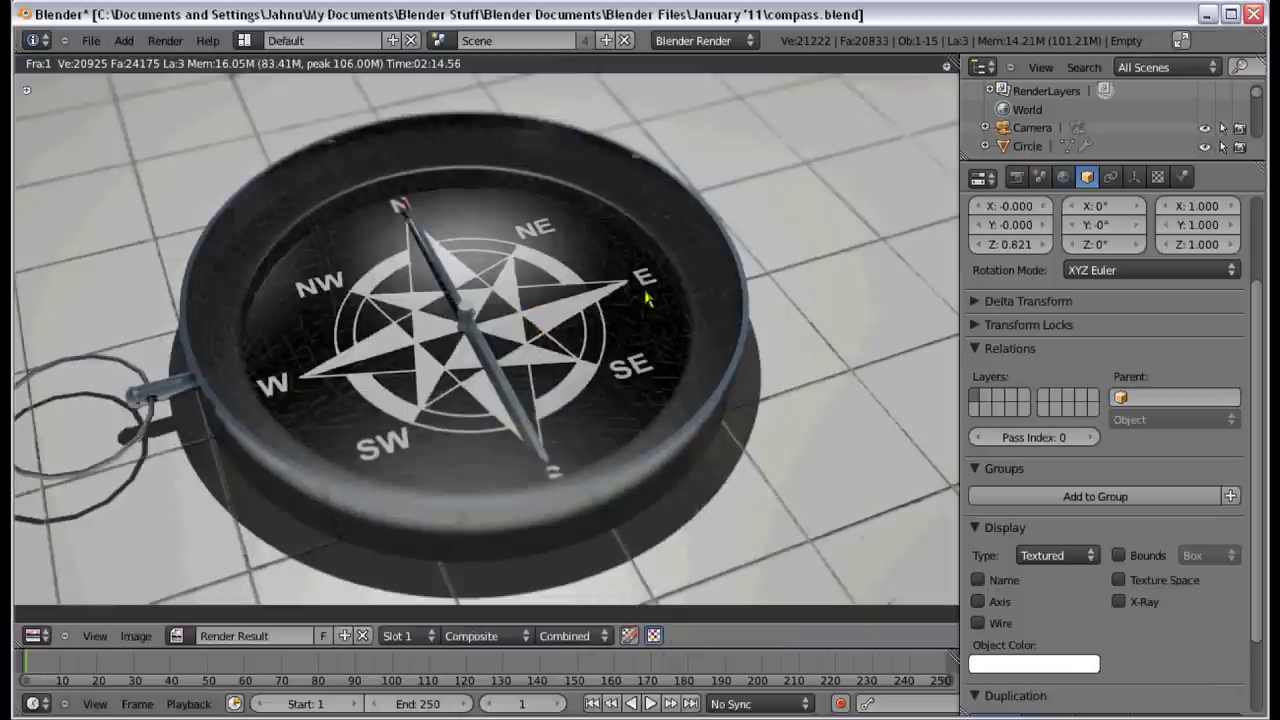
key(Escape)
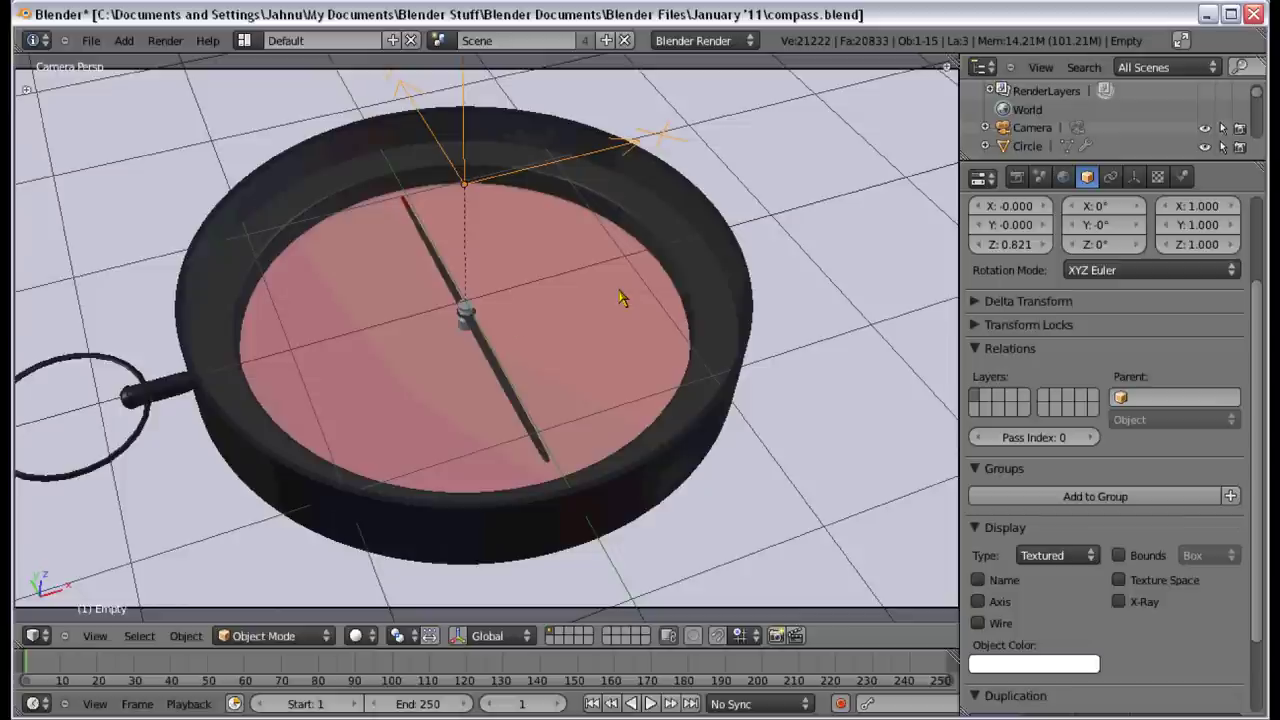
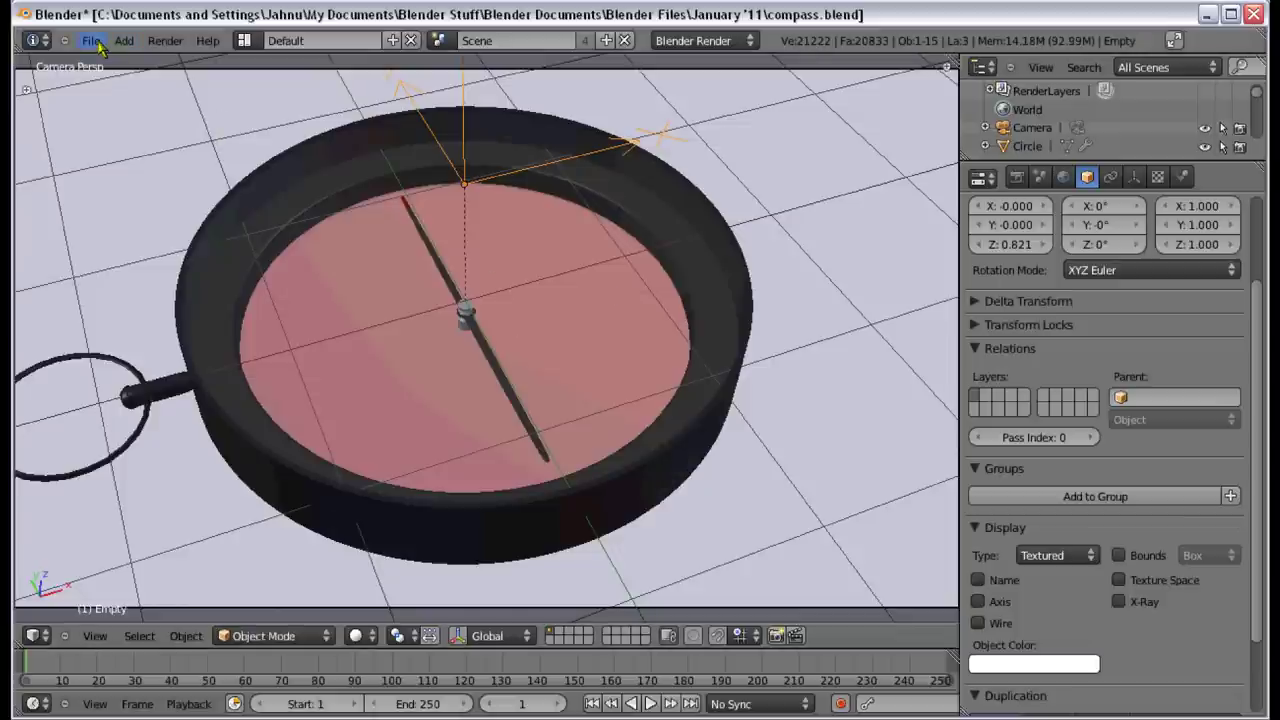
Step: Save compass.blend and start a new file
click(92, 41)
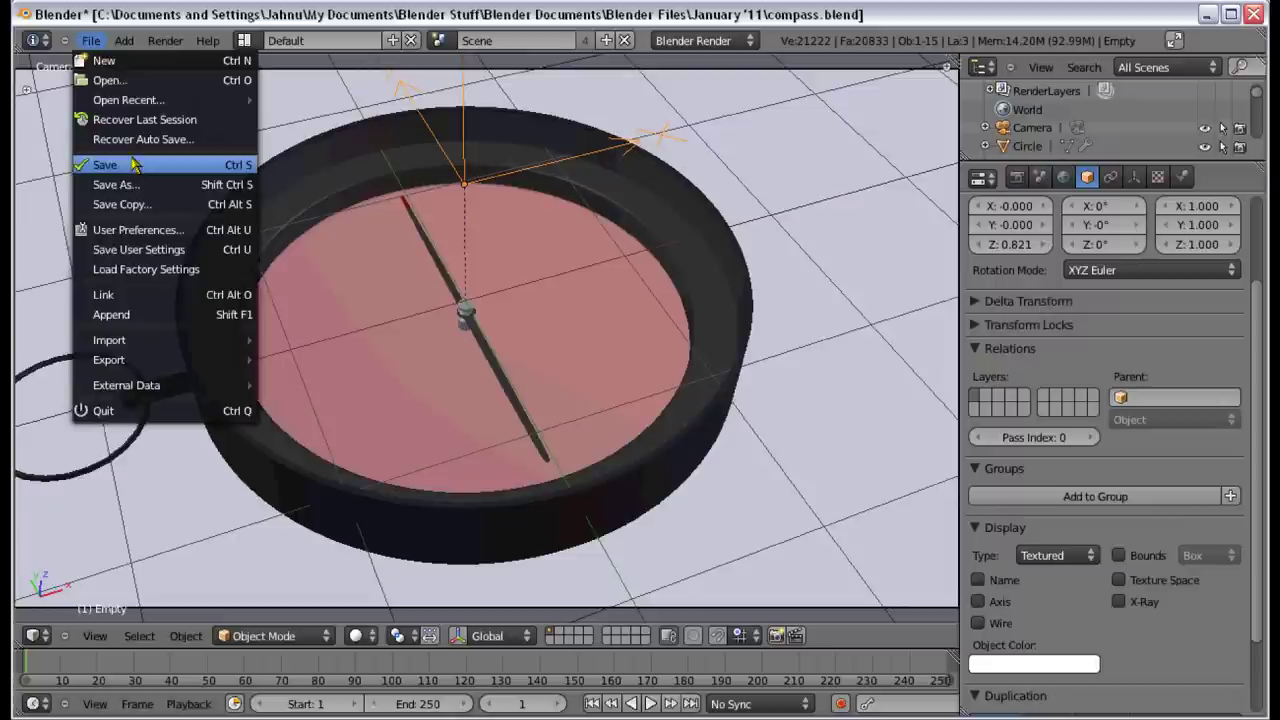
click(135, 165)
click(92, 41)
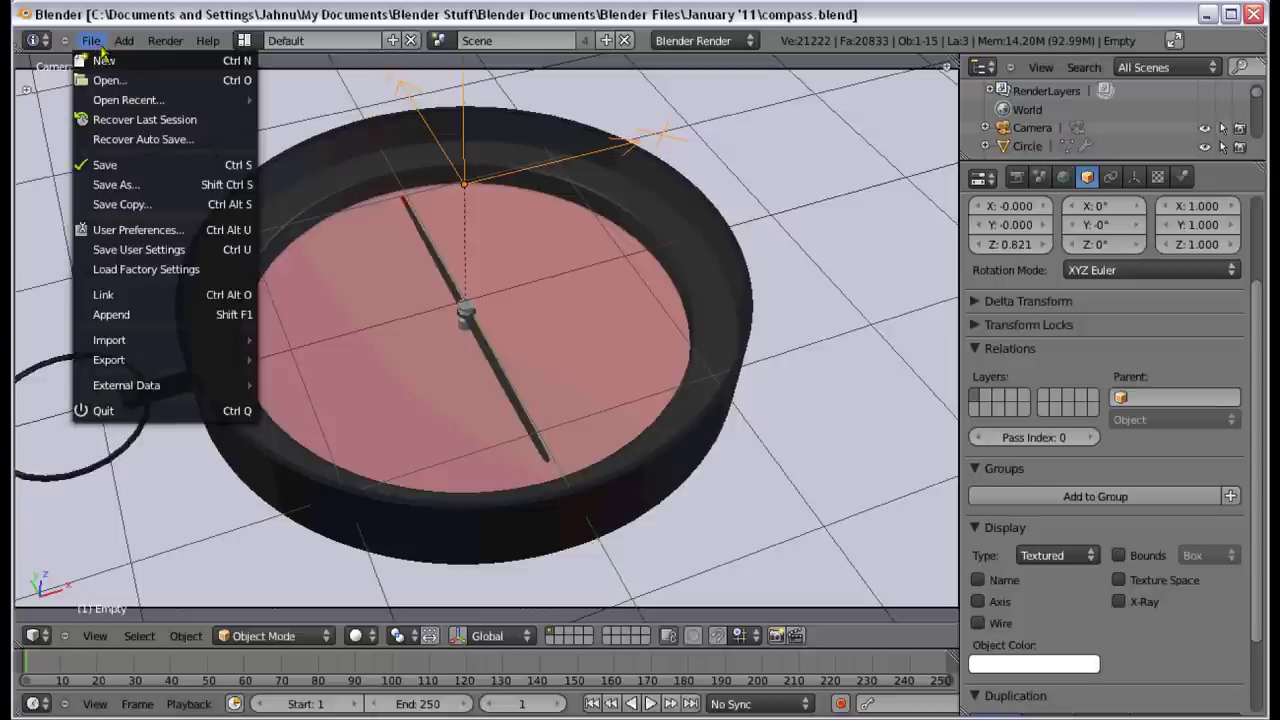
click(106, 61)
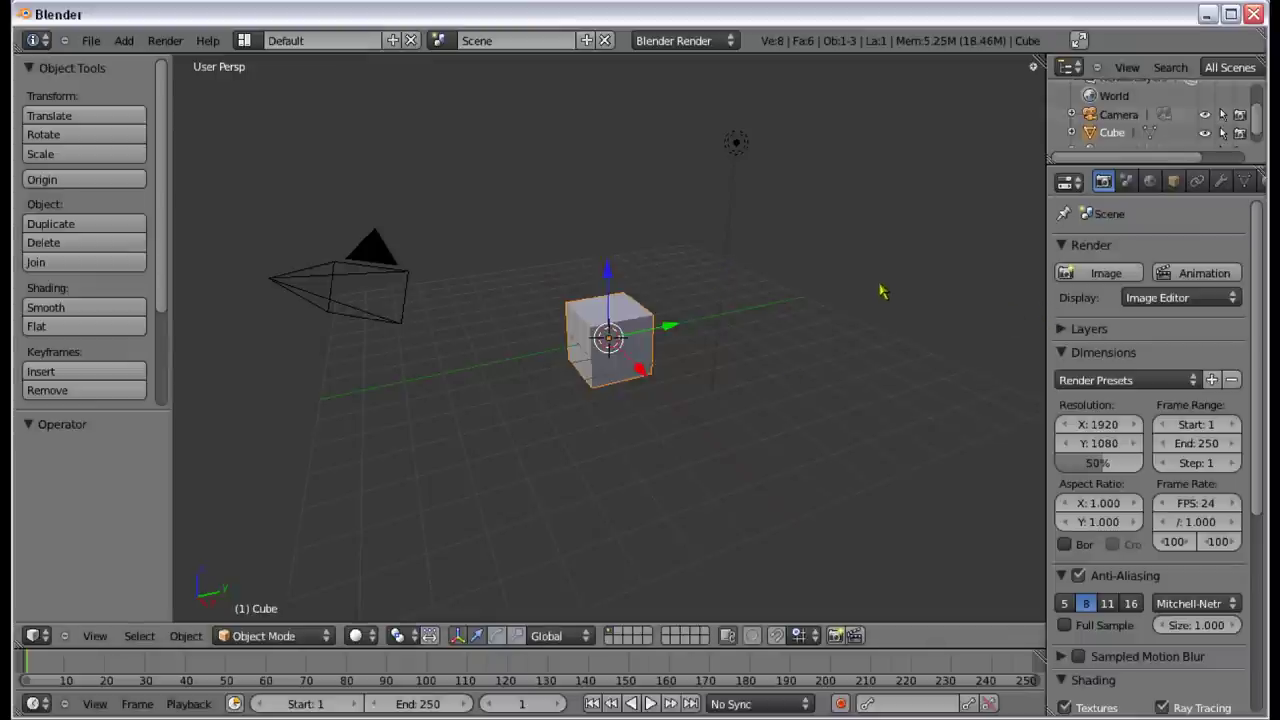
Step: Tidy the workspace in top view by hiding the tool shelf and transform manipulator and widening the properties area
key(t)
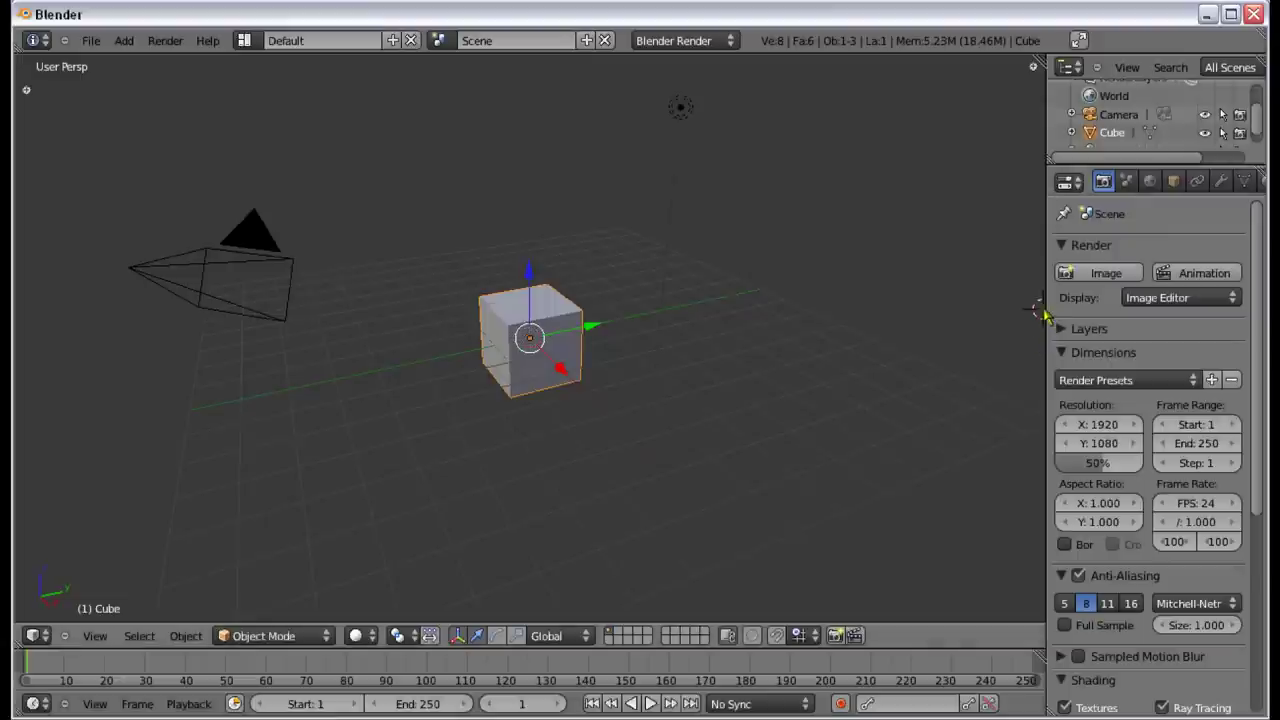
drag(1036, 309, 951, 314)
key(KP_7)
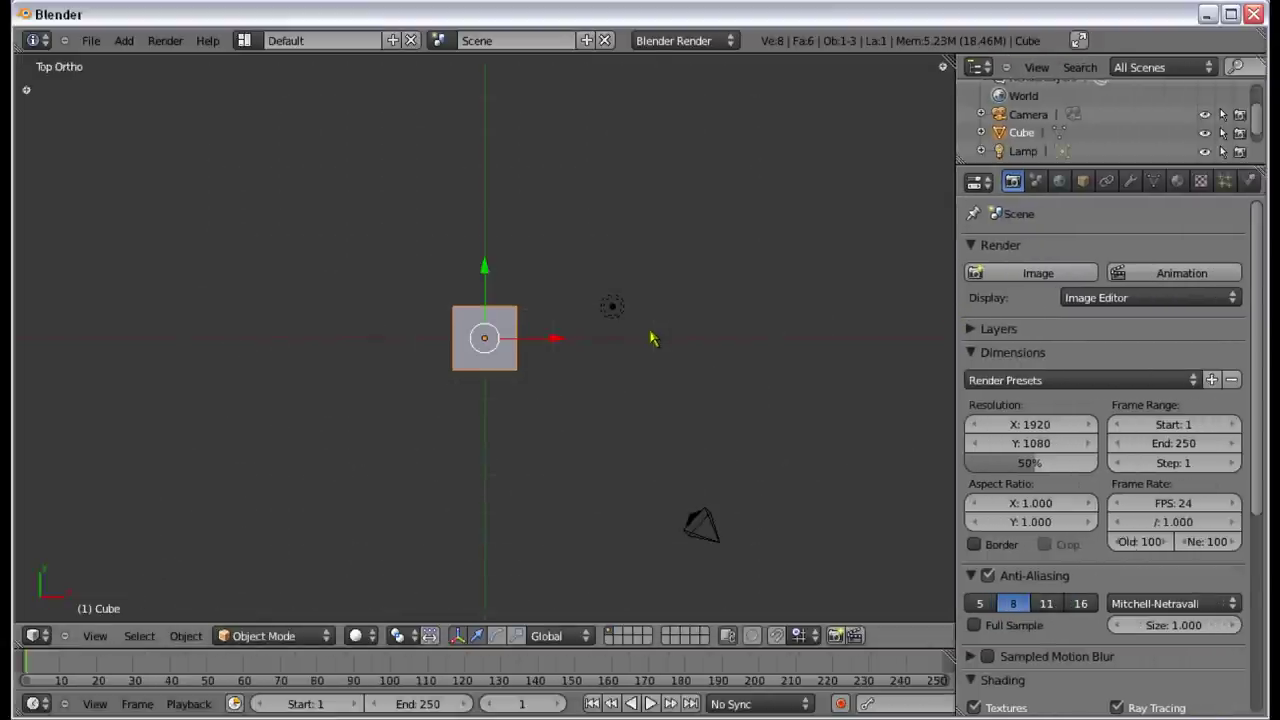
scroll(633, 342, up, 5)
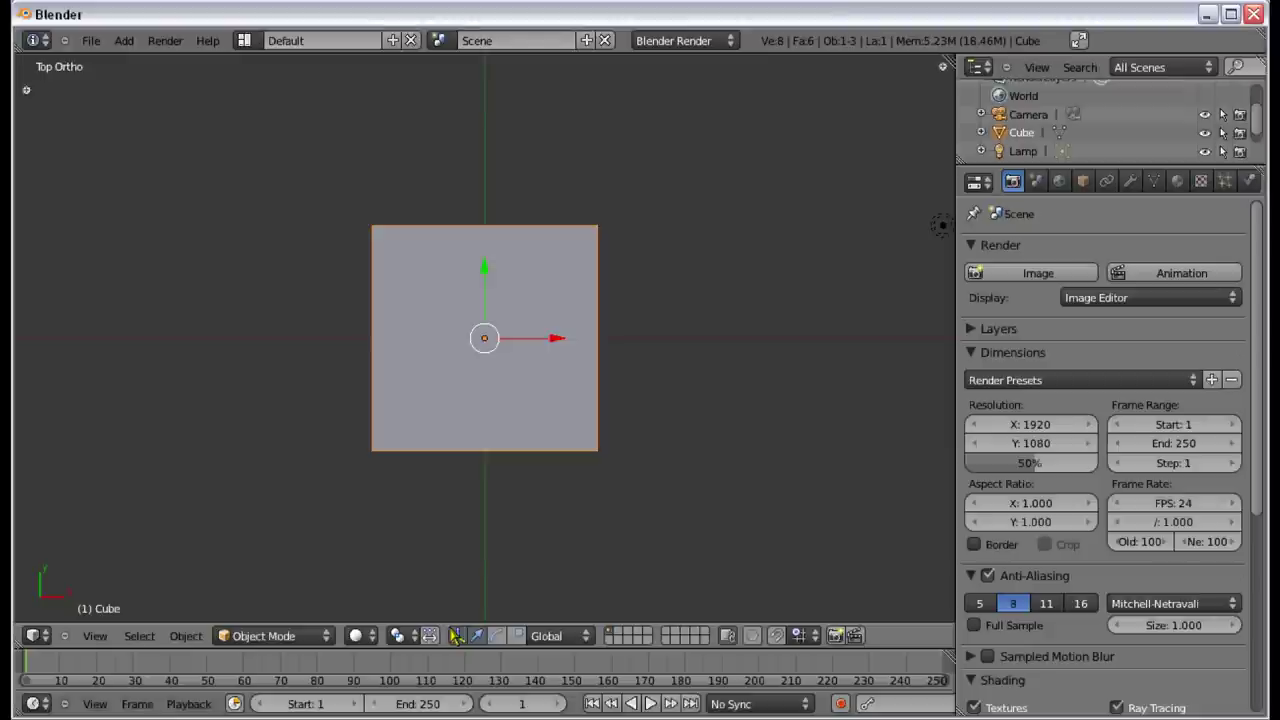
click(457, 636)
Step: Delete the default cube and snap the 3D cursor to the center
key(x)
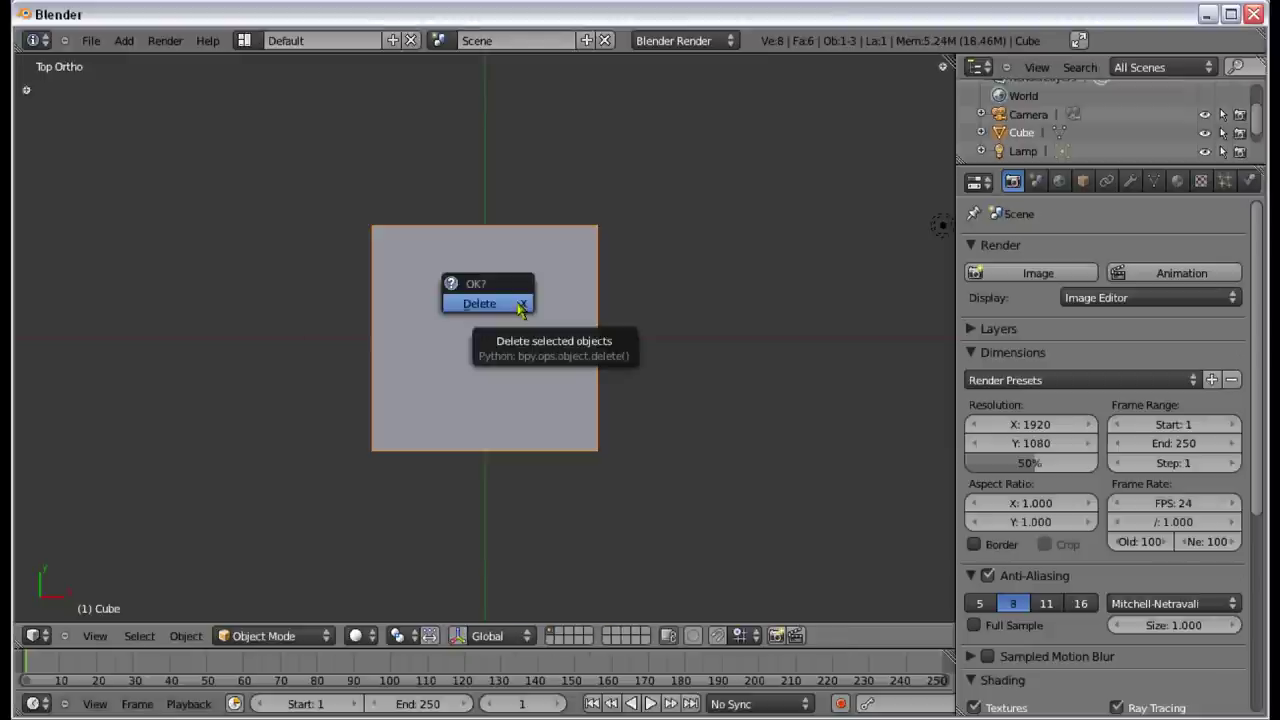
click(520, 304)
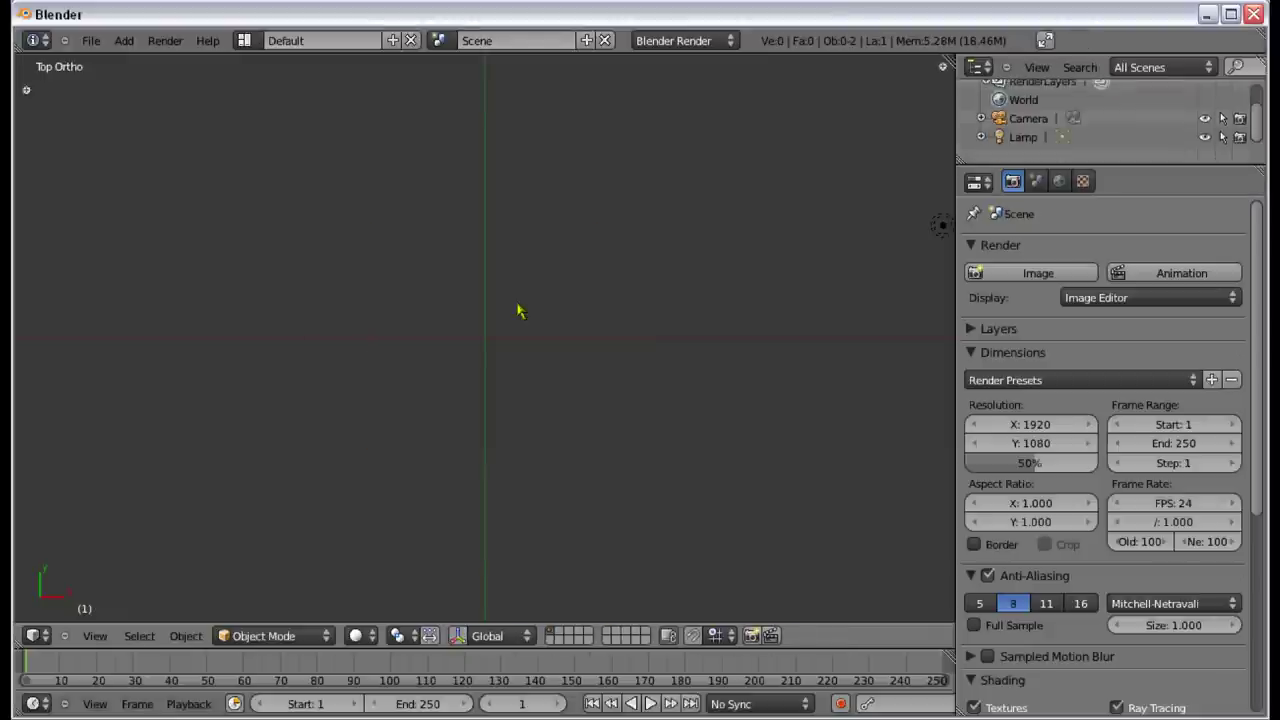
key(shift+s)
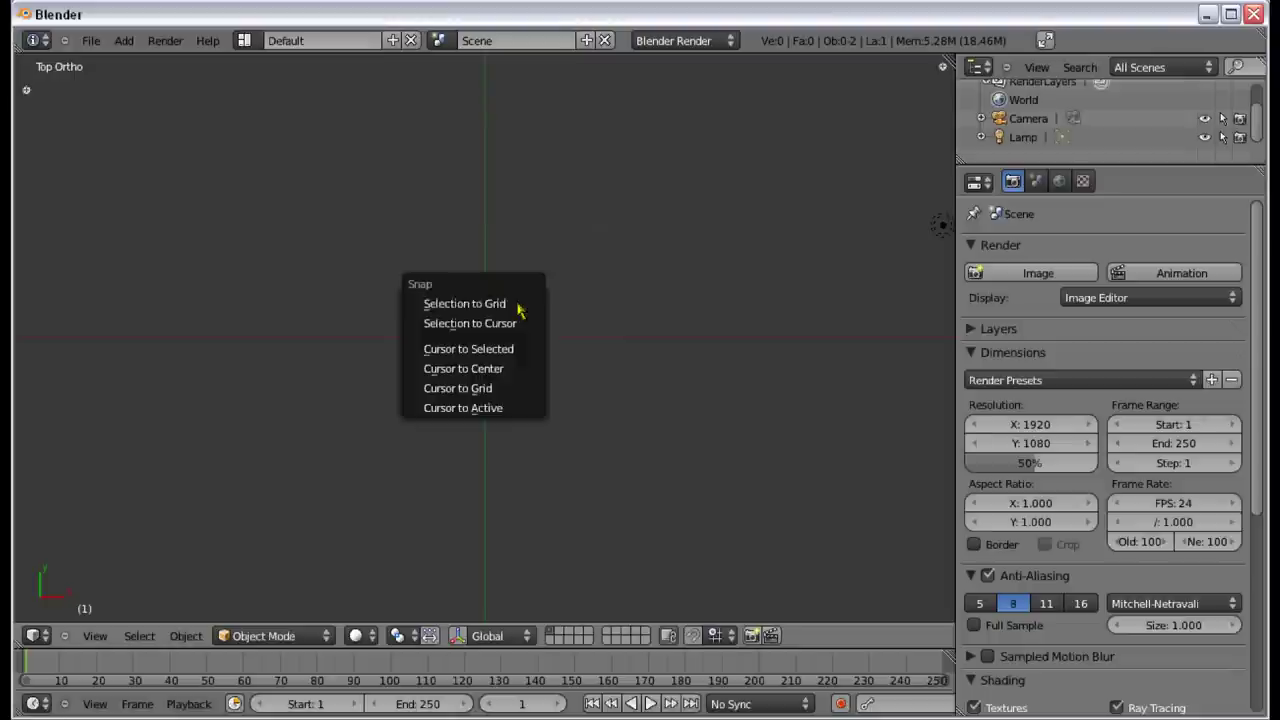
click(510, 370)
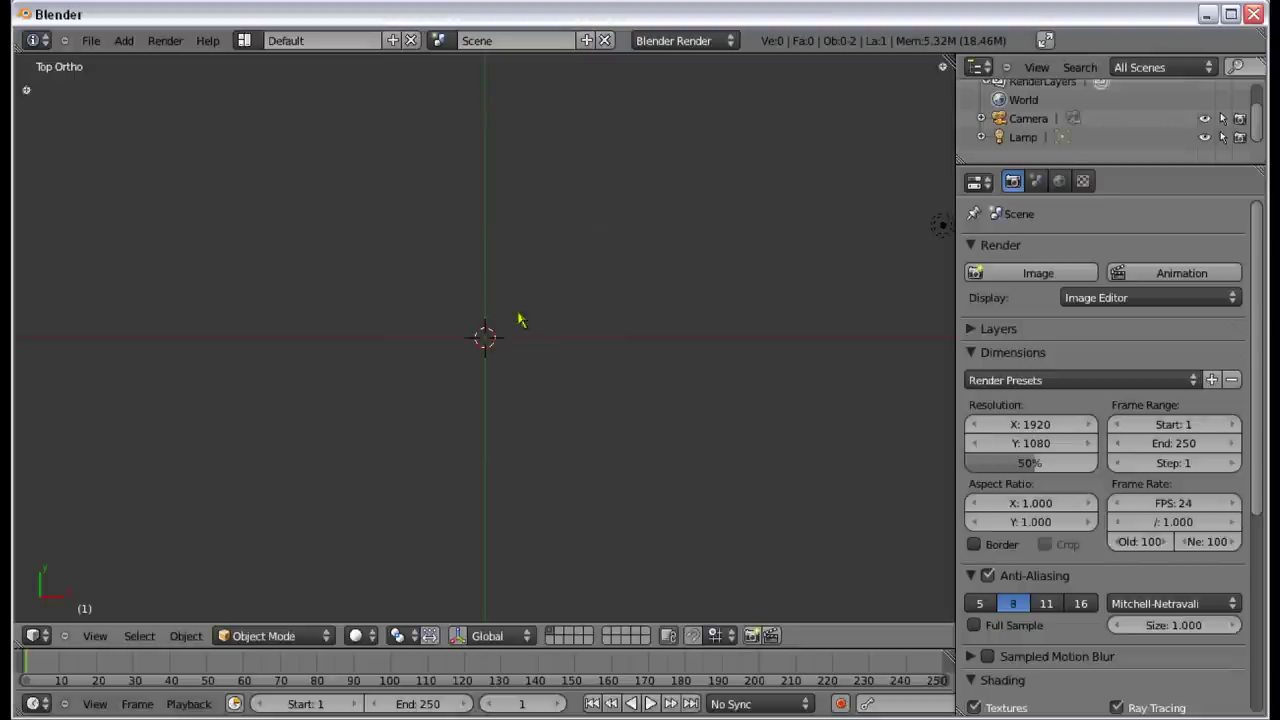
Step: Add a mesh cylinder at the 3D cursor in top orthographic view
middle_drag(498, 332, 519, 160)
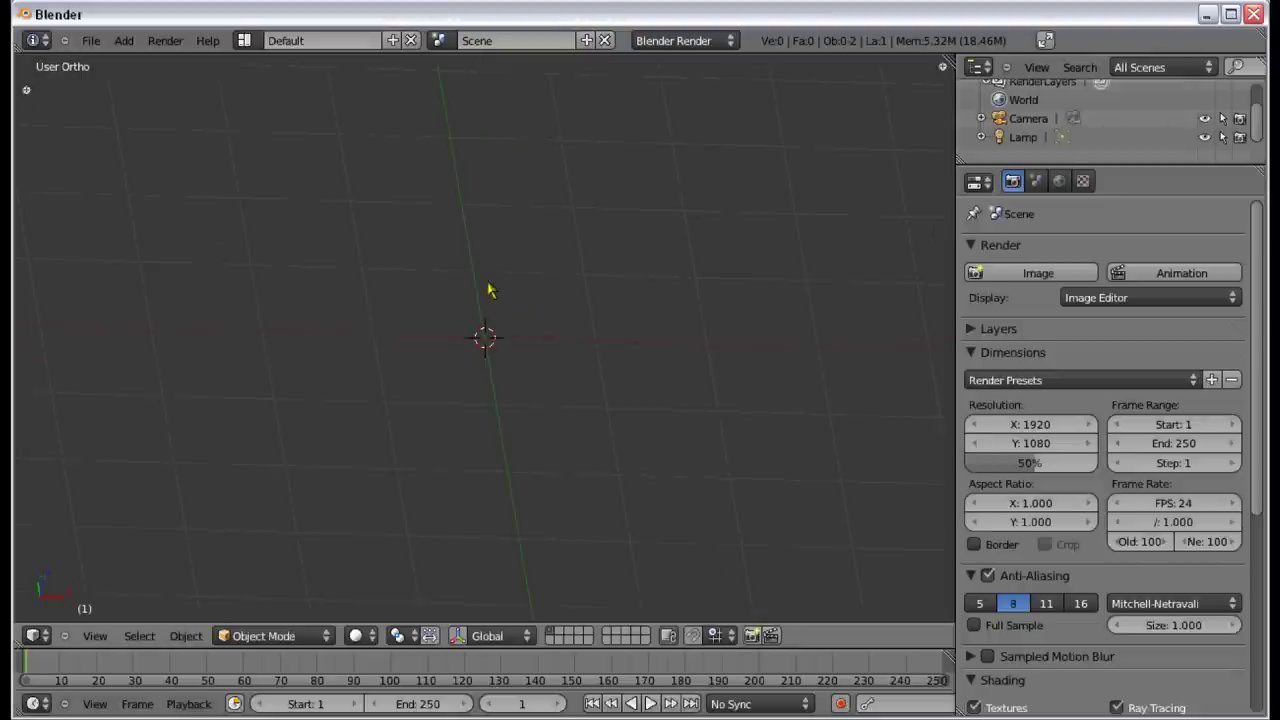
key(KP_7)
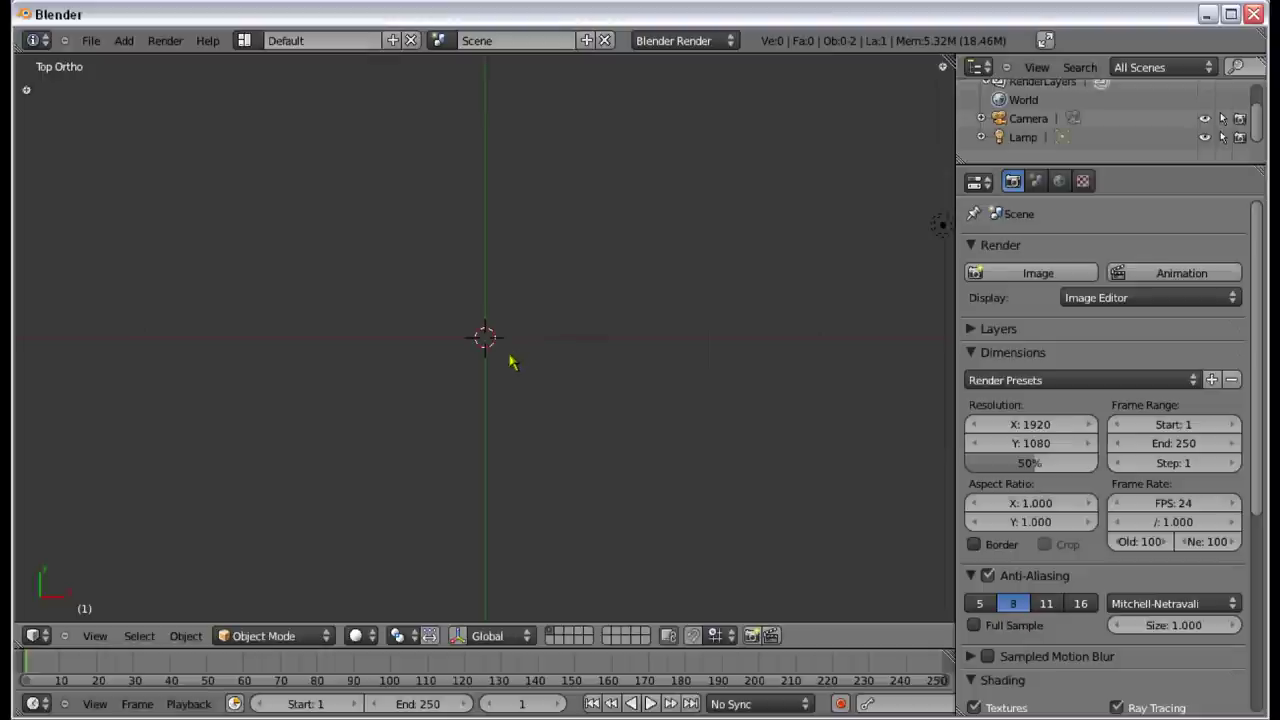
key(shift+a)
mouse_move(494, 353)
click(590, 452)
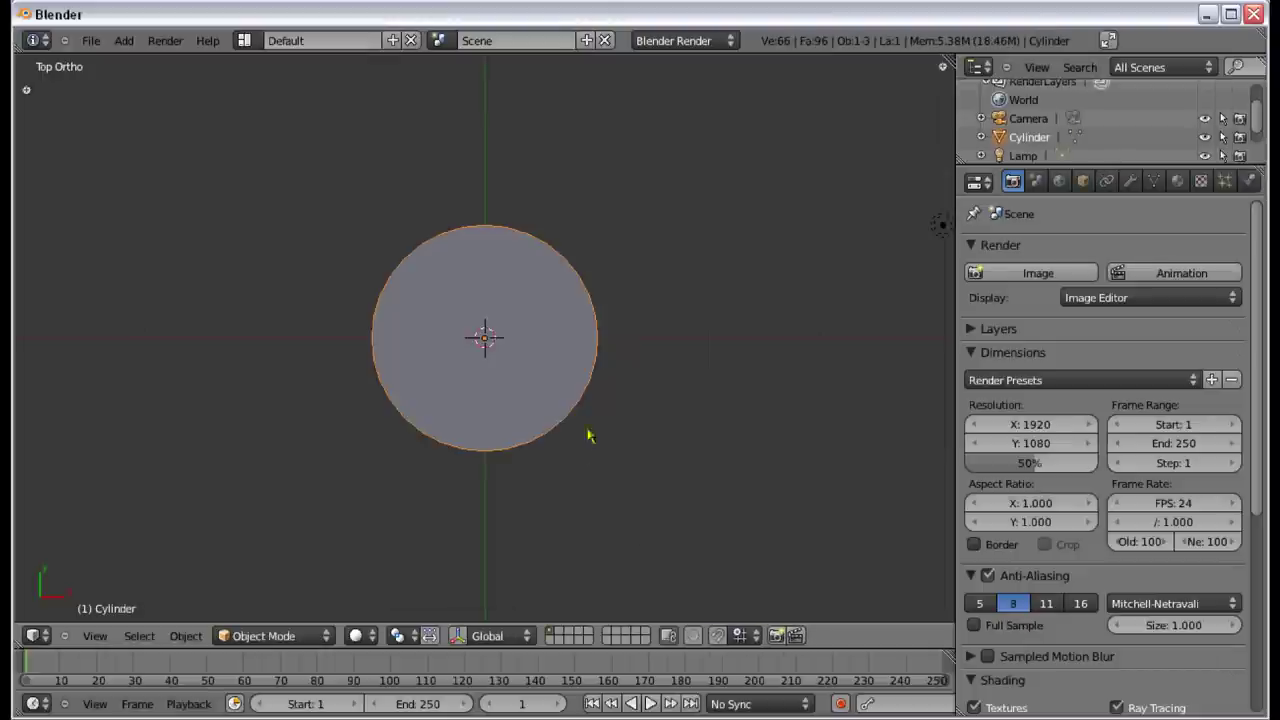
Step: Flatten the cylinder along the global Z axis into a thin disc, roughly one eighth as tall as it is wide
middle_drag(537, 434, 507, 247)
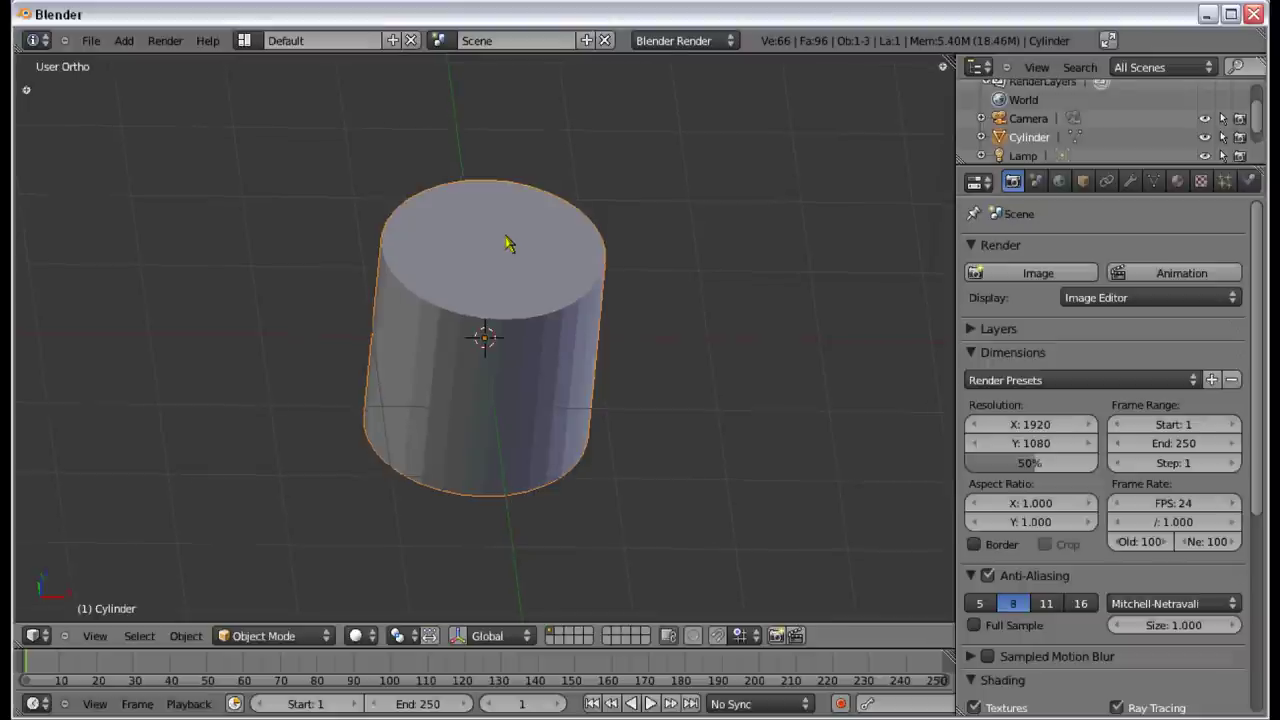
key(KP_1)
scroll(560, 286, up, 5)
scroll(577, 296, down, 3)
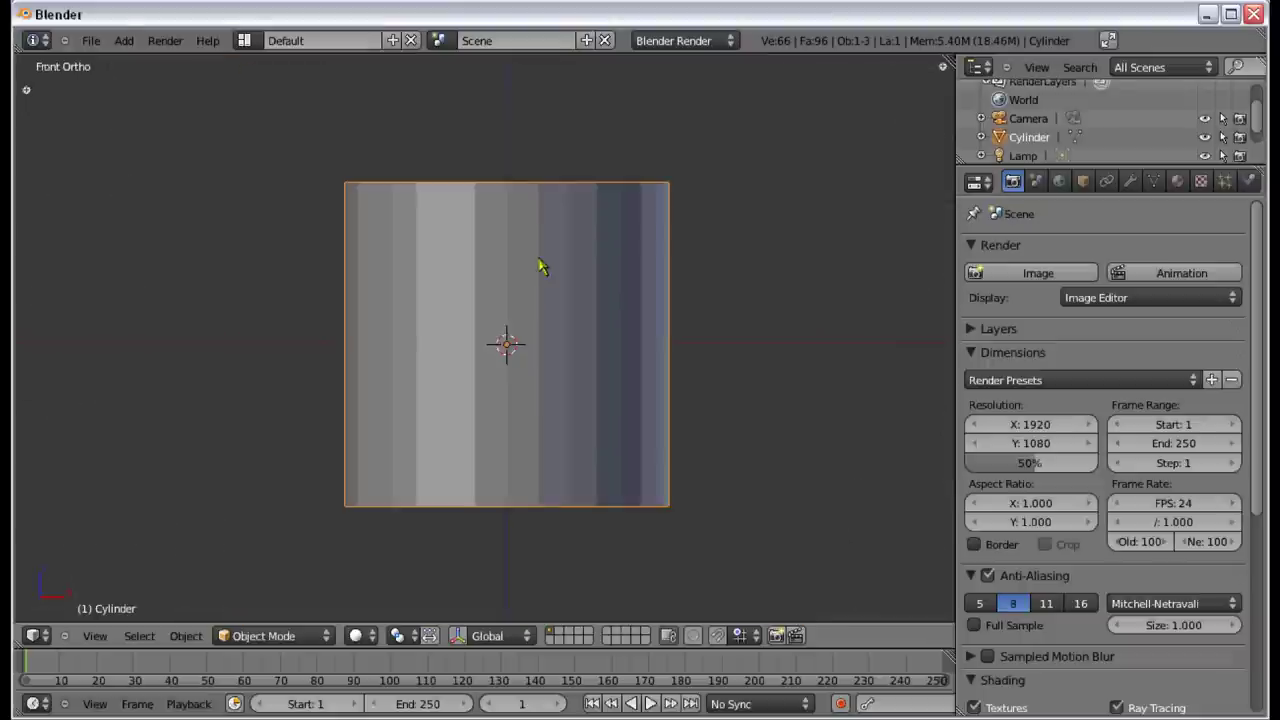
middle_drag(523, 249, 510, 326)
key(KP_1)
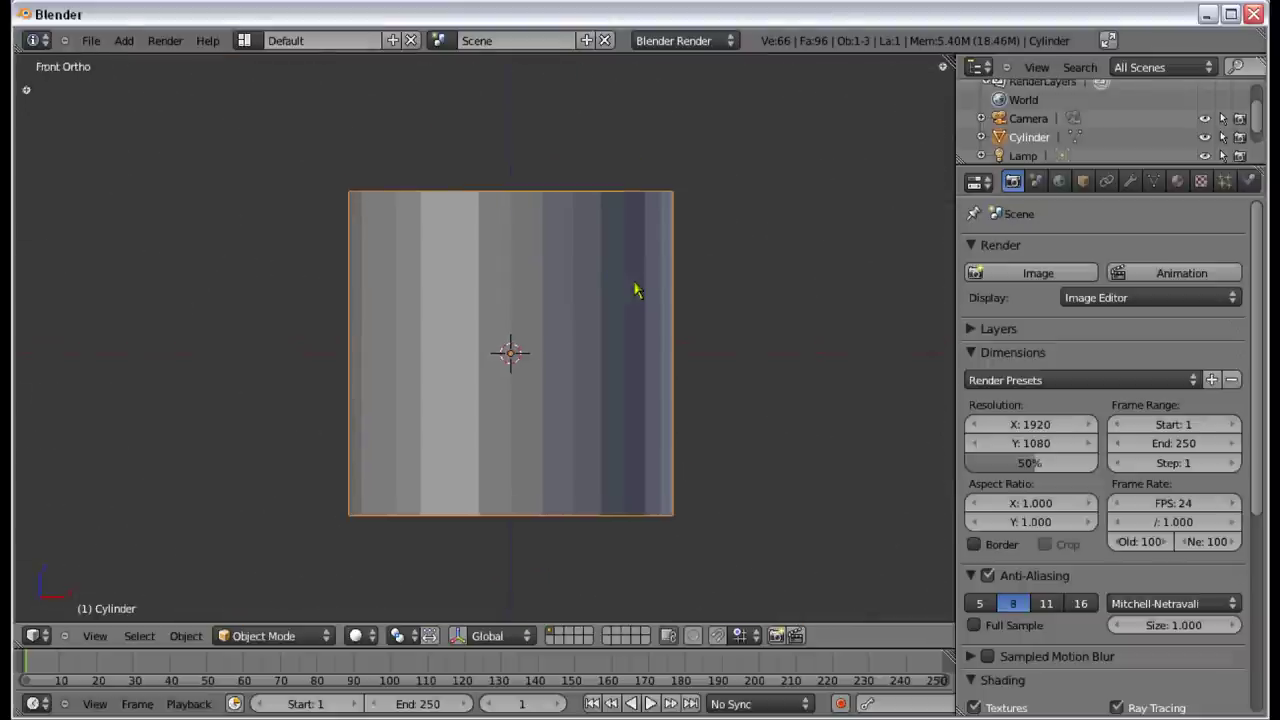
key(z)
scroll(596, 131, up, 3)
key(s)
key(z)
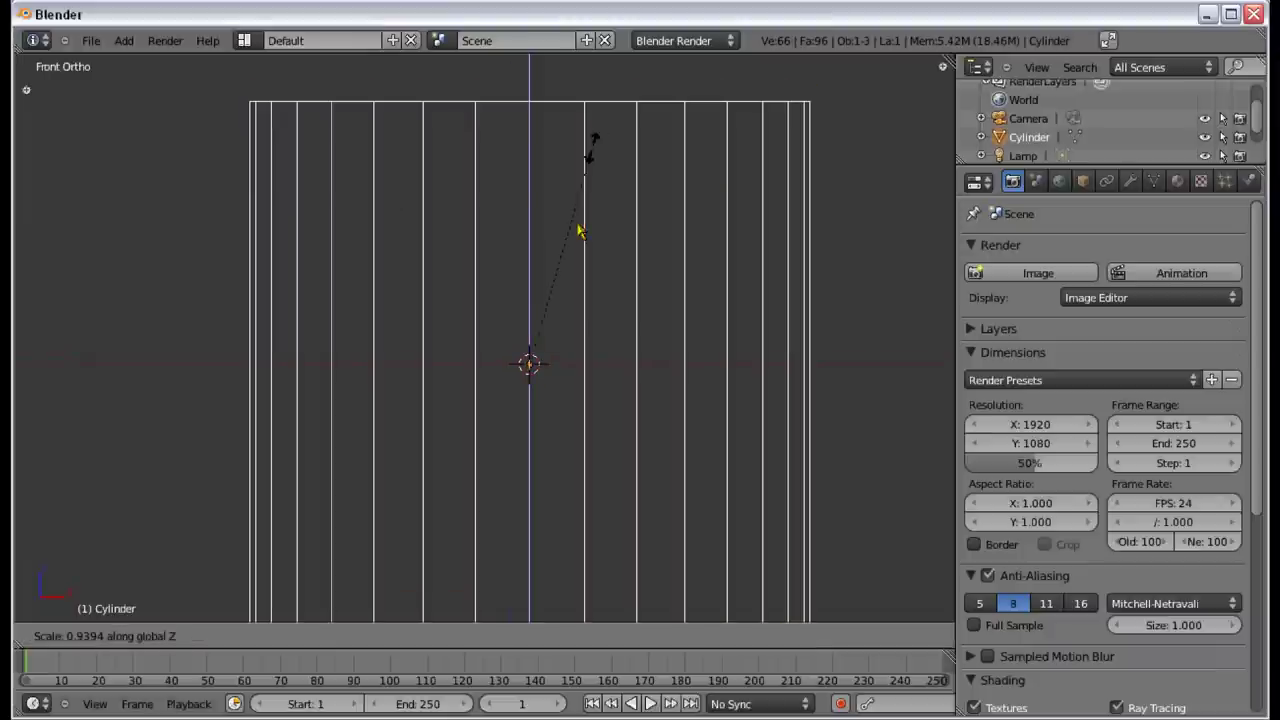
click(540, 337)
middle_drag(540, 337, 480, 437)
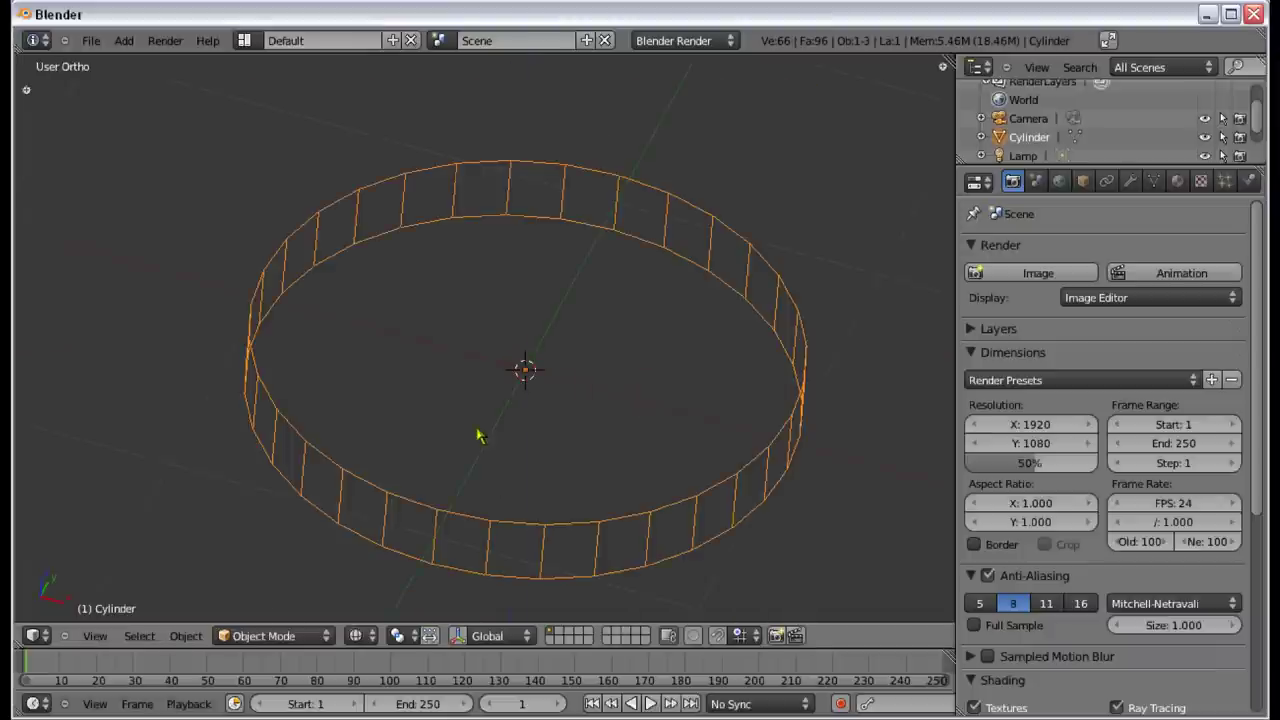
key(z)
key(KP_1)
key(s)
key(z)
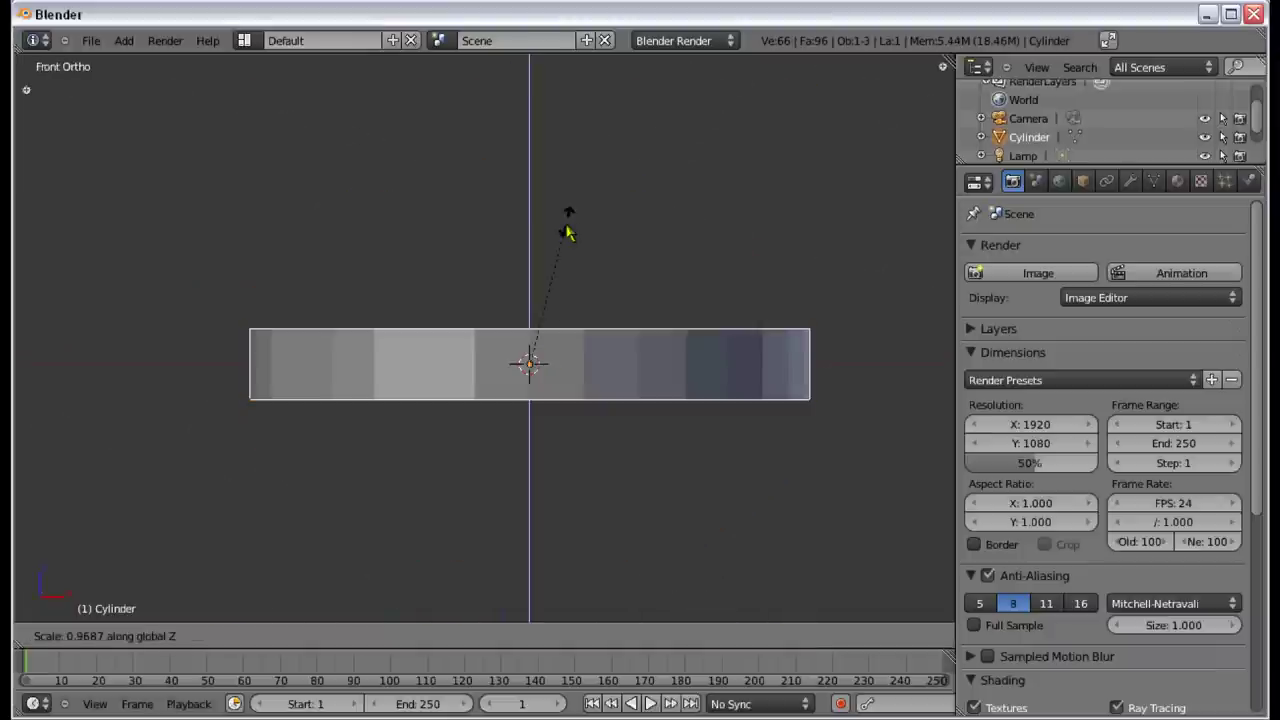
right_click(555, 311)
middle_drag(555, 311, 500, 409)
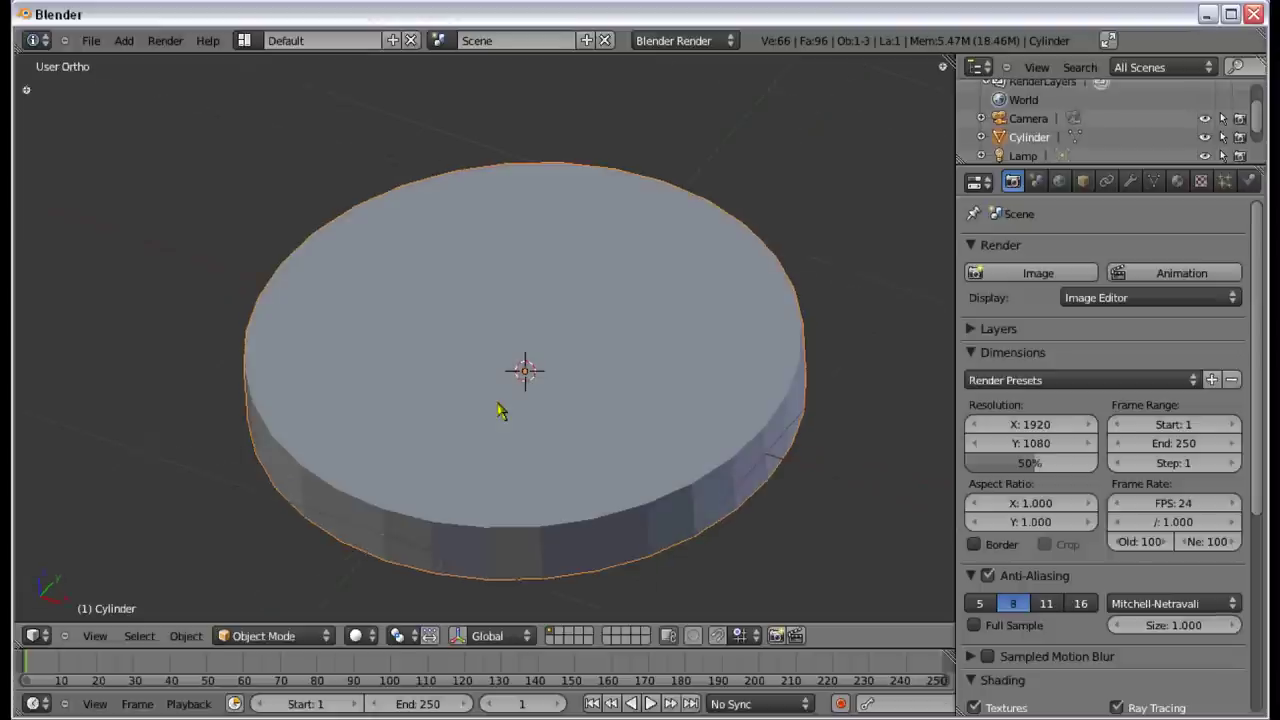
Step: Open the disc's mesh in Edit Mode, viewed from the top in wireframe display
key(KP_7)
scroll(529, 380, down, 2)
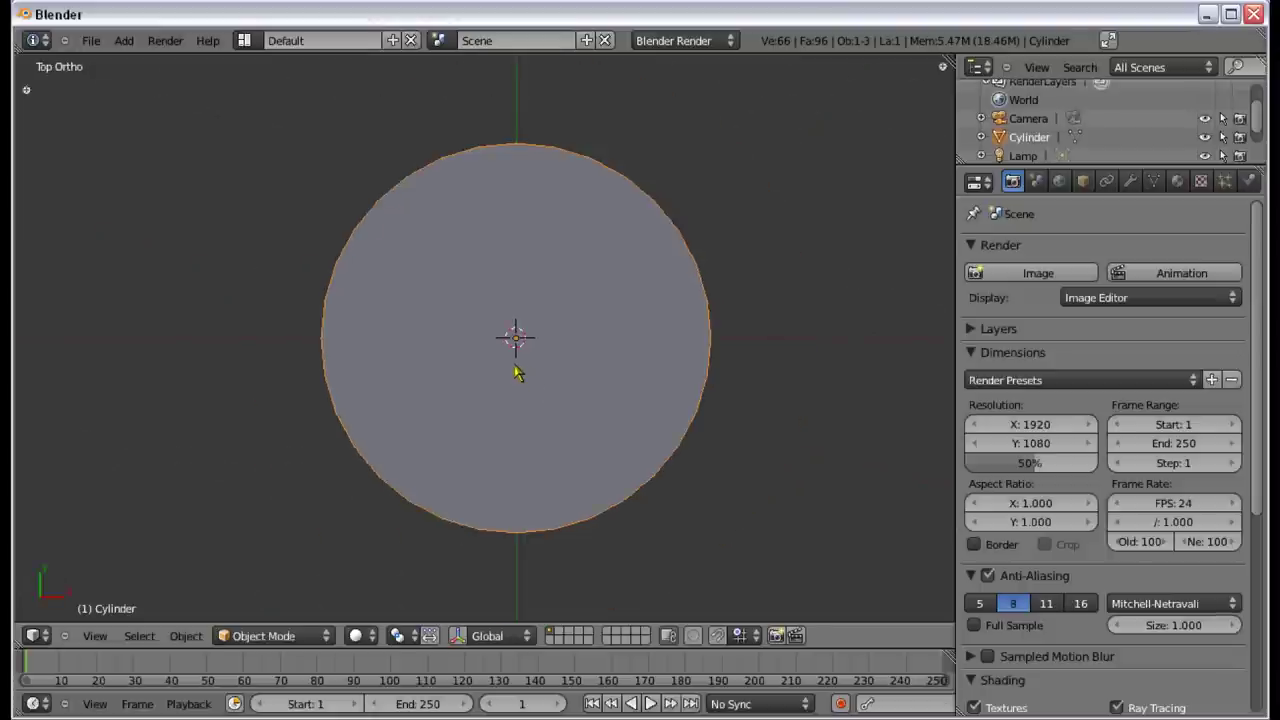
key(Tab)
middle_drag(480, 349, 508, 266)
key(KP_7)
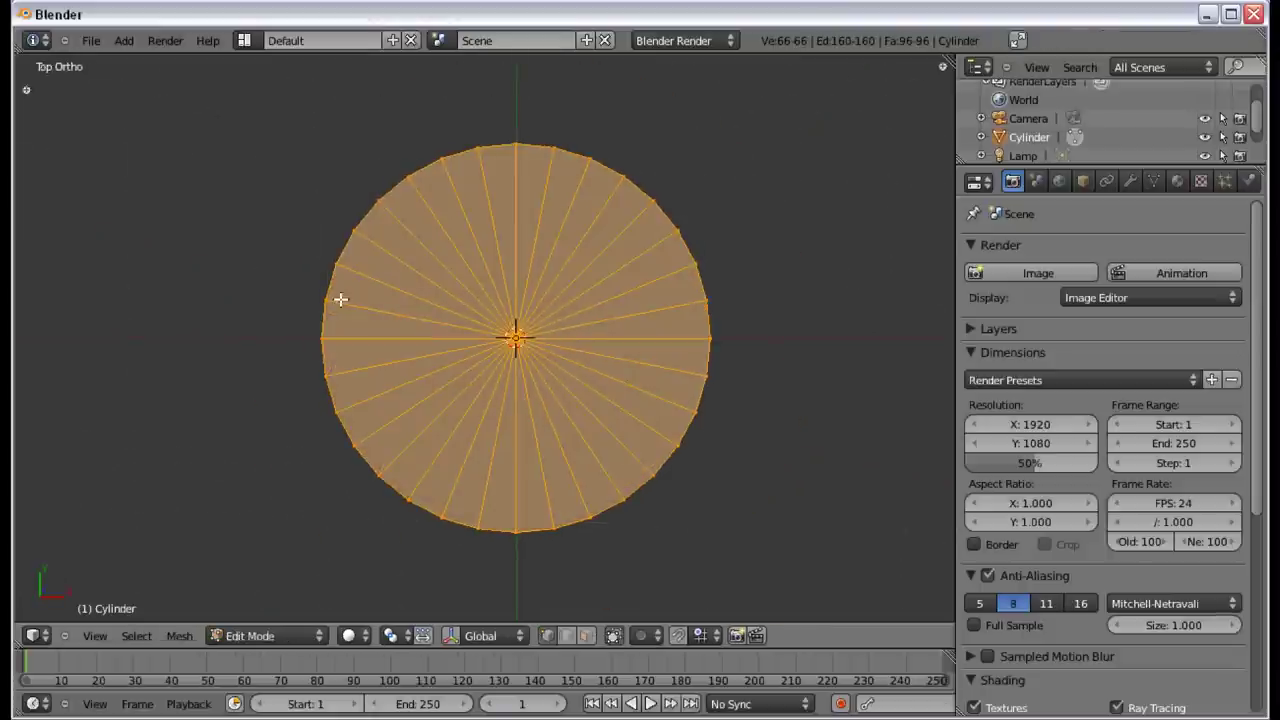
key(t)
key(t)
key(z)
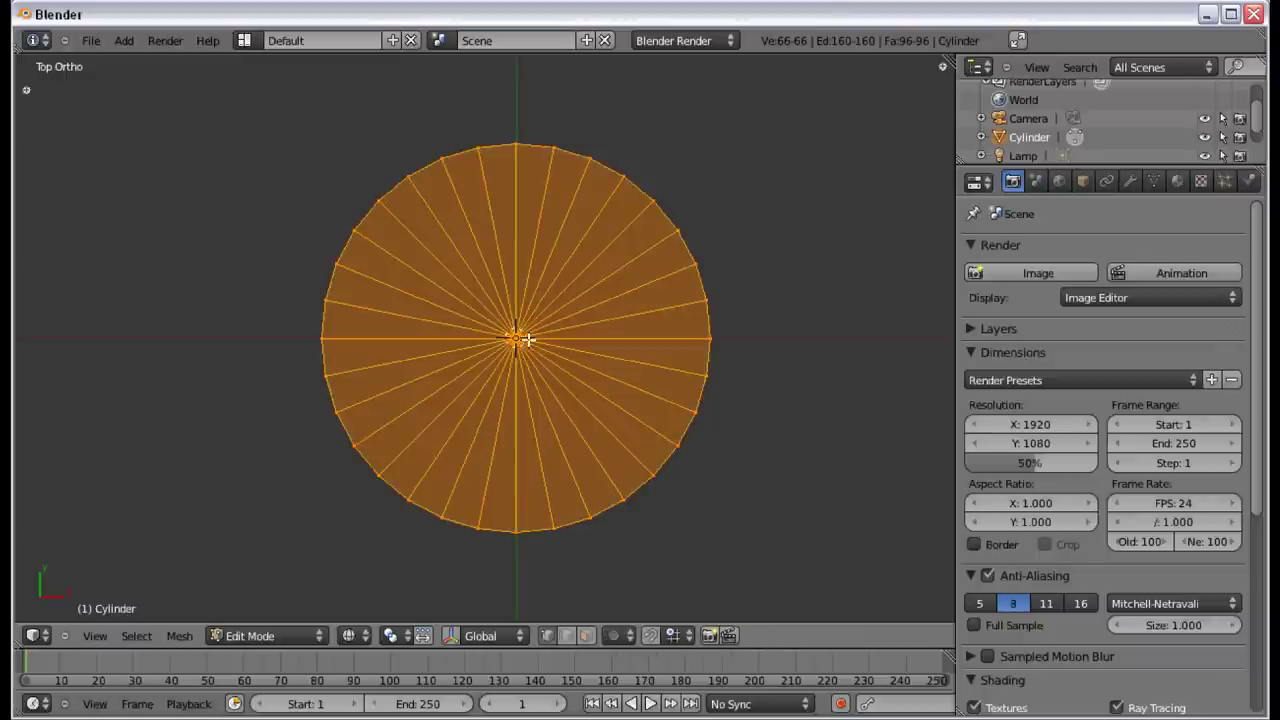
Step: Delete the two centre vertices of the disc to leave an open ring, and return to solid display in Object Mode
key(a)
key(b)
drag(477, 286, 543, 323)
key(x)
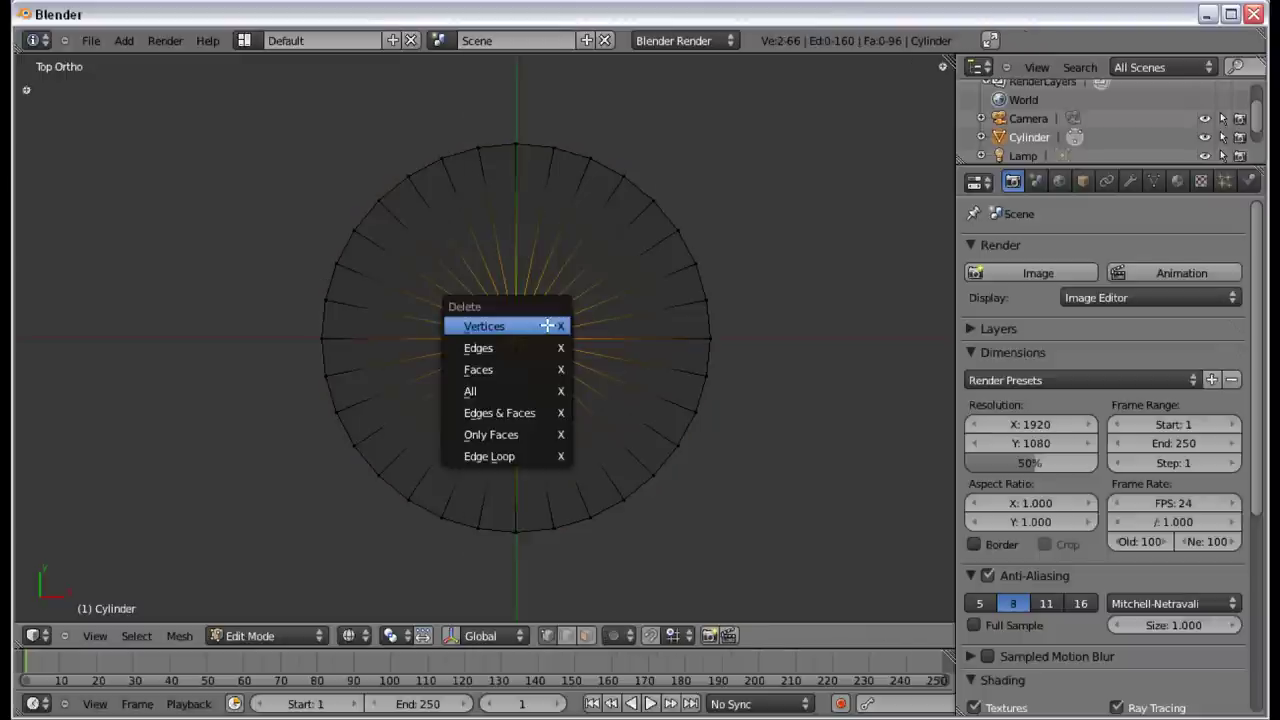
click(548, 326)
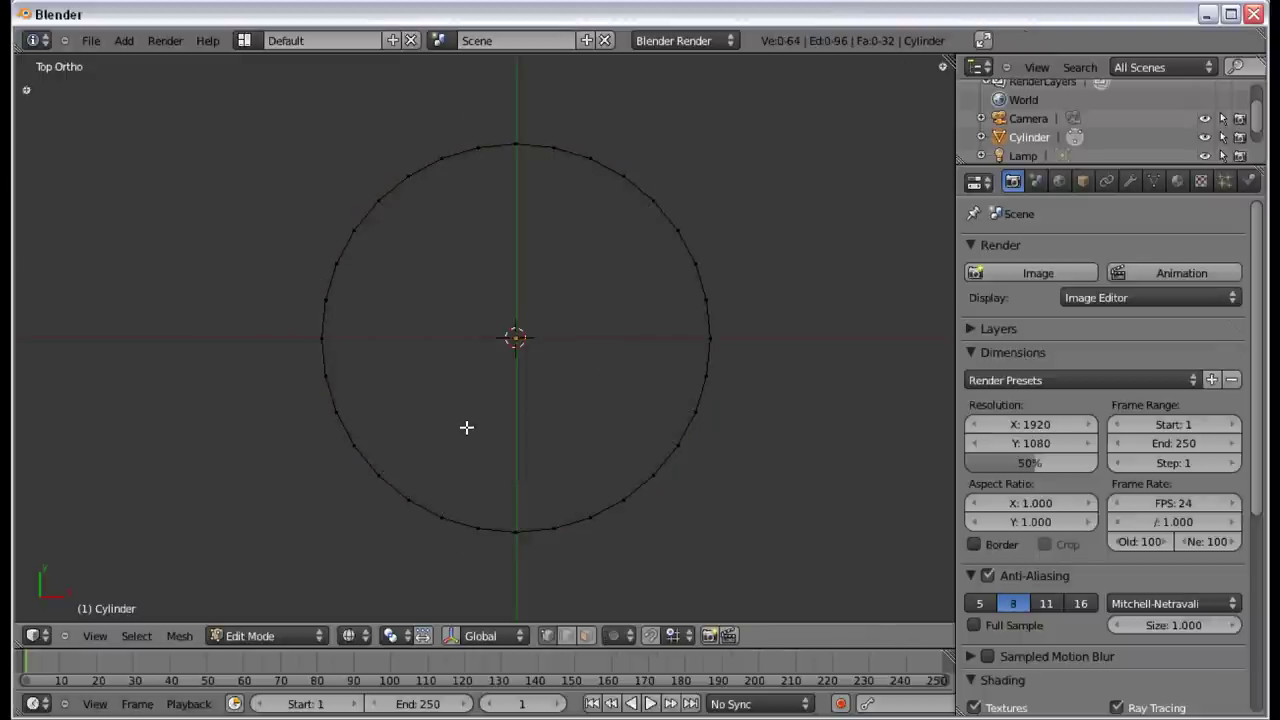
key(z)
mouse_move(466, 427)
middle_down()
mouse_move(641, 423)
mouse_move(526, 380)
middle_up()
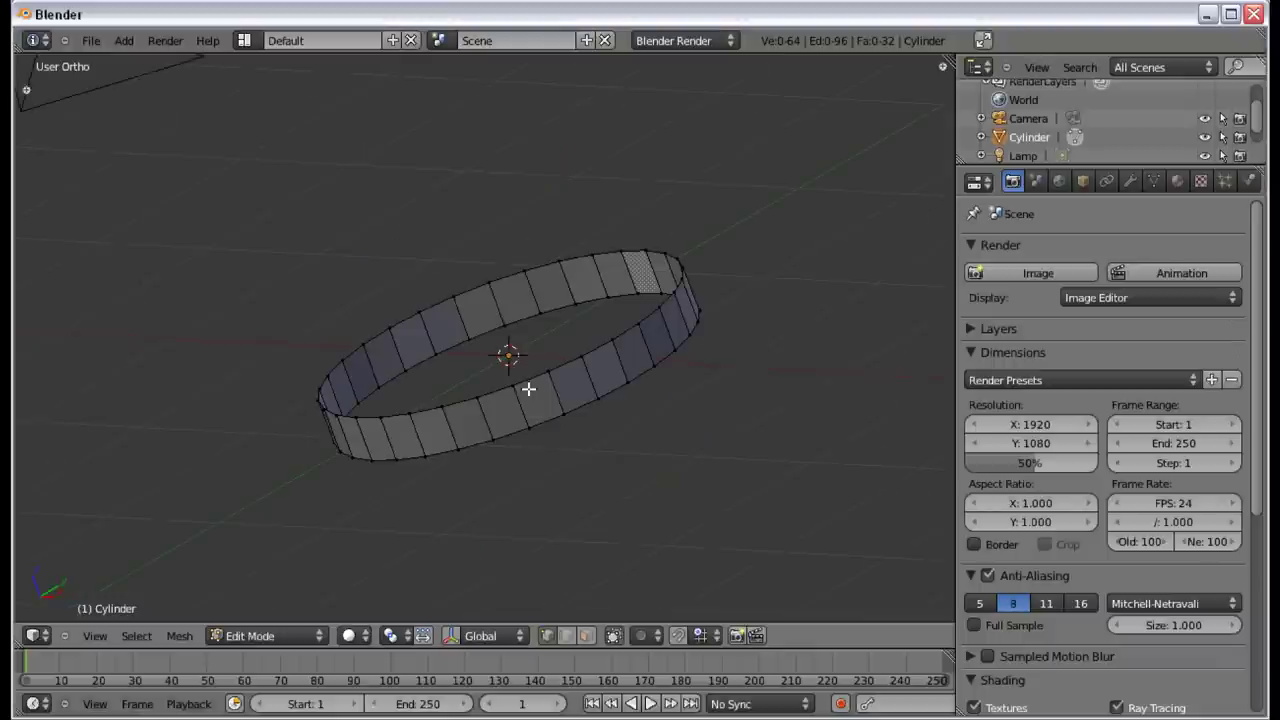
key(KP_7)
middle_drag(415, 418, 641, 349)
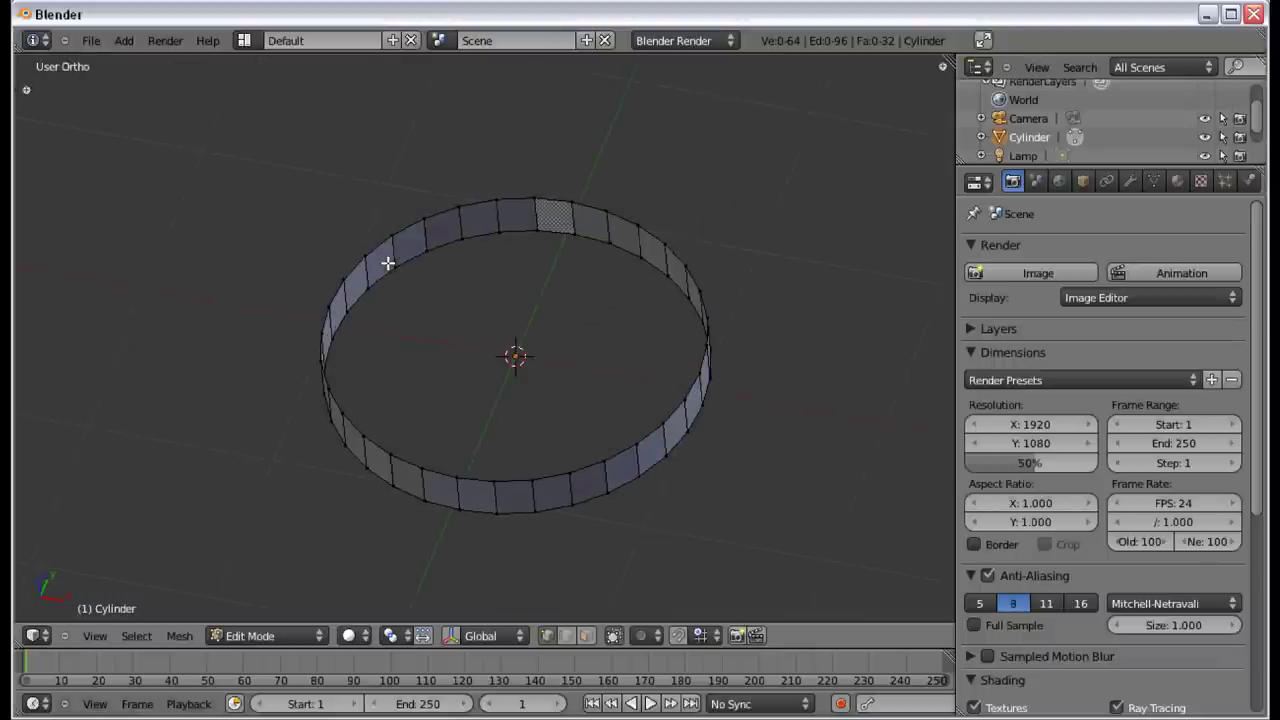
key(KP_7)
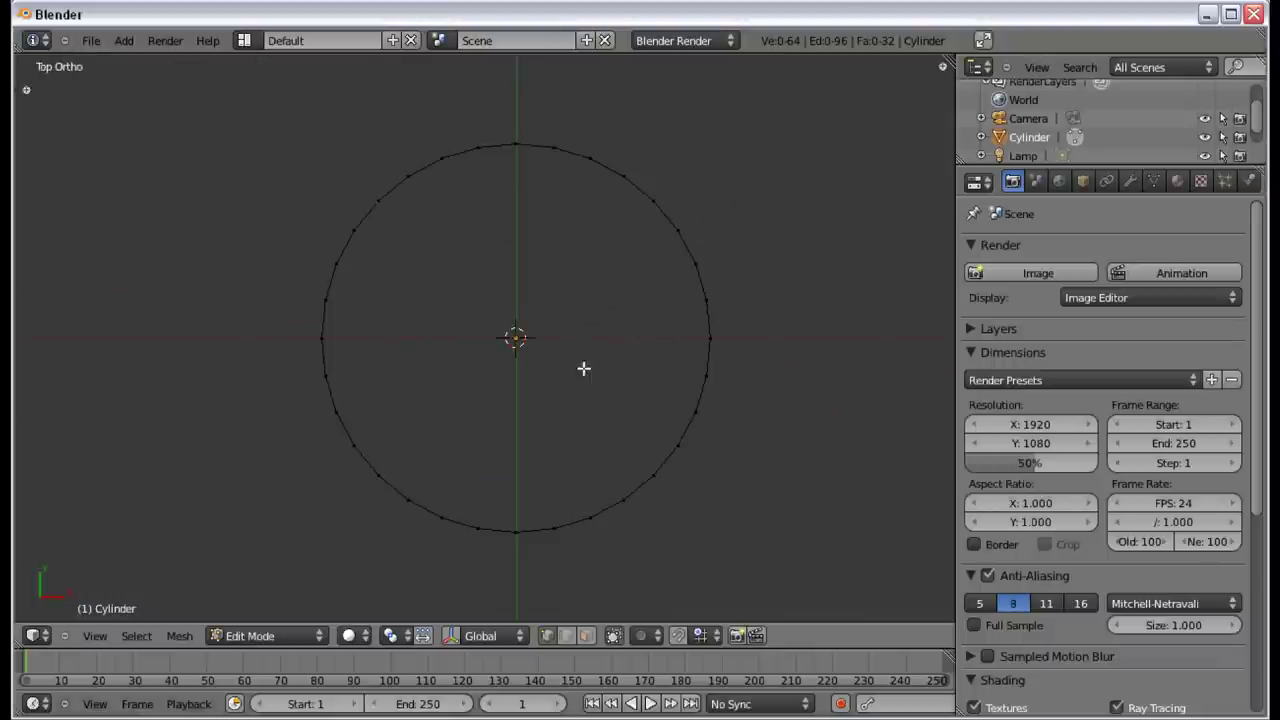
key(Tab)
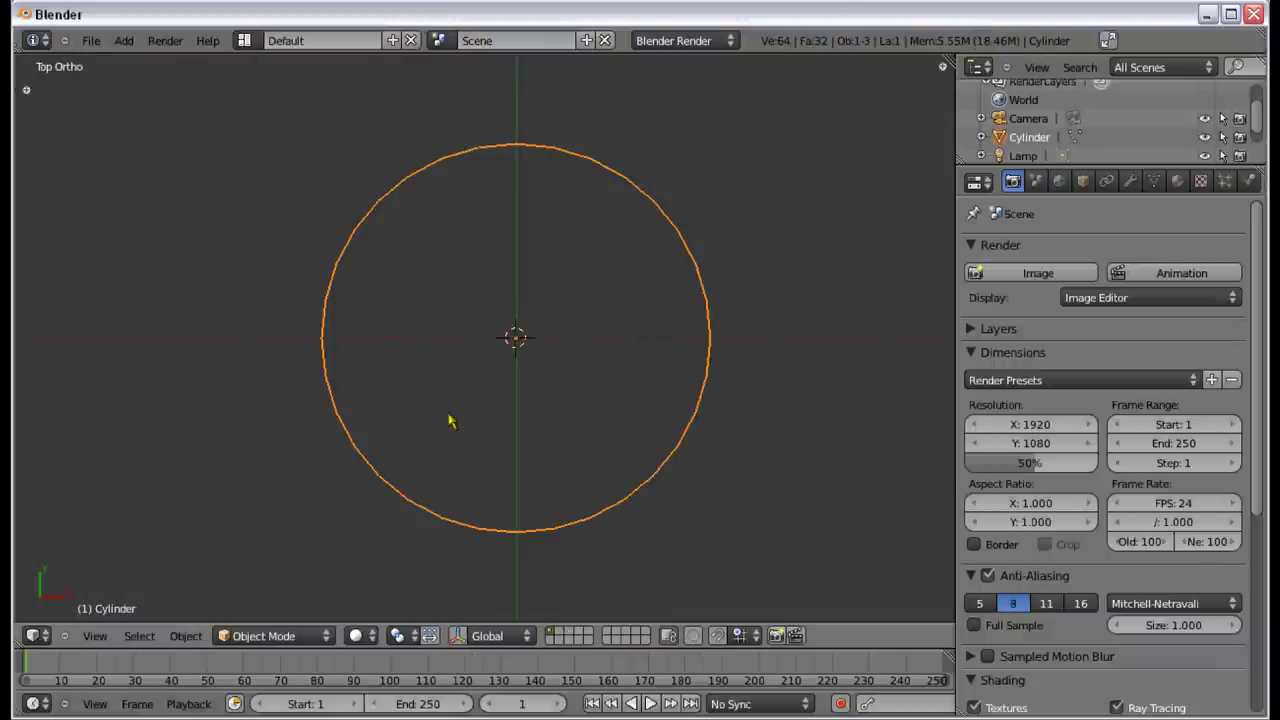
Step: Set the ring's shading to smooth, keeping the tool shelf hidden when done
middle_drag(449, 420, 473, 274)
key(t)
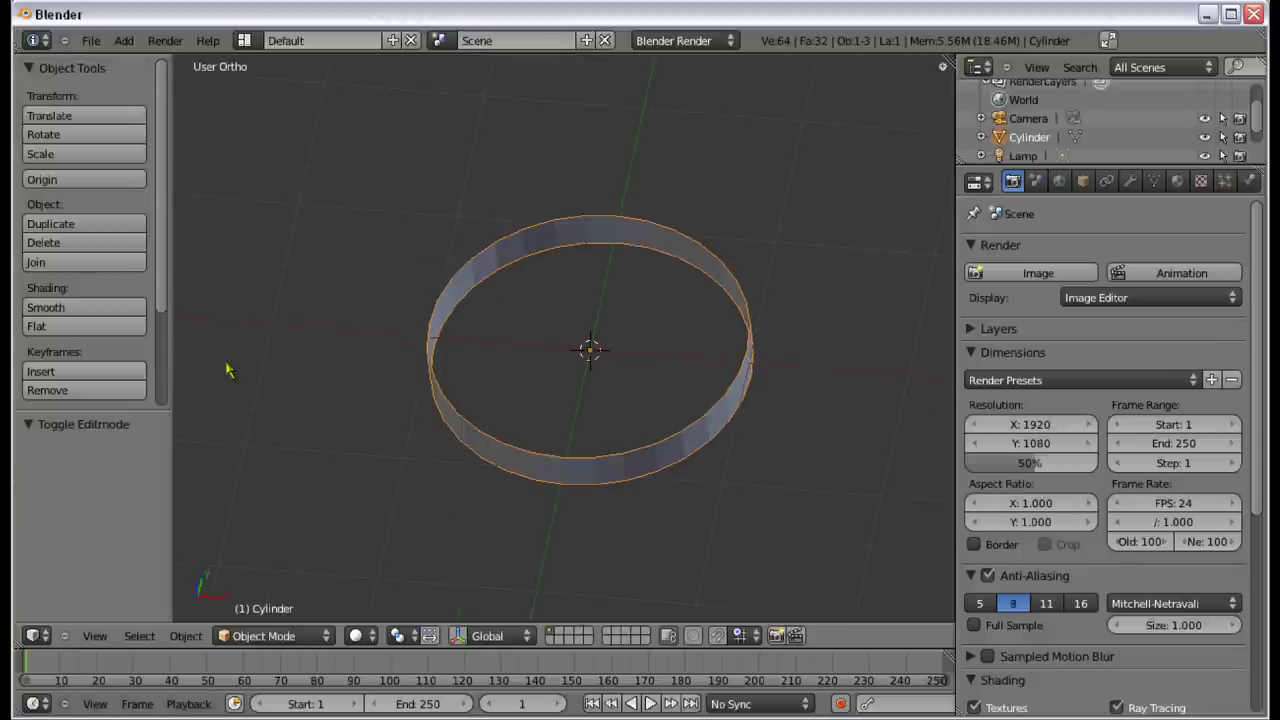
key(t)
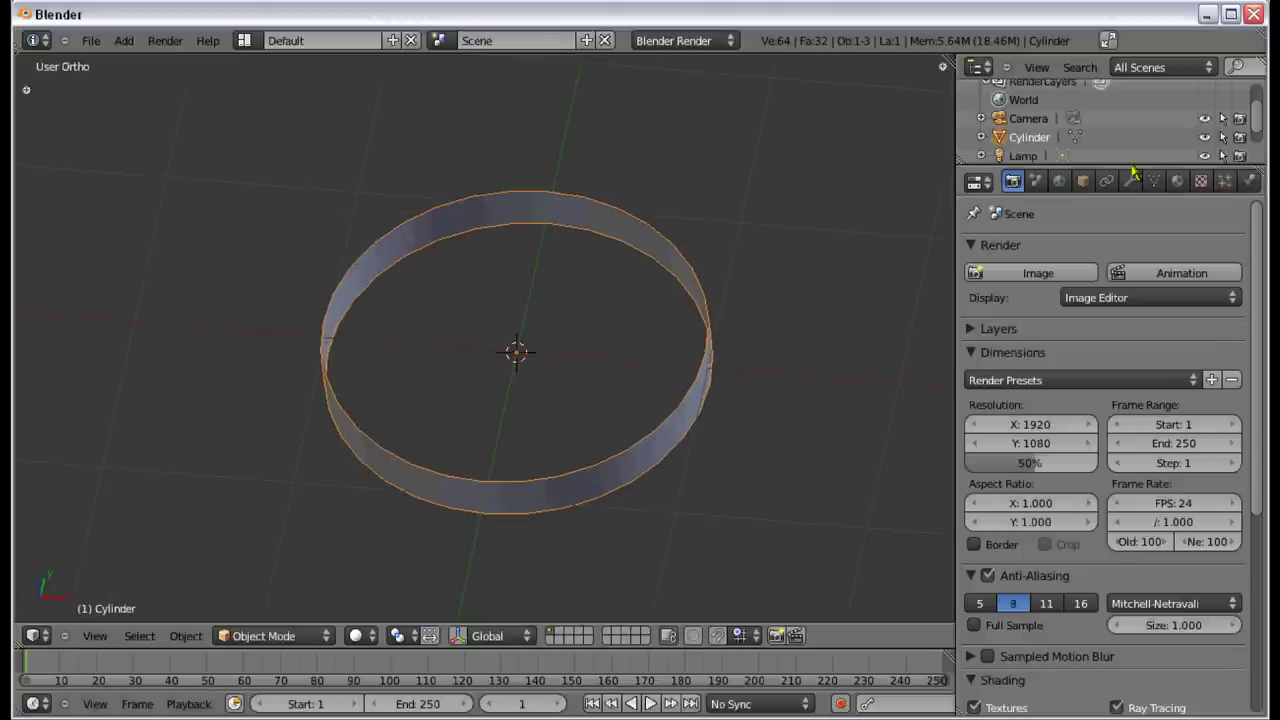
Step: Add a Solidify modifier to the ring
click(1130, 180)
click(1060, 276)
click(850, 531)
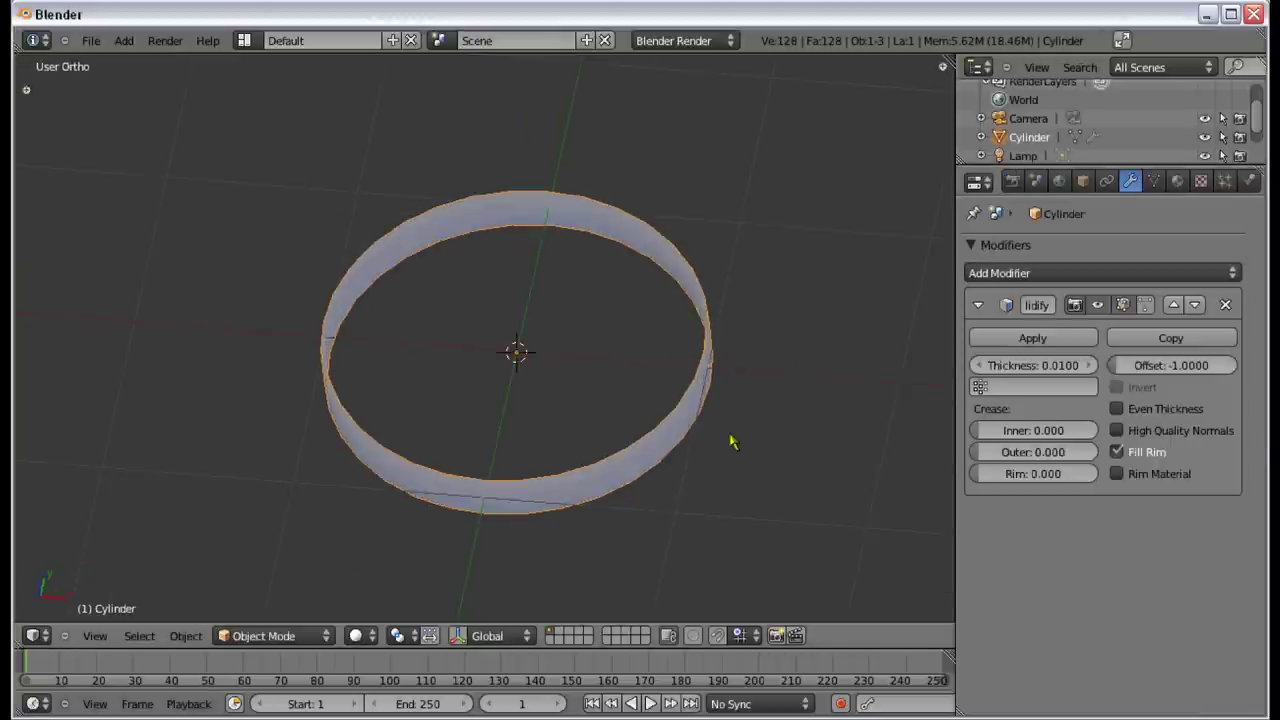
scroll(731, 442, up, 4)
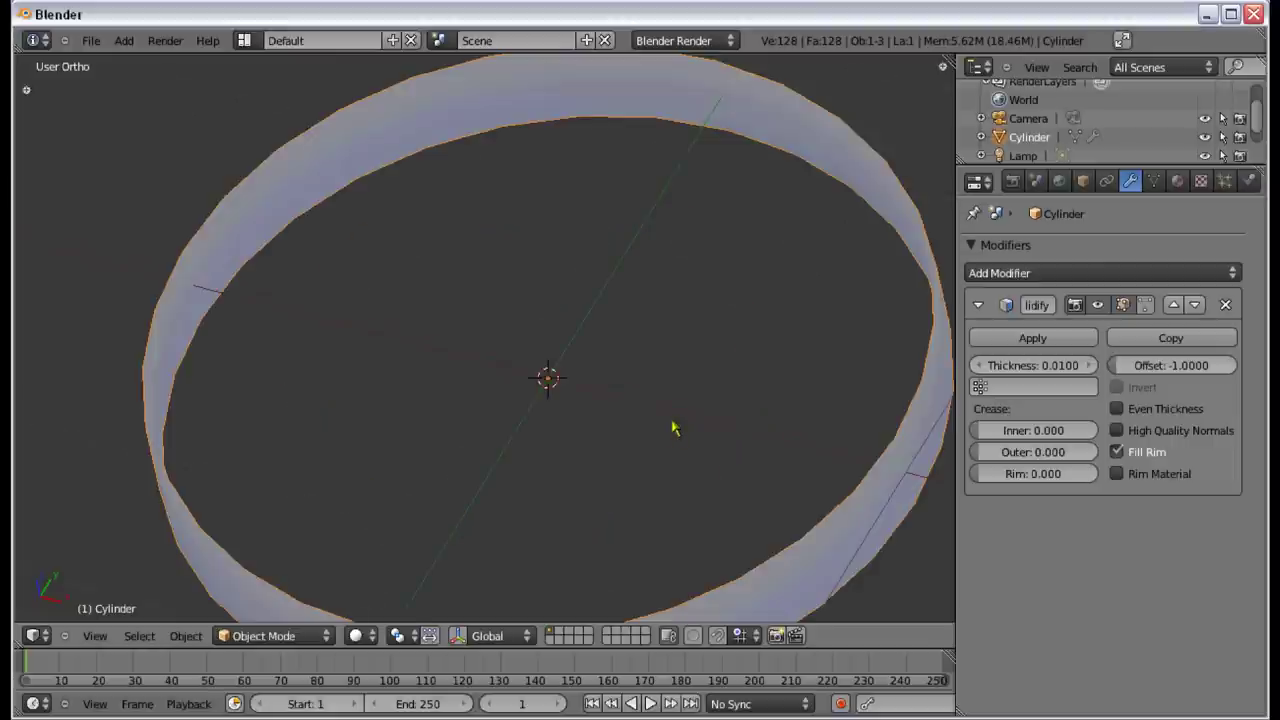
Step: Try Solidify thicknesses of 0.047 and 0.3 on the ring, checking the wall from the top in wireframe
drag(1014, 366, 1054, 372)
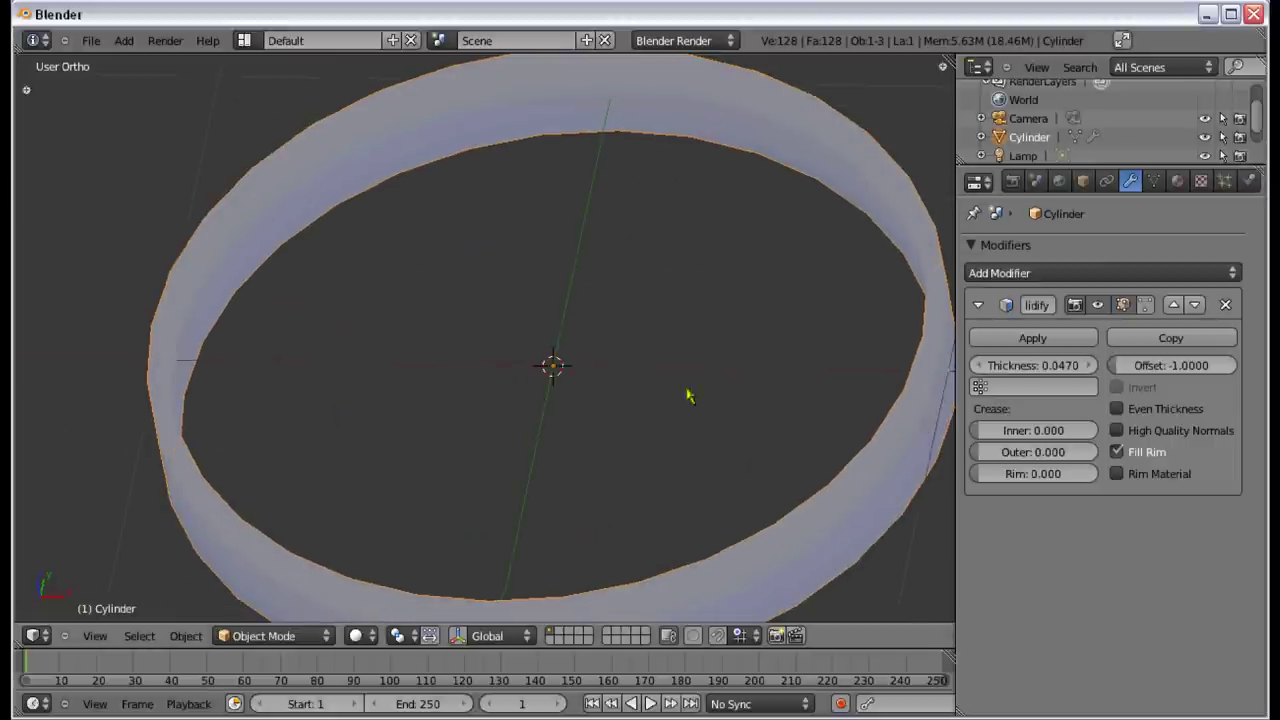
key(KP_7)
scroll(680, 415, down, 3)
scroll(654, 420, up, 2)
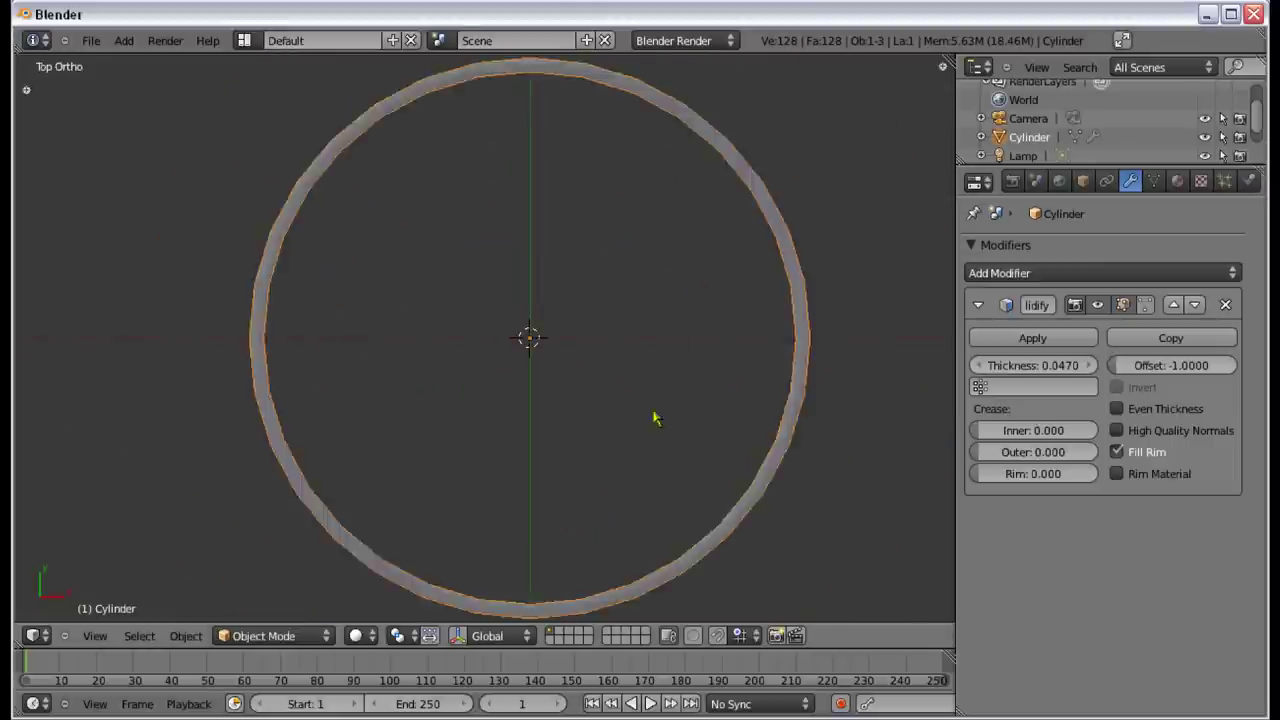
scroll(806, 423, up, 5)
scroll(800, 420, up, 3)
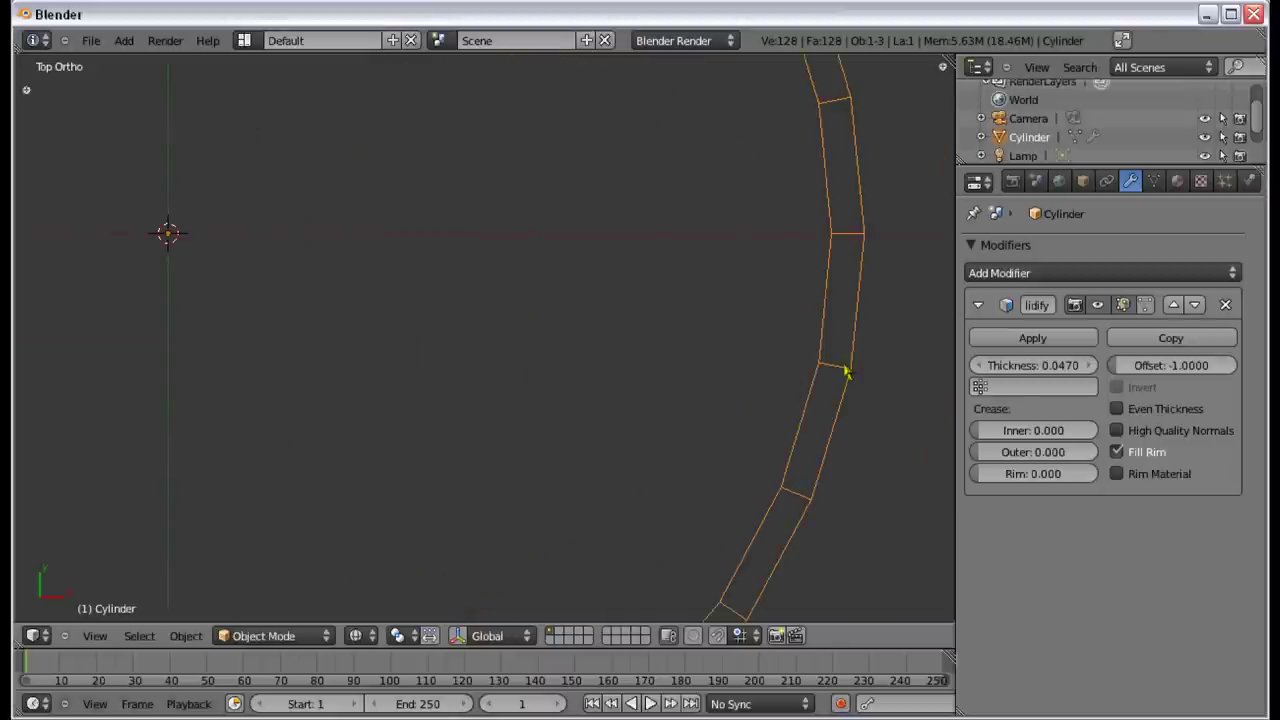
click(1049, 363)
key(BackSpace)
text(.3)
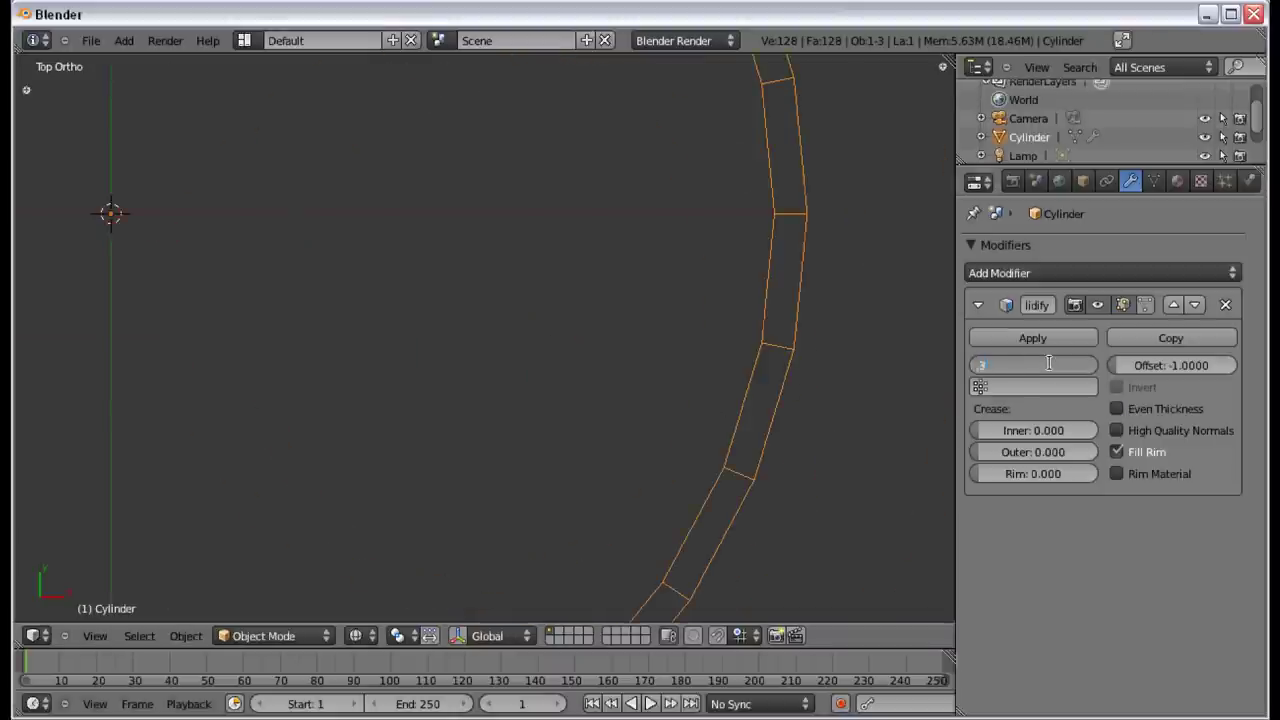
key(Return)
Step: Set the ring's Solidify thickness to 0.03 and return to solid display
click(1049, 363)
text(.0)
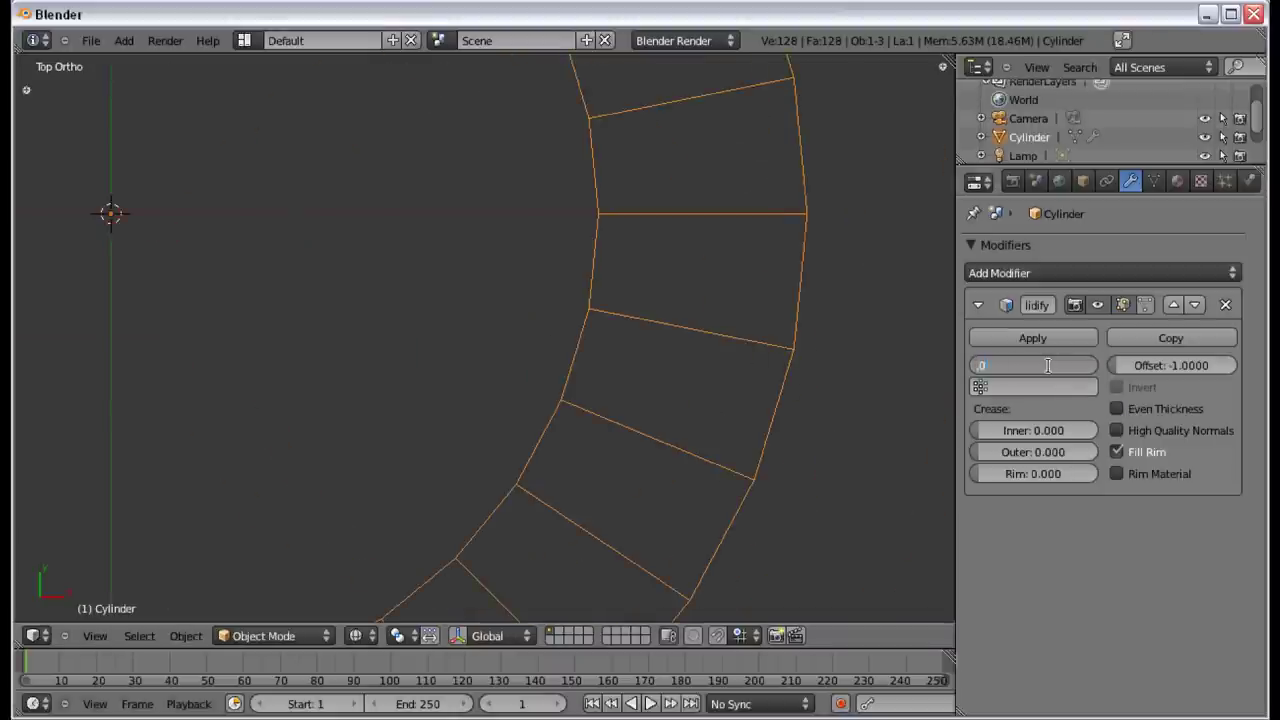
text(3)
key(Return)
scroll(766, 414, down, 6)
middle_drag(720, 432, 635, 392)
key(z)
middle_drag(674, 343, 657, 349)
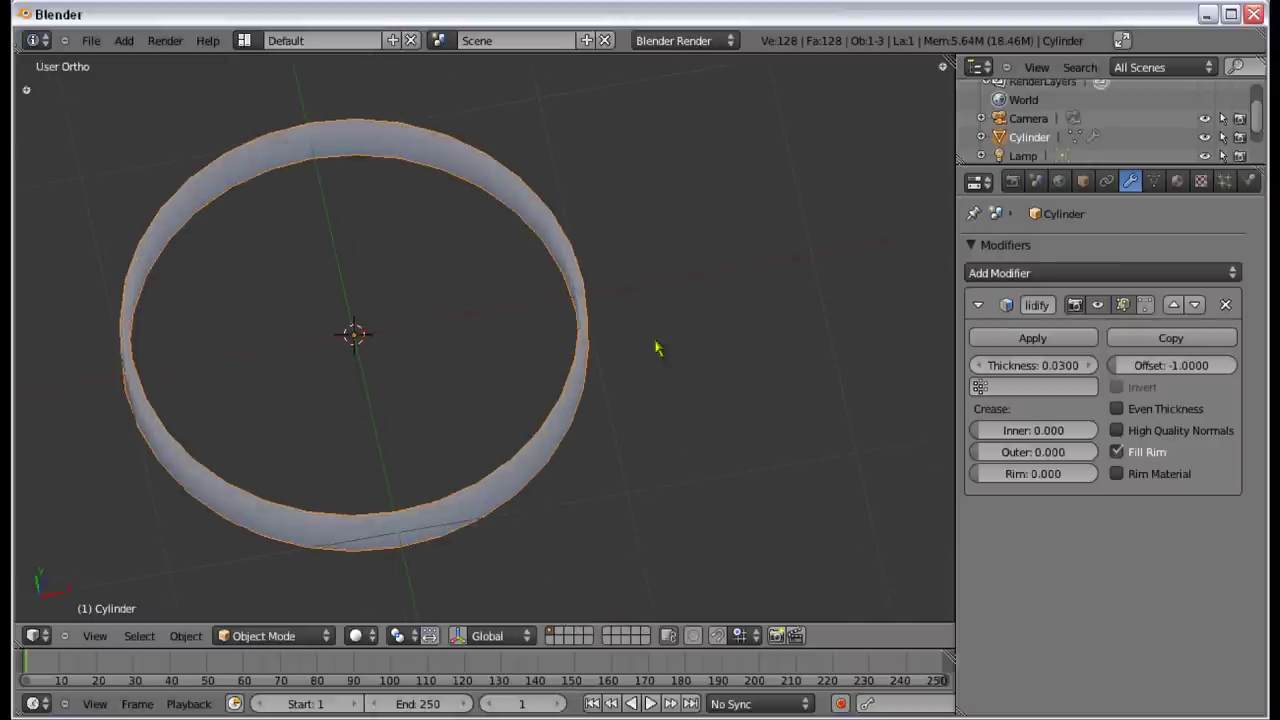
Step: Add a Subdivision Surface modifier to the ring
click(977, 273)
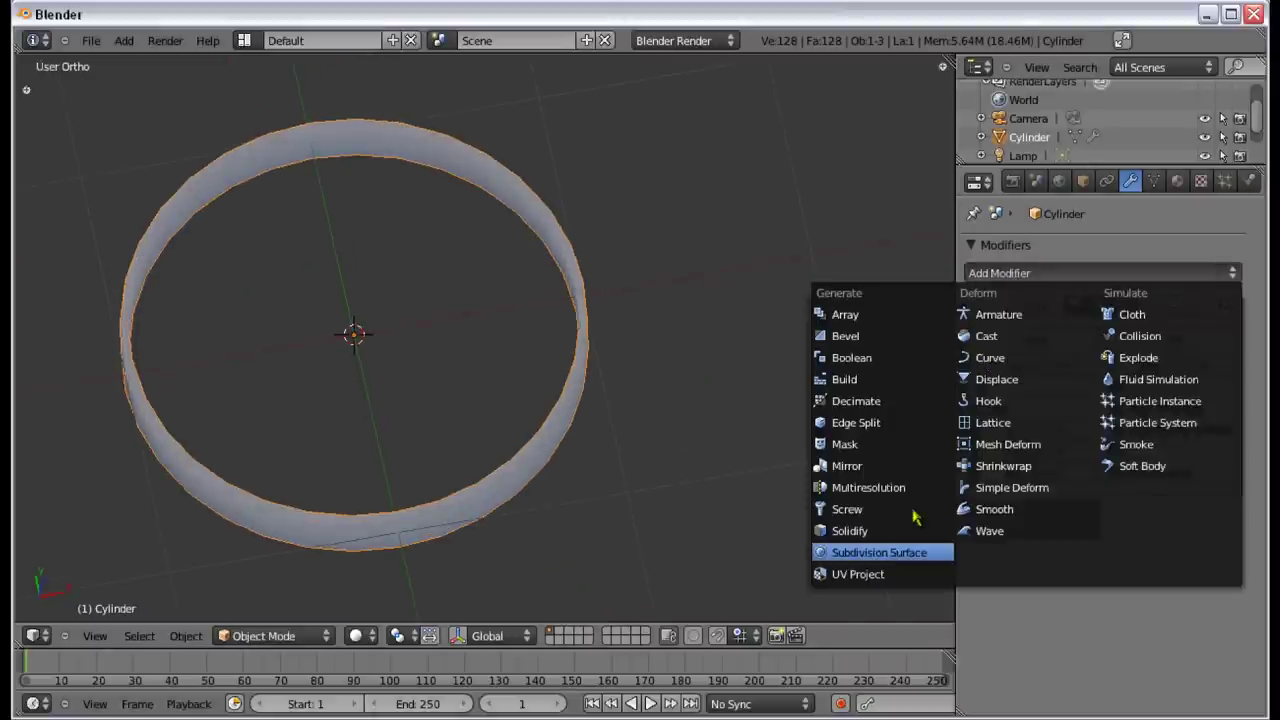
click(893, 552)
middle_drag(718, 347, 534, 349)
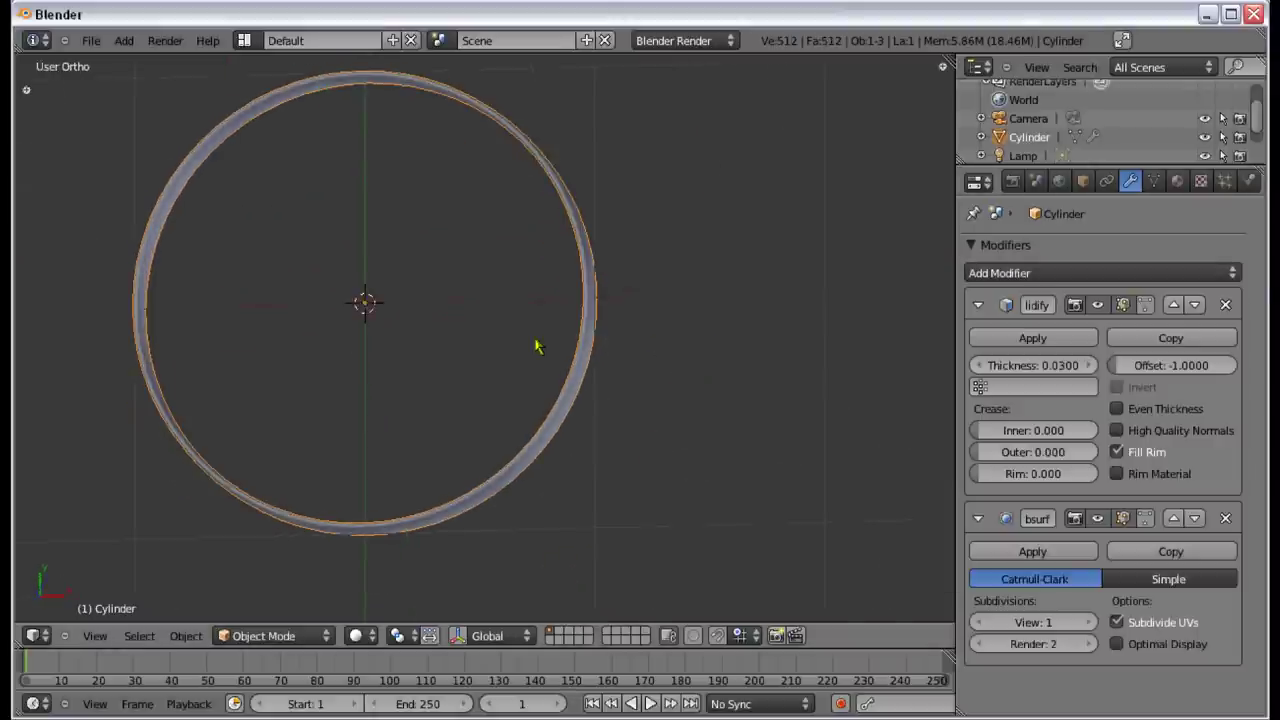
scroll(534, 349, up, 4)
Step: Add an Edge Split modifier to the ring and move it above the Subdivision Surface in the stack
click(1069, 276)
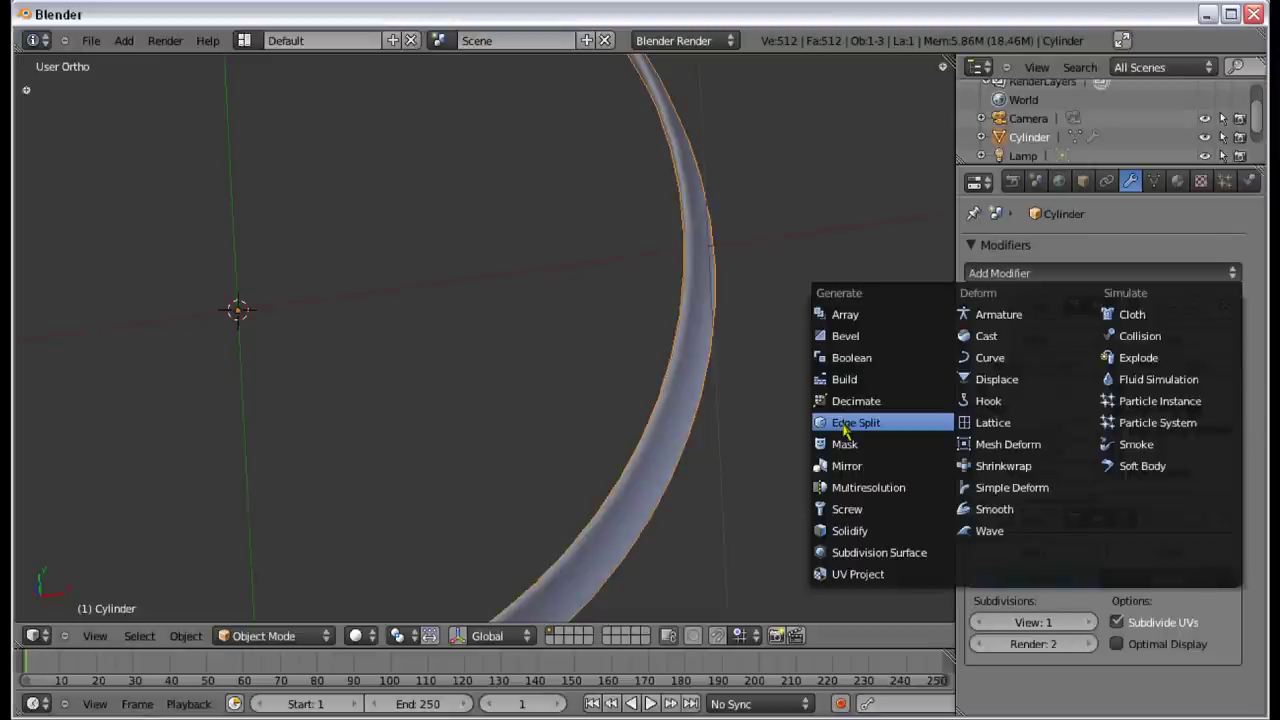
click(860, 417)
middle_drag(670, 418, 760, 430)
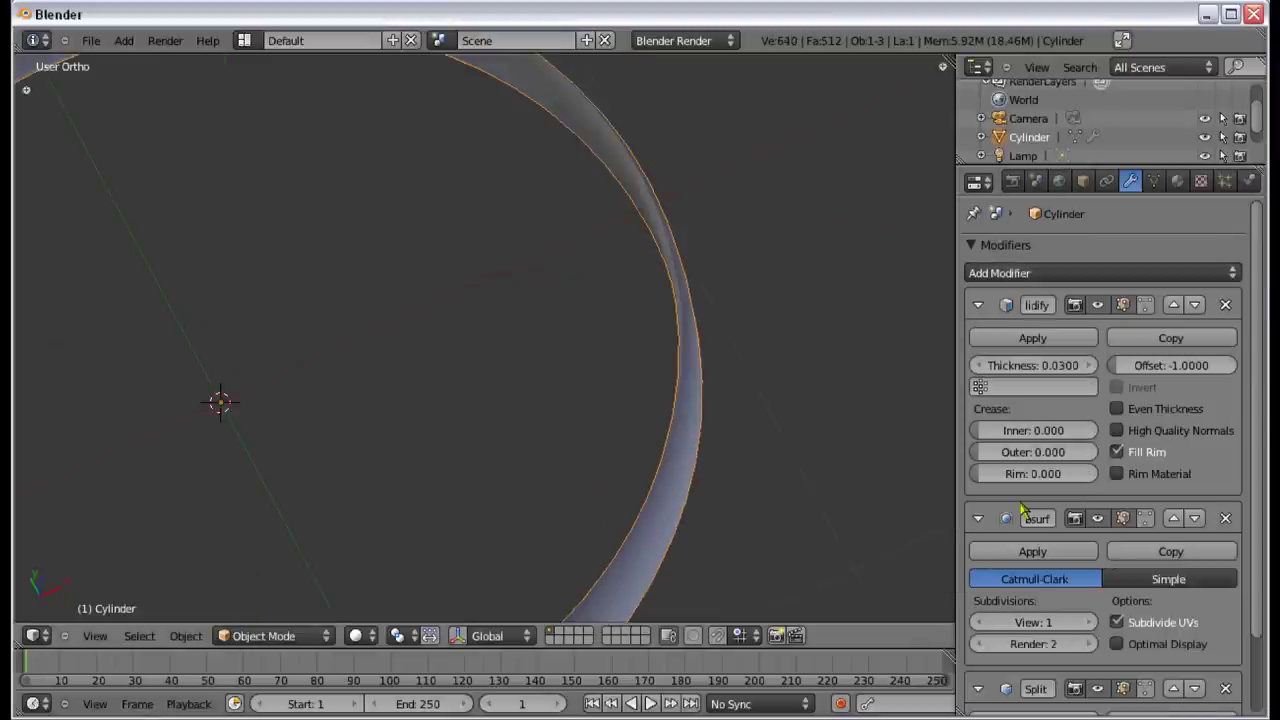
click(1177, 690)
scroll(651, 334, down, 3)
middle_drag(651, 334, 713, 310)
middle_drag(743, 378, 543, 354)
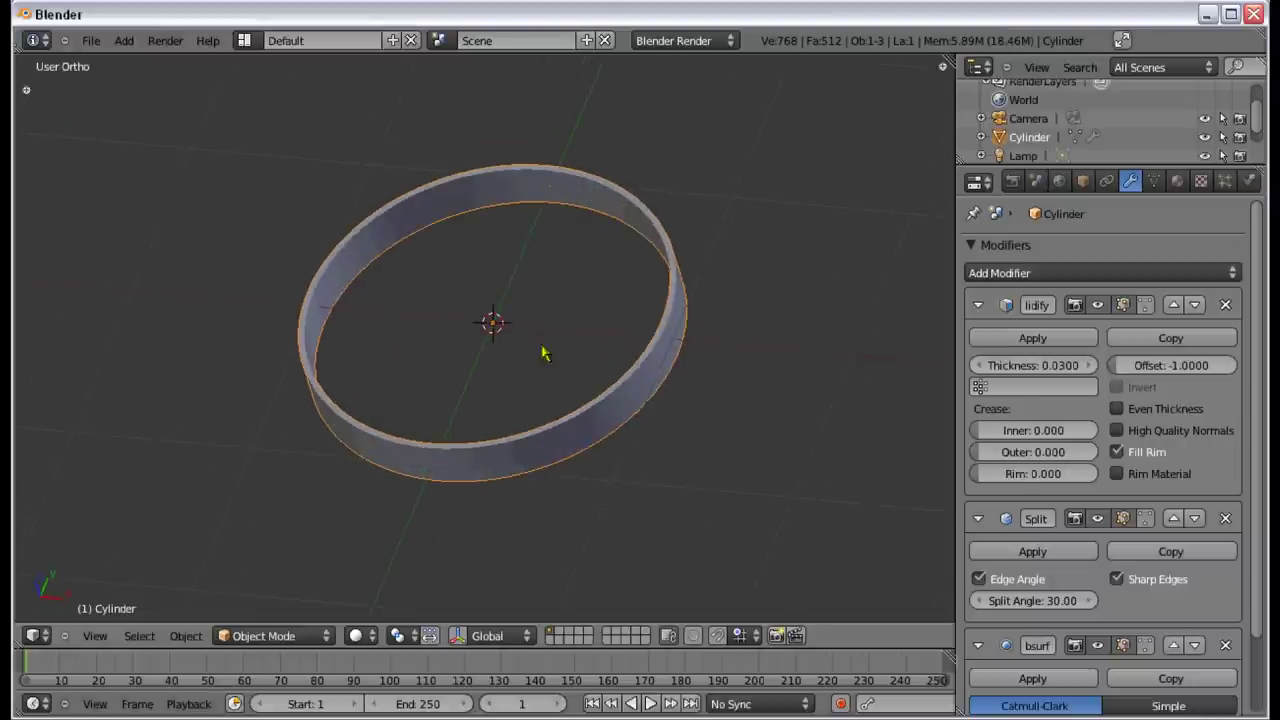
Step: Collapse the settings of all three modifiers and return to the top orthographic view
click(978, 304)
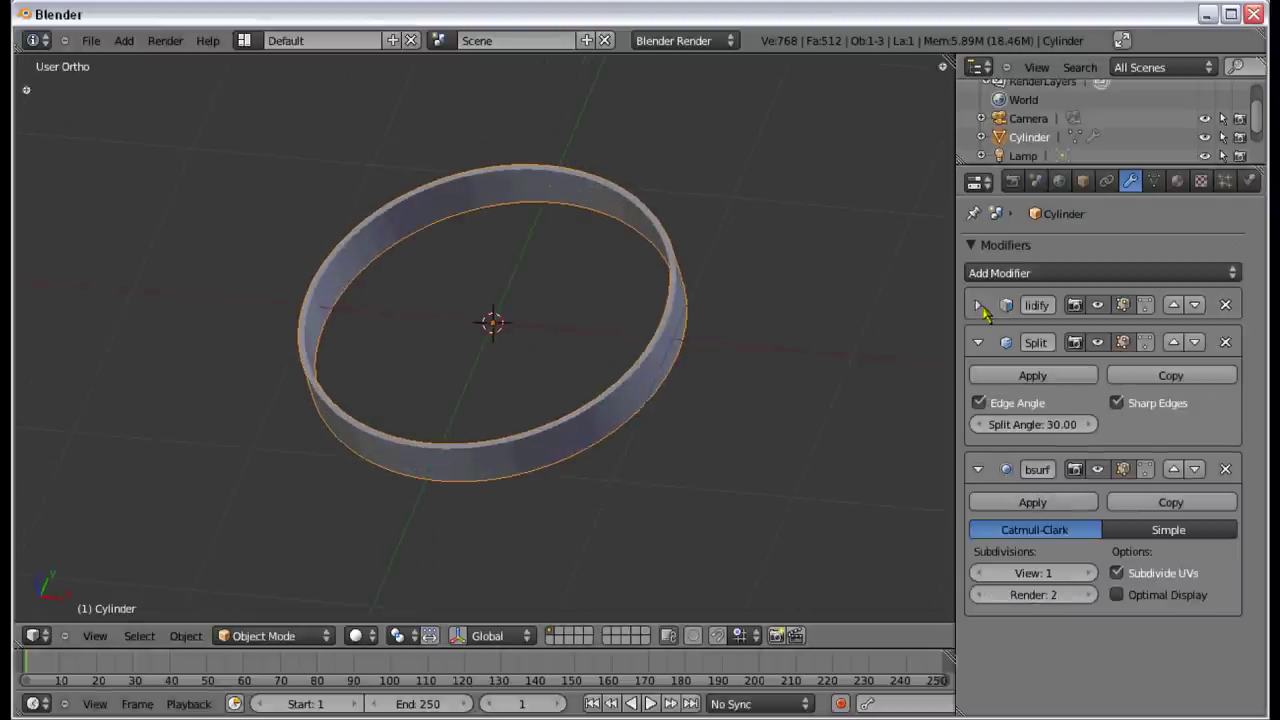
click(978, 342)
click(978, 379)
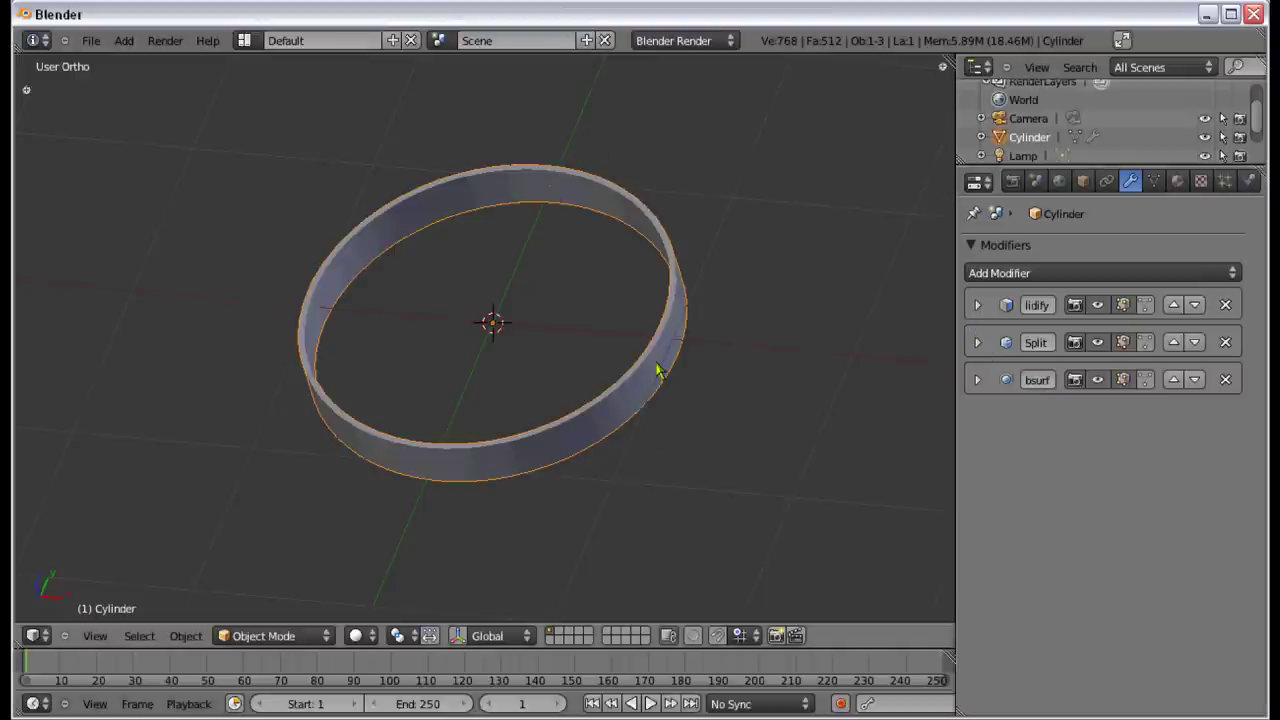
middle_drag(658, 372, 1006, 286)
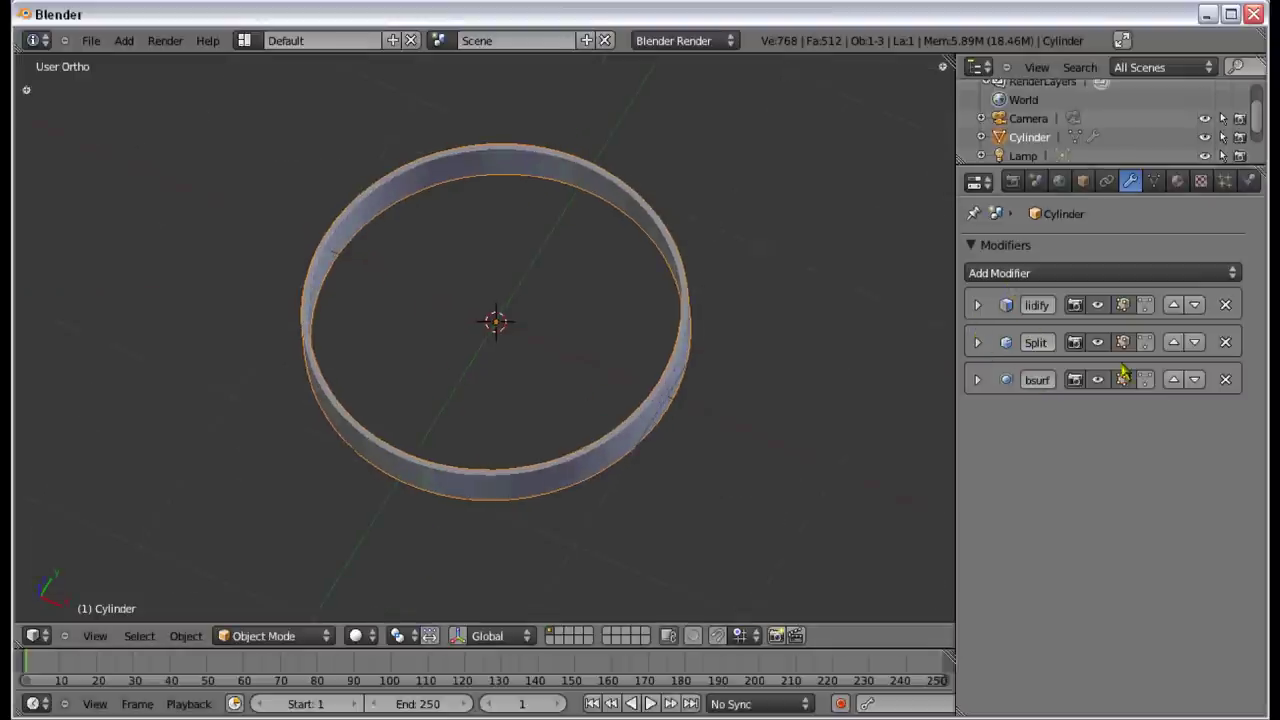
key(KP_7)
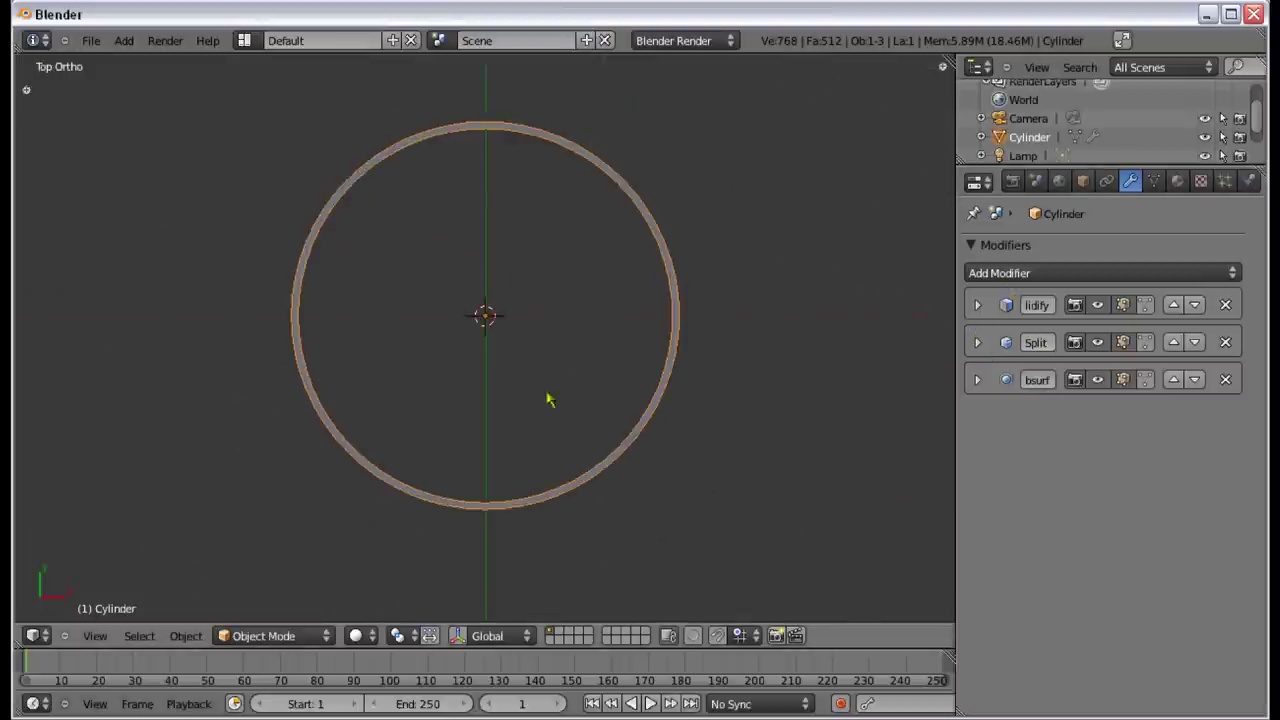
Step: Open the ring's mesh for editing in wireframe display and look at it from several angles
key(Tab)
scroll(608, 386, up, 2)
scroll(620, 375, down, 2)
key(z)
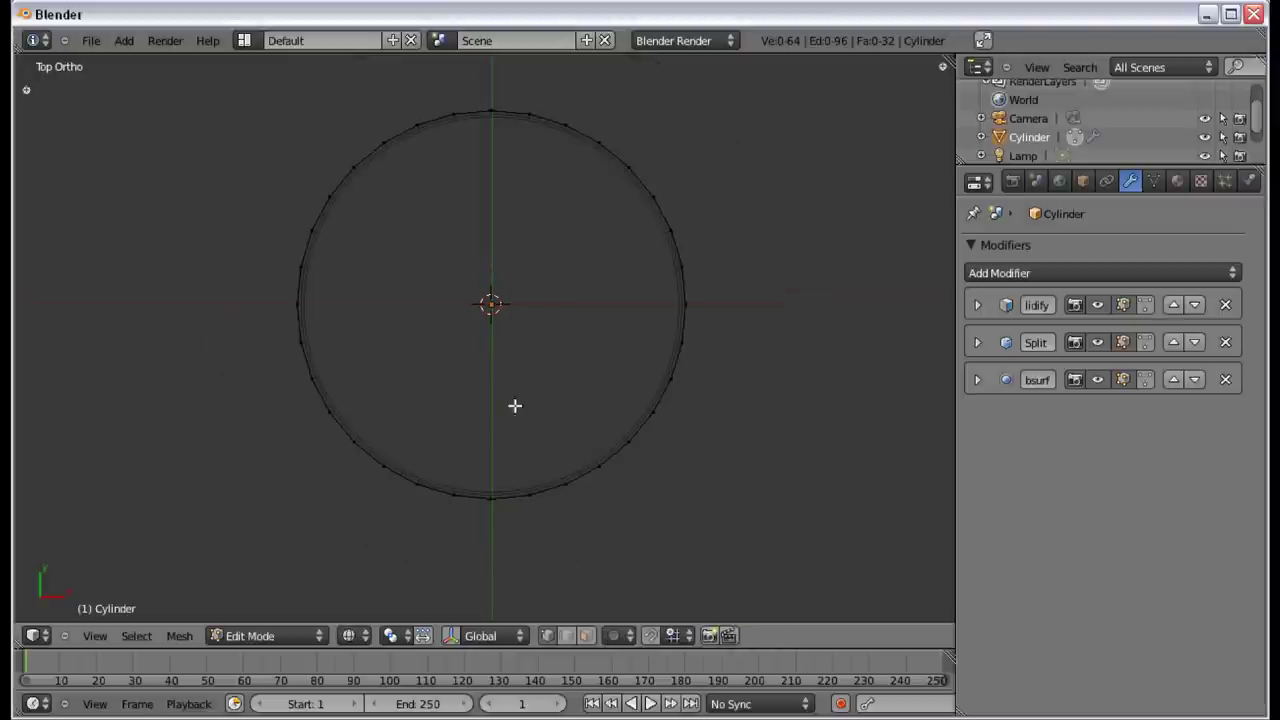
middle_drag(391, 377, 386, 260)
key(KP_7)
key(KP_1)
mouse_move(517, 374)
shift+middle_down()
mouse_move(549, 386)
mouse_move(520, 389)
shift+middle_up()
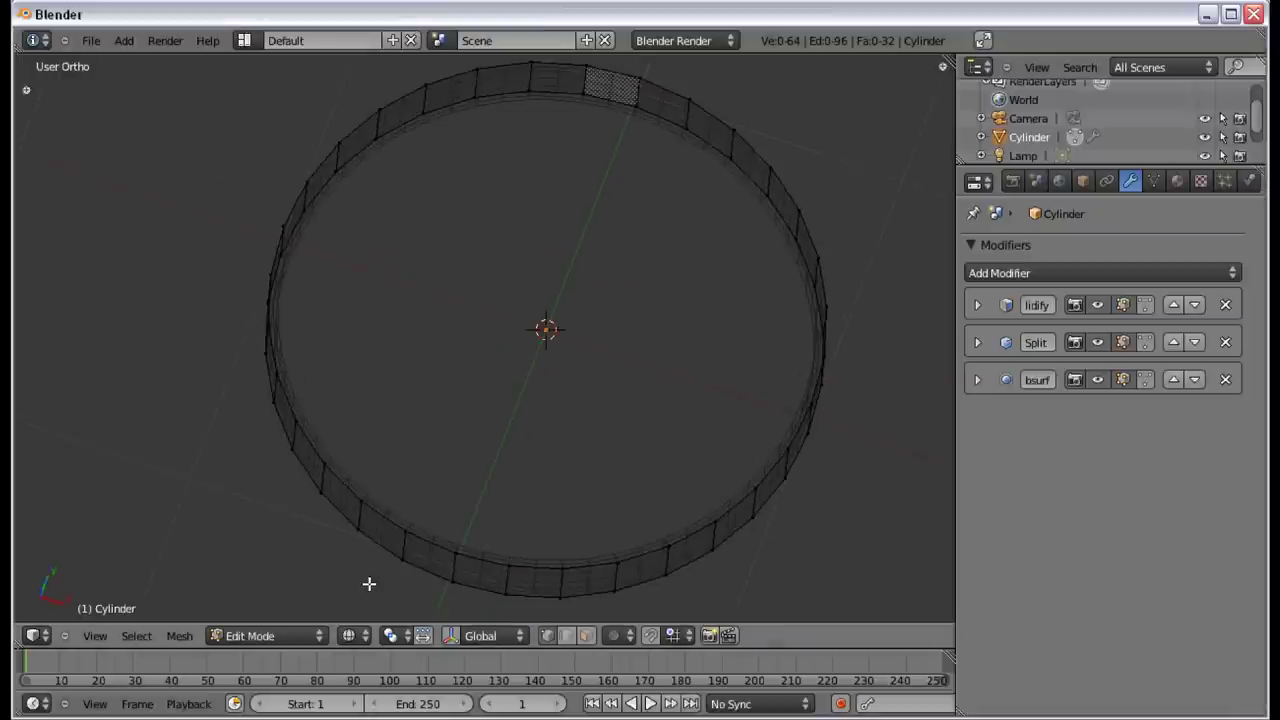
Step: Open the Compass image from the Blender Pictures folder, maximize the viewer, and examine the compass body's shape
click(356, 710)
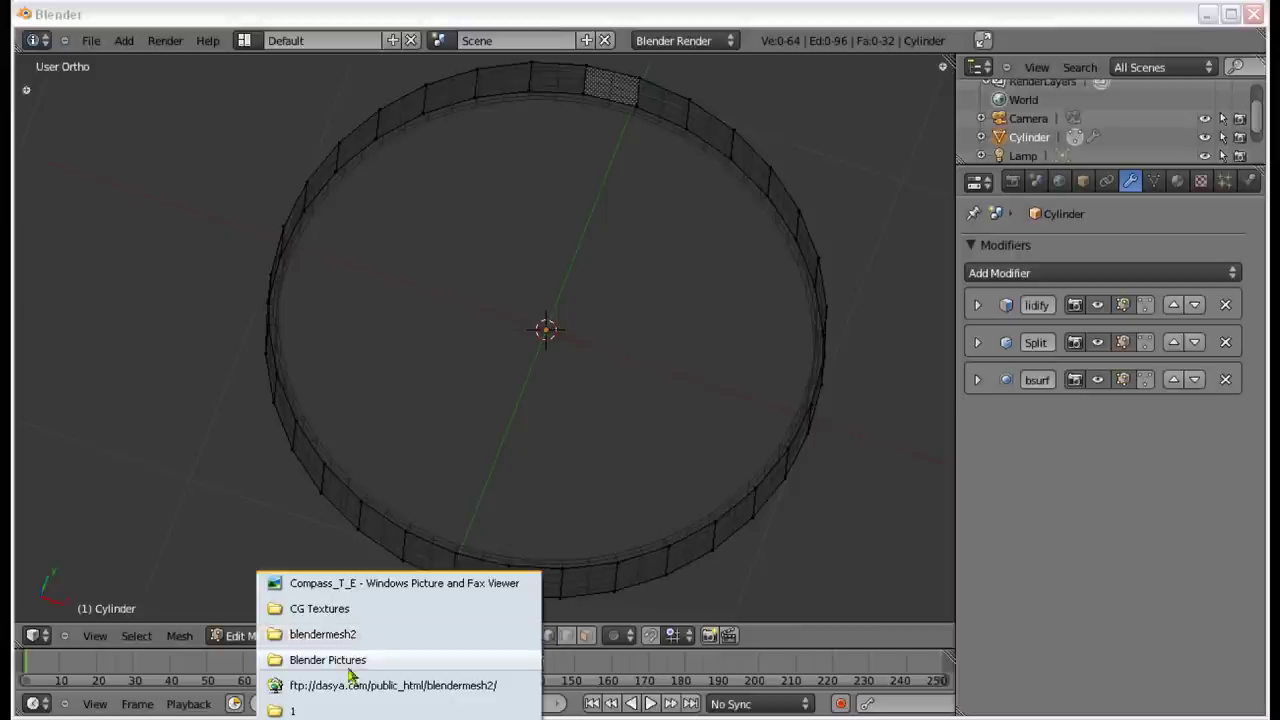
click(335, 657)
scroll(730, 558, down, 10)
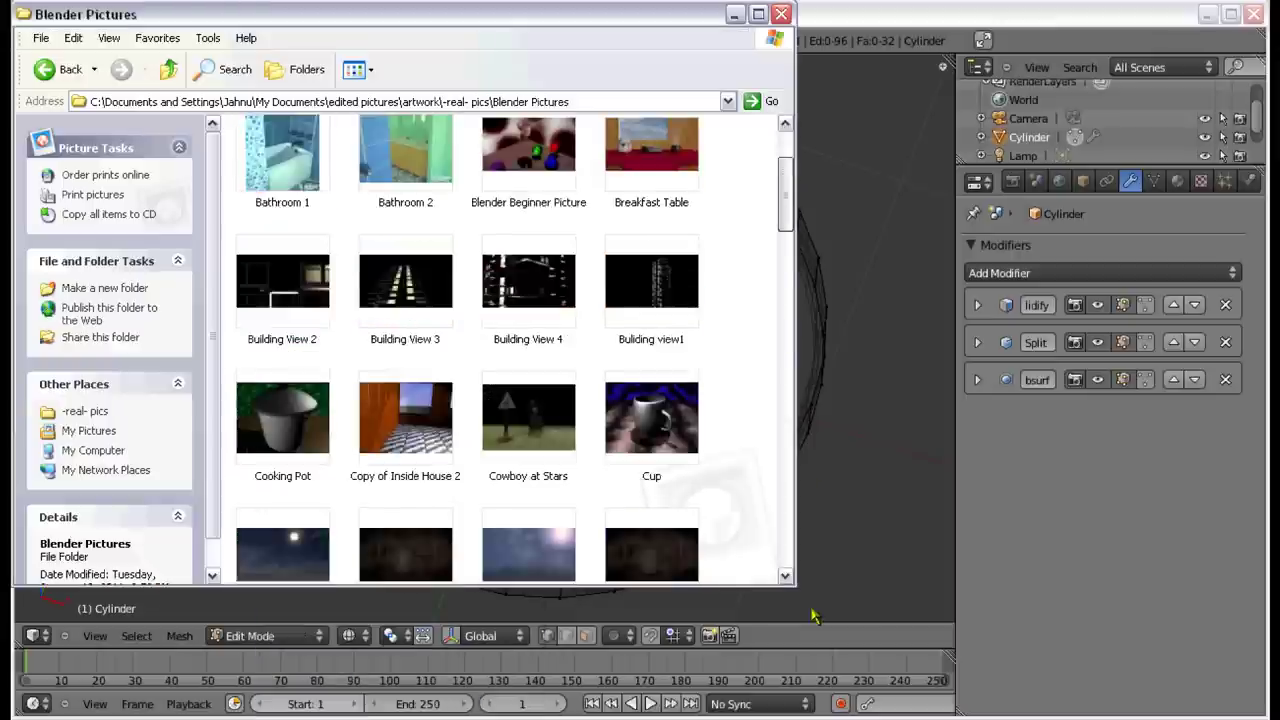
click(316, 512)
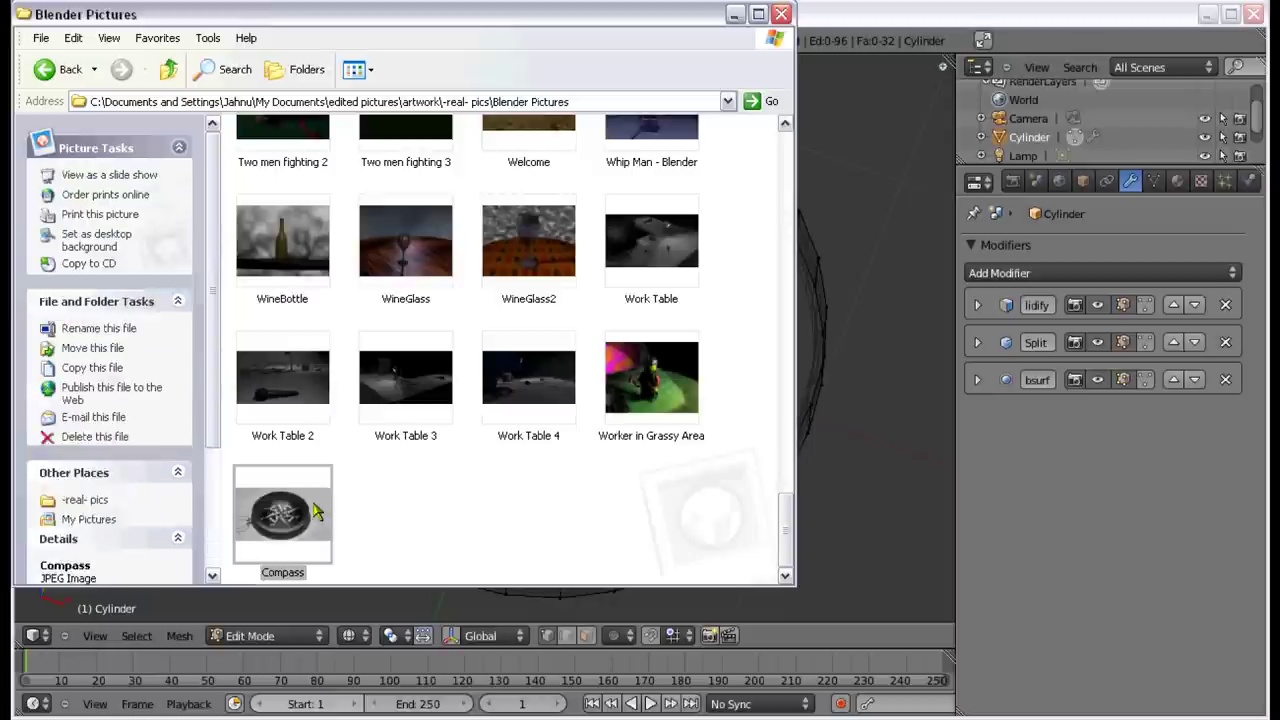
double_click(316, 512)
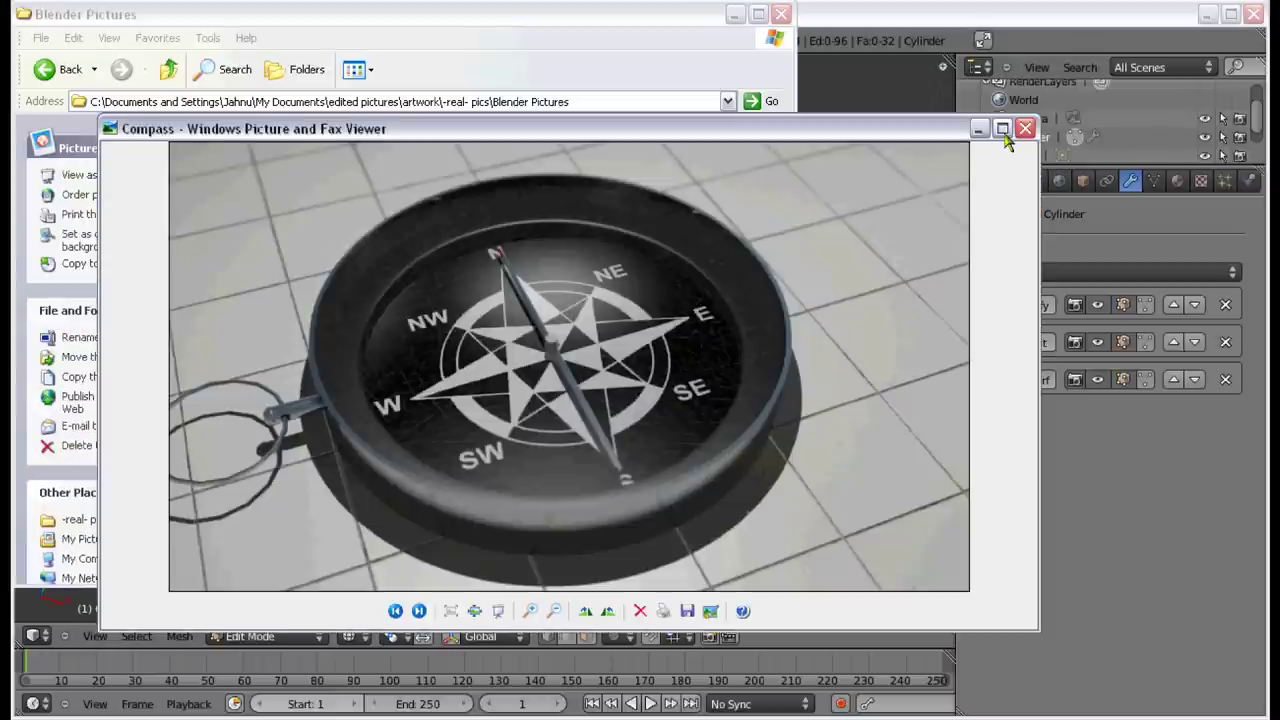
click(1000, 126)
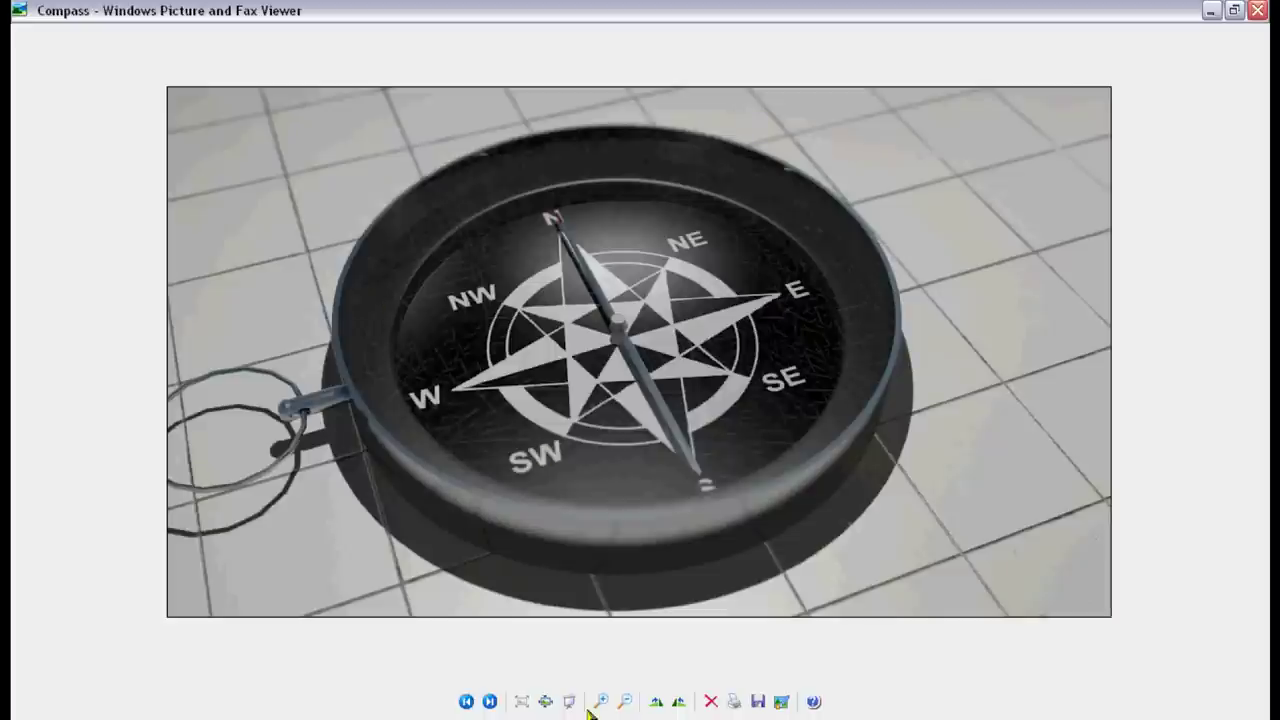
click(545, 703)
Step: Switch back from the reference image to the Blender window with the ring's mesh
key(alt+Tab)
key(alt+Tab)
key(alt+Tab)
key(alt+Tab)
key(alt+Tab)
key(alt+Tab)
key(alt+Tab)
key(alt+Tab)
key(alt+Tab)
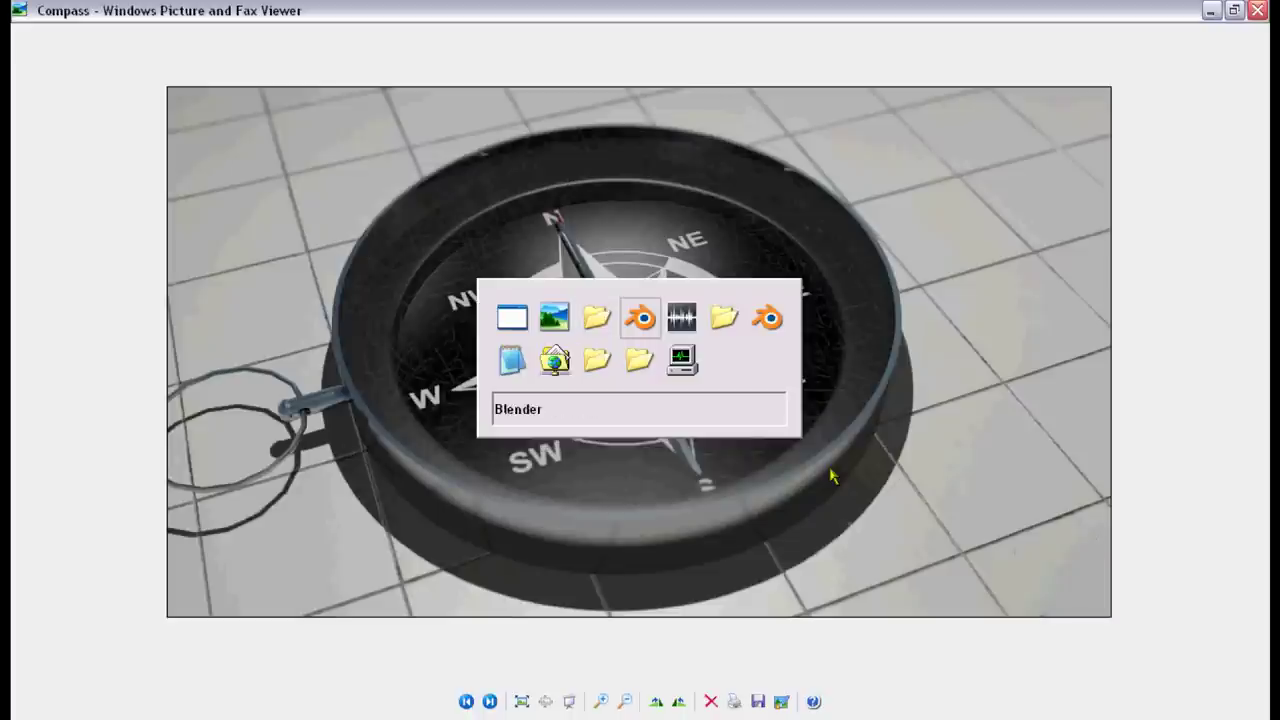
key(alt+Tab)
key(alt+Tab)
key(alt+Tab)
key(alt+Tab)
key(alt+Tab)
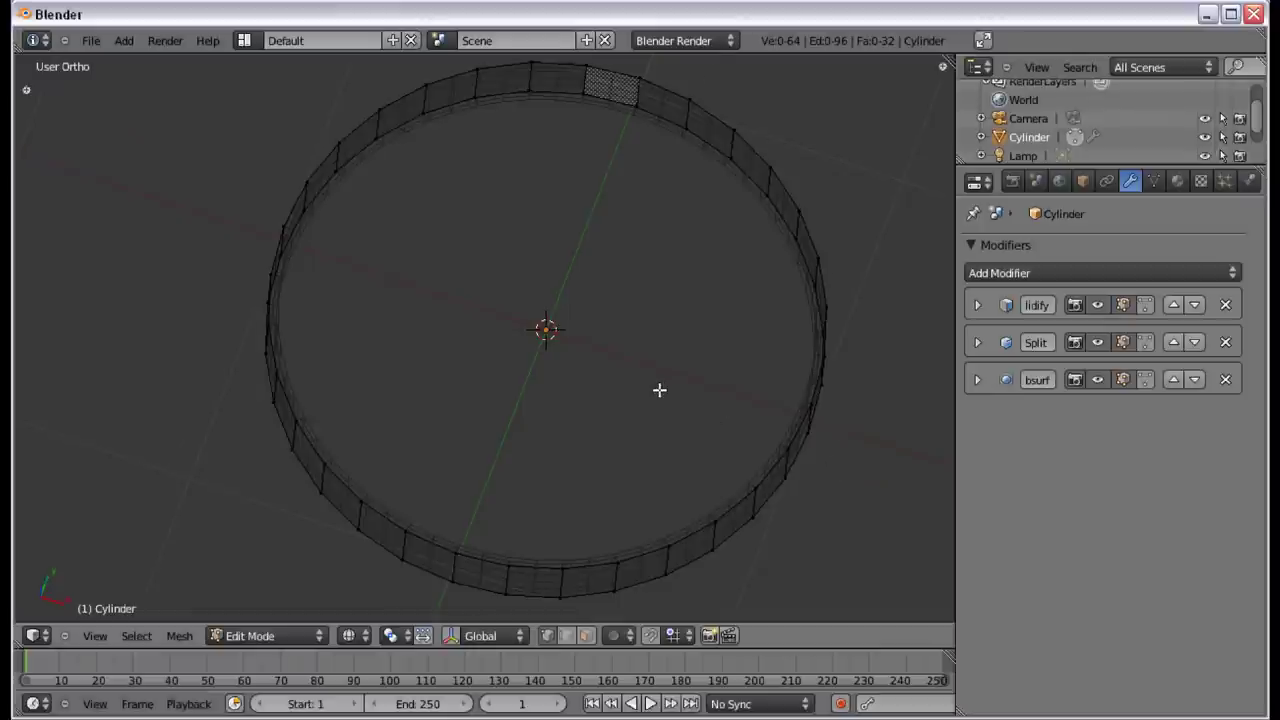
Step: Add a single centred loop cut around the ring's side at mid-height
key(KP_1)
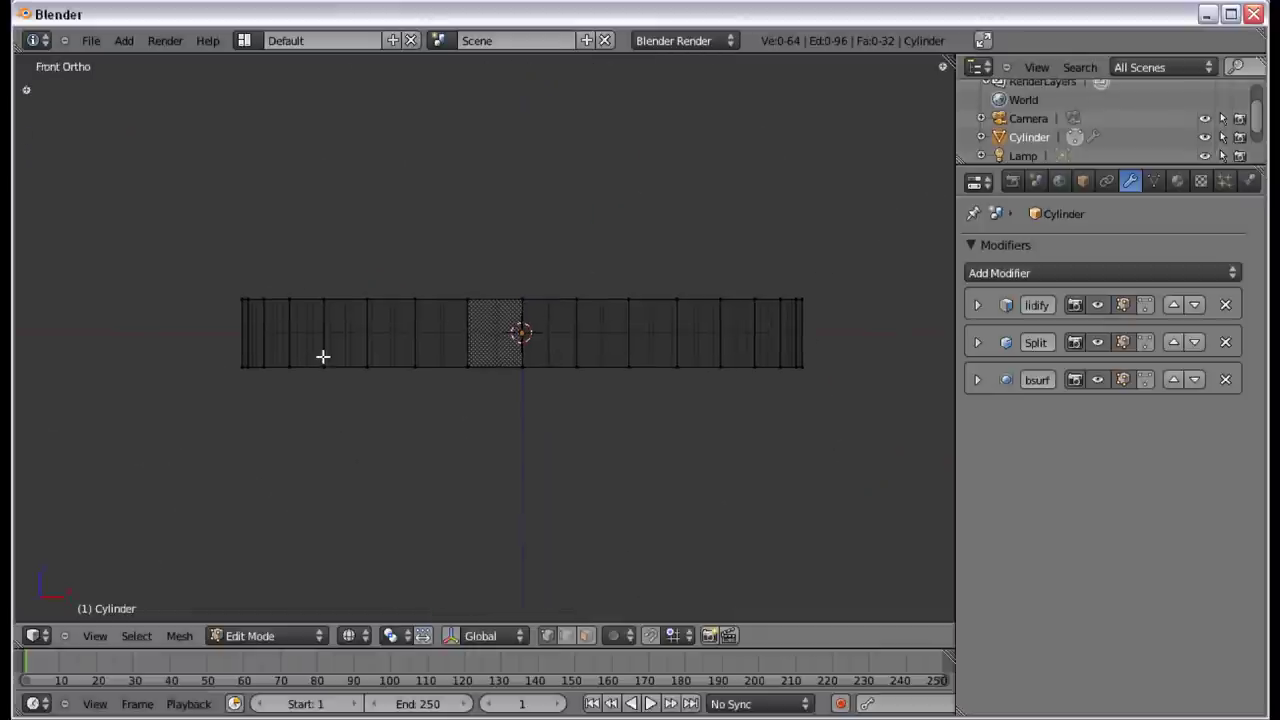
scroll(322, 356, up, 3)
key(ctrl+r)
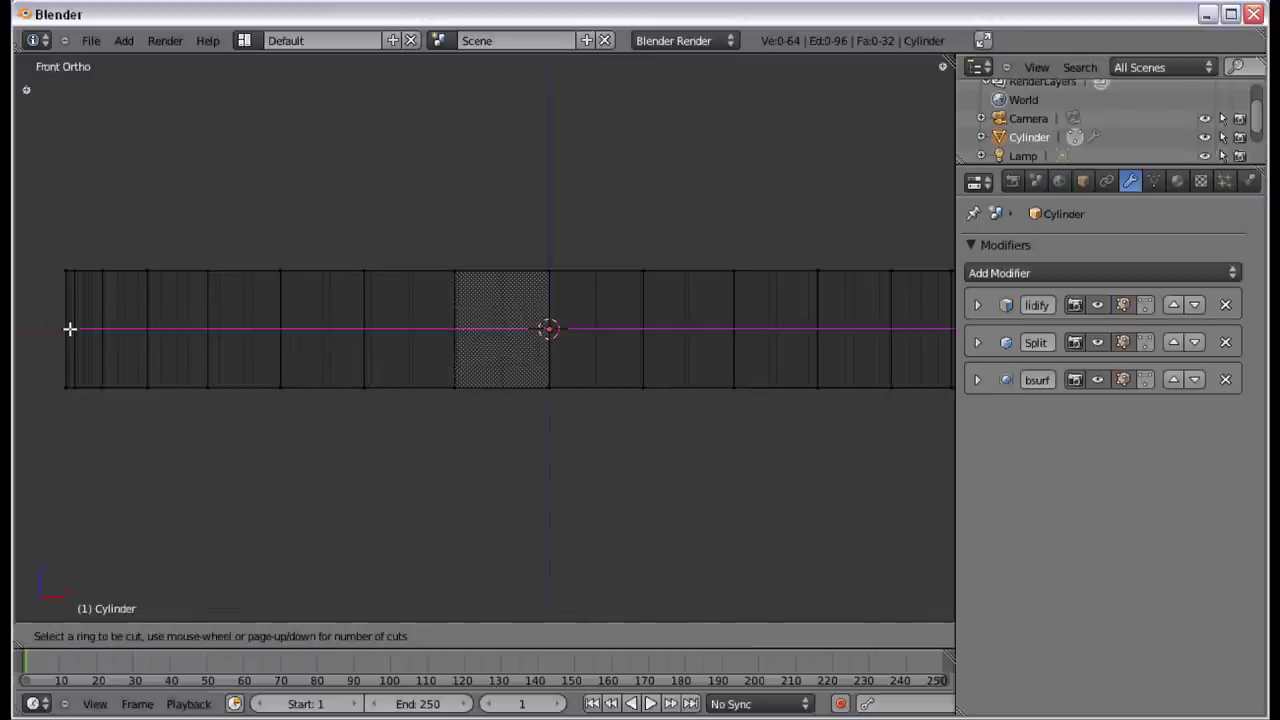
click(70, 329)
right_click(217, 349)
middle_drag(217, 349, 563, 417)
Step: Extrude the mid-height edge loop and scale it inward from the top view to form a flat inner ledge
key(KP_7)
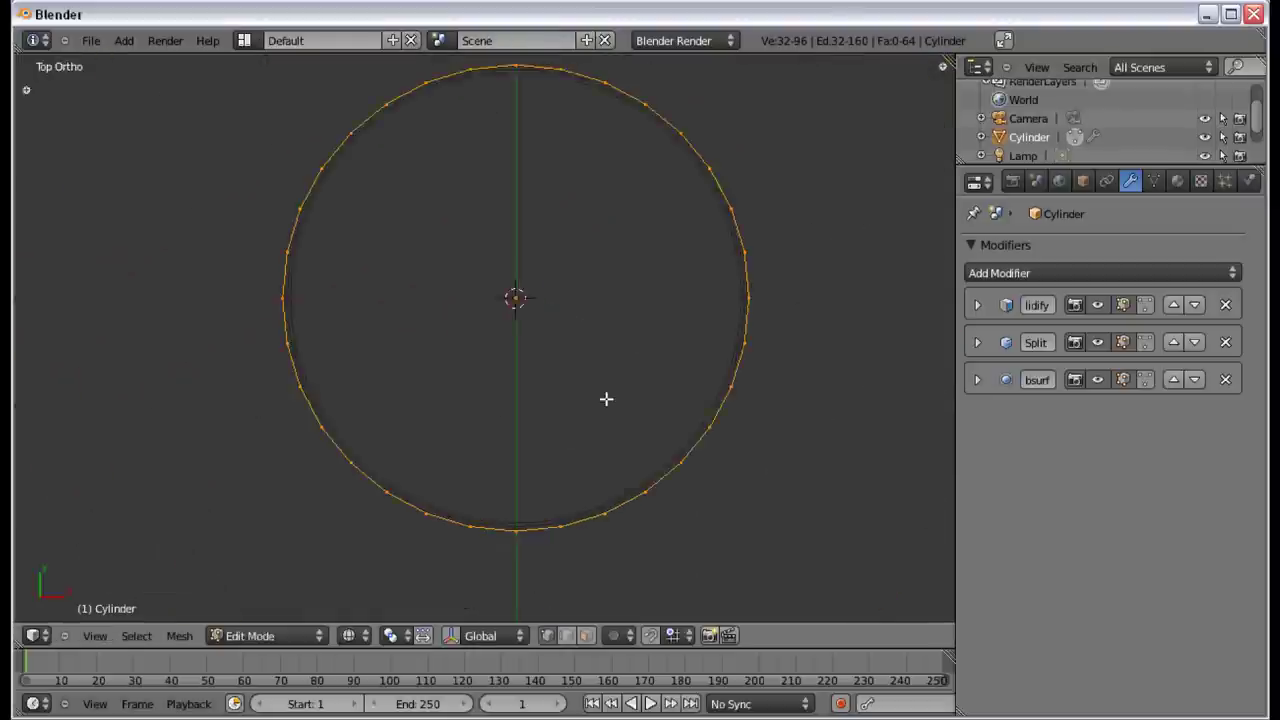
scroll(606, 397, down, 3)
shift+middle_drag(634, 374, 624, 412)
scroll(624, 412, up, 1)
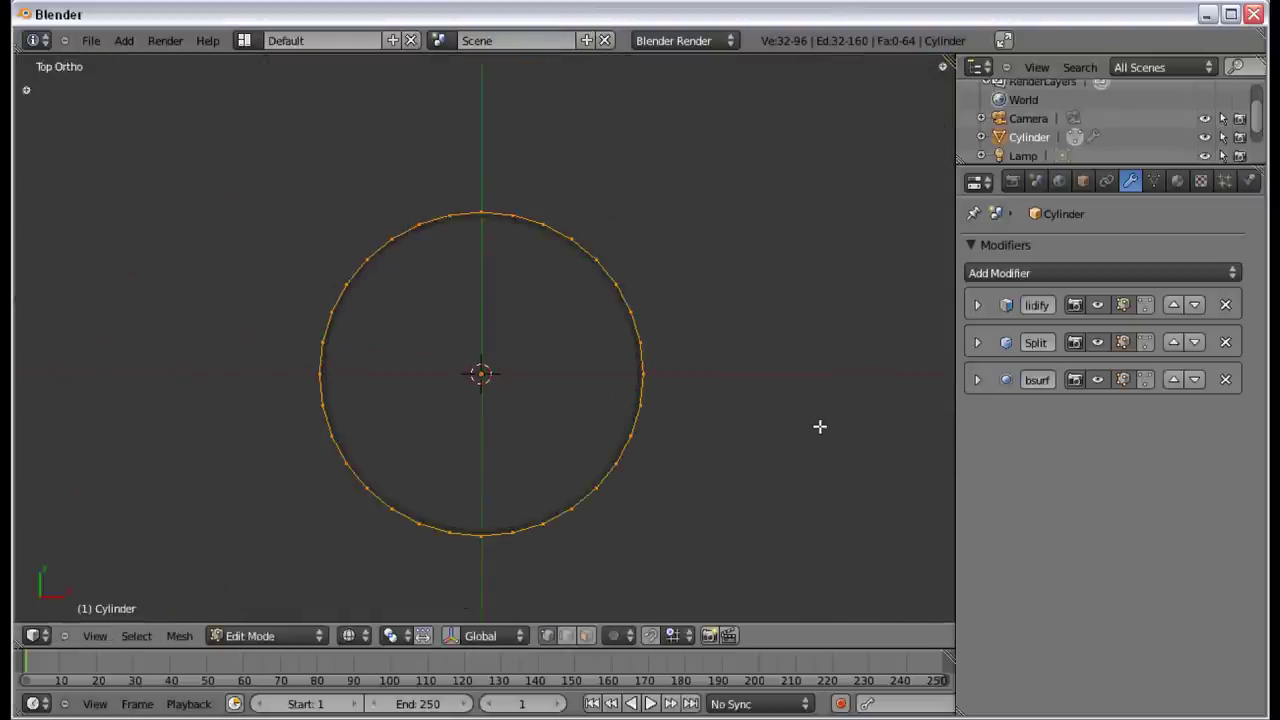
key(s)
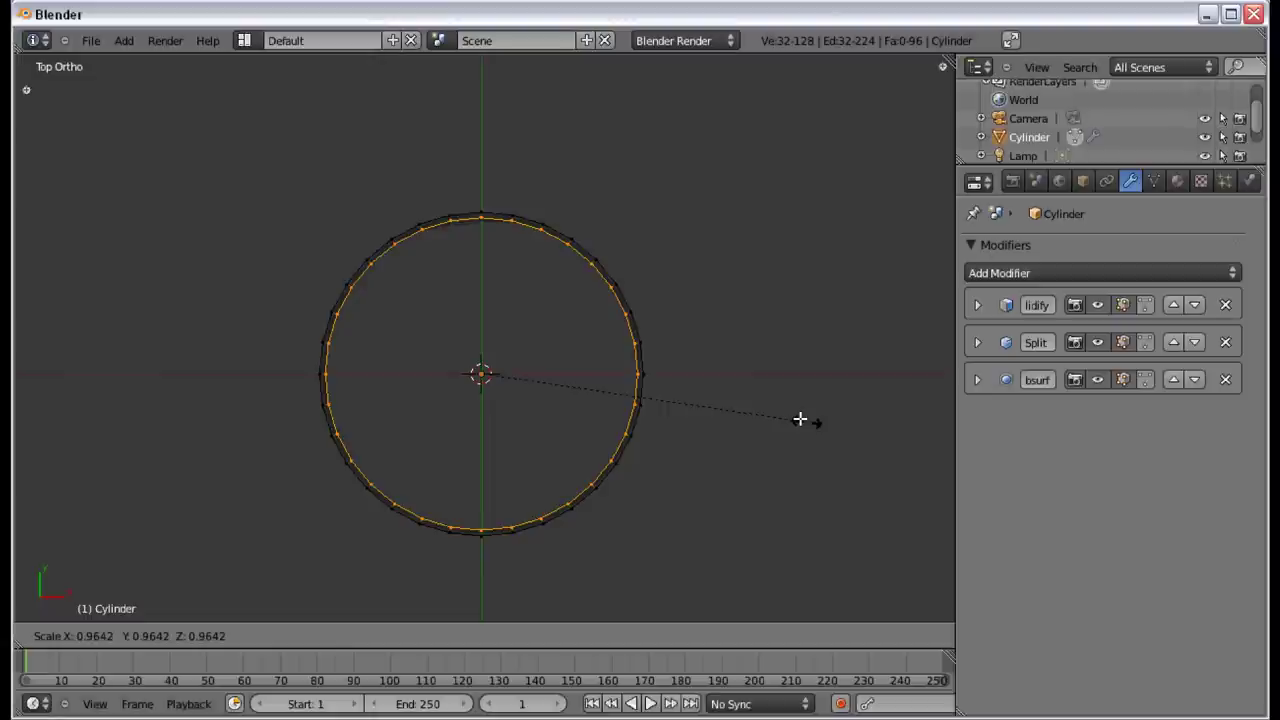
click(742, 404)
Step: Compare the ledge with the reference compass image and scale its inner edge loop by about 0.98
key(alt+Tab)
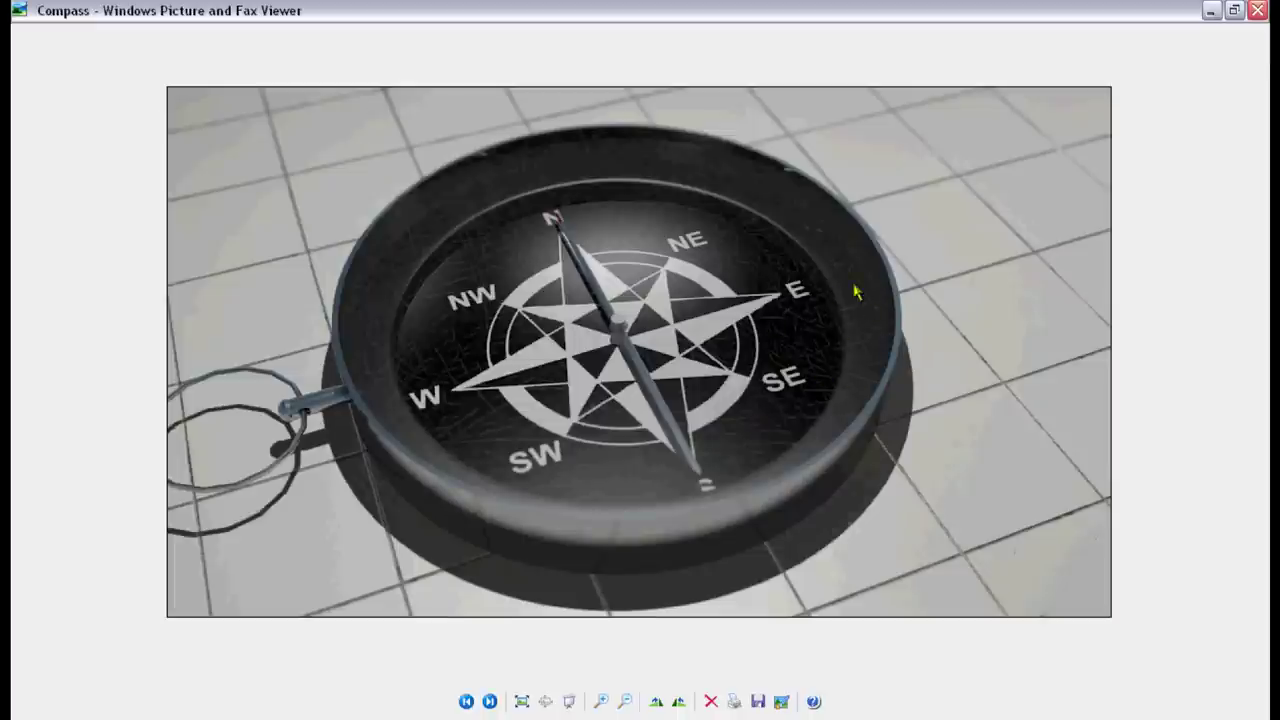
key(alt+Tab)
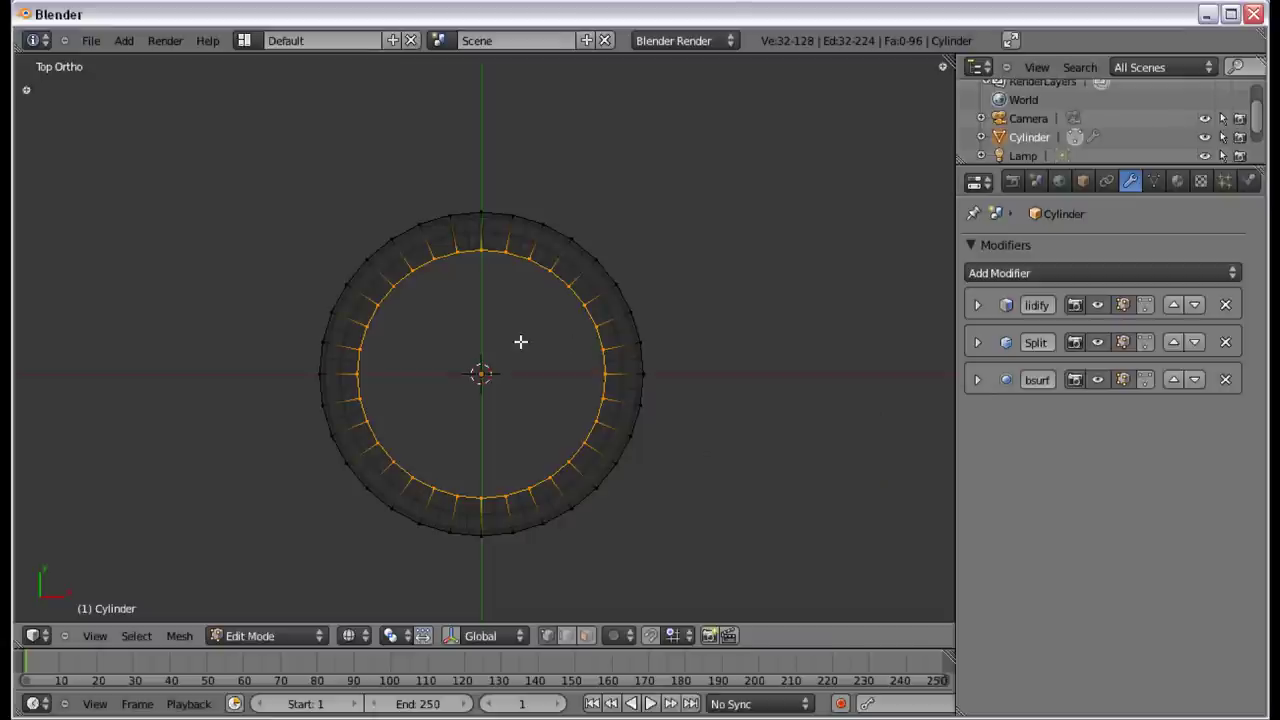
middle_drag(520, 342, 571, 300)
scroll(571, 300, up, 2)
key(KP_7)
scroll(706, 371, down, 2)
key(s)
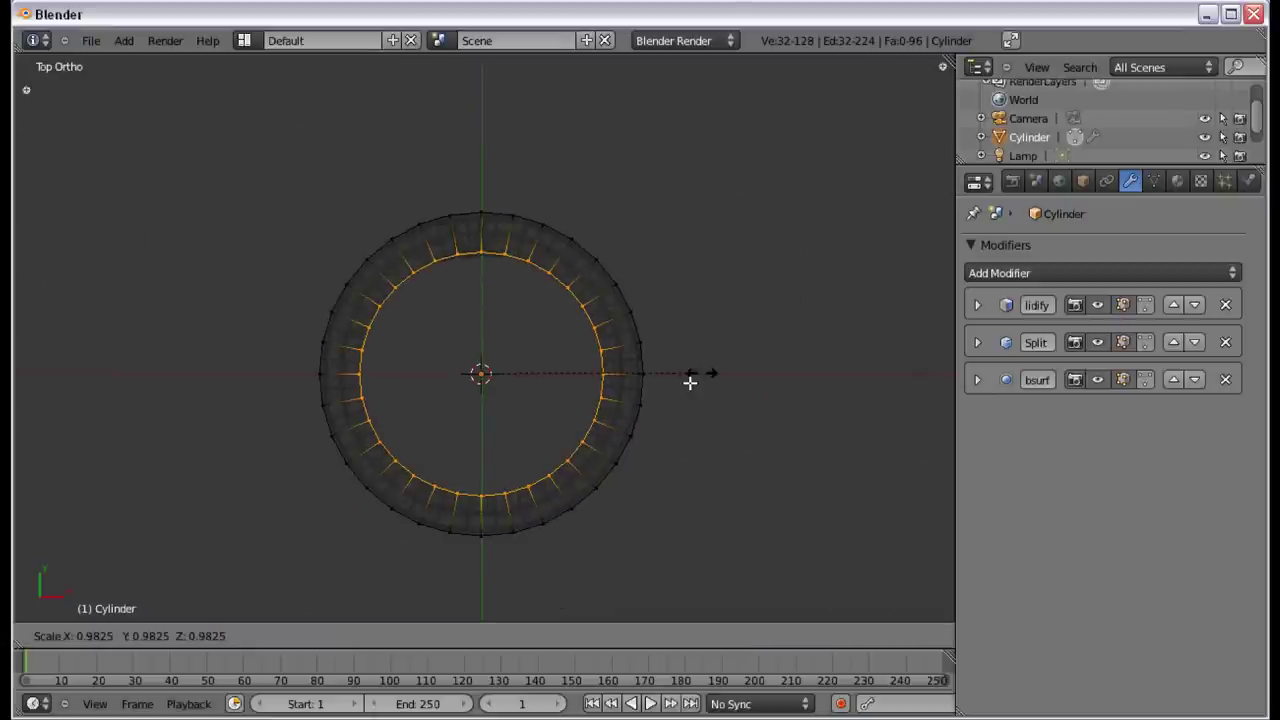
click(690, 382)
Step: Extrude the ledge's inner edge loop down about 0.11 along Z and check the new wall in solid display
scroll(576, 406, up, 3)
key(KP_1)
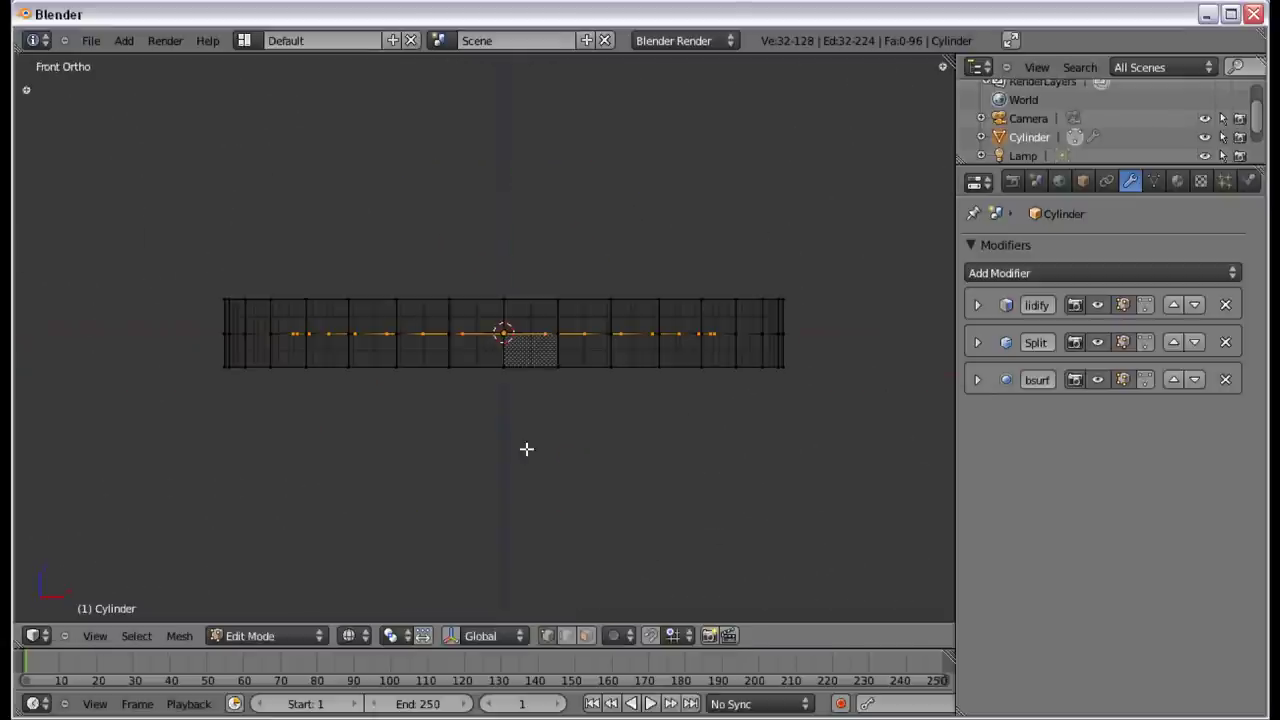
scroll(571, 354, up, 4)
key(g)
key(z)
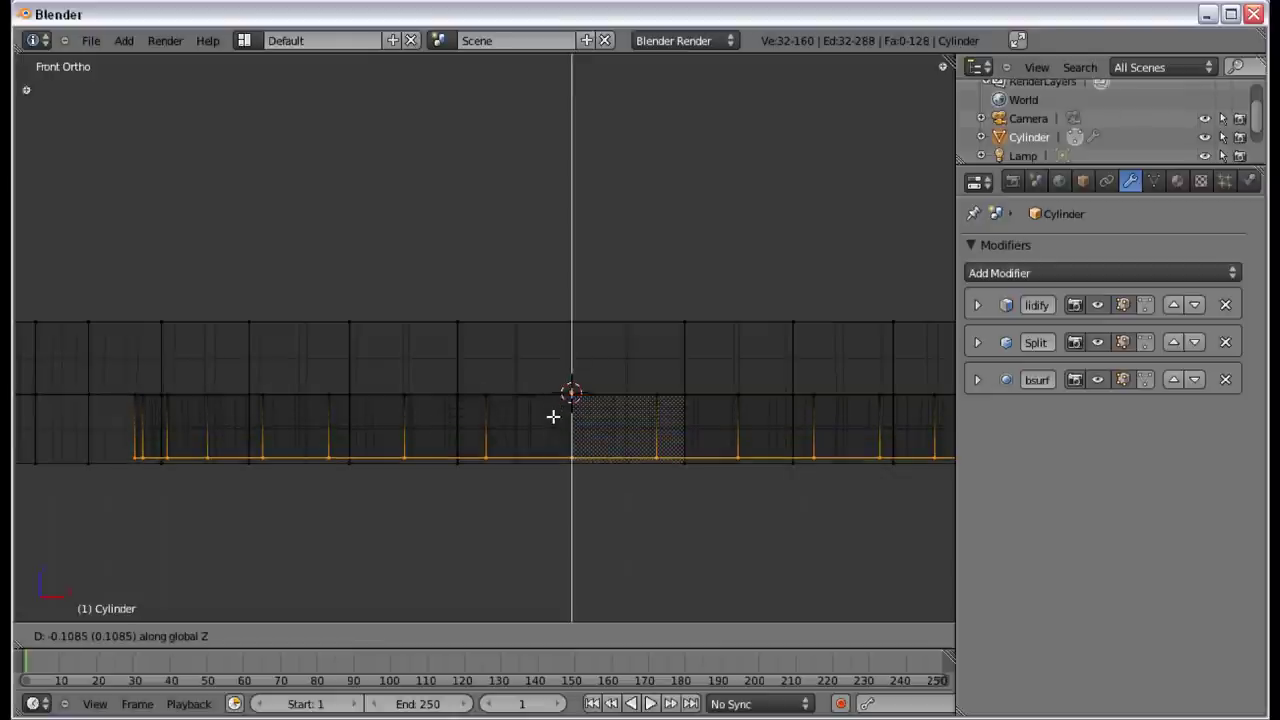
click(553, 416)
middle_drag(553, 416, 481, 531)
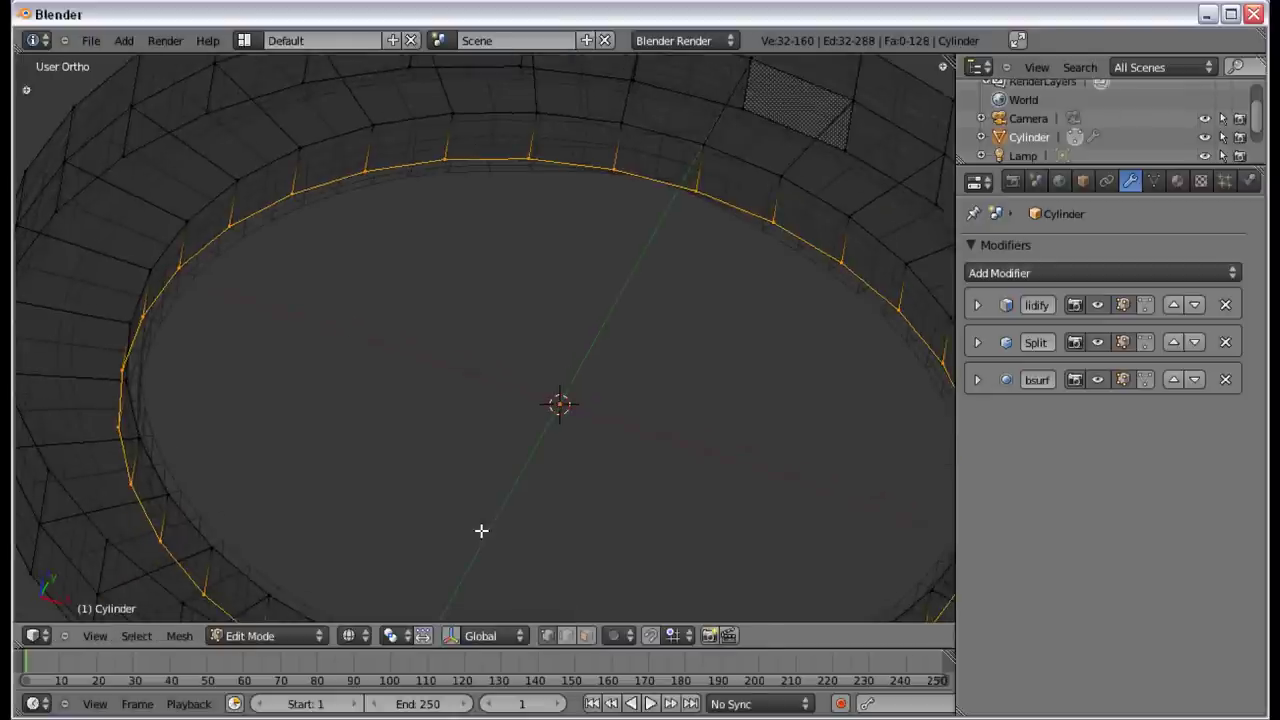
key(z)
scroll(340, 449, down, 4)
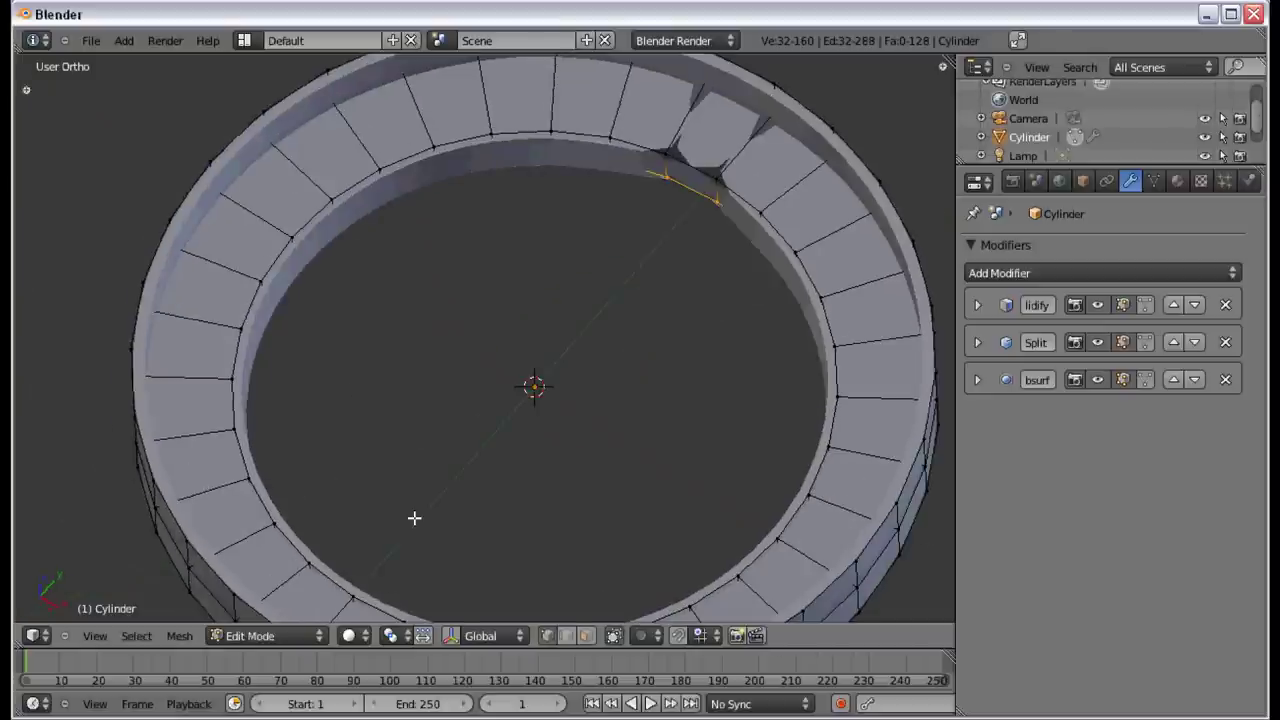
Step: Extrude the wall's lower edge loop and scale it down to a small circle around the centre in wireframe display
key(KP_7)
mouse_move(457, 403)
middle_down()
mouse_move(460, 297)
mouse_move(471, 374)
middle_up()
key(z)
scroll(469, 383, up, 4)
key(KP_7)
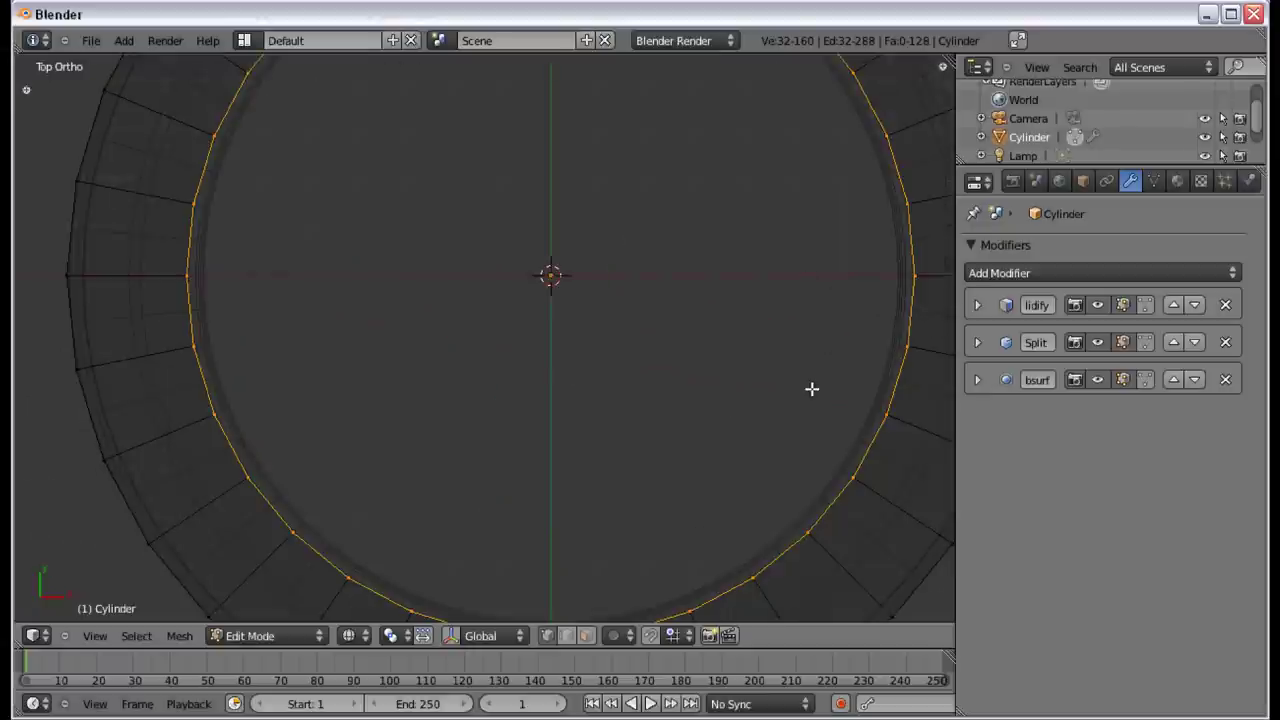
scroll(811, 389, down, 2)
key(s)
click(634, 326)
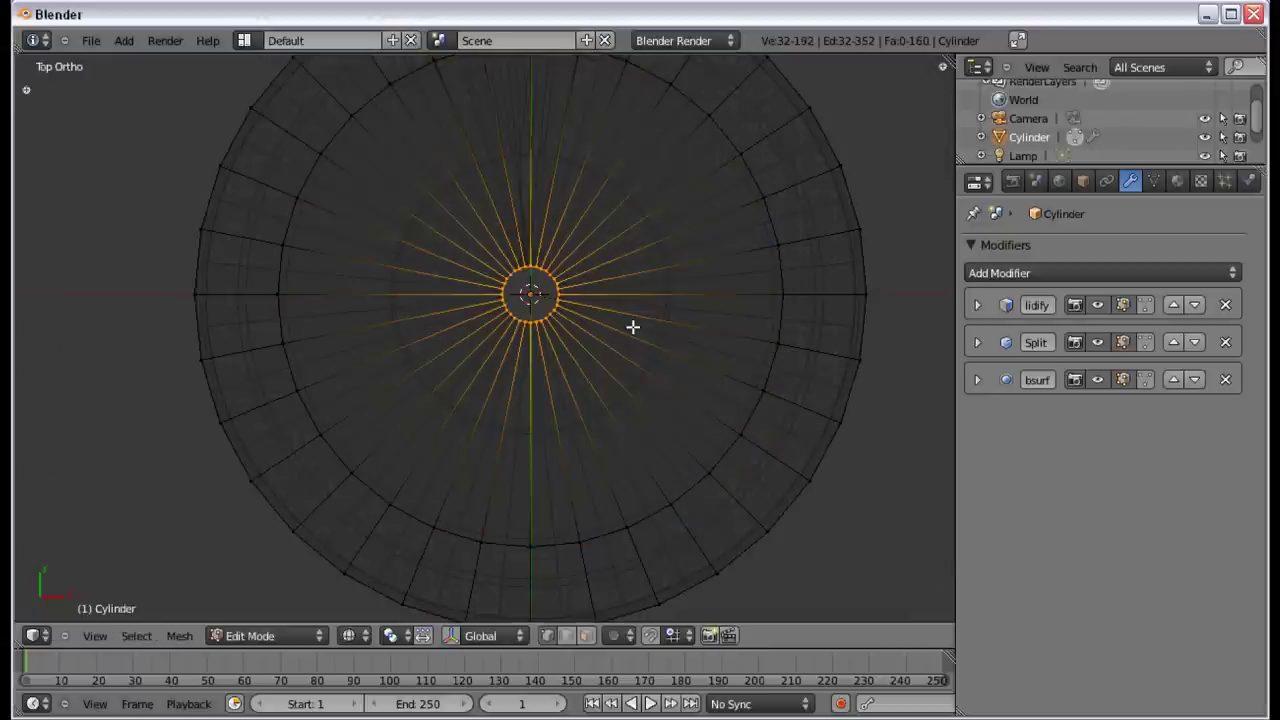
key(e)
right_click(632, 326)
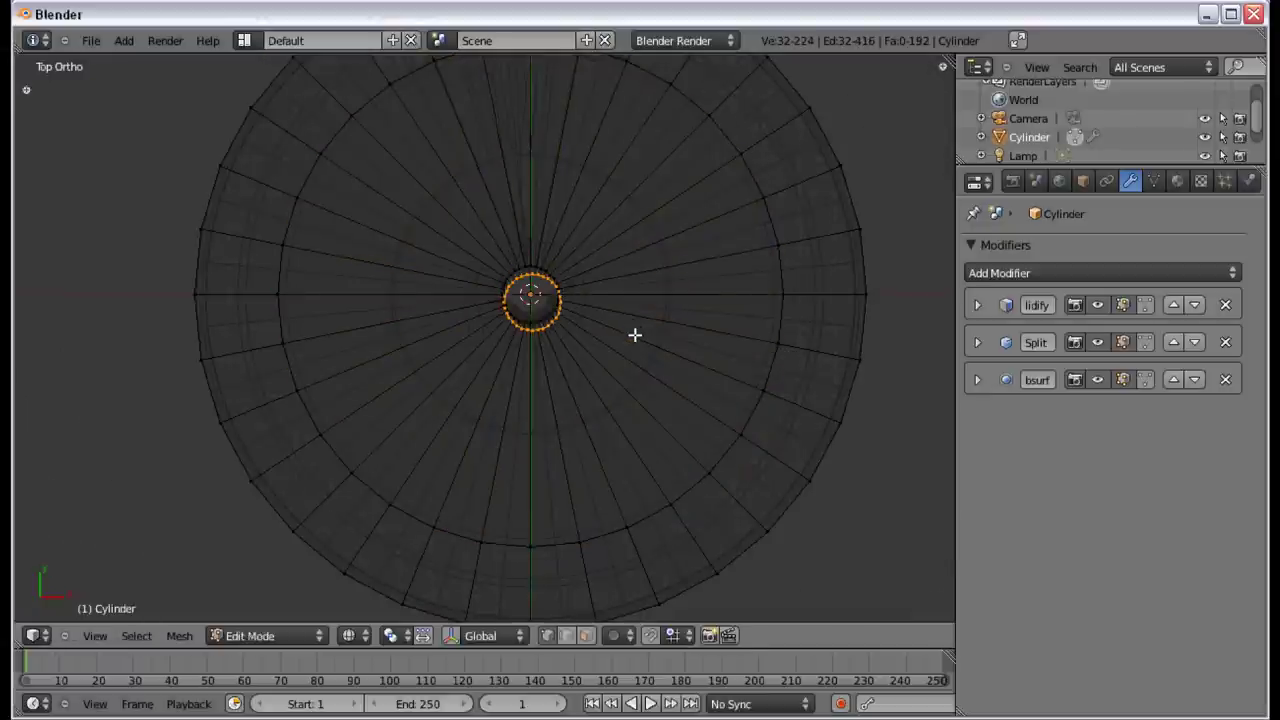
key(ctrl+z)
Step: Merge the small central loop into a single vertex to close the compass floor, and check it in solid display
key(w)
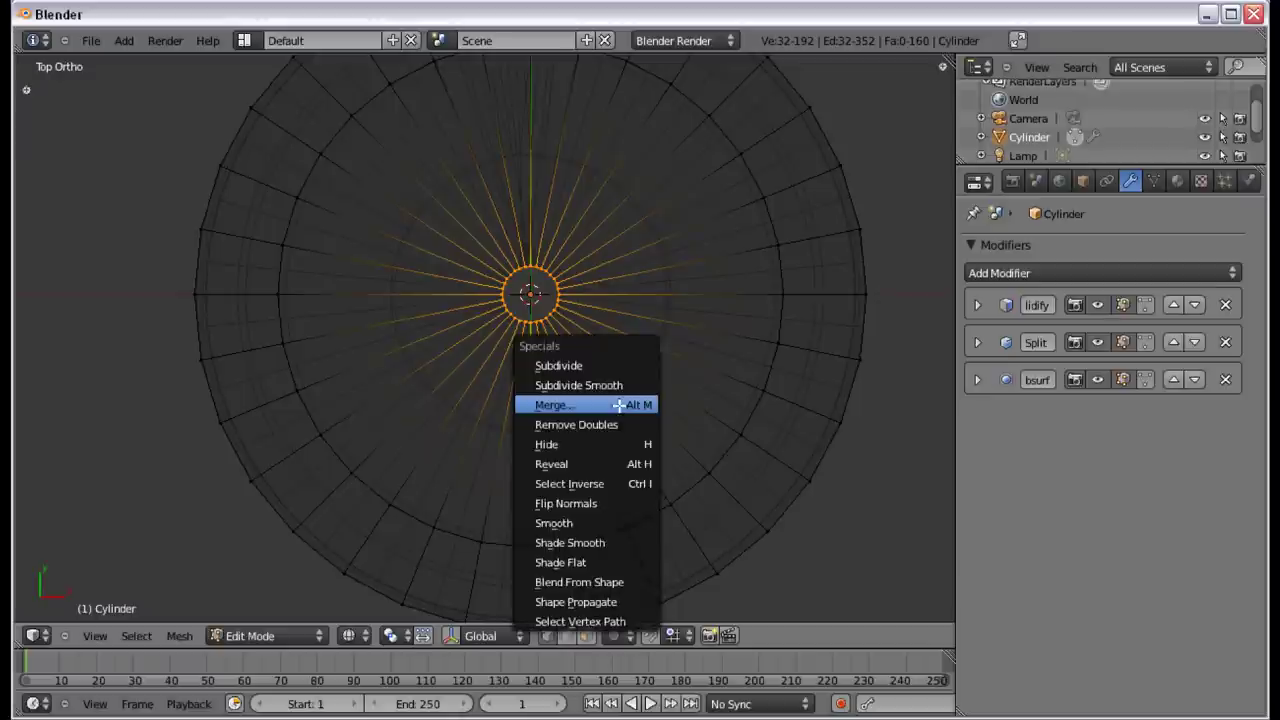
click(619, 406)
click(620, 406)
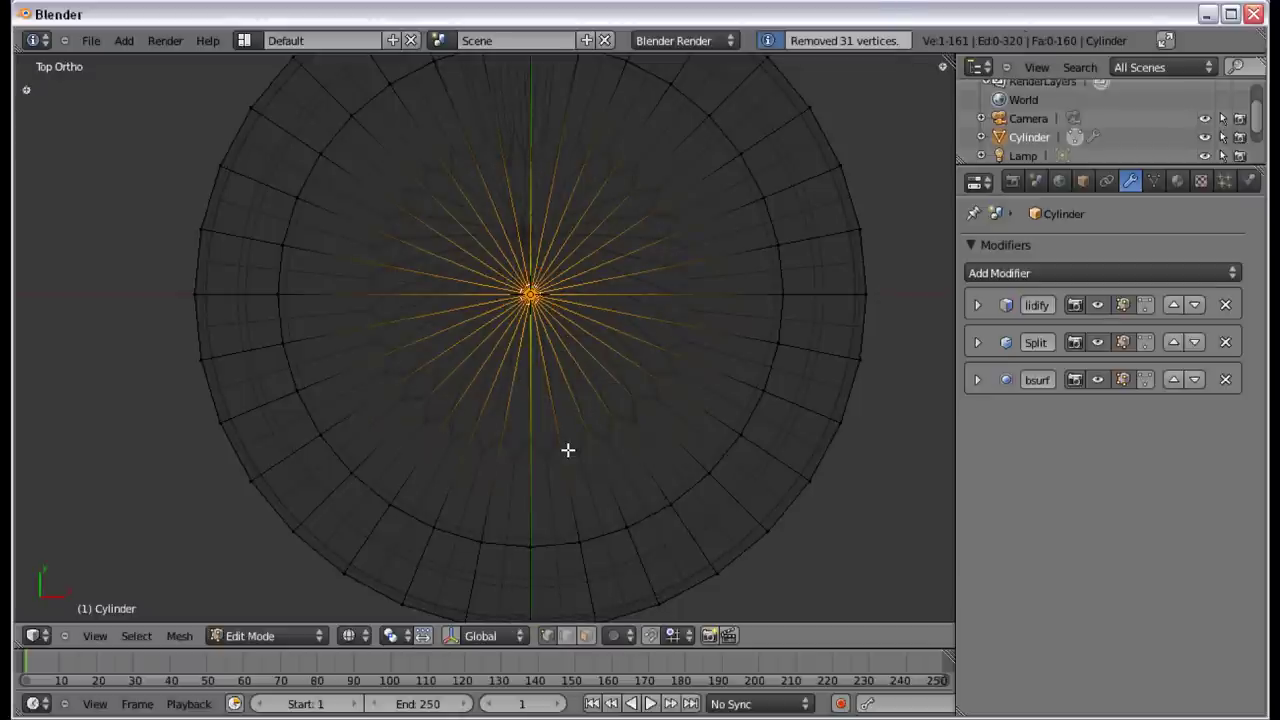
key(z)
mouse_move(567, 450)
middle_down()
mouse_move(660, 331)
mouse_move(660, 388)
mouse_move(594, 389)
middle_up()
key(Tab)
key(Tab)
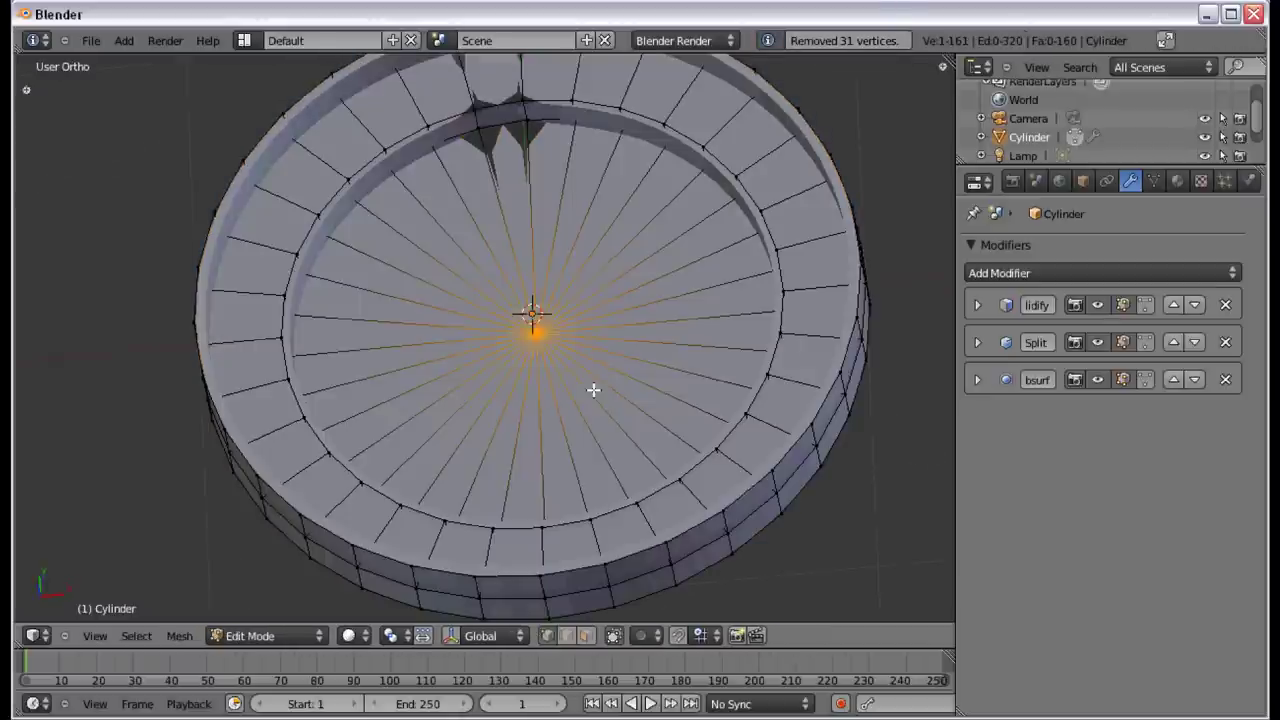
Step: Select the whole mesh and inspect the faulty shading around the ledge and inner wall, including in wireframe display
key(a)
key(a)
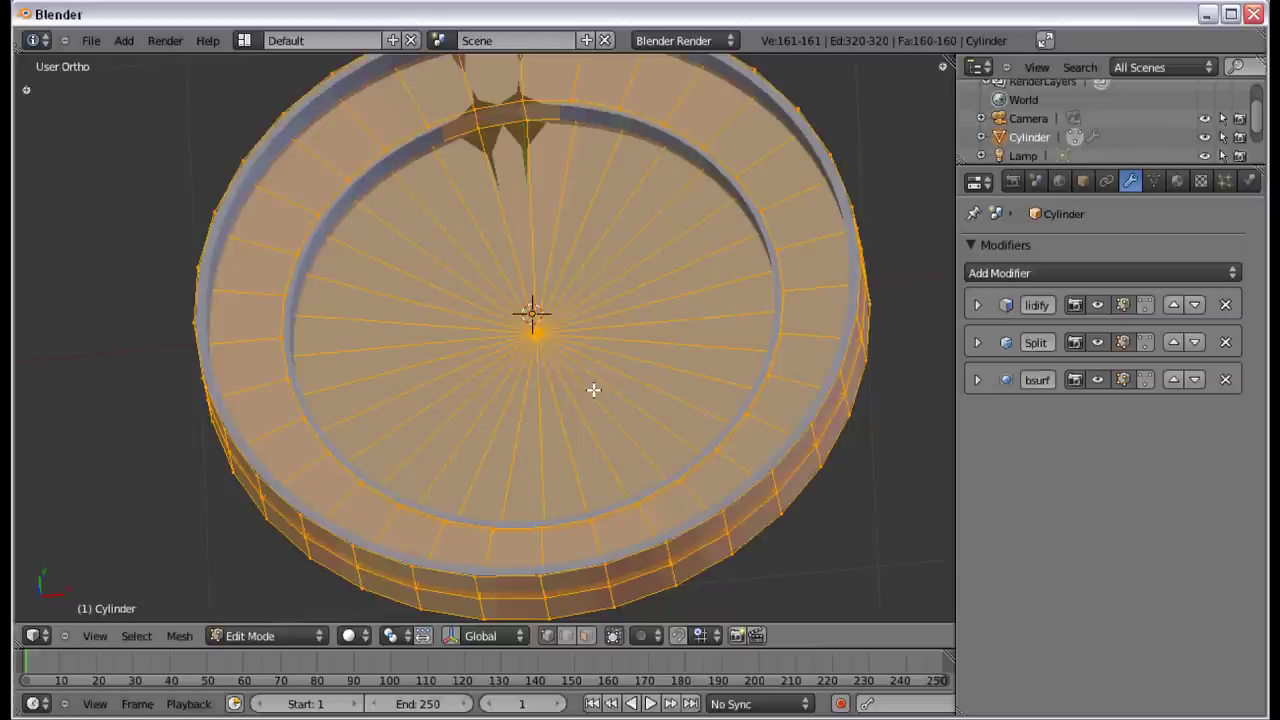
key(Tab)
middle_drag(587, 415, 611, 437)
key(Tab)
scroll(562, 299, up, 3)
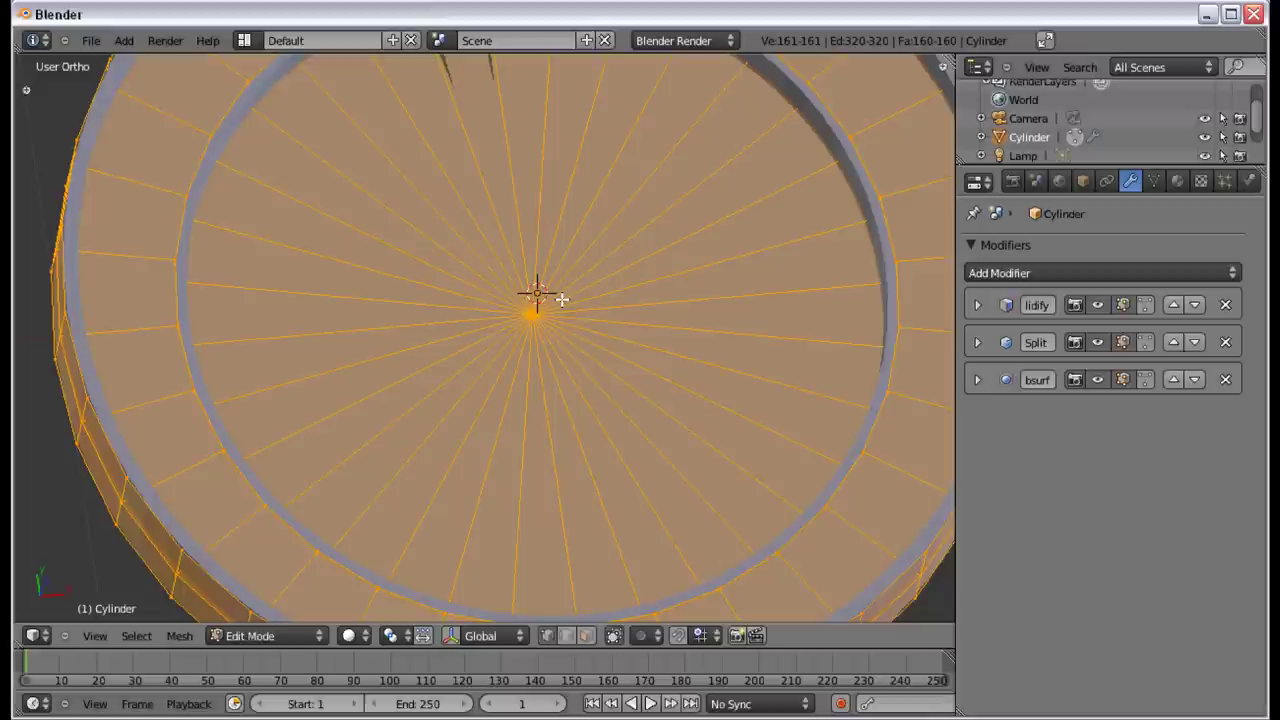
middle_drag(562, 299, 589, 309)
key(z)
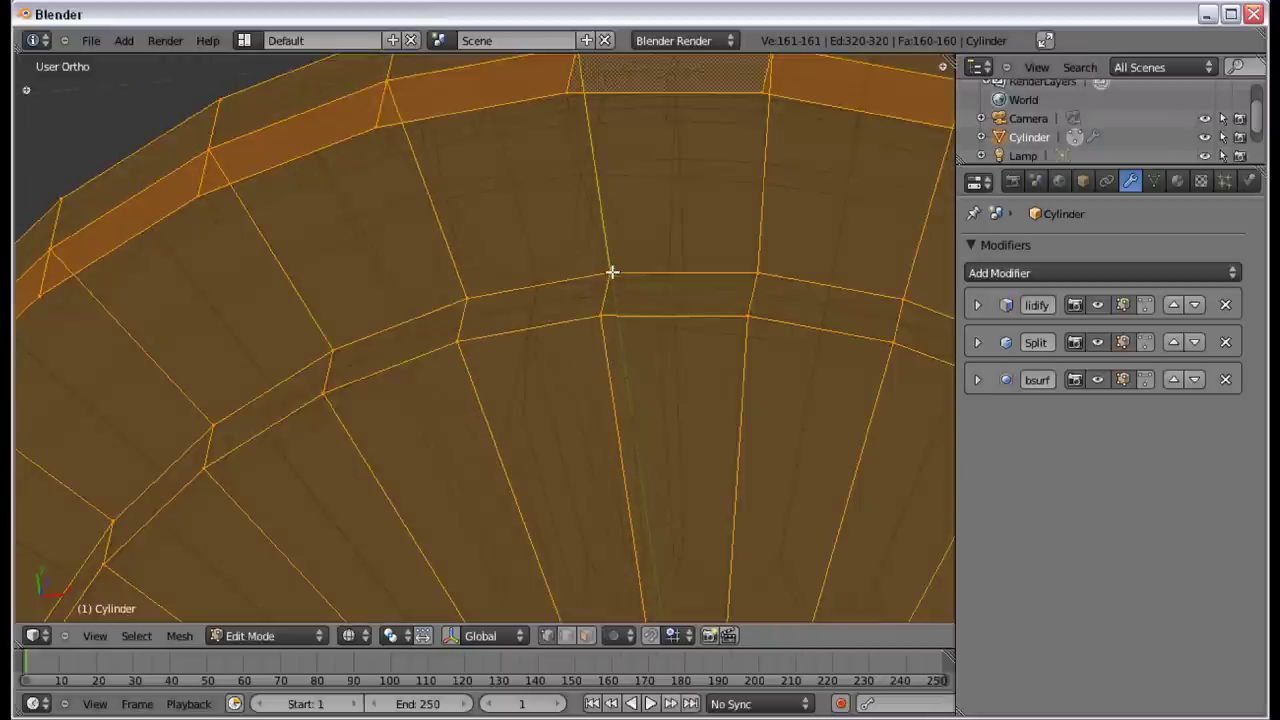
Step: Select the four corner vertices of the ledge face with the shading gaps and correct that face
right_click(609, 272)
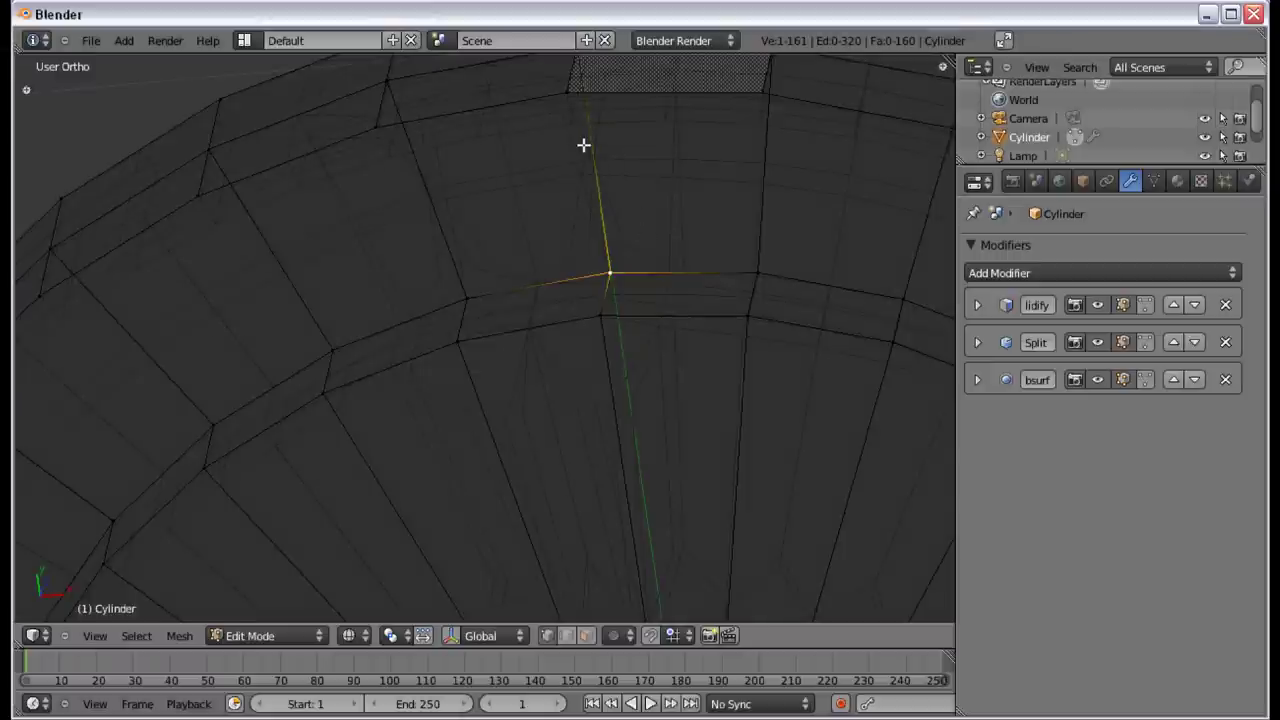
shift+middle_drag(584, 145, 654, 266)
shift+right_click(653, 266)
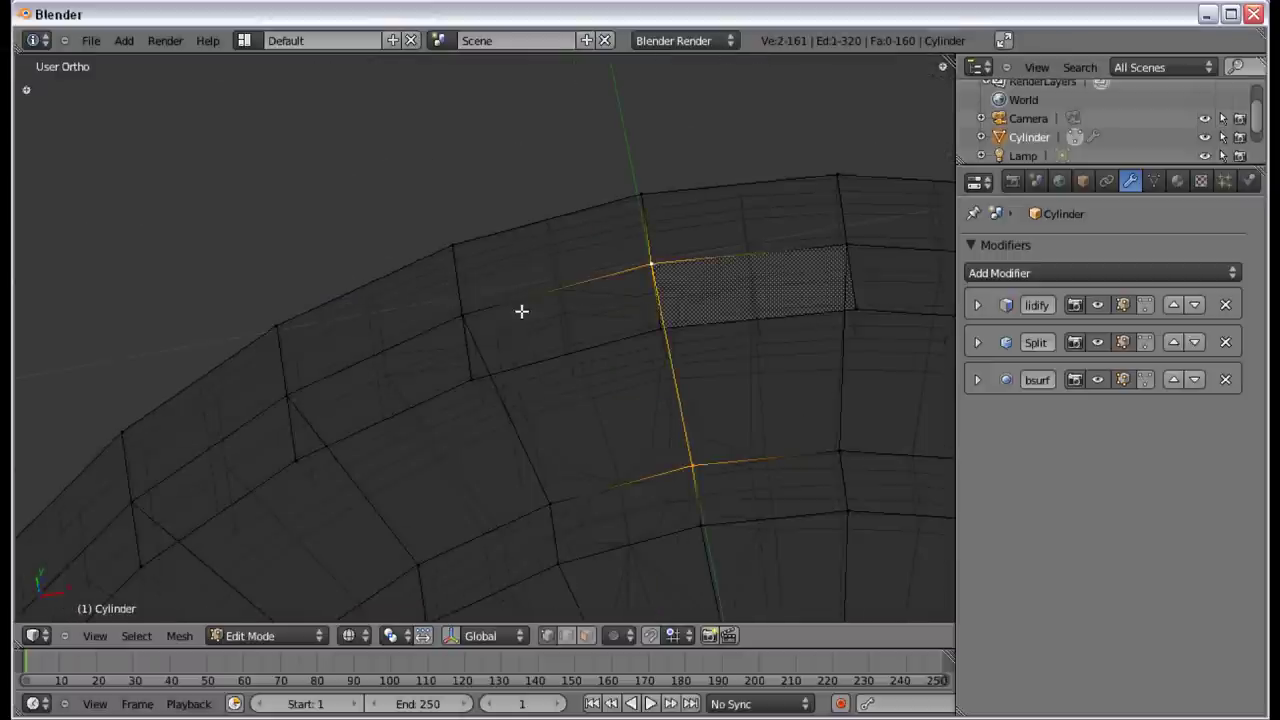
shift+right_click(463, 316)
shift+right_click(550, 493)
key(z)
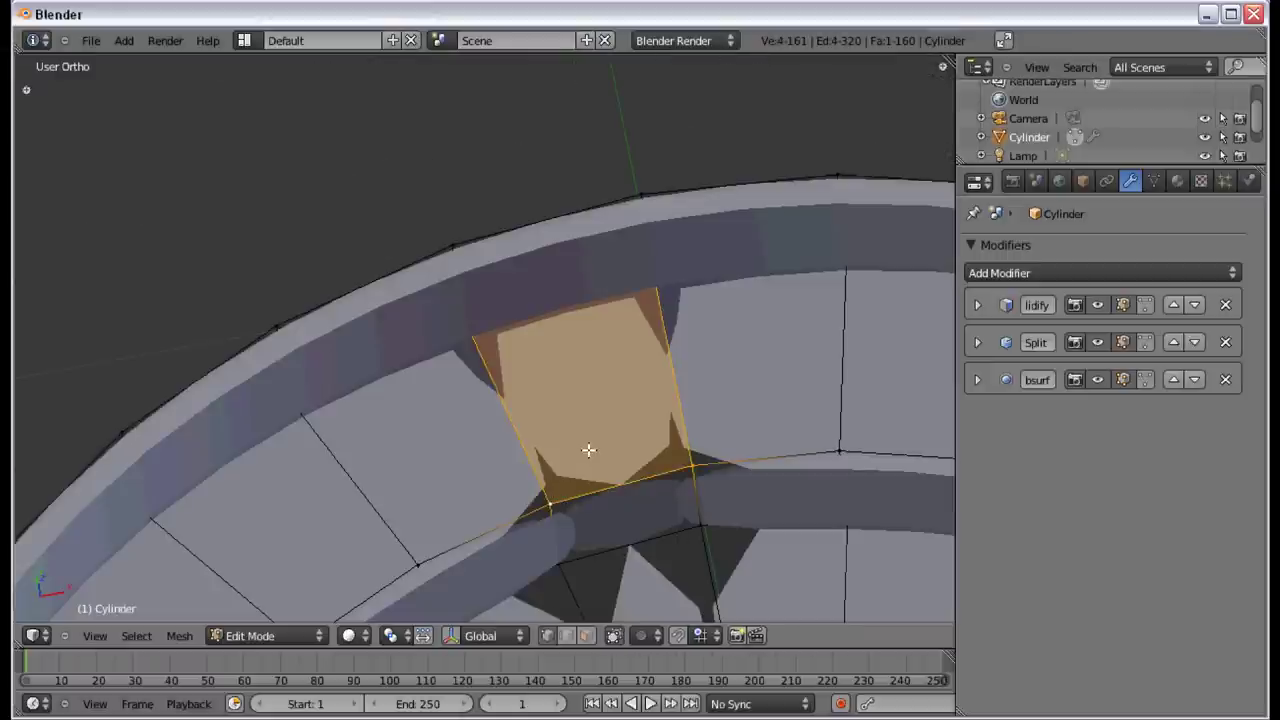
shift+middle_drag(530, 529, 500, 334)
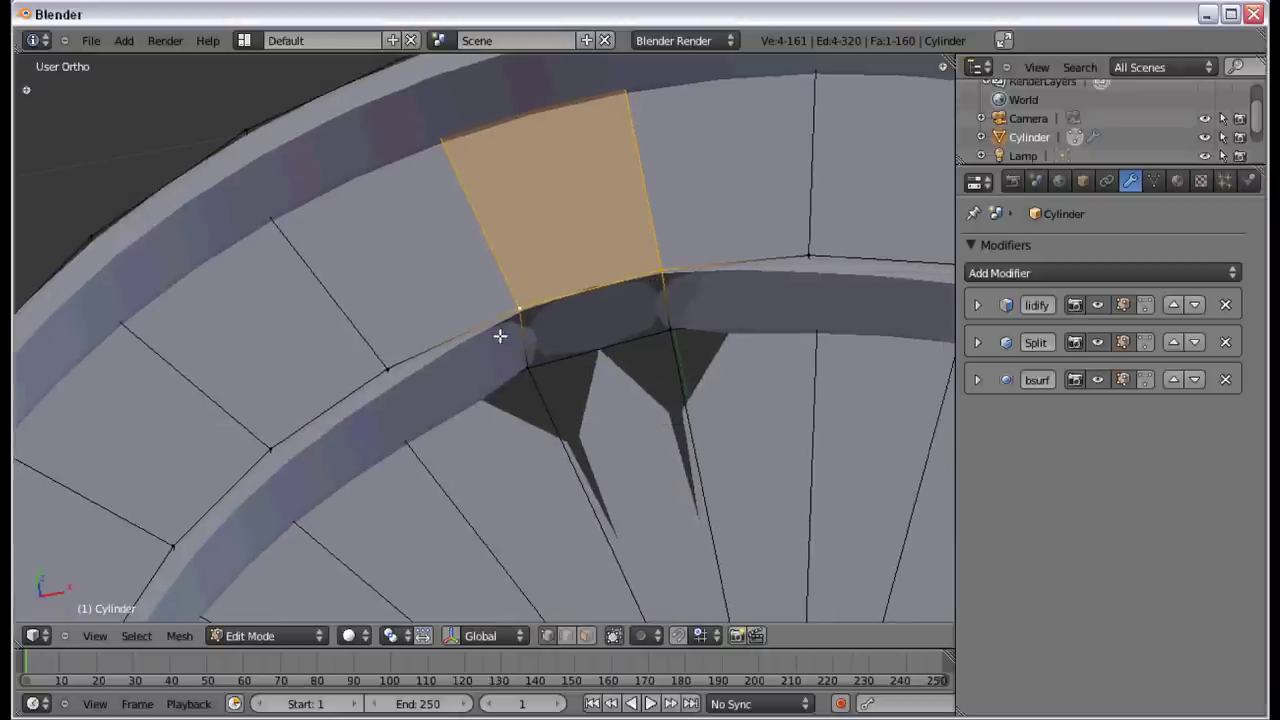
Step: Select the four corner vertices of the badly shaded inner wall face below the ledge and recalculate its normals
right_click(519, 316)
shift+right_click(531, 370)
shift+right_click(674, 280)
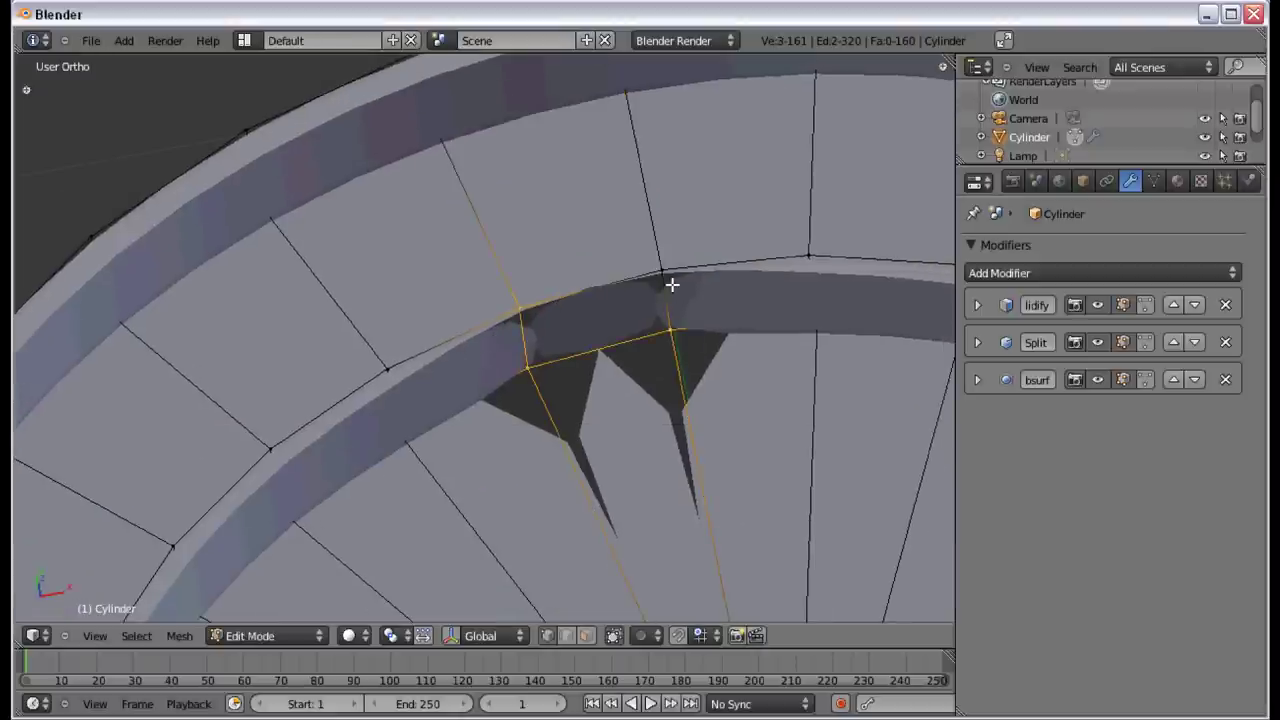
shift+right_click(671, 336)
key(ctrl+n)
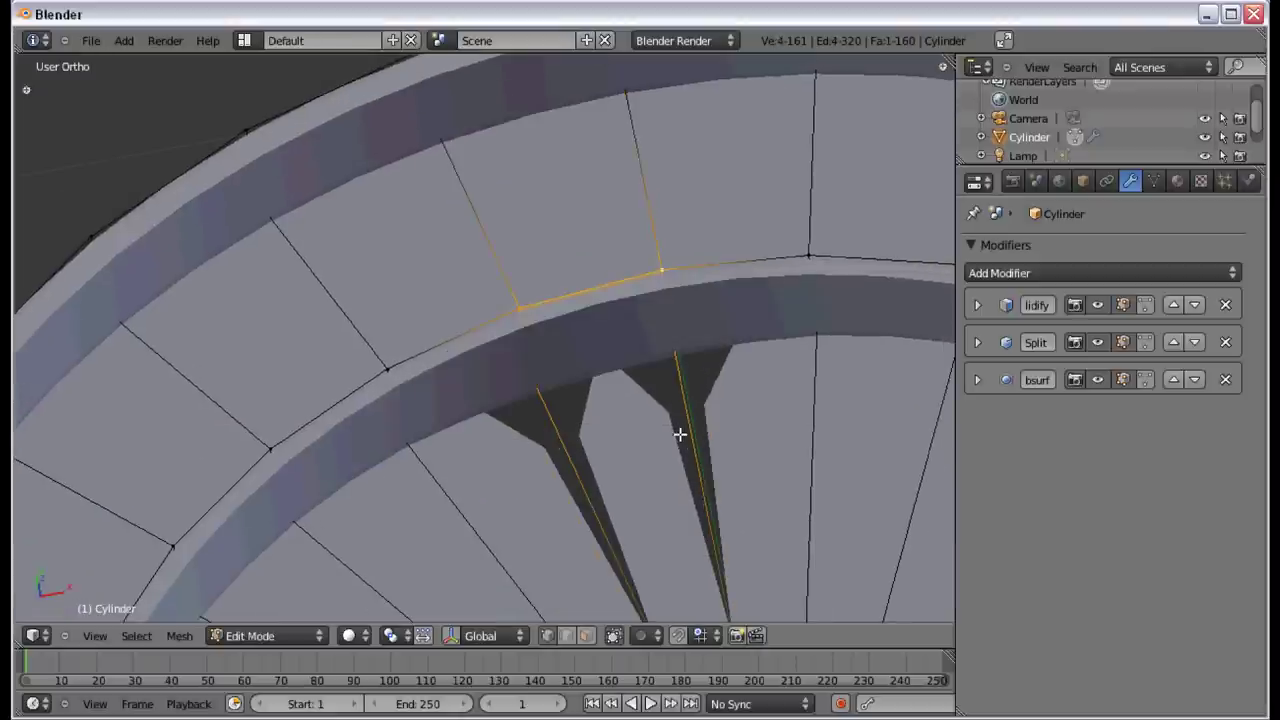
Step: Add the floor's centre vertex to the selection and recalculate normals to correct the dark floor wedge
shift+middle_drag(680, 436, 614, 233)
scroll(667, 382, down, 3)
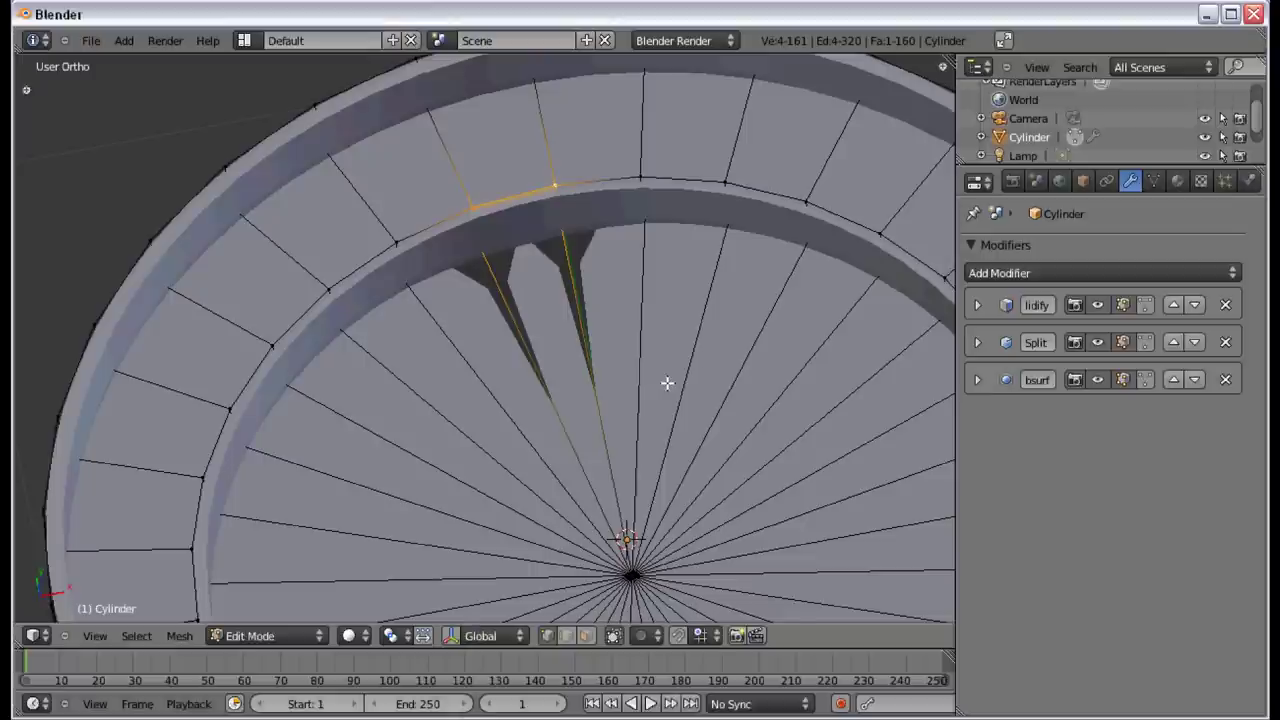
scroll(640, 400, down, 2)
scroll(600, 410, up, 3)
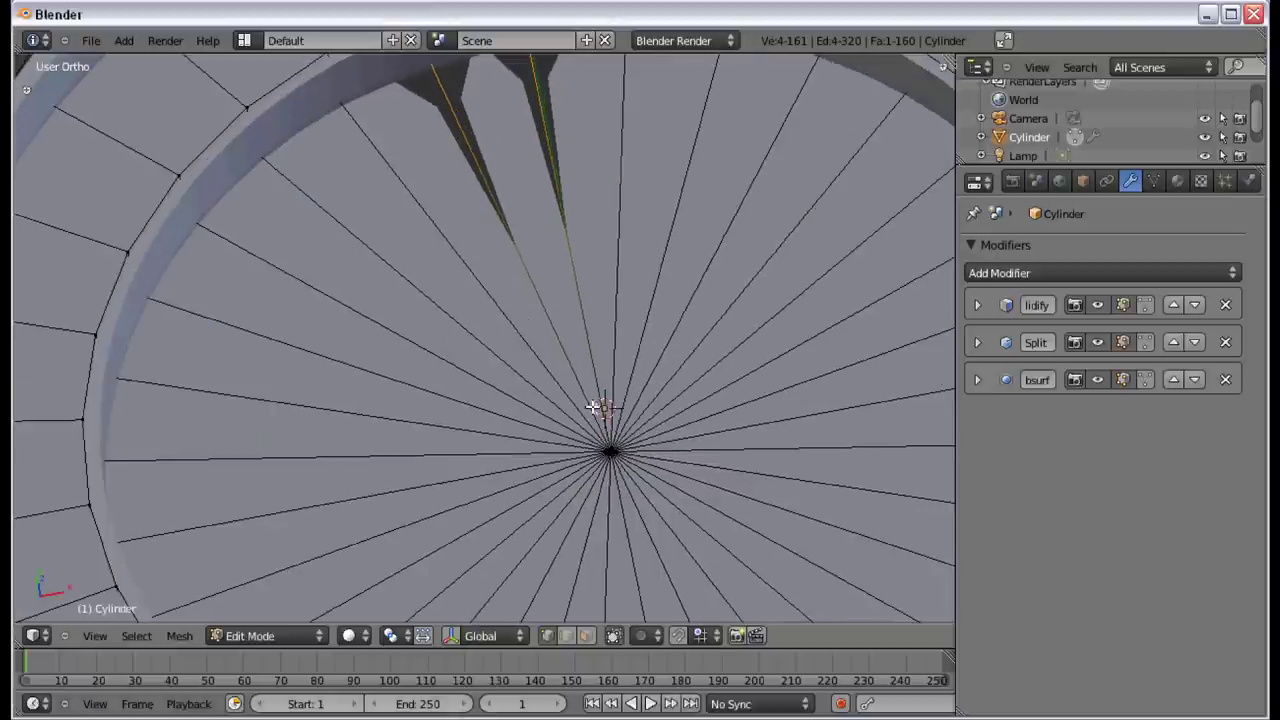
shift+right_click(613, 451)
shift+middle_drag(606, 274, 618, 318)
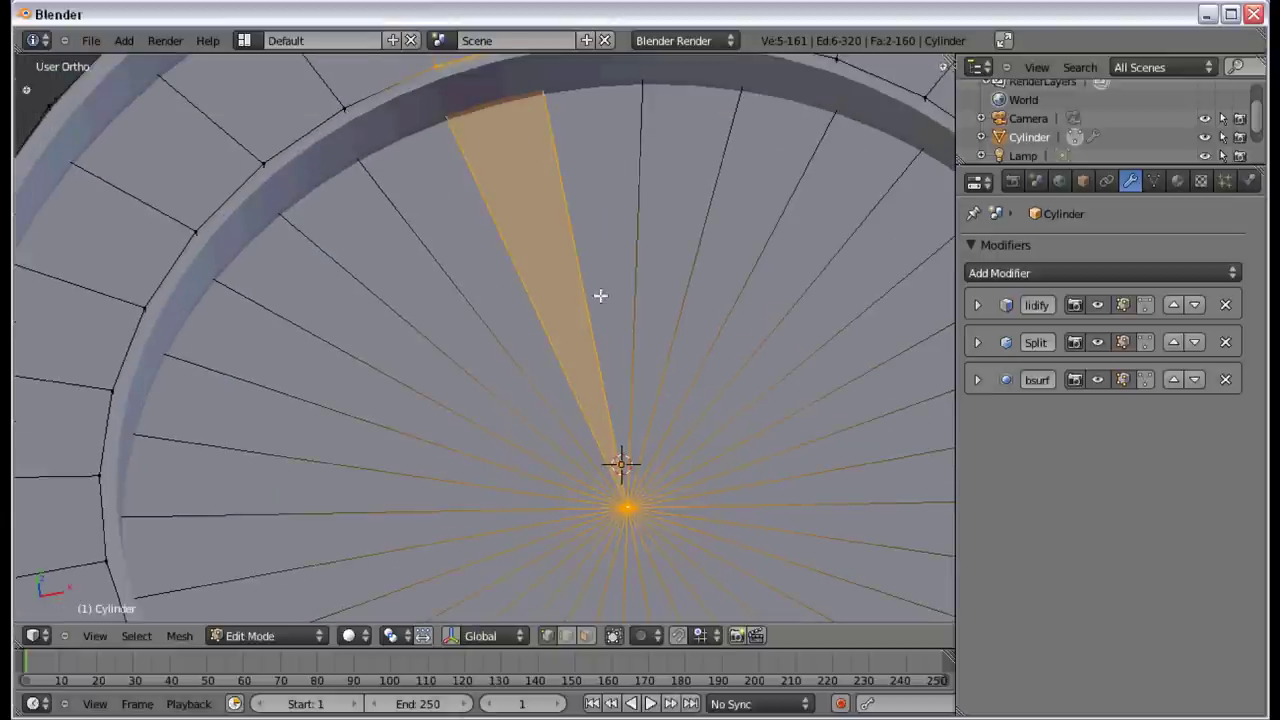
Step: Examine the shading of the whole compass body in object mode and again in edit mode with nothing selected
key(Tab)
scroll(586, 322, down, 3)
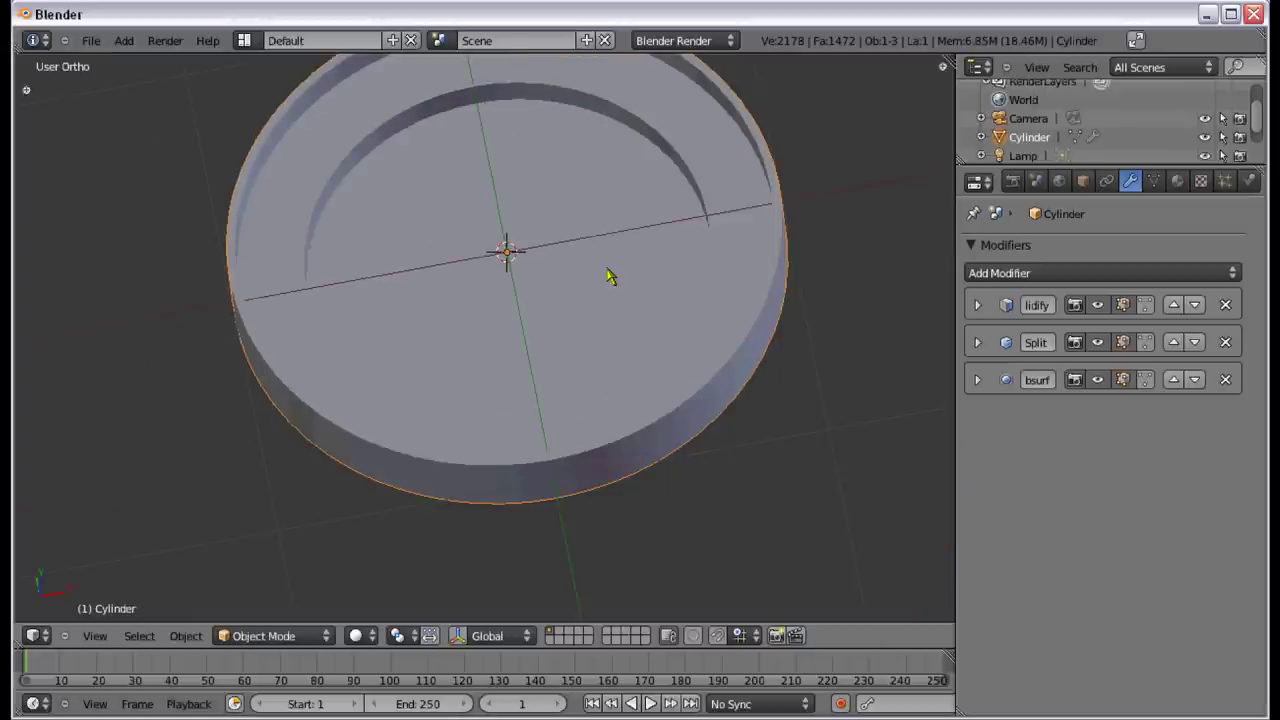
middle_drag(559, 389, 592, 290)
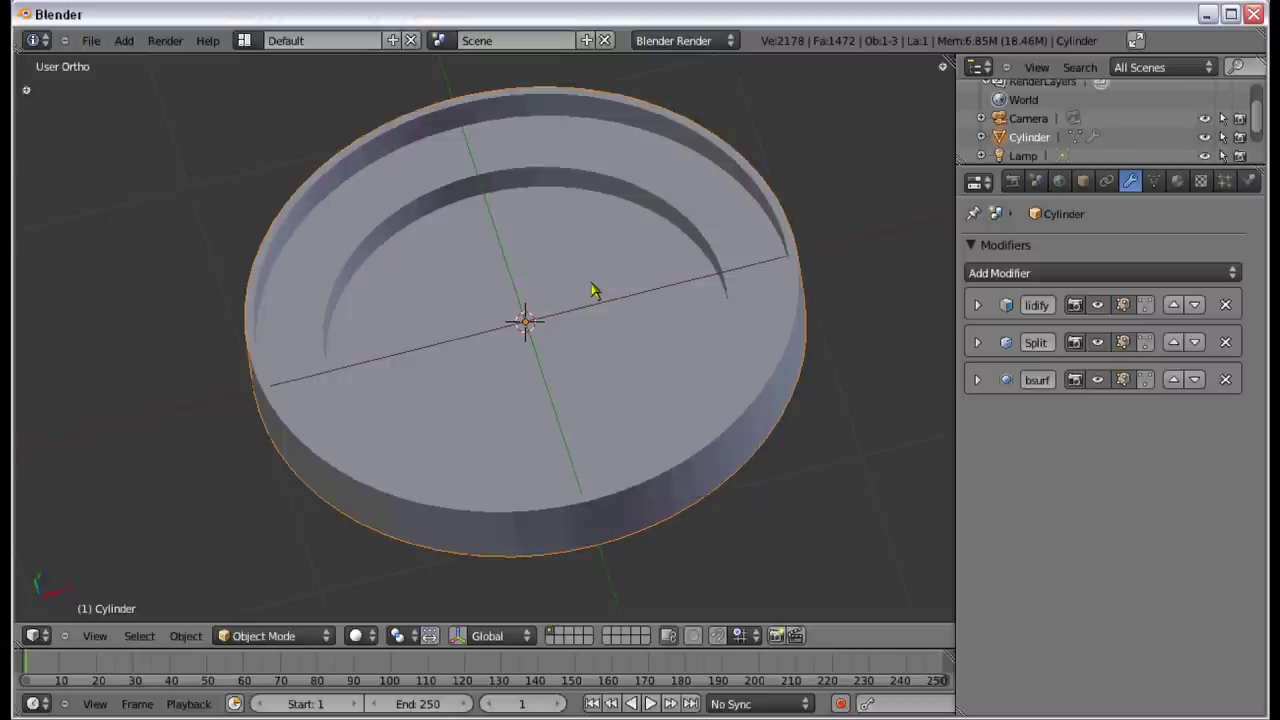
middle_drag(468, 295, 480, 417)
scroll(436, 298, down, 3)
scroll(449, 291, up, 3)
key(Tab)
scroll(443, 343, down, 2)
key(a)
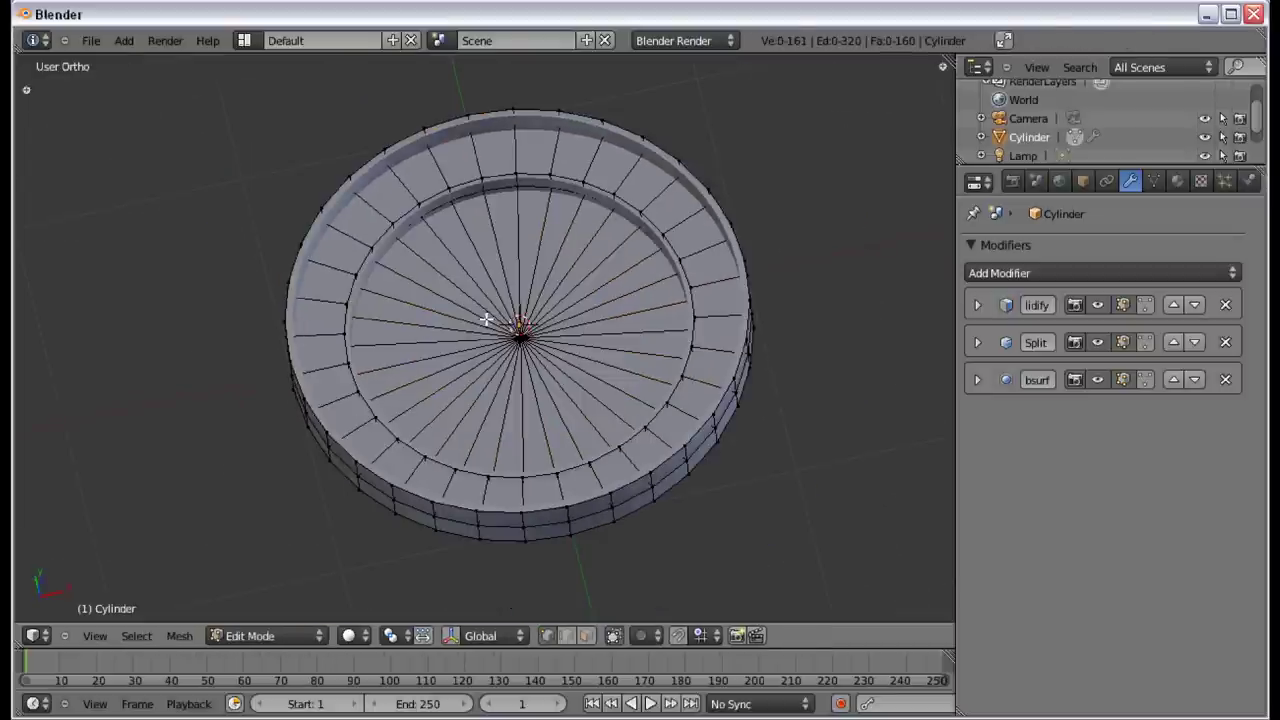
scroll(486, 319, down, 2)
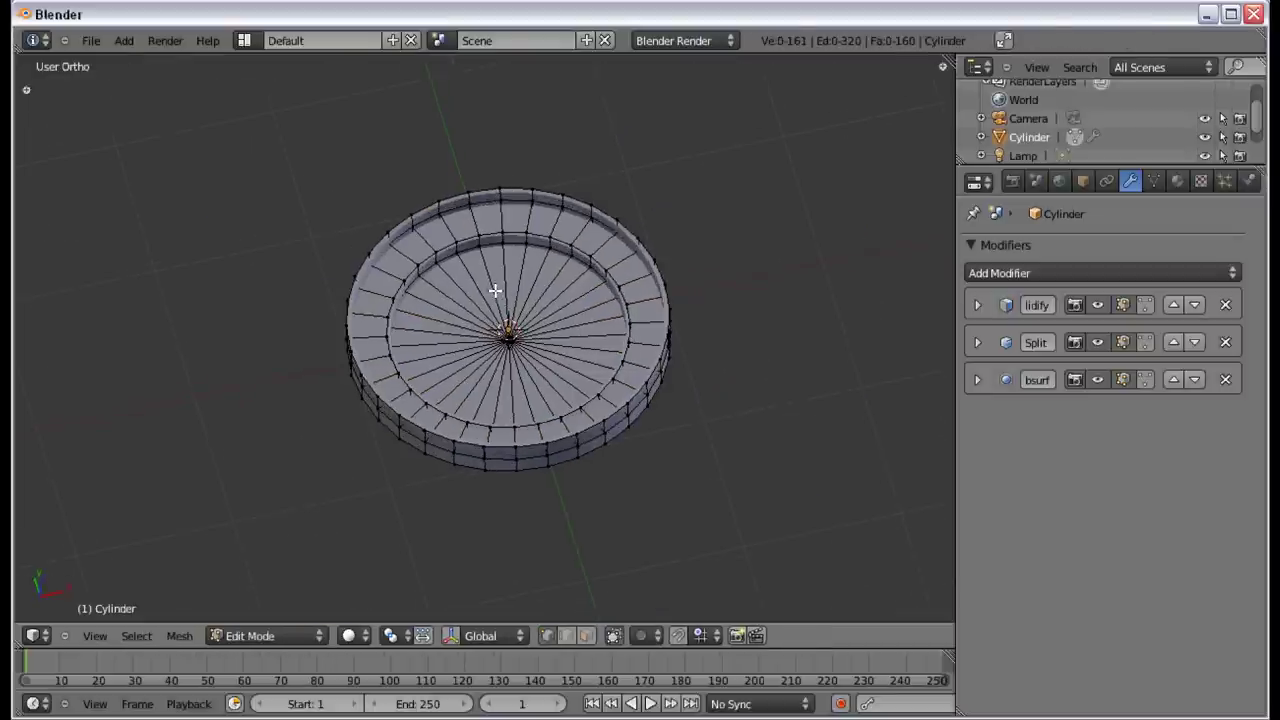
scroll(522, 350, up, 2)
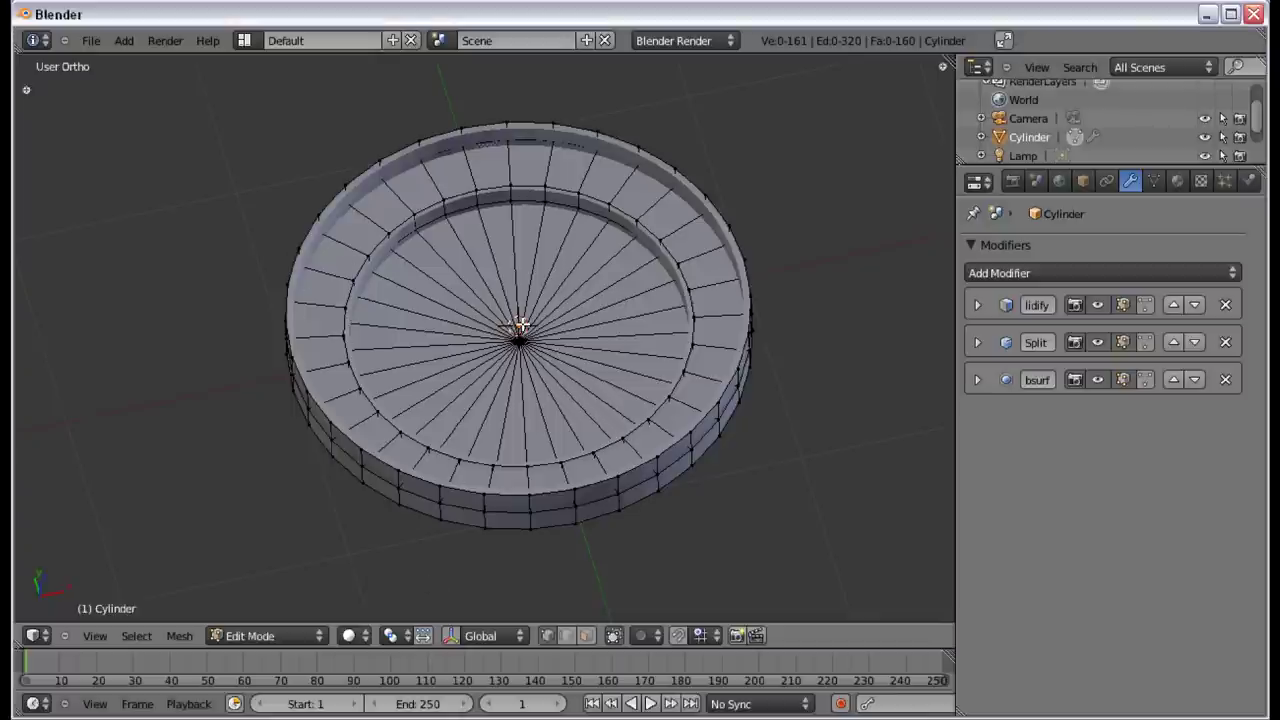
Step: In wireframe display, select the floor's centre vertex, grow the selection to the whole floor disc, and separate it into its own object
key(z)
middle_drag(320, 368, 491, 331)
right_click(522, 338)
scroll(510, 348, up, 2)
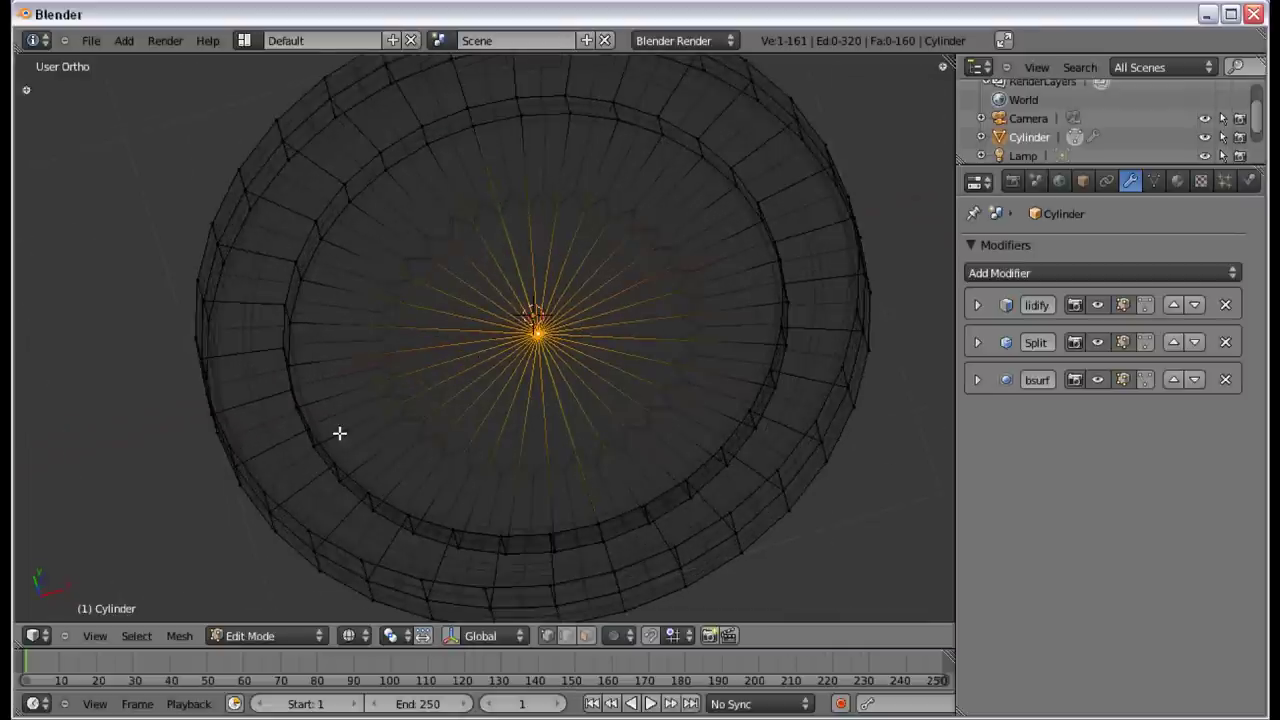
mouse_move(337, 434)
middle_down()
mouse_move(286, 466)
mouse_move(354, 423)
middle_up()
key(ctrl+KP_Add)
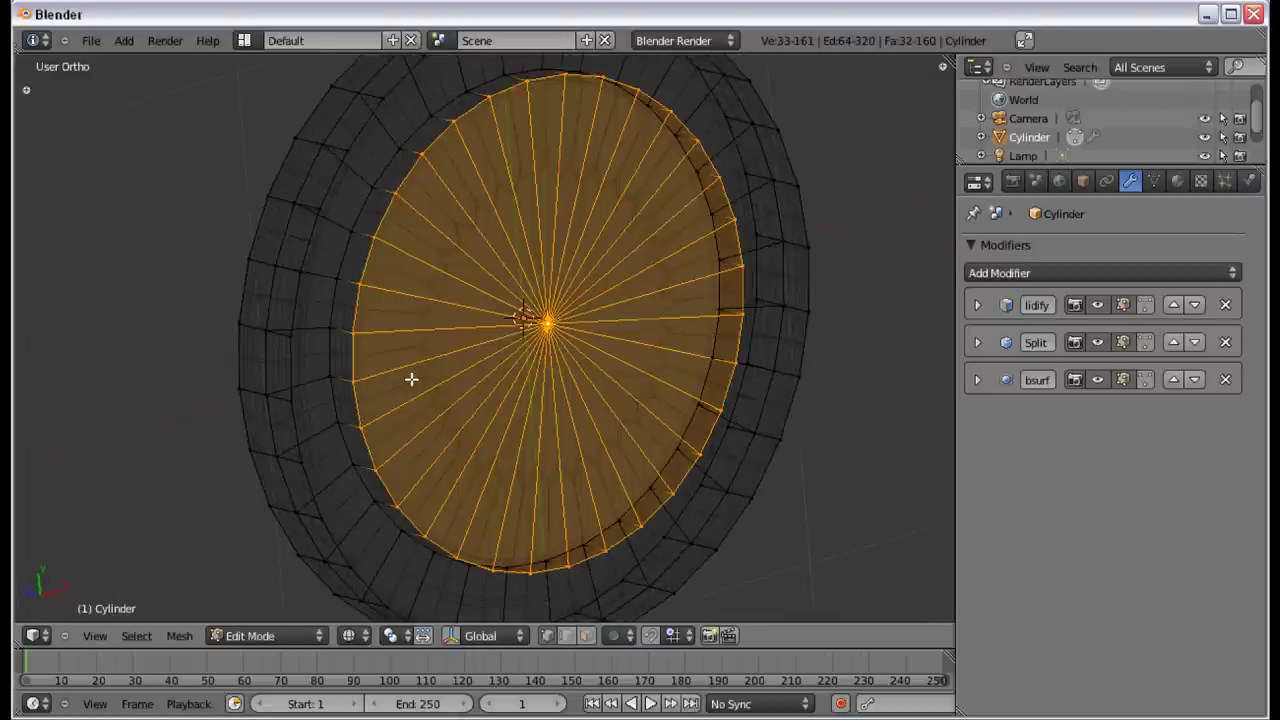
middle_drag(411, 377, 526, 336)
key(p)
click(525, 335)
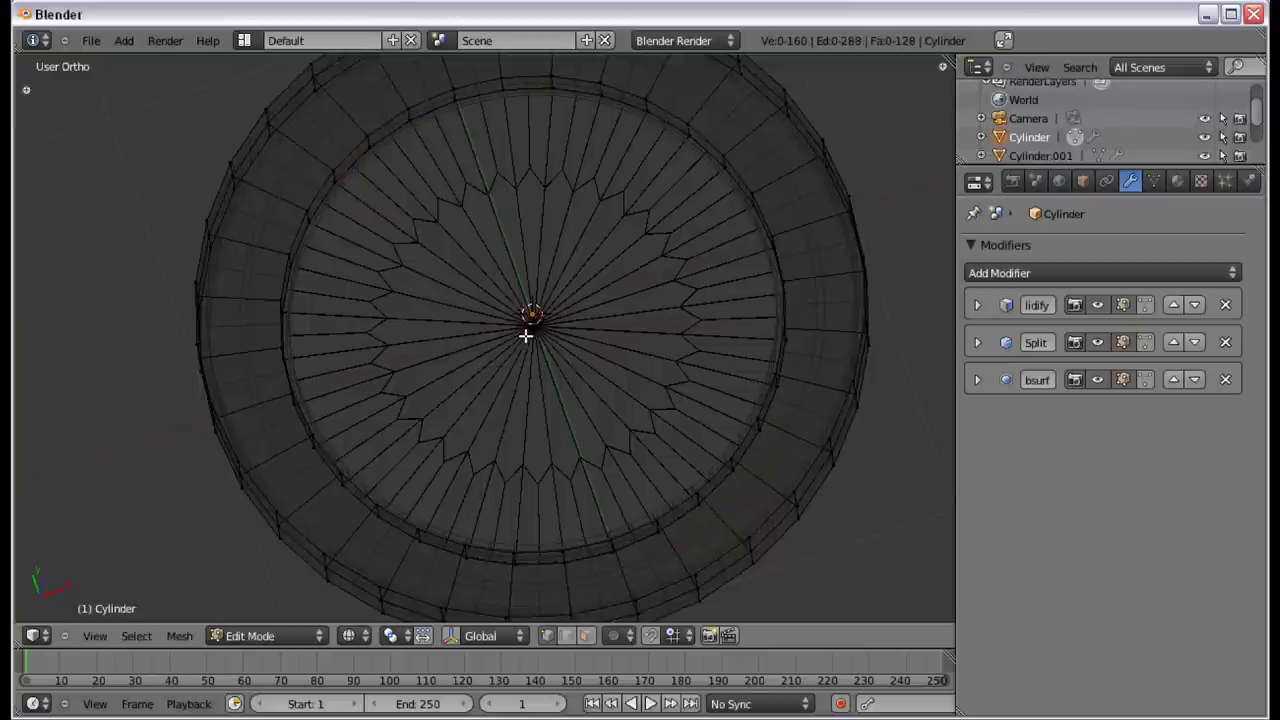
Step: Open the separated floor disc for editing, check it in solid and wireframe display, and go back to editing the ring object
key(Tab)
right_click(344, 347)
key(Tab)
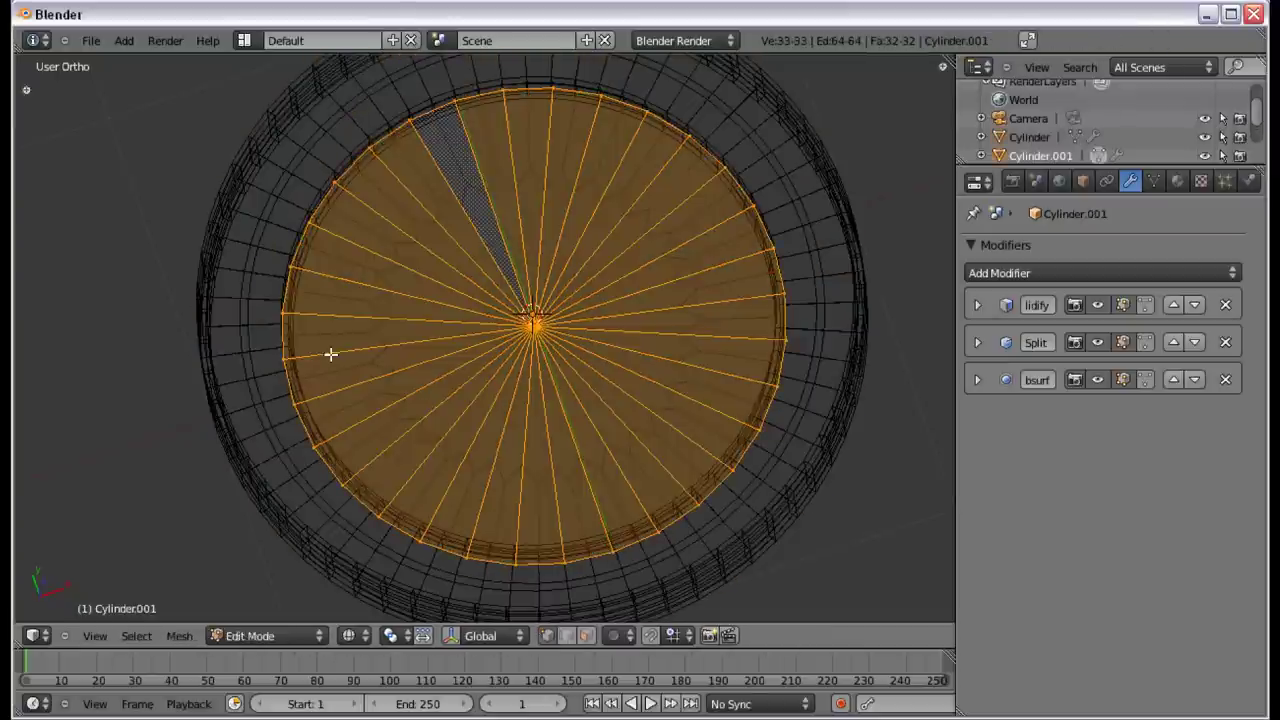
middle_drag(330, 354, 220, 363)
scroll(300, 340, up, 3)
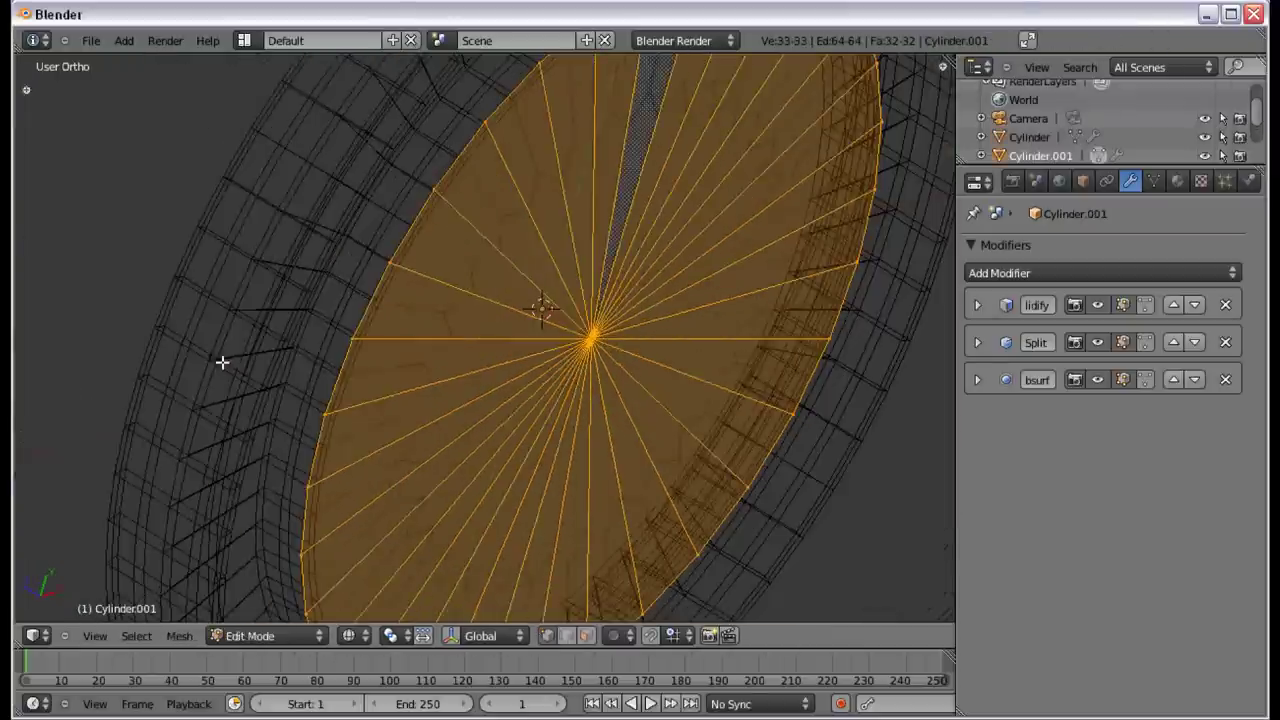
key(z)
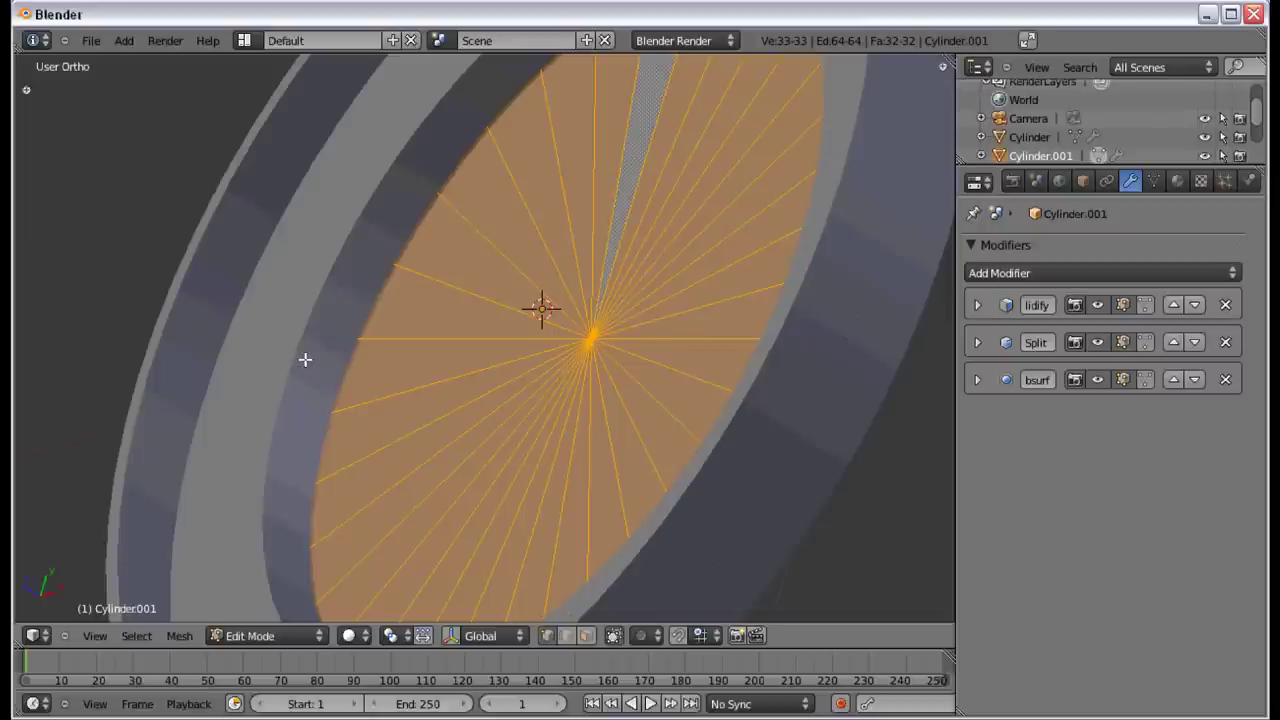
key(z)
key(Tab)
right_click(309, 352)
key(Tab)
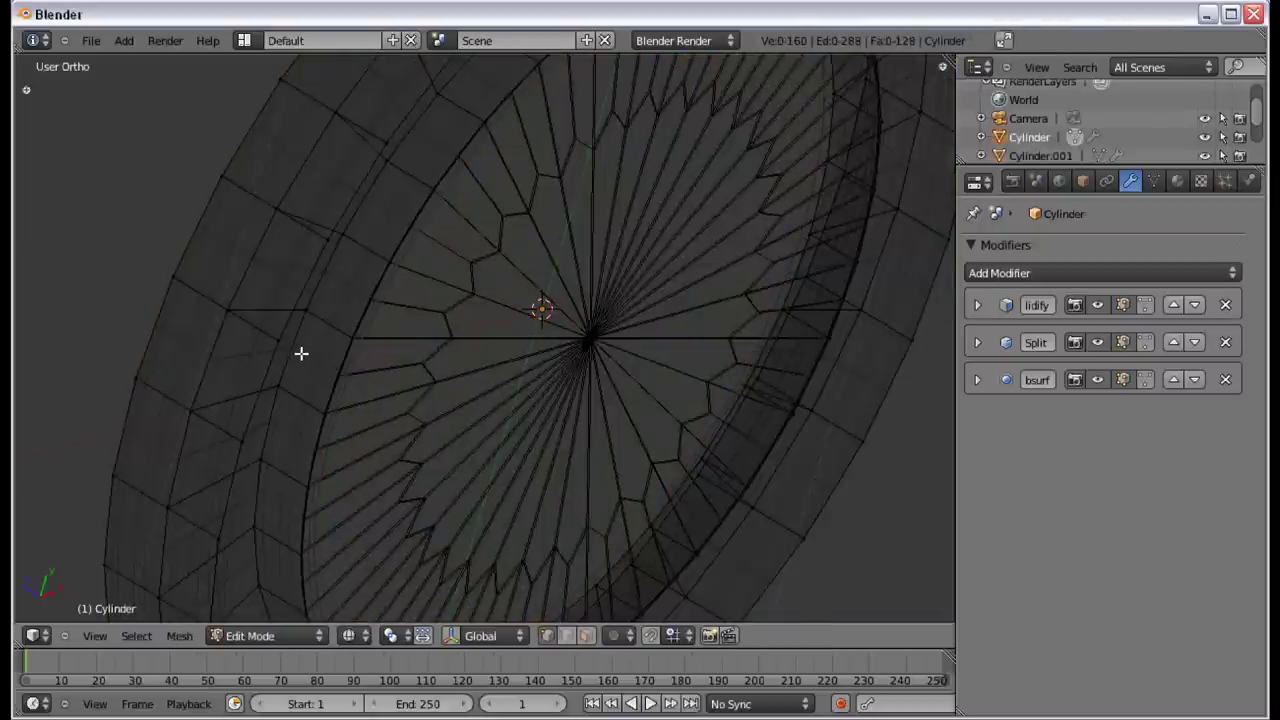
Step: Select all faces of the ledge by box-selecting the vertices at the ledge's height in front view
alt+right_click(300, 354)
shift+right_click(214, 357)
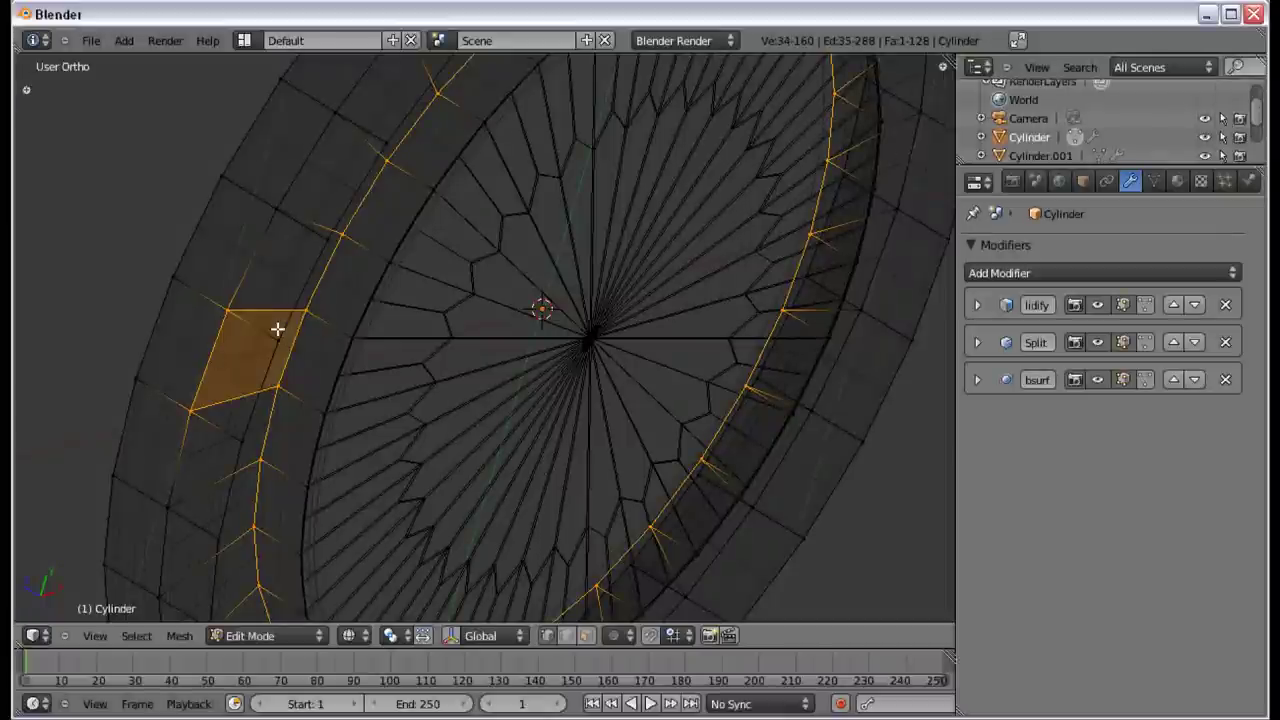
key(KP_1)
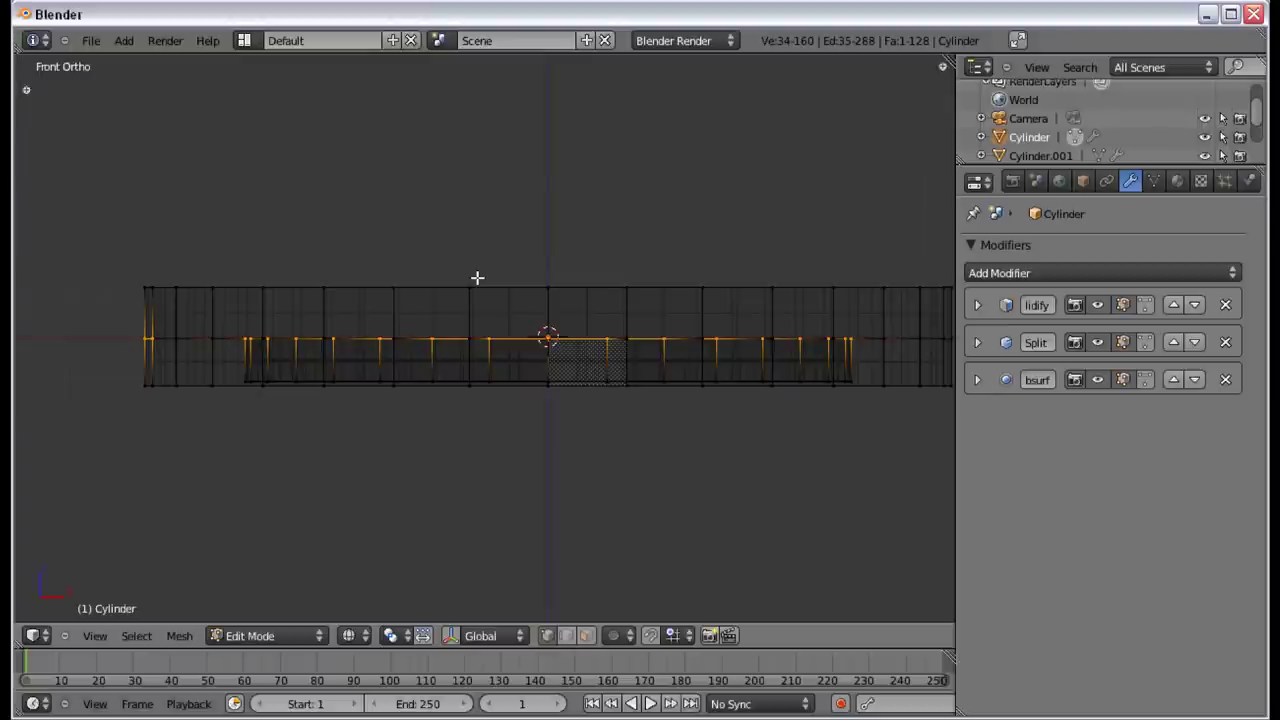
key(a)
key(b)
drag(125, 341, 968, 353)
Step: Separate the selected ledge faces into their own object and return to object mode
shift+middle_drag(852, 346, 484, 280)
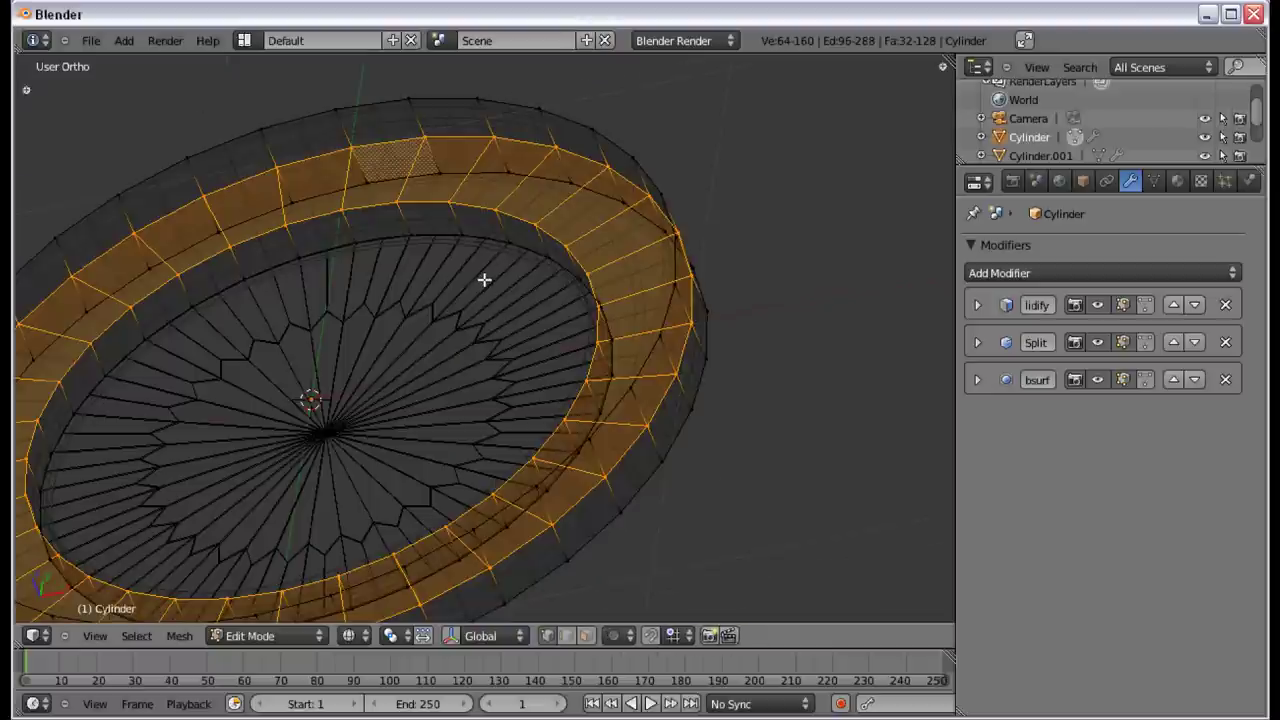
scroll(484, 280, down, 4)
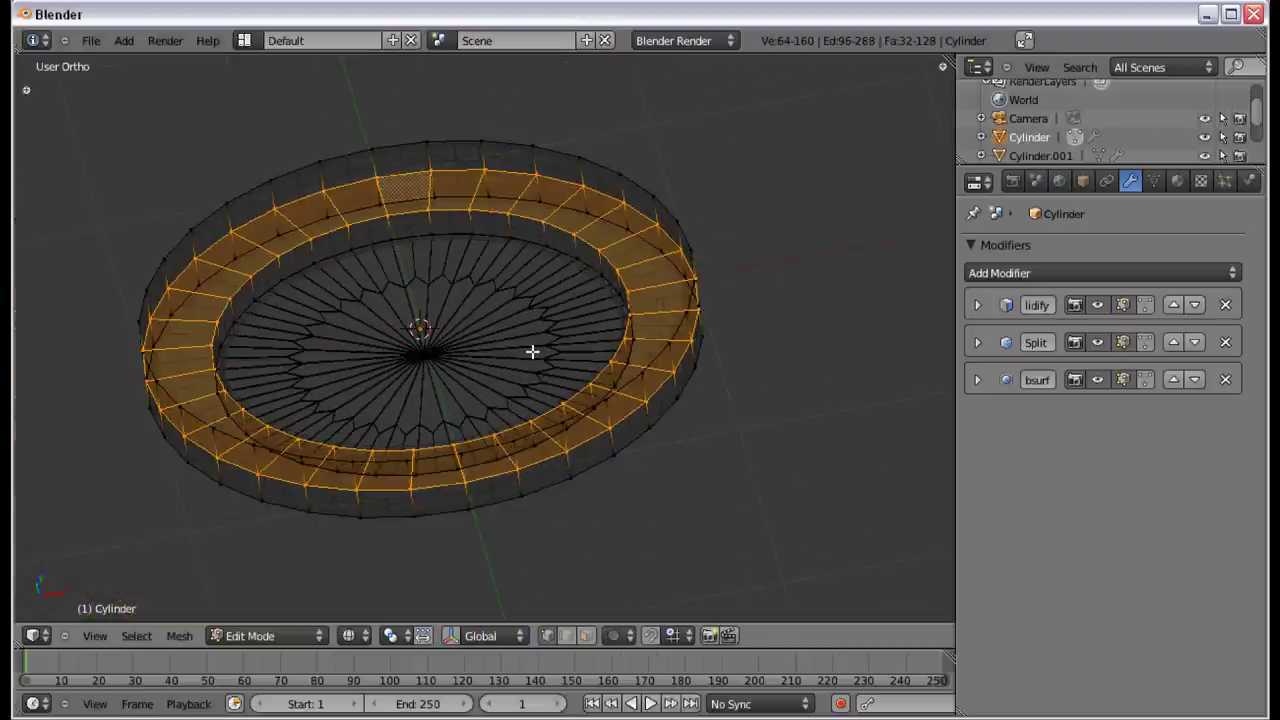
middle_drag(532, 351, 495, 356)
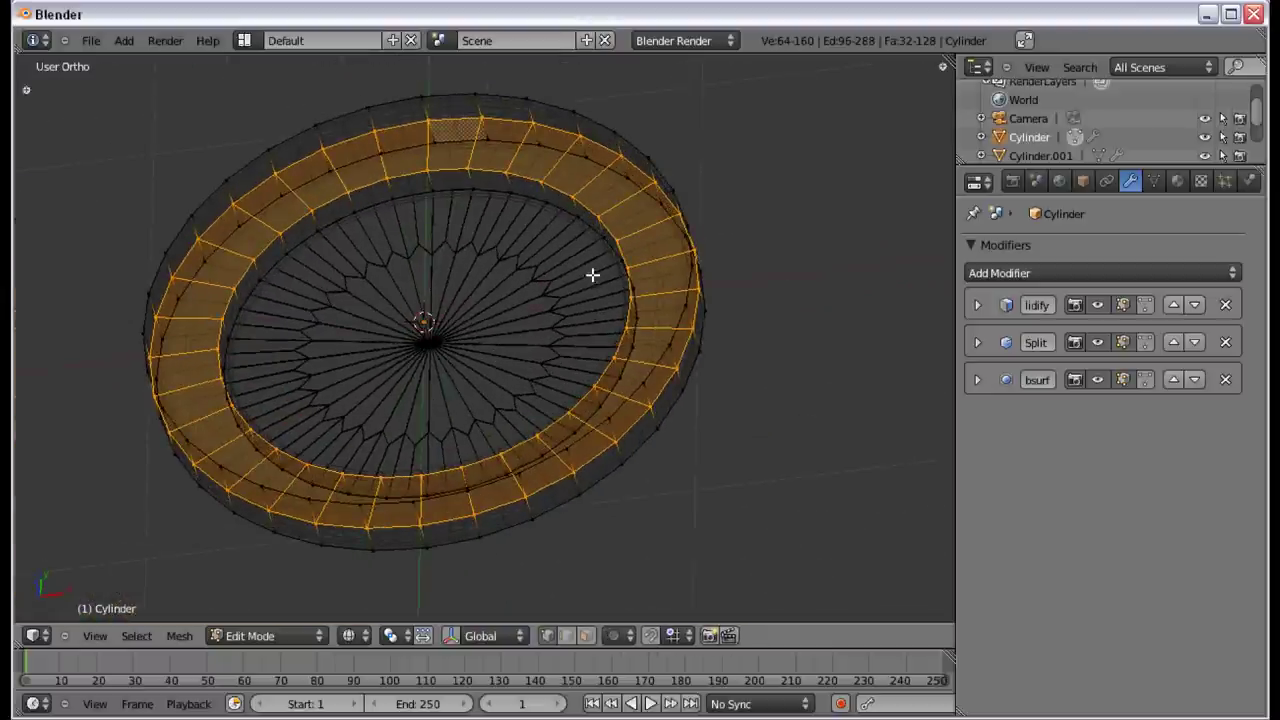
middle_drag(629, 269, 705, 349)
key(p)
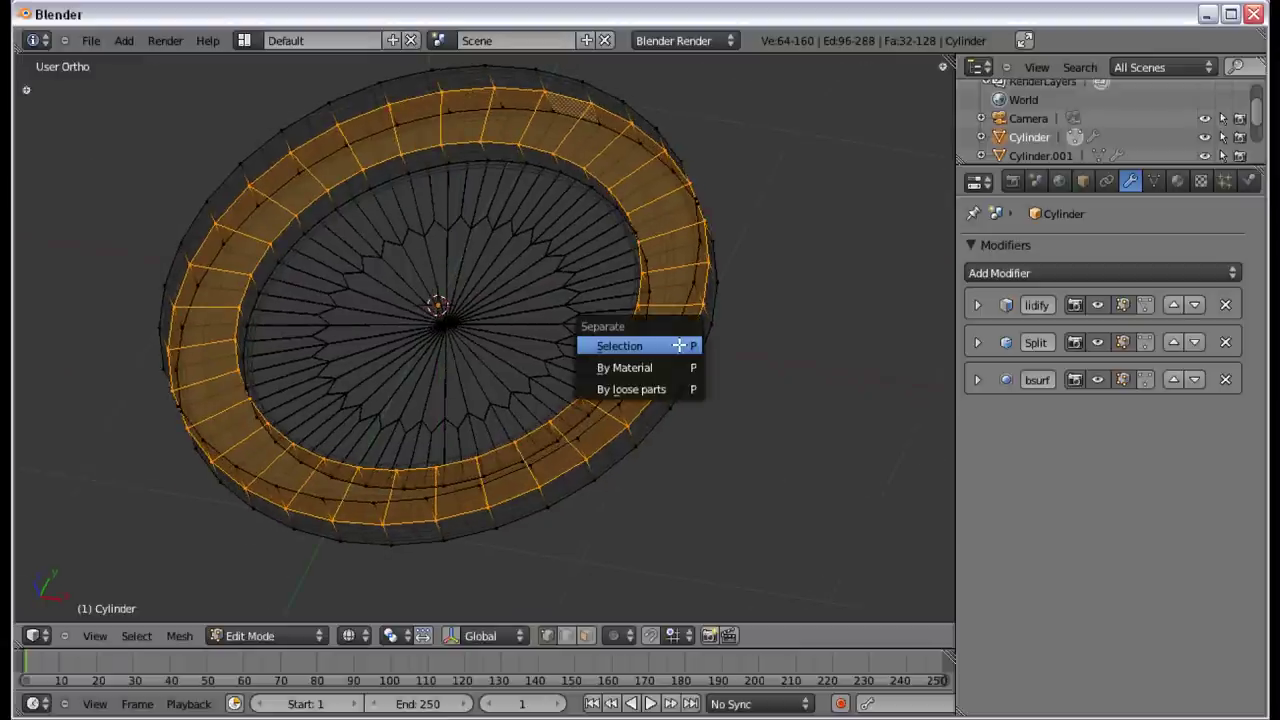
click(679, 345)
key(Tab)
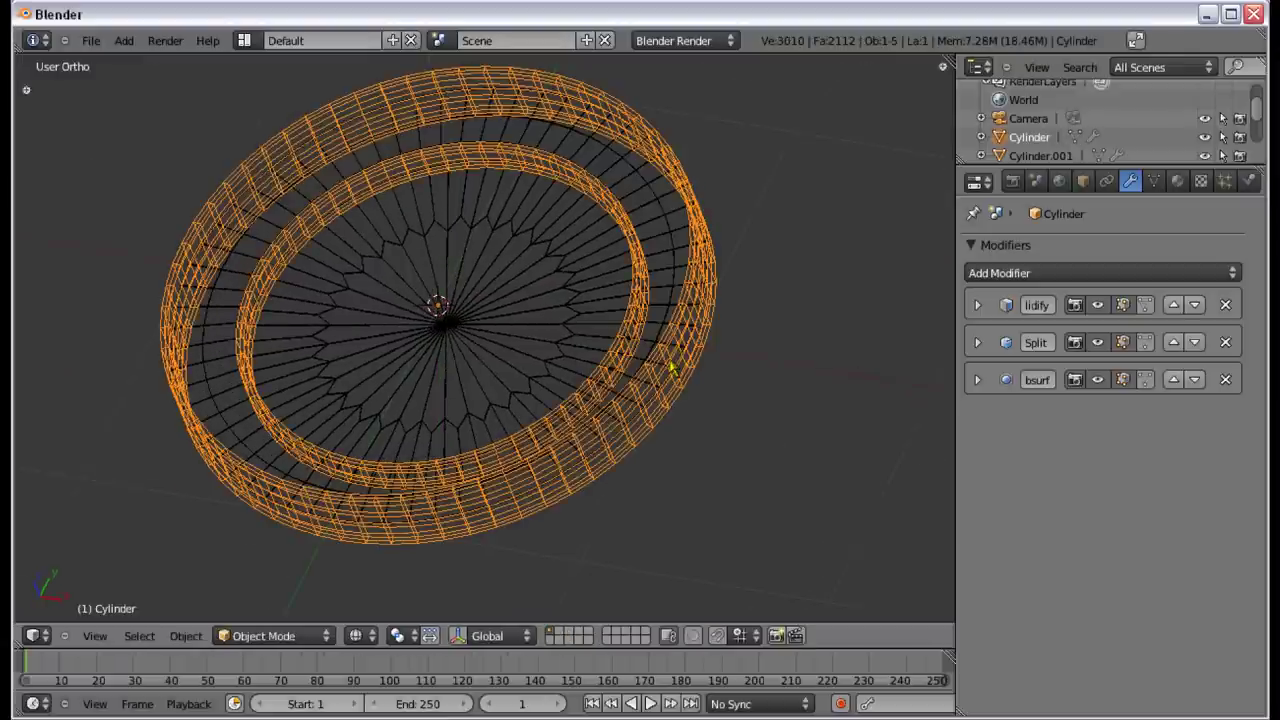
Step: Select the separated ledge and floor in turn and check them in solid and wireframe display from several angles
right_click(672, 369)
key(z)
mouse_move(600, 408)
middle_down()
mouse_move(680, 366)
mouse_move(686, 337)
middle_up()
key(z)
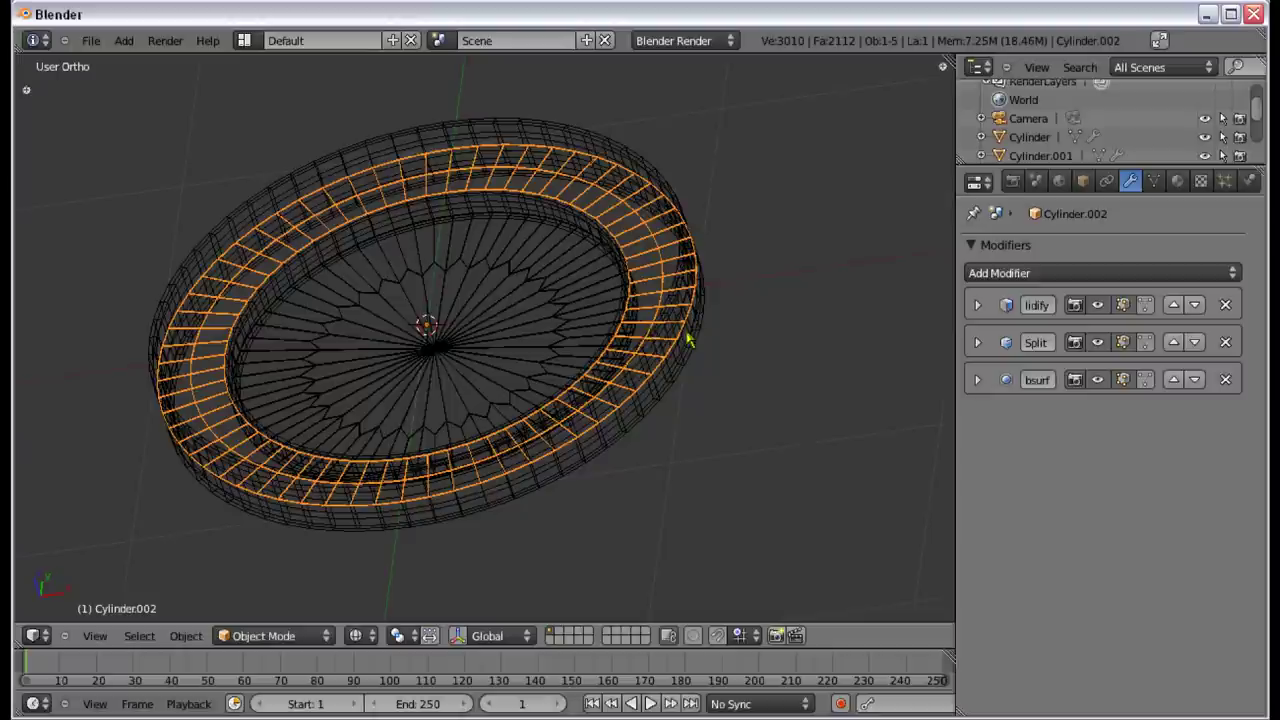
right_click(658, 332)
right_click(660, 332)
right_click(565, 335)
middle_drag(643, 377, 492, 270)
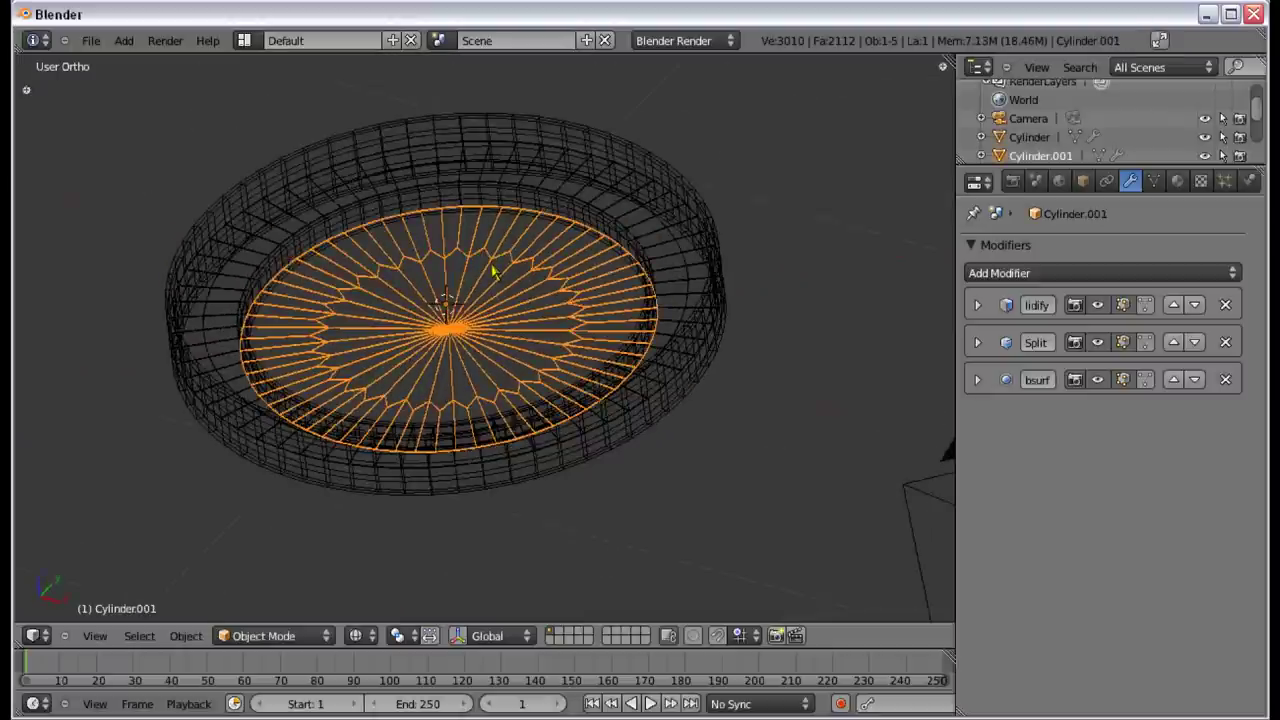
key(KP_7)
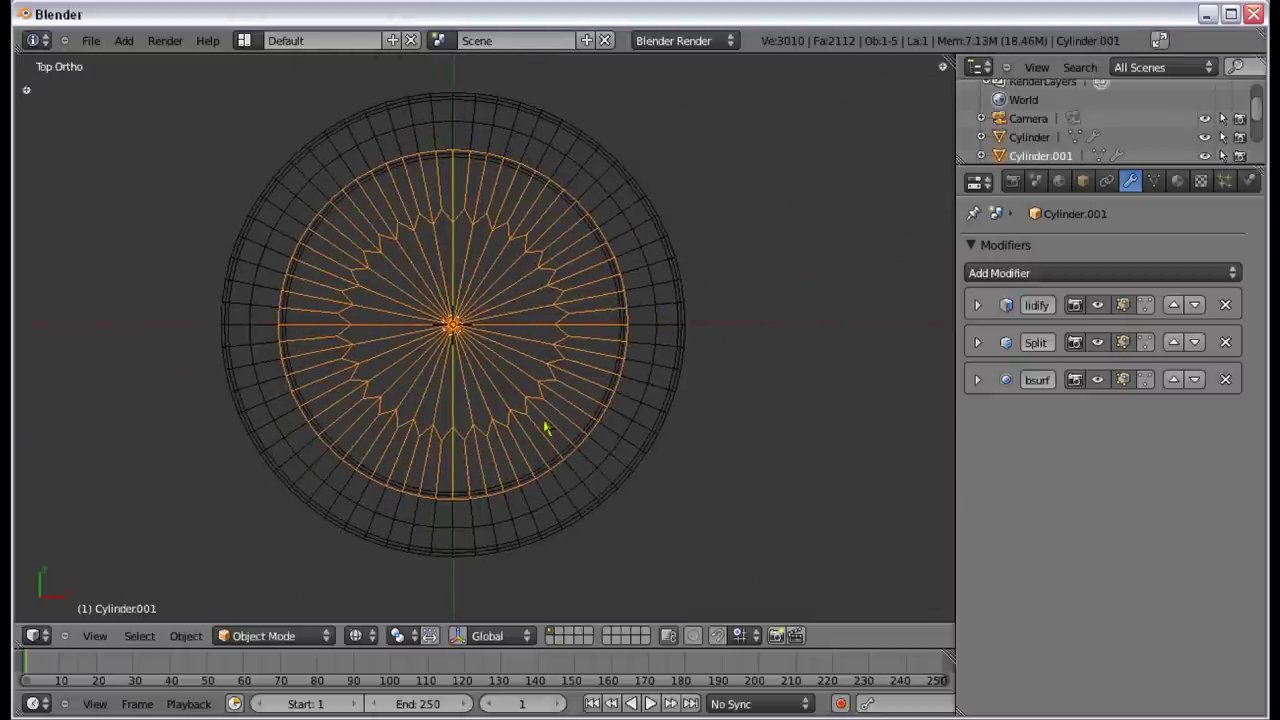
middle_drag(422, 438, 583, 291)
Step: Select the ring's lowest outer edge loop in front view and snap the 3D cursor to the selection
key(KP_1)
scroll(534, 343, up, 3)
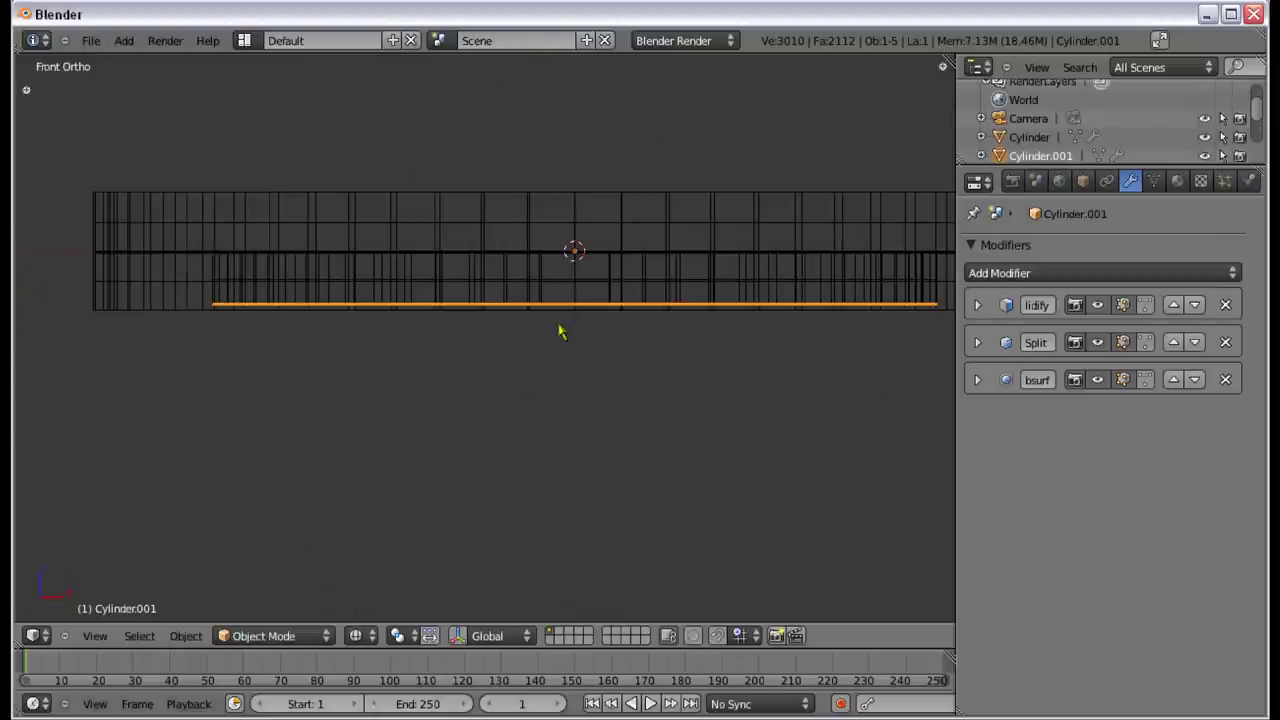
key(shift+s)
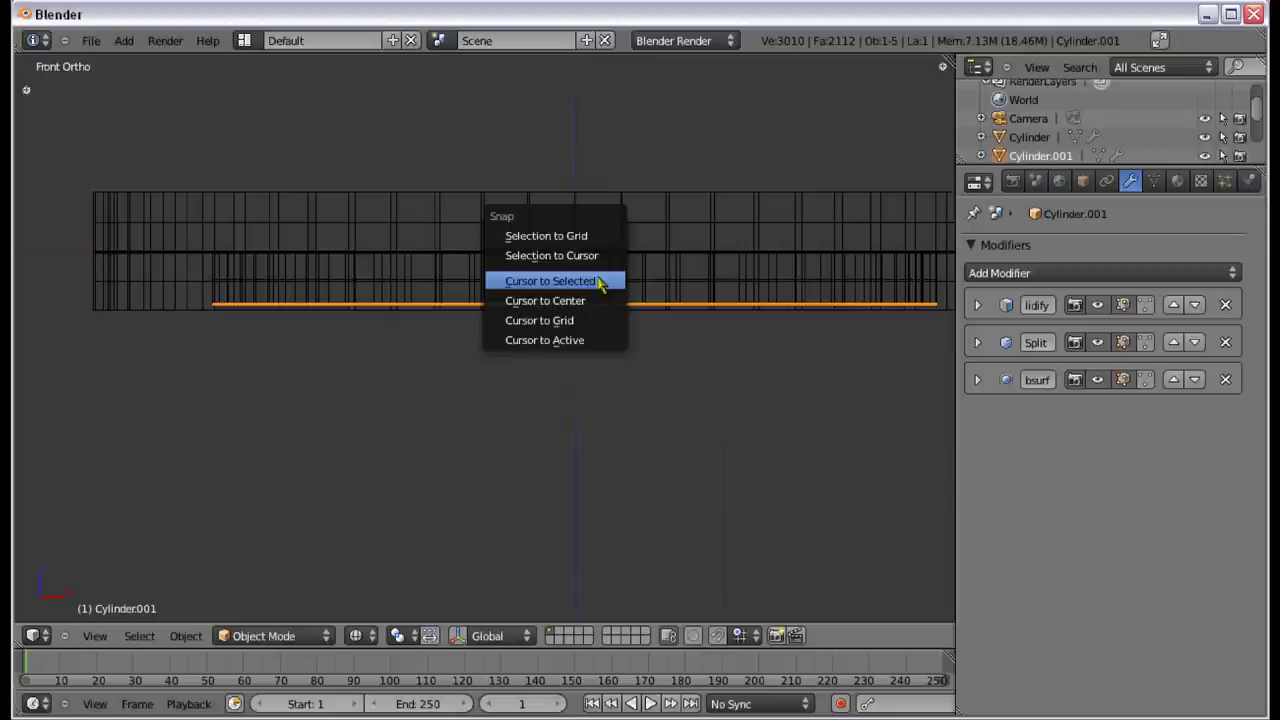
right_click(183, 297)
key(Tab)
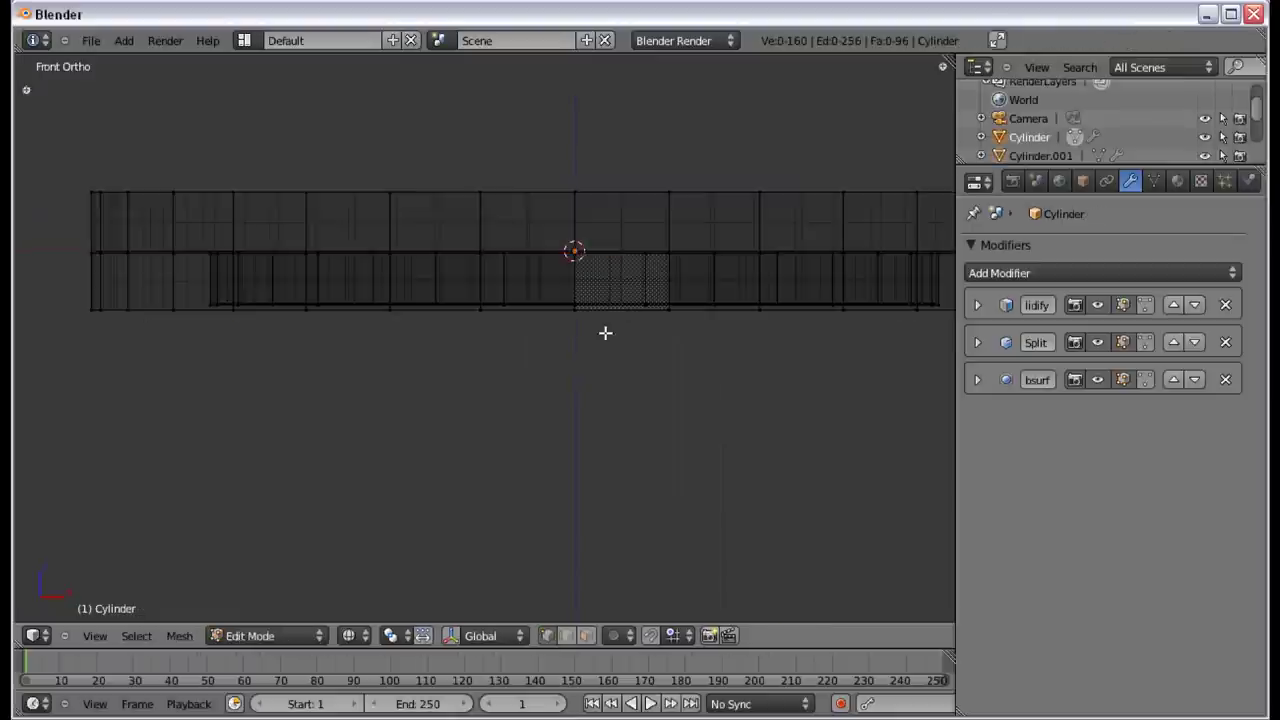
alt+right_click(551, 310)
key(shift+s)
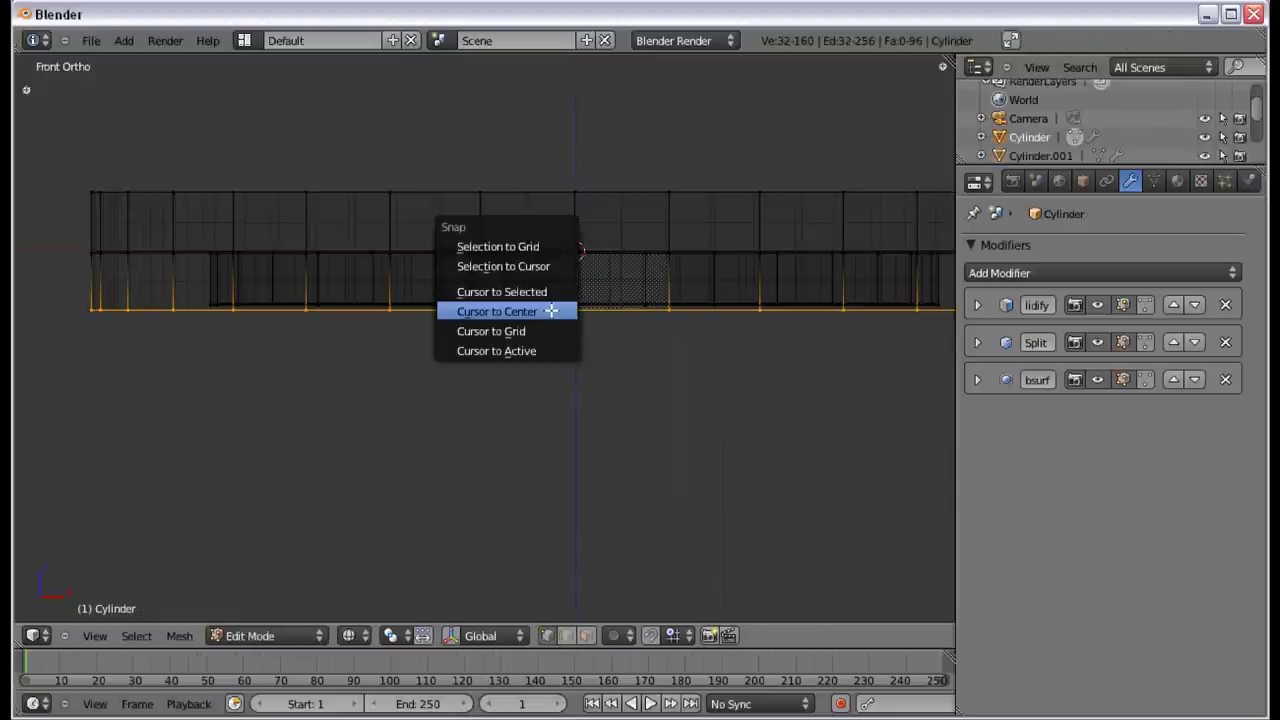
click(551, 310)
key(Tab)
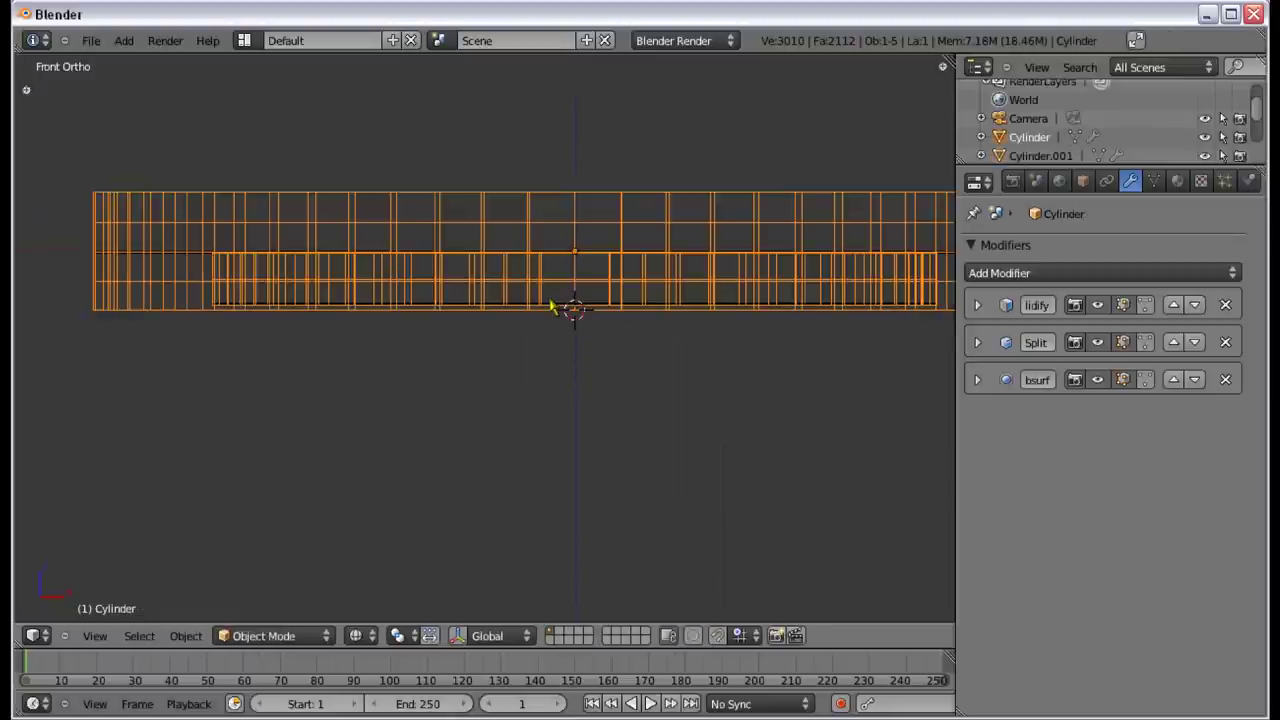
Step: Add a mesh plane at the 3D cursor under the compass and scale it up to nearly twice the compass's width
key(shift+a)
mouse_move(562, 300)
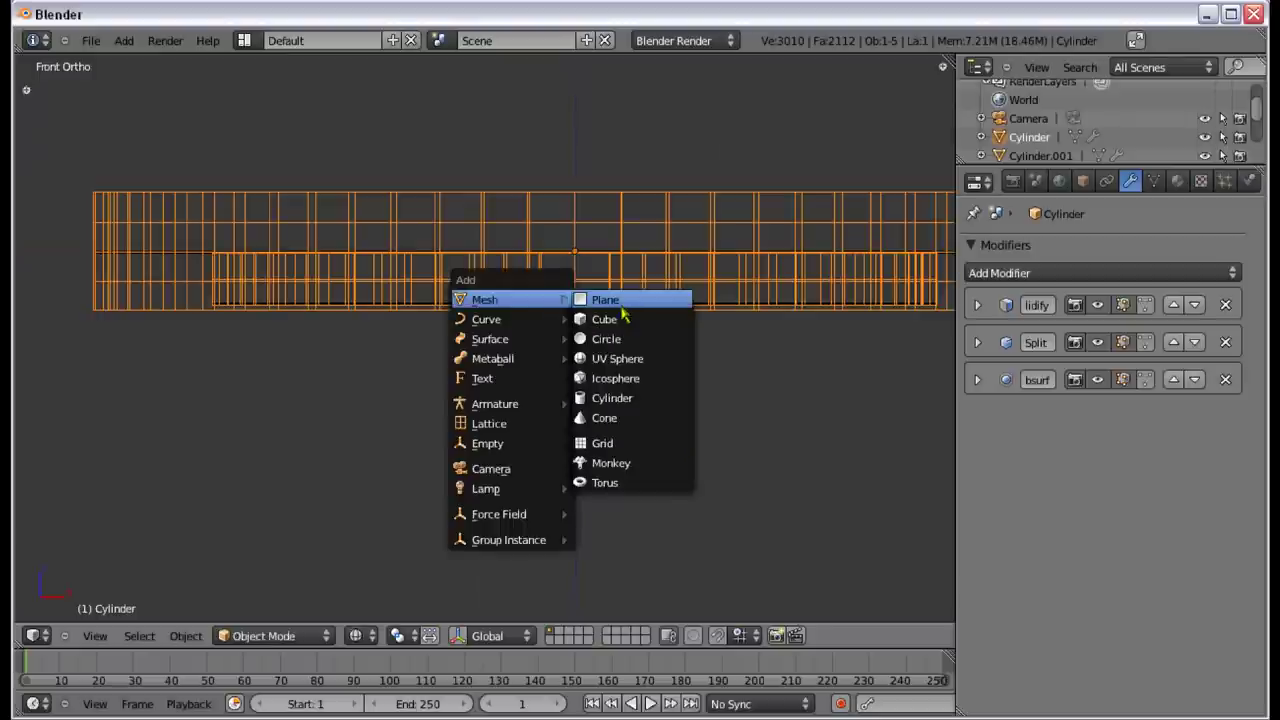
click(621, 308)
key(s)
click(745, 372)
scroll(537, 286, down, 4)
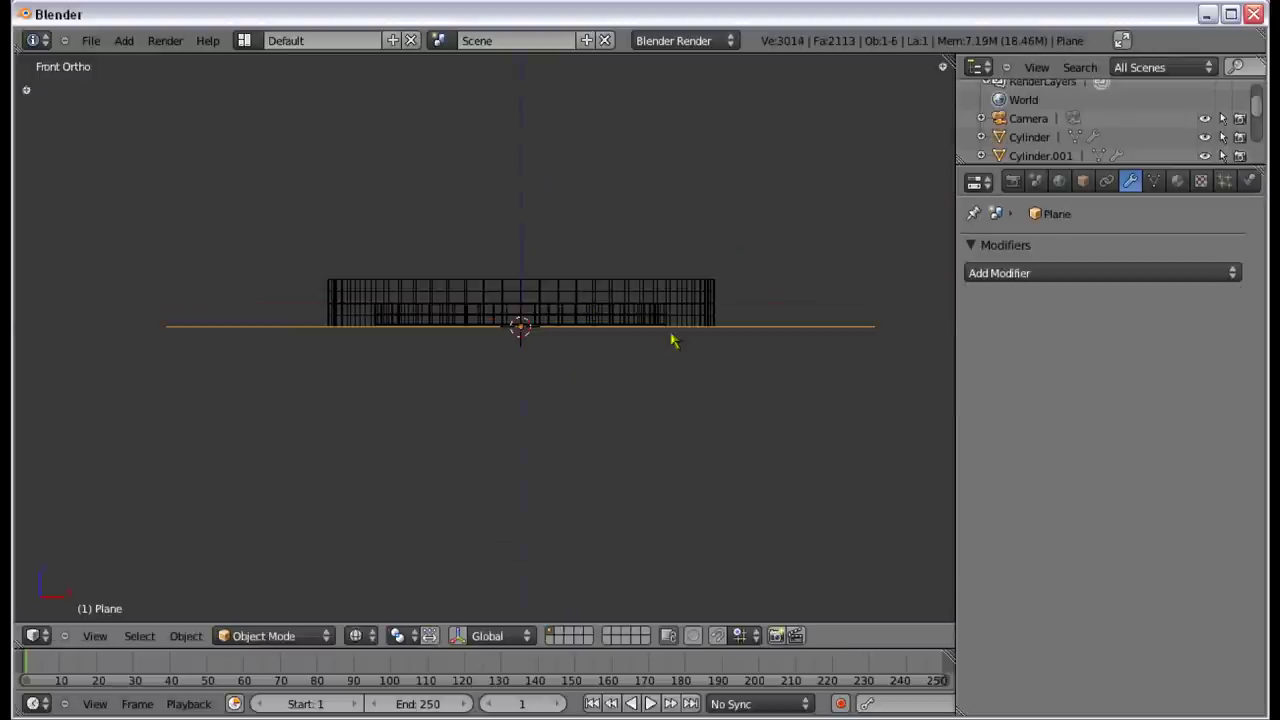
middle_drag(672, 341, 457, 466)
scroll(548, 412, up, 2)
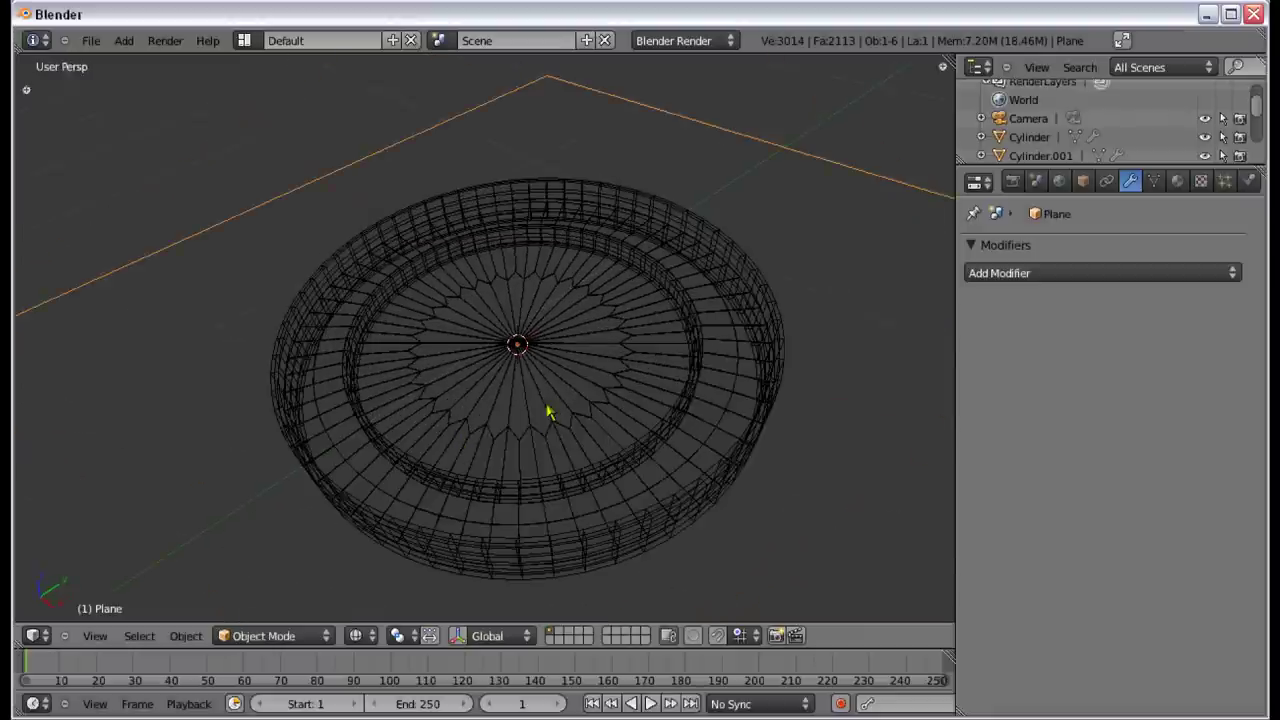
Step: Check the ground plane and compass in solid display and through the camera
scroll(548, 412, down, 4)
mouse_move(477, 354)
middle_down()
mouse_move(535, 334)
mouse_move(517, 383)
mouse_move(557, 391)
middle_up()
key(z)
scroll(520, 383, up, 3)
scroll(557, 390, down, 1)
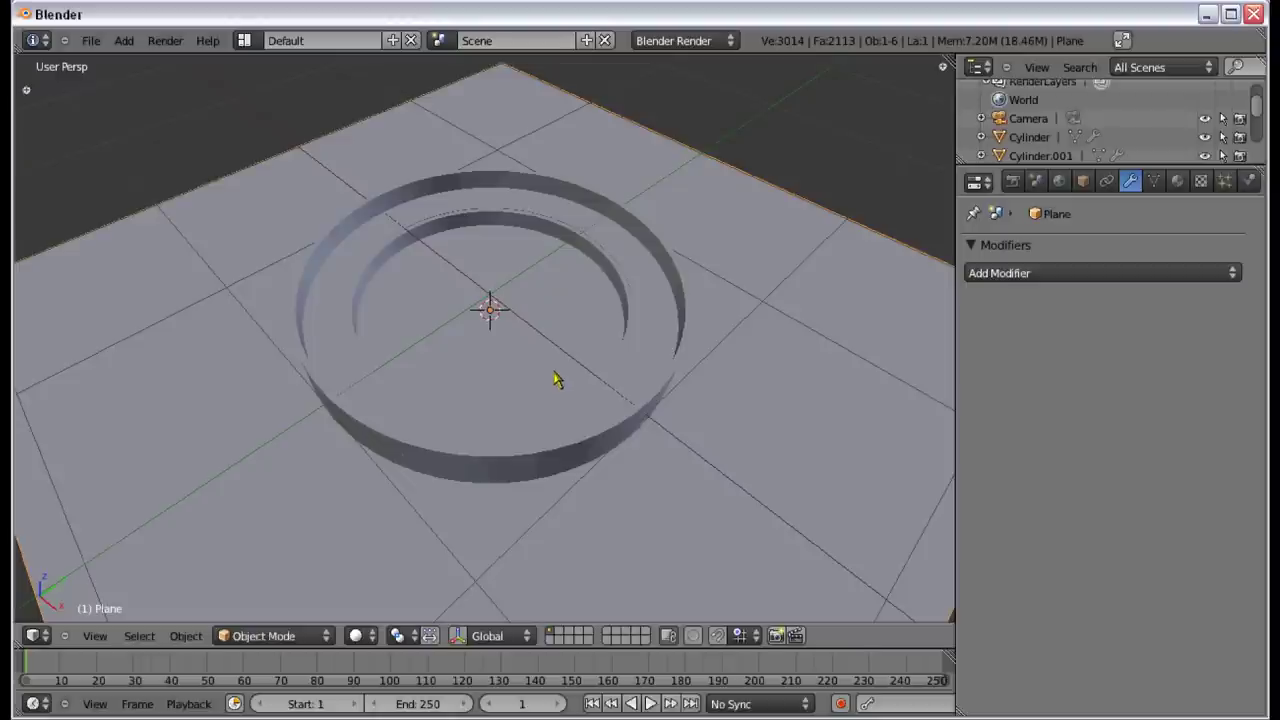
key(KP_0)
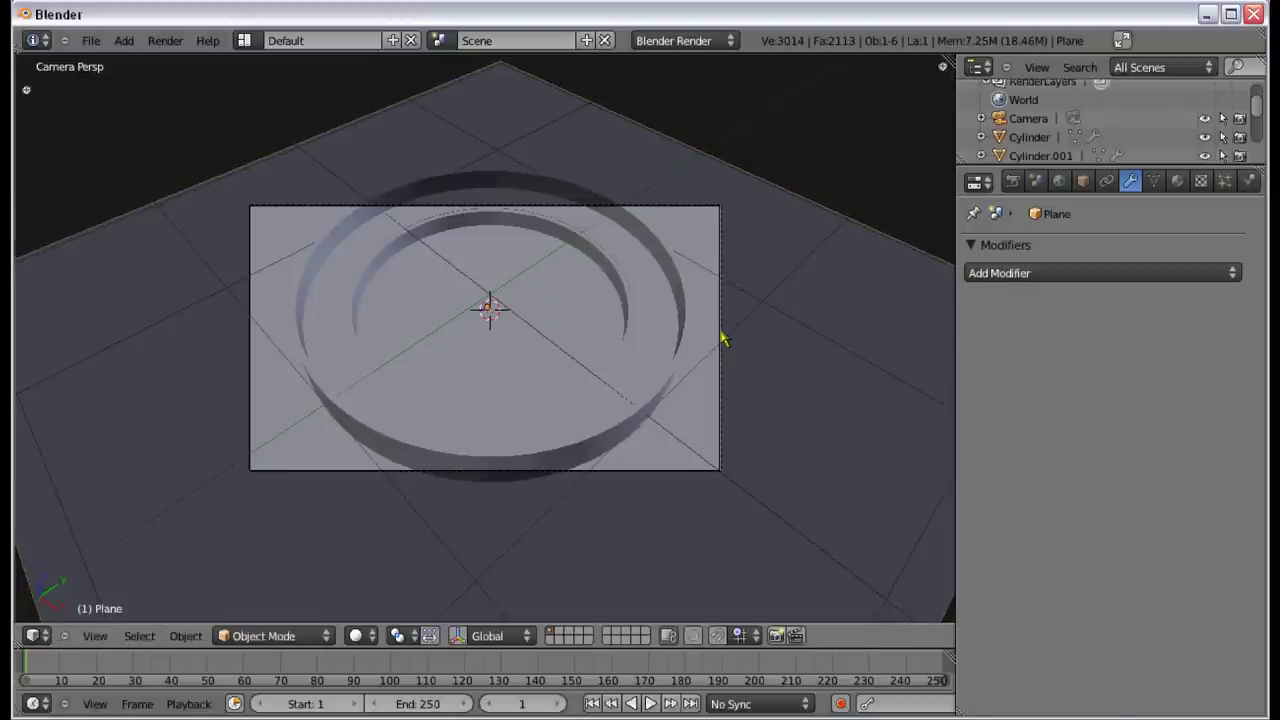
right_click(724, 340)
Step: Lower the ground plane along Z in front view until it lines up with the compass's bottom edge
key(KP_1)
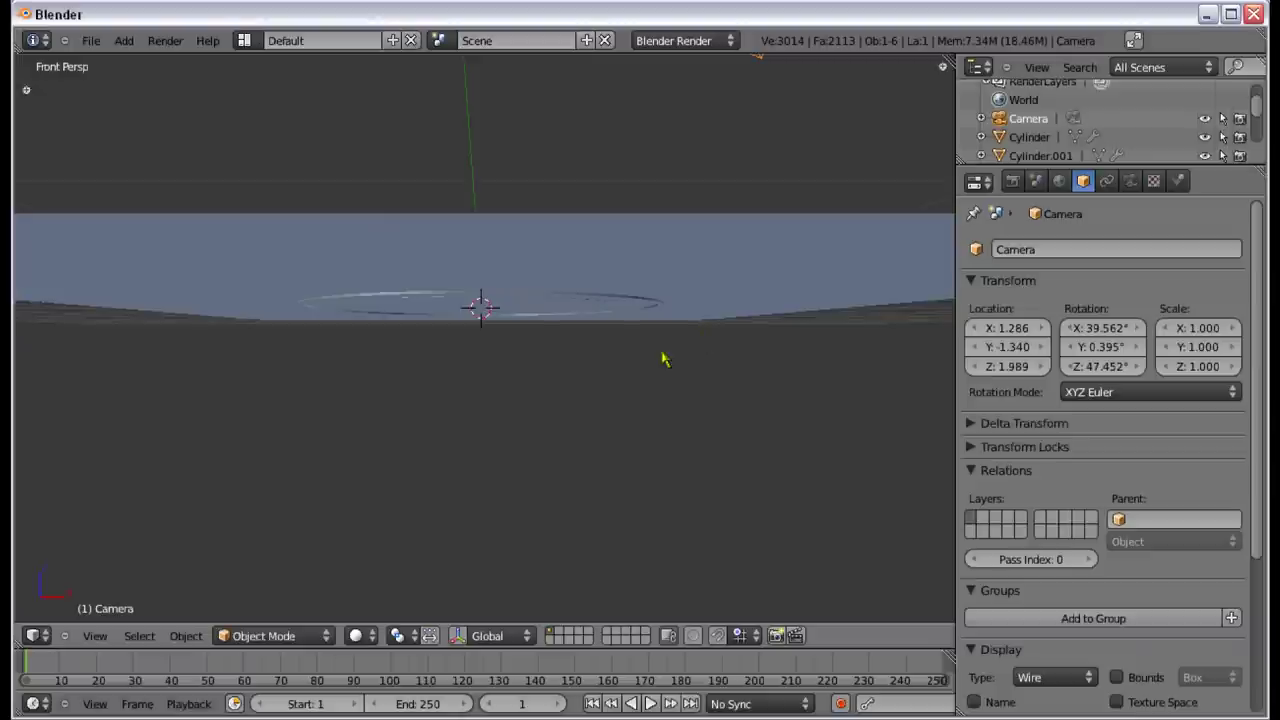
key(z)
key(KP_5)
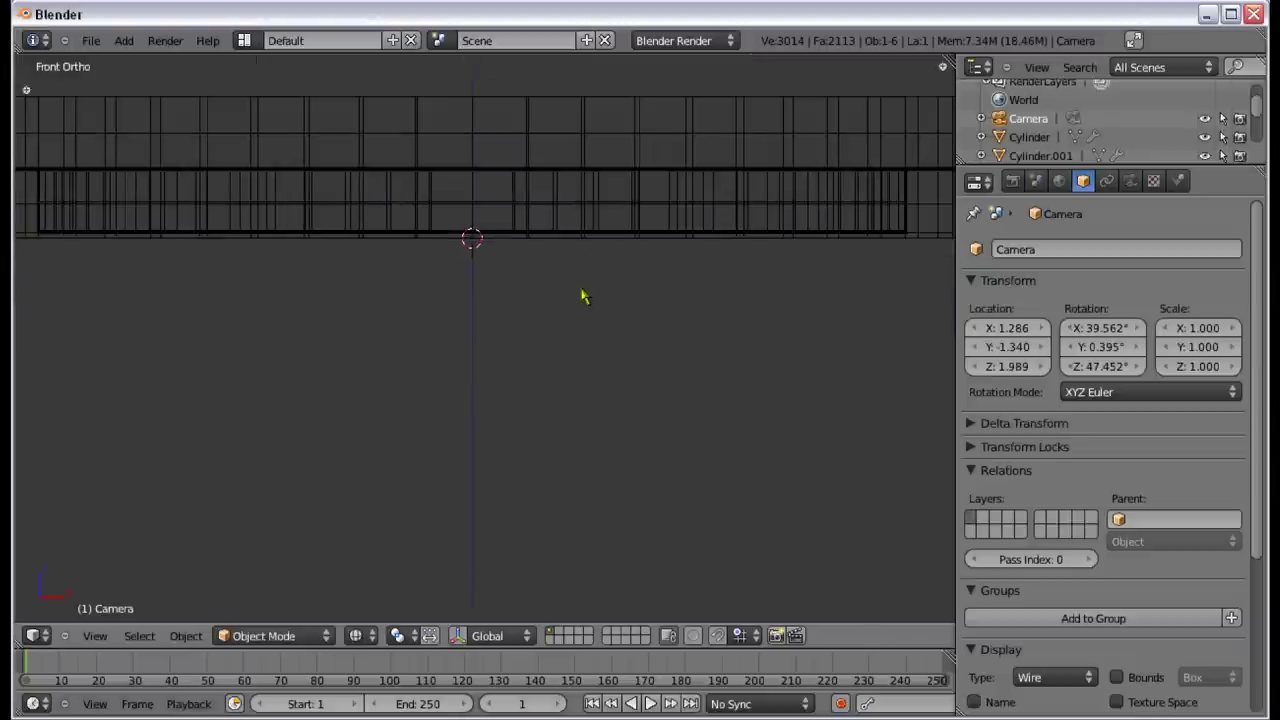
scroll(840, 270, down, 1)
right_click(883, 271)
scroll(737, 292, up, 3)
scroll(563, 234, up, 2)
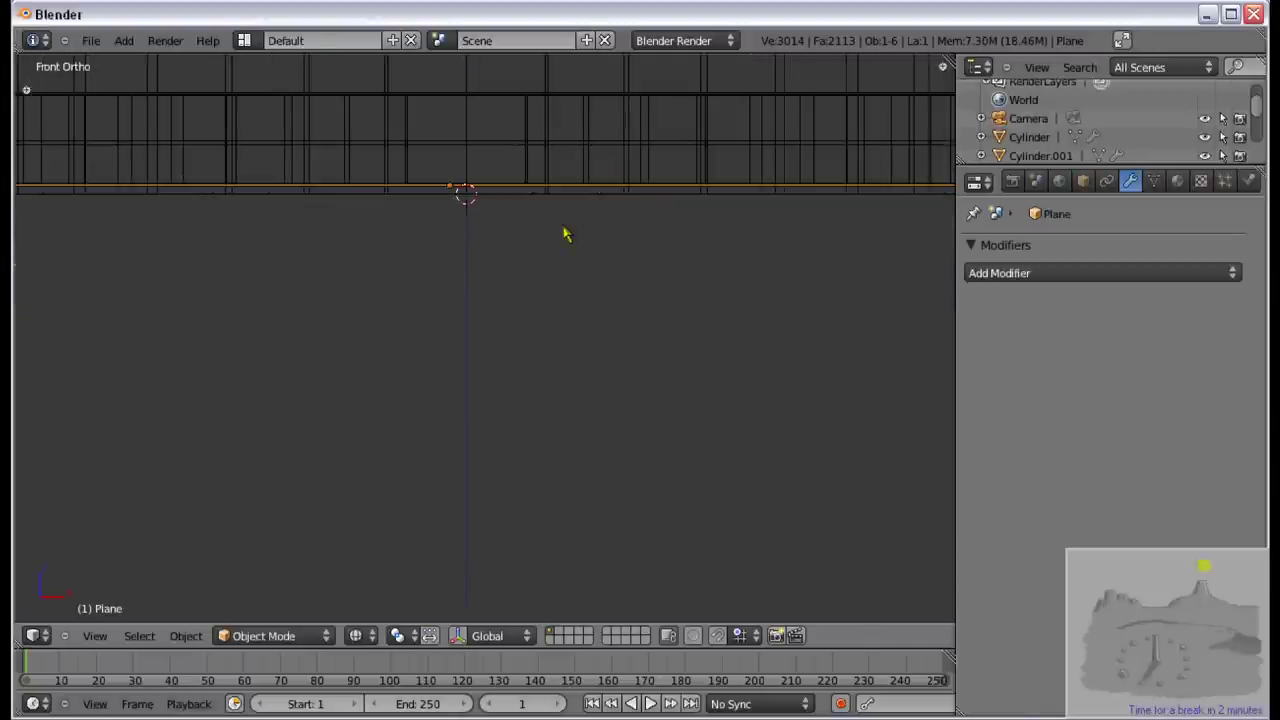
key(g)
key(z)
click(580, 260)
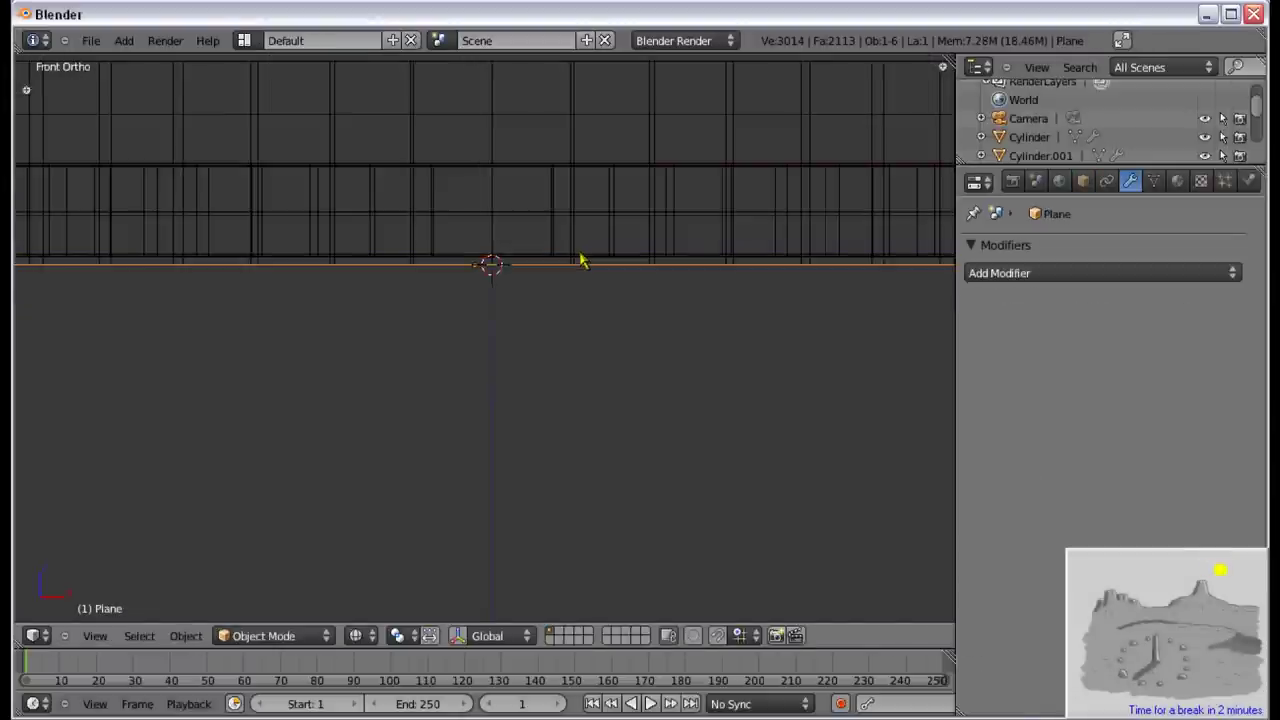
Step: Reposition the camera in camera view to about X 1.401, Y -1.228, Z 1.981
key(KP_0)
key(z)
right_click(718, 282)
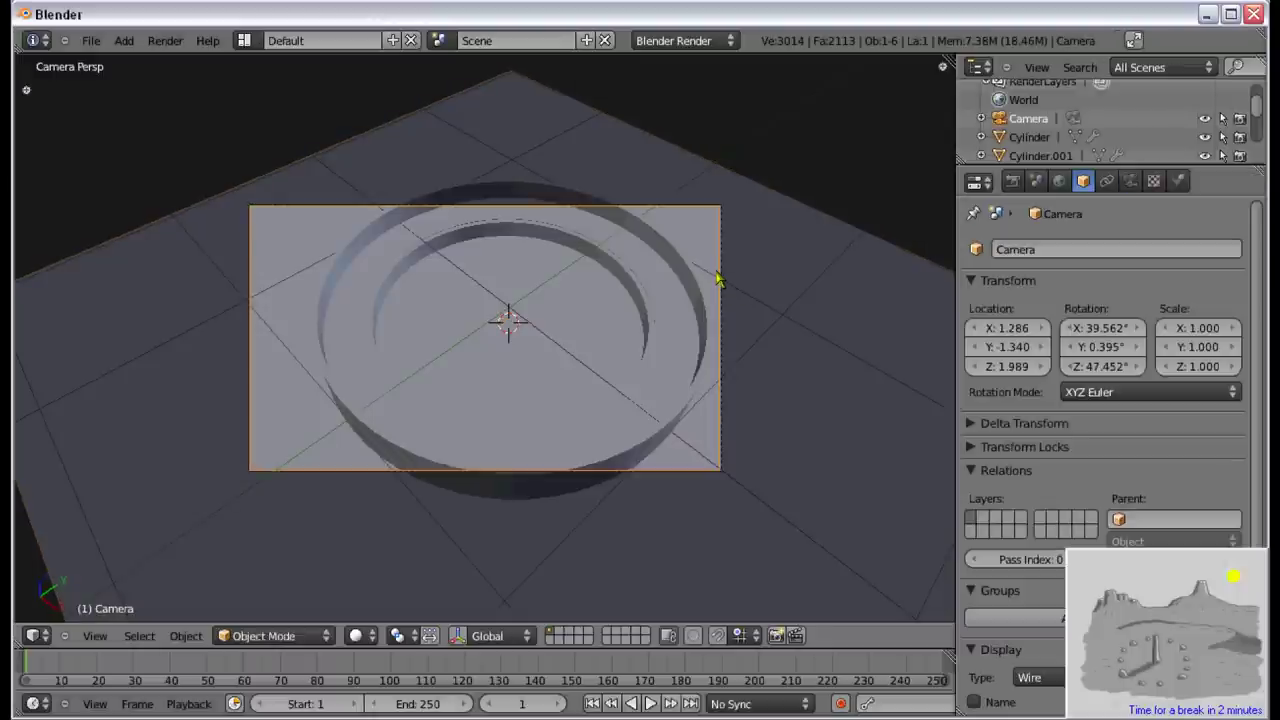
key(g)
click(732, 281)
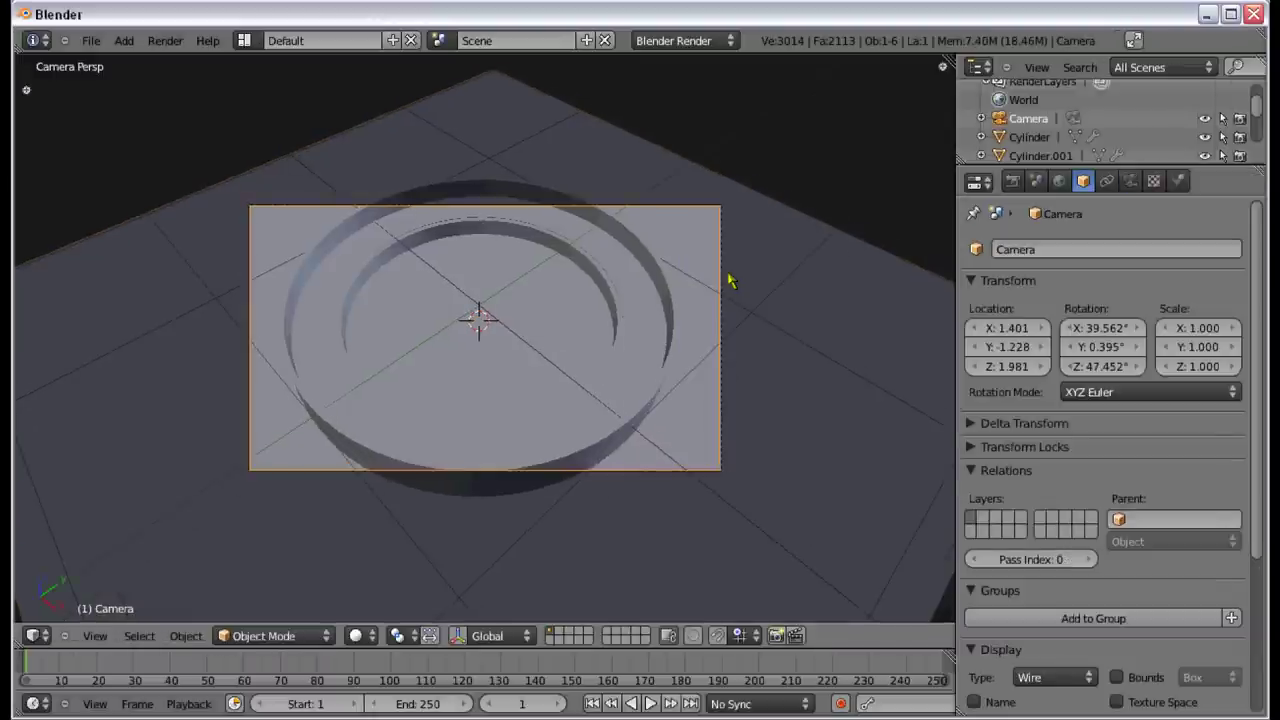
Step: Shift the camera along the global axes to about X 1.610, Y -1.372, Z 2.326
key(g)
key(z)
key(Escape)
key(g)
key(z)
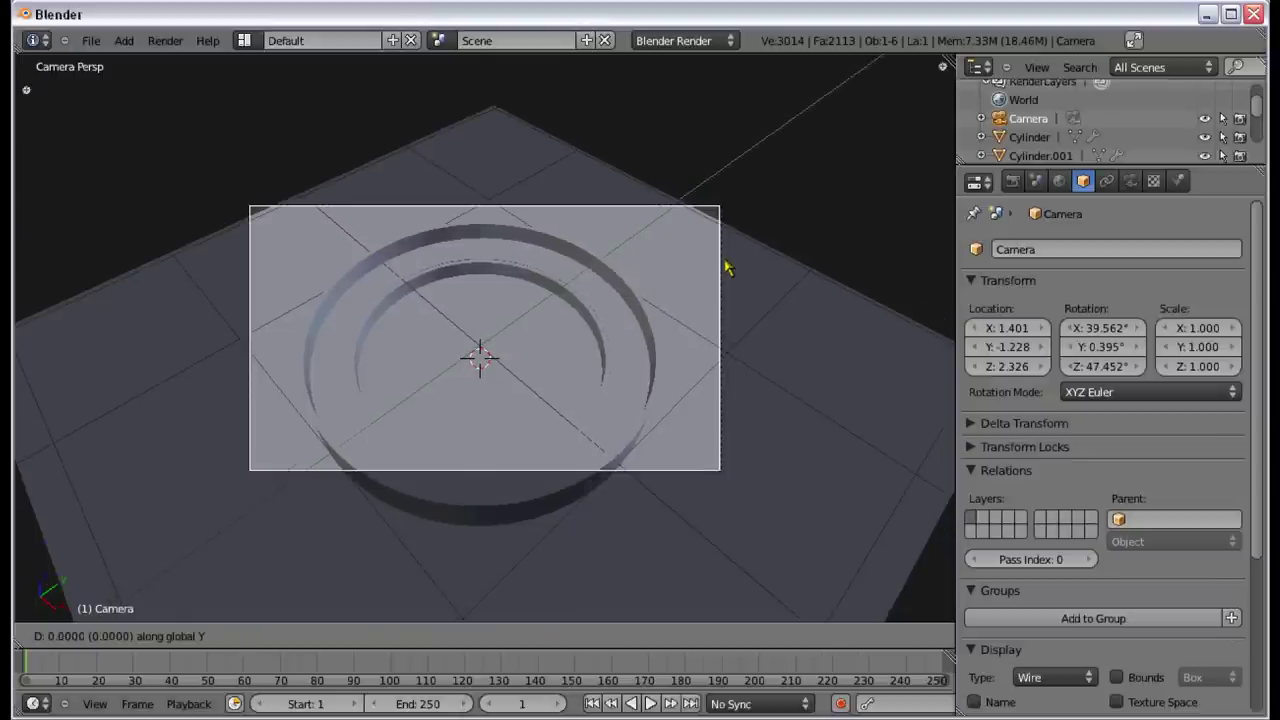
click(720, 277)
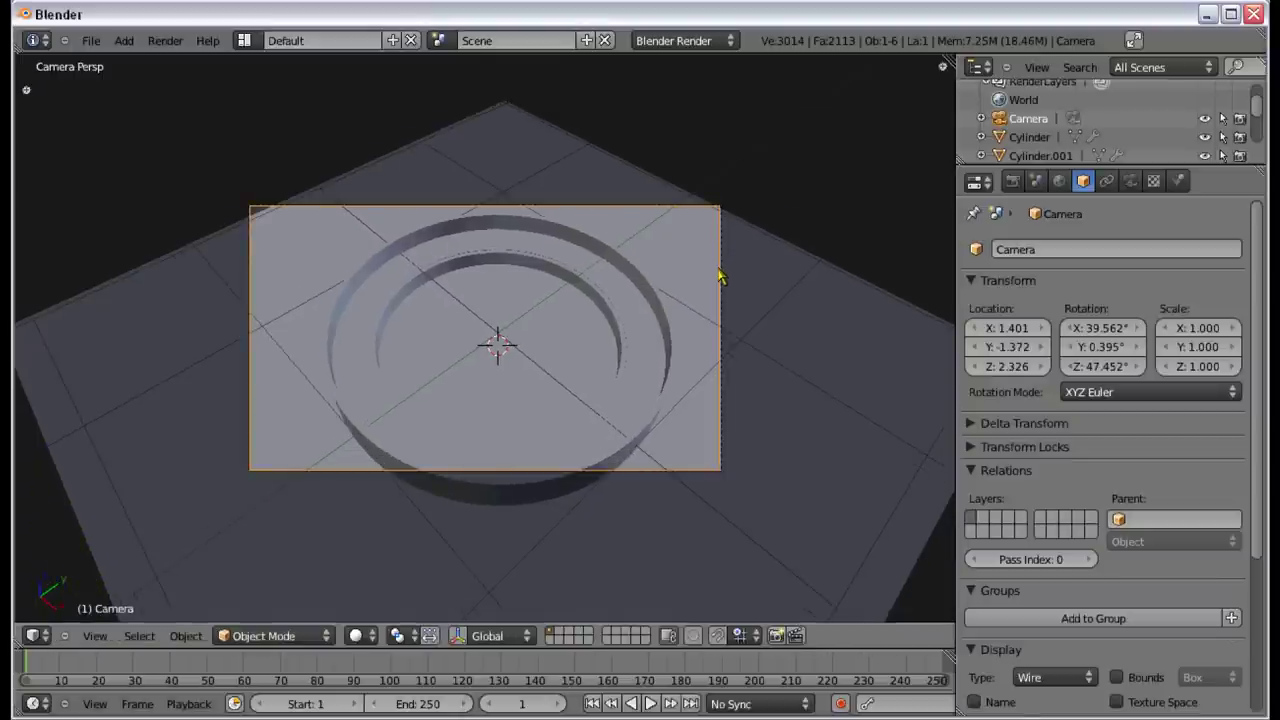
key(g)
key(x)
click(722, 290)
Step: Pull the camera back in right side view to about Y -1.729, Z 2.836 and recentre the compass in the camera frame
key(KP_3)
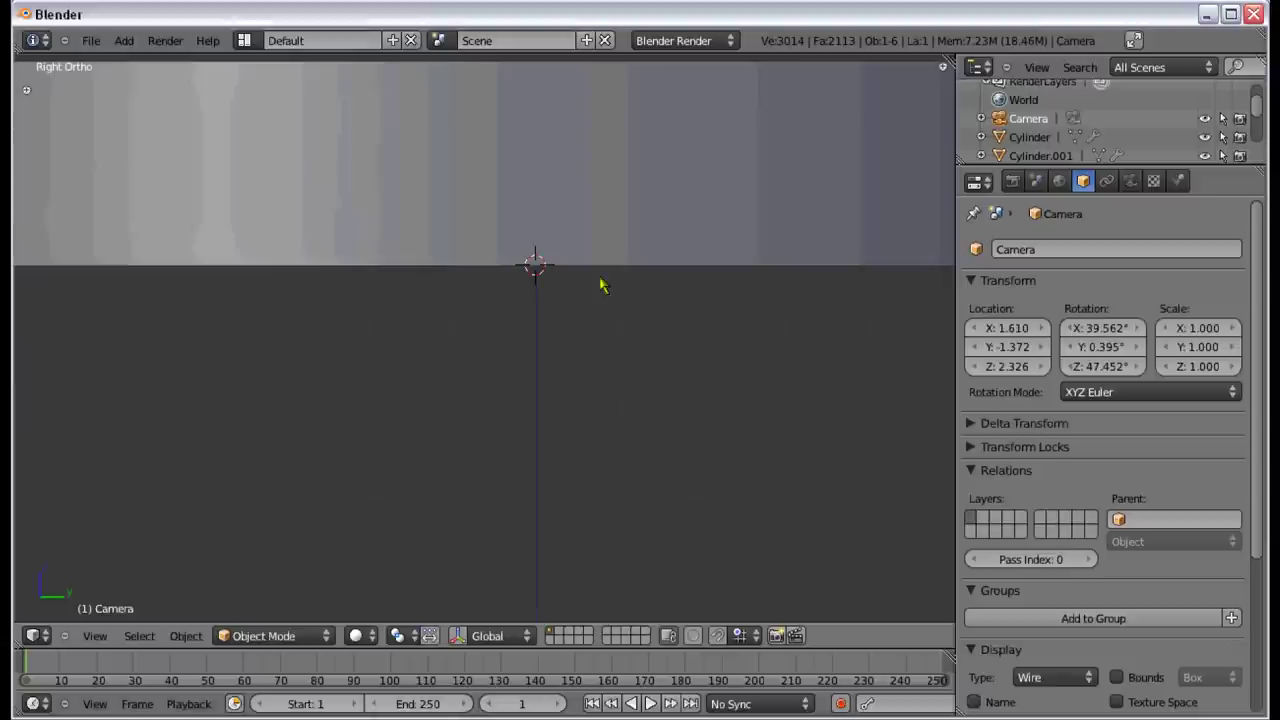
key(z)
scroll(560, 266, down, 10)
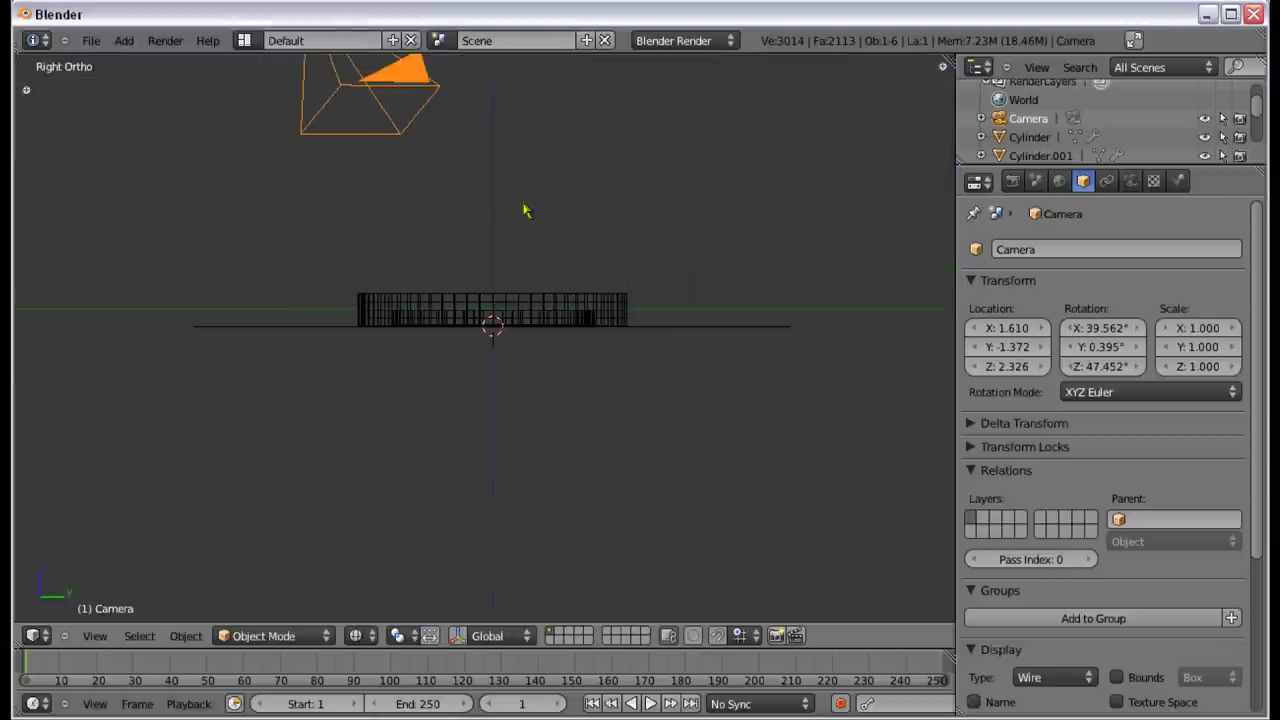
key(g)
click(651, 294)
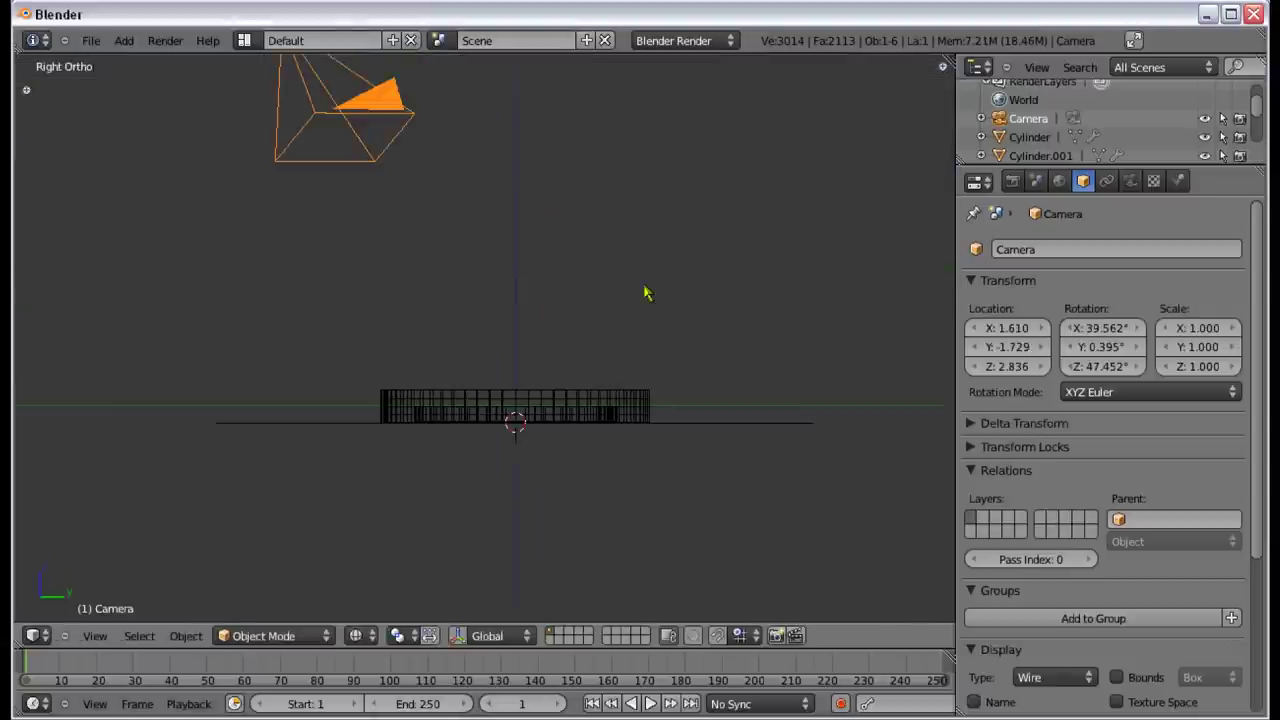
key(KP_0)
key(z)
key(g)
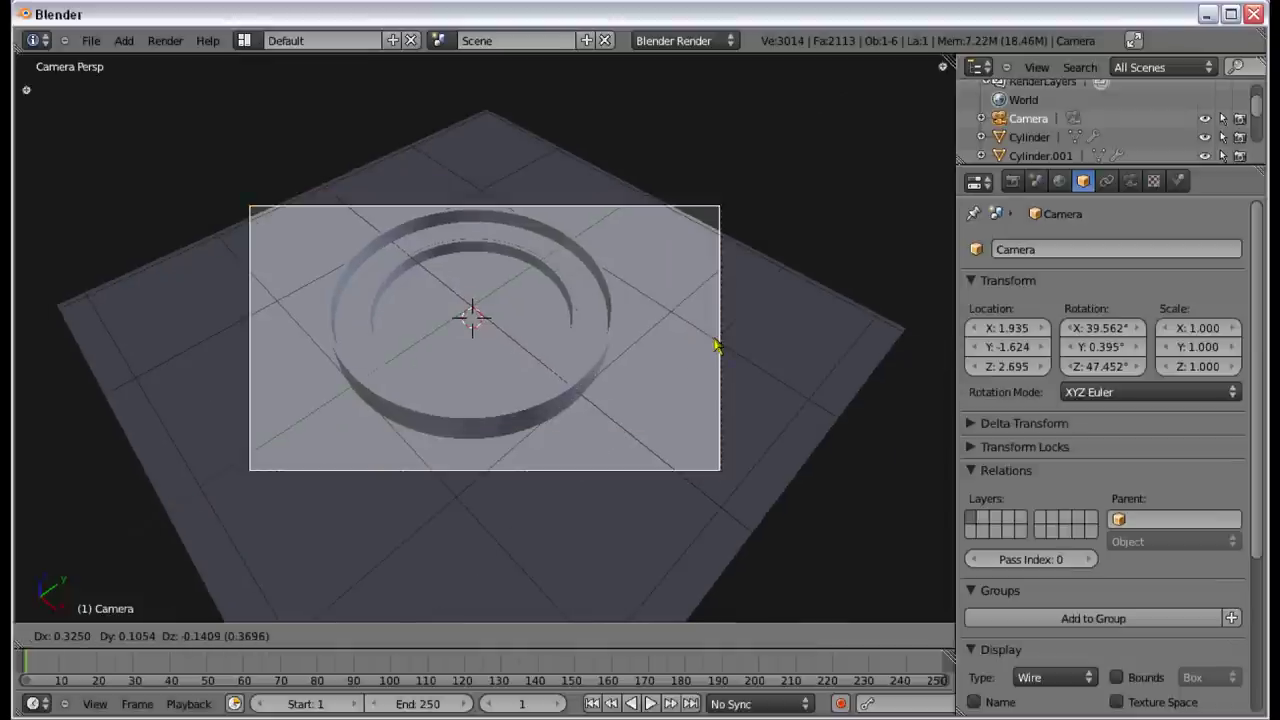
click(843, 334)
Step: Scale up the ground plane so it extends well past the camera frame, and render the camera view
right_click(843, 334)
key(s)
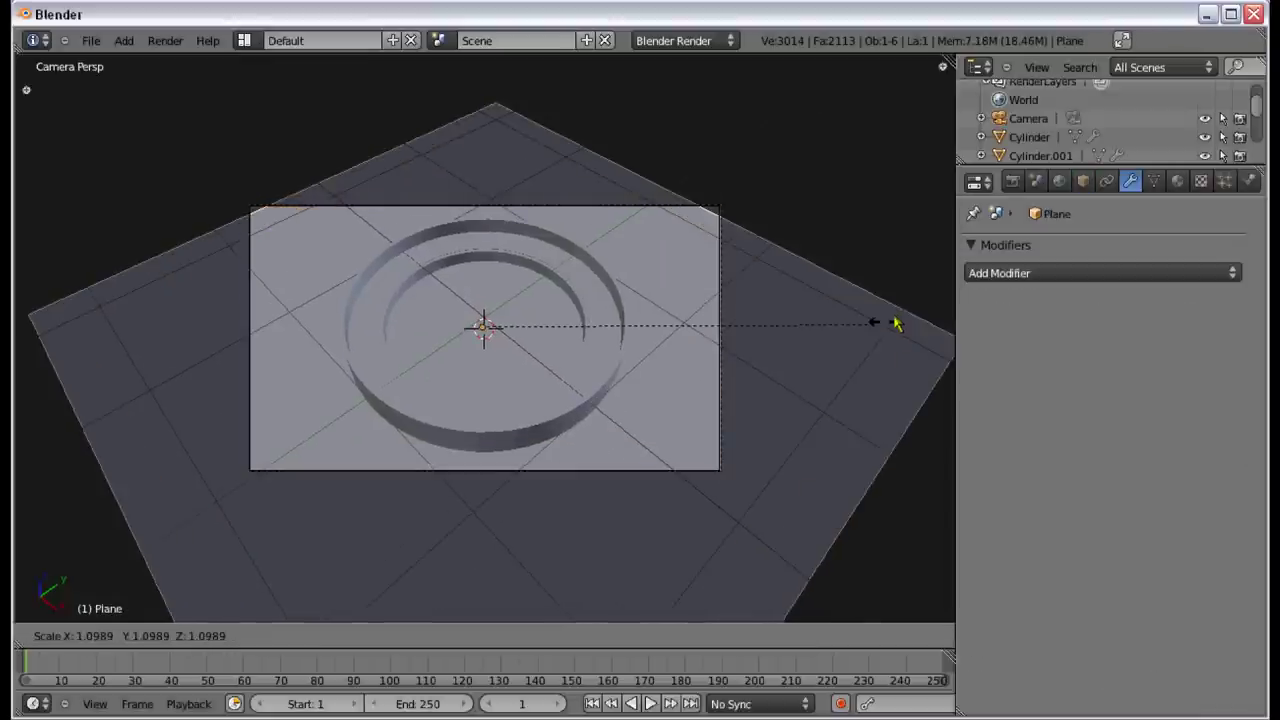
click(926, 310)
key(s)
right_click(852, 336)
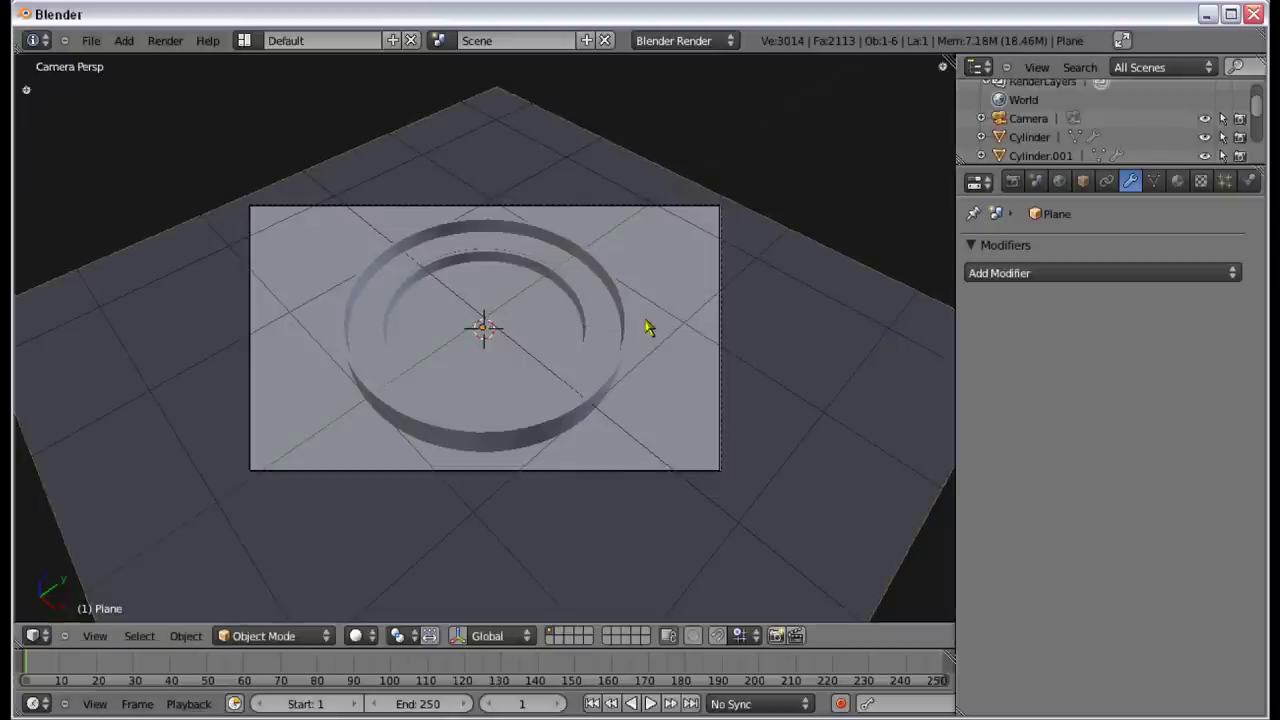
key(F12)
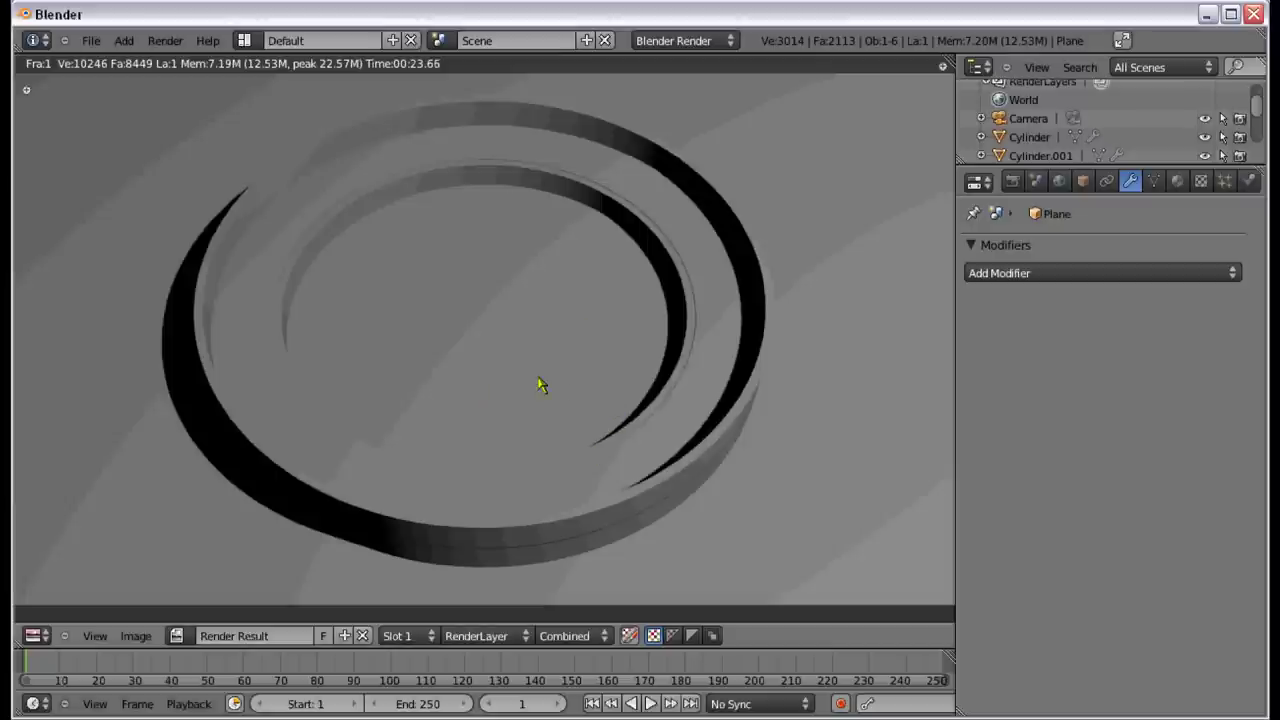
key(Escape)
Step: Select the compass ring object and add a new material to it
right_click(604, 393)
key(z)
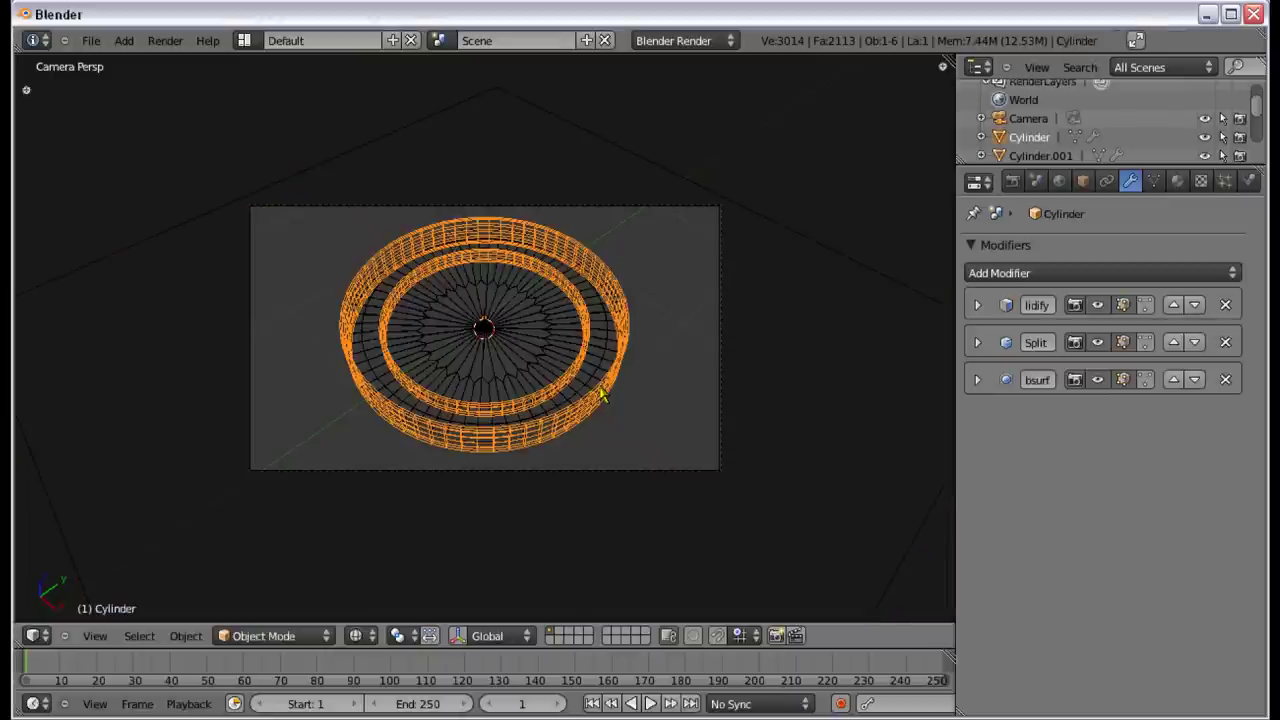
key(KP_7)
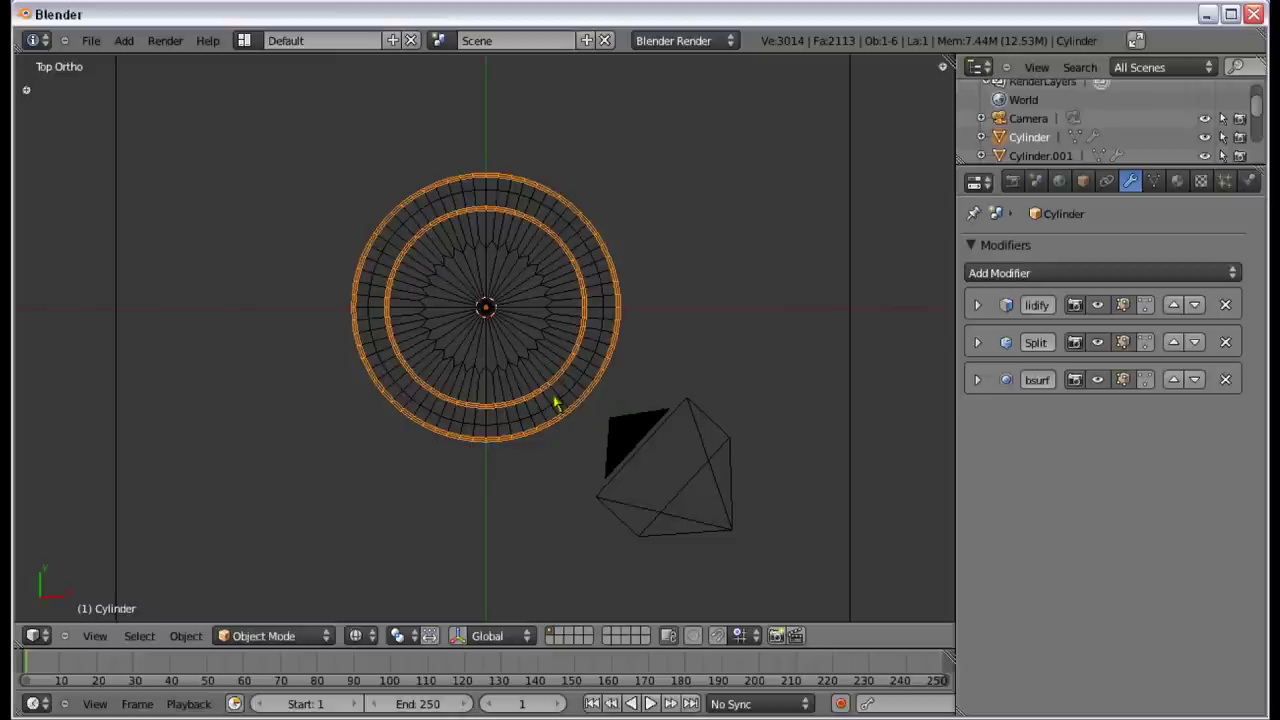
click(1176, 181)
click(1097, 313)
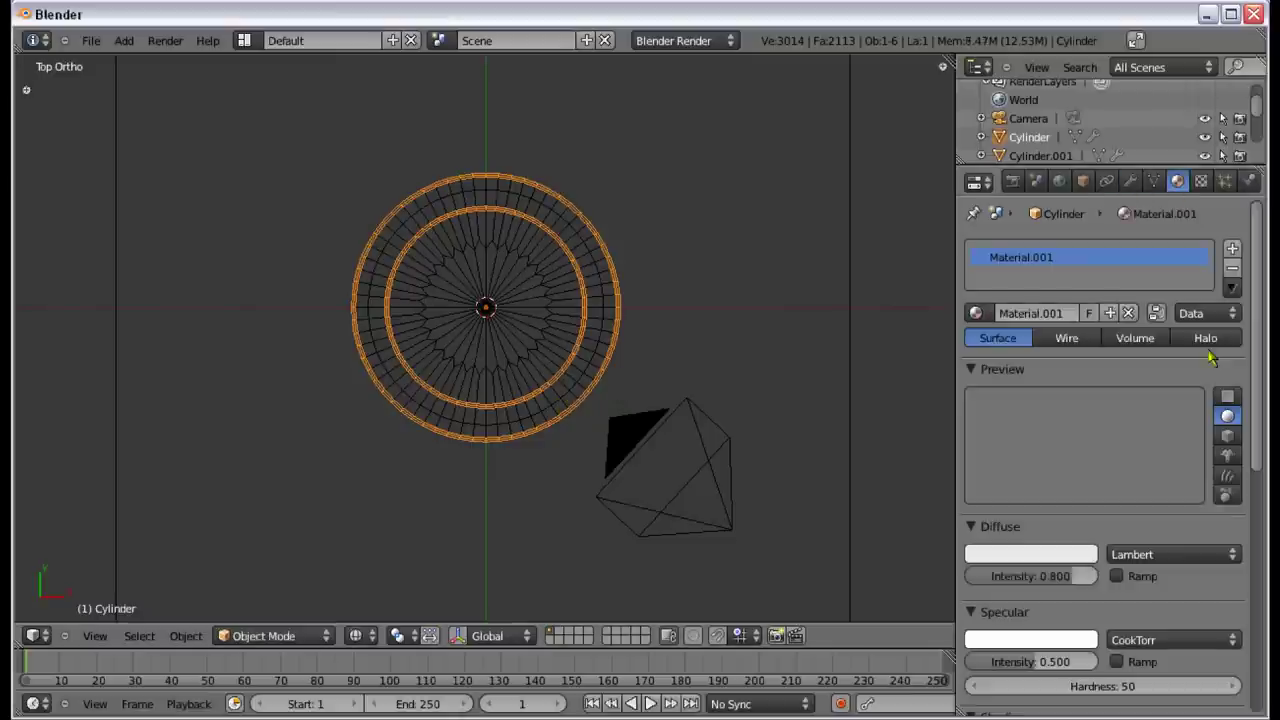
Step: Enable Mirror on the ring's material and set Reflectivity to 0.5
scroll(1256, 322, down, 5)
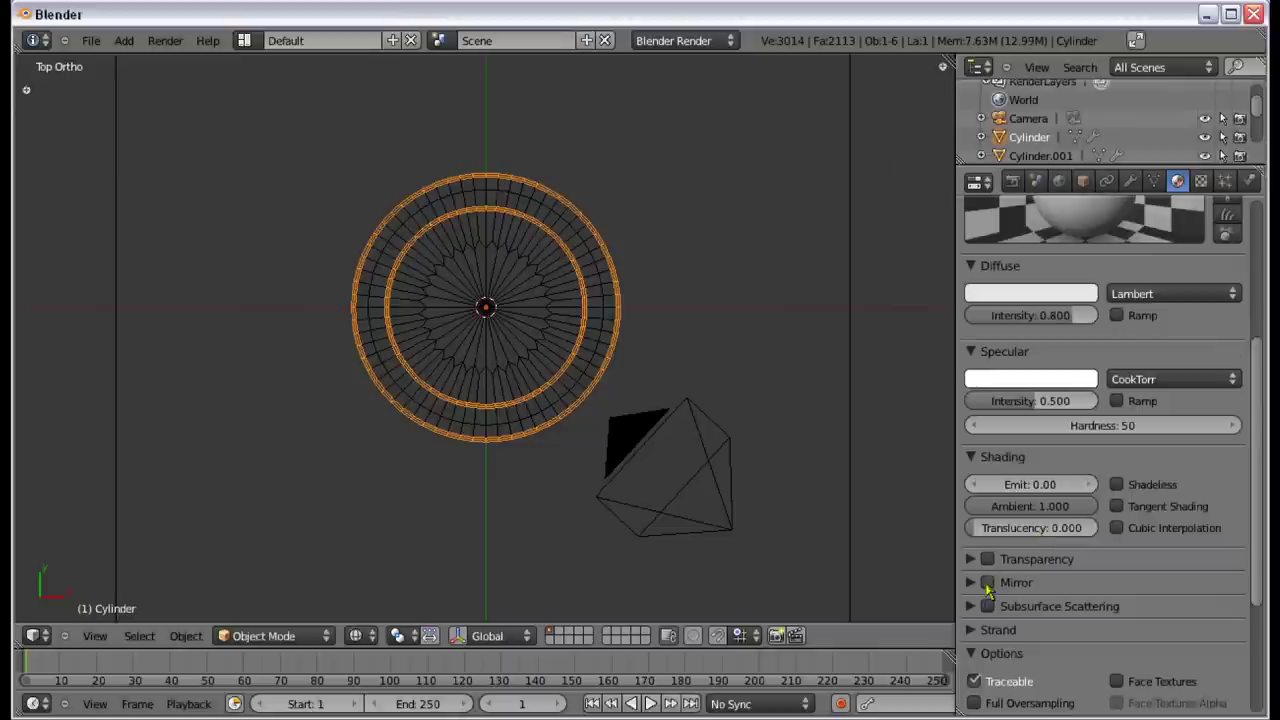
click(987, 584)
click(1021, 605)
text(.5)
key(Return)
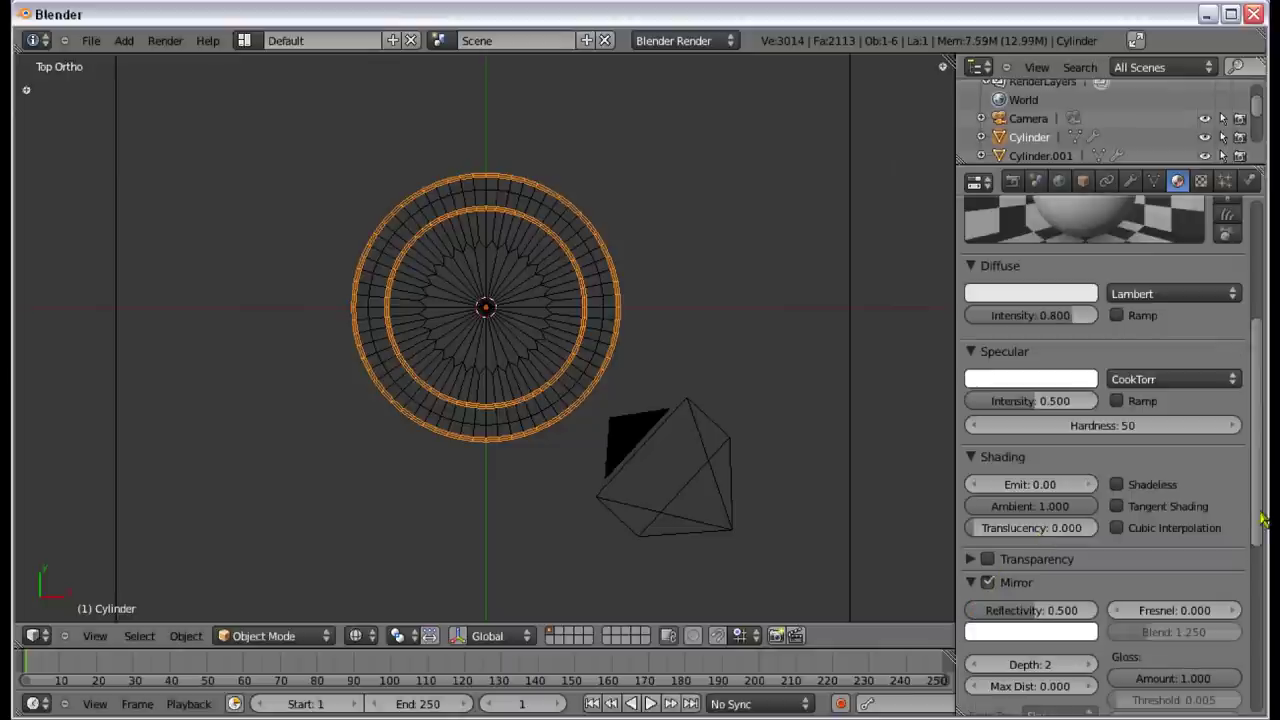
Step: Darken the ring material's diffuse colour to a dark grey
scroll(1257, 483, up, 5)
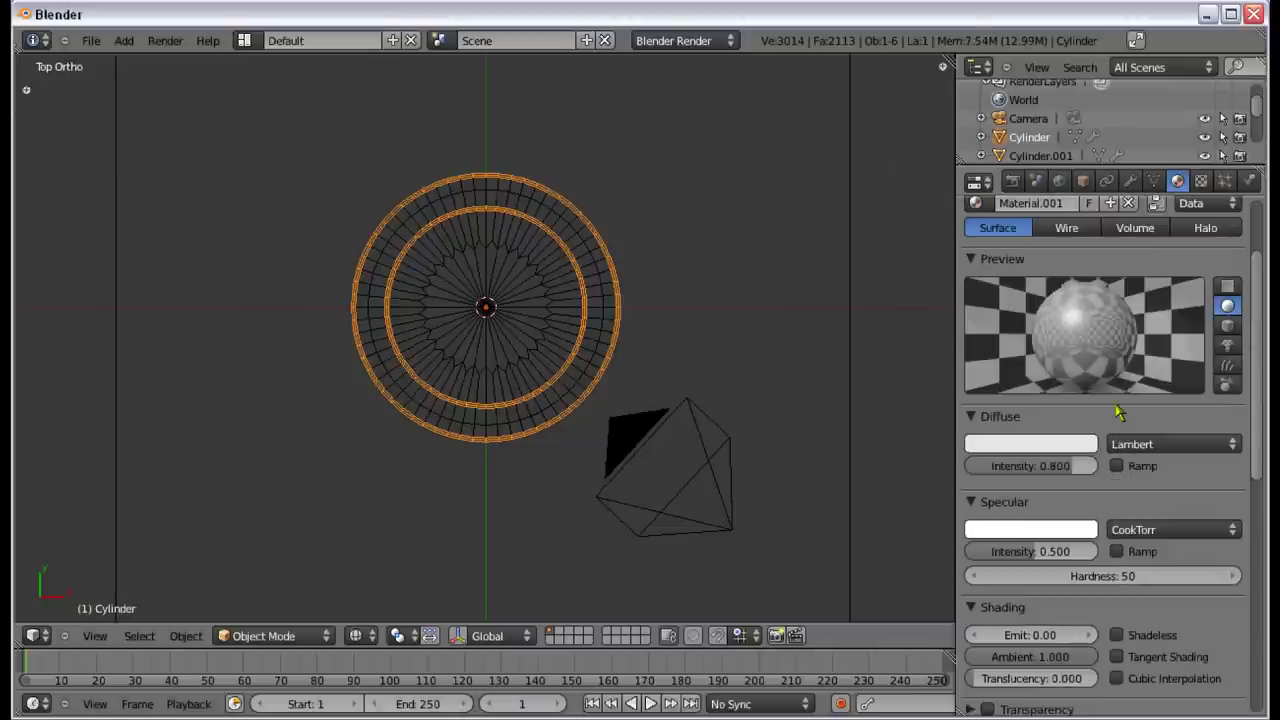
click(1074, 446)
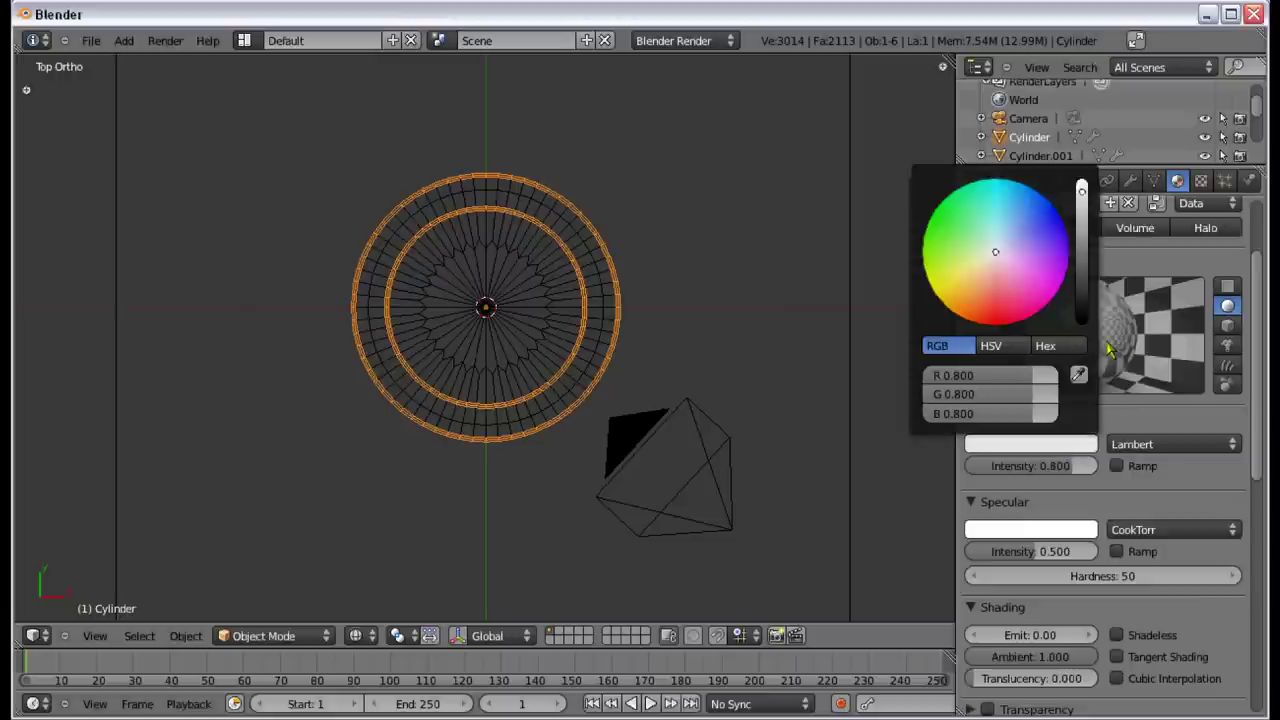
click(1082, 446)
click(1083, 297)
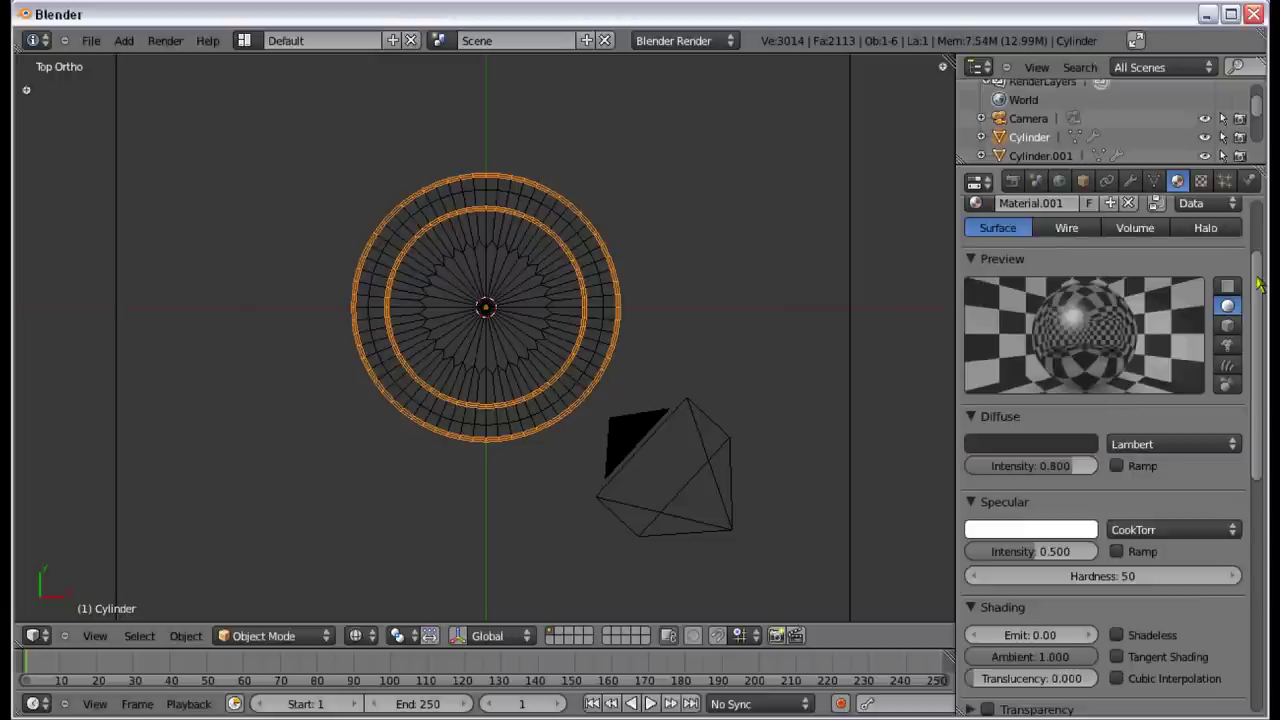
Step: Rename the ring's material as Shiny Outside
drag(1259, 285, 1259, 245)
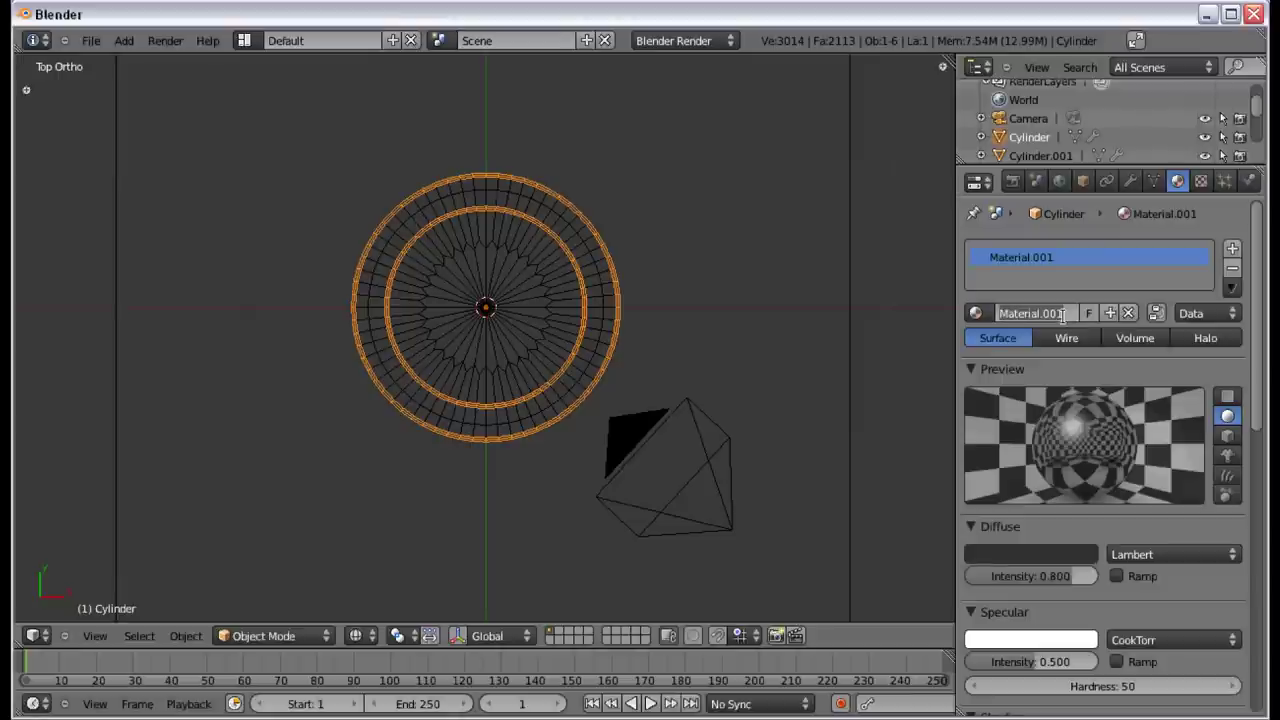
click(1063, 316)
text(Shiny O)
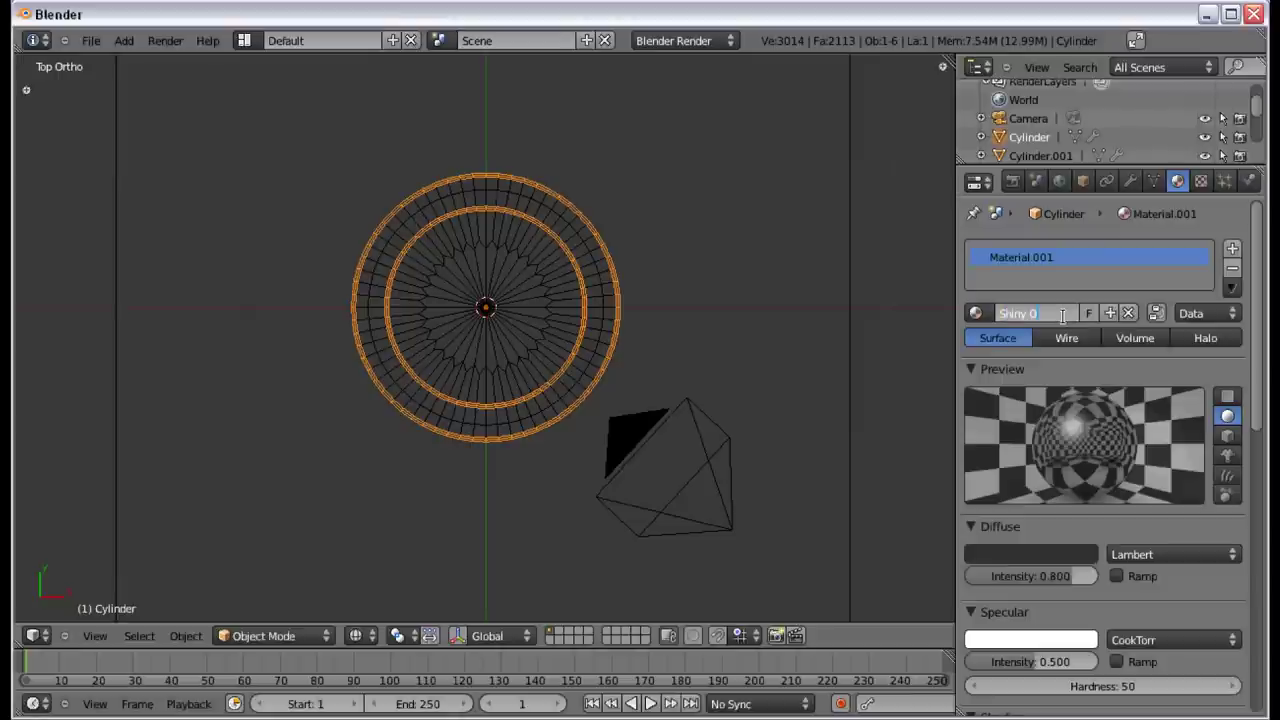
text(utside)
key(Return)
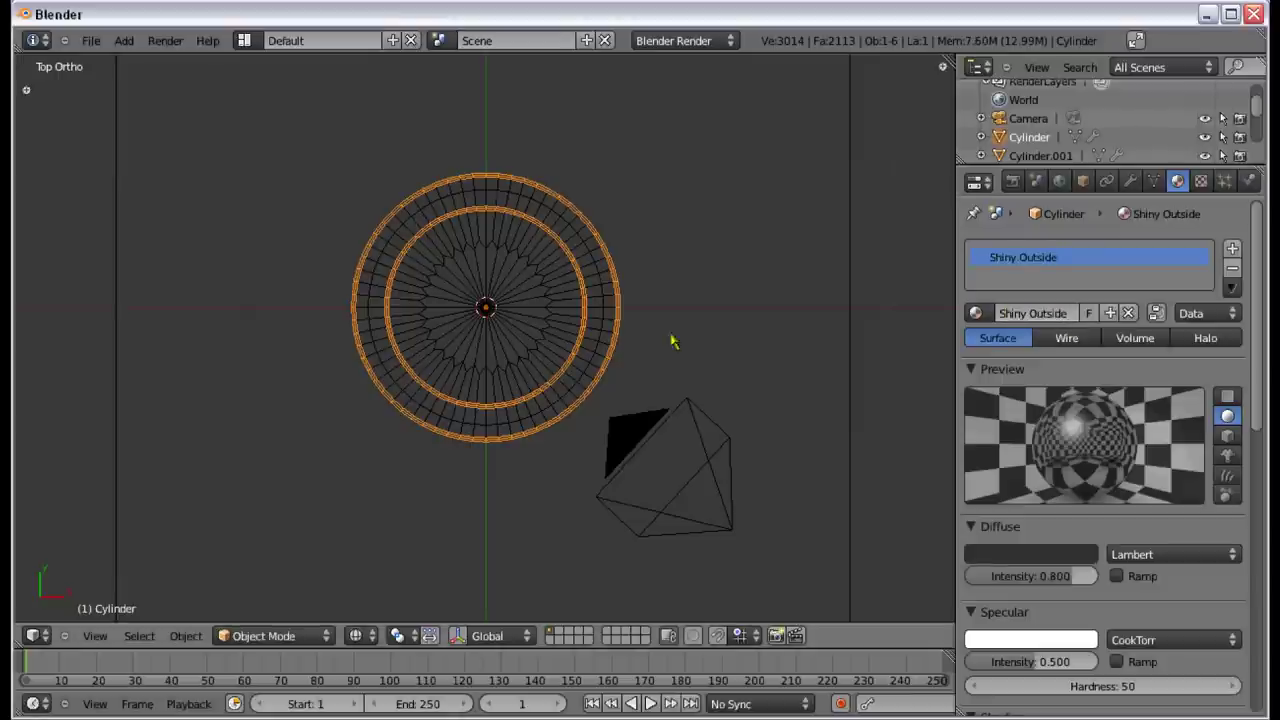
Step: Select the ledge object and examine it from several angles in solid display and in edit mode
middle_drag(671, 343, 528, 448)
scroll(540, 520, up, 3)
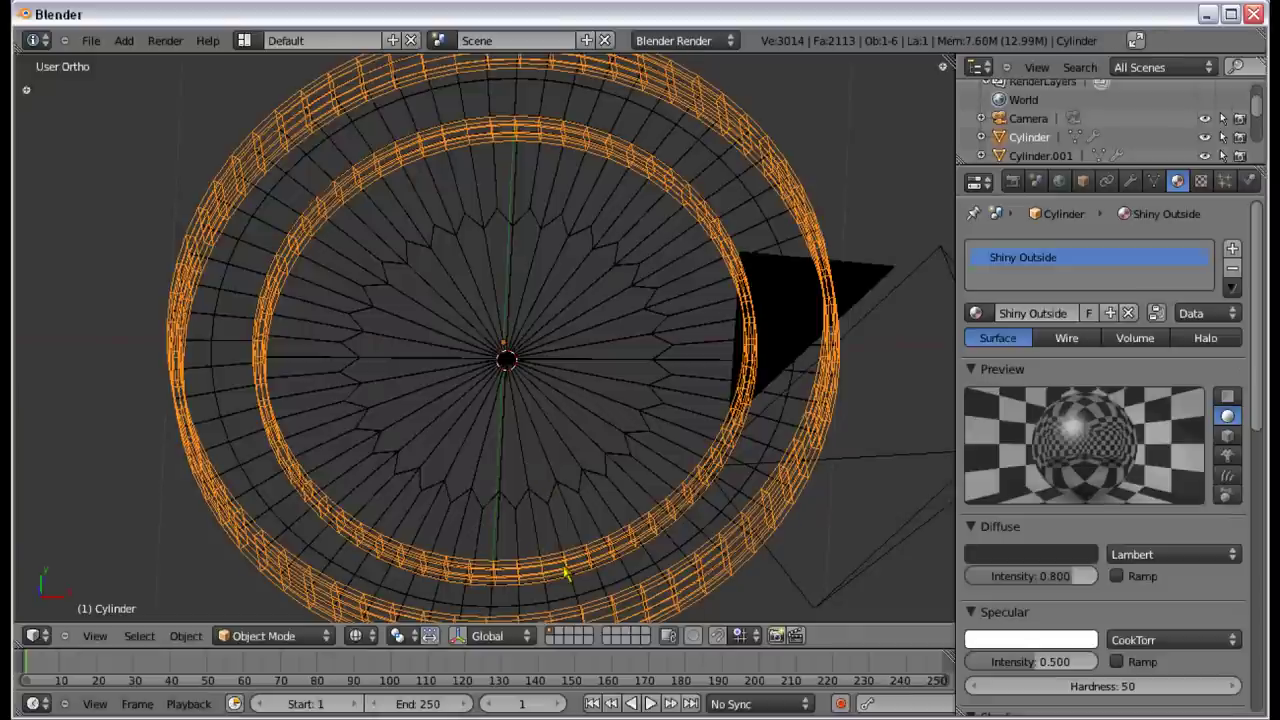
right_click(612, 582)
right_click(630, 586)
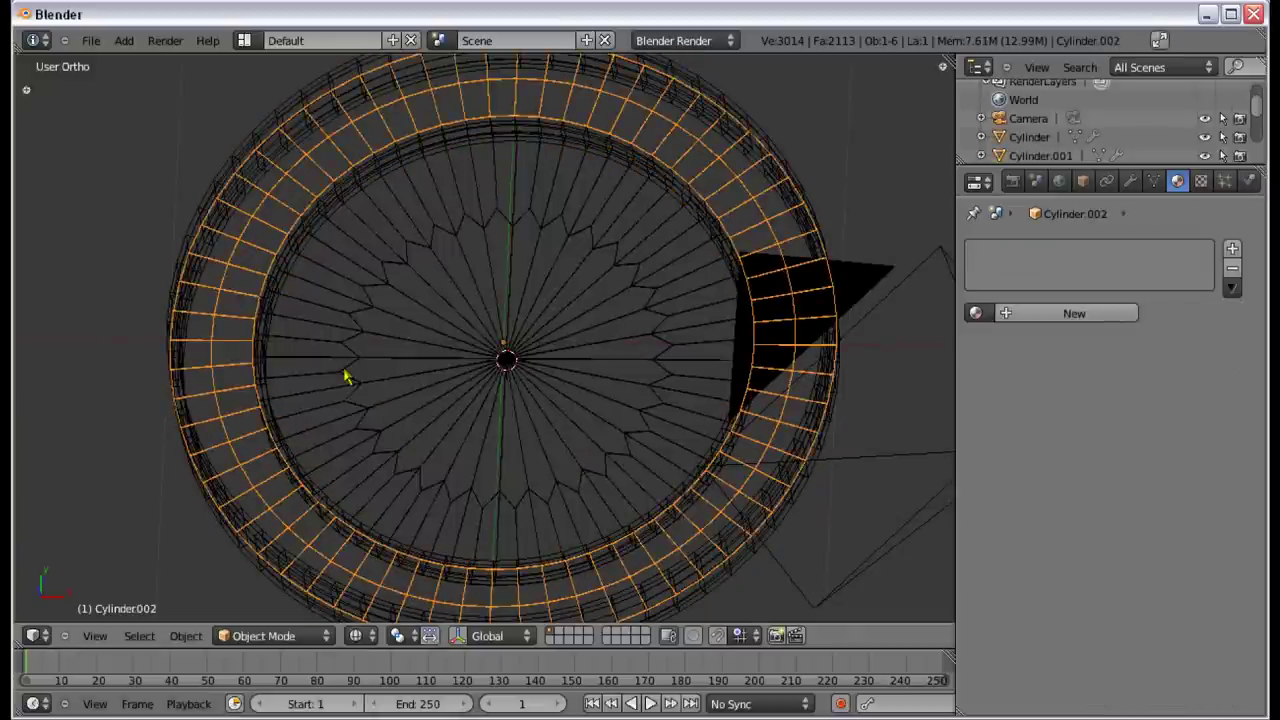
middle_drag(349, 374, 349, 257)
key(z)
middle_drag(487, 418, 411, 434)
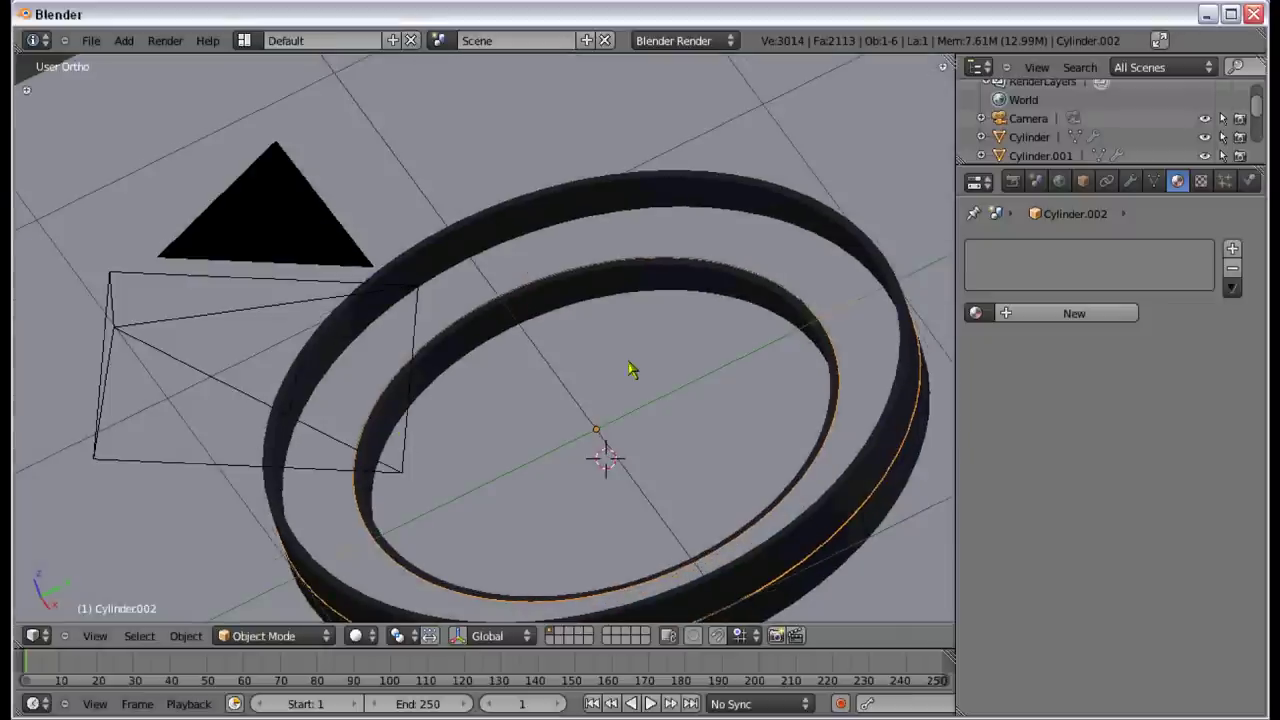
middle_drag(634, 369, 671, 363)
key(Tab)
scroll(714, 306, up, 2)
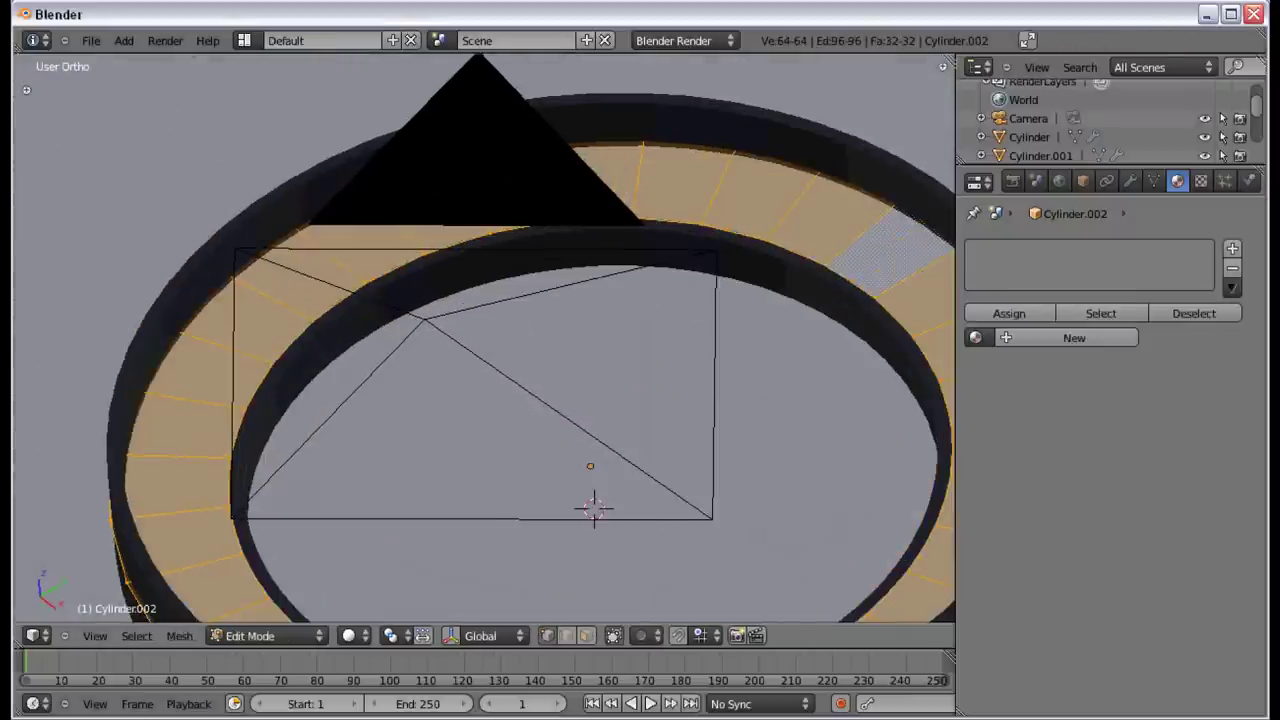
key(Tab)
Step: Select the inner wall faces of the outer ring and separate them into their own object
right_click(789, 274)
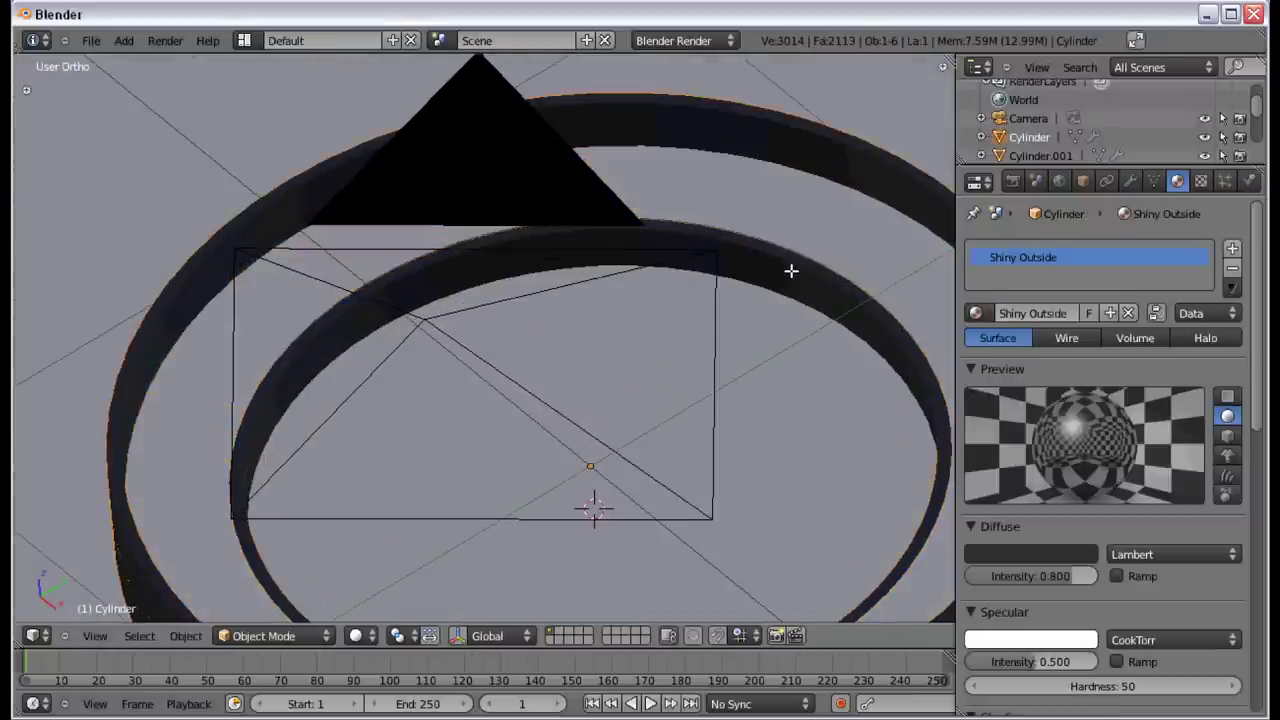
key(Tab)
alt+right_click(746, 263)
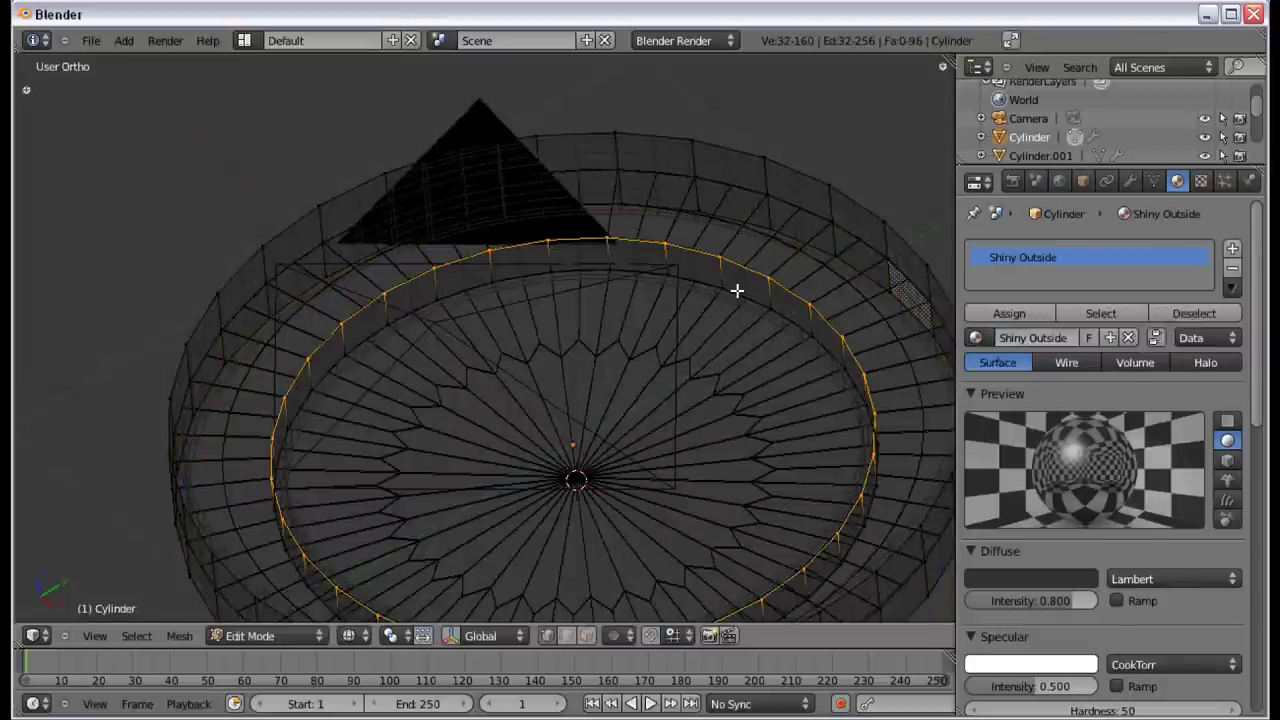
alt+shift+right_click(738, 288)
key(p)
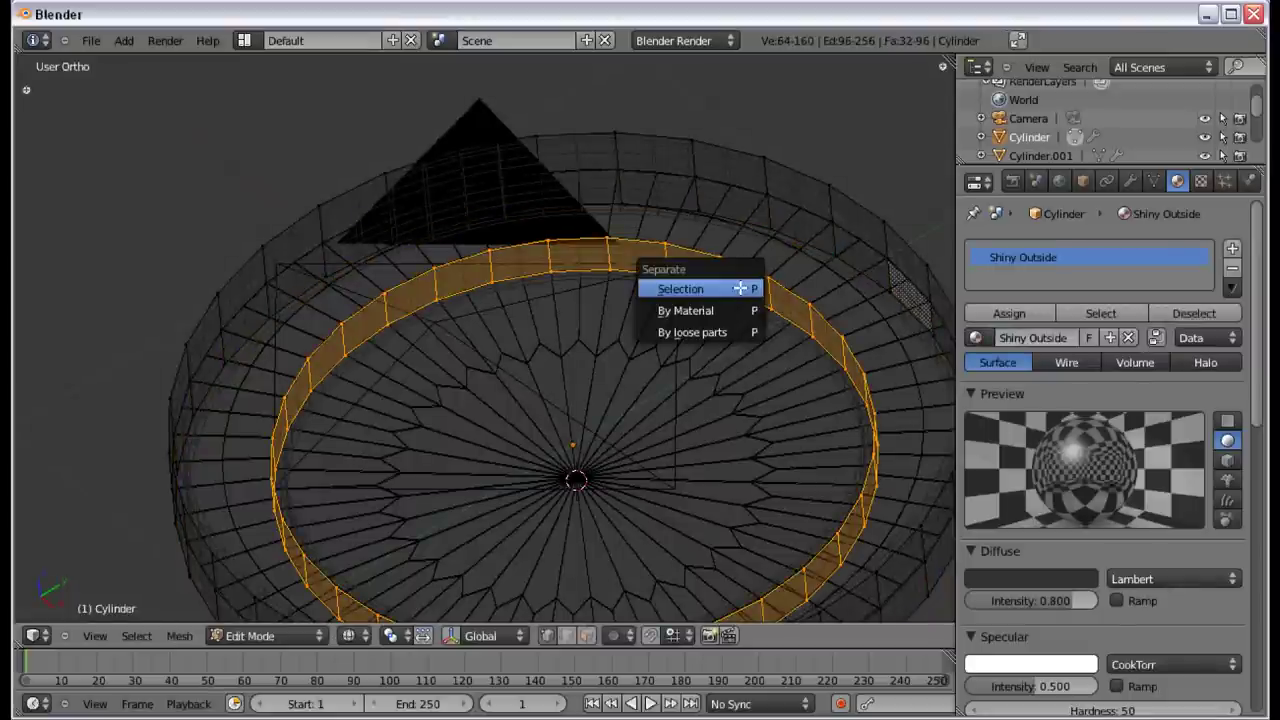
click(740, 288)
key(Tab)
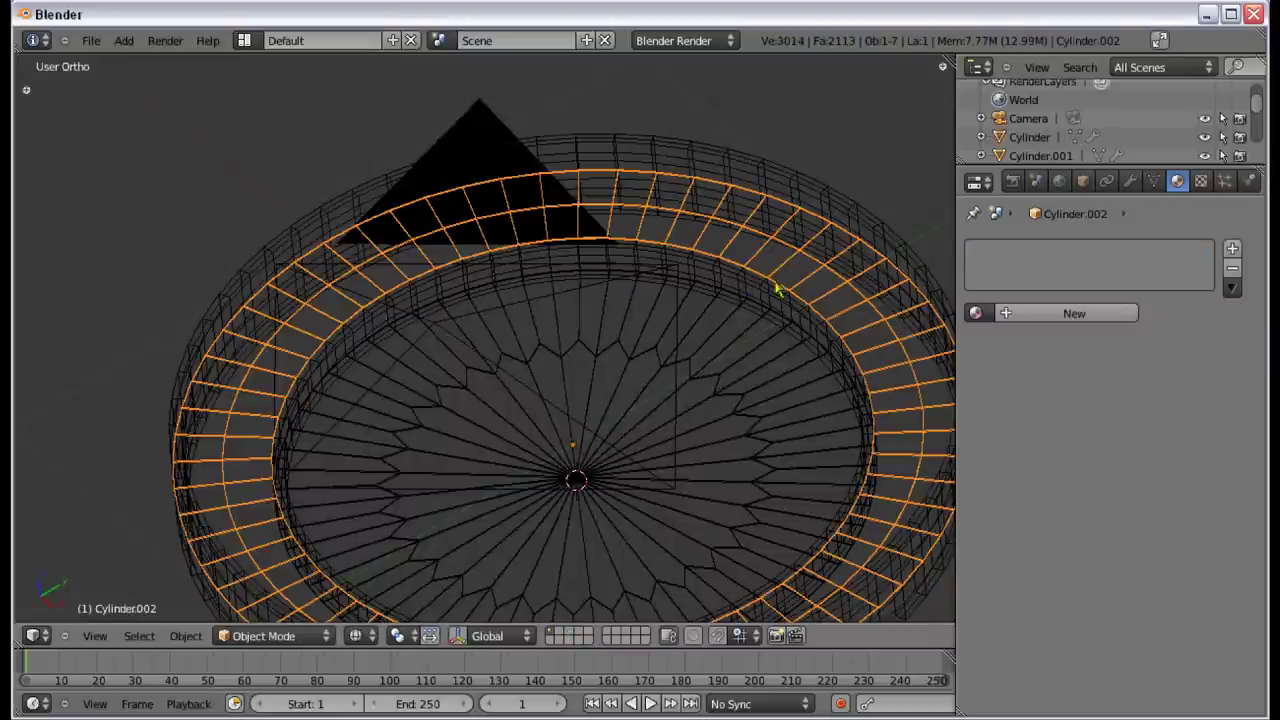
Step: Join the ledge object and the separated inner wall into one object
right_click(761, 288)
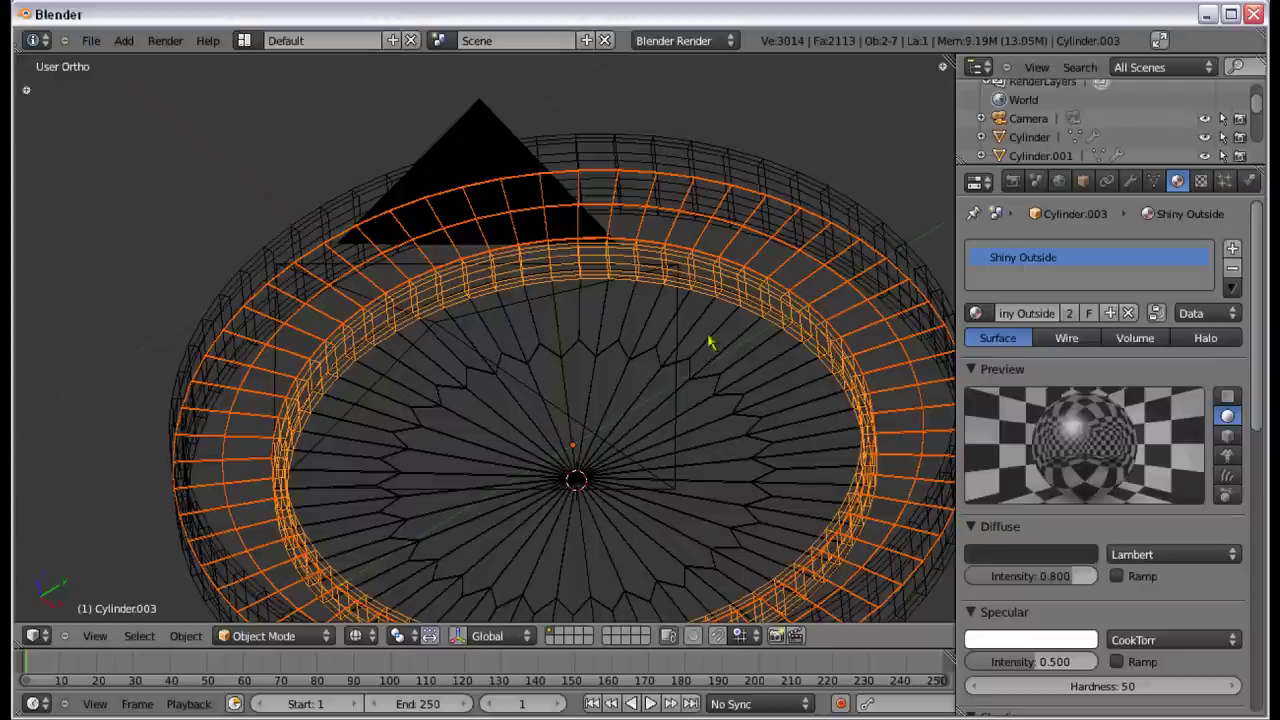
middle_drag(708, 342, 672, 375)
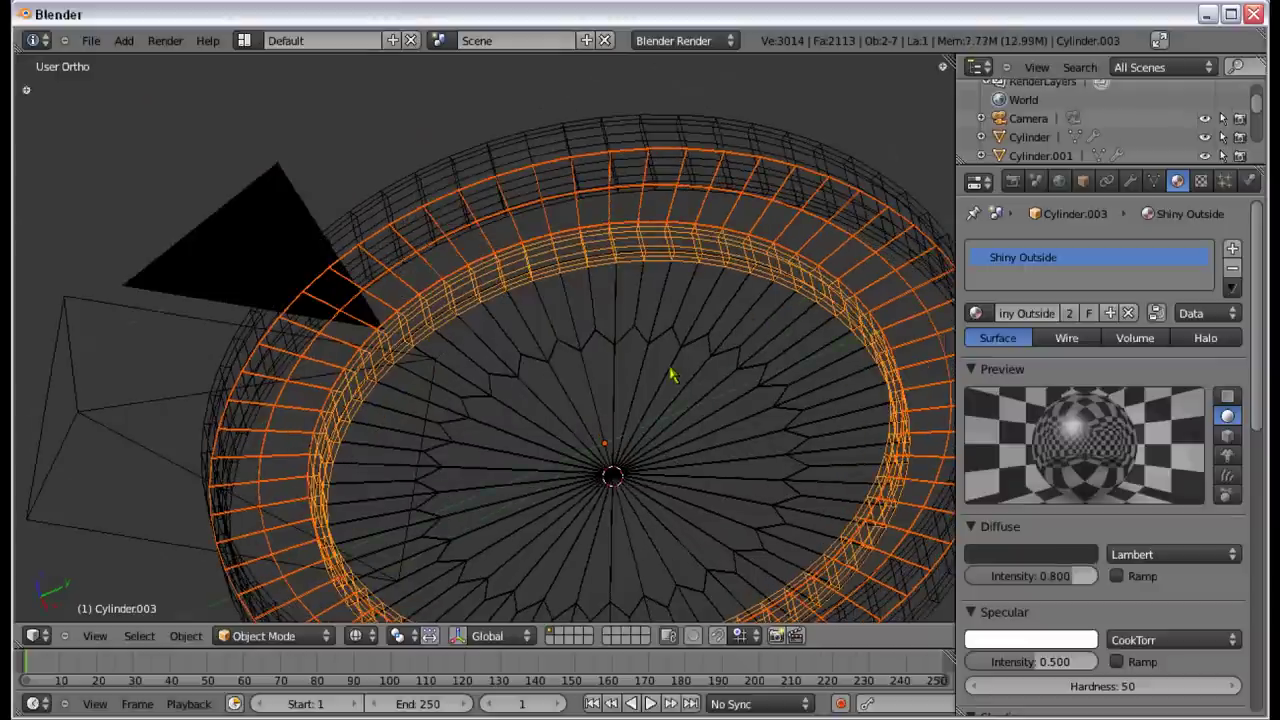
key(ctrl+j)
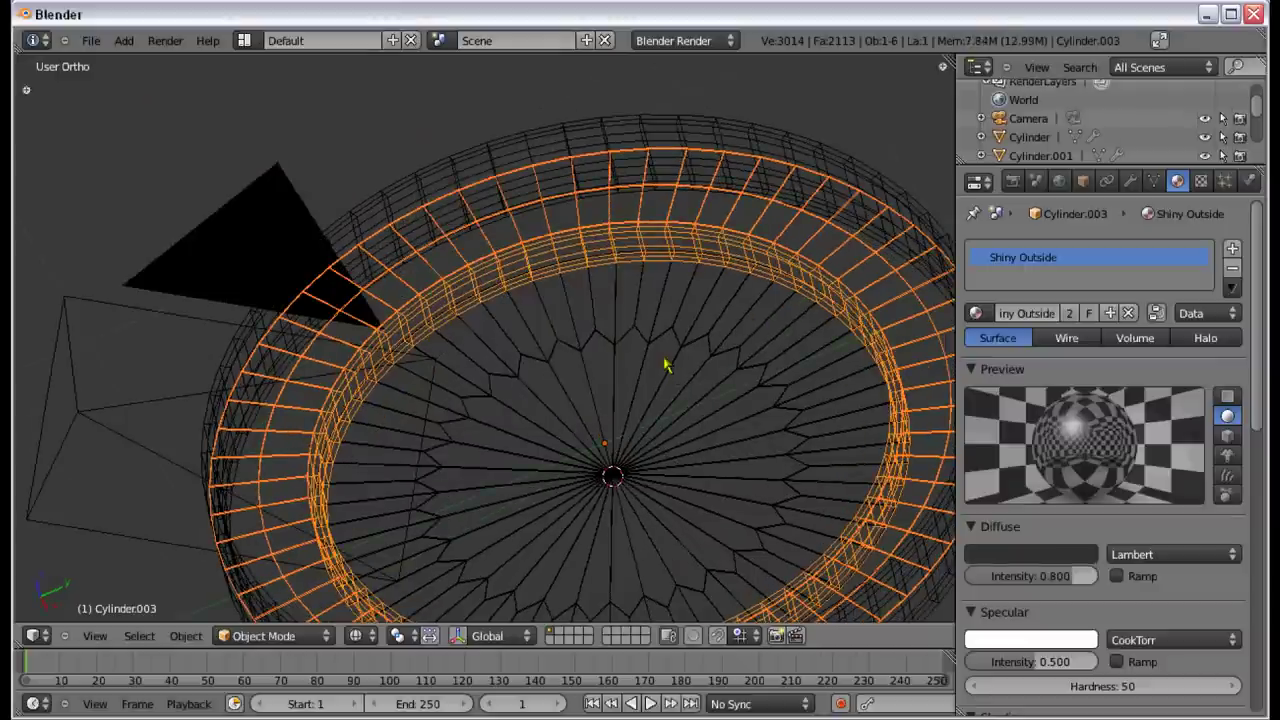
middle_drag(665, 366, 772, 298)
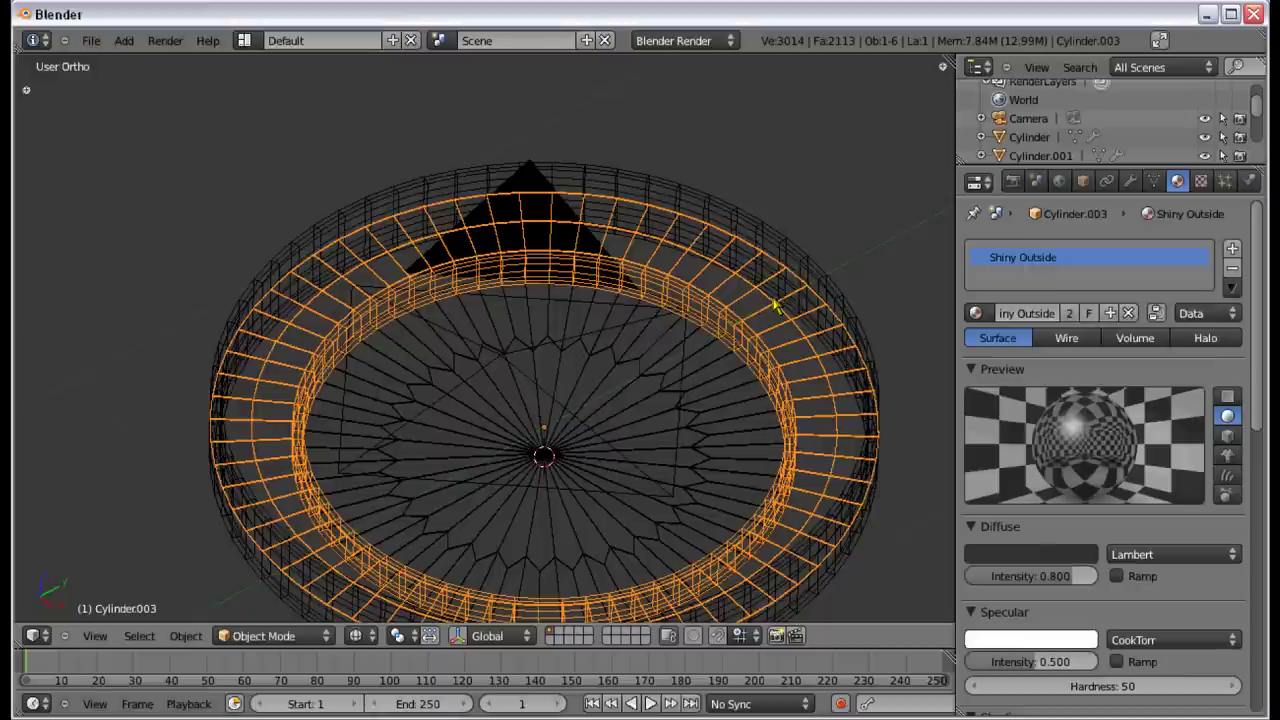
Step: Remove the Solidify modifier from the joined ledge object and from the compass's base disc
click(1131, 182)
click(1226, 305)
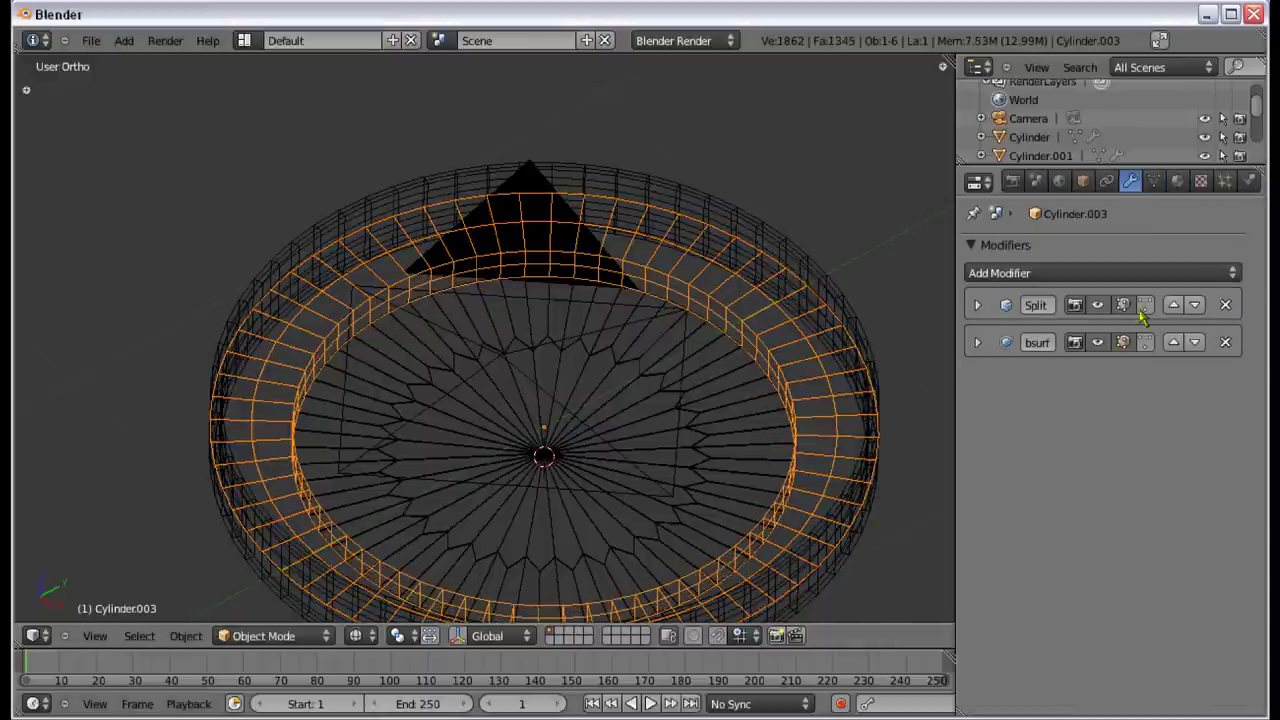
right_click(711, 380)
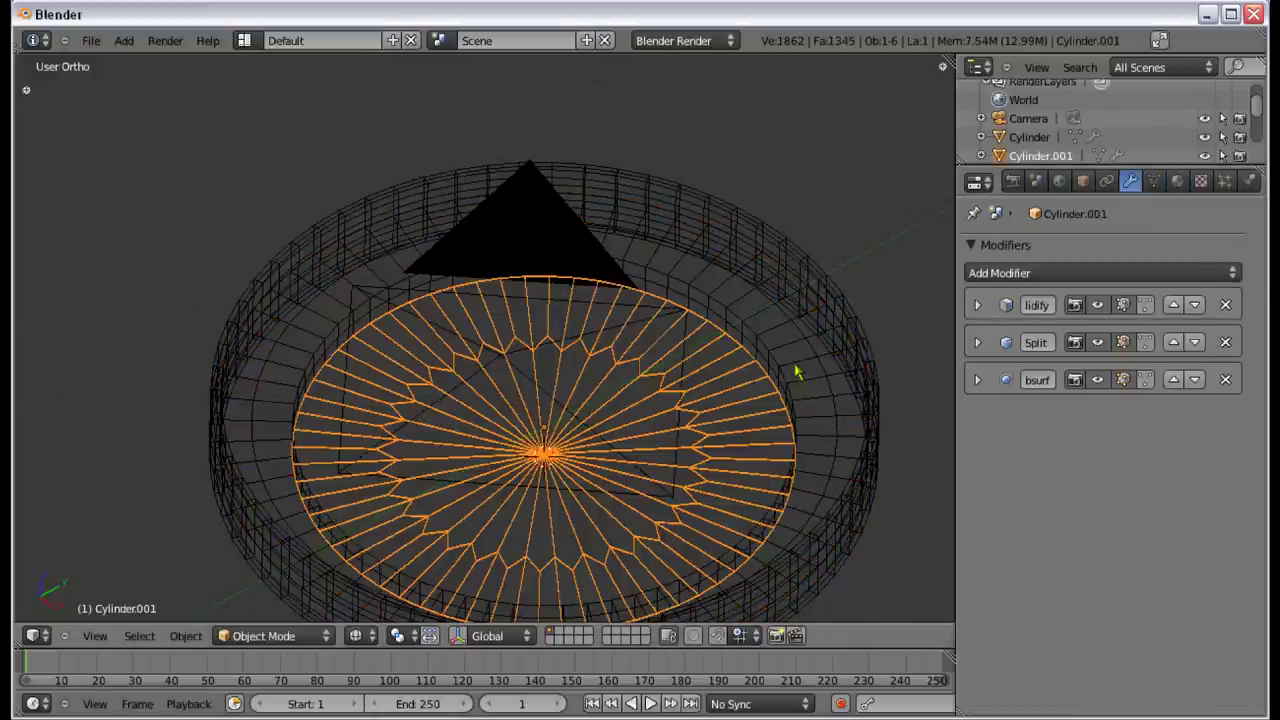
click(1228, 308)
Step: Examine the outer ring and the joined ledge from several angles in solid and wireframe display
mouse_move(651, 334)
middle_down()
mouse_move(763, 286)
mouse_move(726, 265)
middle_up()
key(z)
right_click(755, 252)
right_click(766, 246)
key(z)
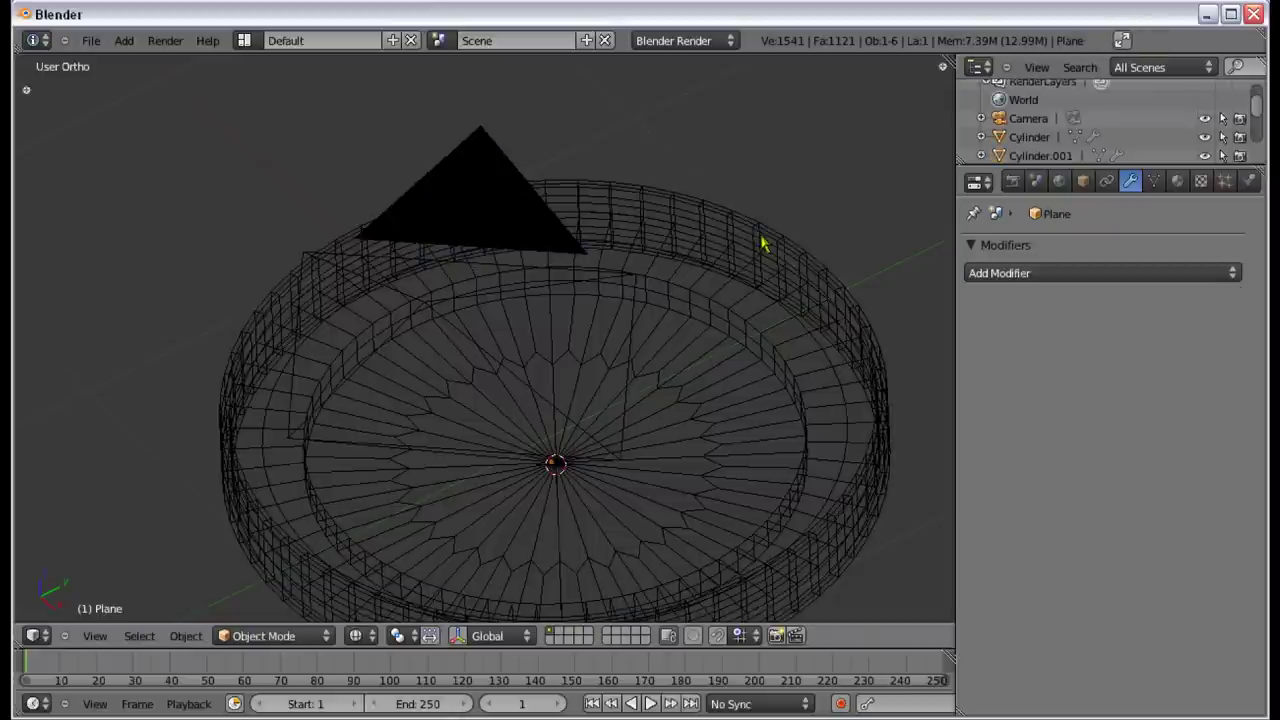
right_click(815, 288)
mouse_move(815, 288)
middle_down()
mouse_move(651, 373)
mouse_move(709, 349)
mouse_move(651, 334)
mouse_move(674, 349)
mouse_move(632, 352)
mouse_move(646, 357)
mouse_move(571, 266)
middle_up()
key(z)
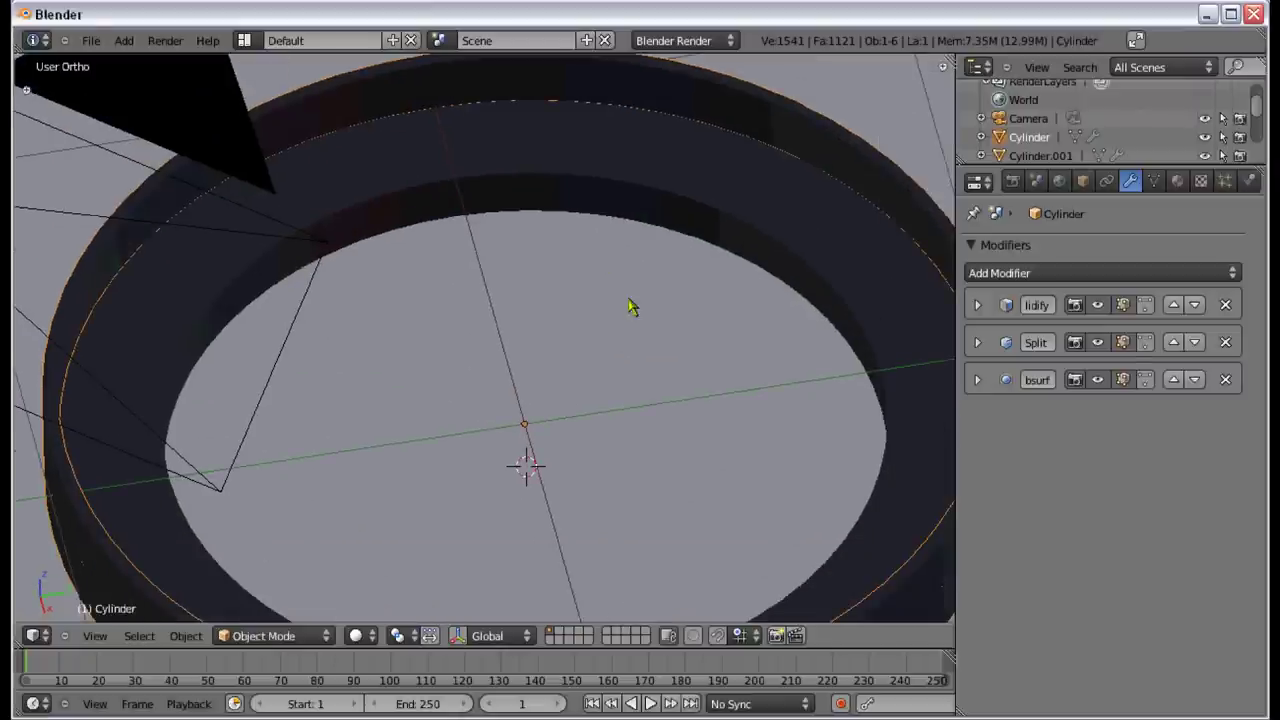
scroll(703, 289, down, 3)
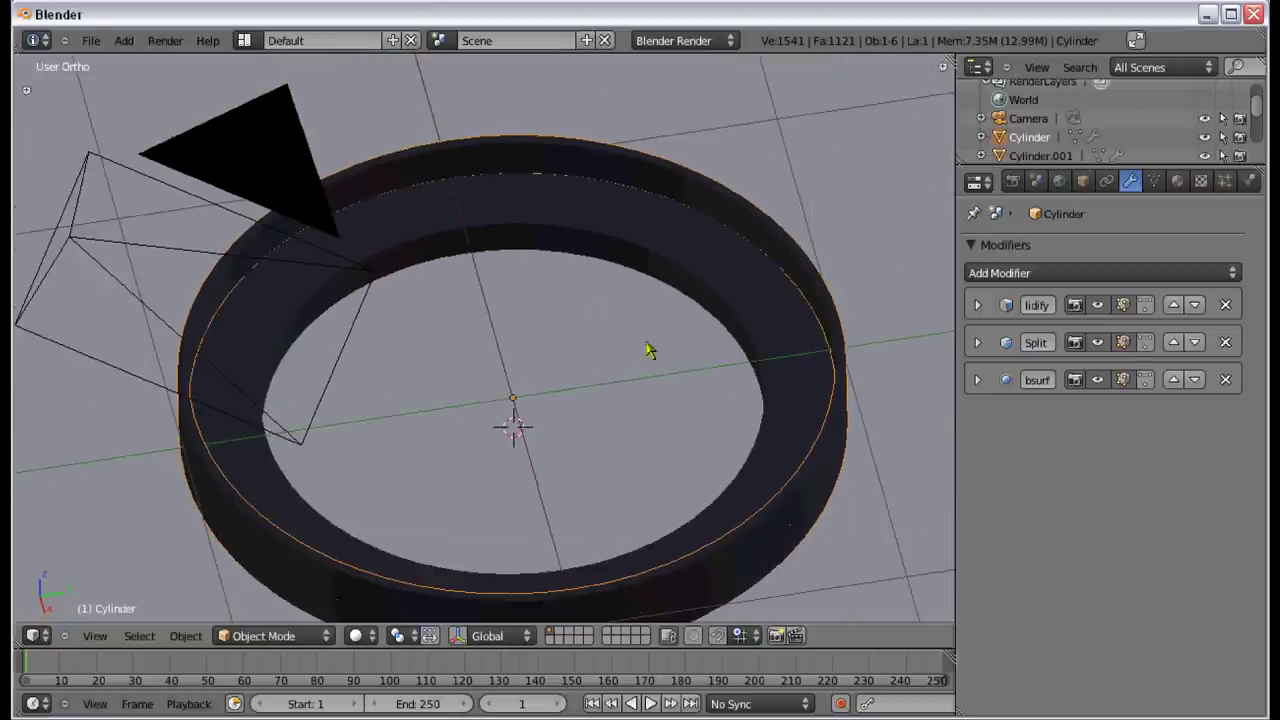
key(z)
Step: Give the joined ledge object its own copy of the Shiny Outside material and rename it InsideDull
mouse_move(643, 386)
middle_down()
mouse_move(571, 409)
mouse_move(594, 403)
mouse_move(540, 345)
mouse_move(560, 352)
middle_up()
right_click(726, 400)
right_click(831, 371)
click(1177, 180)
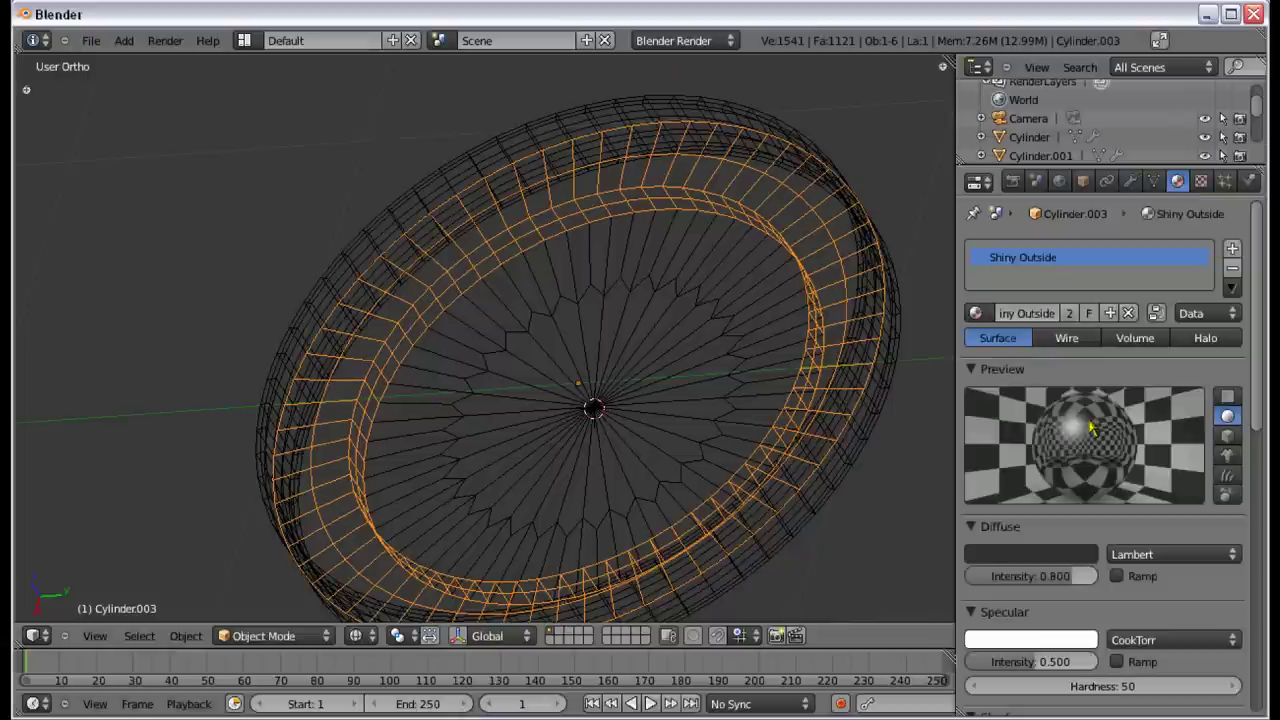
click(1076, 314)
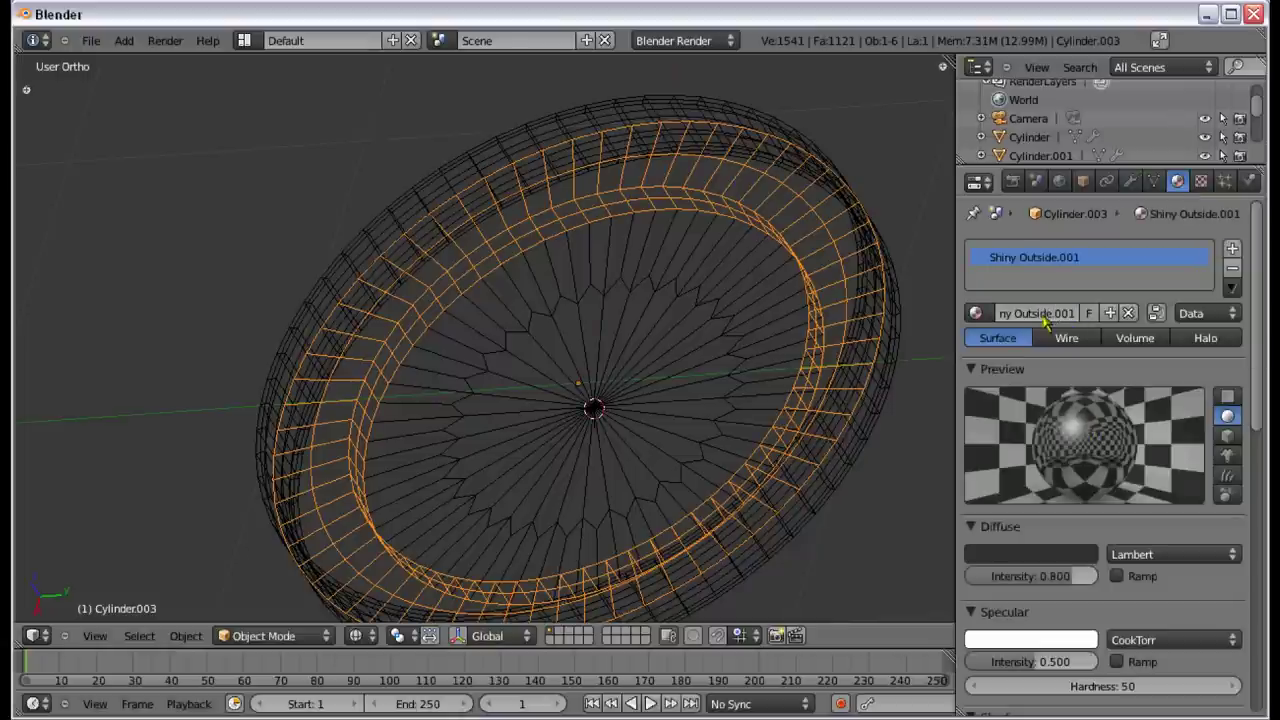
click(1041, 314)
text(In)
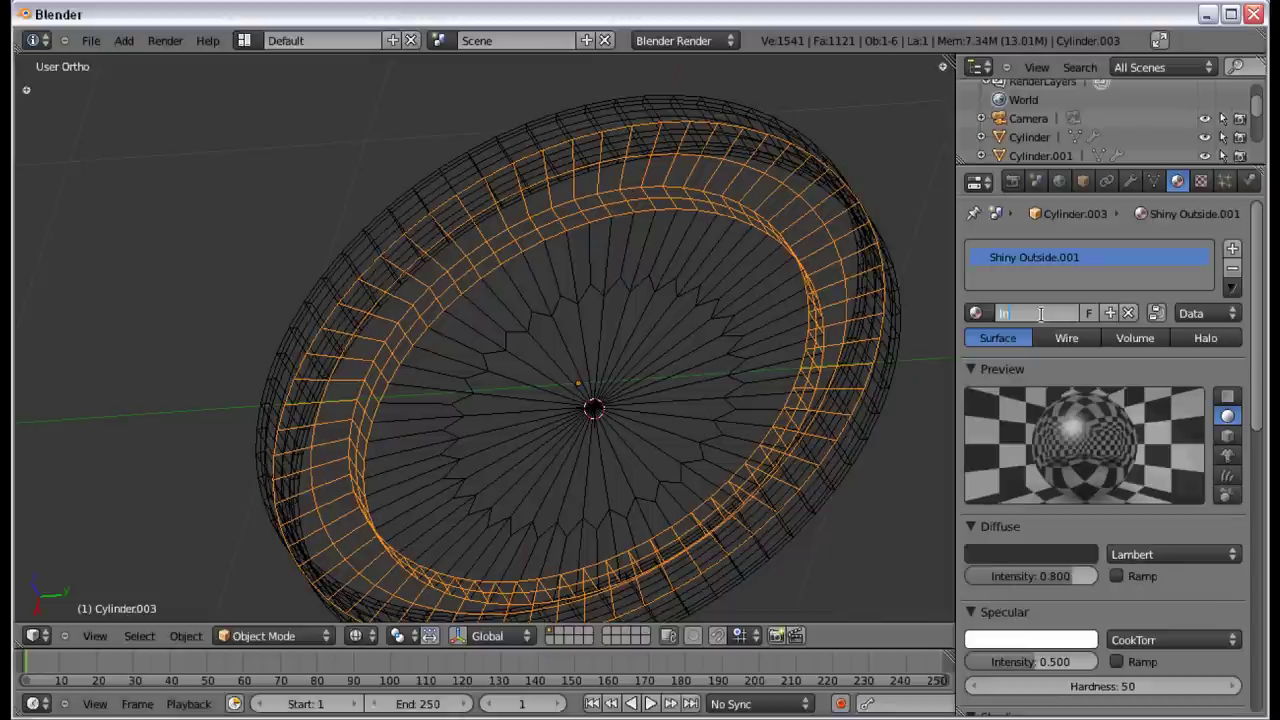
text(sideDull)
key(Return)
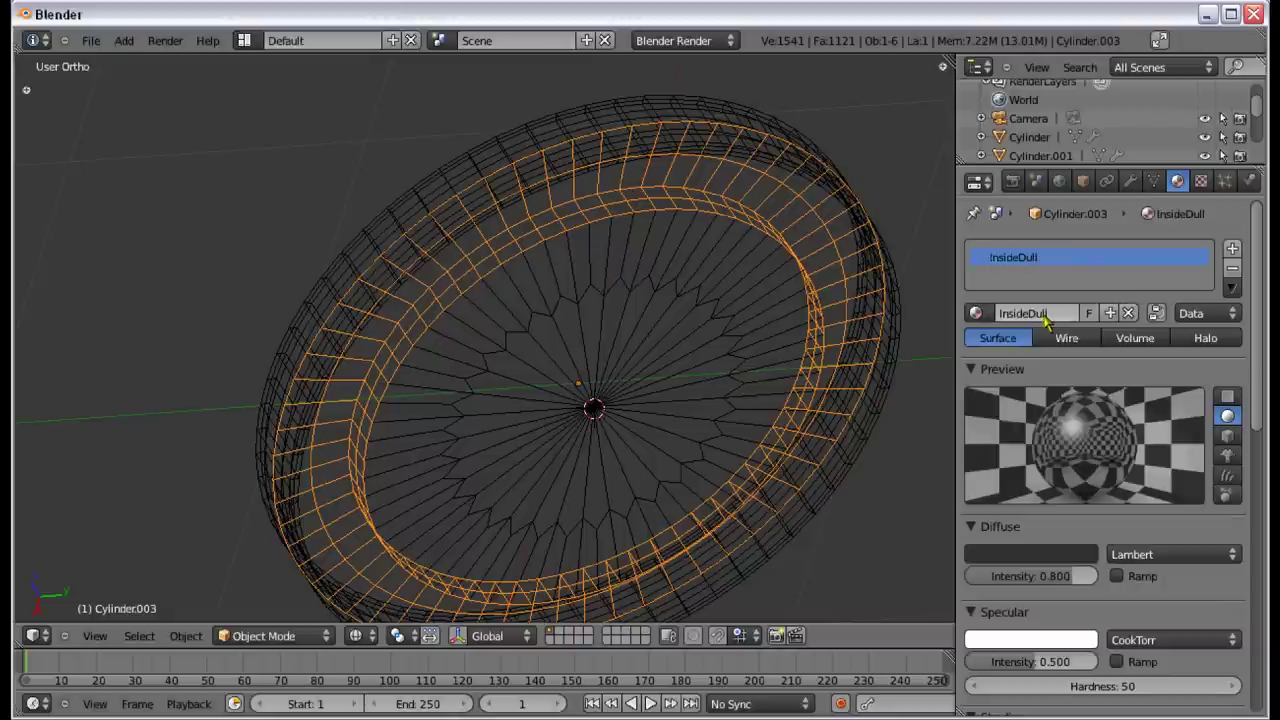
Step: Disable Mirror on the InsideDull material and set its specular intensity to 0.1
scroll(1000, 450, down, 10)
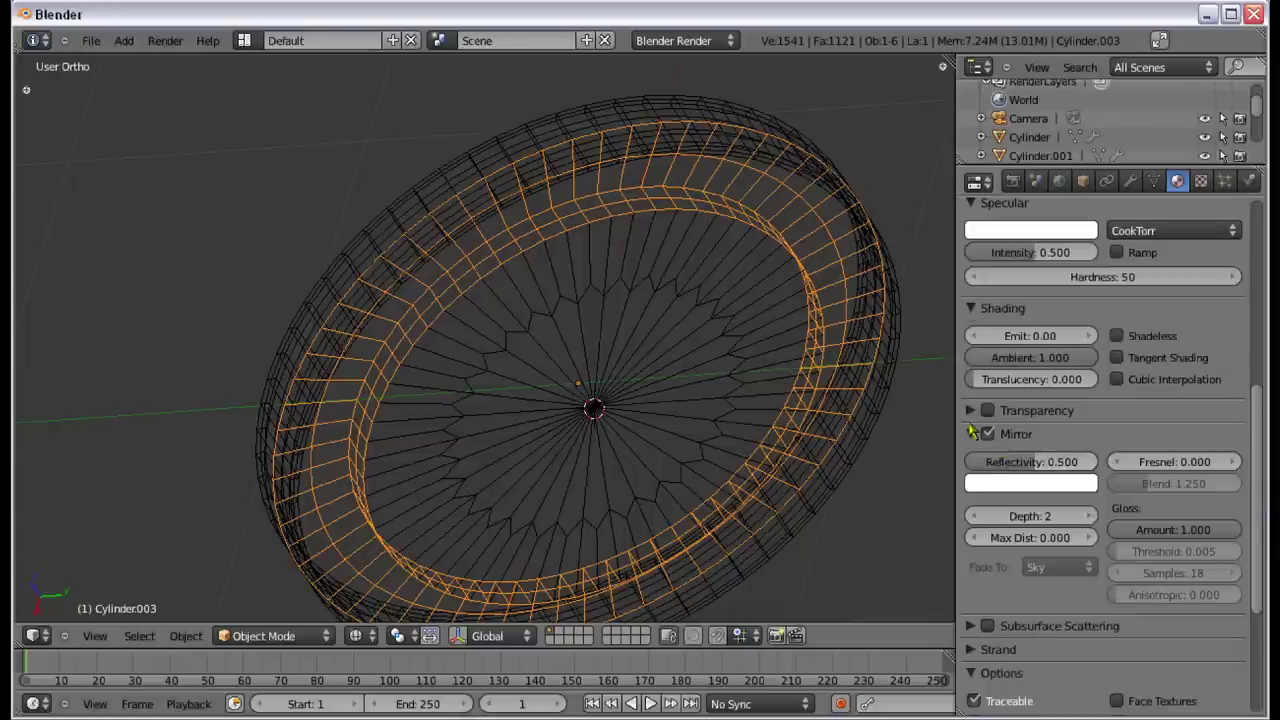
click(986, 434)
click(1030, 436)
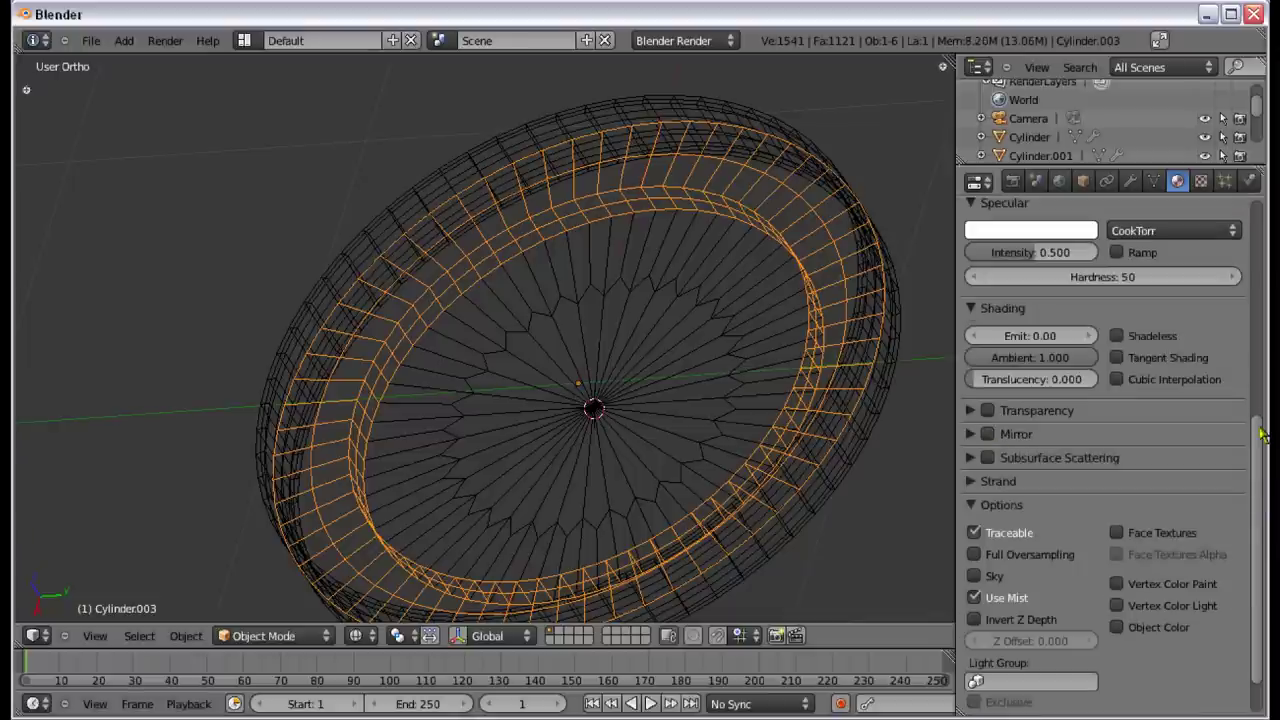
drag(1262, 435, 1262, 250)
drag(1050, 532, 1043, 533)
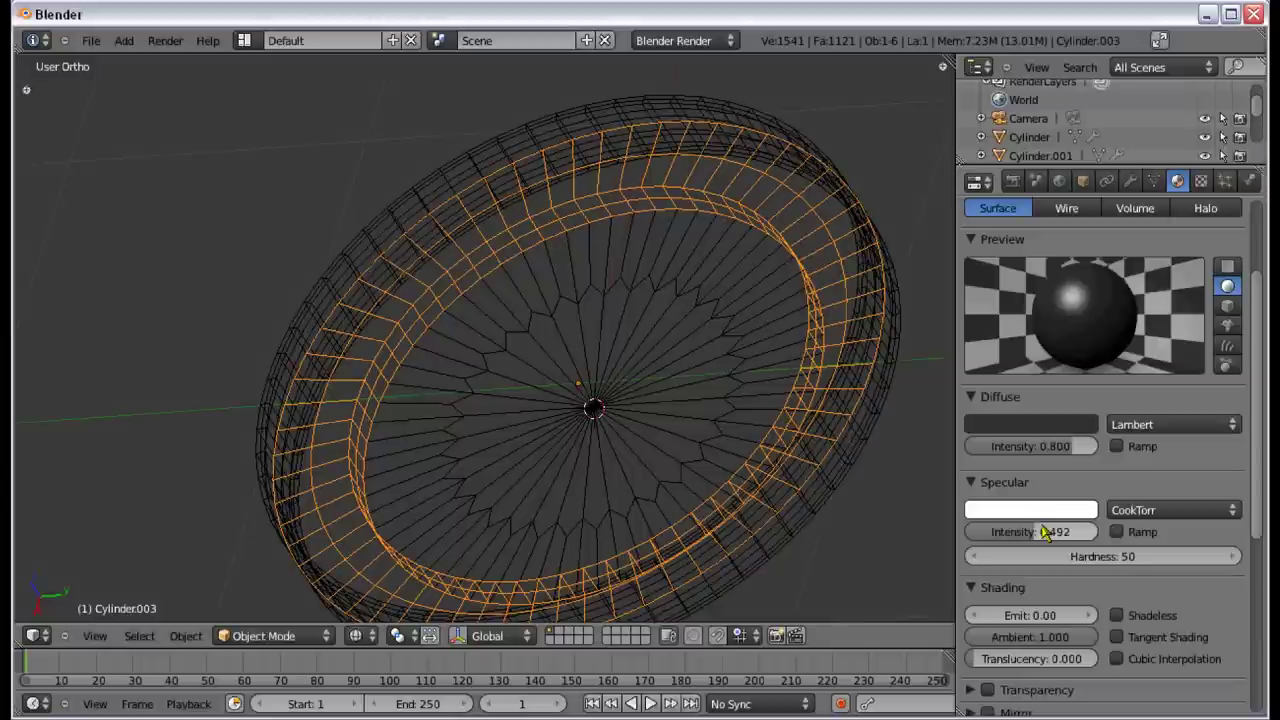
click(1043, 533)
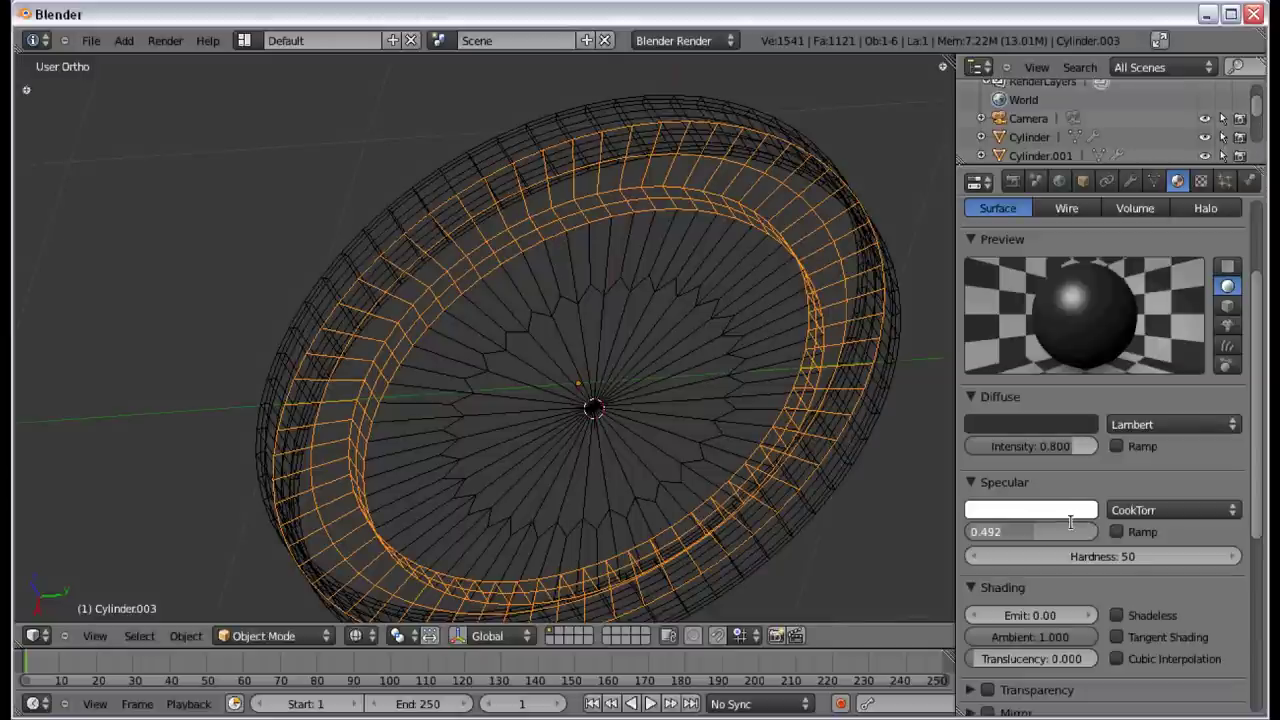
text(0.1)
key(Return)
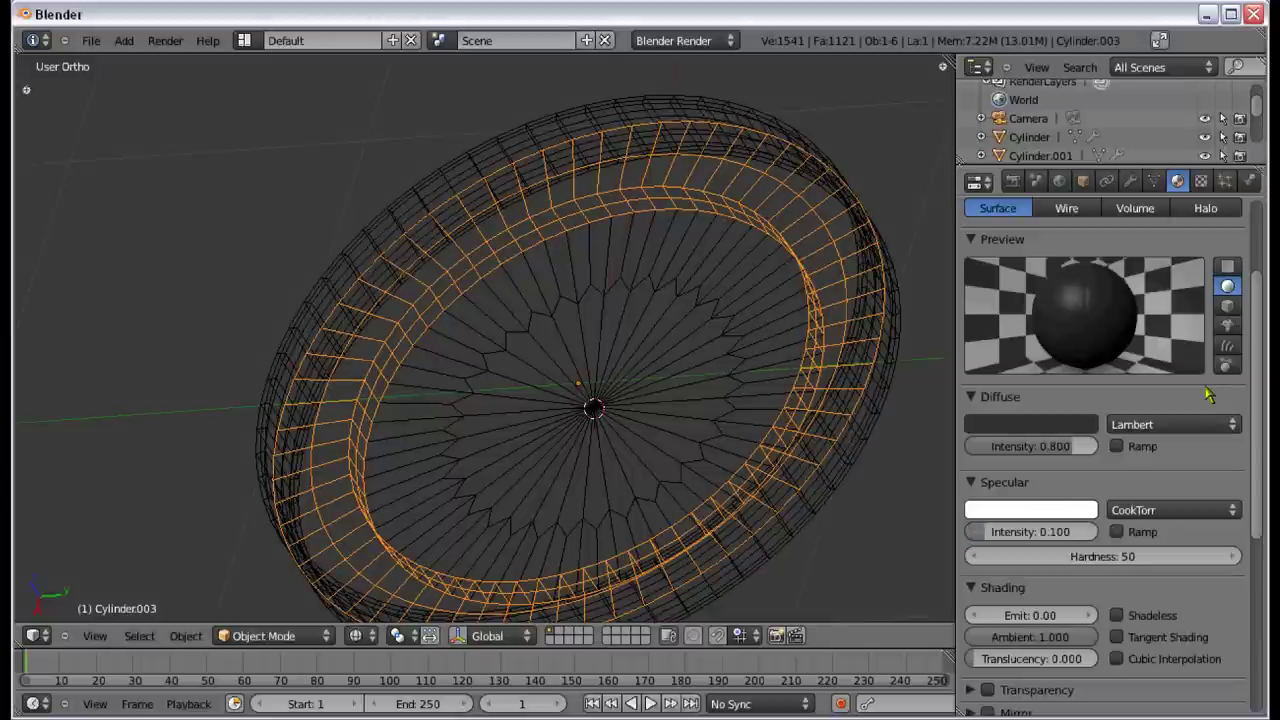
Step: Darken the InsideDull diffuse colour to near black, with R, G and B at 0.006
click(1060, 426)
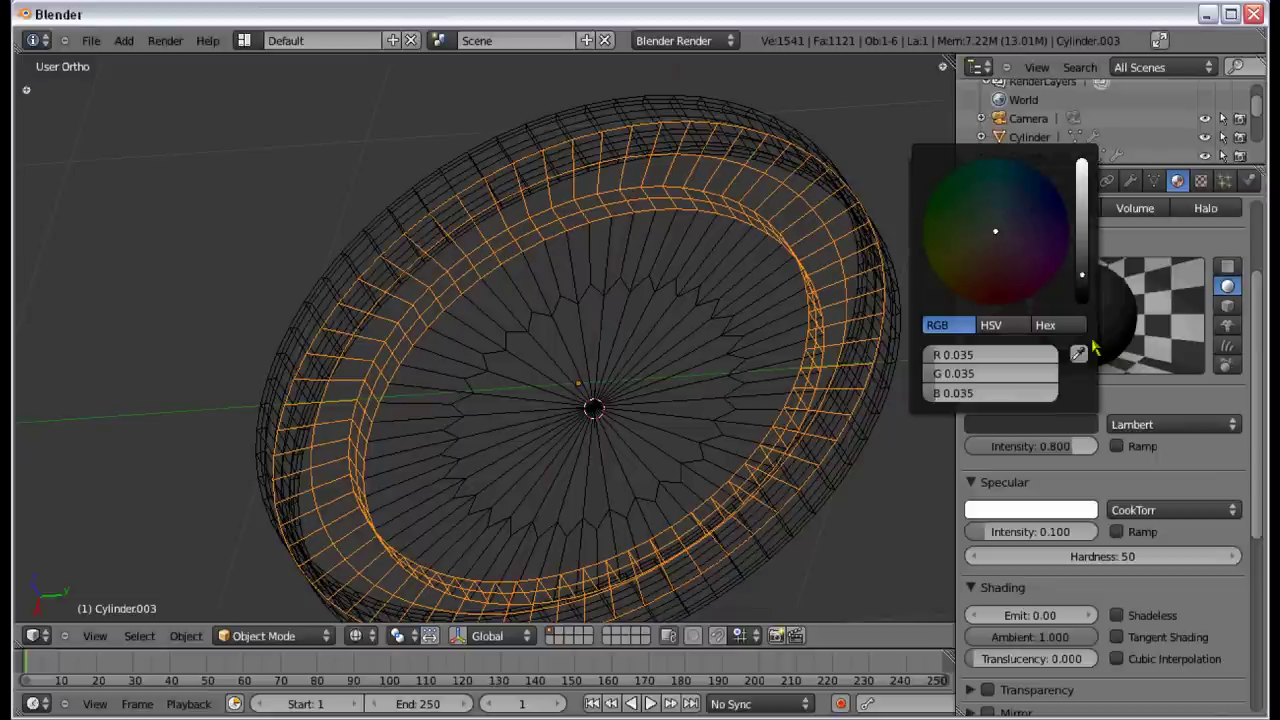
click(1077, 425)
click(1082, 297)
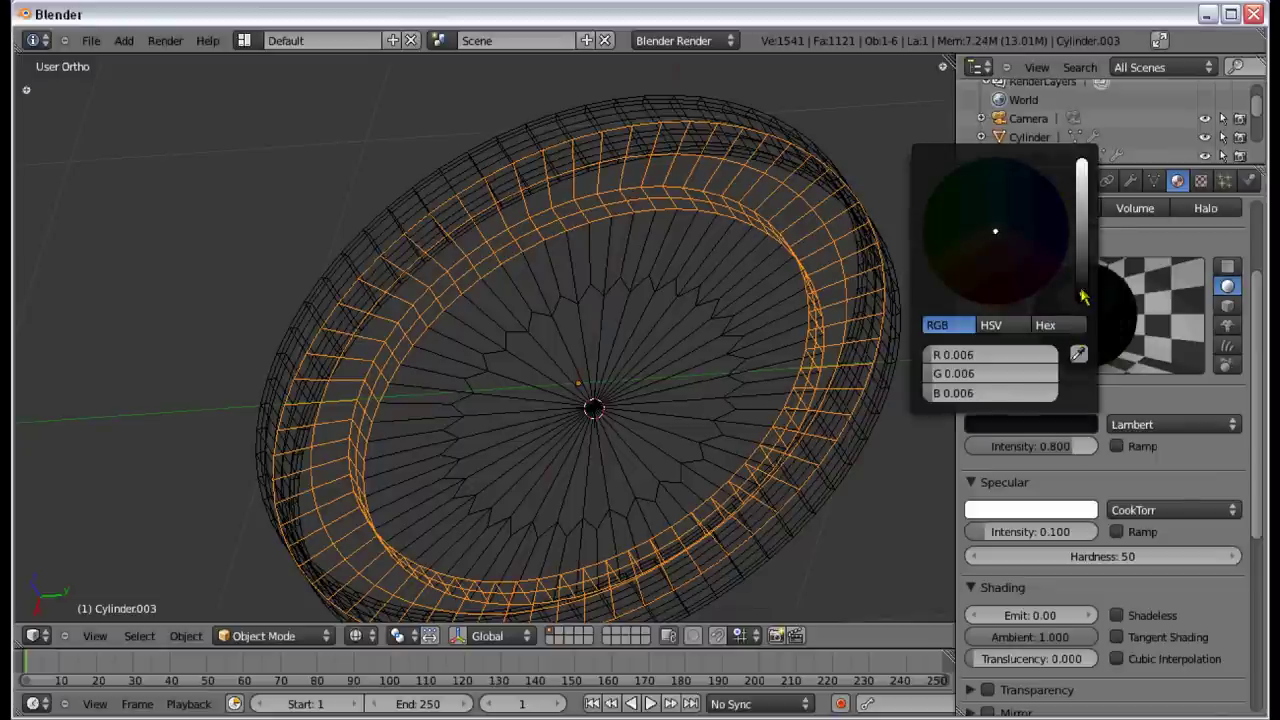
Step: Select the compass's base disc and frame it from the top in wireframe display
middle_drag(694, 349, 750, 352)
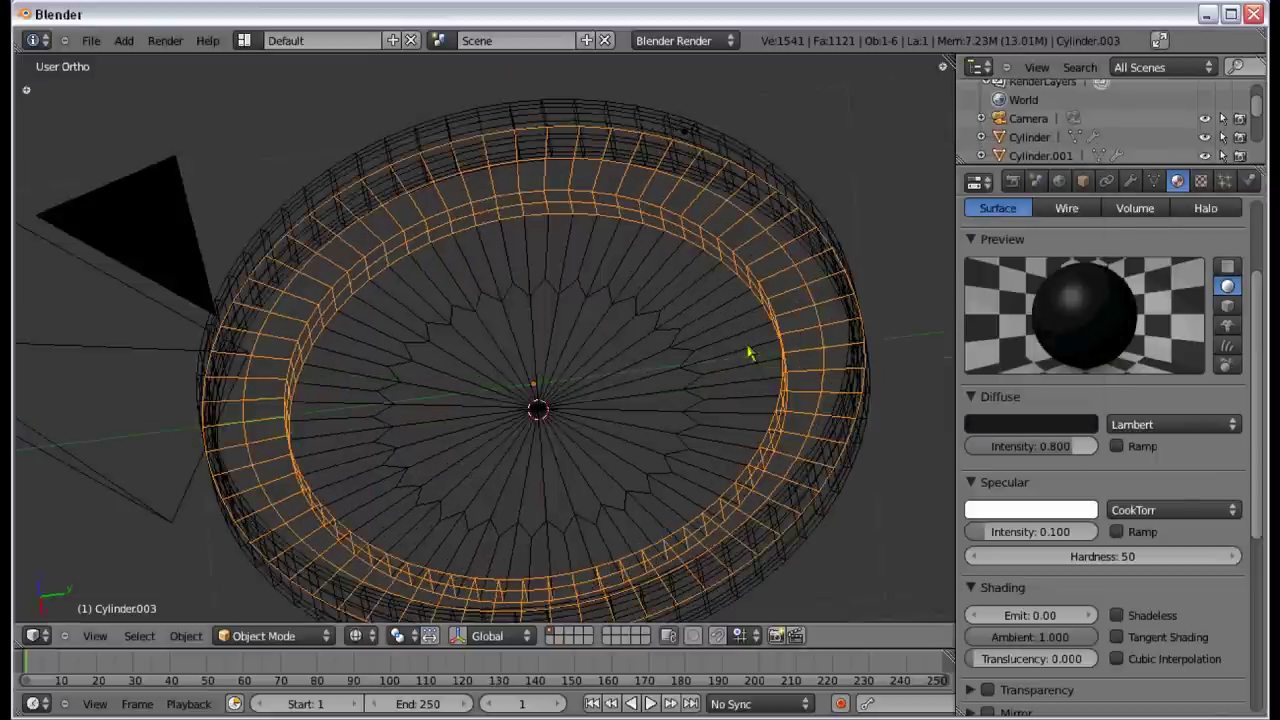
key(z)
middle_drag(648, 430, 640, 385)
scroll(529, 443, down, 2)
key(z)
right_click(663, 364)
key(KP_7)
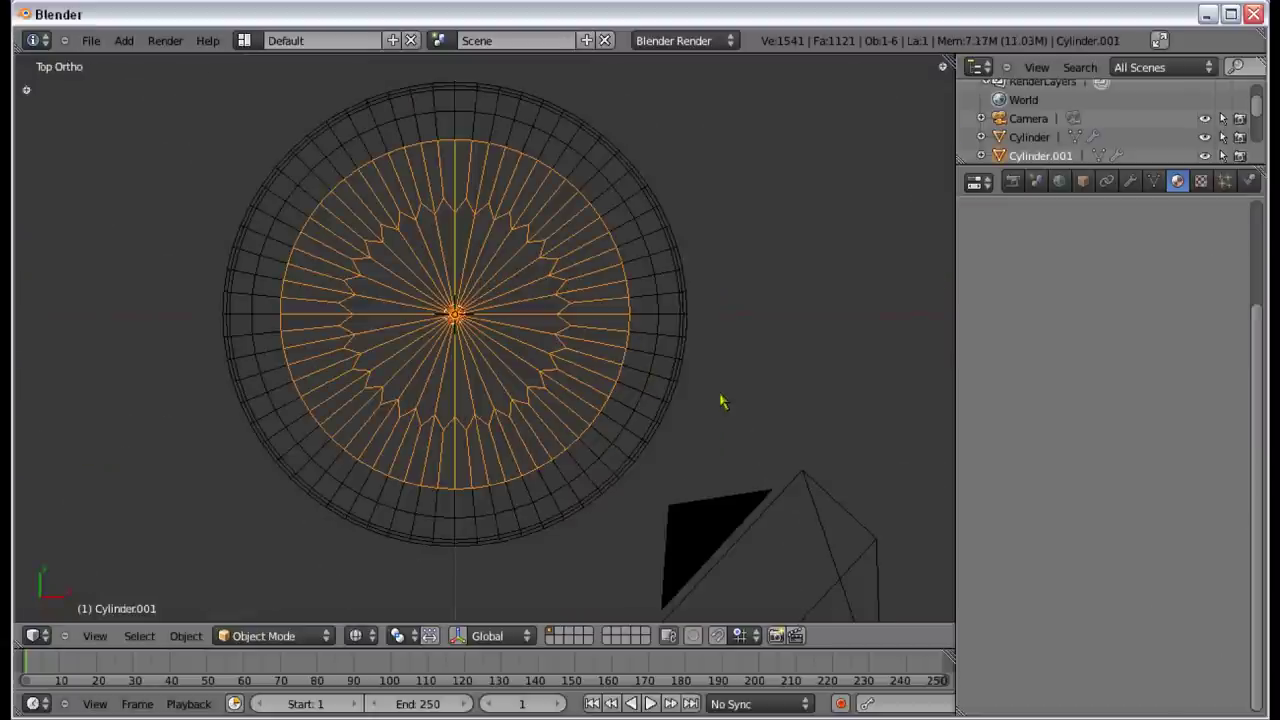
key(KP_Decimal)
scroll(713, 373, down, 4)
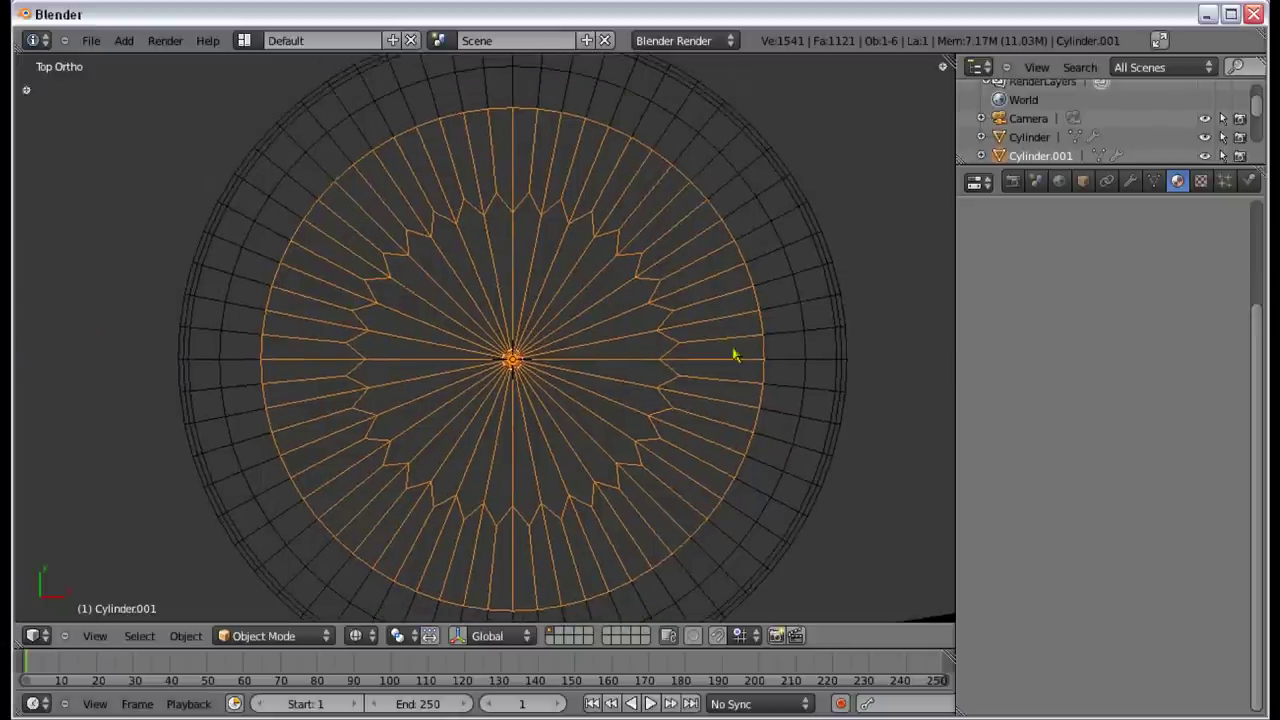
shift+middle_drag(740, 331, 733, 314)
Step: Switch to Windows Picture and Fax Viewer to study the finished compass render, and minimise it
key(alt+Tab)
key(alt+Tab)
key(alt+Tab)
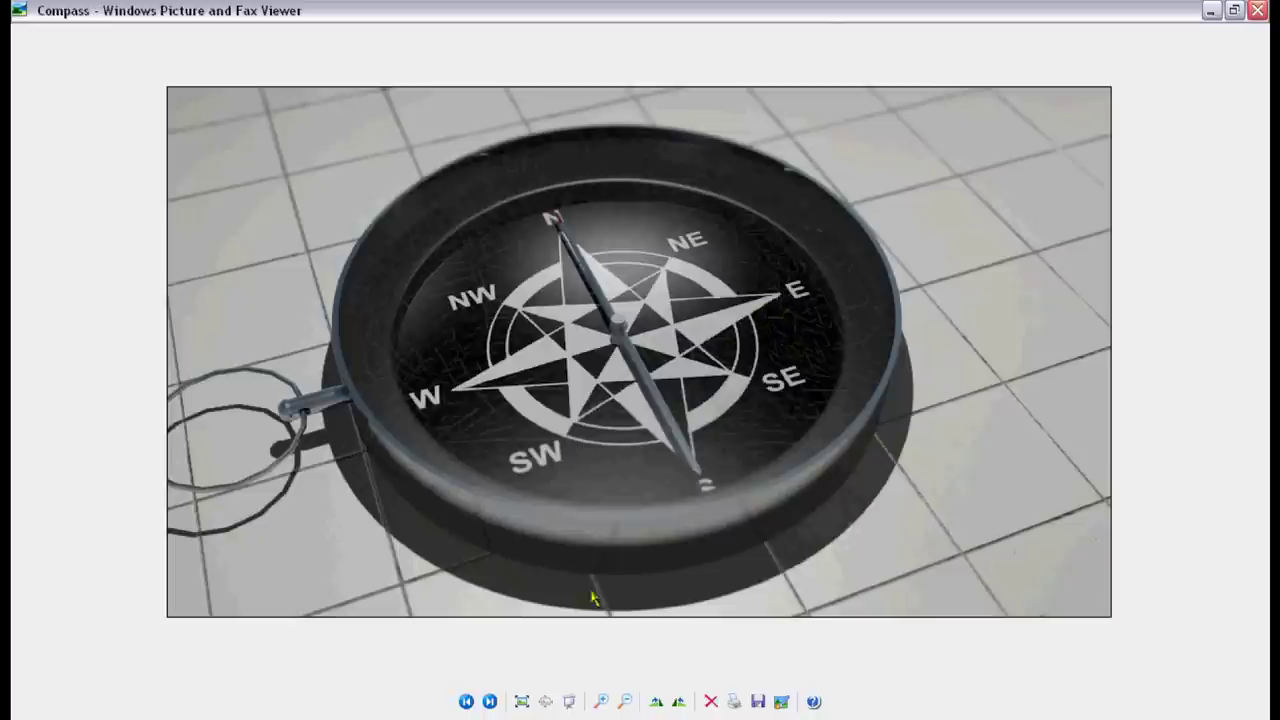
click(1213, 10)
Step: Open the Compass_T_E image from the CG Textures folder and view it in a maximised window
click(300, 712)
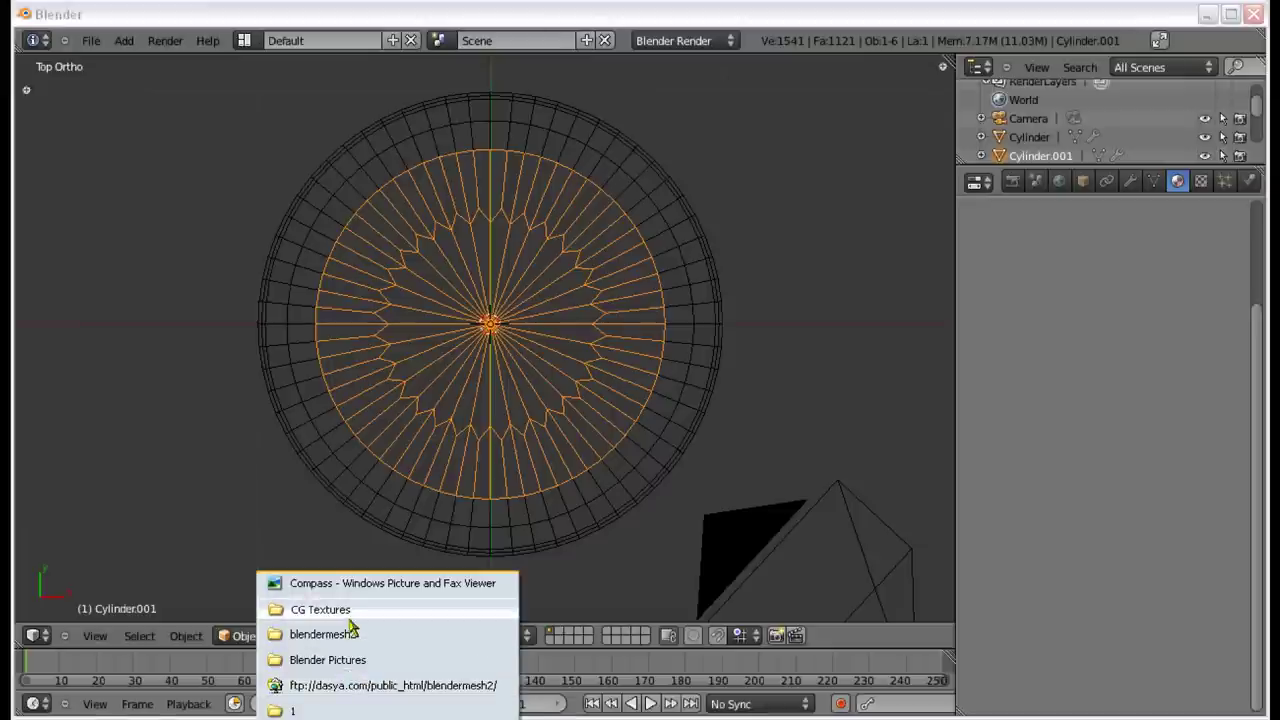
click(345, 610)
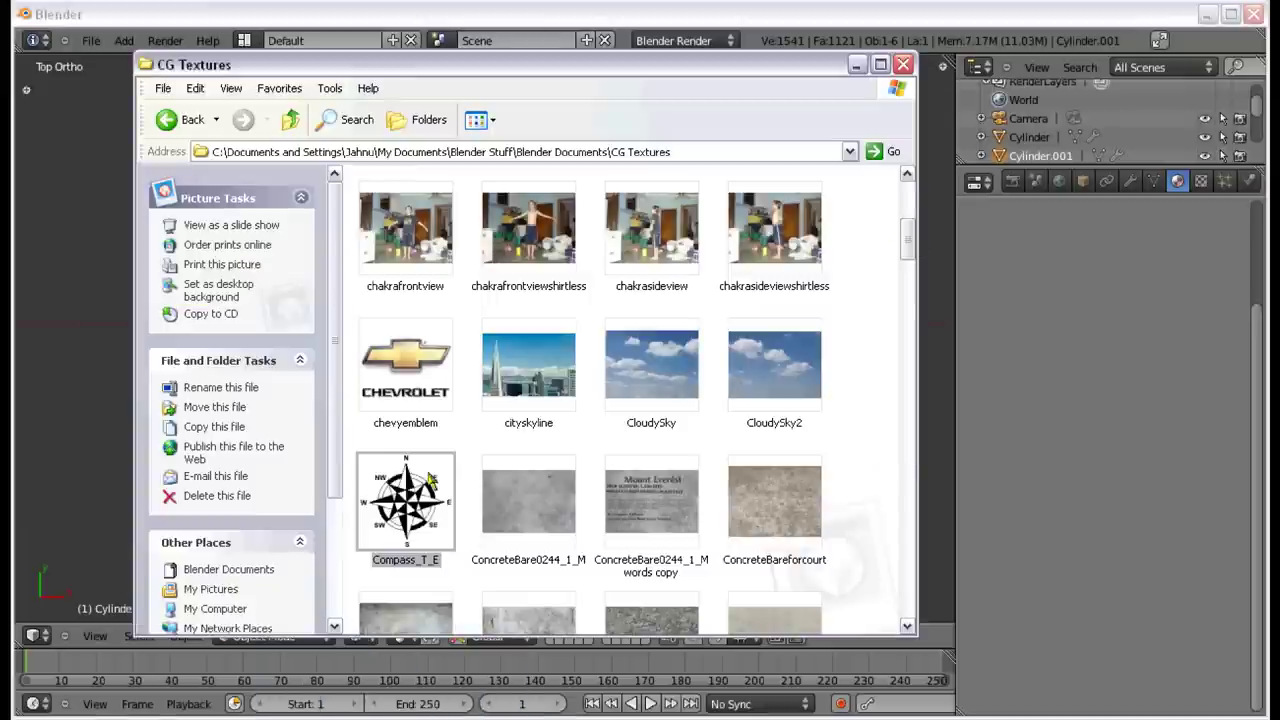
key(Return)
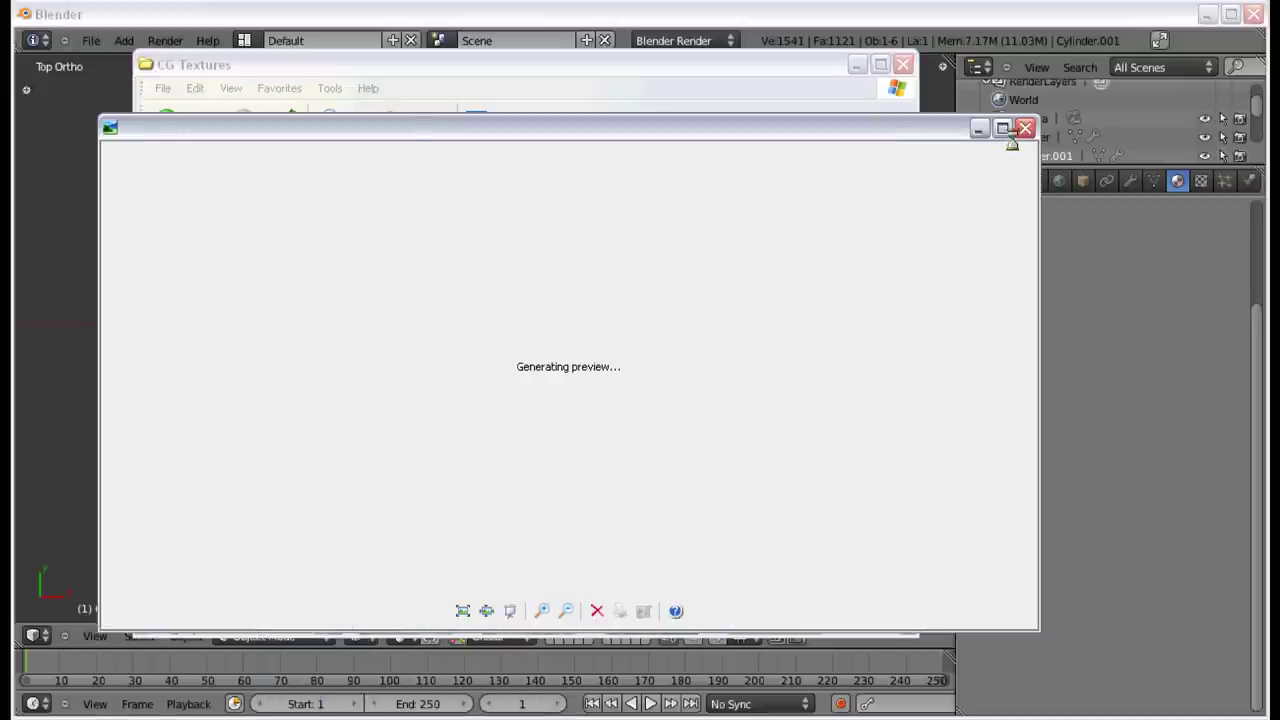
click(1004, 128)
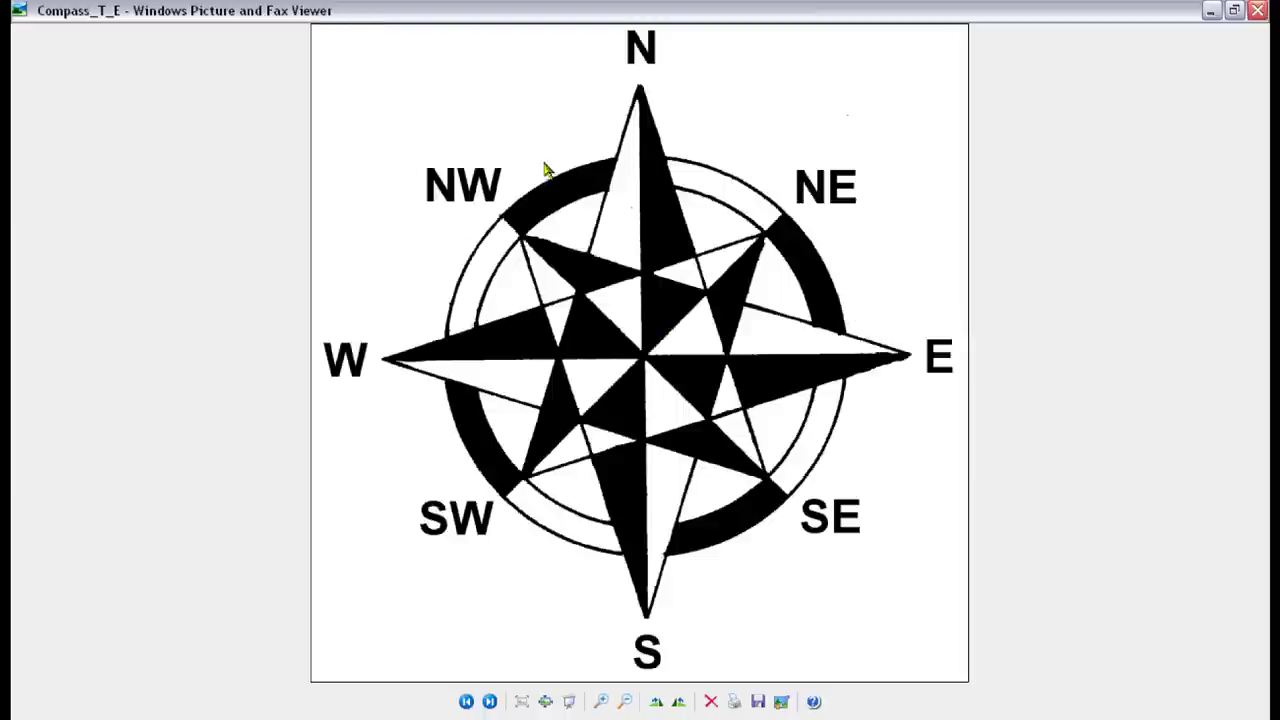
Step: Switch back to Blender and add a new material to the compass's base disc
key(alt+Tab)
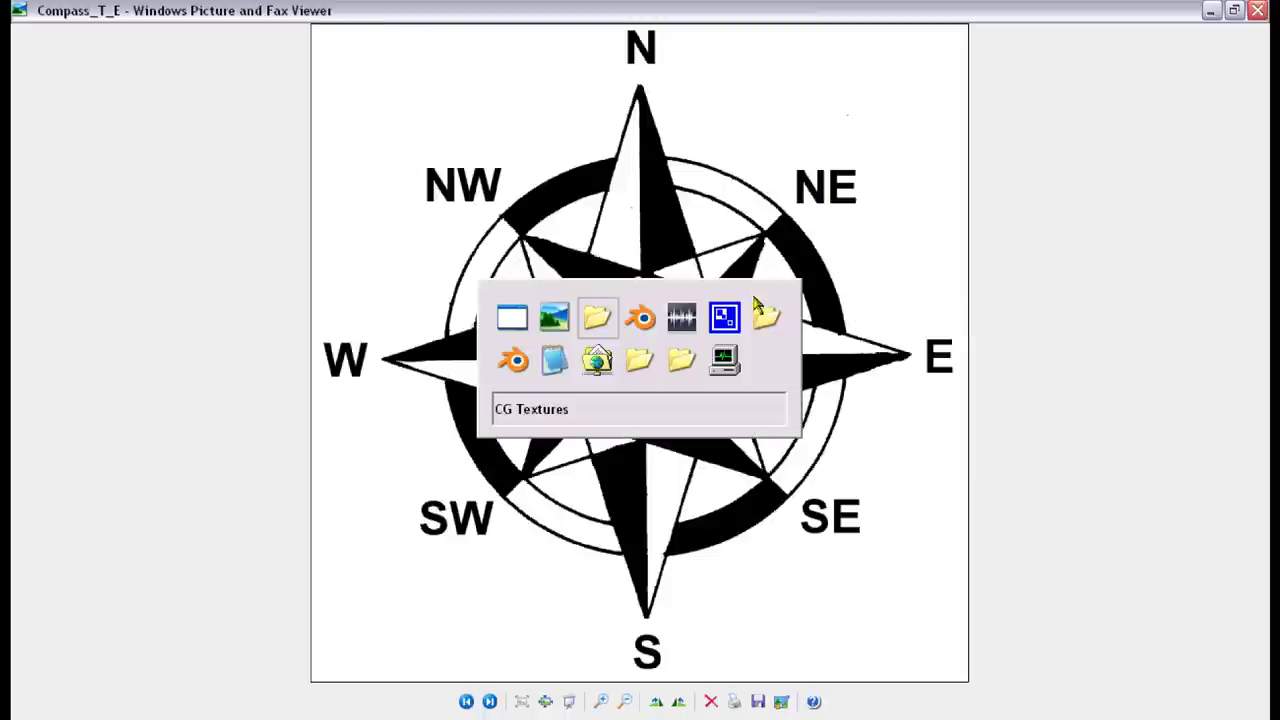
key(alt+Tab)
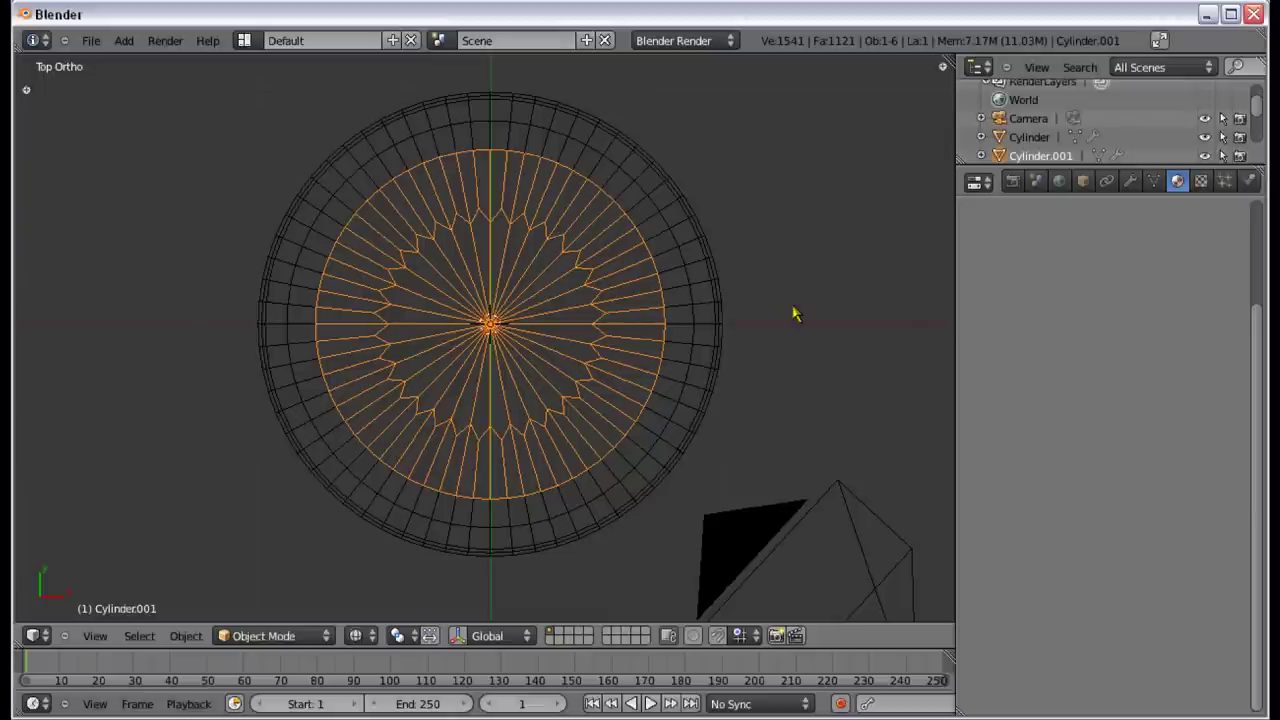
click(1074, 304)
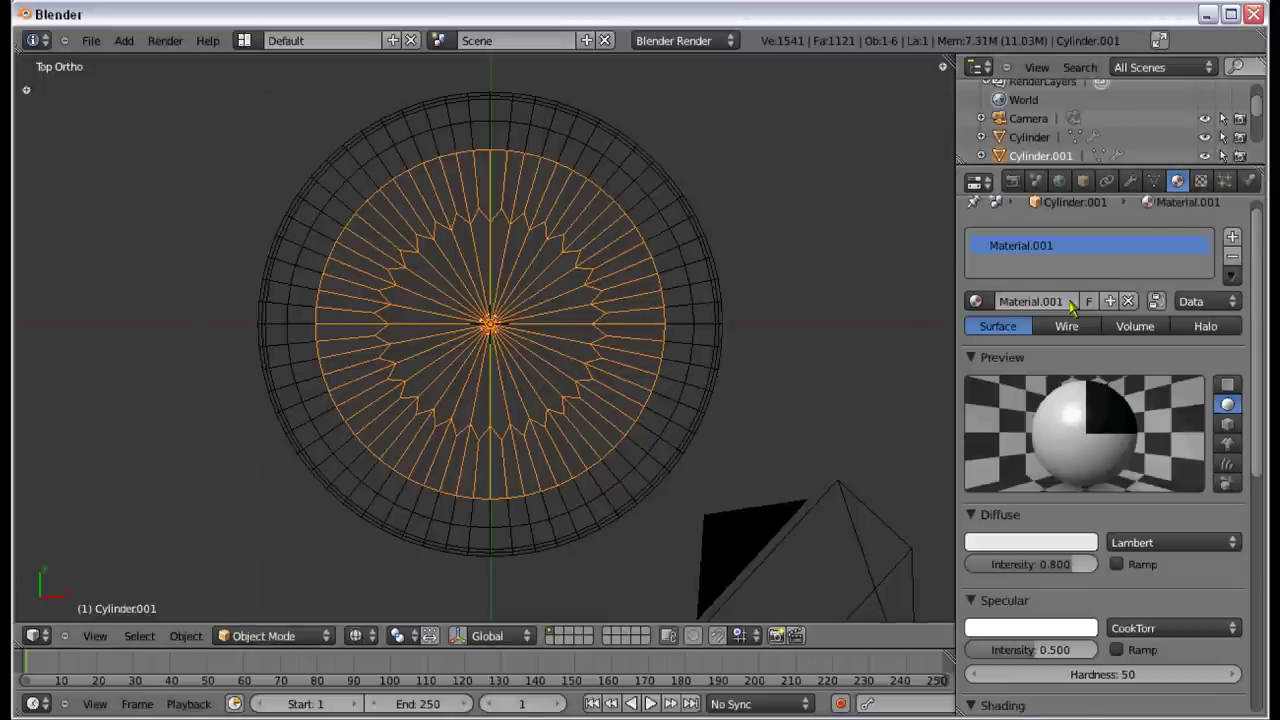
Step: Rename the base disc's new material as Compass
click(1067, 301)
text(C)
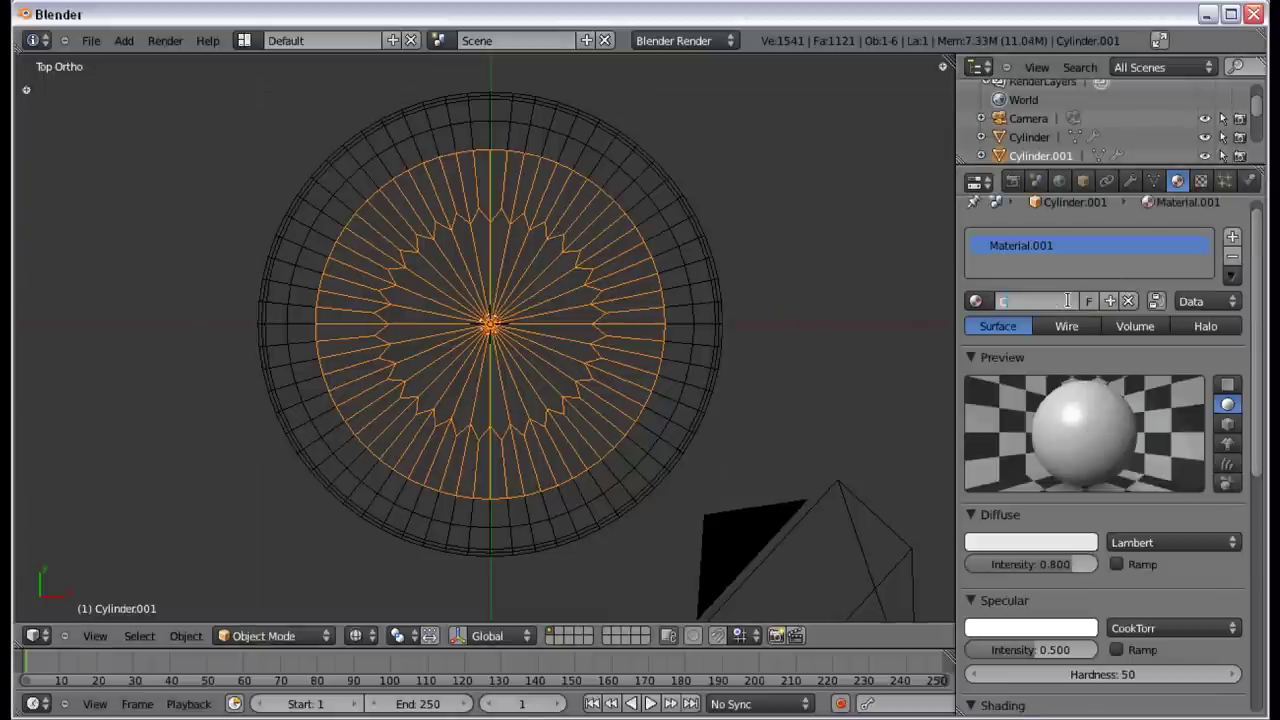
text(ompass)
key(Return)
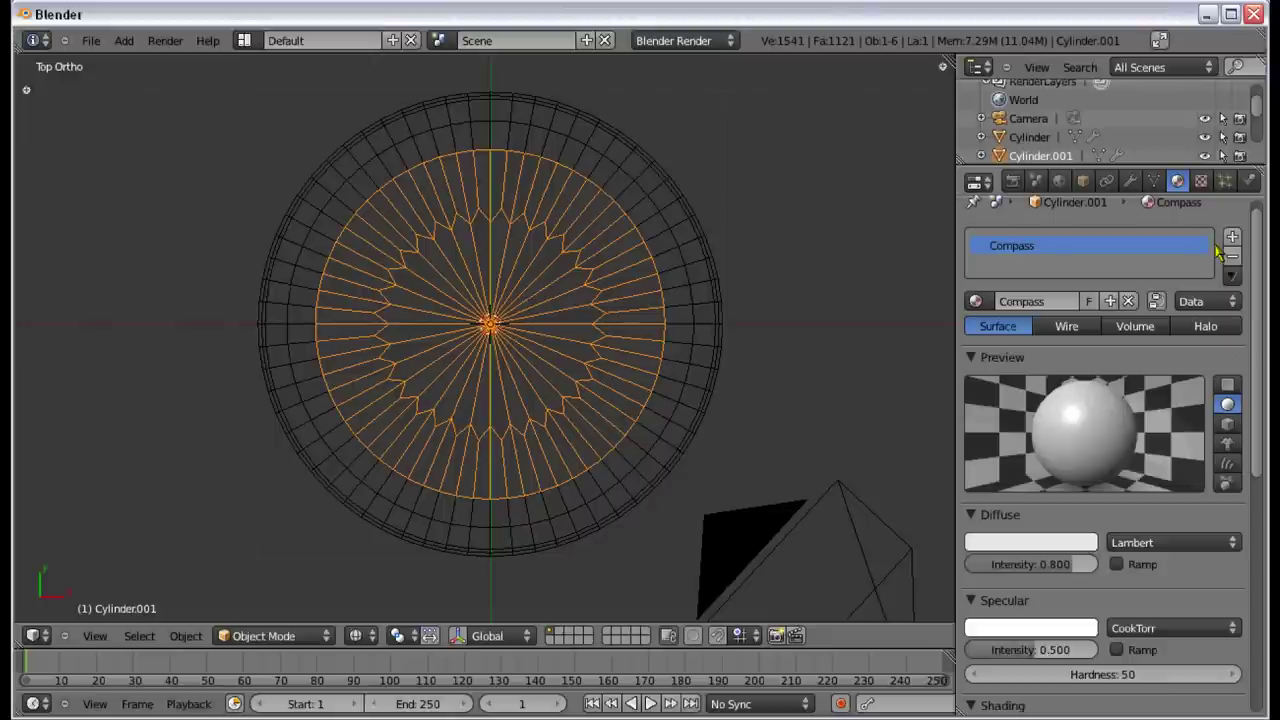
Step: Add a new texture of type Image or Movie to the Compass material
click(1200, 183)
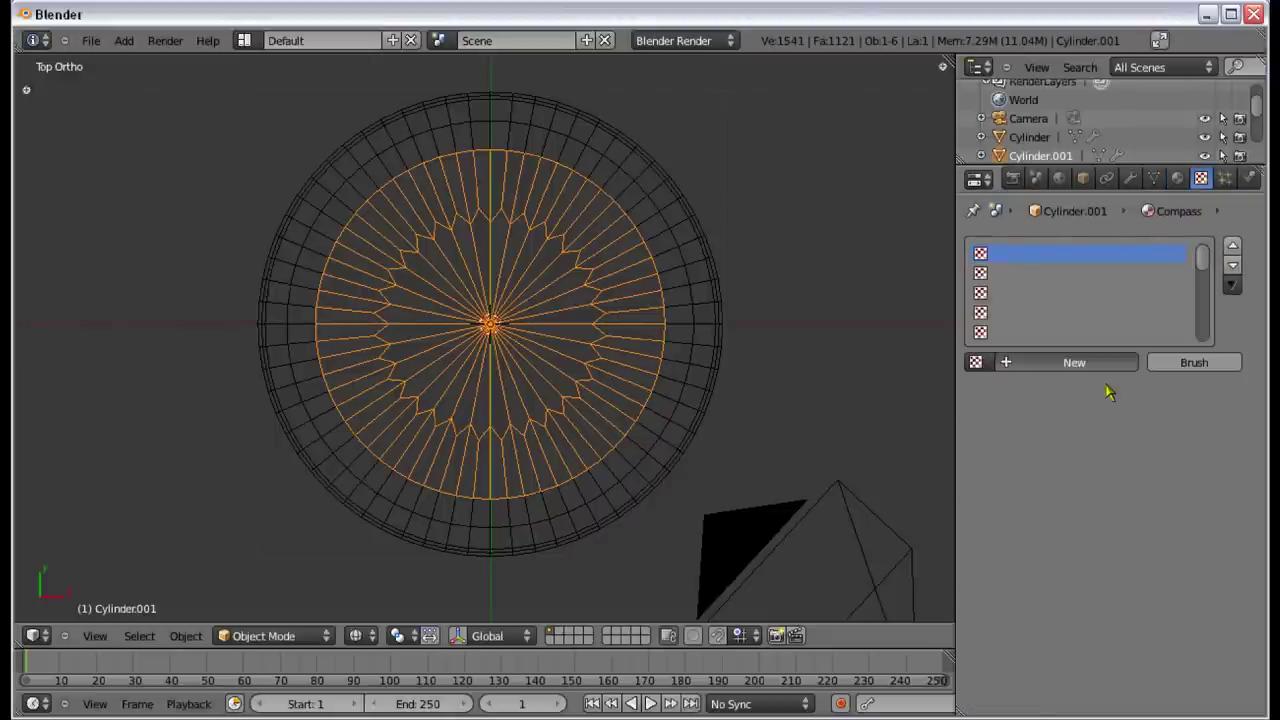
click(1104, 366)
click(1108, 387)
click(1108, 447)
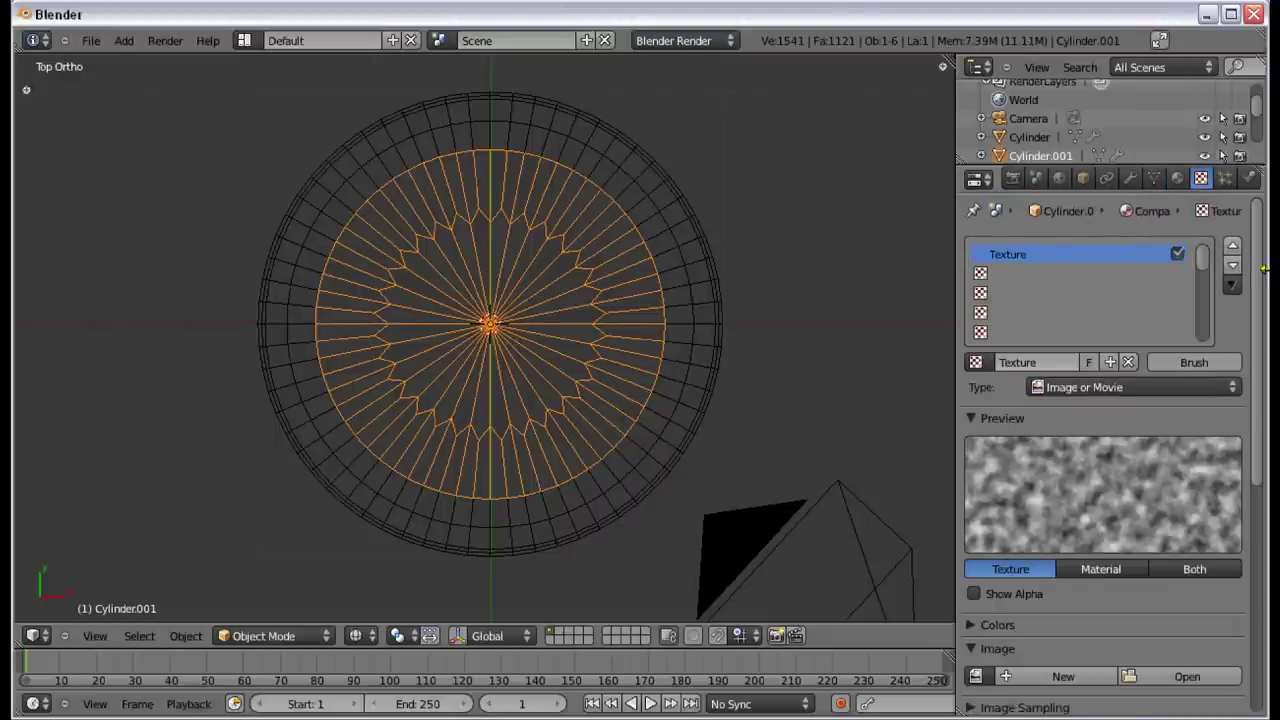
Step: Load Compass_T_E.png from the CG Textures folder as the texture's image
scroll(1180, 474, down, 5)
click(1180, 474)
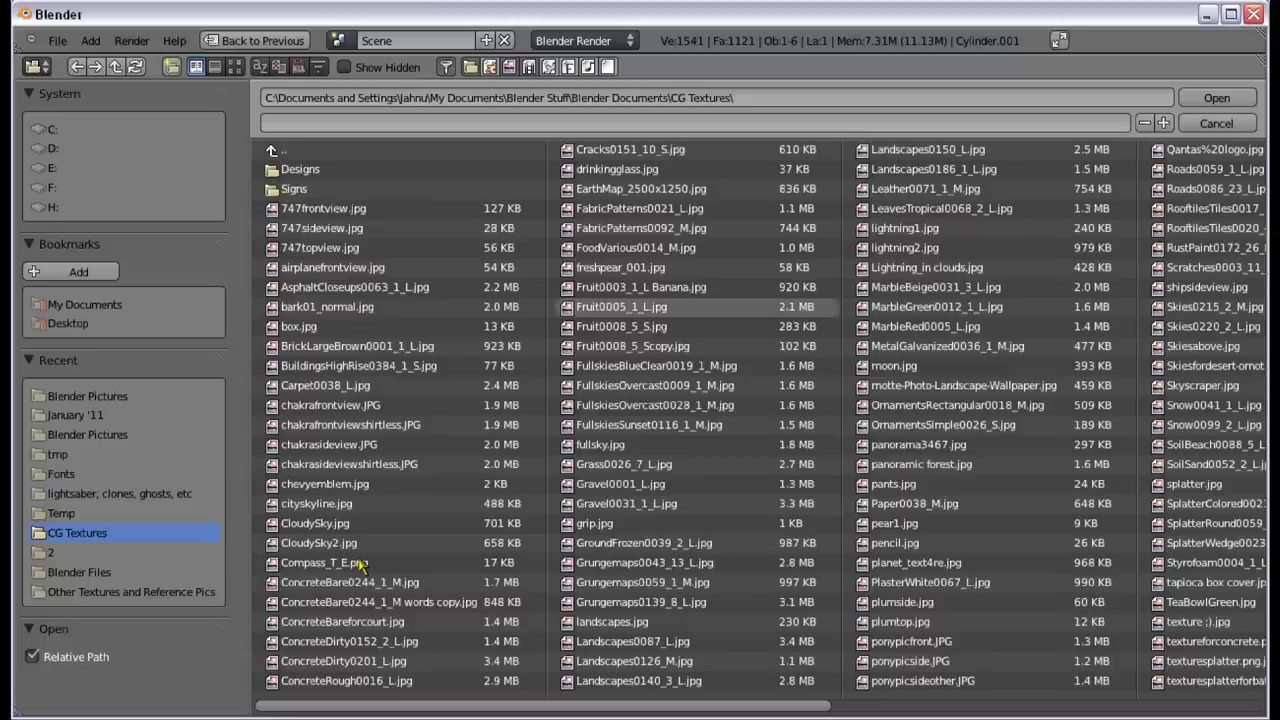
click(620, 484)
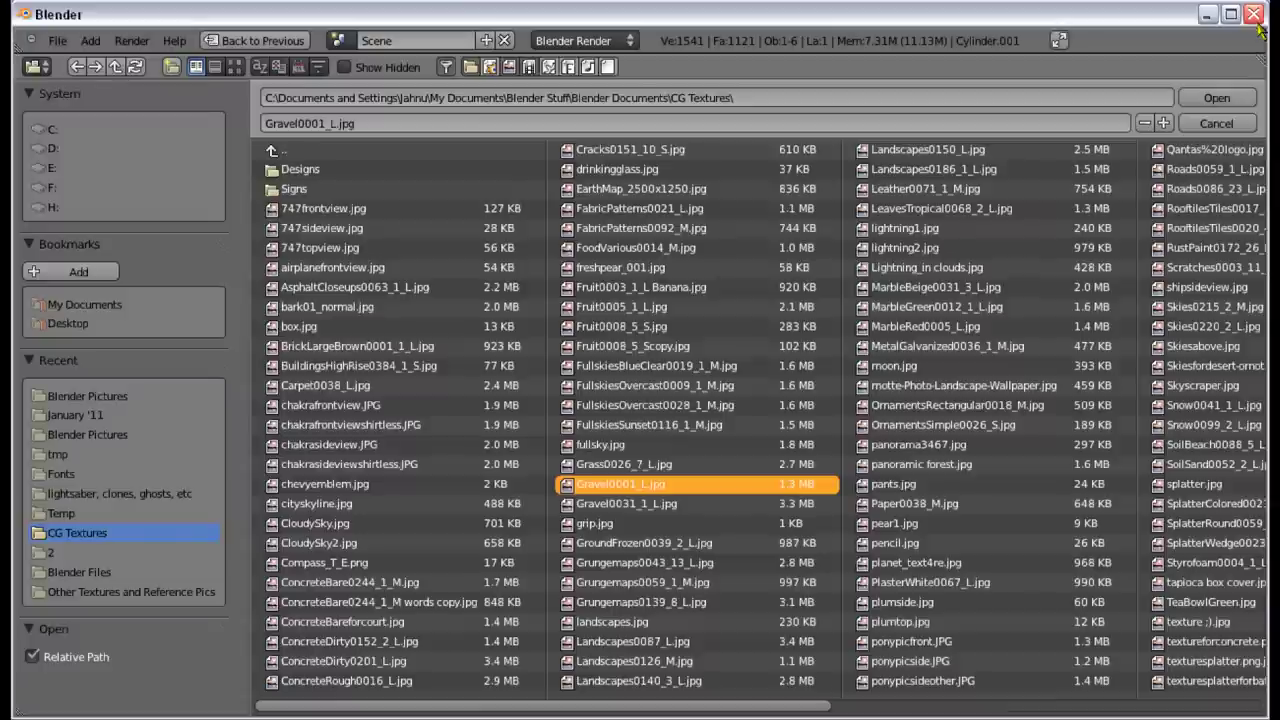
click(413, 567)
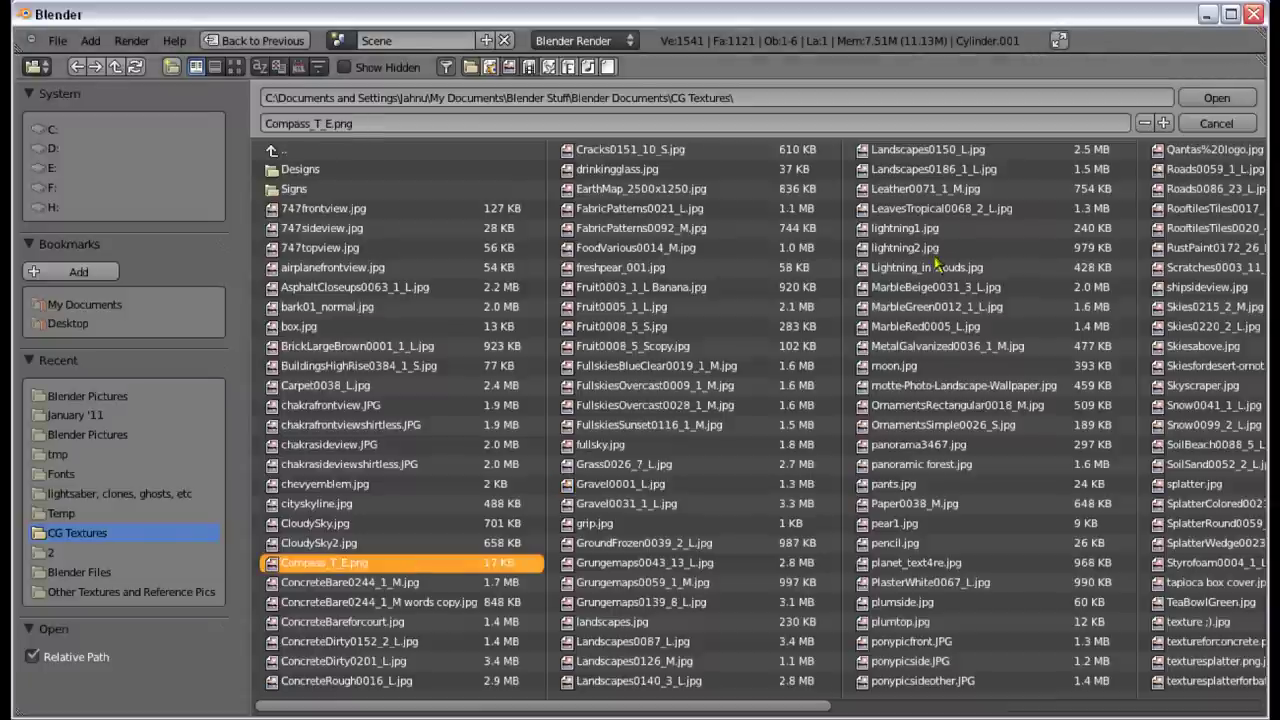
click(1210, 100)
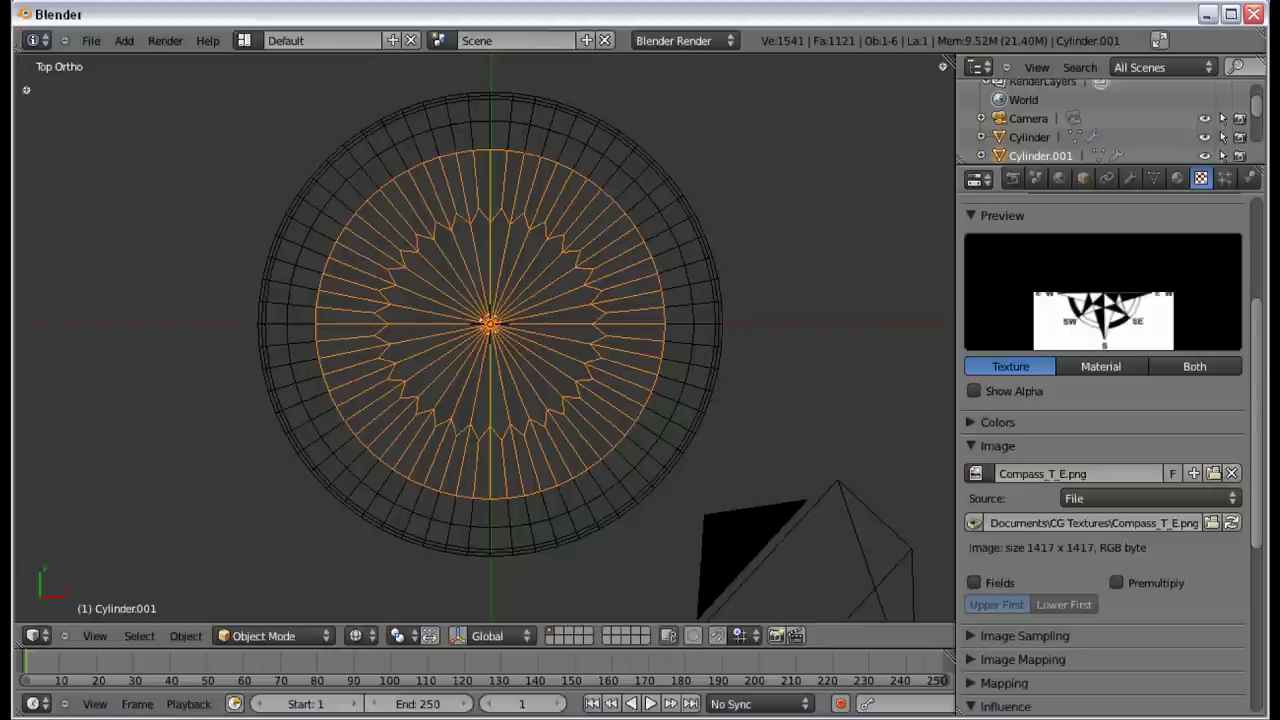
Step: Set the compass texture's mapping coordinates to UV
scroll(1250, 440, down, 5)
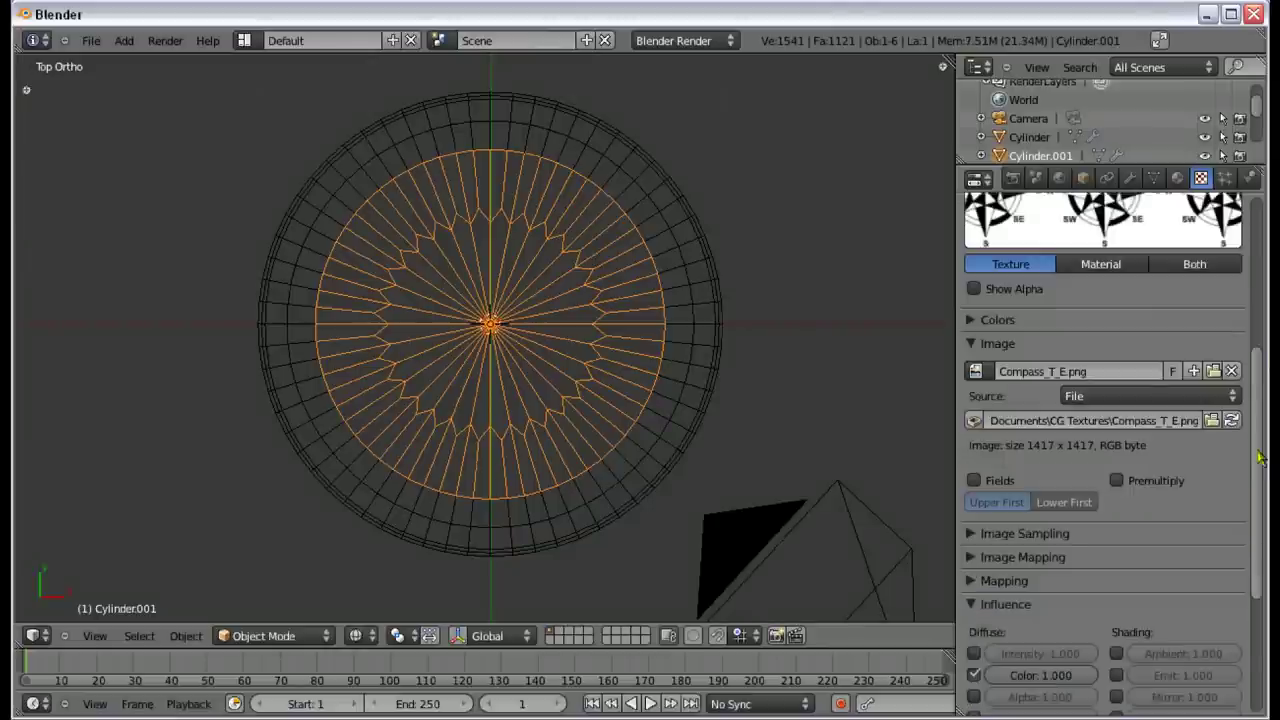
click(985, 458)
click(1130, 486)
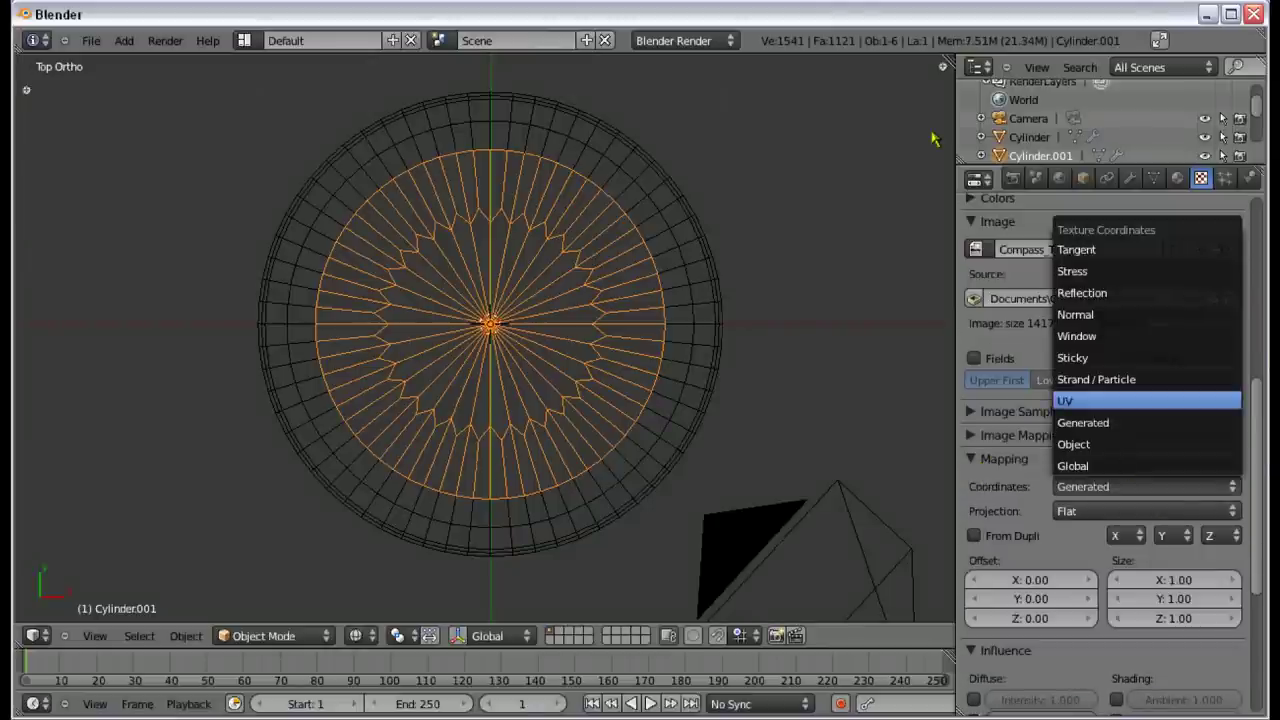
key(Return)
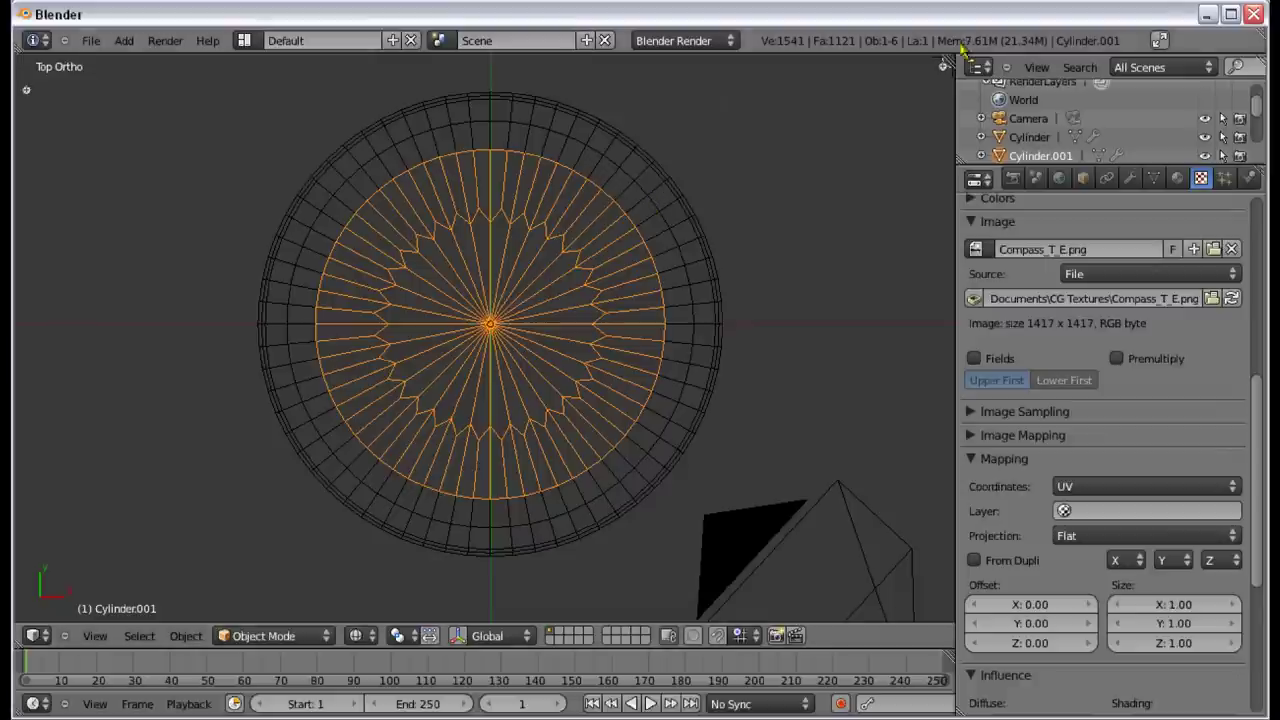
Step: Split the 3D view in two and show Compass_T_E.png in a UV/Image Editor in the second area
drag(942, 66, 490, 560)
click(512, 636)
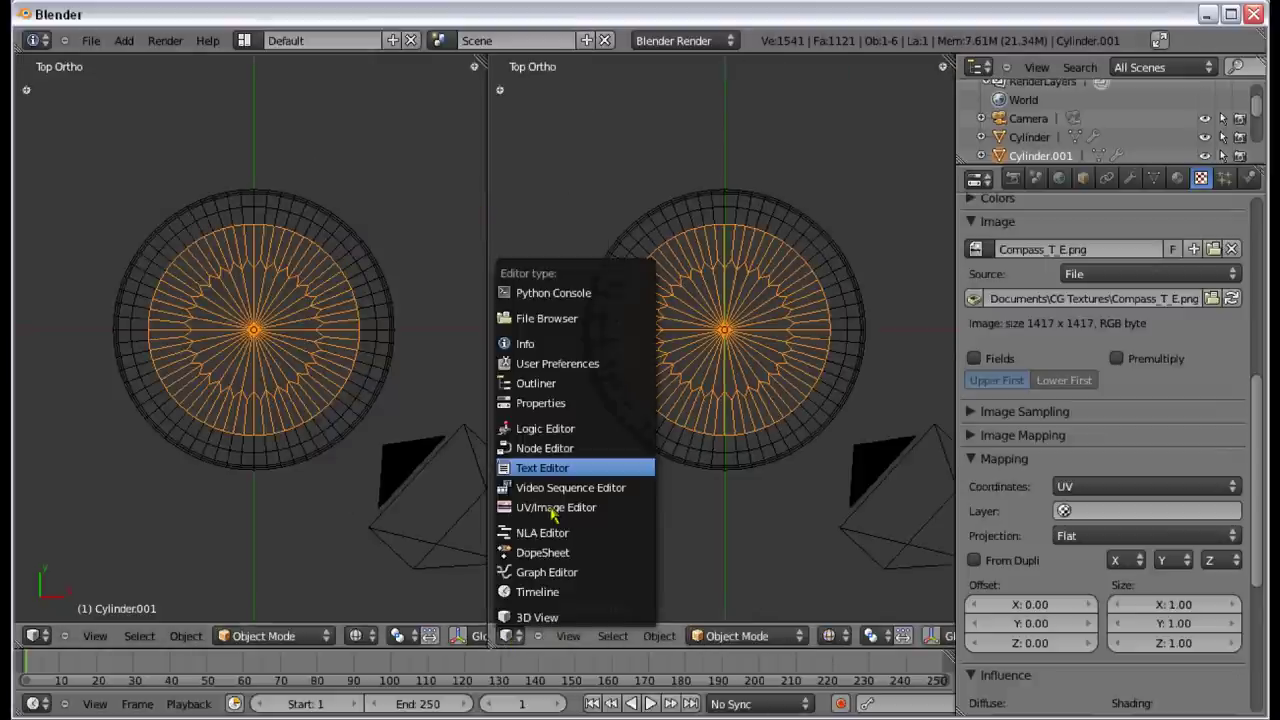
click(553, 508)
click(650, 636)
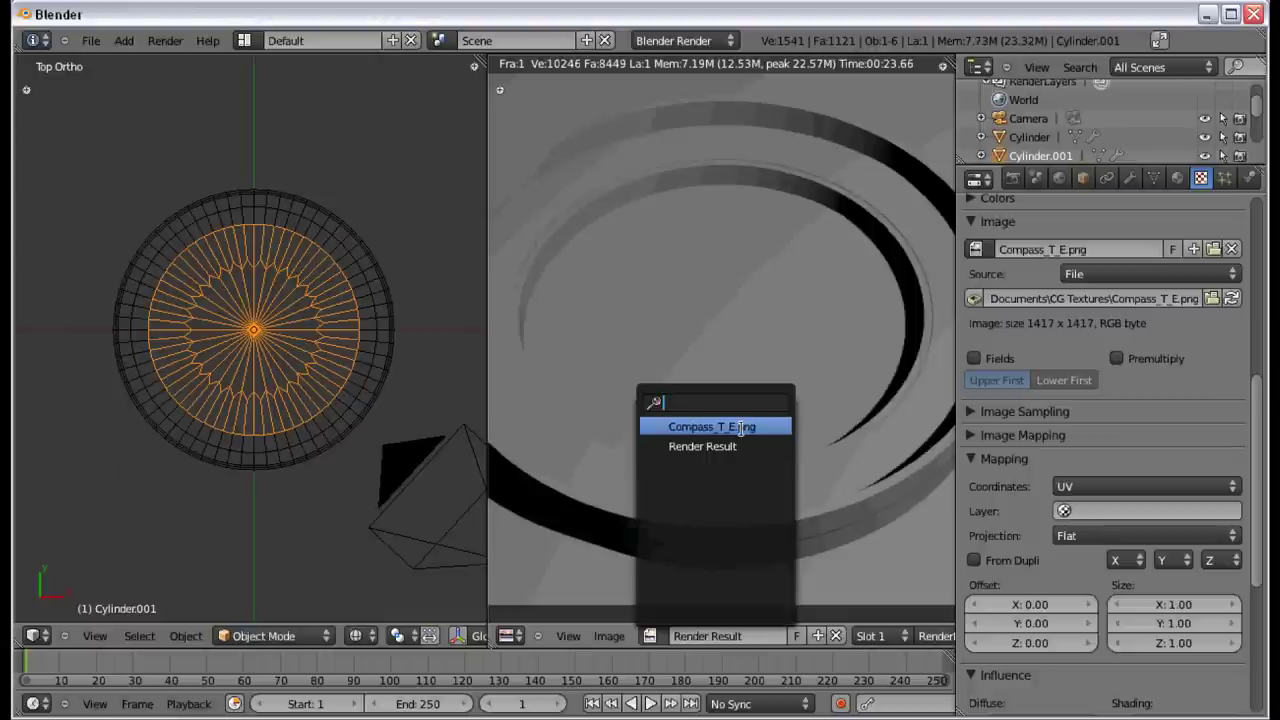
click(740, 428)
scroll(748, 366, down, 7)
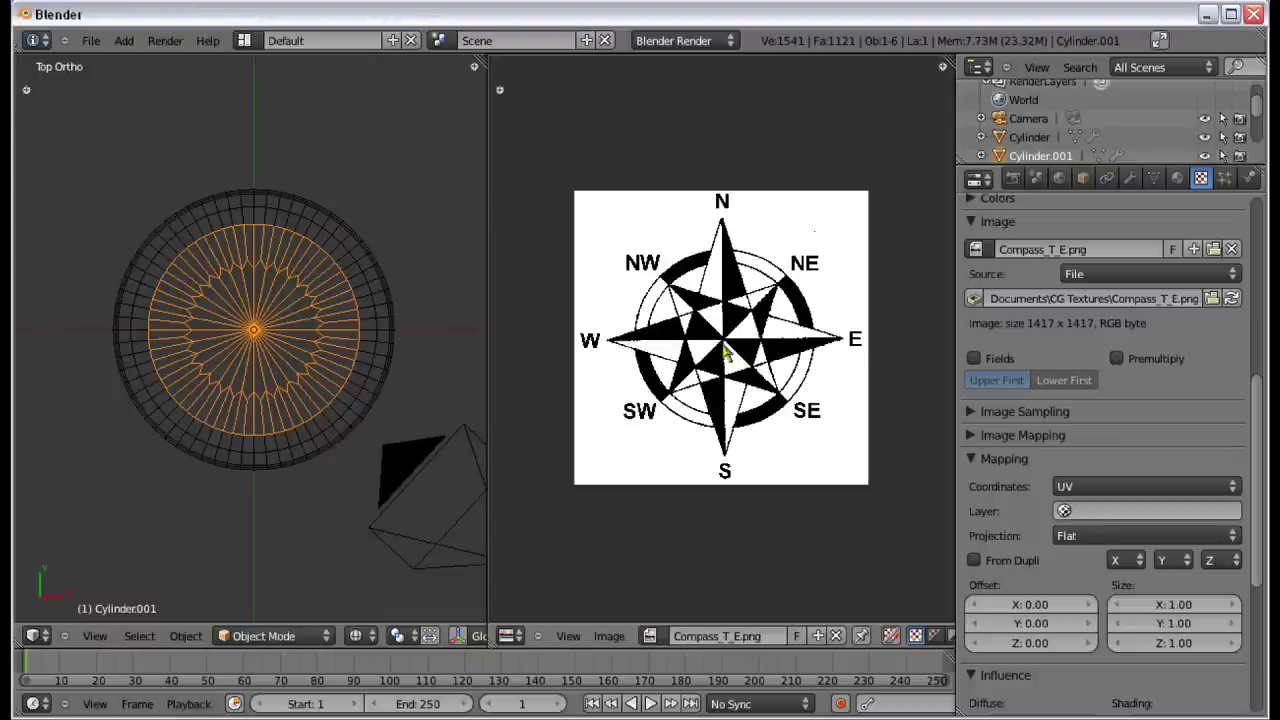
Step: Enter Edit Mode on the base disc and UV-map all its faces with Project From View from the top
key(Tab)
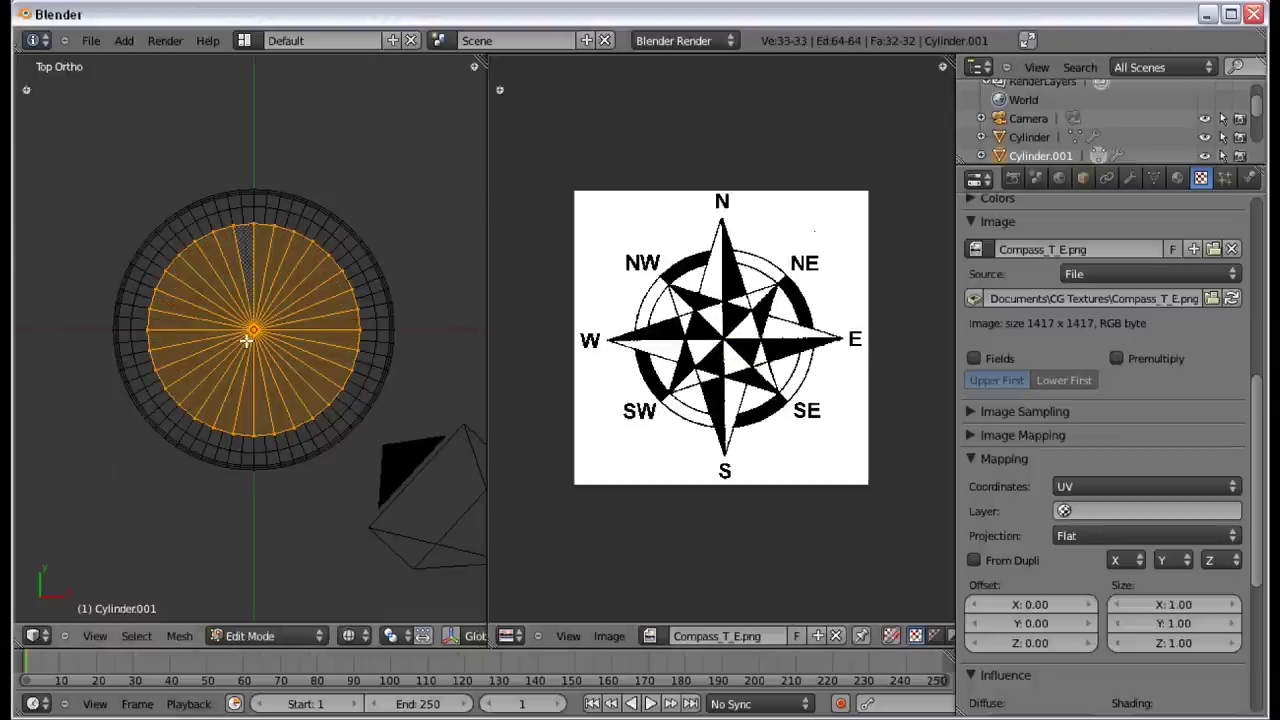
key(u)
click(245, 340)
key(a)
key(a)
key(u)
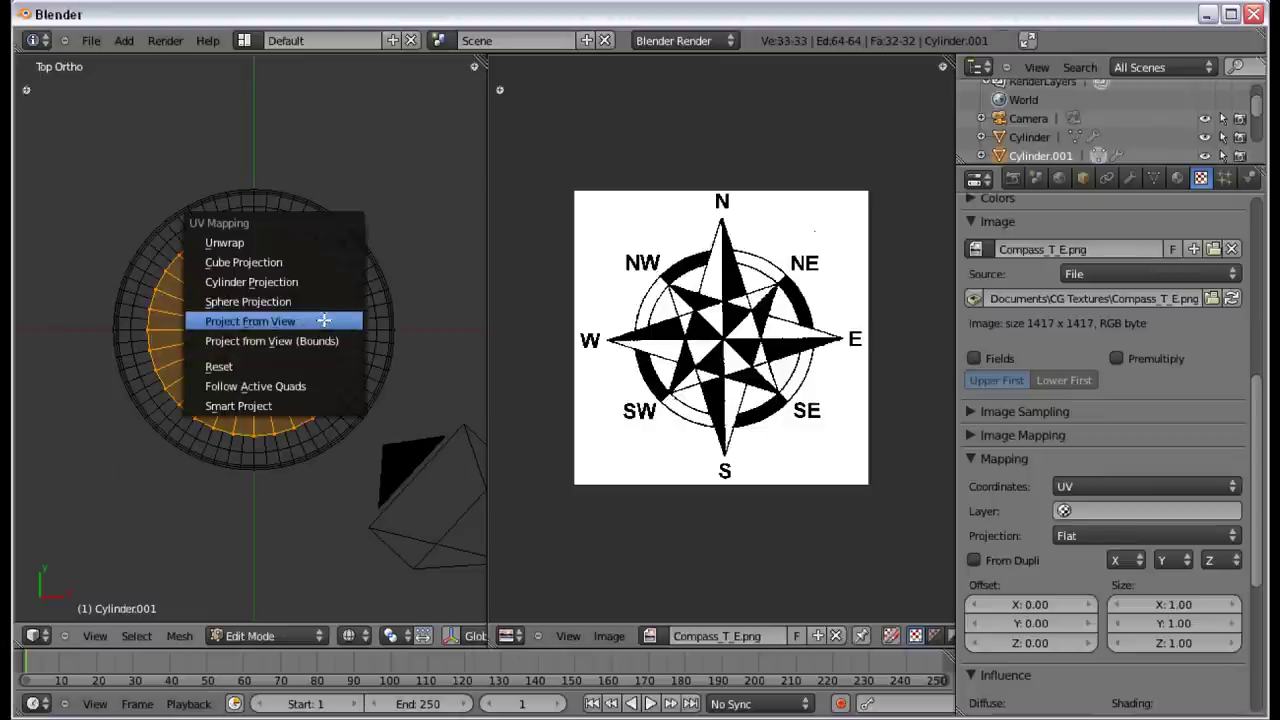
click(329, 318)
Step: Scale and move the disc's UV circle so it is centred on the compass rose and fills the image's width
key(s)
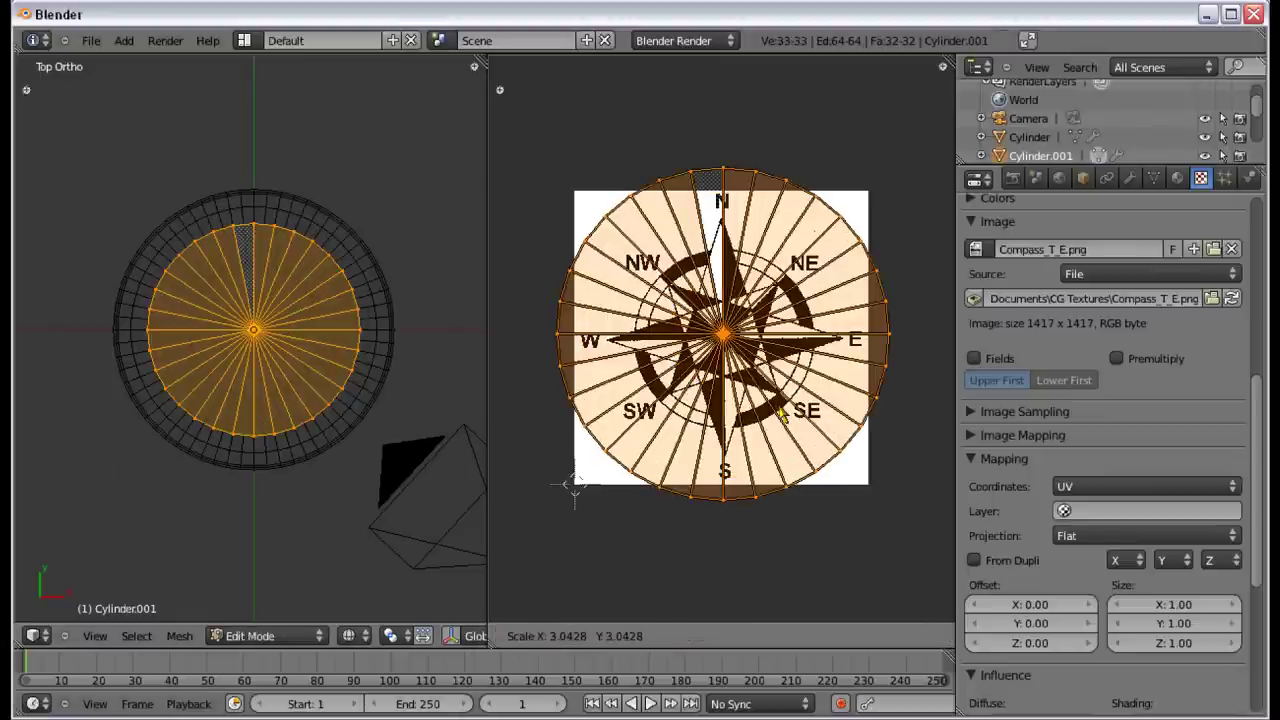
right_click(779, 413)
key(s)
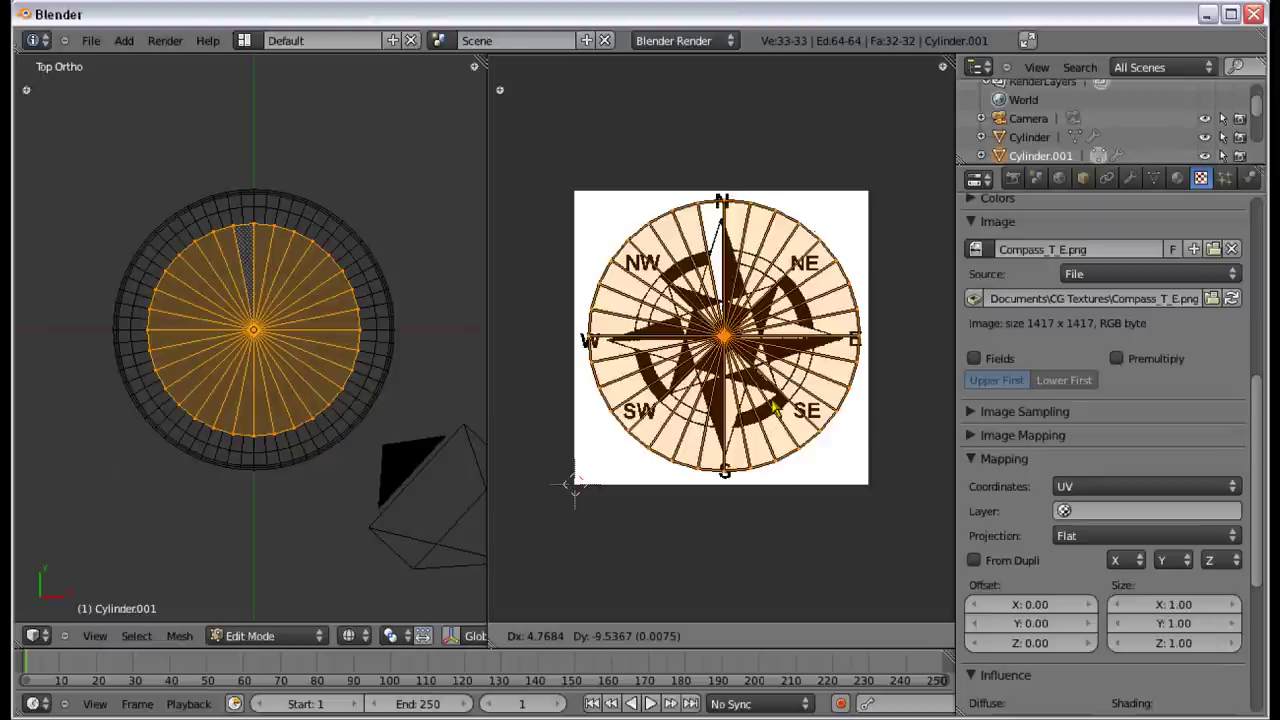
click(776, 408)
key(s)
click(775, 412)
key(g)
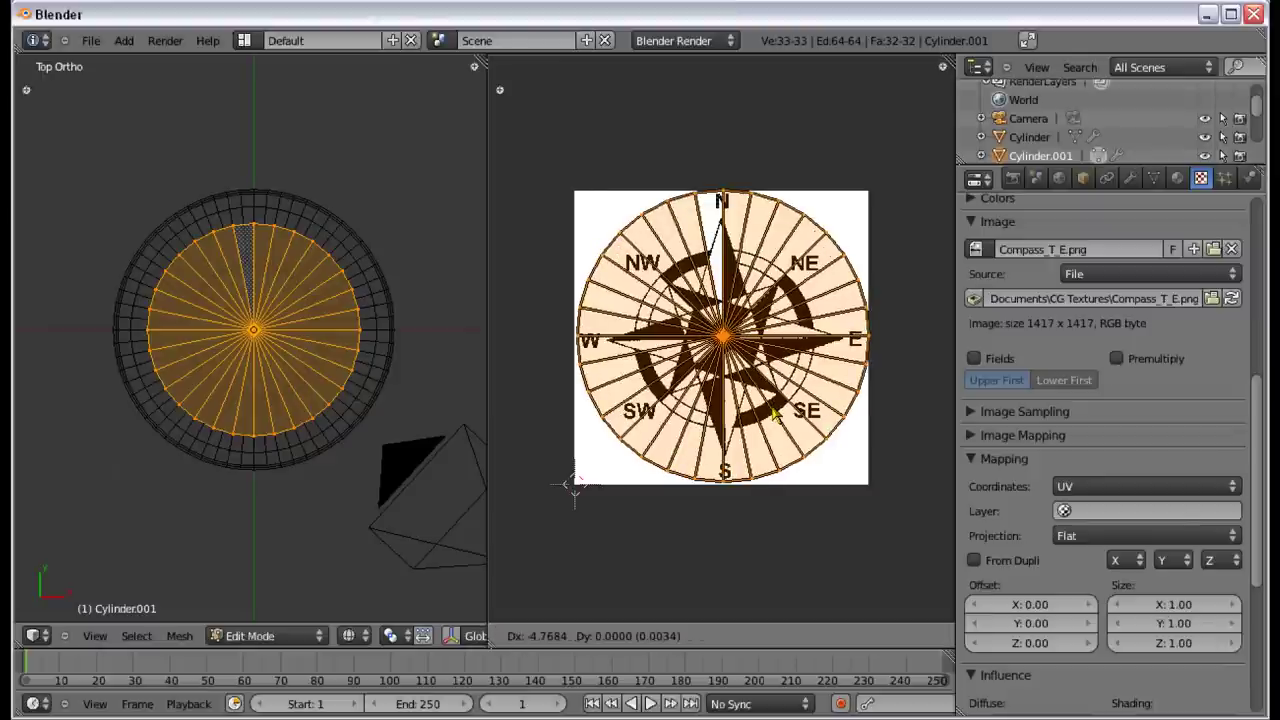
click(773, 415)
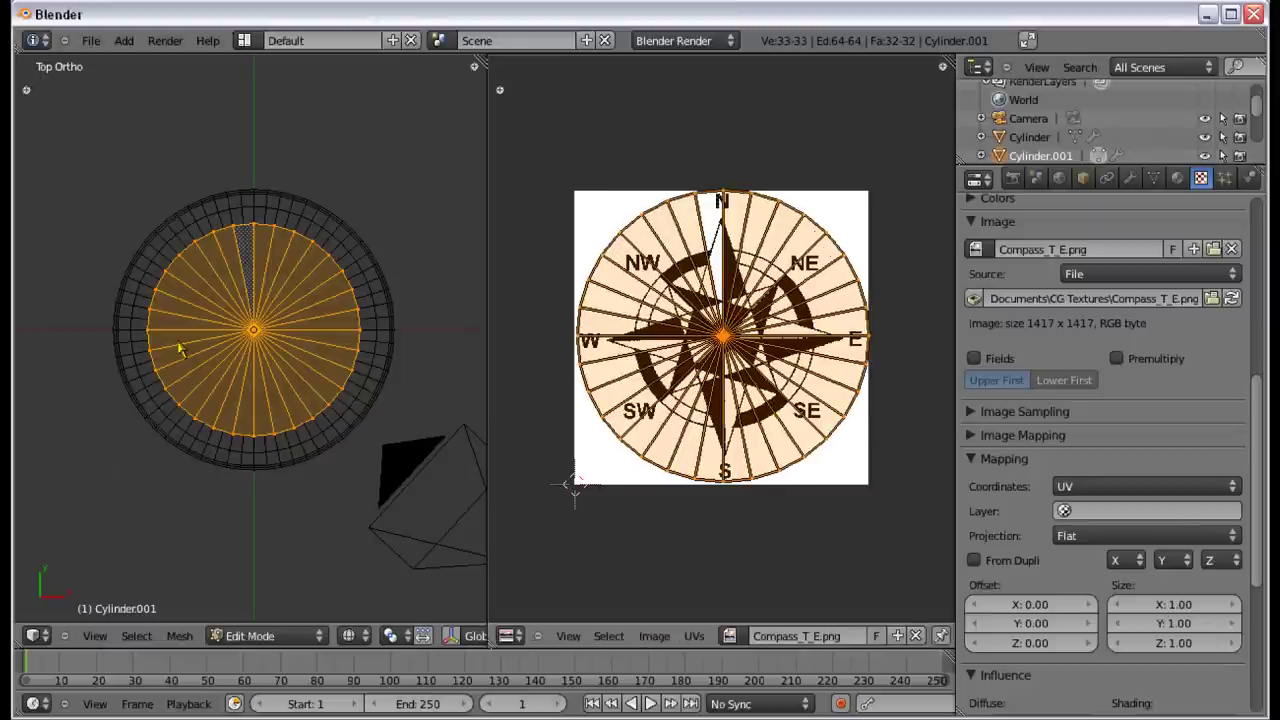
Step: Return to Object Mode and view the compass at an angle in solid display
key(Tab)
middle_drag(251, 366, 262, 362)
key(alt+z)
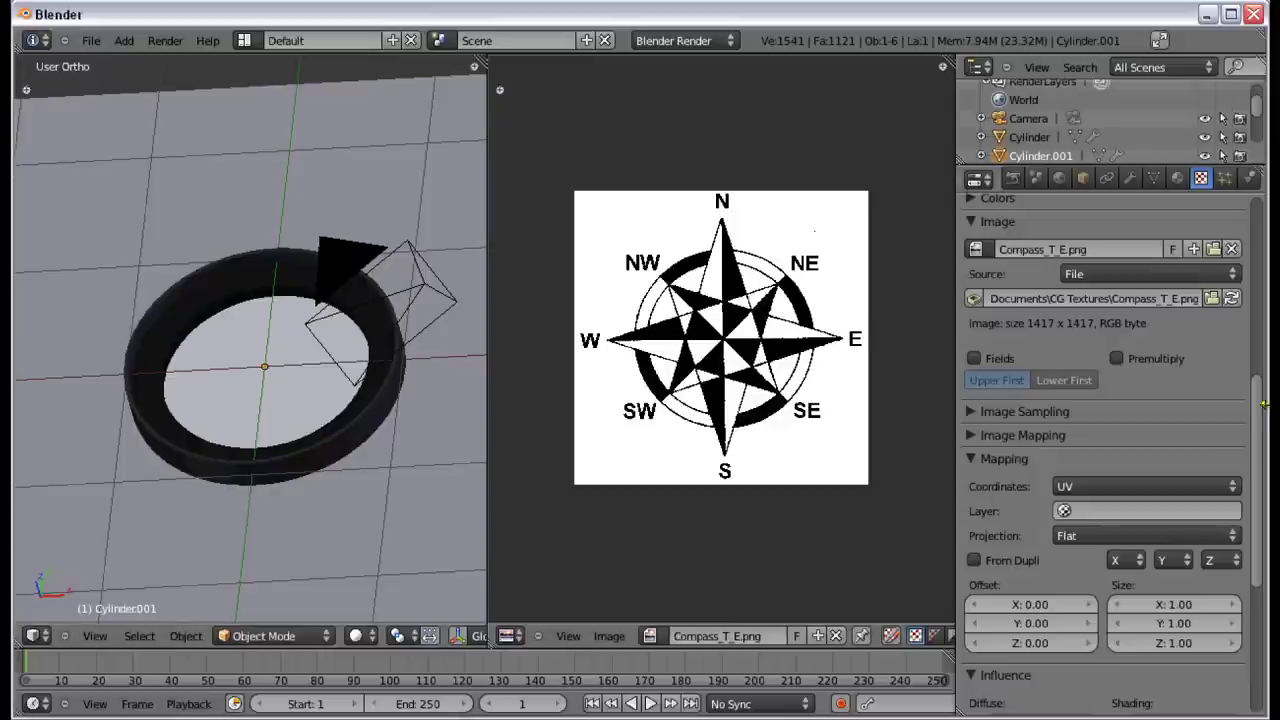
Step: Set the Compass material's diffuse intensity to 1.000 and merge the image editor area back into the 3D view
scroll(1262, 402, up, 10)
click(1178, 178)
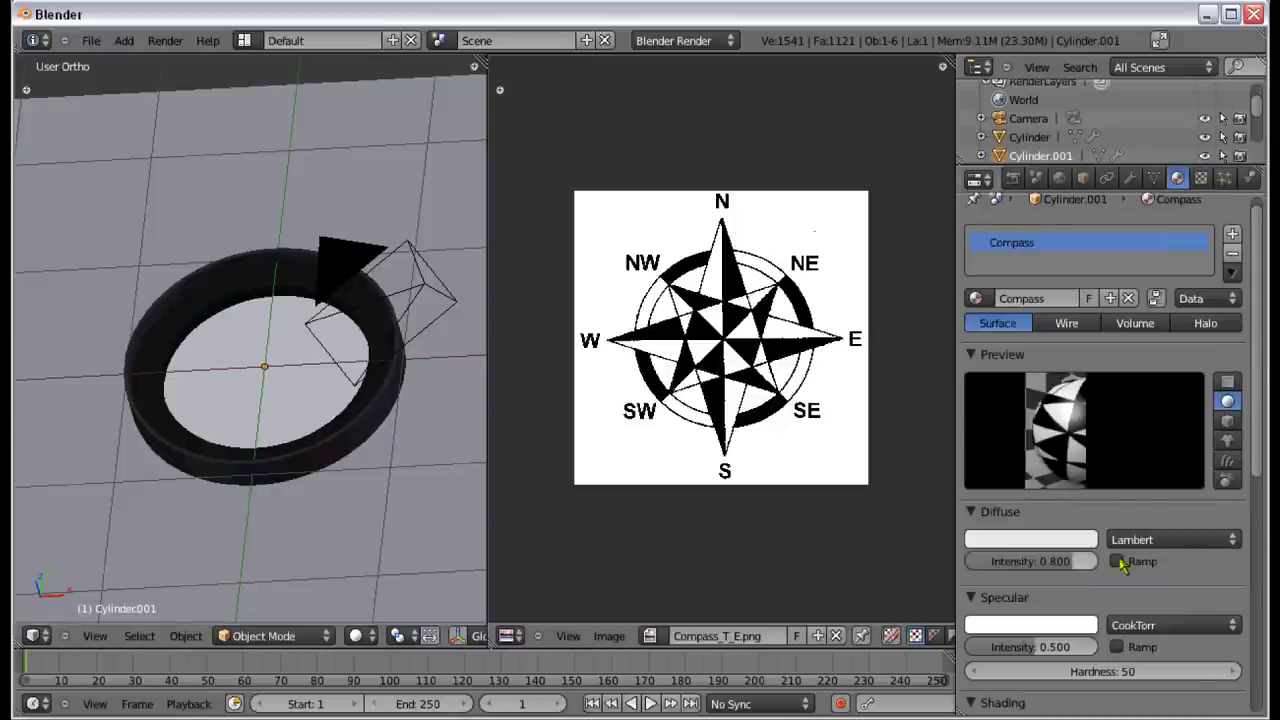
drag(1122, 565, 1160, 562)
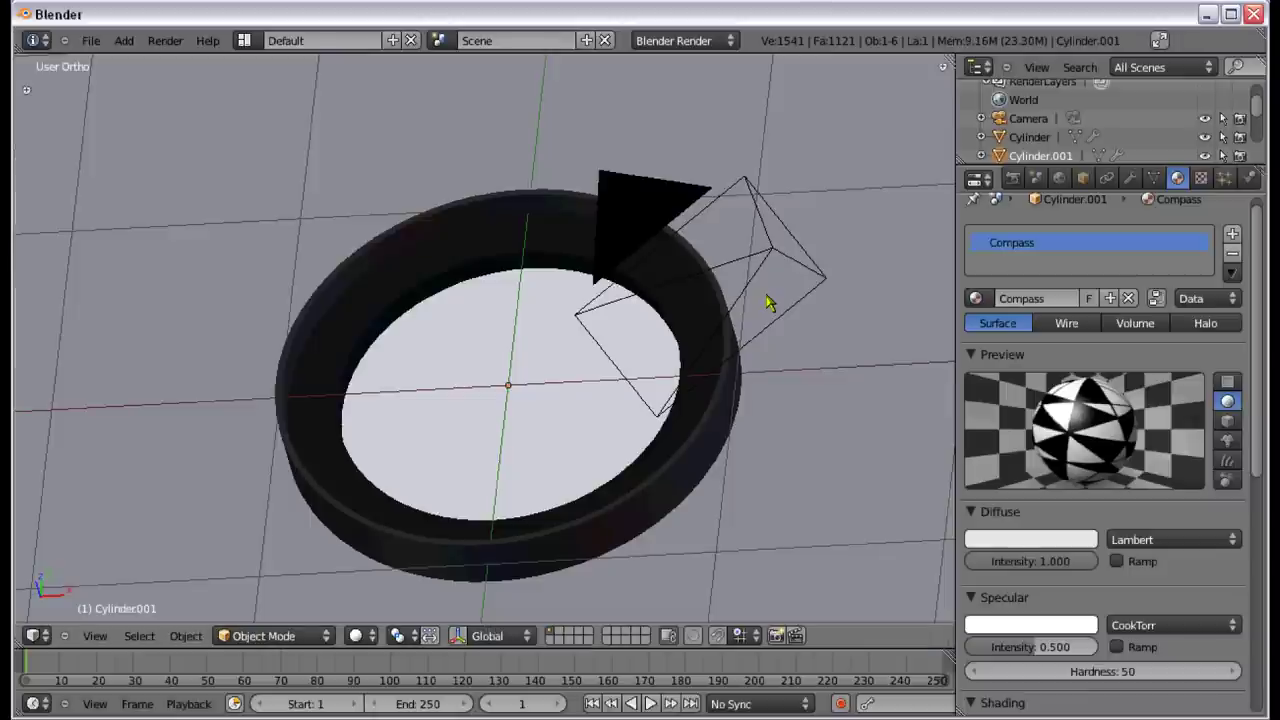
Step: Render the compass from the camera view to check the textured face, and close the render
key(KP_0)
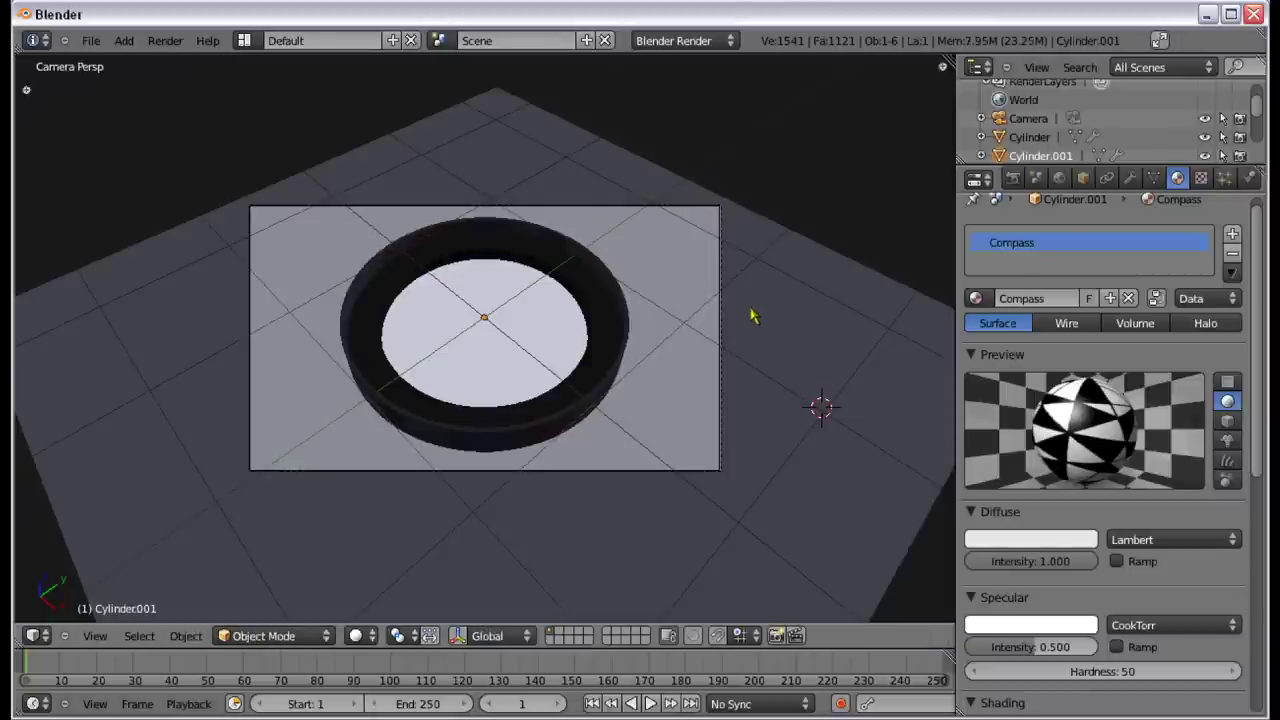
key(F12)
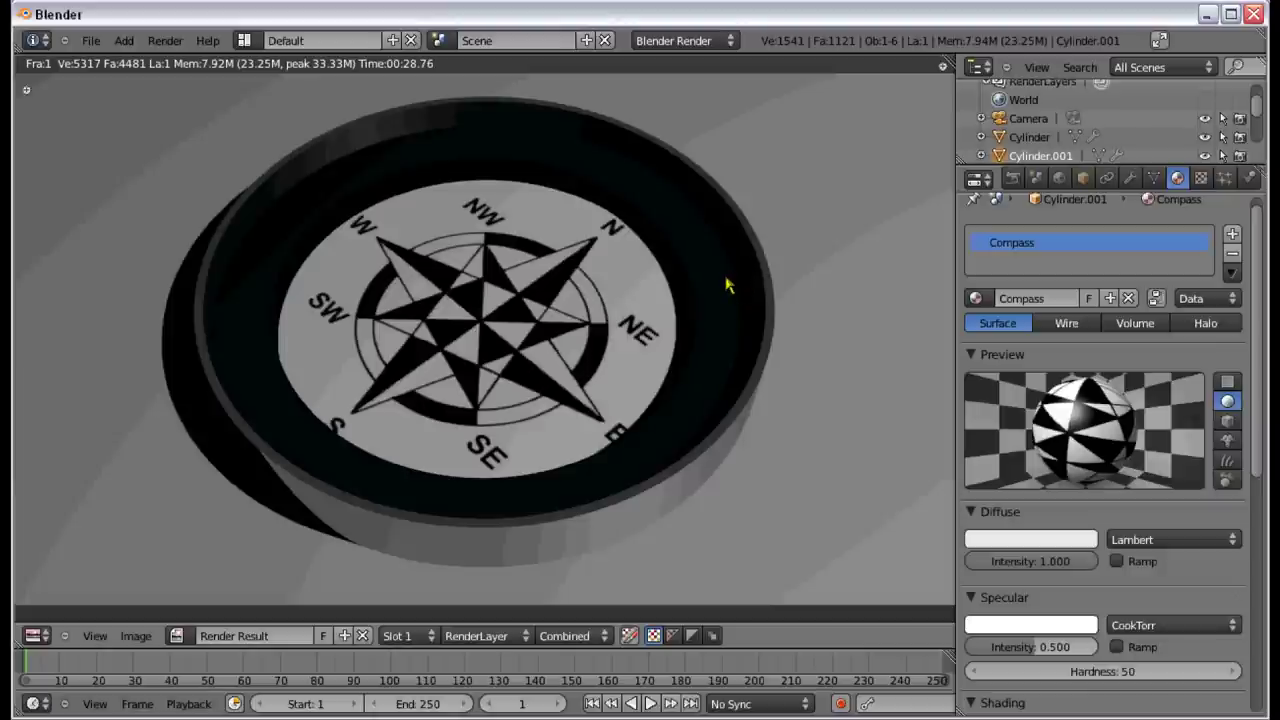
key(Escape)
Step: Select the lamp in front view and move it about 3.5 units along negative X until it is above the compass
key(KP_1)
scroll(615, 265, down, 6)
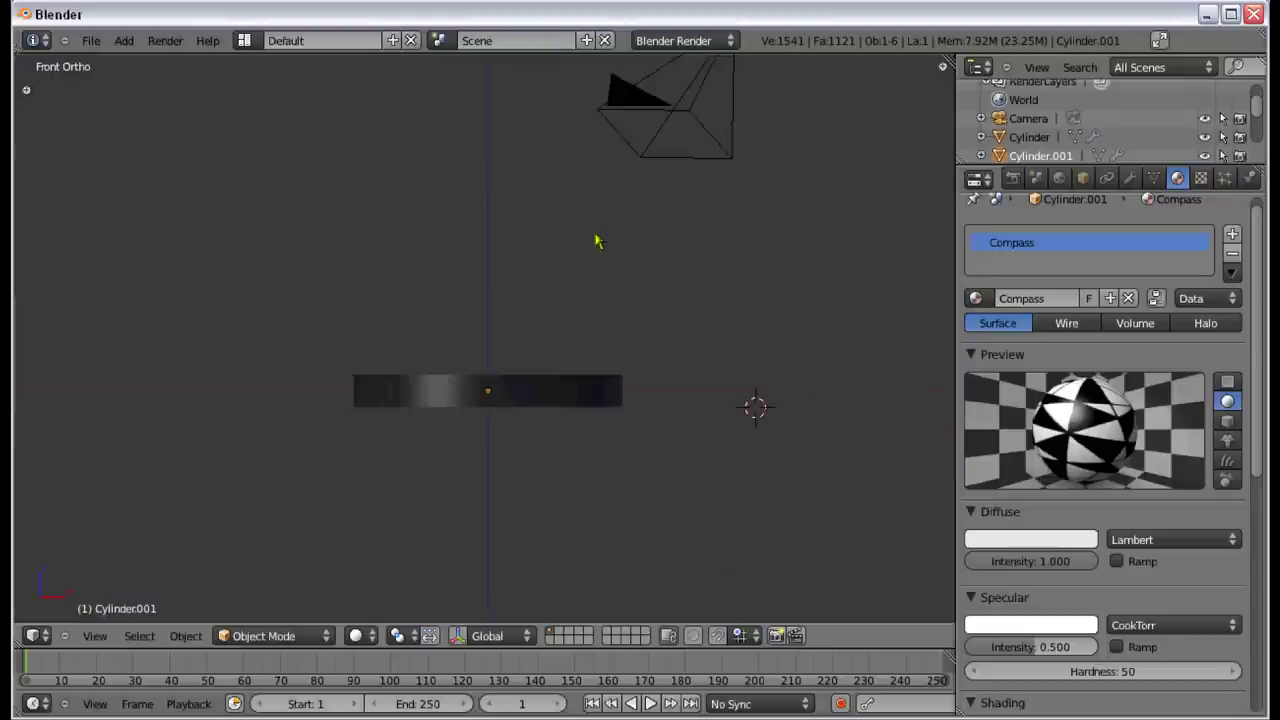
scroll(615, 330, down, 5)
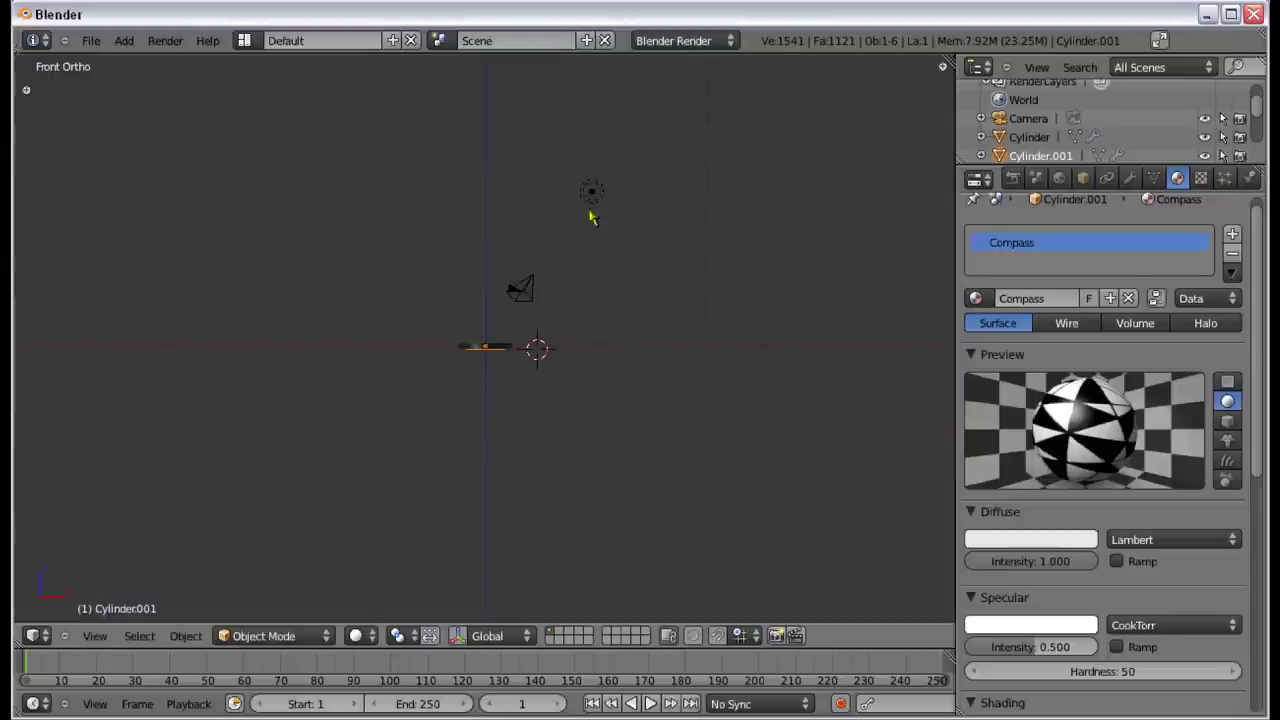
right_click(591, 194)
key(g)
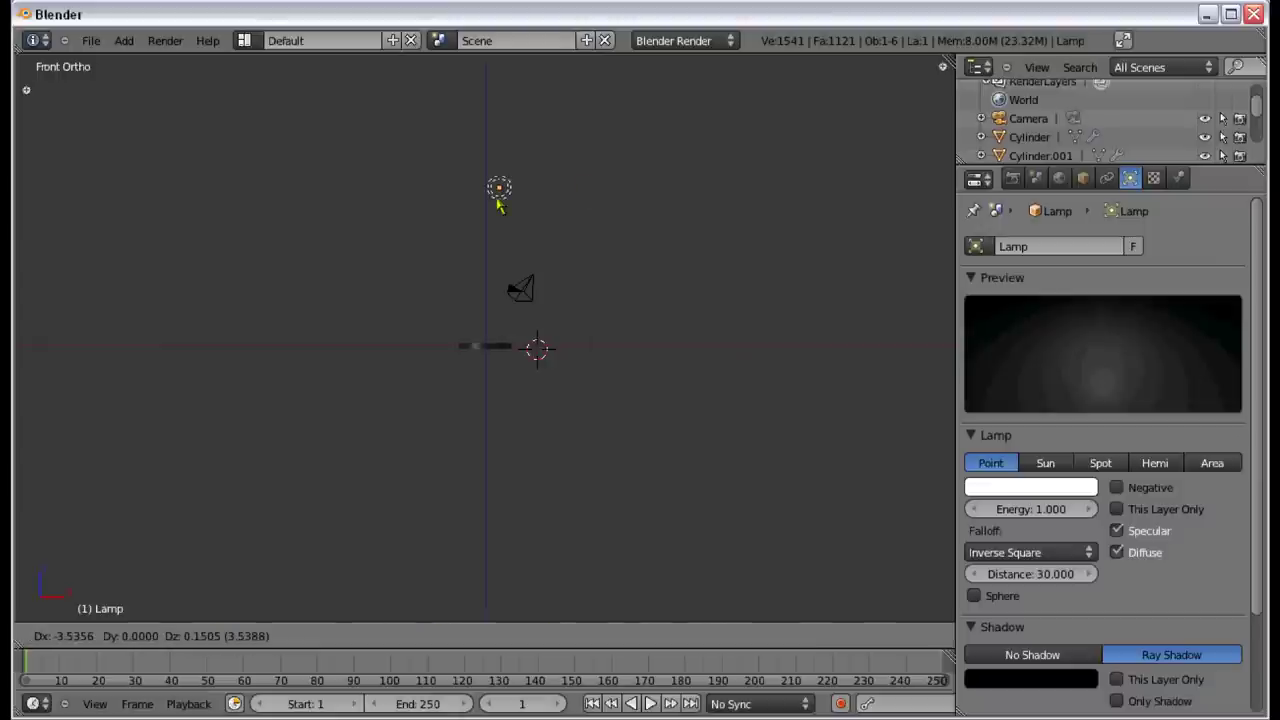
click(493, 205)
Step: Bring the lamp over the compass's centre in right view, lower it about 0.76 units, and check its position from above
key(KP_3)
key(g)
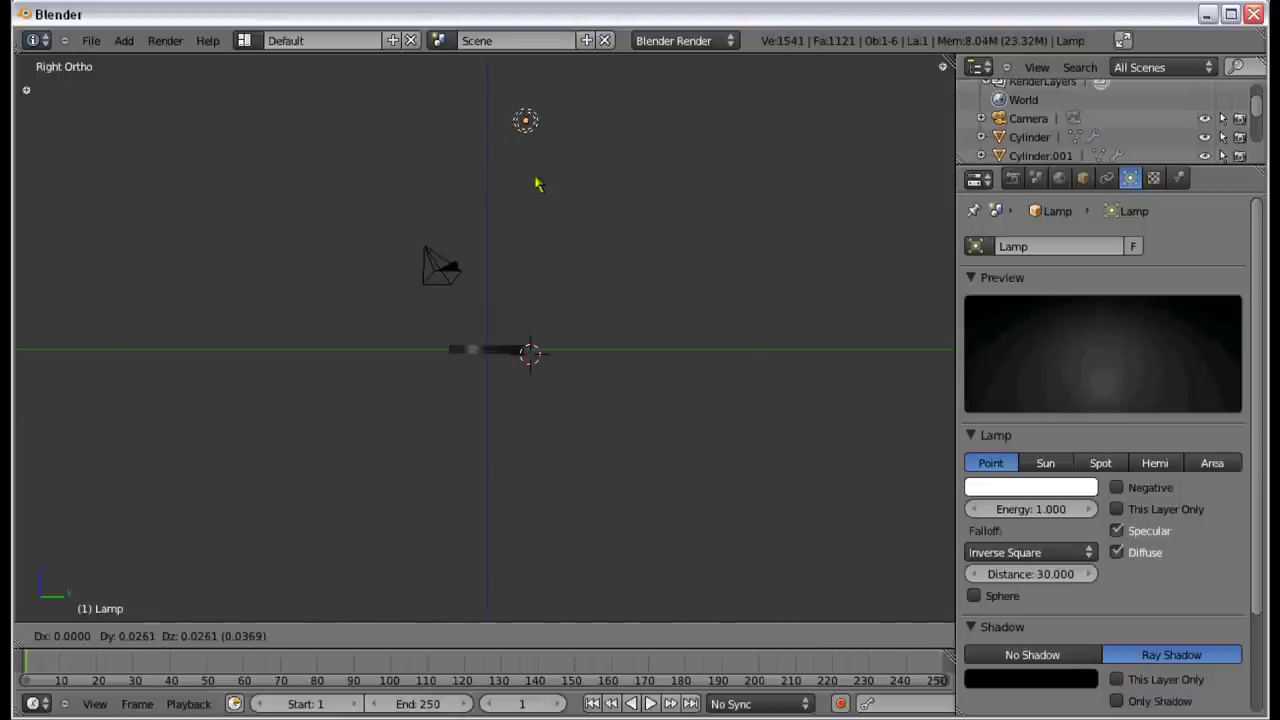
click(519, 182)
key(g)
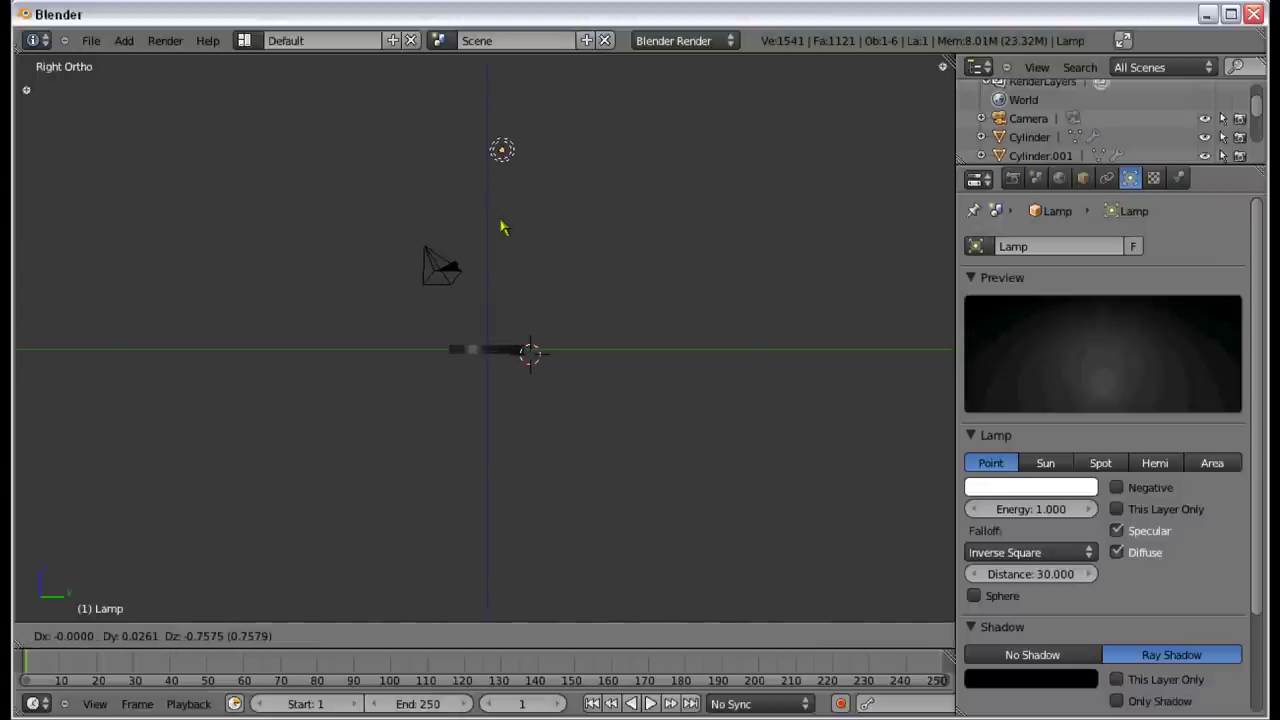
click(503, 229)
key(KP_7)
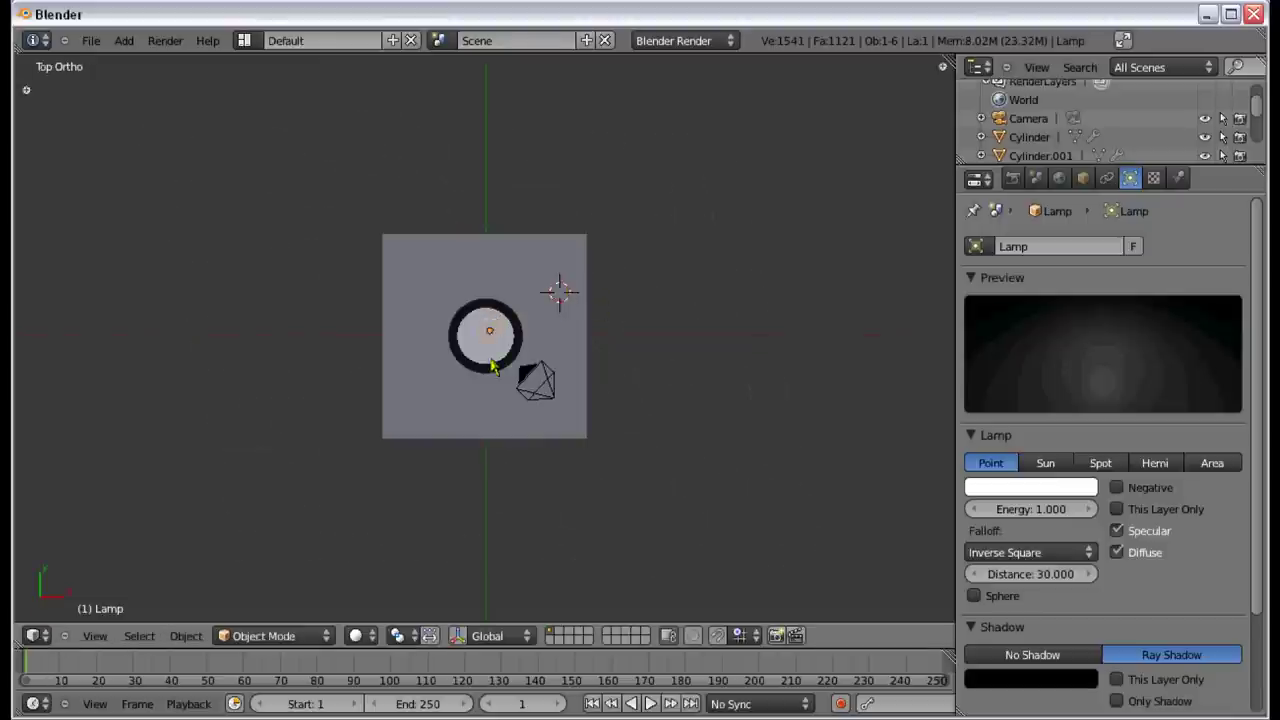
middle_drag(560, 288, 443, 214)
scroll(517, 297, up, 3)
middle_drag(517, 297, 557, 341)
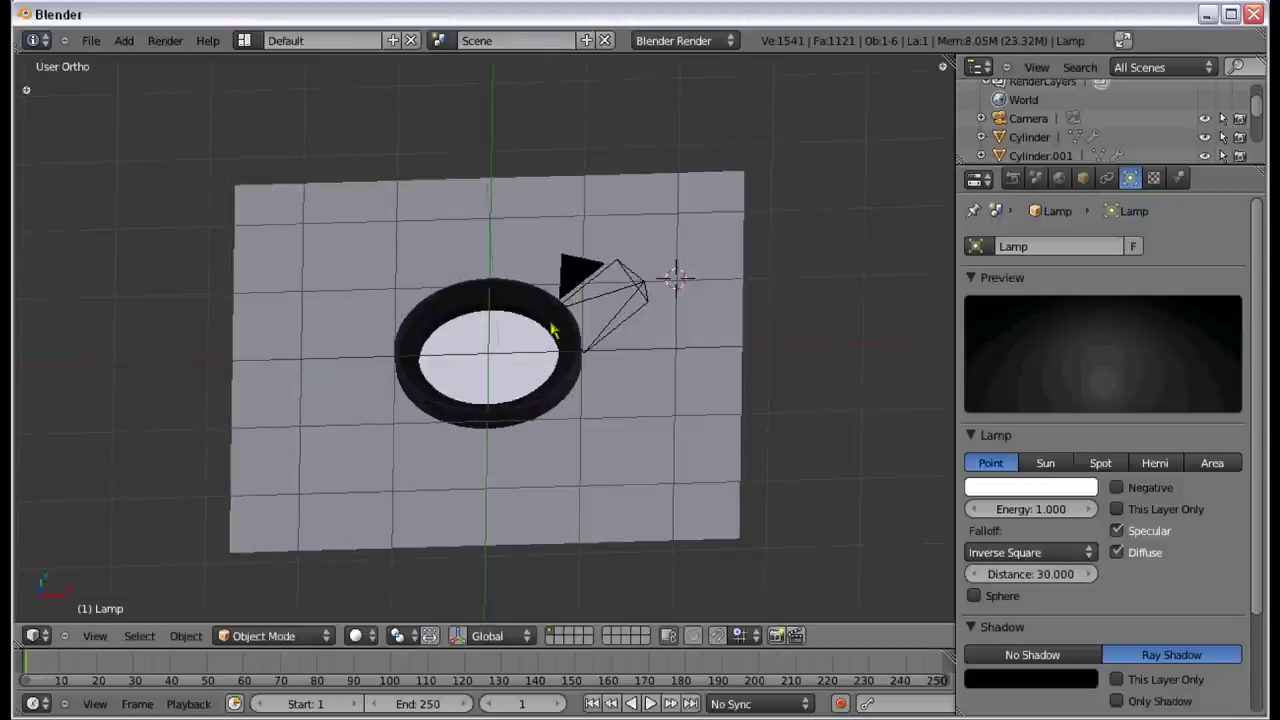
Step: Start another camera render to check the new lighting, and close it to return to a wide view of the scene
key(KP_0)
key(F12)
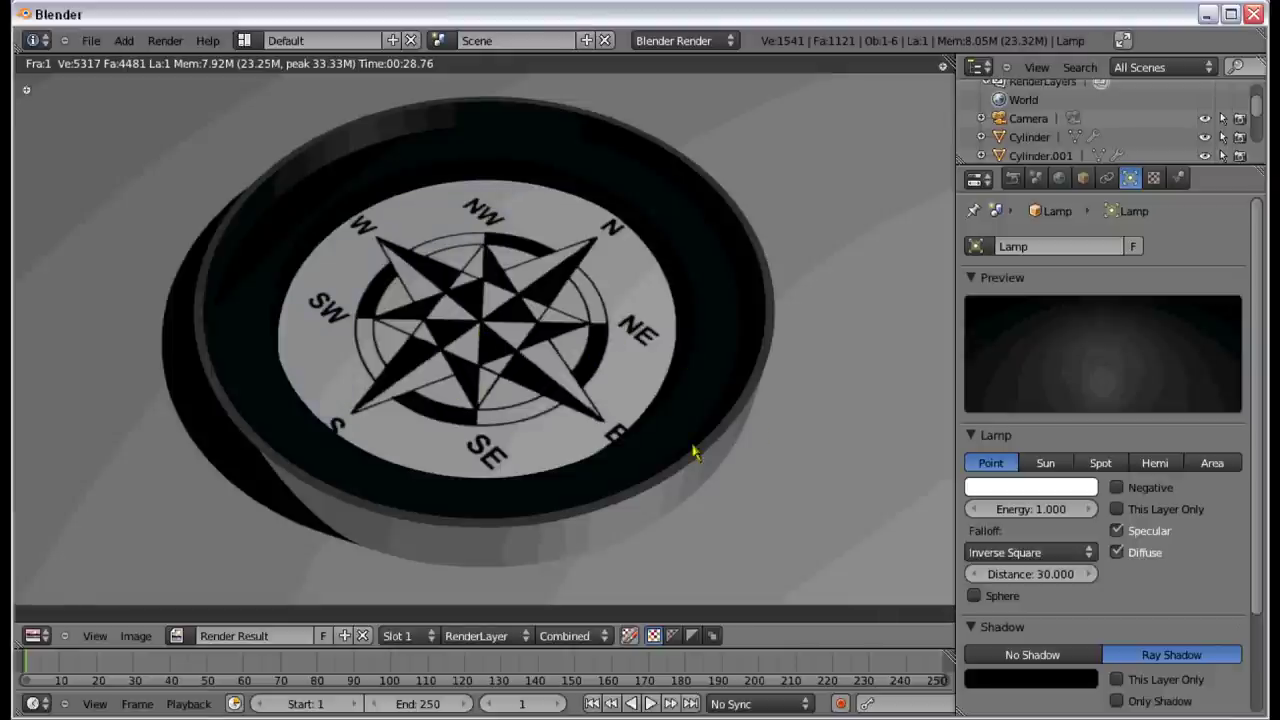
key(Escape)
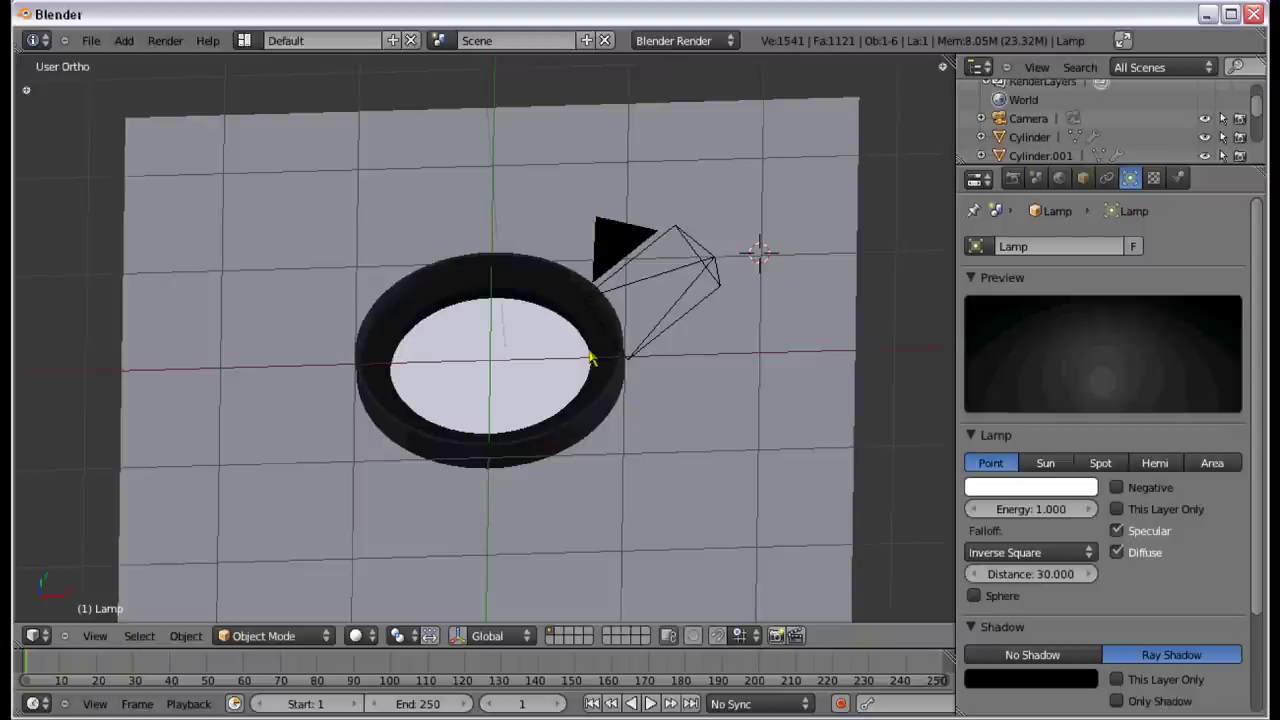
scroll(614, 283, down, 6)
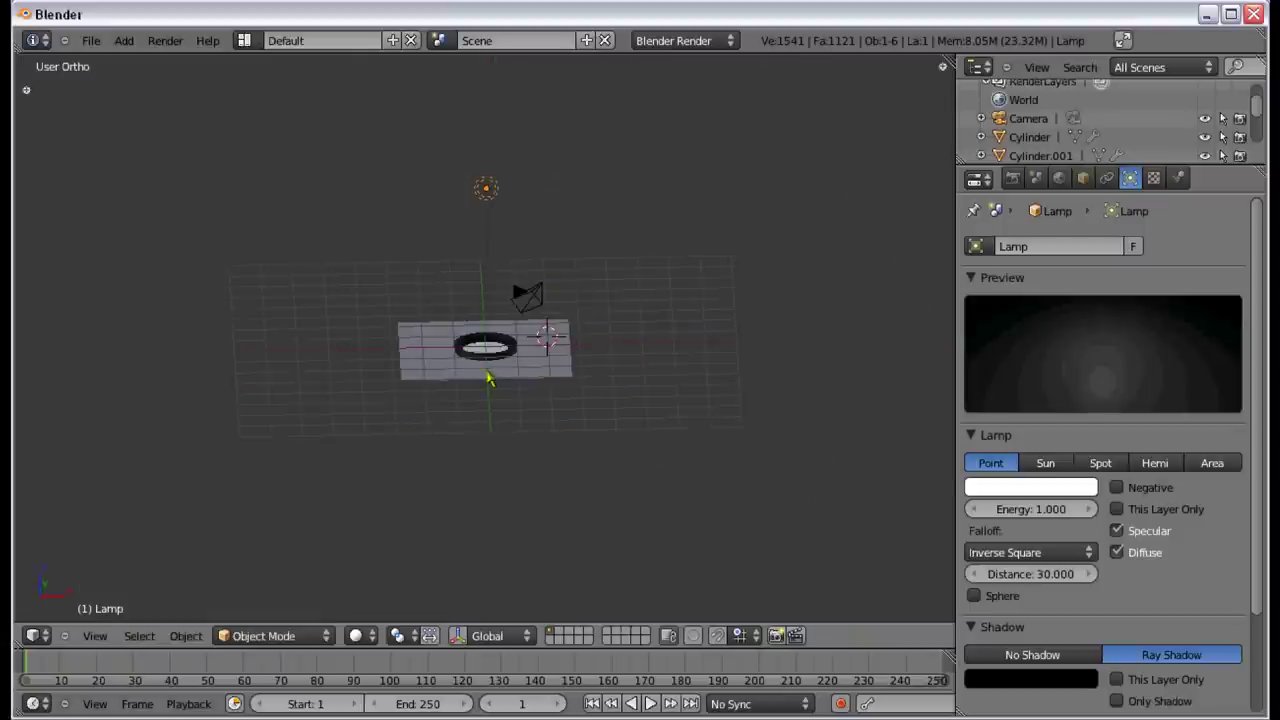
Step: Select the ground plane and inspect the compass in wireframe from the front, top and oblique angles
middle_drag(673, 318, 485, 456)
scroll(540, 280, up, 2)
scroll(562, 287, up, 3)
scroll(517, 374, down, 4)
right_click(760, 425)
key(KP_1)
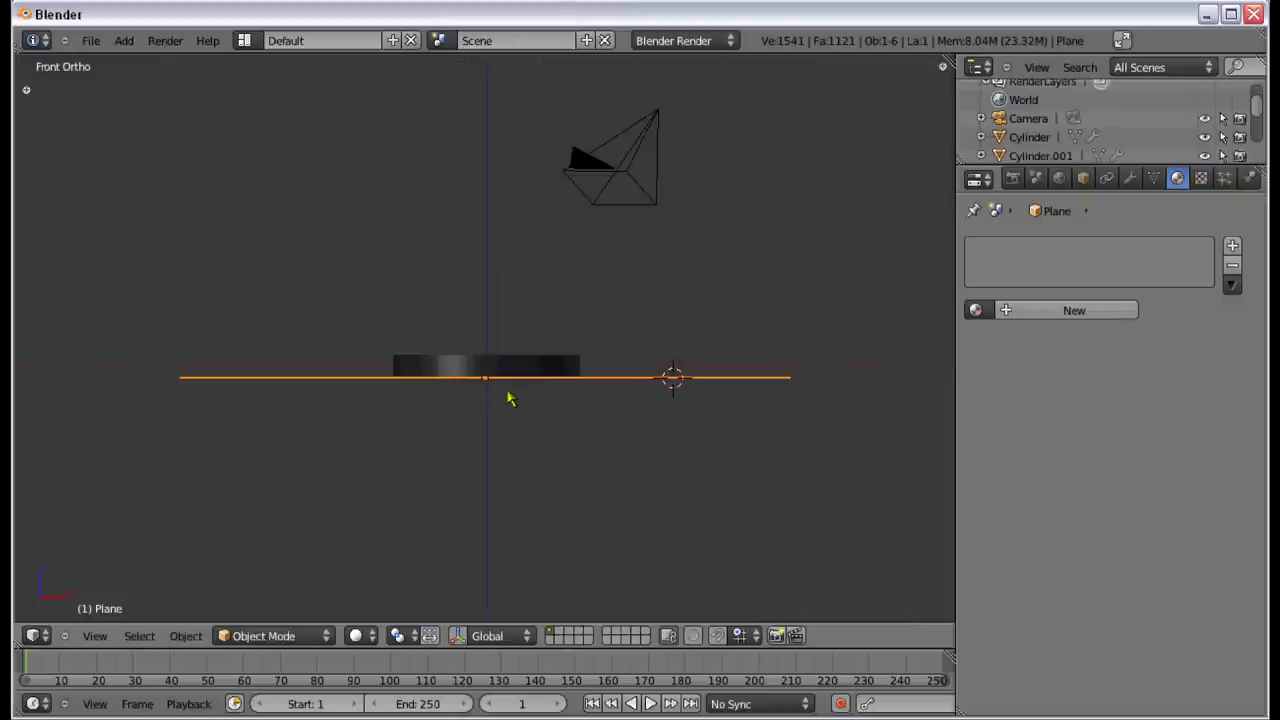
scroll(511, 392, up, 6)
key(z)
mouse_move(449, 409)
middle_down()
mouse_move(451, 473)
mouse_move(523, 380)
mouse_move(523, 409)
middle_up()
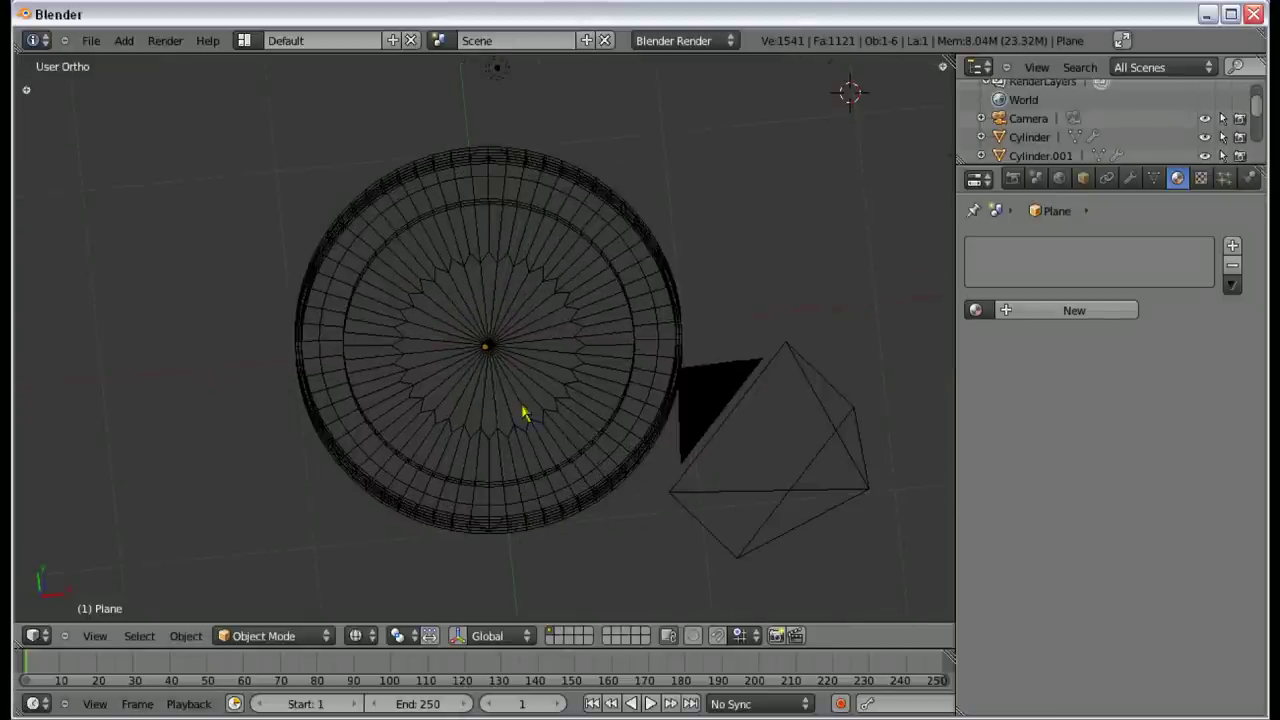
key(KP_7)
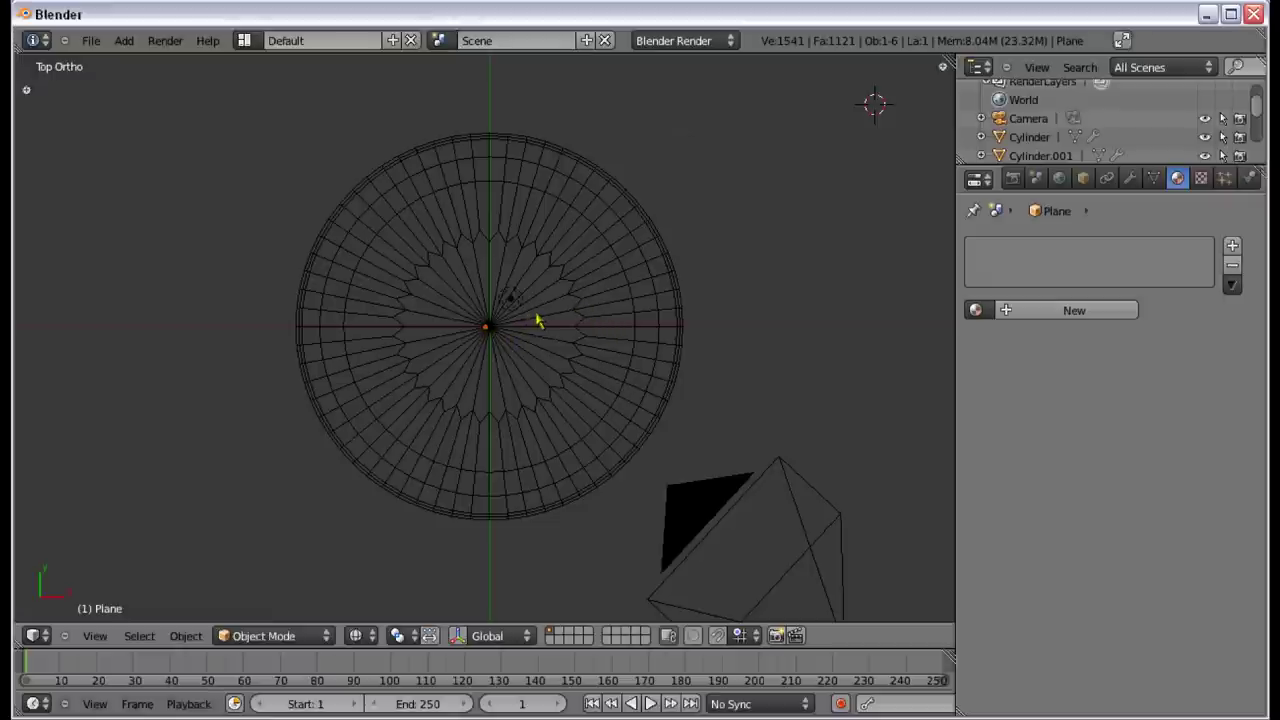
middle_drag(471, 434, 509, 434)
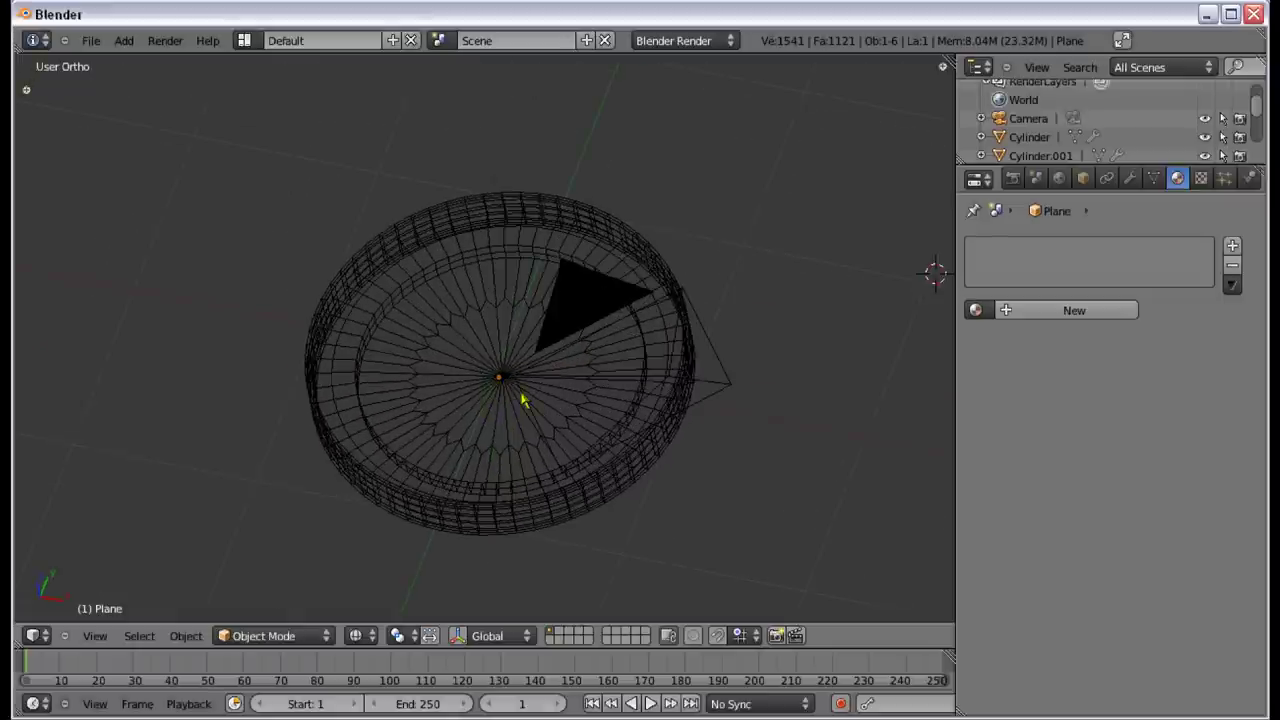
middle_drag(521, 400, 589, 395)
key(KP_7)
scroll(551, 386, down, 1)
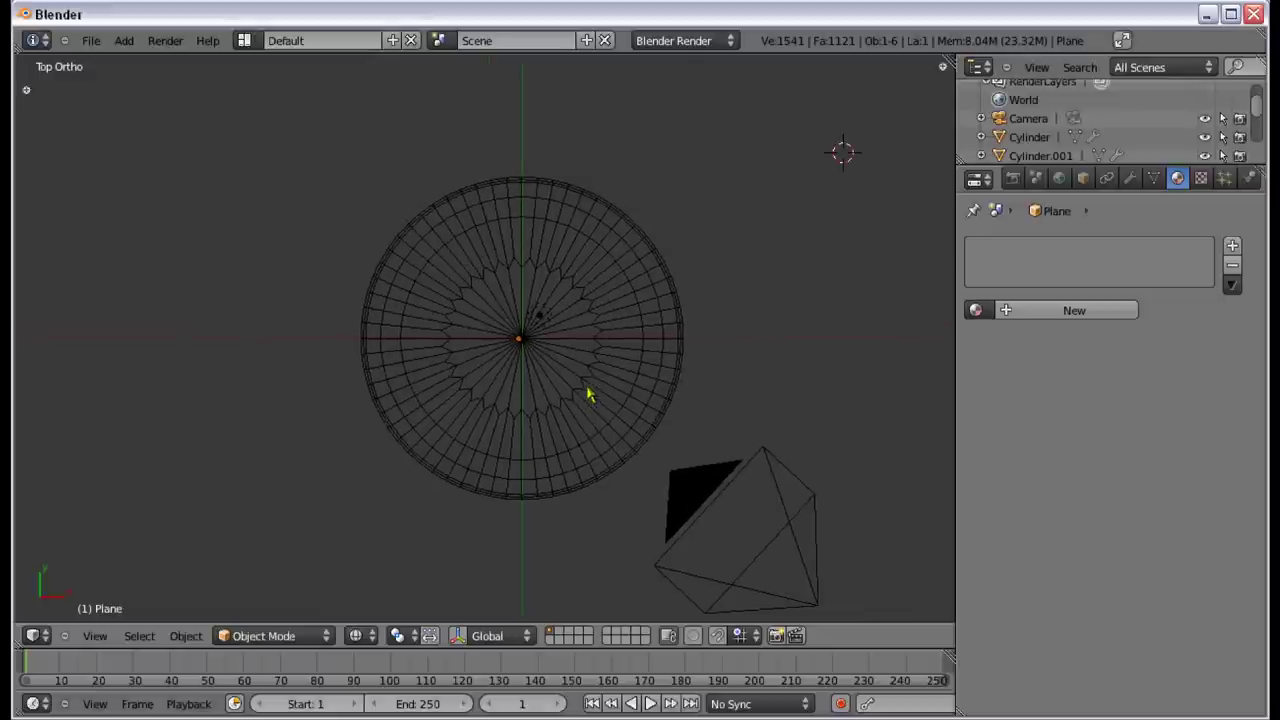
Step: Look at the compass-rose image and the finished Compass render in the Blender Pictures folder, and return to Blender
key(alt+Tab)
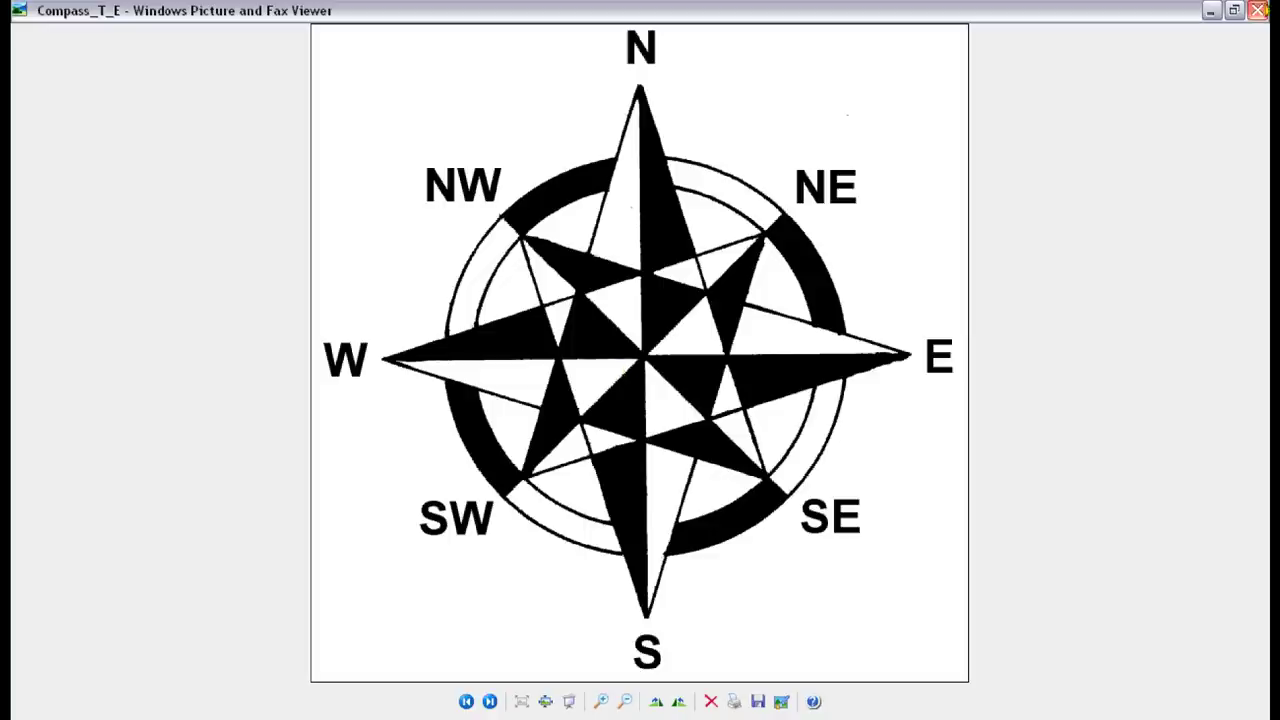
key(alt+Tab)
click(332, 661)
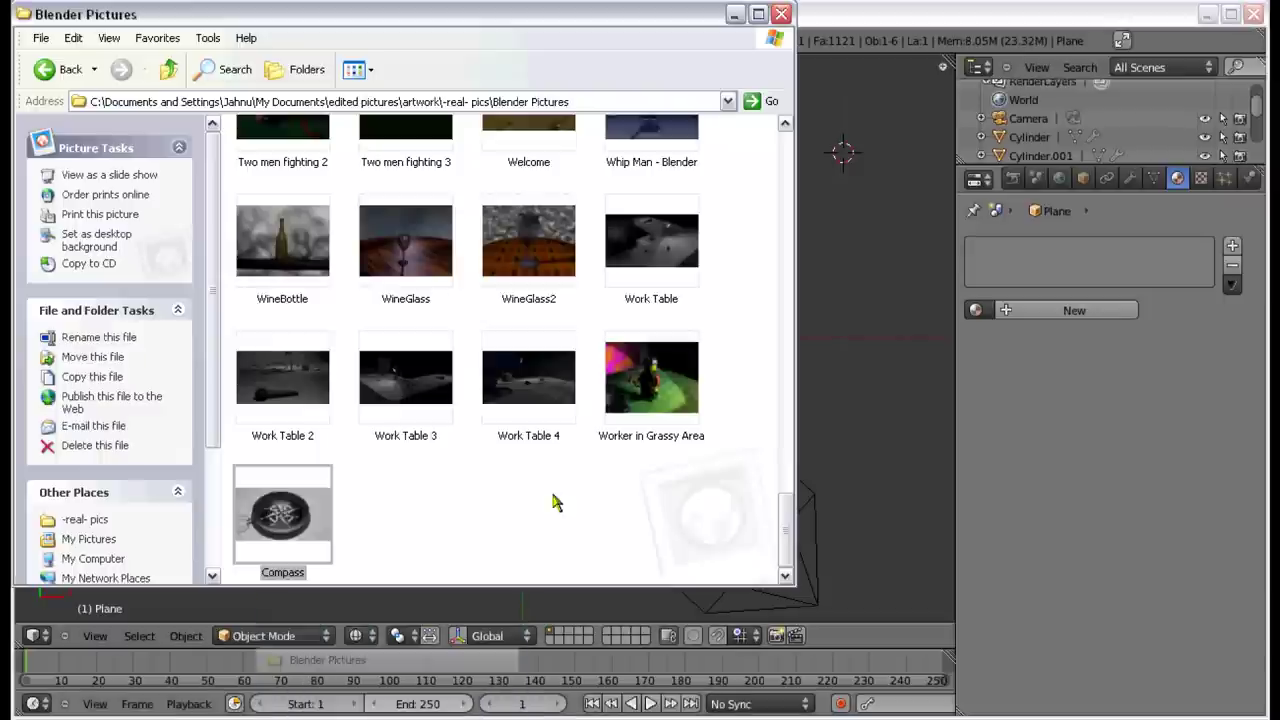
double_click(283, 514)
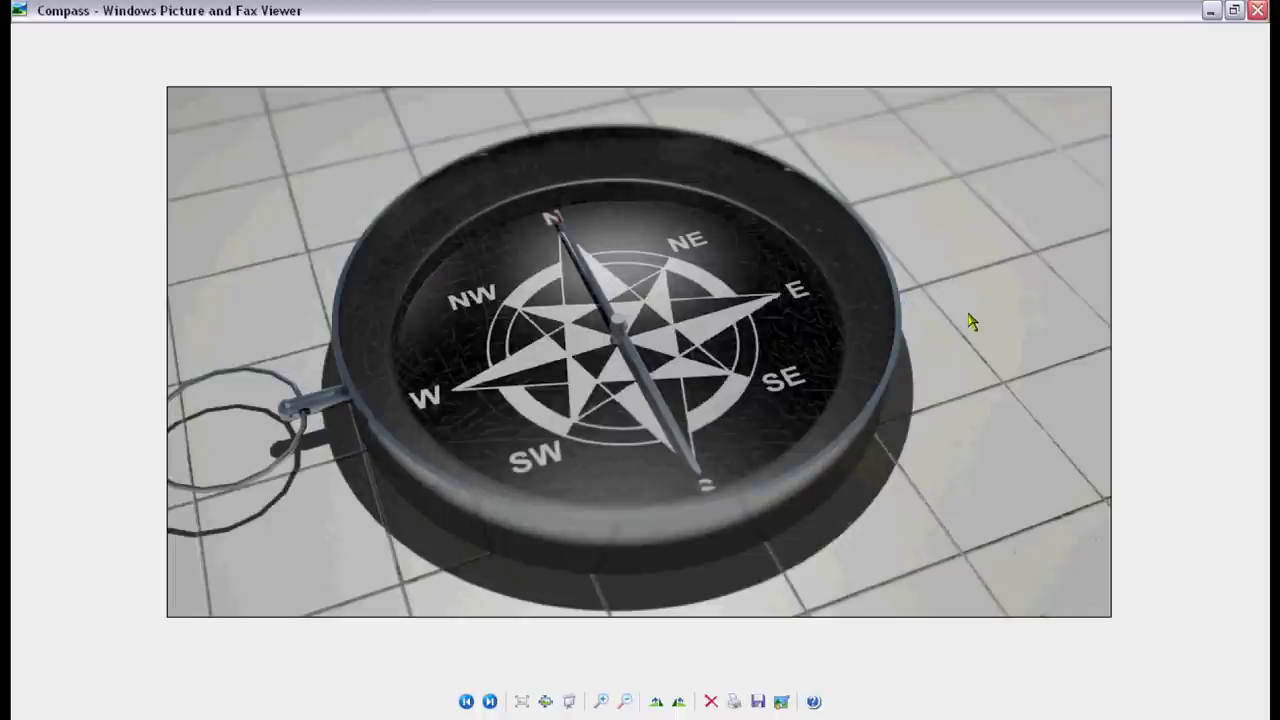
key(alt+Tab)
key(alt+Tab)
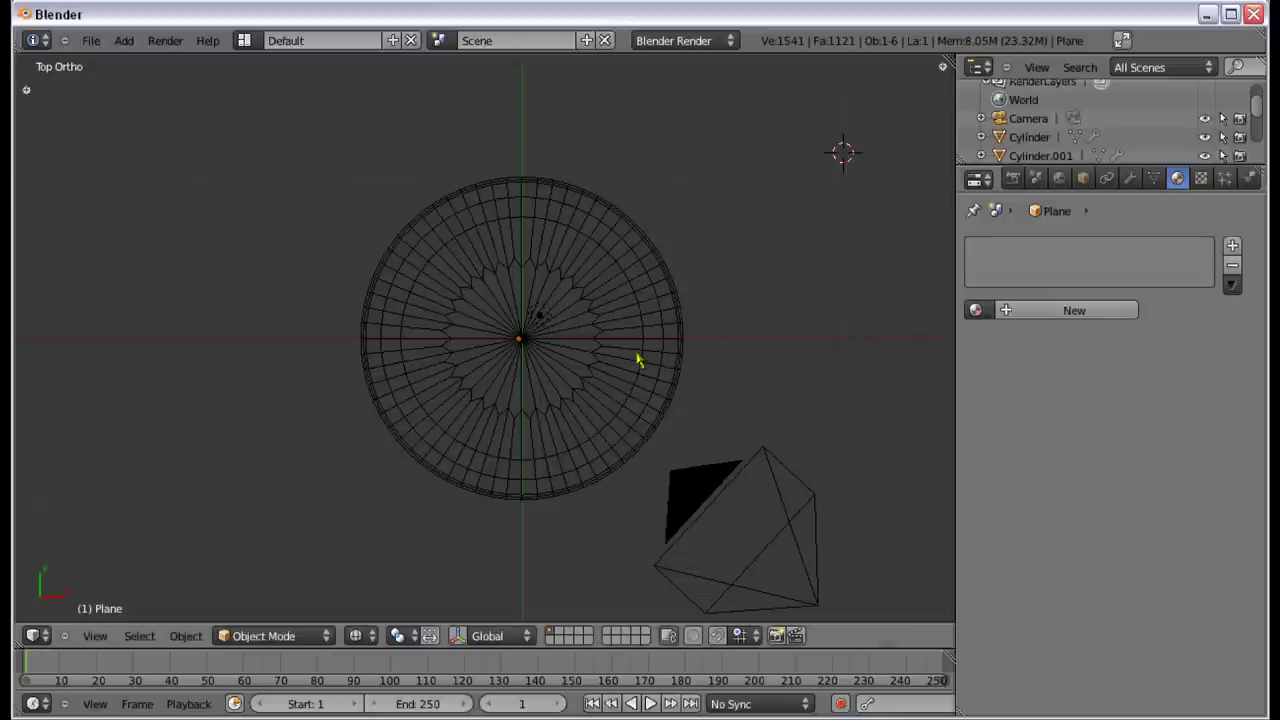
Step: Select the compass's outer ring in top view
shift+middle_drag(660, 357, 626, 314)
scroll(626, 314, up, 1)
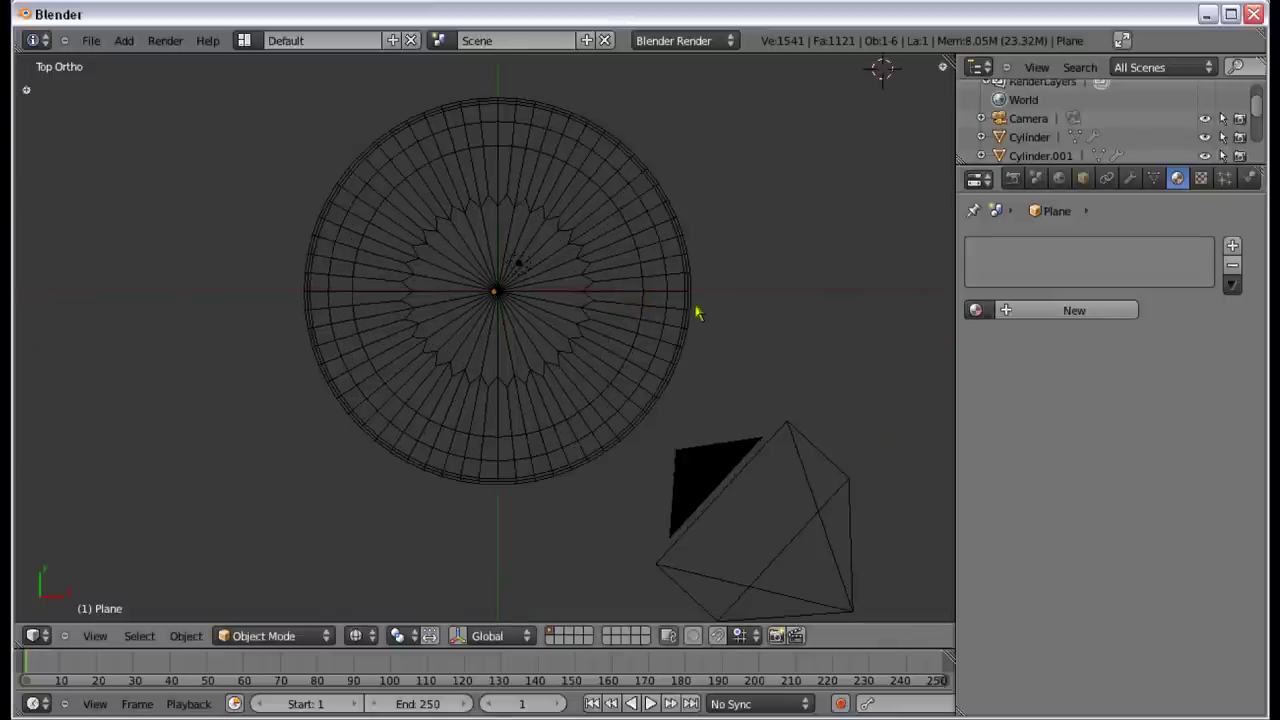
right_click(614, 383)
key(g)
key(x)
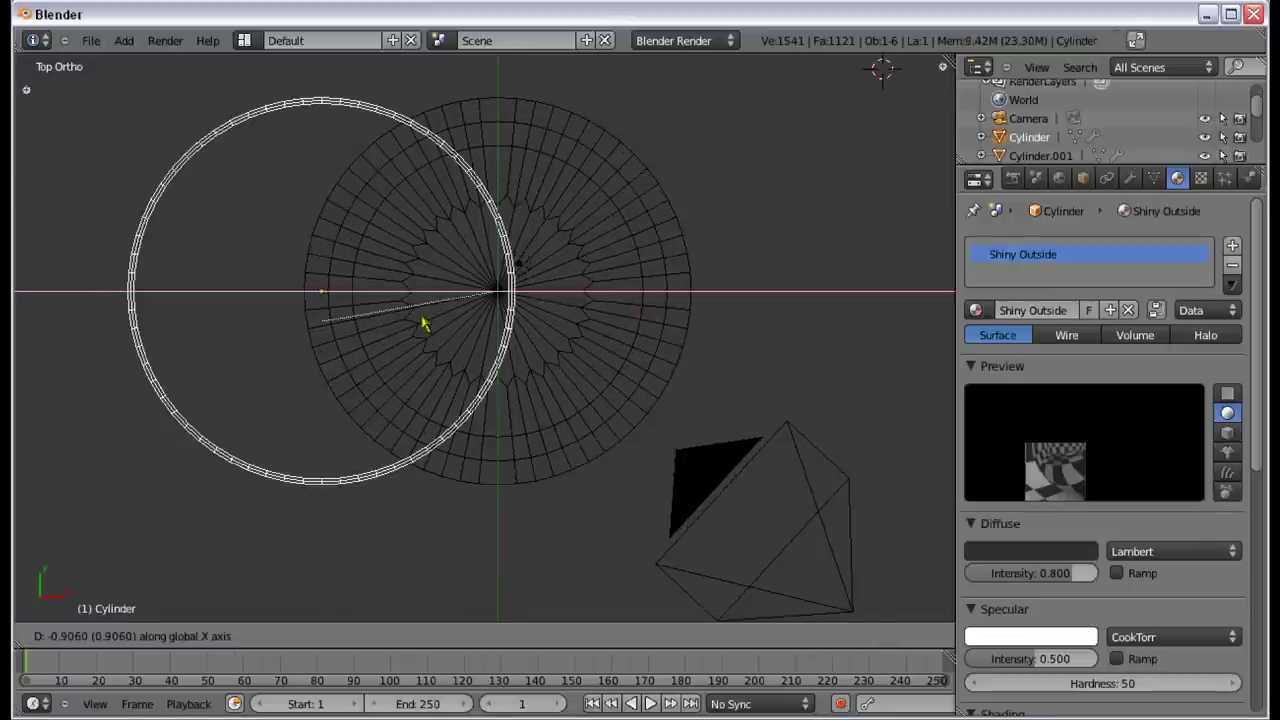
click(426, 371)
Step: Enter Edit Mode on the outer ring, select its upper edge loop, and check the selection in solid shading
middle_drag(426, 371, 534, 371)
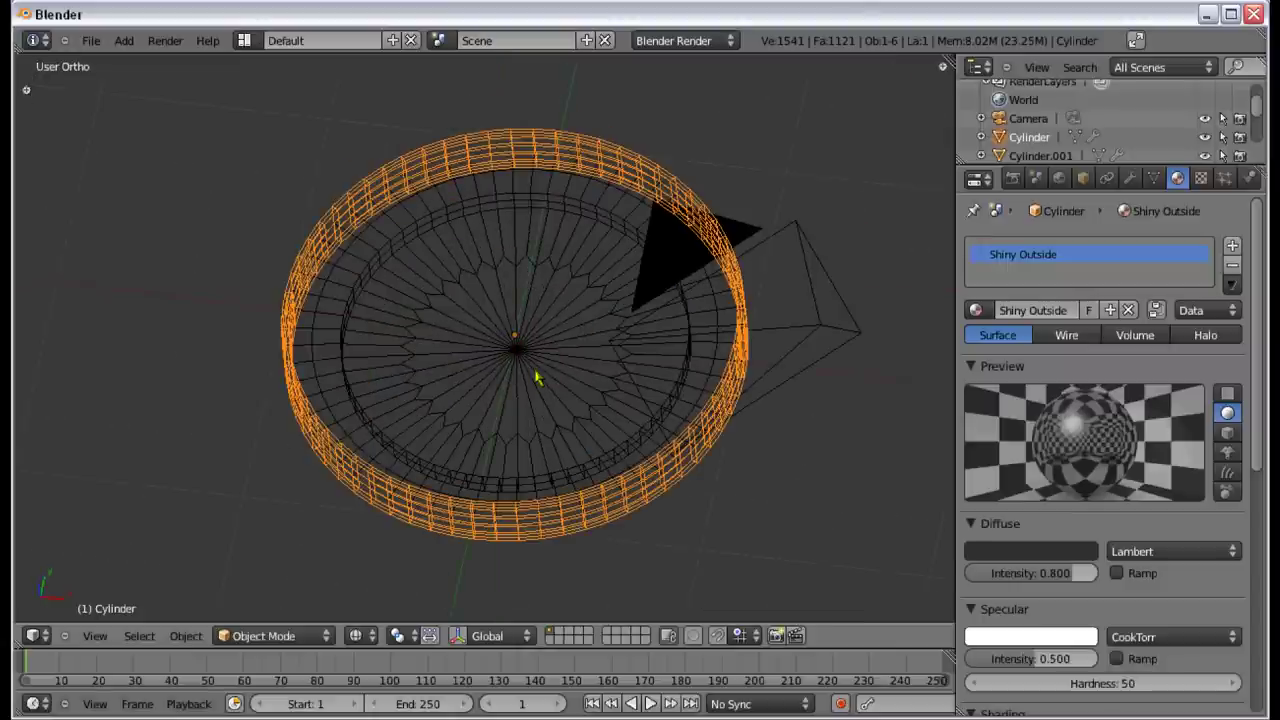
key(Tab)
alt+right_click(306, 237)
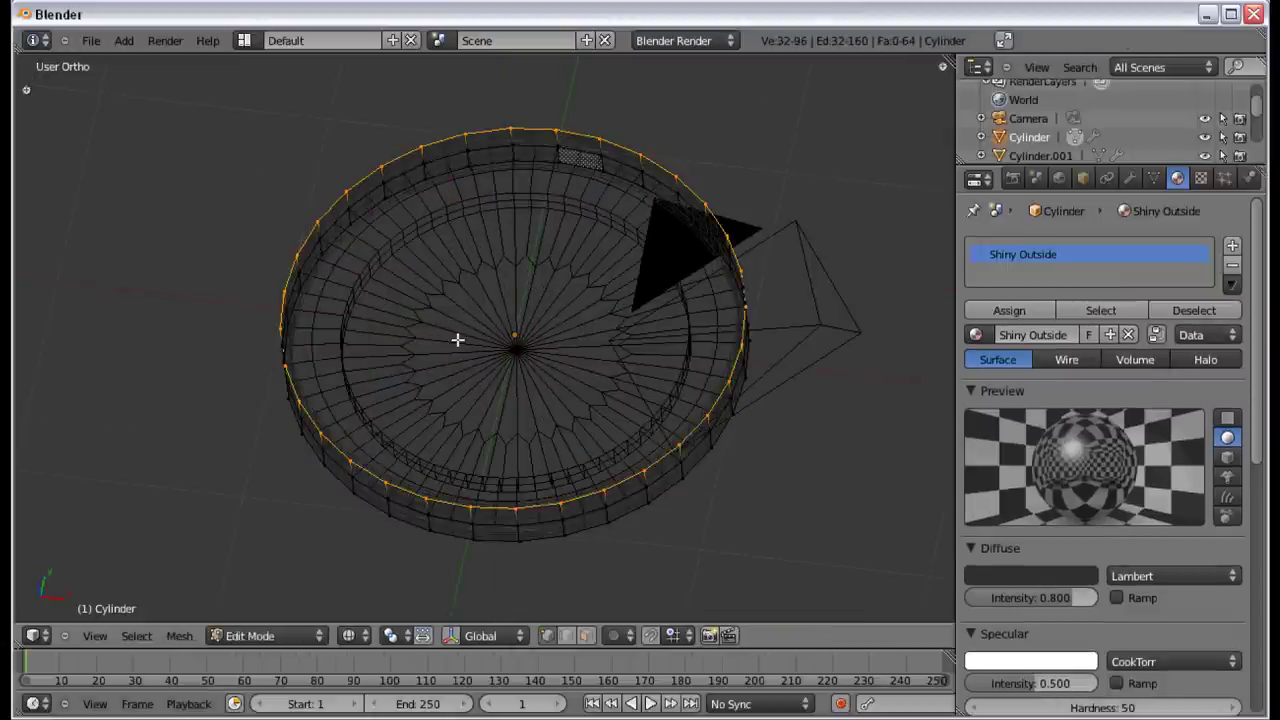
scroll(577, 346, down, 1)
mouse_move(457, 340)
middle_down()
mouse_move(577, 346)
mouse_move(517, 403)
mouse_move(627, 314)
middle_up()
key(z)
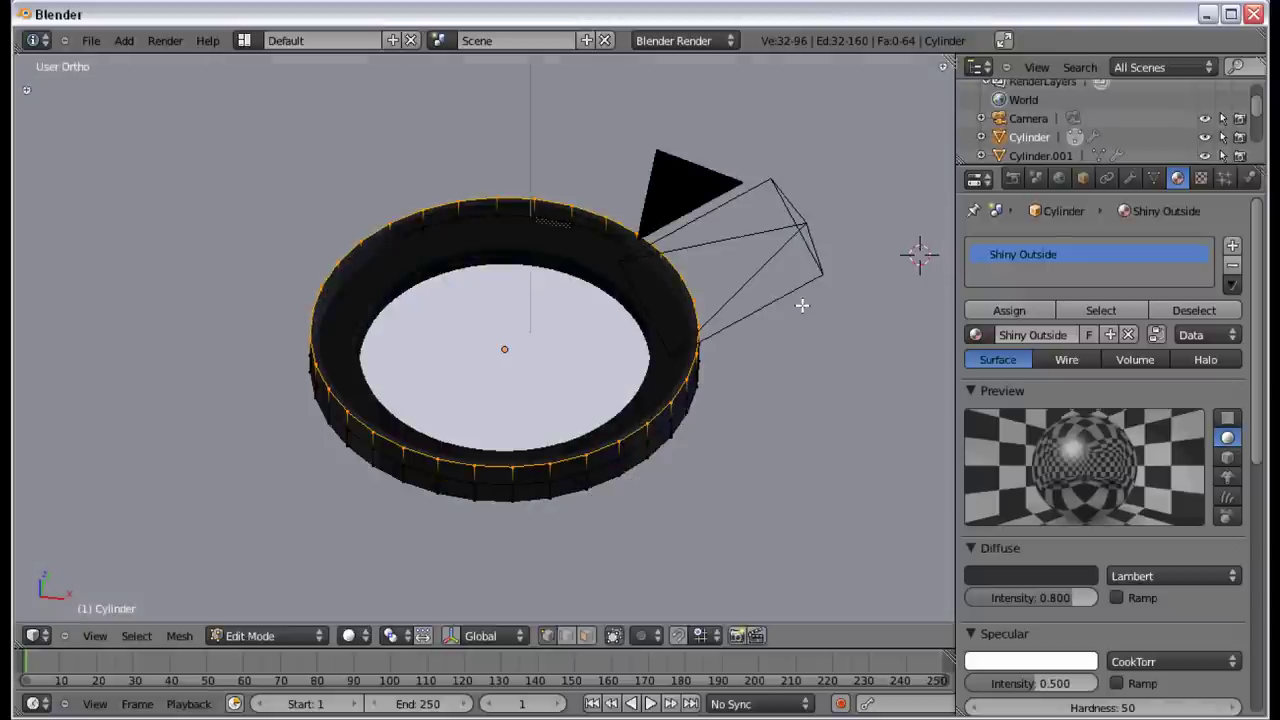
key(KP_7)
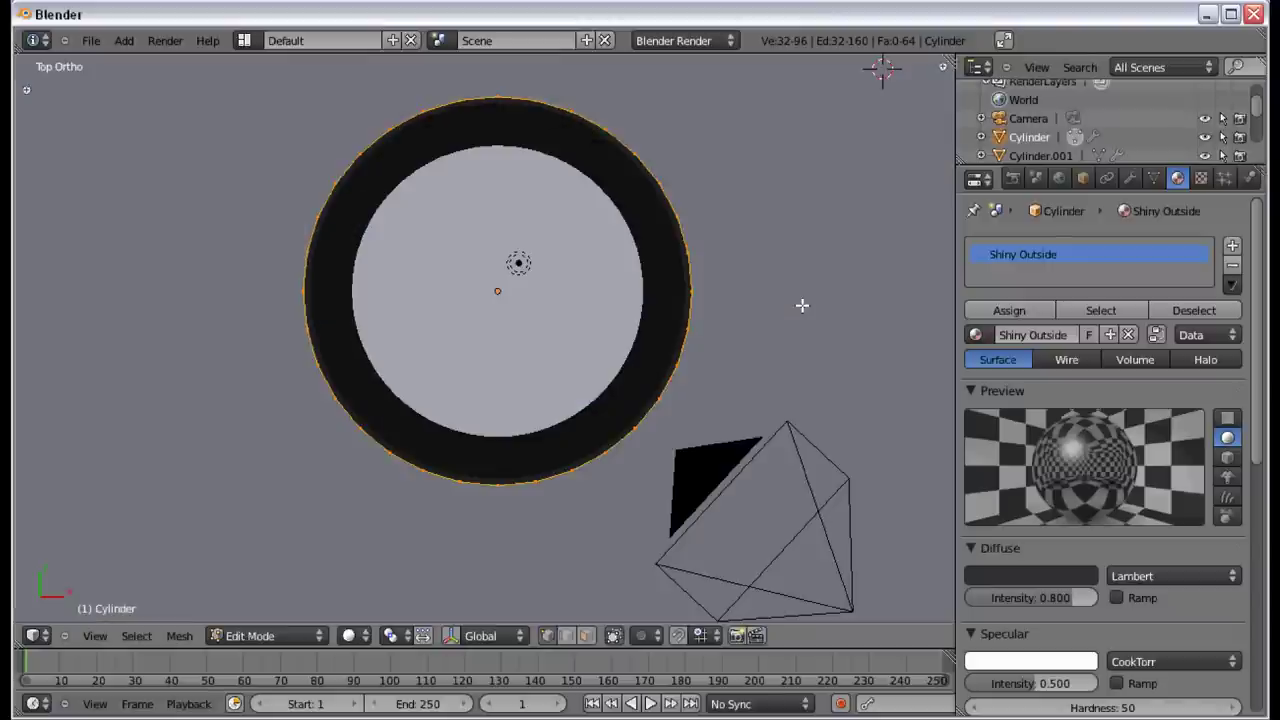
middle_drag(514, 349, 526, 256)
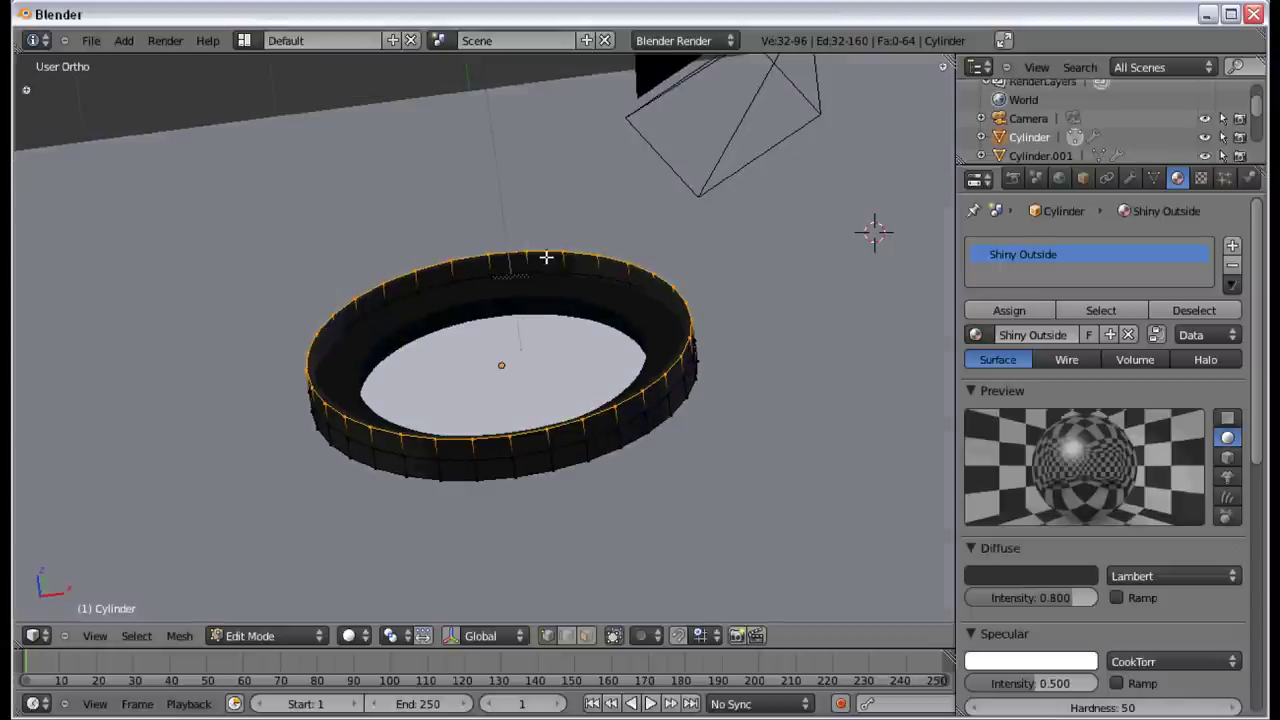
Step: Extrude the upper edge loop in place and merge the new vertices at center to cap the ring
key(z)
key(KP_7)
key(e)
right_click(655, 348)
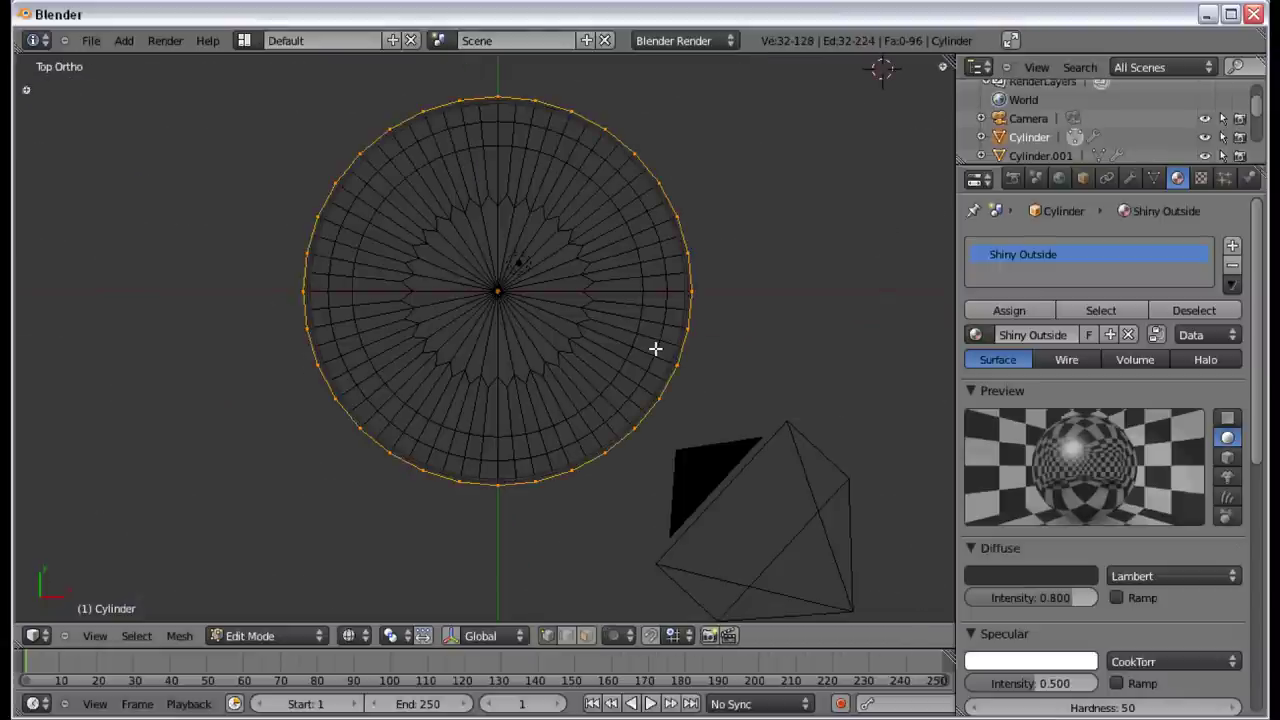
key(w)
click(490, 338)
click(495, 337)
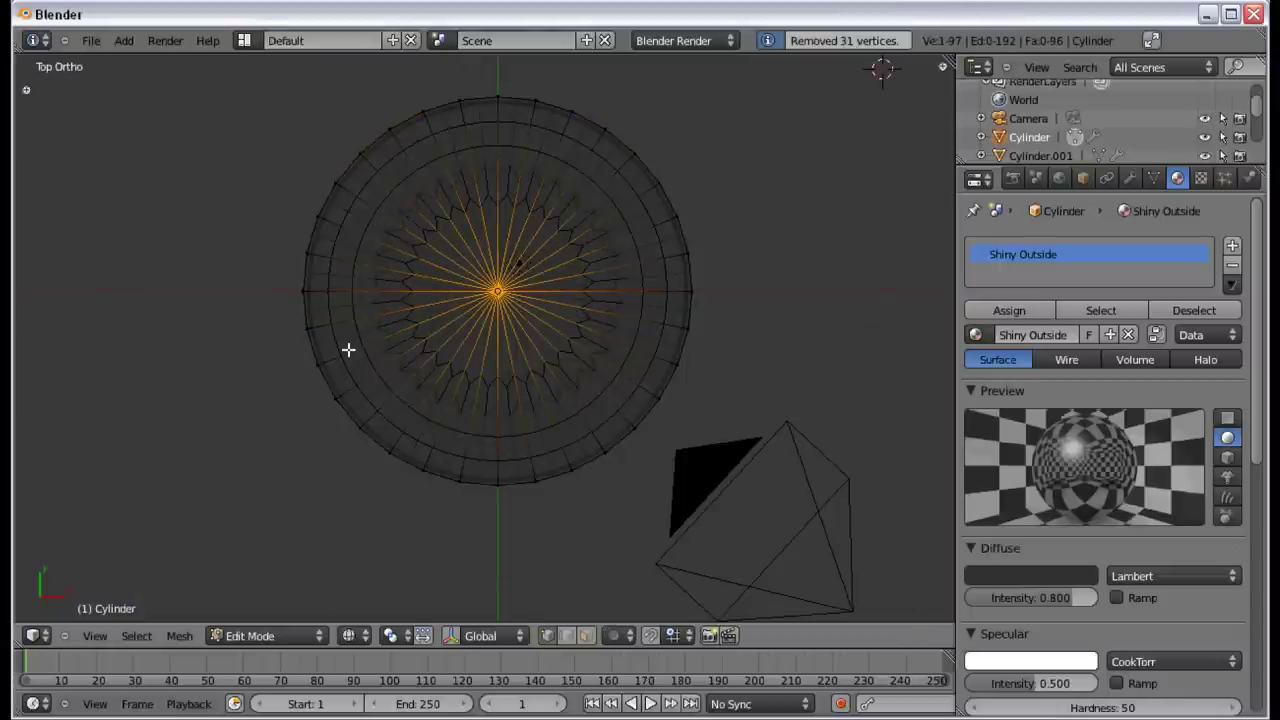
Step: Grow the selection to the whole cap, separate it into its own object, and return to Object Mode
middle_drag(348, 349, 534, 378)
key(ctrl+KP_Add)
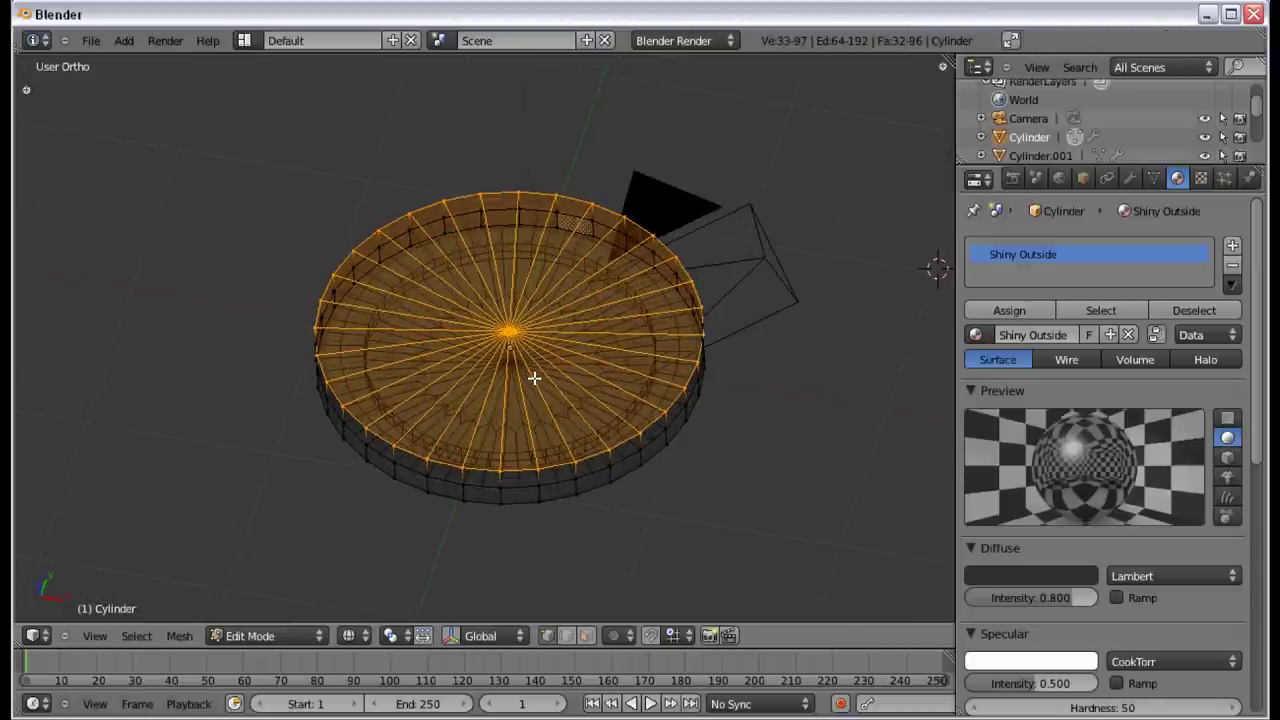
key(p)
click(534, 377)
key(Tab)
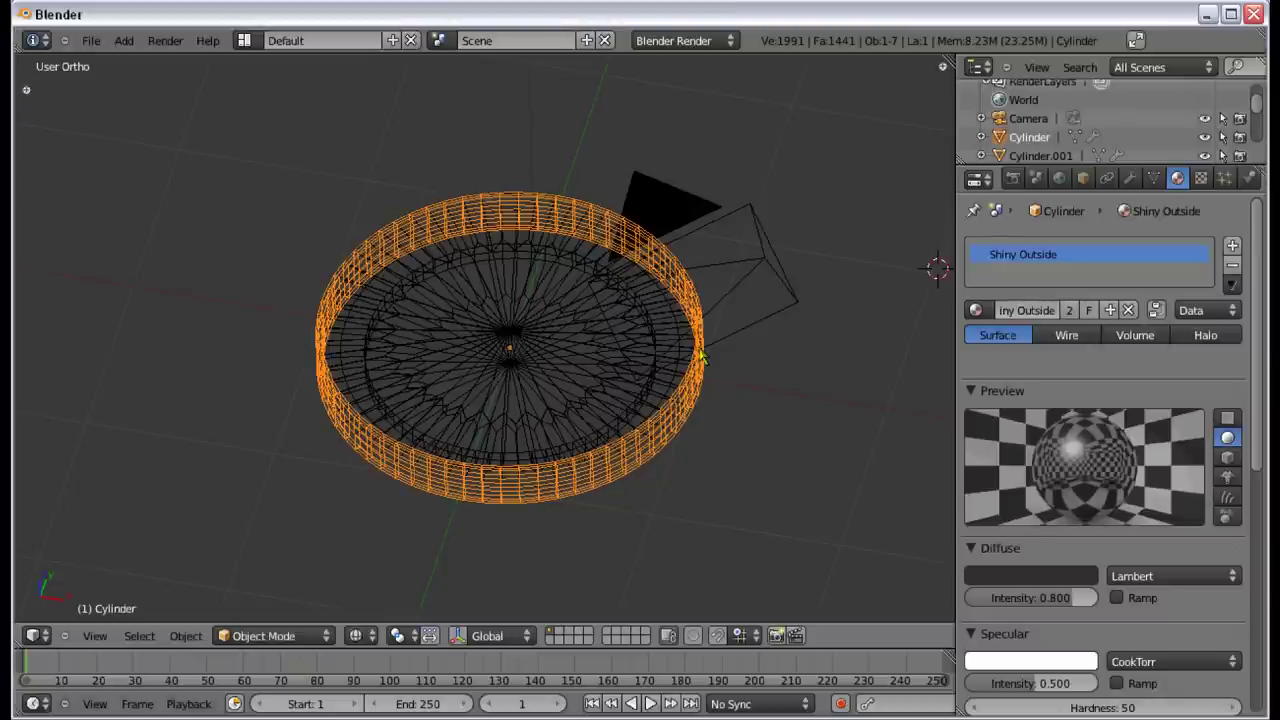
Step: Select the separated cap disc and remove its Solidify and Edge Split modifiers, keeping only Subsurf
right_click(695, 358)
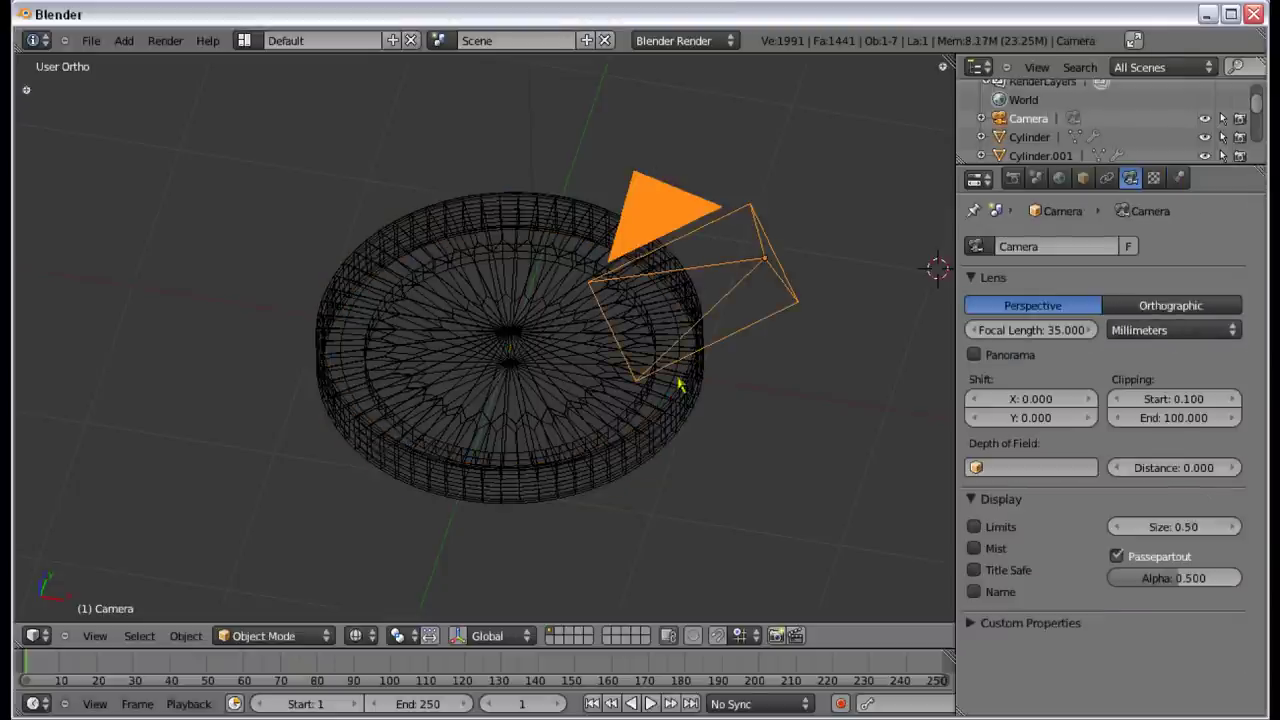
right_click(566, 342)
key(KP_1)
scroll(563, 334, up, 1)
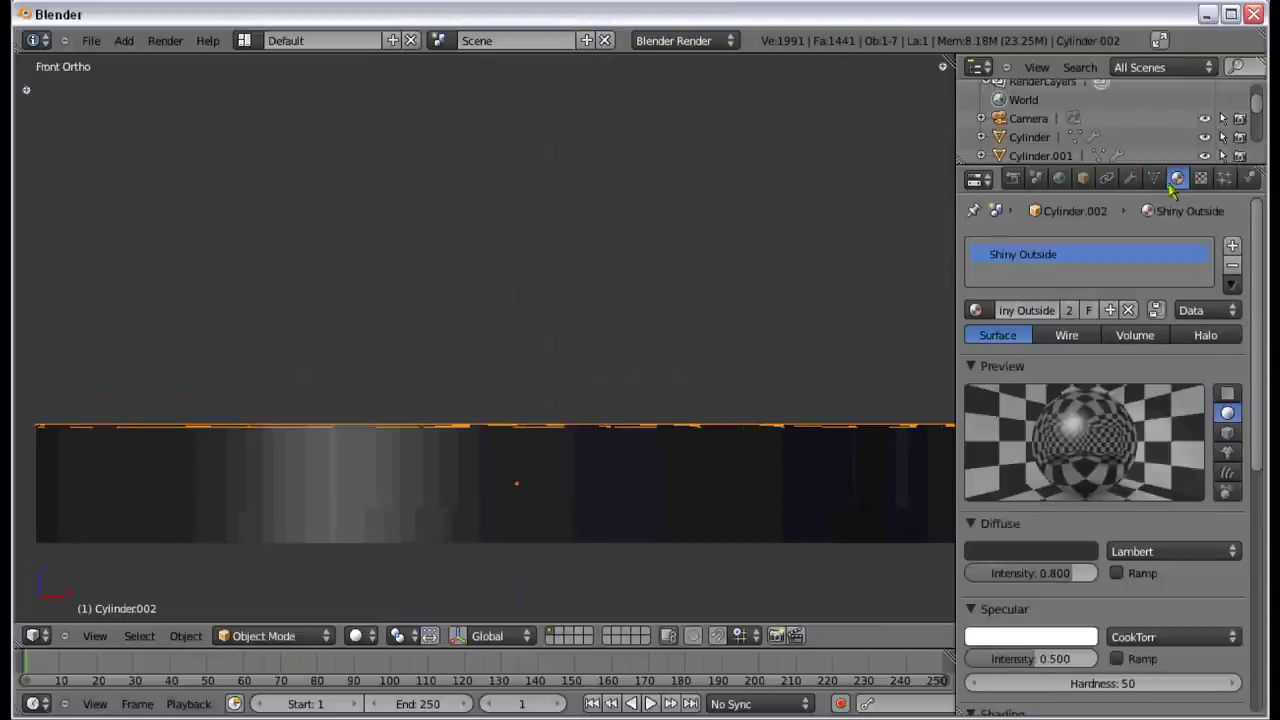
click(1130, 178)
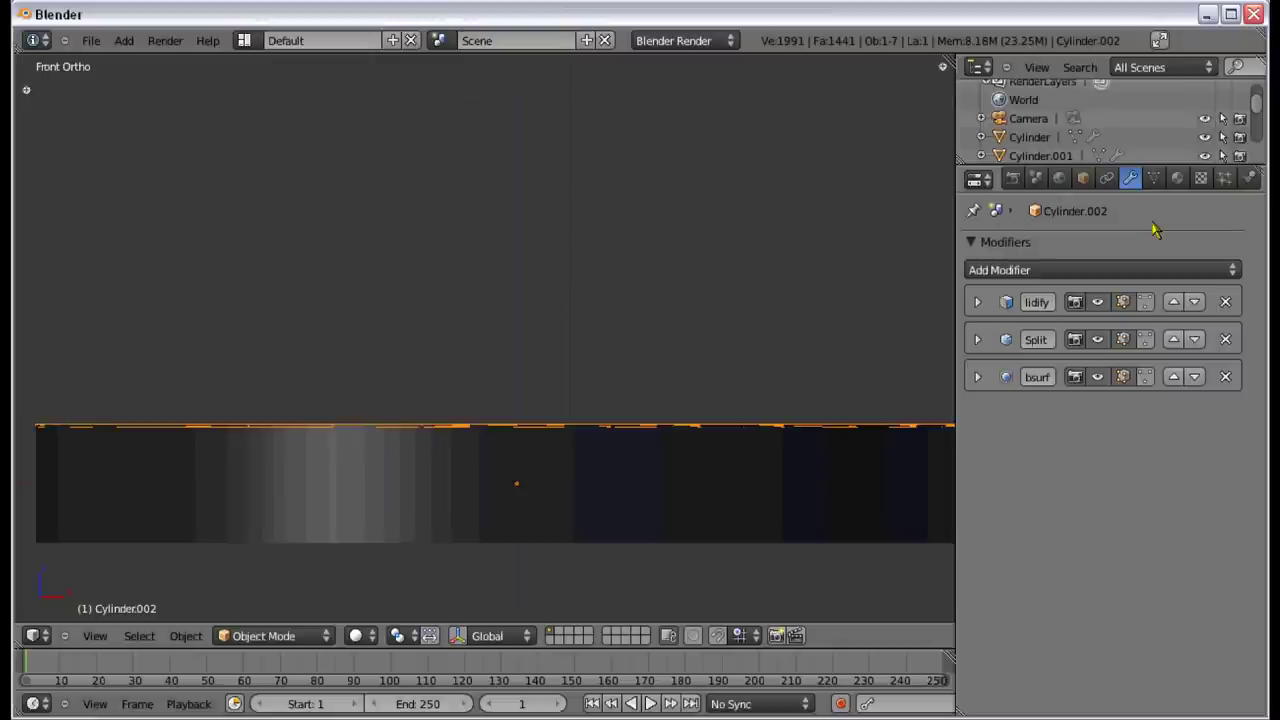
click(1226, 302)
click(1226, 302)
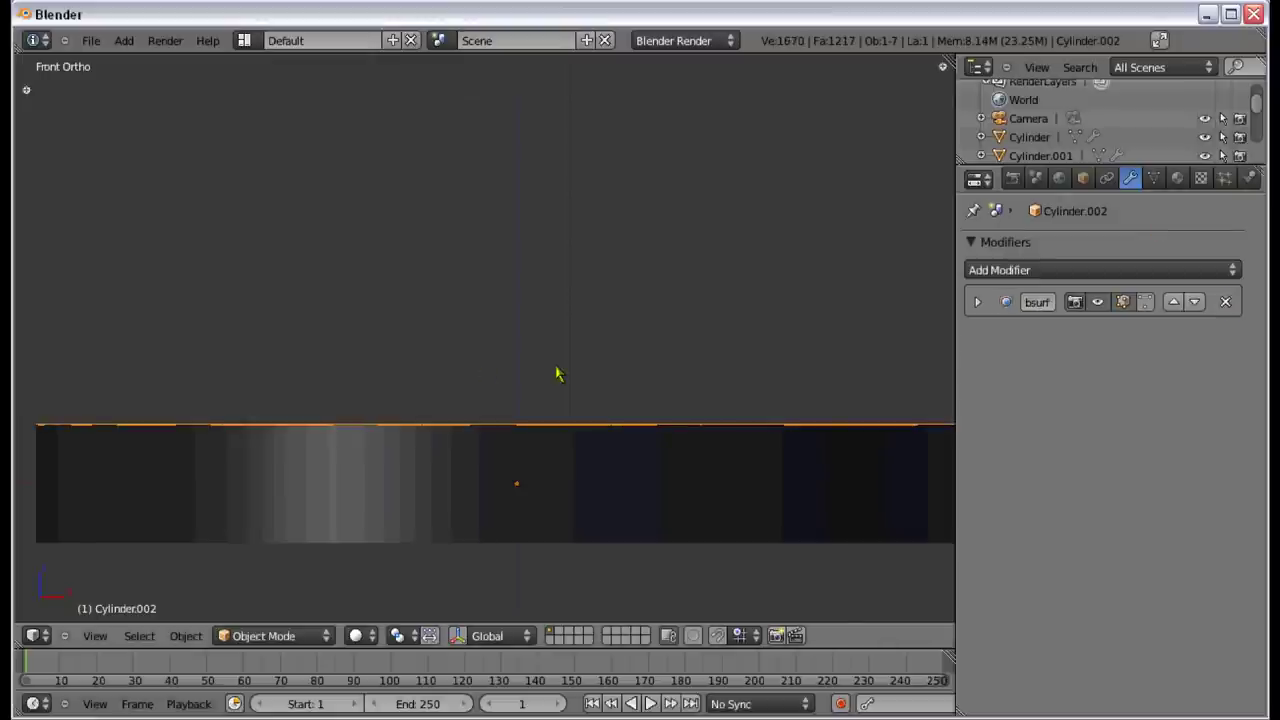
Step: Lower the cap disc slightly along Z in front view so it sits just below the ring's upper edge
key(z)
middle_drag(557, 374, 497, 422)
key(KP_1)
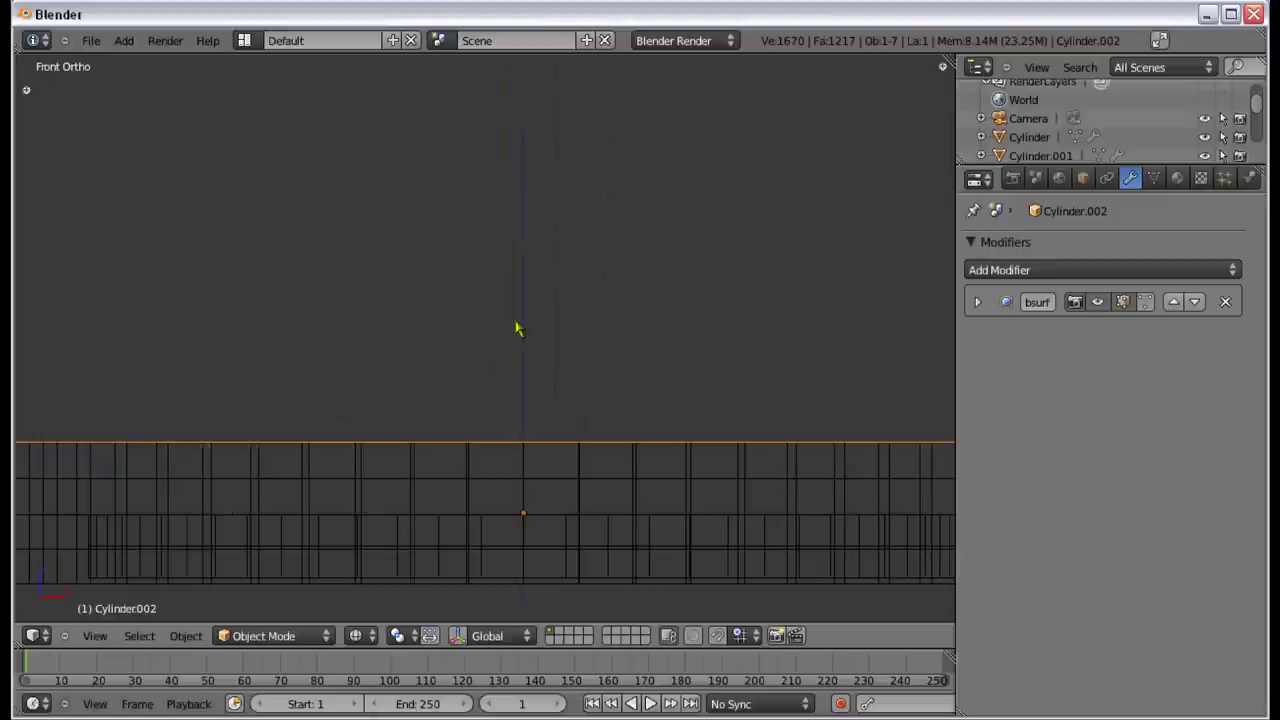
key(g)
key(z)
click(518, 338)
mouse_move(518, 338)
middle_down()
mouse_move(486, 486)
mouse_move(493, 460)
mouse_move(453, 488)
mouse_move(603, 486)
middle_up()
key(z)
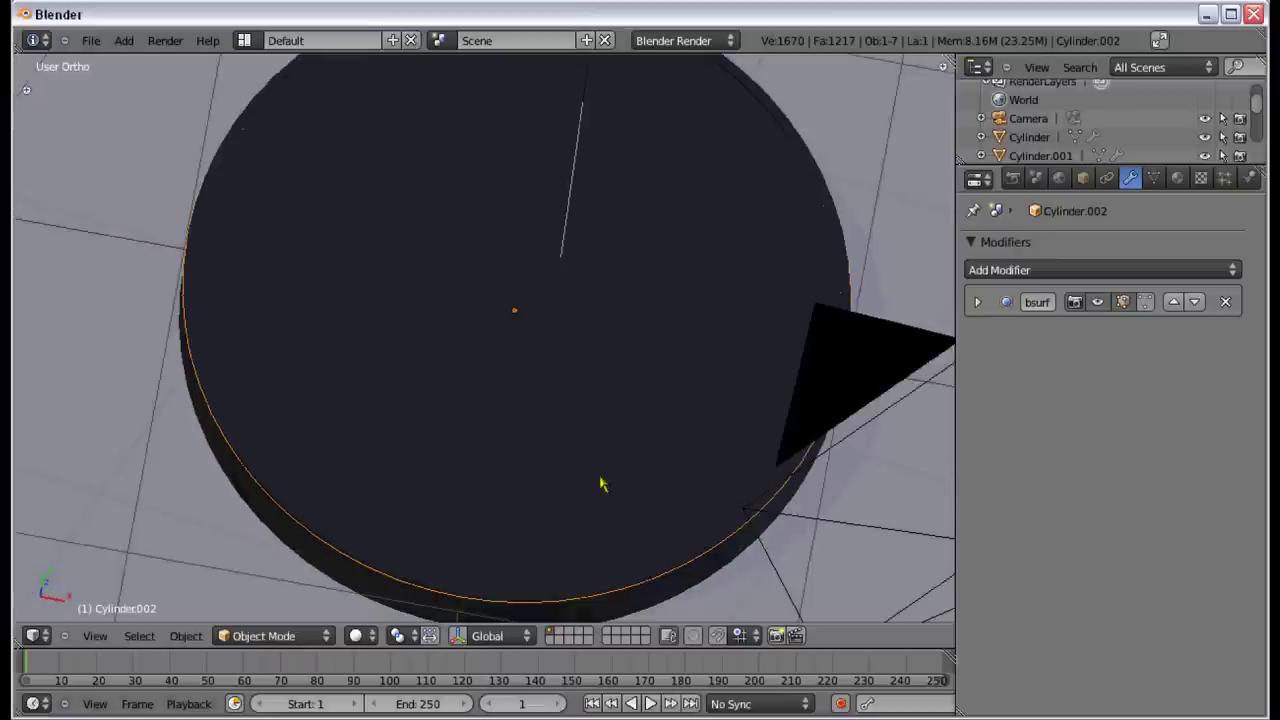
Step: Scale the cap disc down to about 0.98 in top view so it fits inside the ring
key(KP_7)
key(z)
shift+middle_drag(863, 449, 783, 358)
key(Tab)
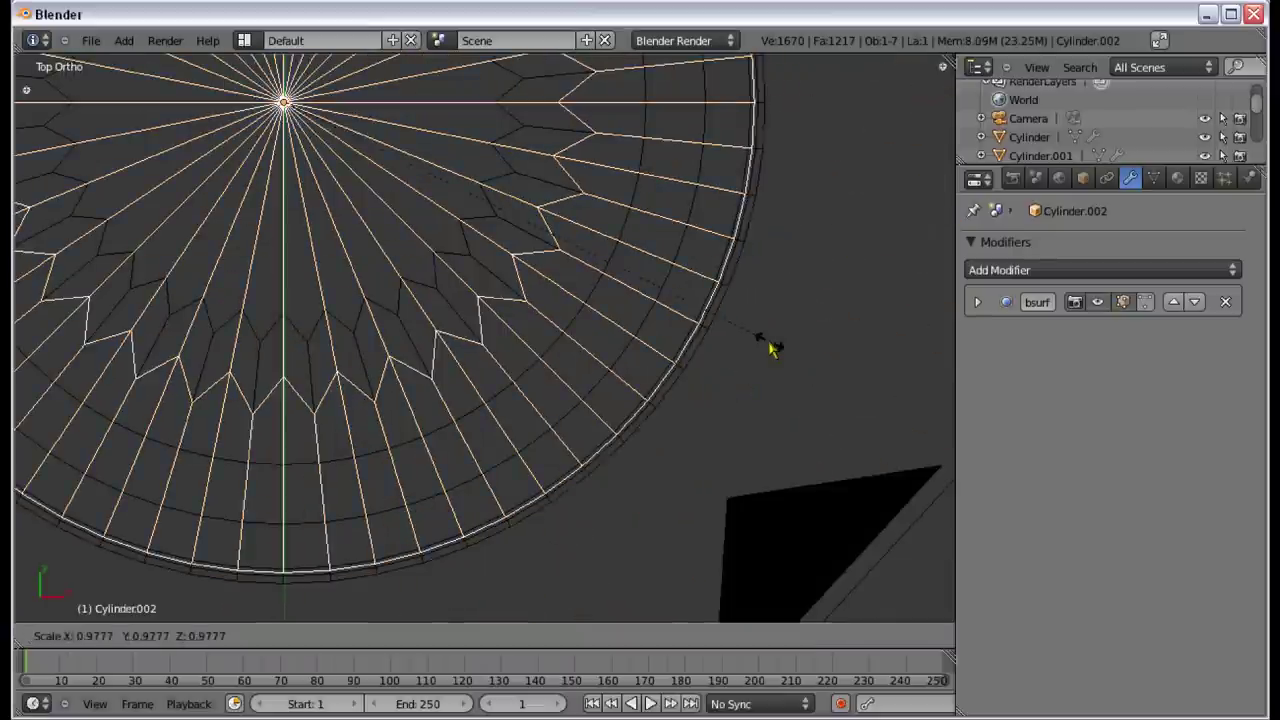
key(Tab)
key(z)
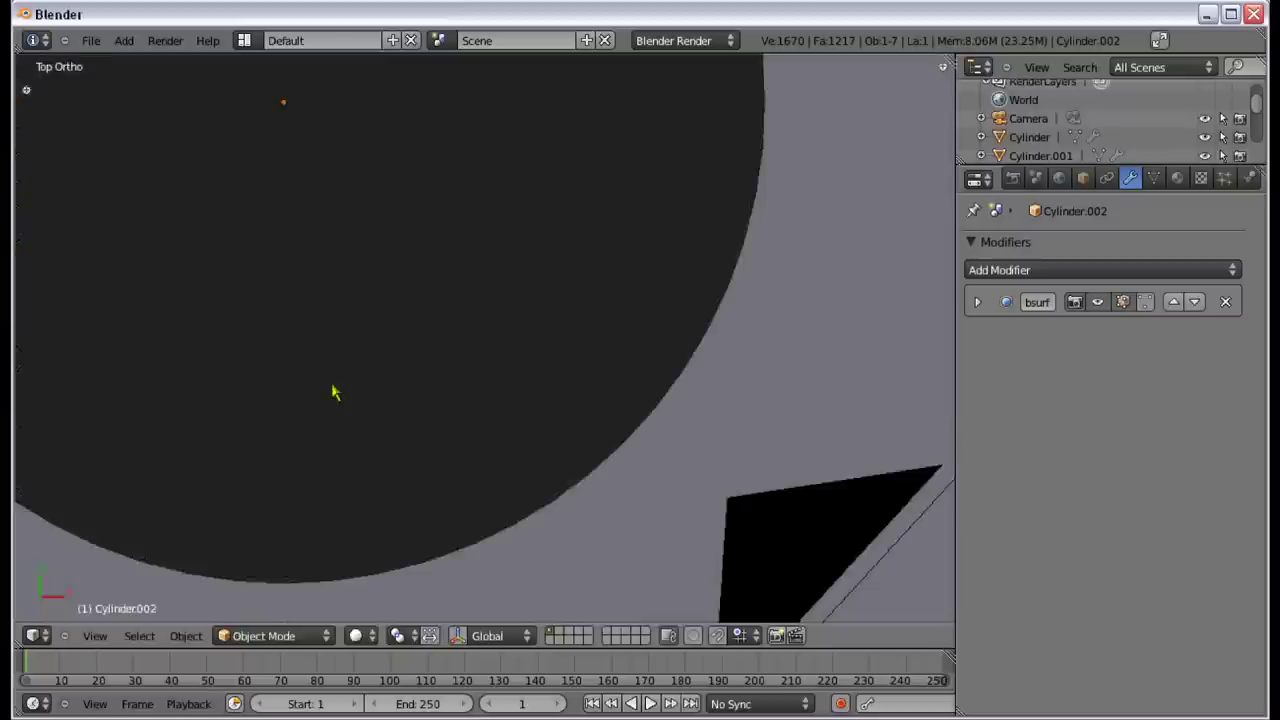
middle_drag(335, 393, 566, 329)
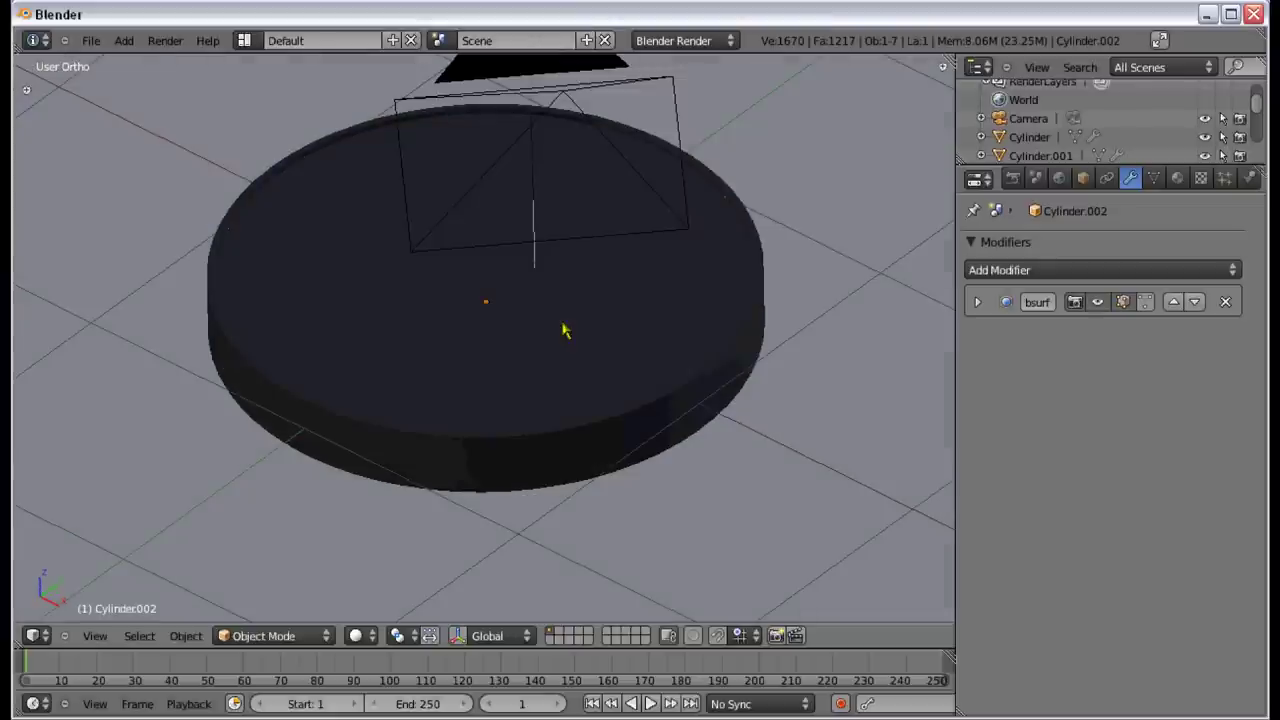
Step: Make the Shiny Outside material on the top disc a single-user copy and rename it Glass
click(1178, 178)
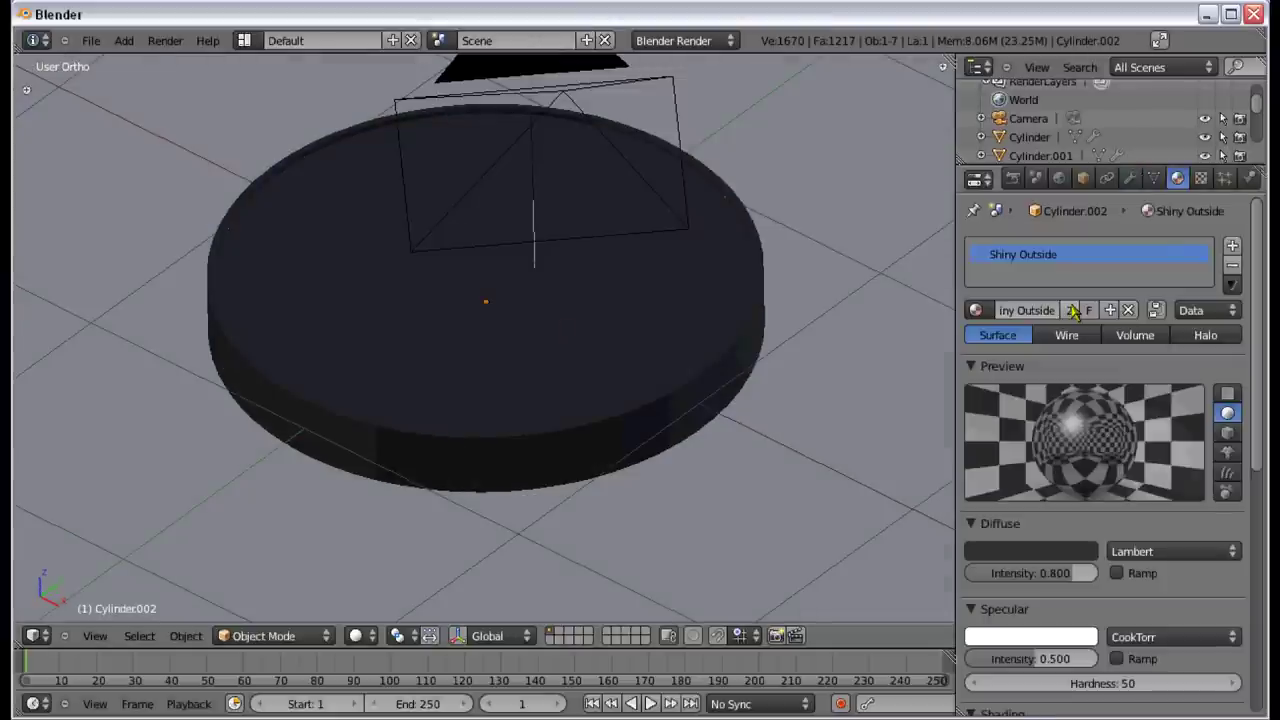
click(1072, 311)
text(Gla)
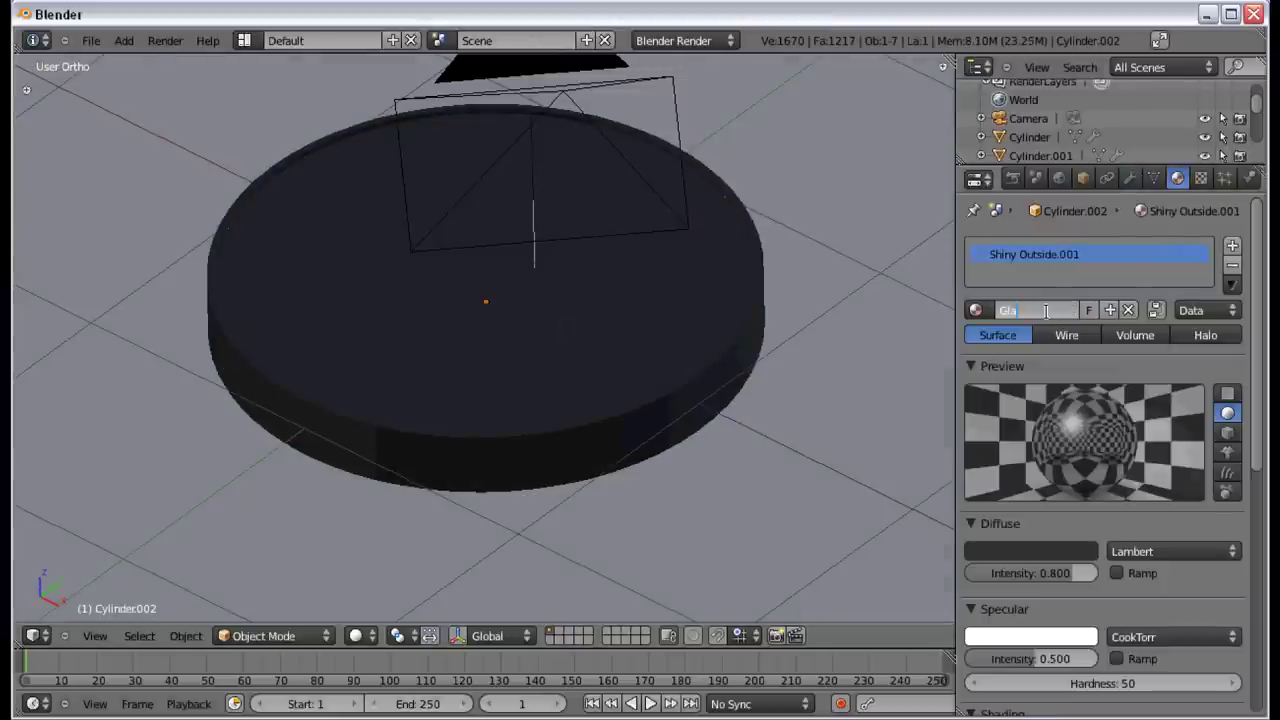
text(ss)
key(Return)
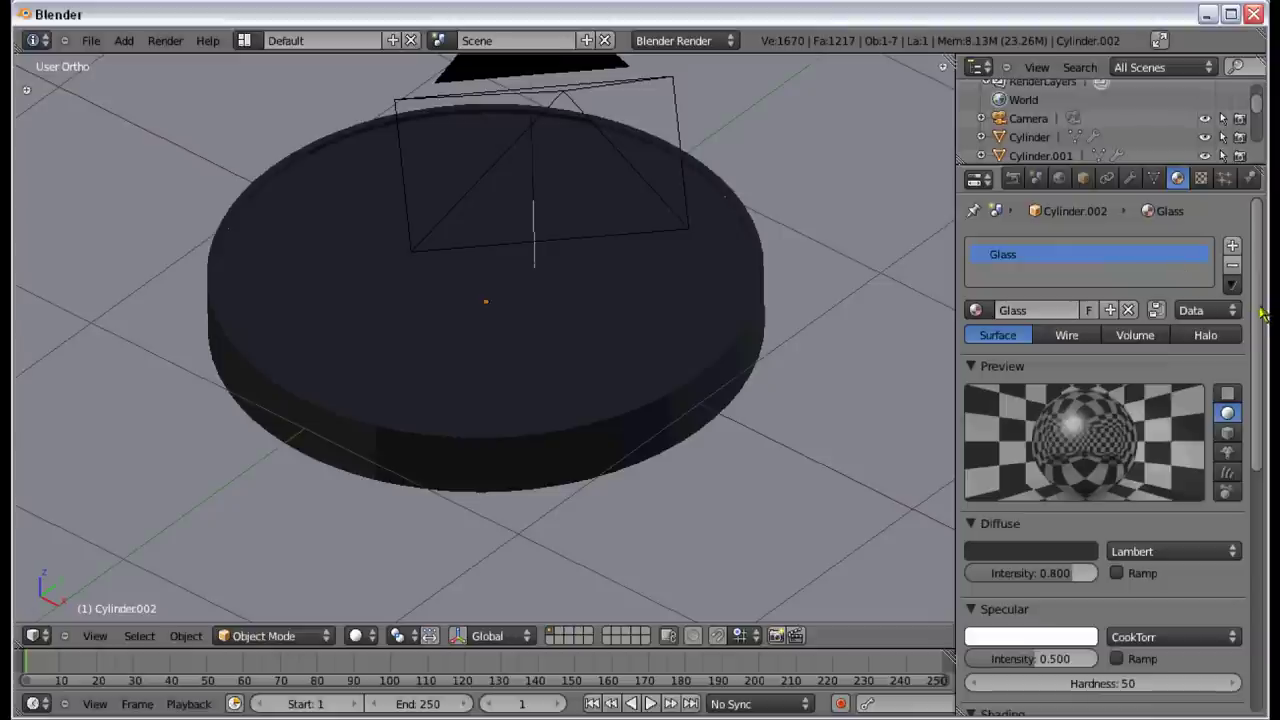
Step: Set the Glass material's specular intensity to 0.1 and turn off its mirror reflections
drag(1263, 313, 1260, 443)
click(1033, 408)
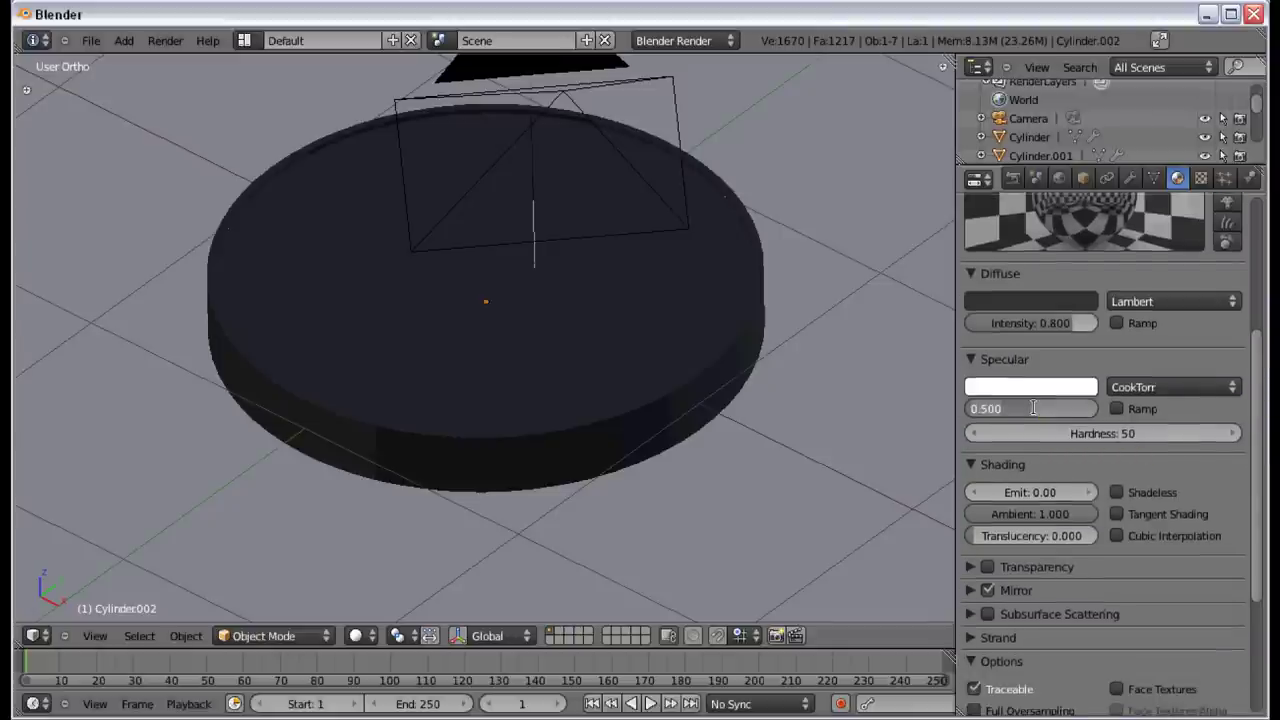
text(1)
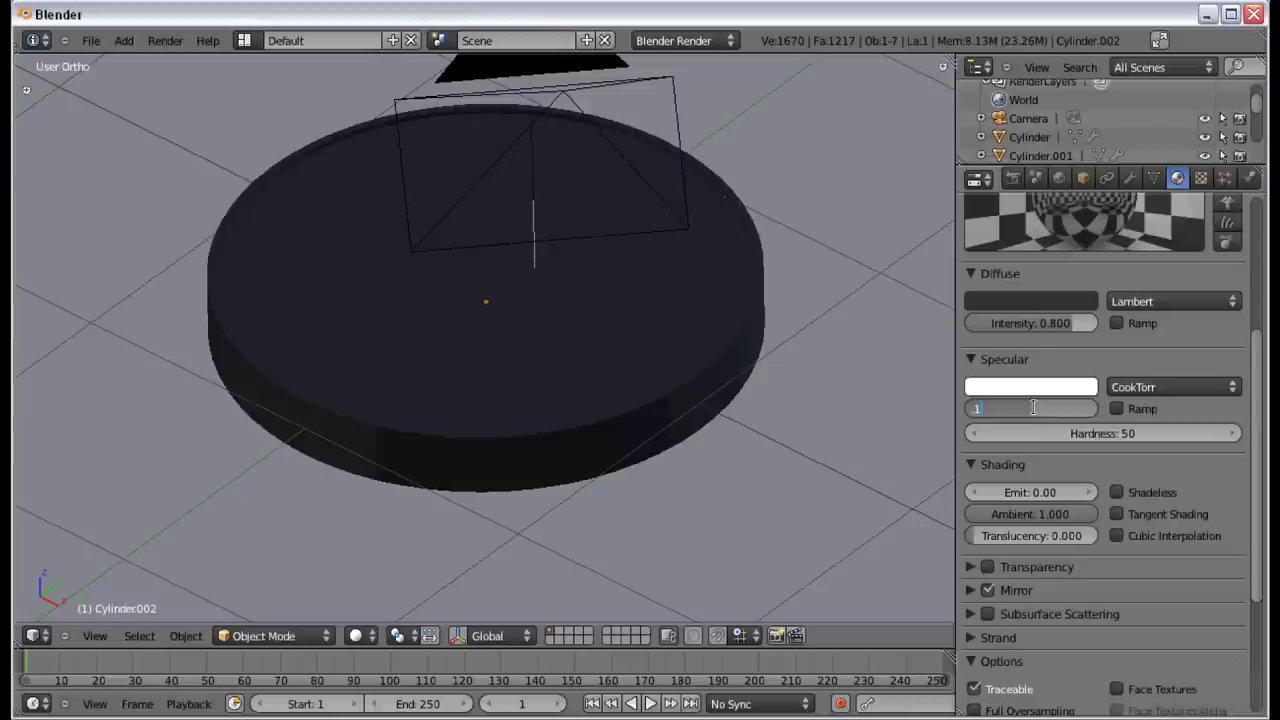
key(Return)
click(979, 593)
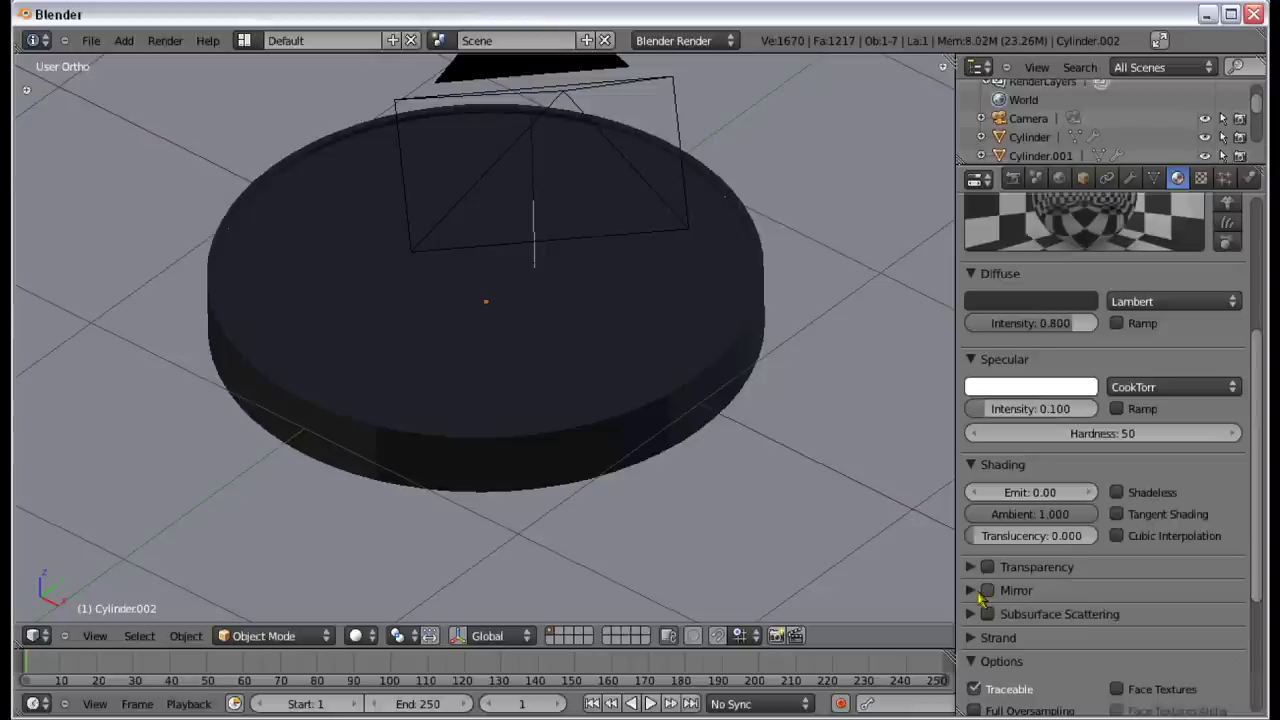
click(972, 591)
click(976, 591)
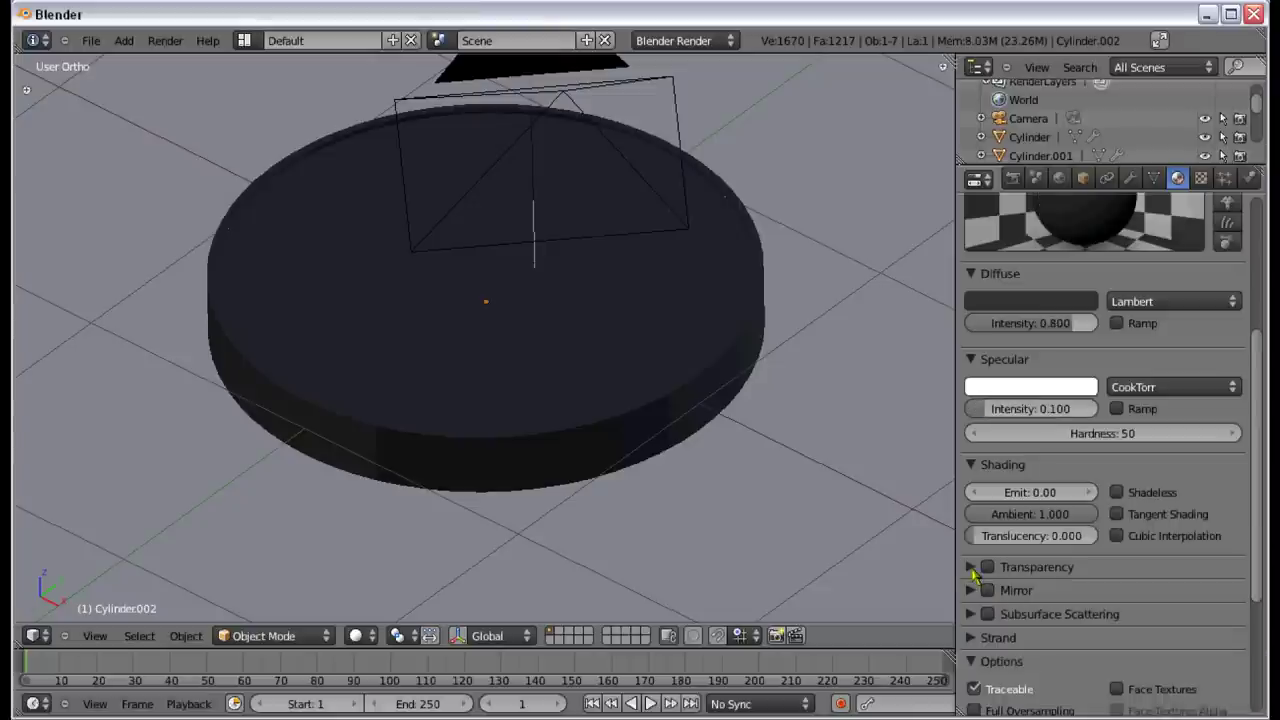
Step: Enable transparency for the Glass material and set its alpha to 0.1
click(980, 568)
click(988, 568)
click(1058, 619)
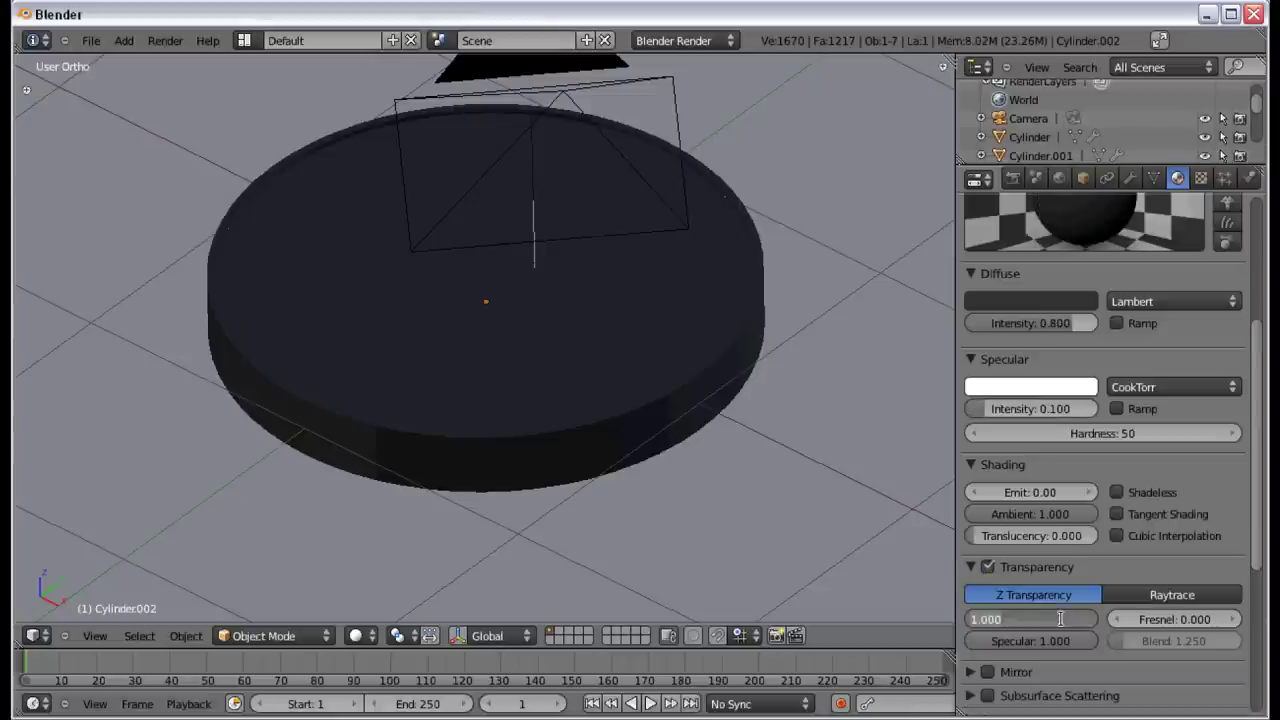
text(0.1)
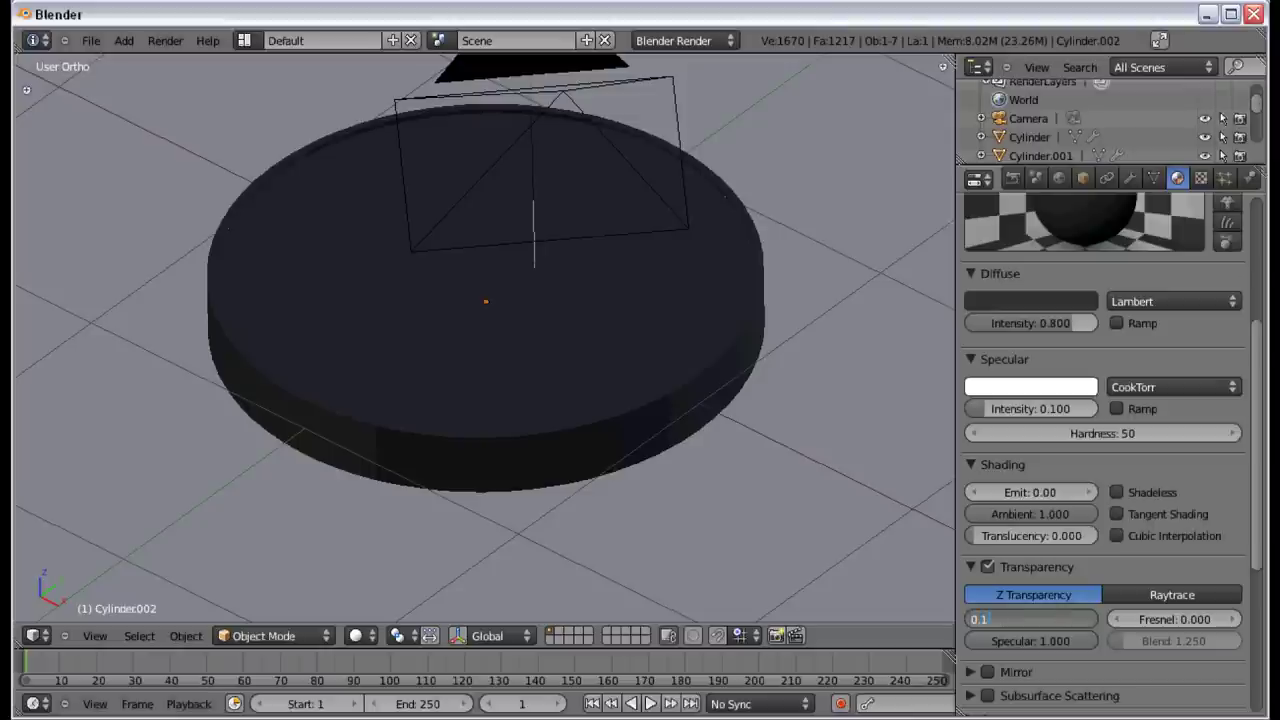
key(Return)
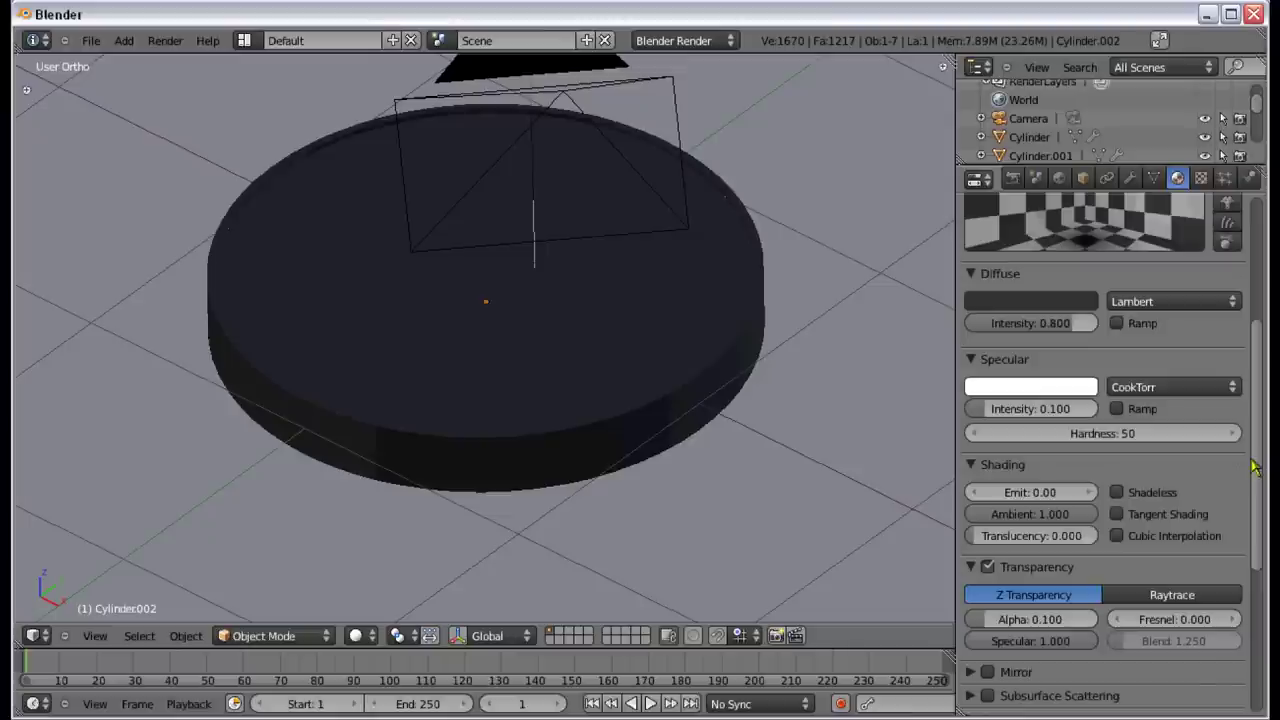
Step: Switch the Glass material's transparency method from Z Transparency to Raytrace
scroll(1260, 400, up, 4)
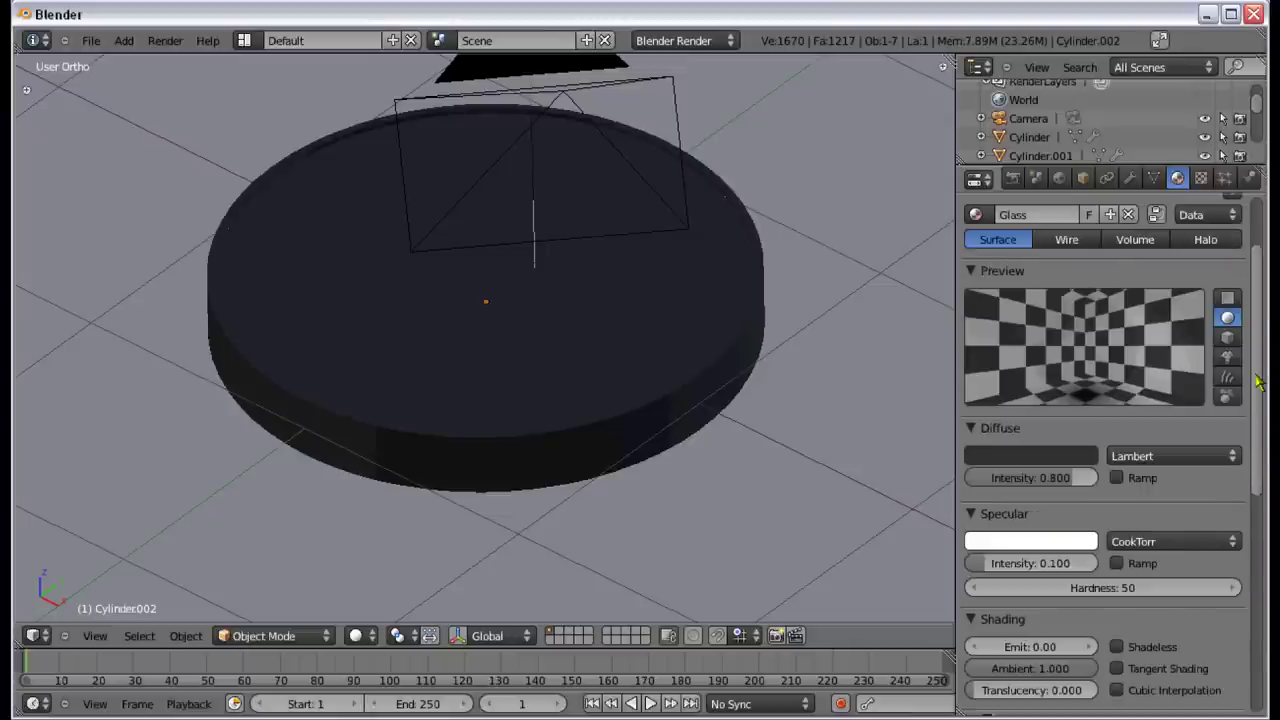
scroll(1257, 420, down, 4)
scroll(1256, 485, down, 4)
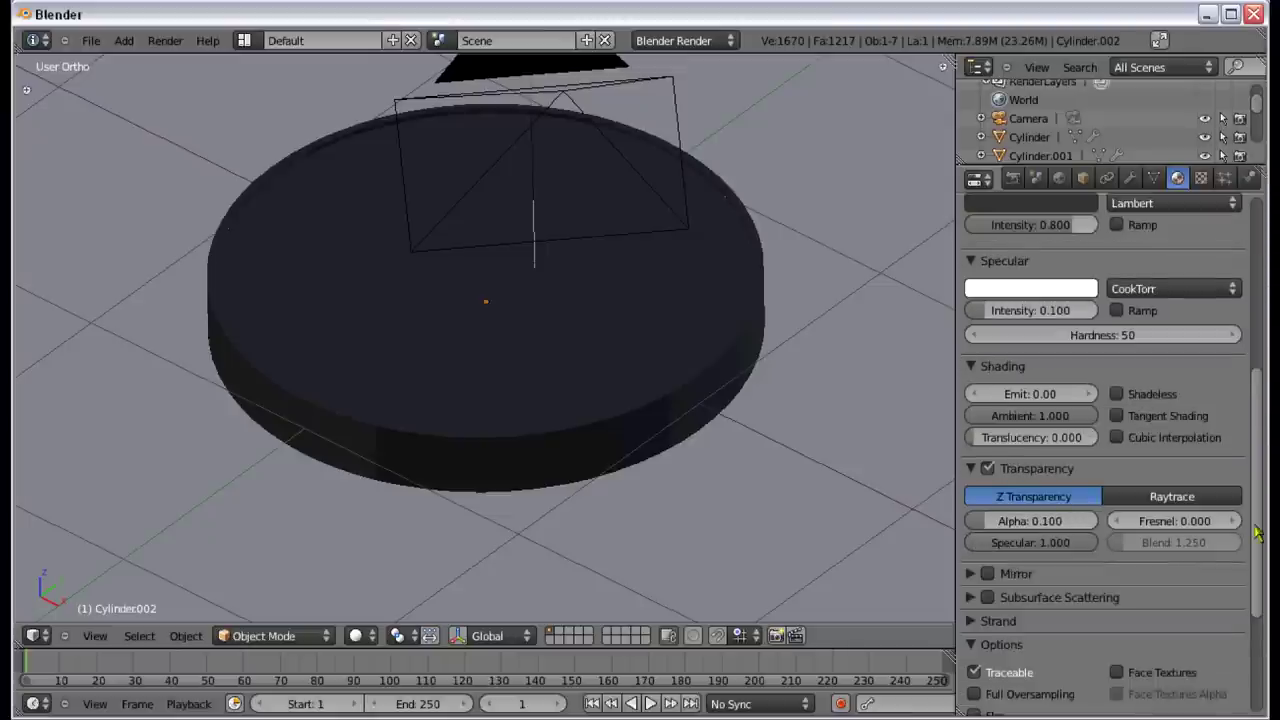
scroll(1257, 516, up, 2)
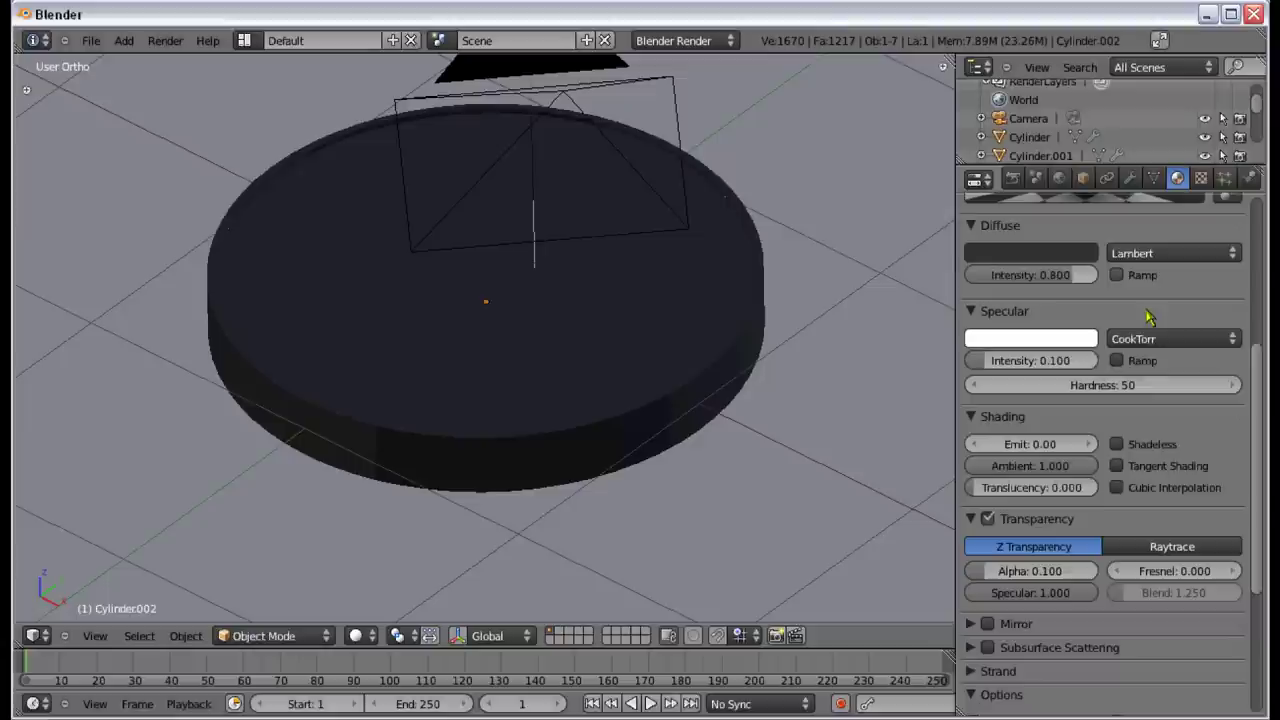
drag(1256, 468, 1263, 571)
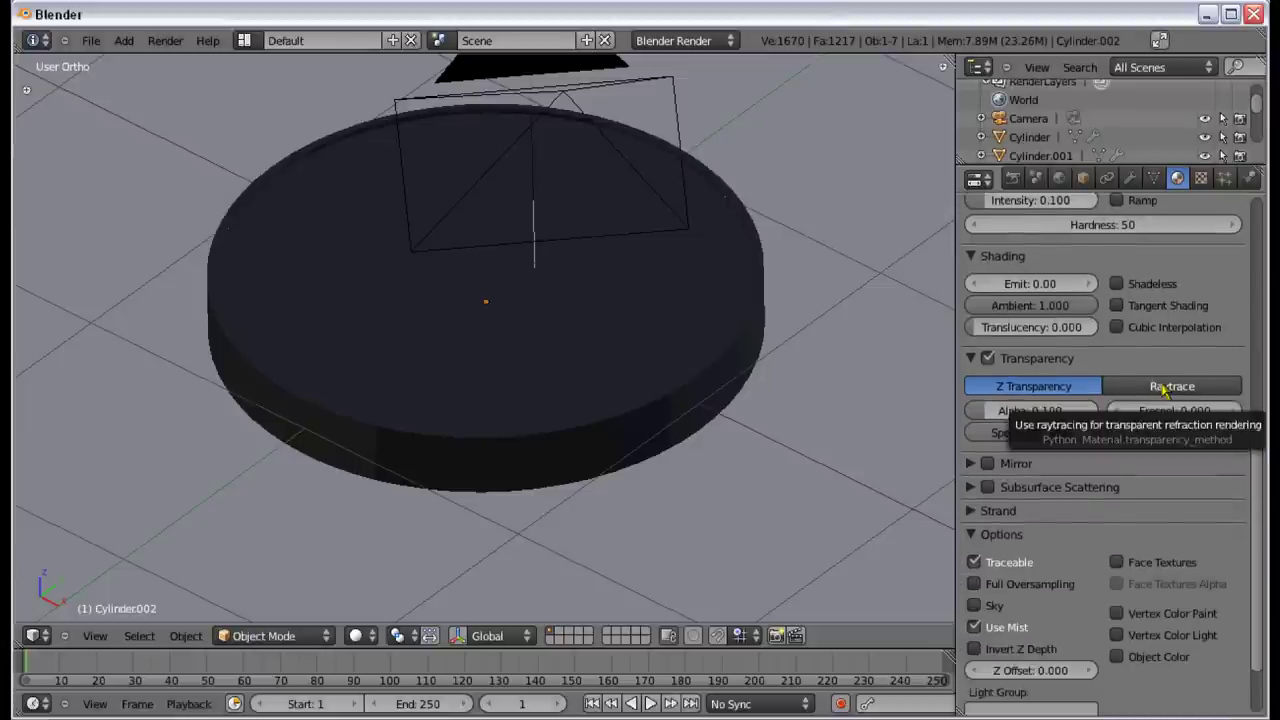
click(1168, 390)
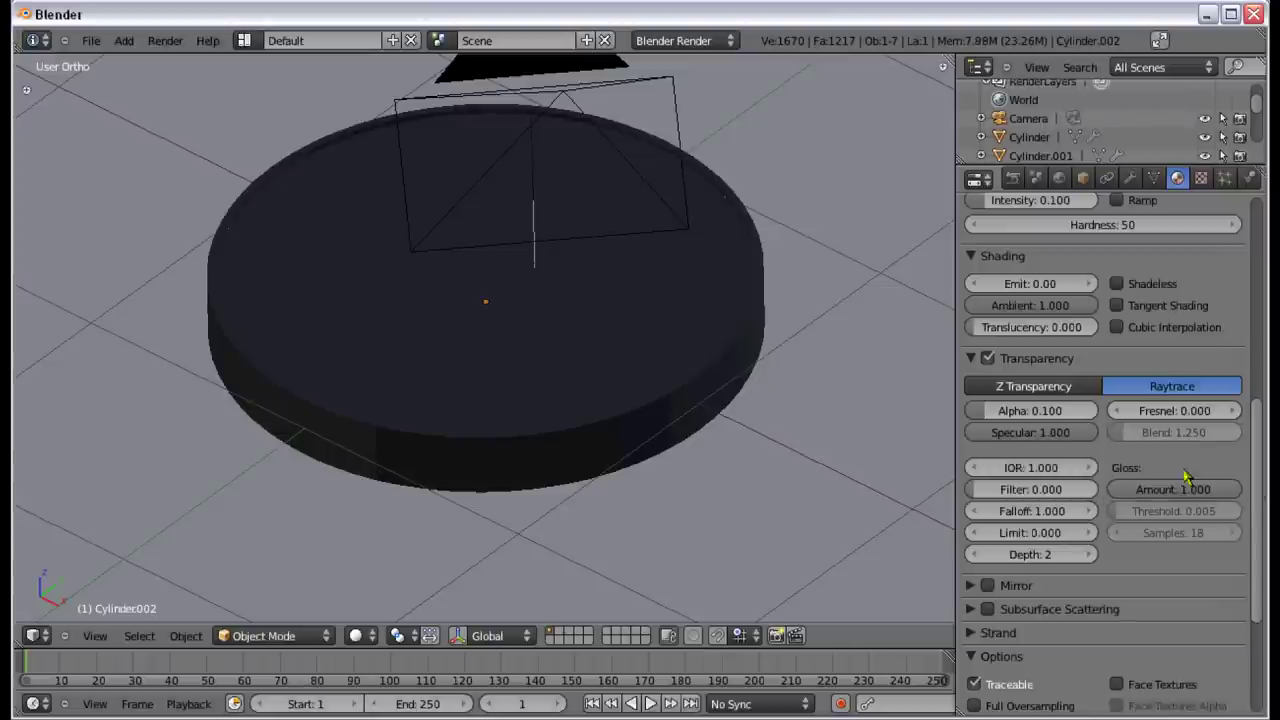
Step: Select the outer rim cylinder in wireframe view and set its material's mirror gloss amount to 0.9
key(z)
right_click(713, 387)
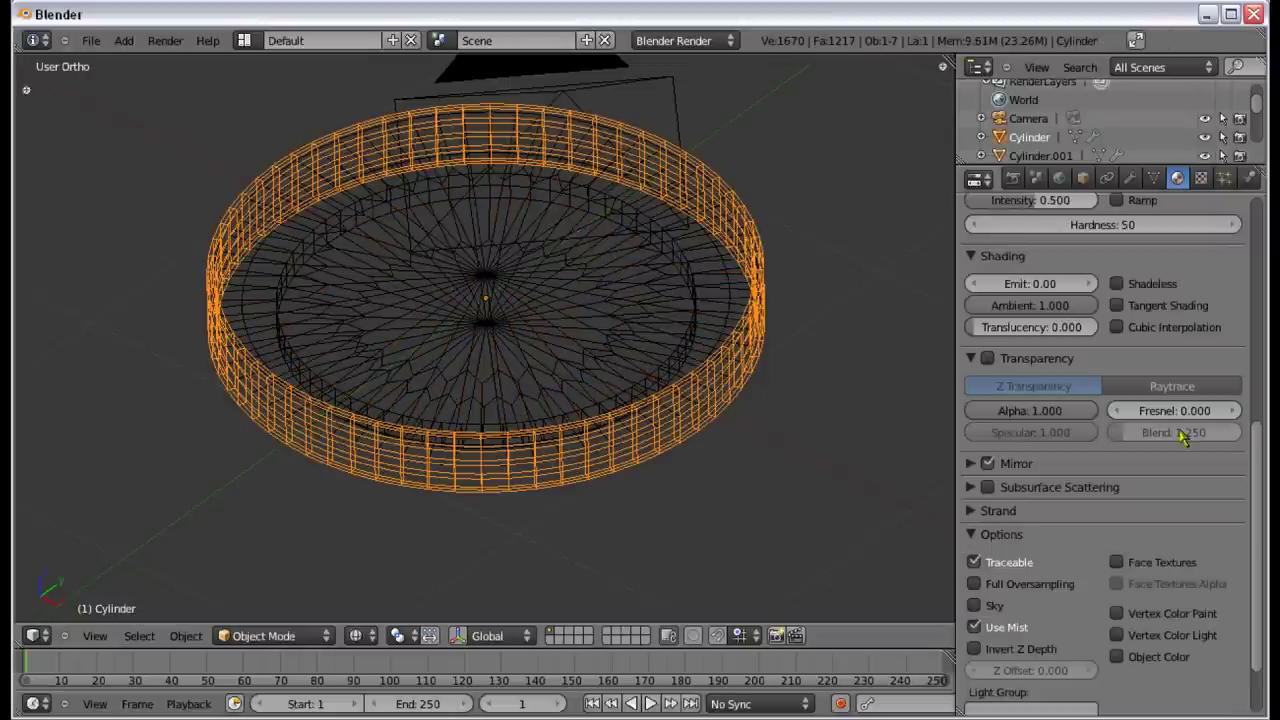
click(971, 463)
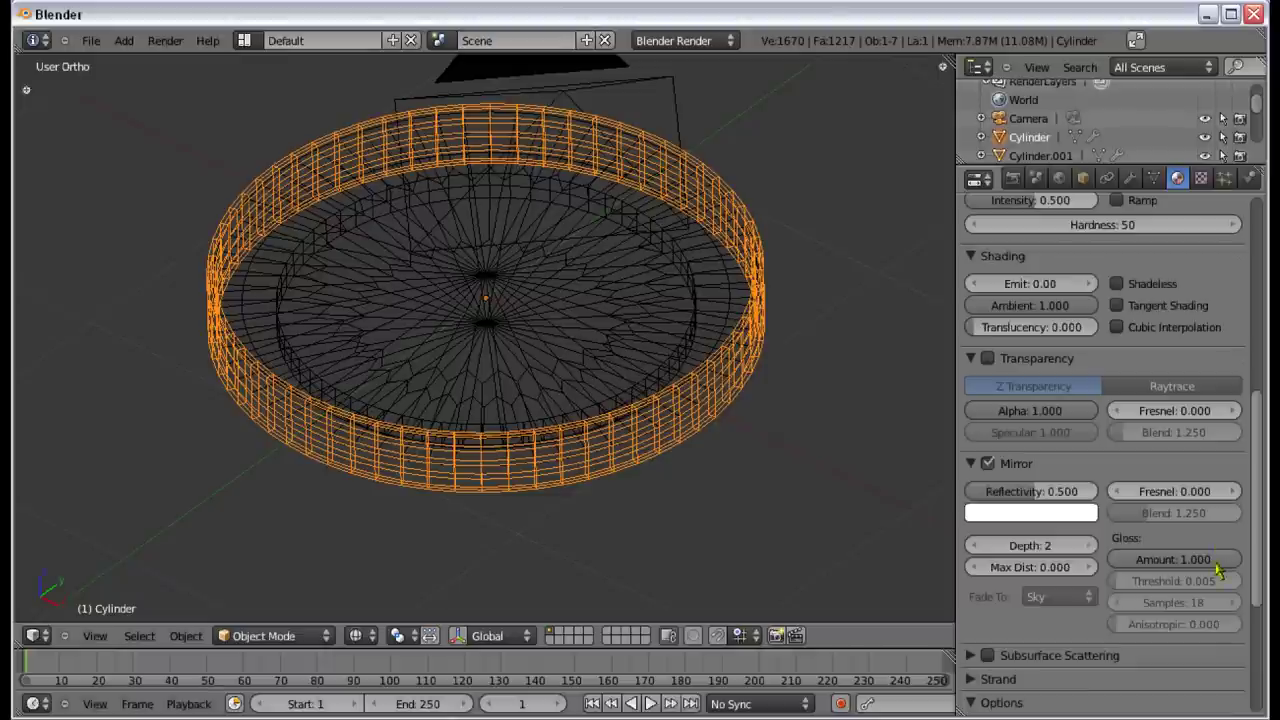
click(1200, 556)
key(BackSpace)
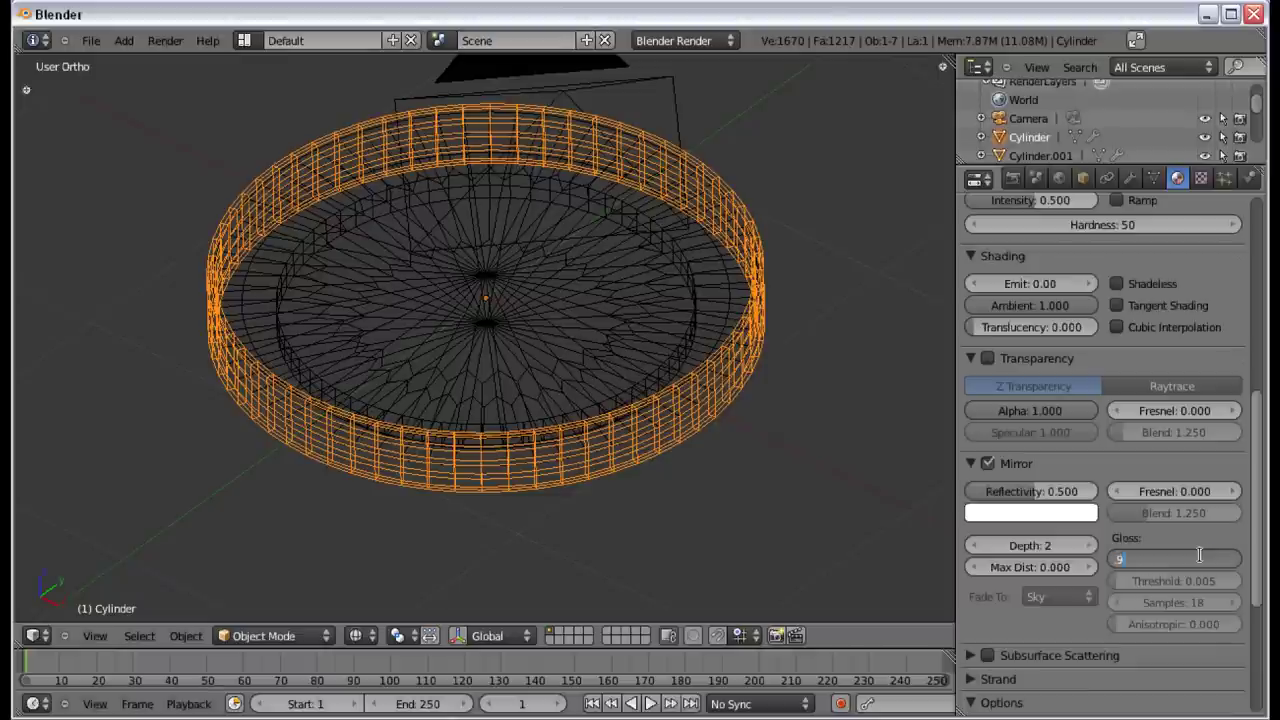
key(Return)
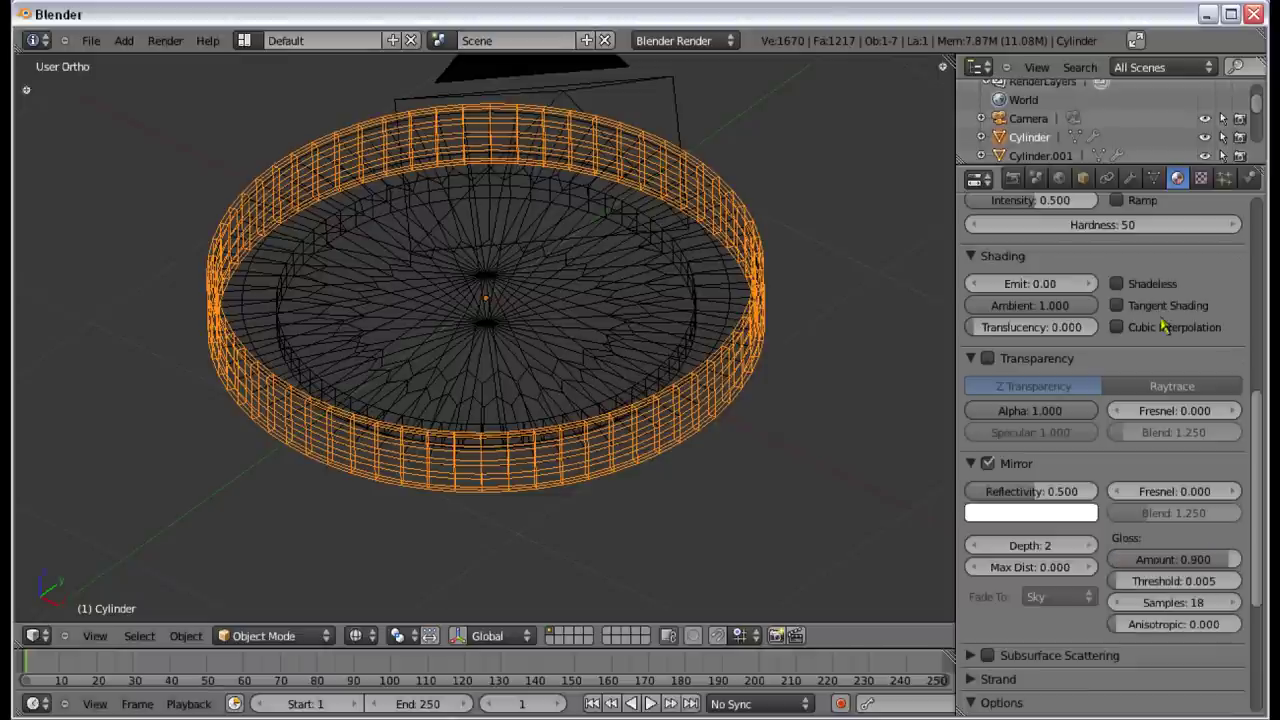
Step: Select the glass disc, return to solid shading, and enable Transparency in its object display settings
middle_drag(880, 330, 760, 333)
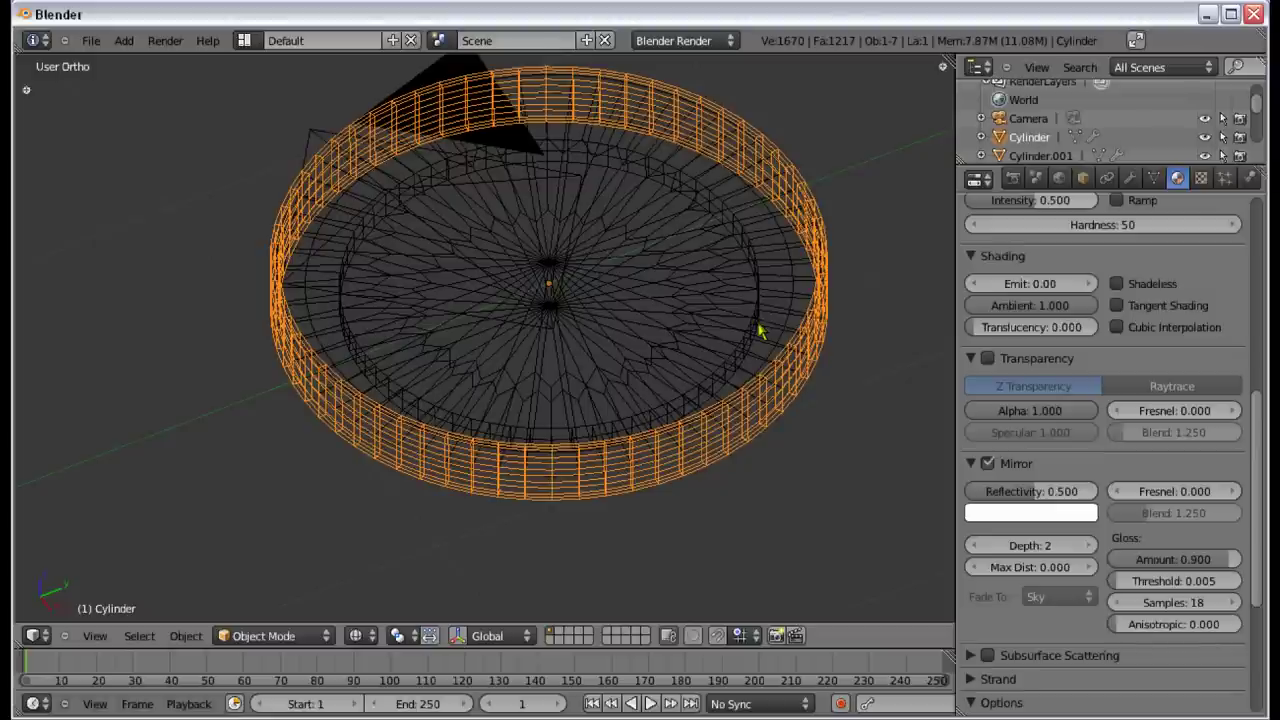
scroll(878, 268, up, 1)
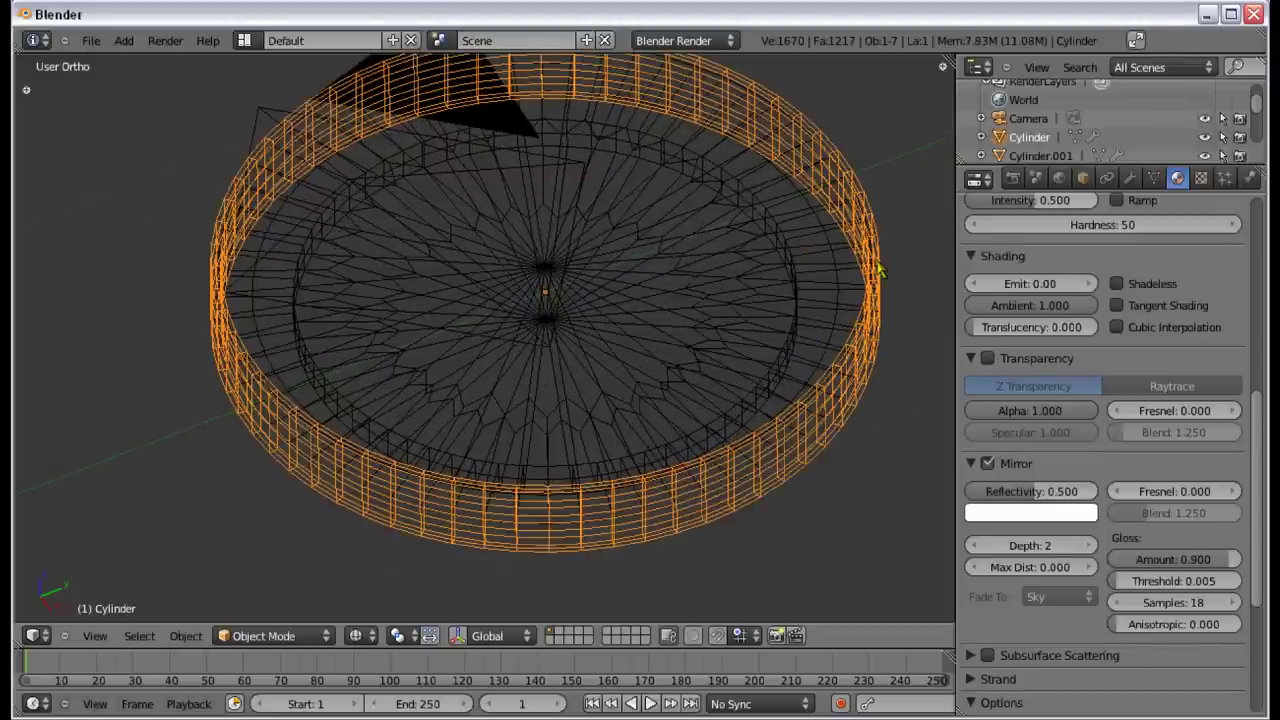
right_click(878, 268)
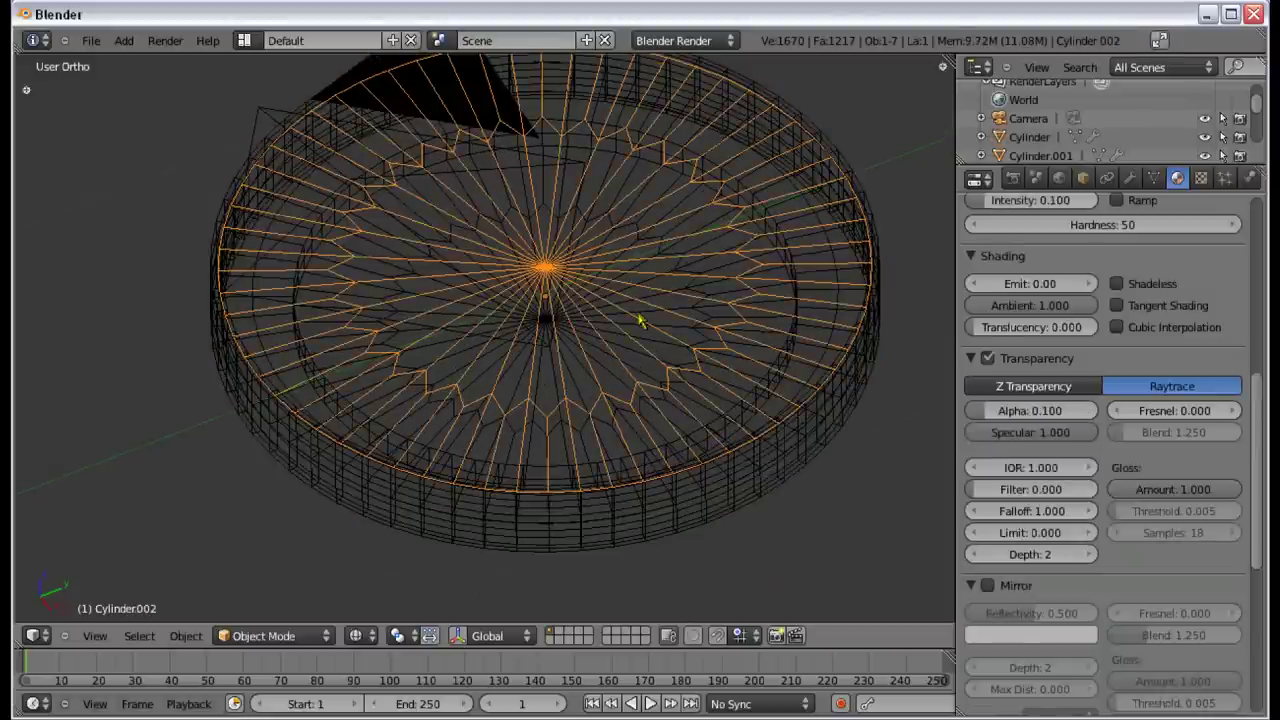
key(z)
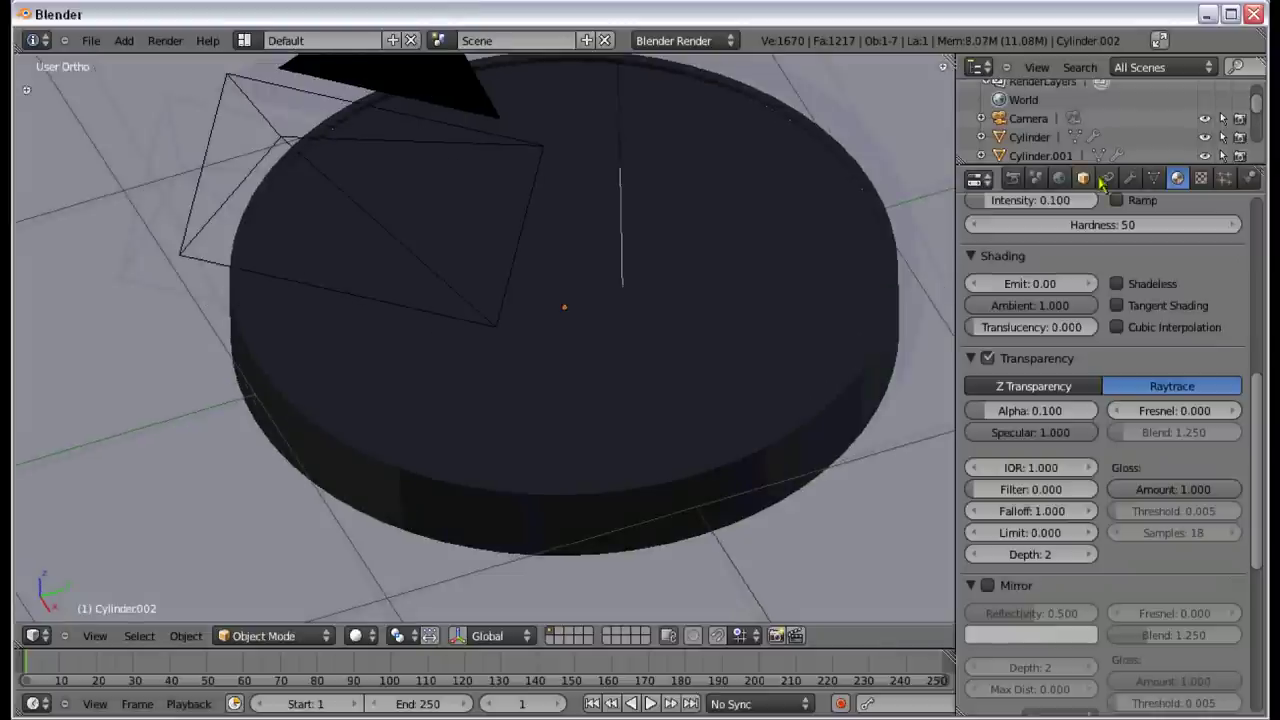
click(1083, 178)
scroll(1190, 547, down, 5)
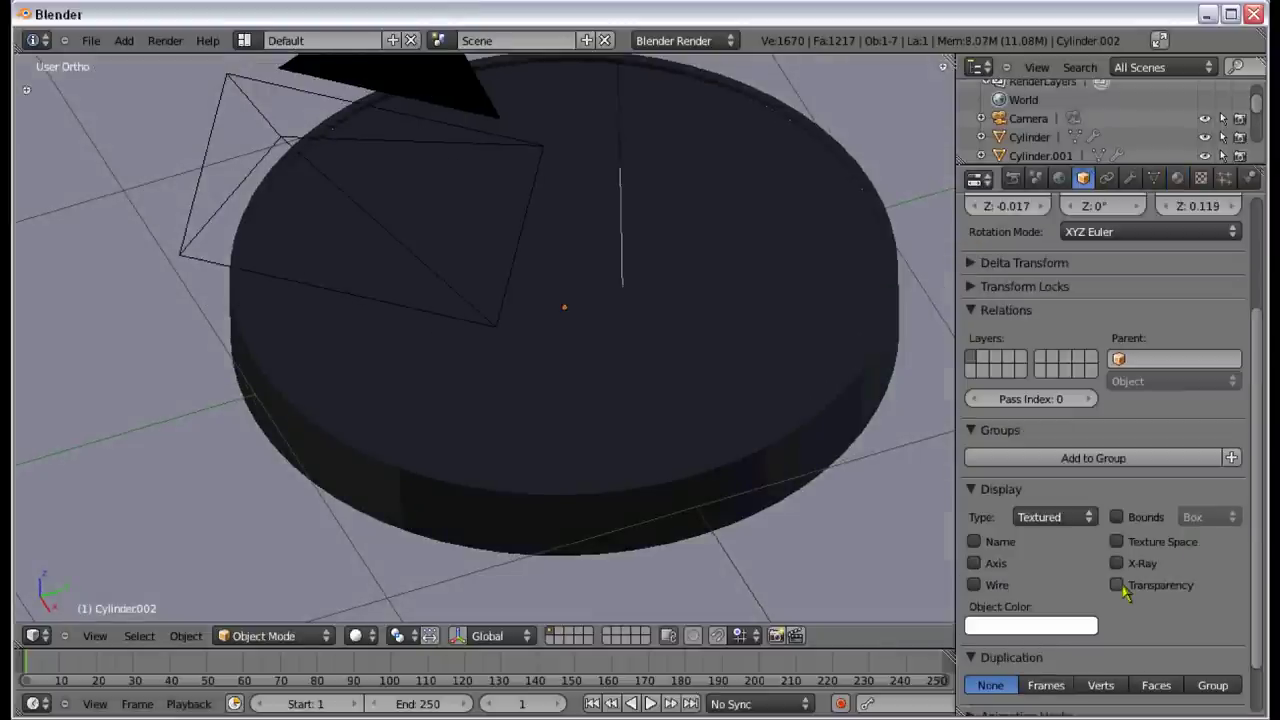
click(1117, 586)
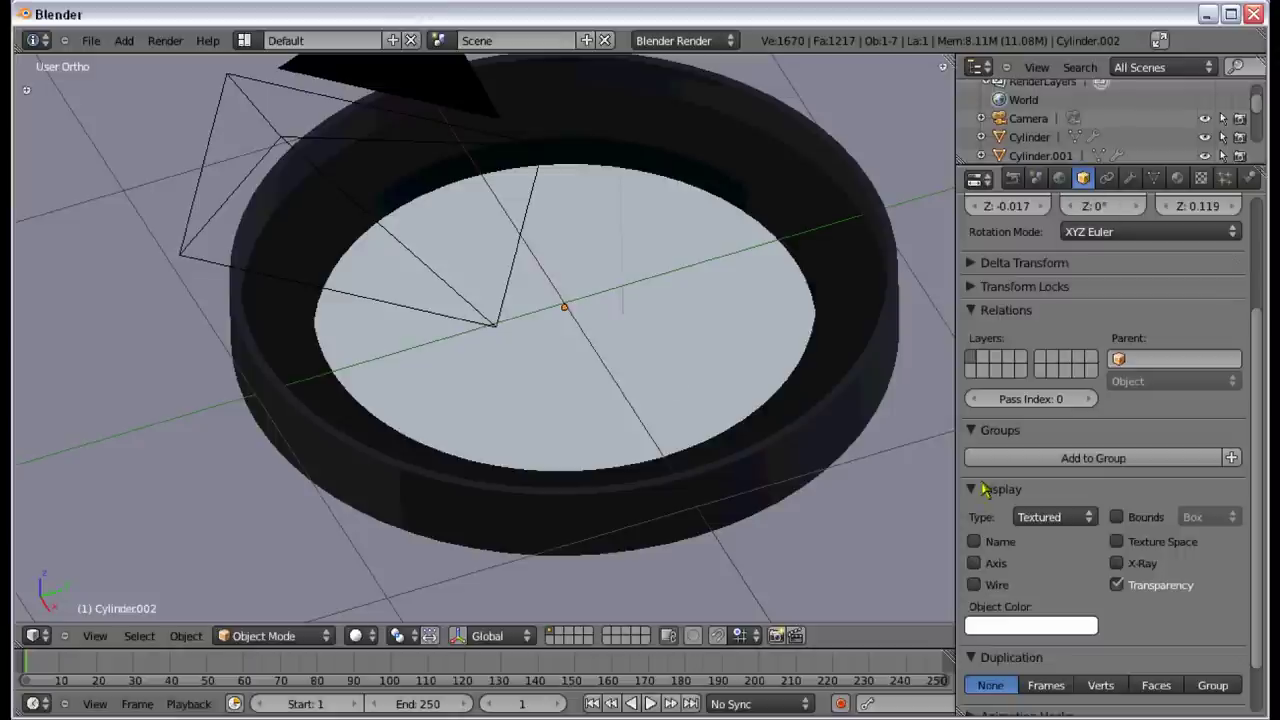
Step: Examine the see-through glass disc and the rim from several angles in solid and wireframe shading, including from directly above
mouse_move(677, 383)
middle_down()
mouse_move(669, 274)
mouse_move(689, 443)
middle_up()
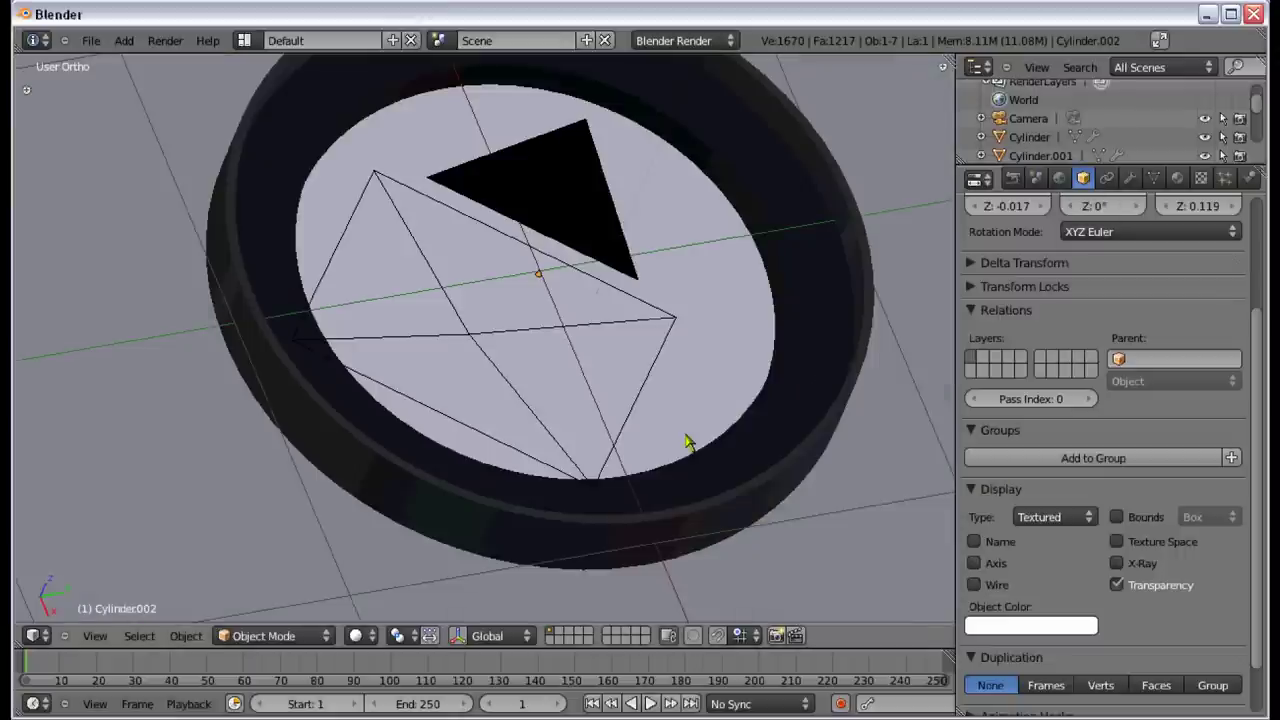
key(z)
key(z)
mouse_move(688, 398)
middle_down()
mouse_move(594, 349)
mouse_move(694, 349)
mouse_move(766, 320)
mouse_move(680, 286)
middle_up()
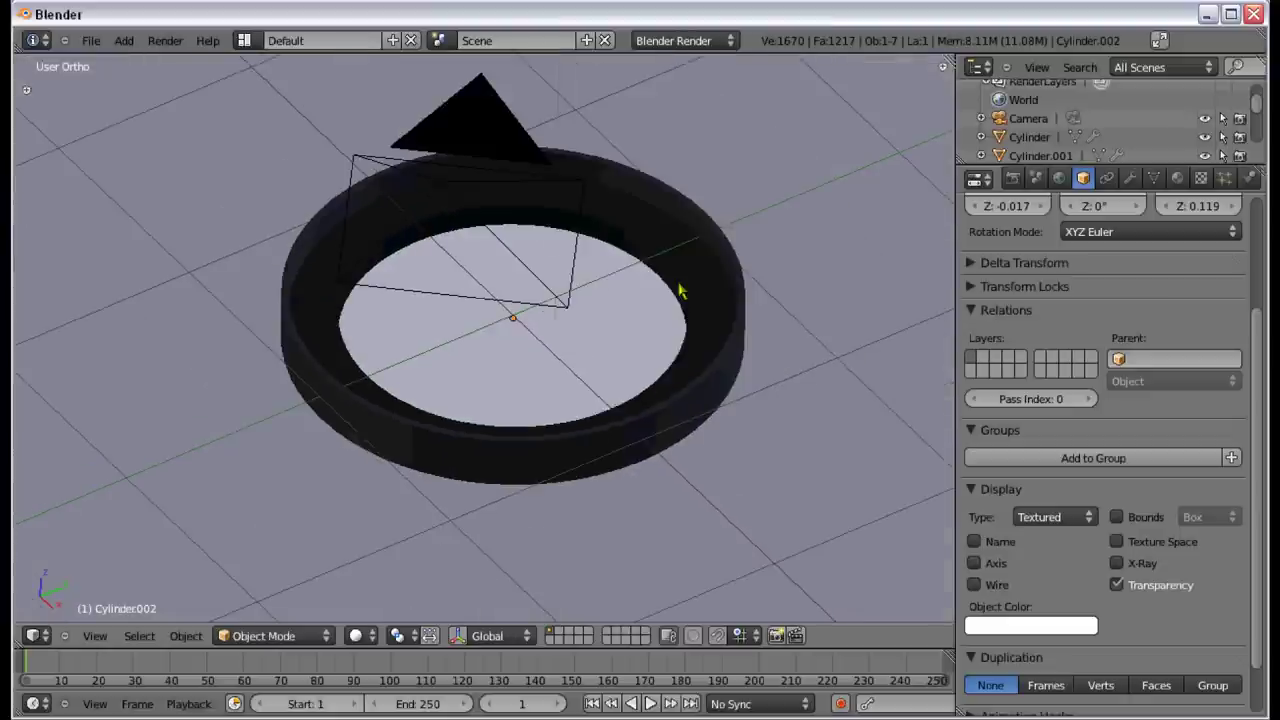
scroll(686, 346, down, 2)
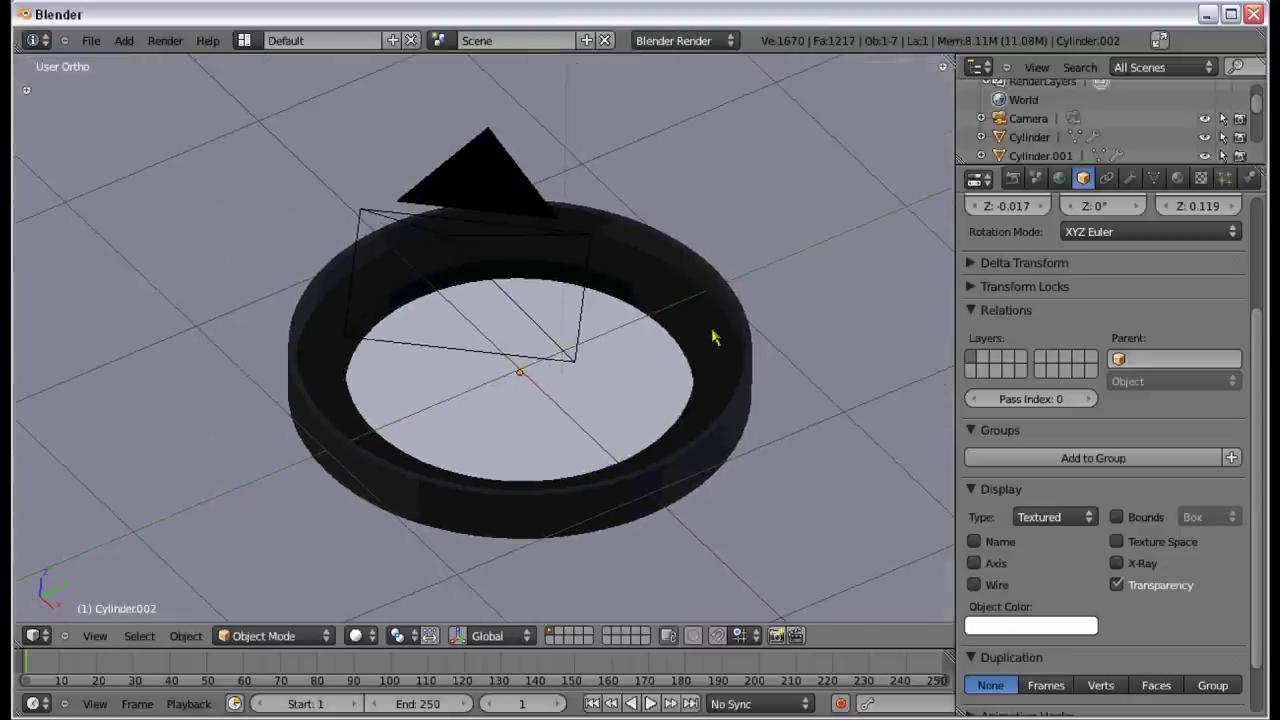
key(KP_7)
middle_drag(491, 406, 505, 358)
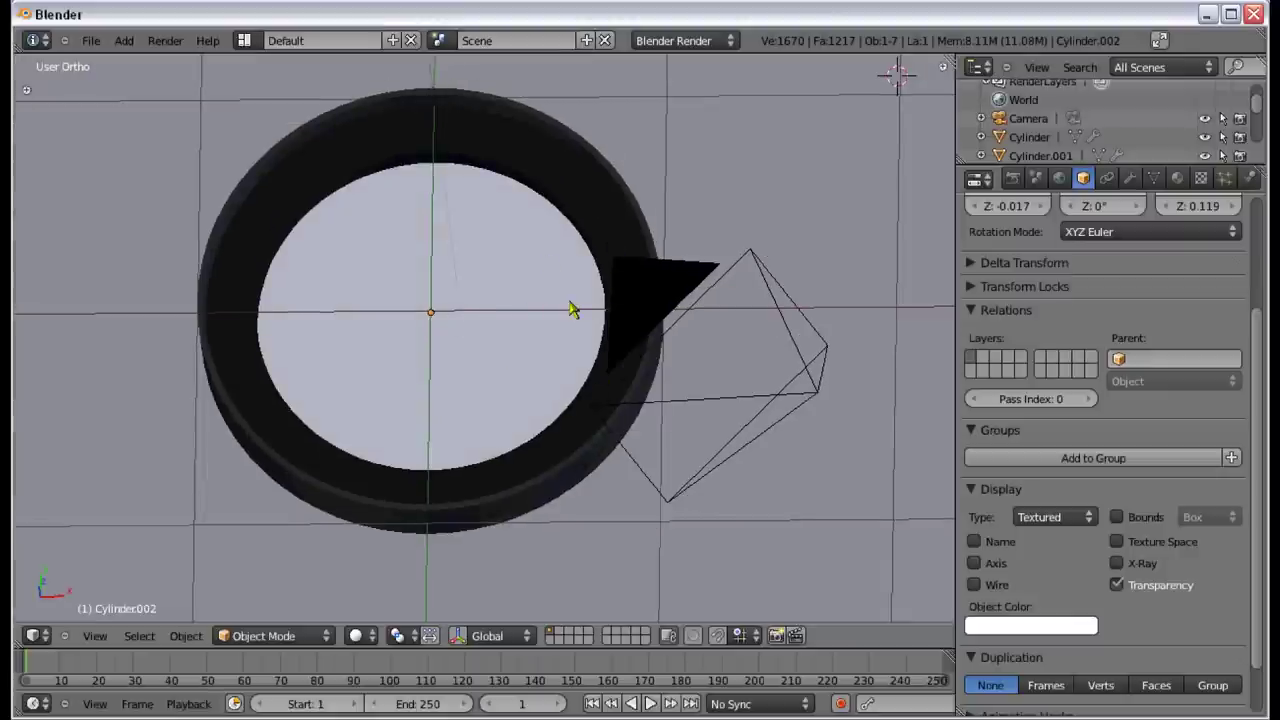
shift+middle_drag(570, 310, 746, 326)
mouse_move(514, 343)
middle_down()
mouse_move(509, 251)
mouse_move(590, 268)
mouse_move(820, 394)
mouse_move(640, 491)
mouse_move(678, 330)
middle_up()
key(z)
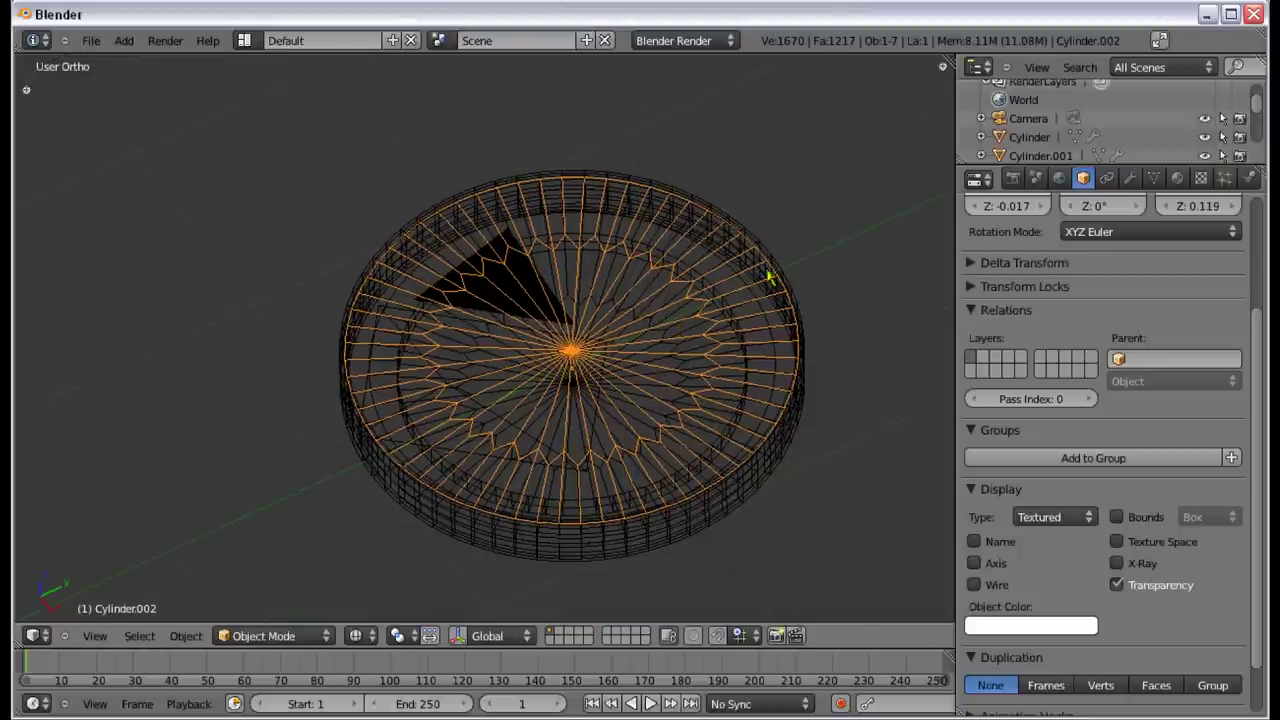
key(KP_7)
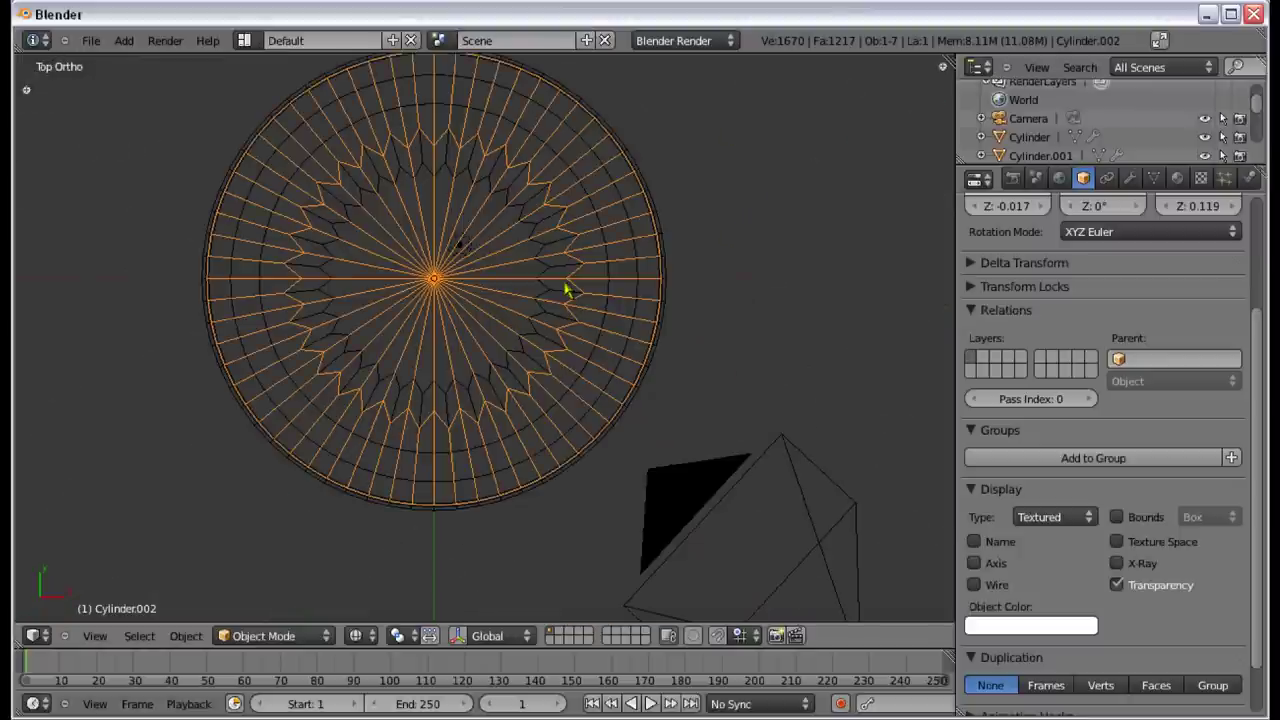
shift+middle_drag(566, 290, 626, 349)
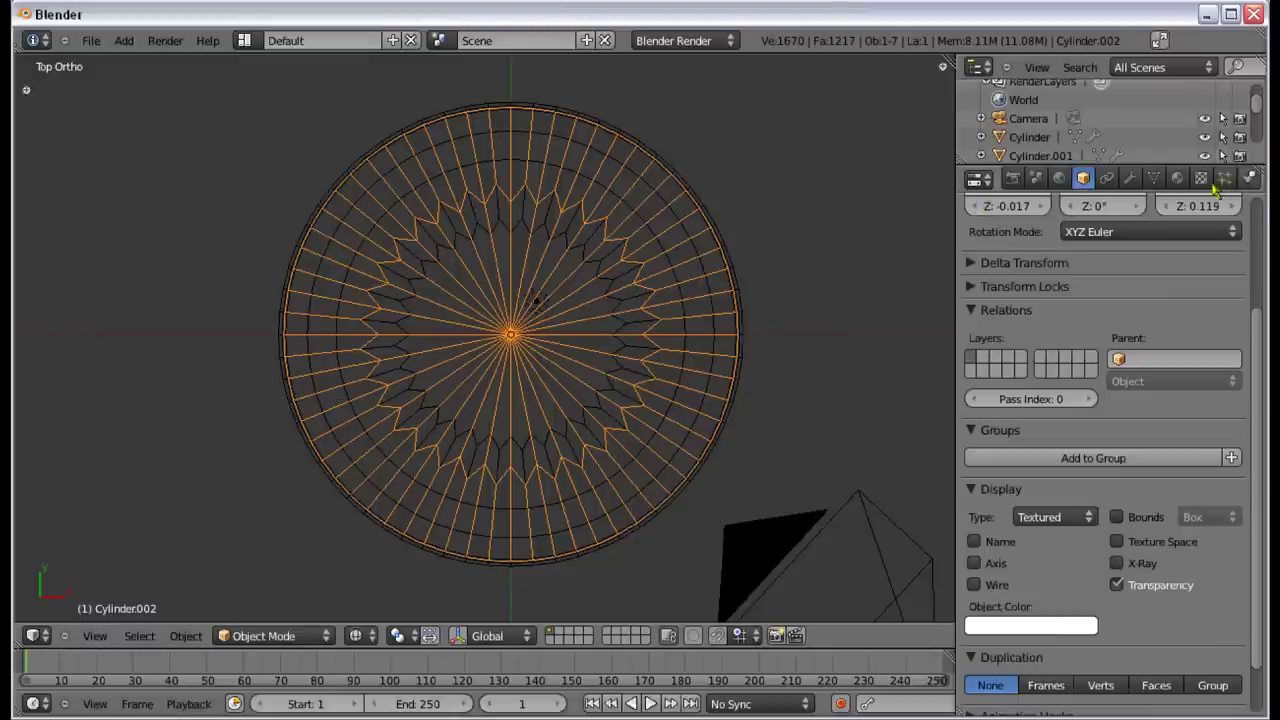
Step: Add a new texture to the glass disc's Glass material and set its type to Image or Movie
click(1202, 179)
click(1063, 363)
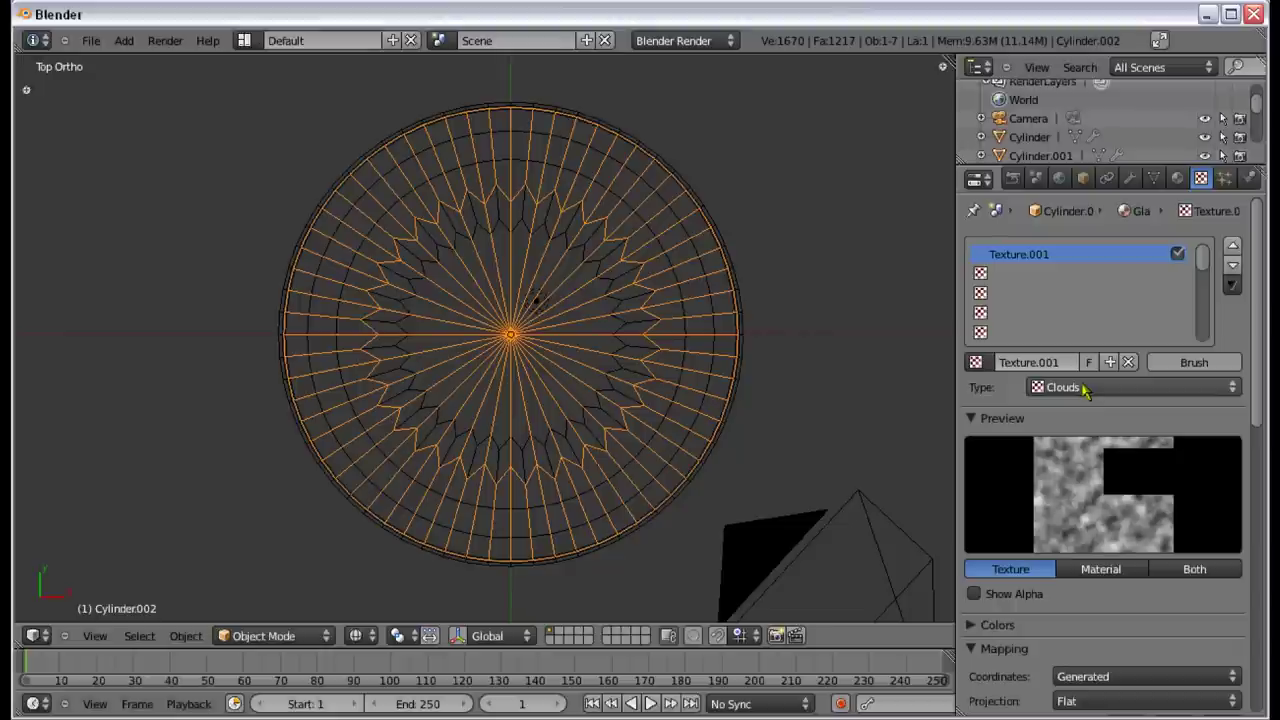
click(1085, 387)
click(1090, 447)
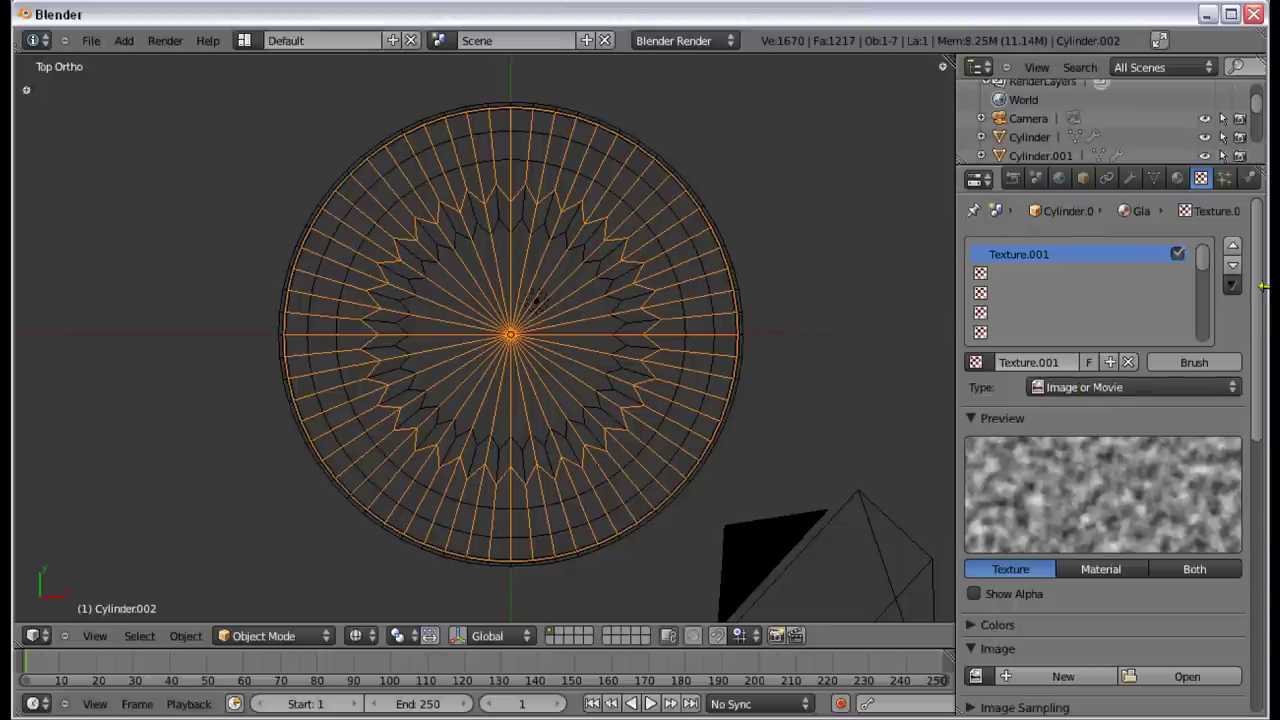
Step: Load the Scratches0003_11_M.jpg image from the CG Textures folder into the texture, browsing the files as thumbnails
scroll(1160, 480, down, 6)
click(1160, 514)
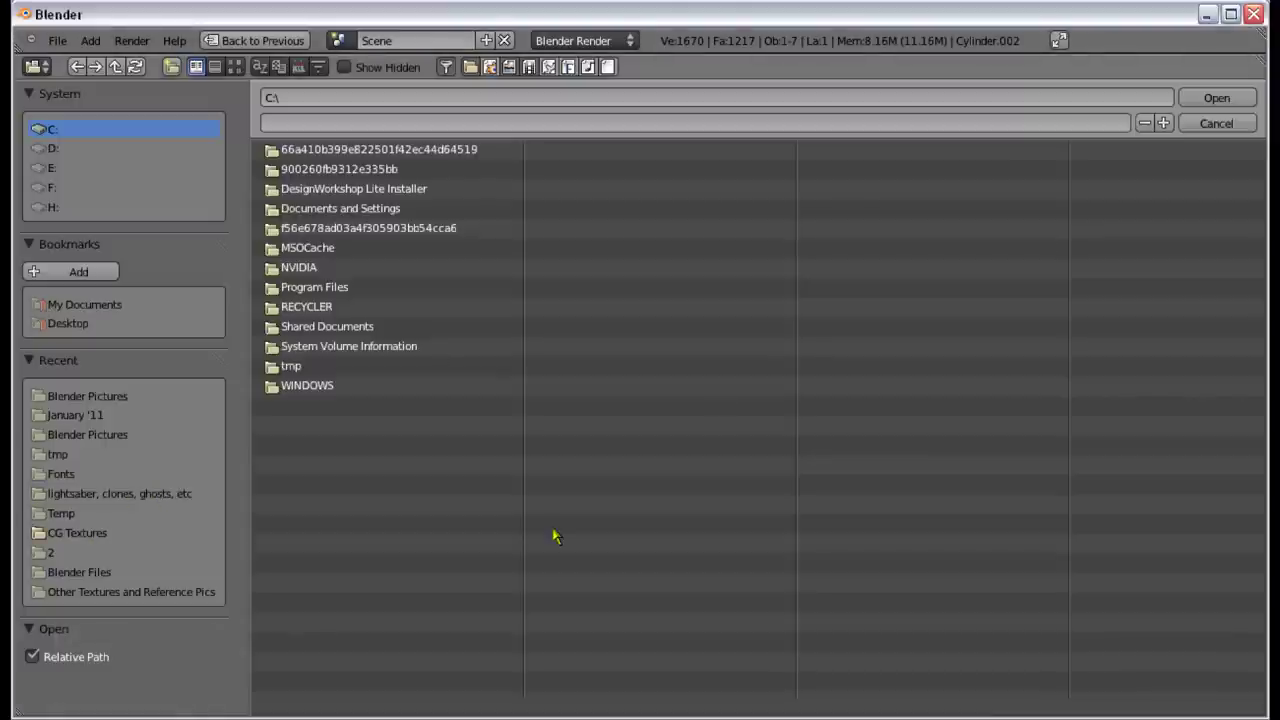
click(234, 67)
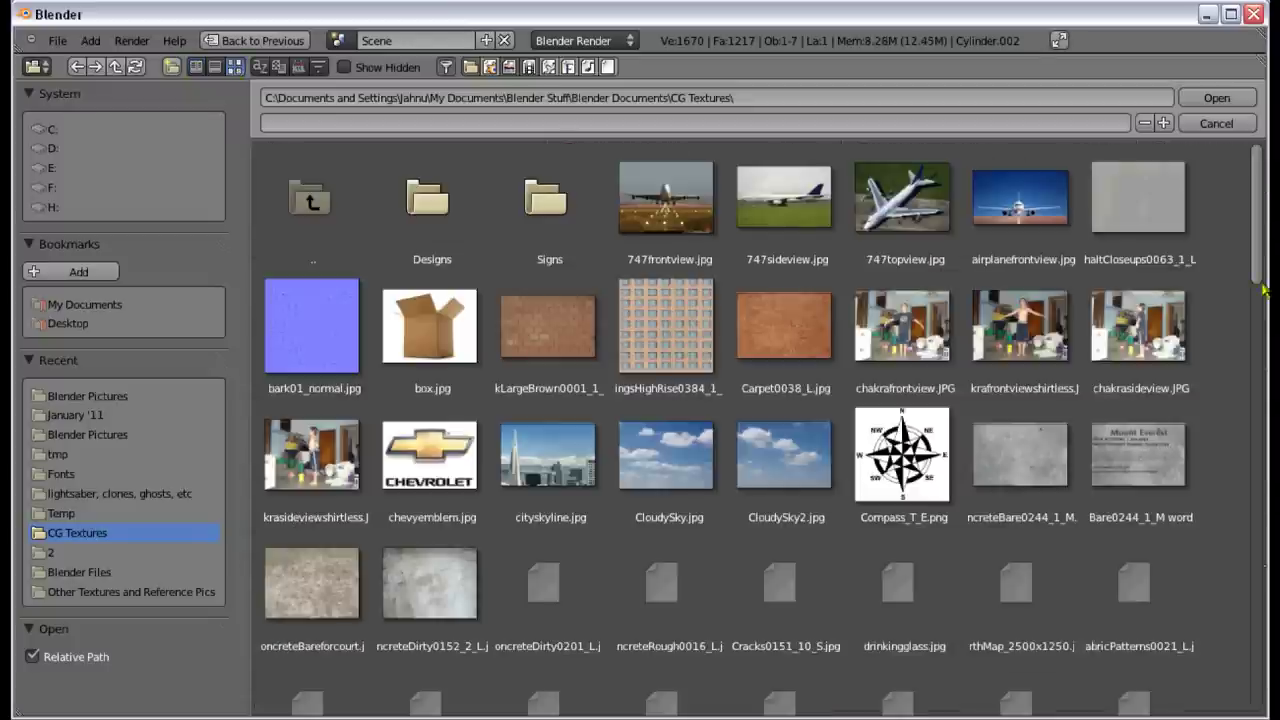
drag(1263, 290, 1263, 463)
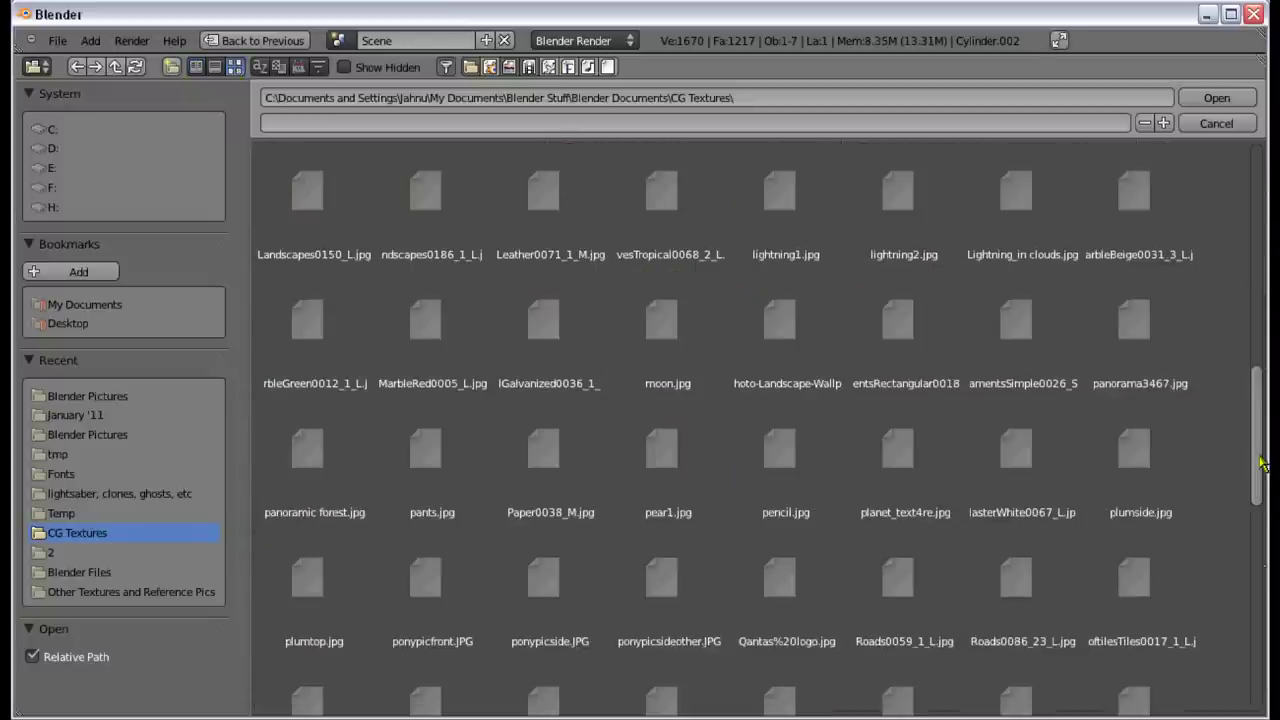
scroll(1263, 465, down, 1)
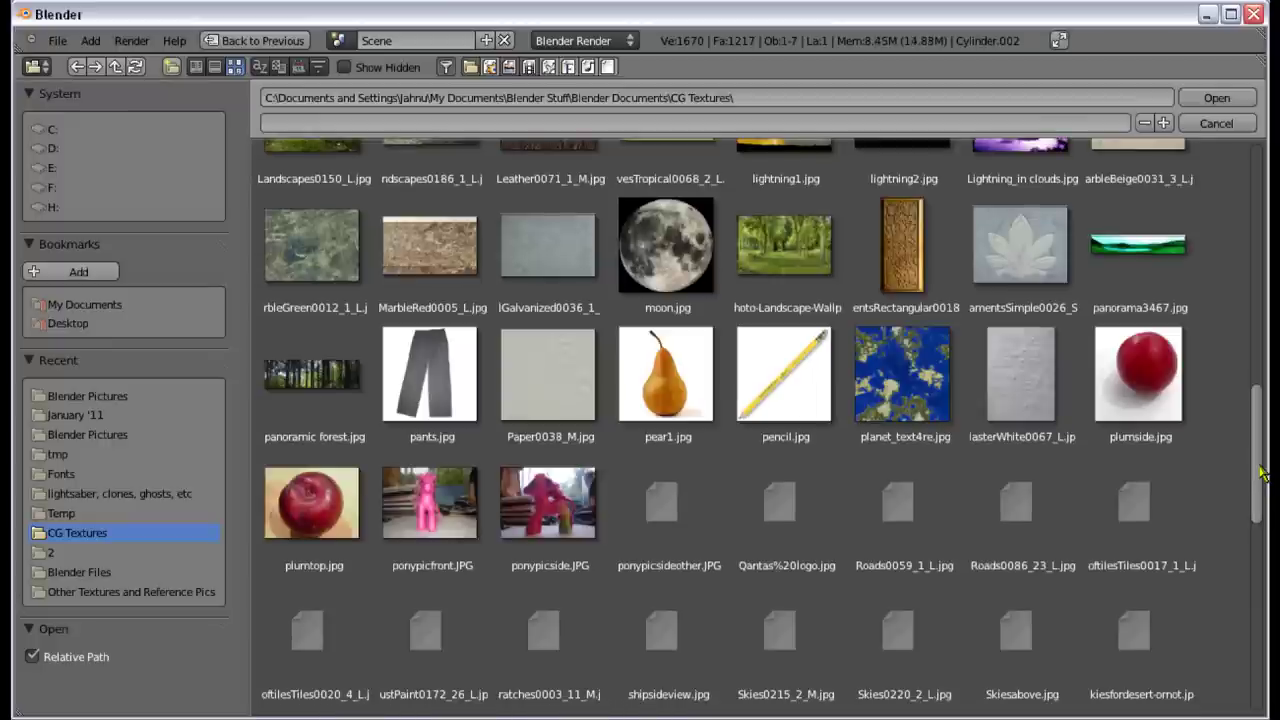
scroll(1263, 480, down, 1)
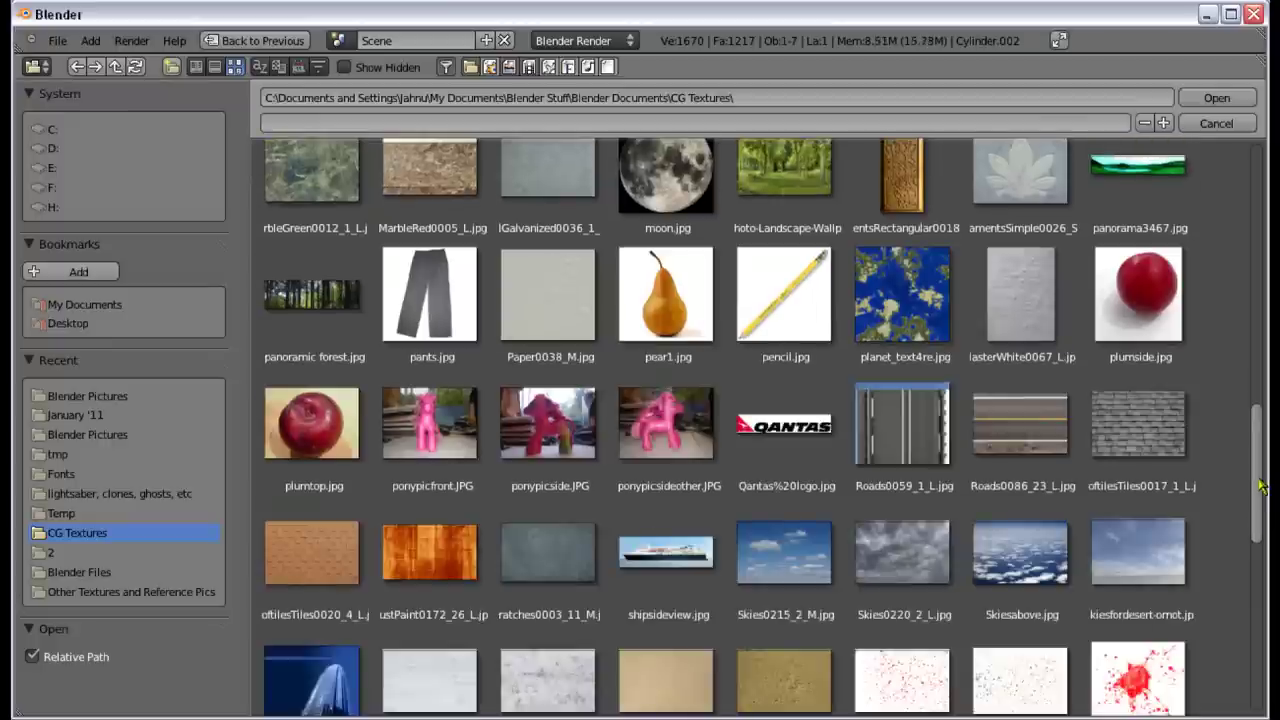
scroll(1263, 485, down, 1)
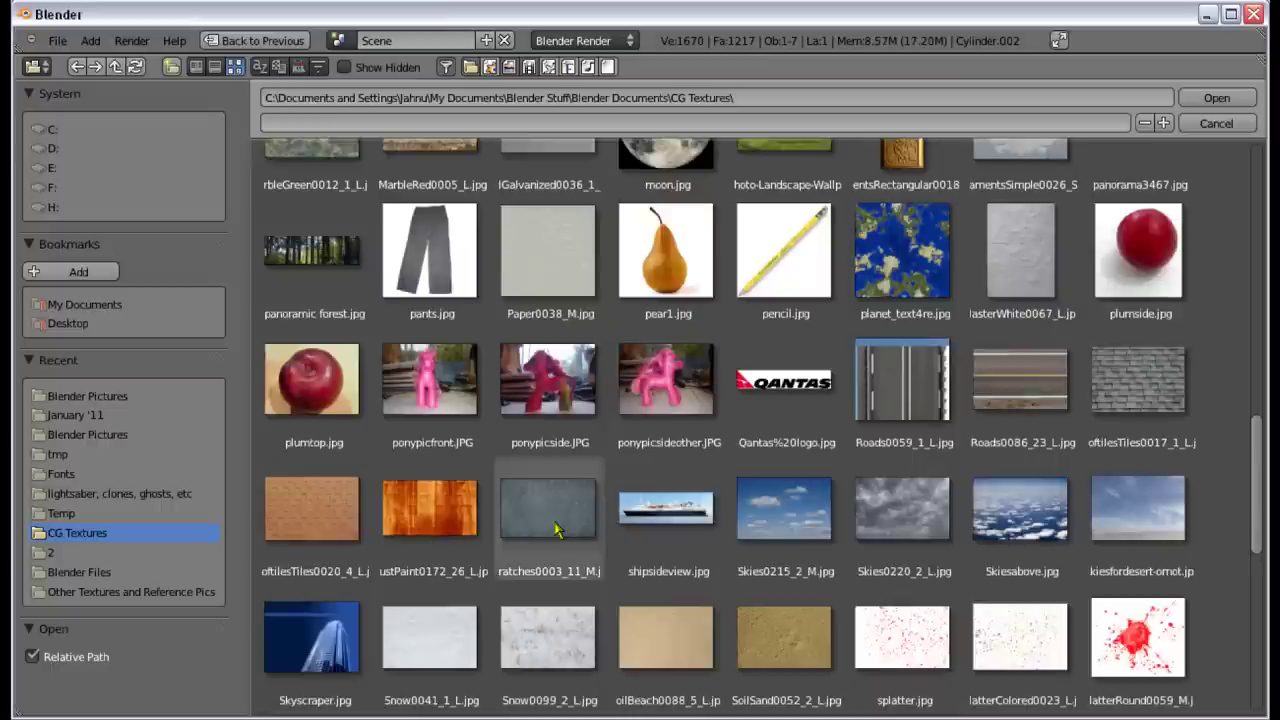
click(1217, 98)
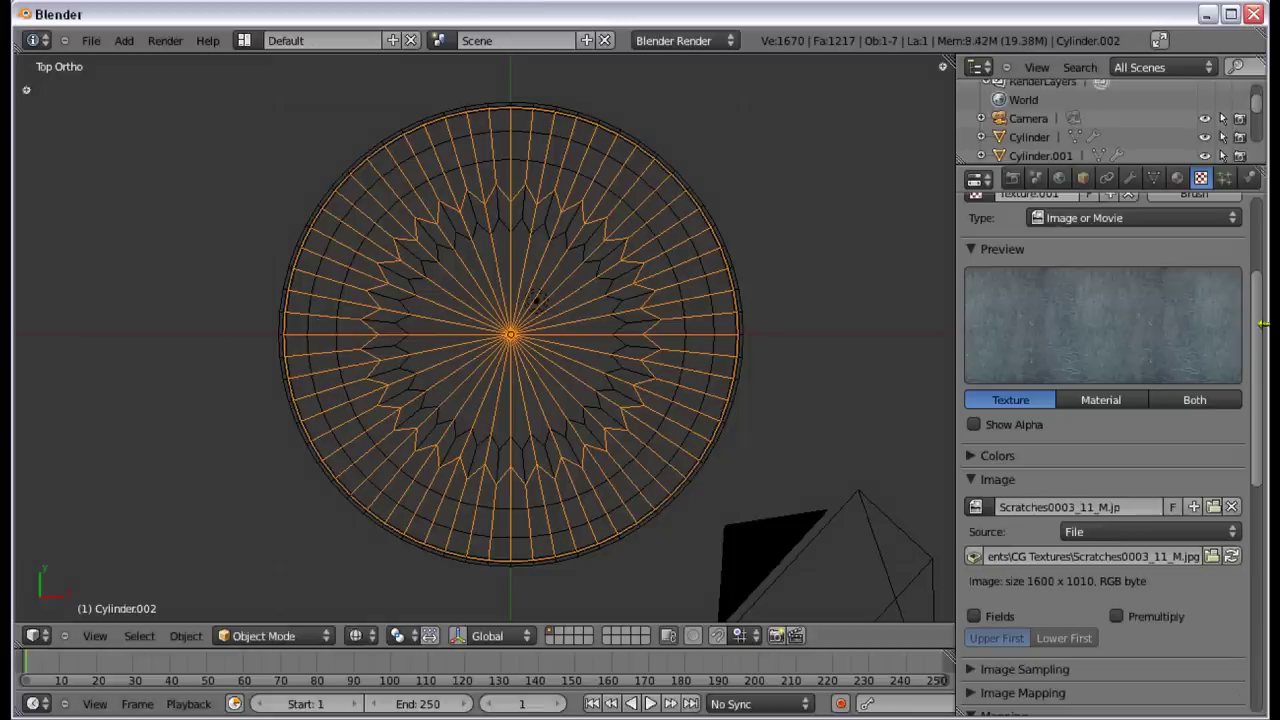
Step: Disable the scratches texture's diffuse Color influence and preview both the texture and the material
drag(1264, 332, 1262, 420)
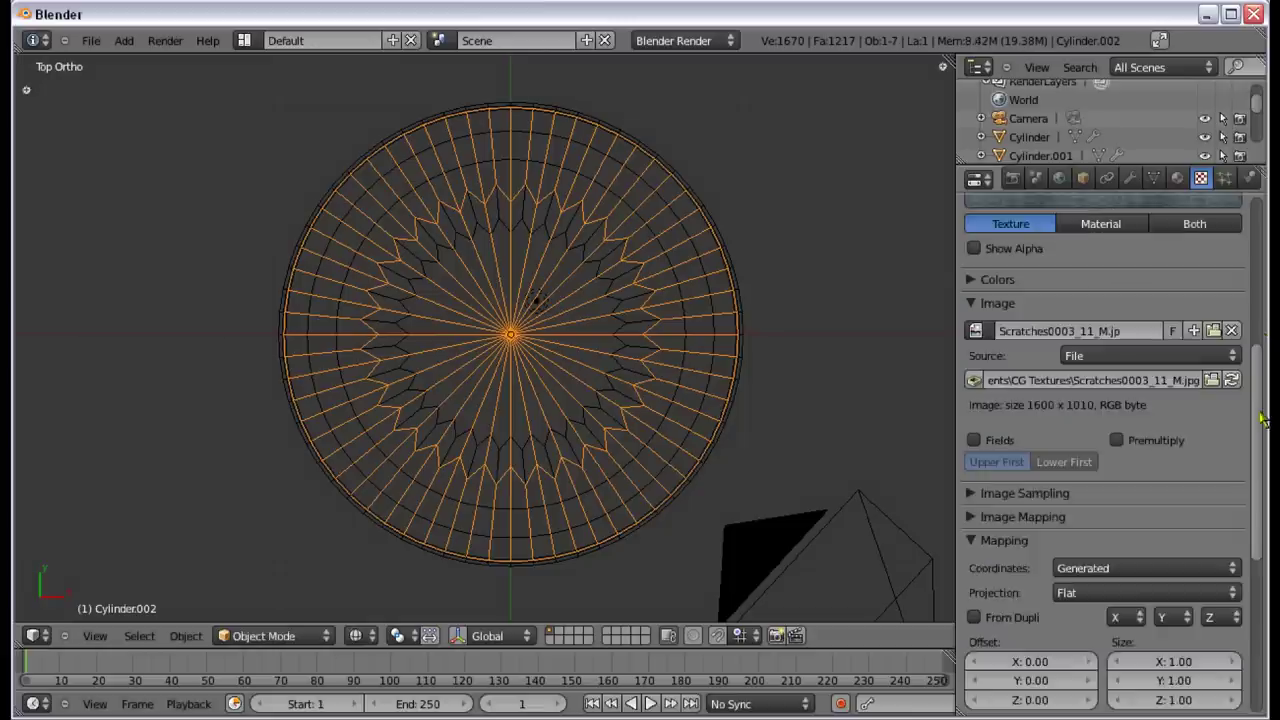
scroll(1025, 450, down, 5)
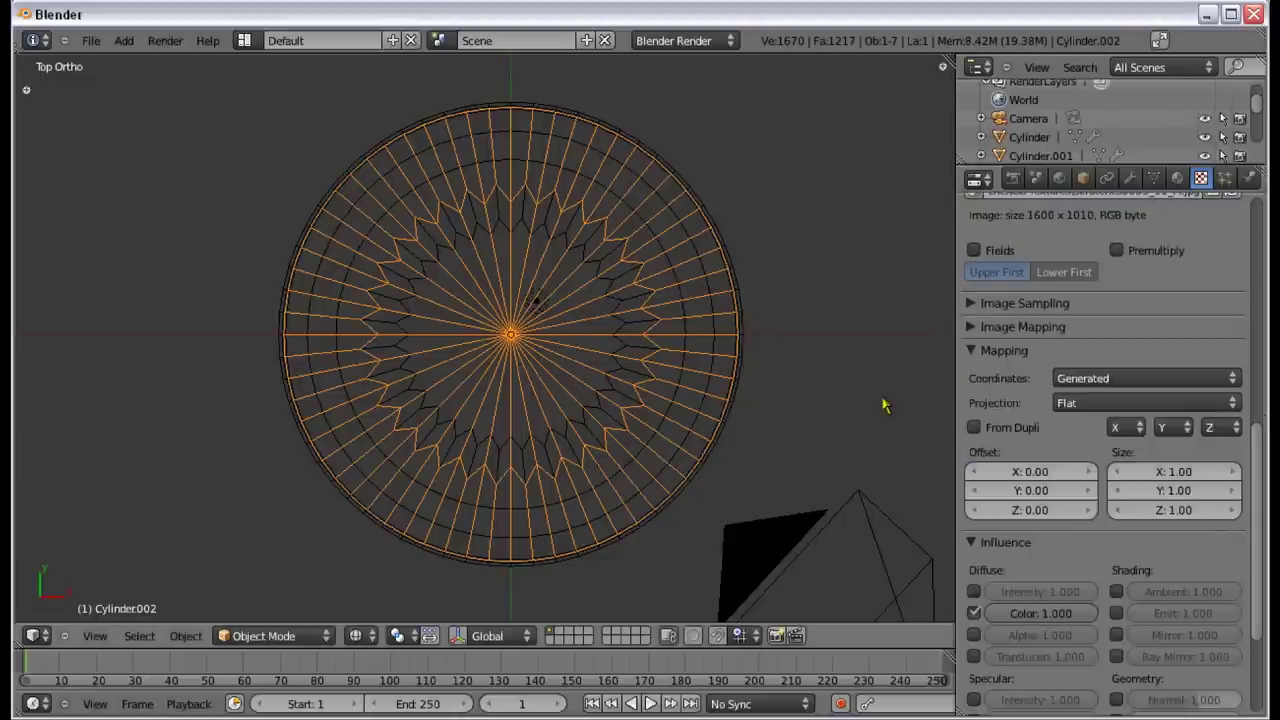
scroll(1038, 507, down, 2)
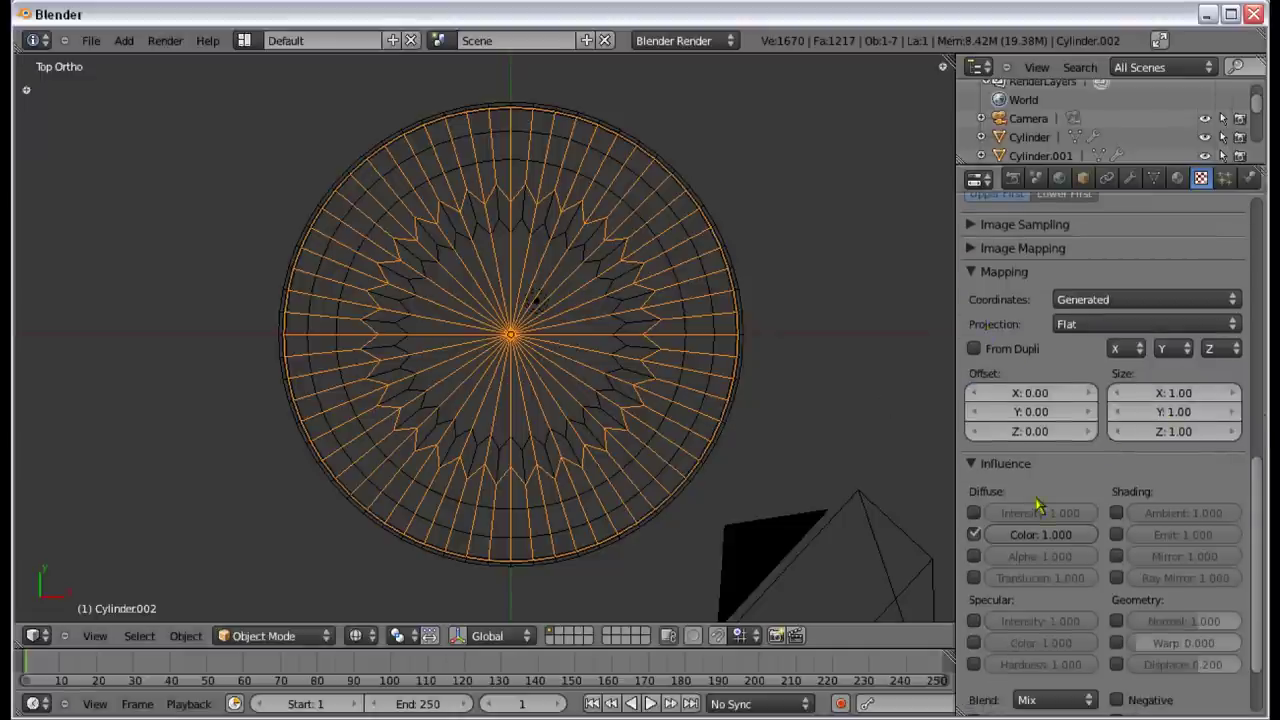
scroll(1038, 507, down, 2)
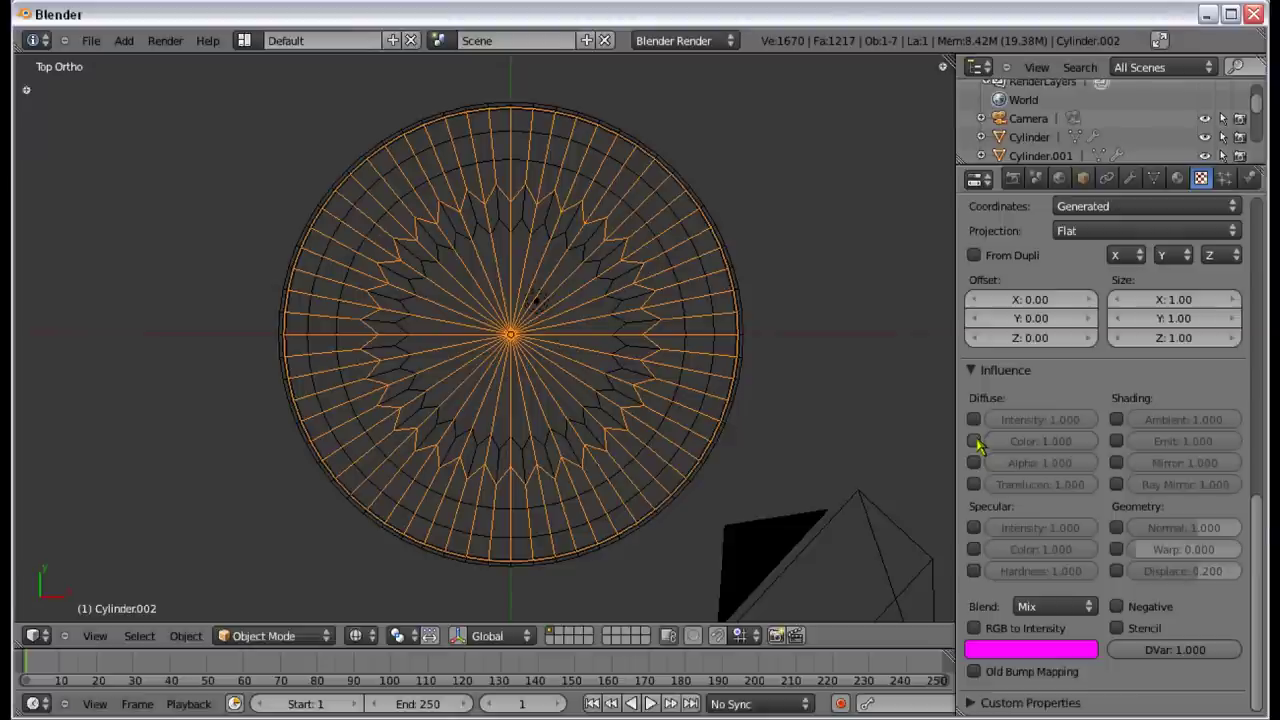
click(975, 442)
drag(1263, 522, 1267, 270)
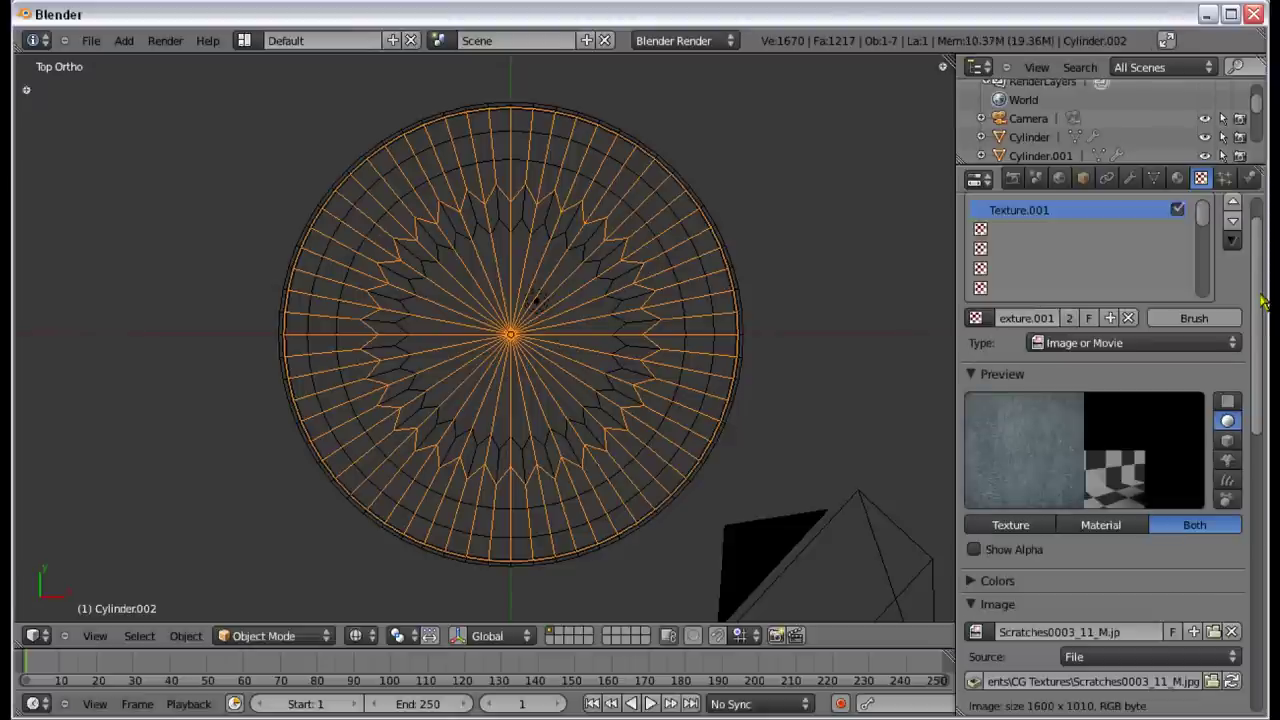
scroll(1263, 320, down, 1)
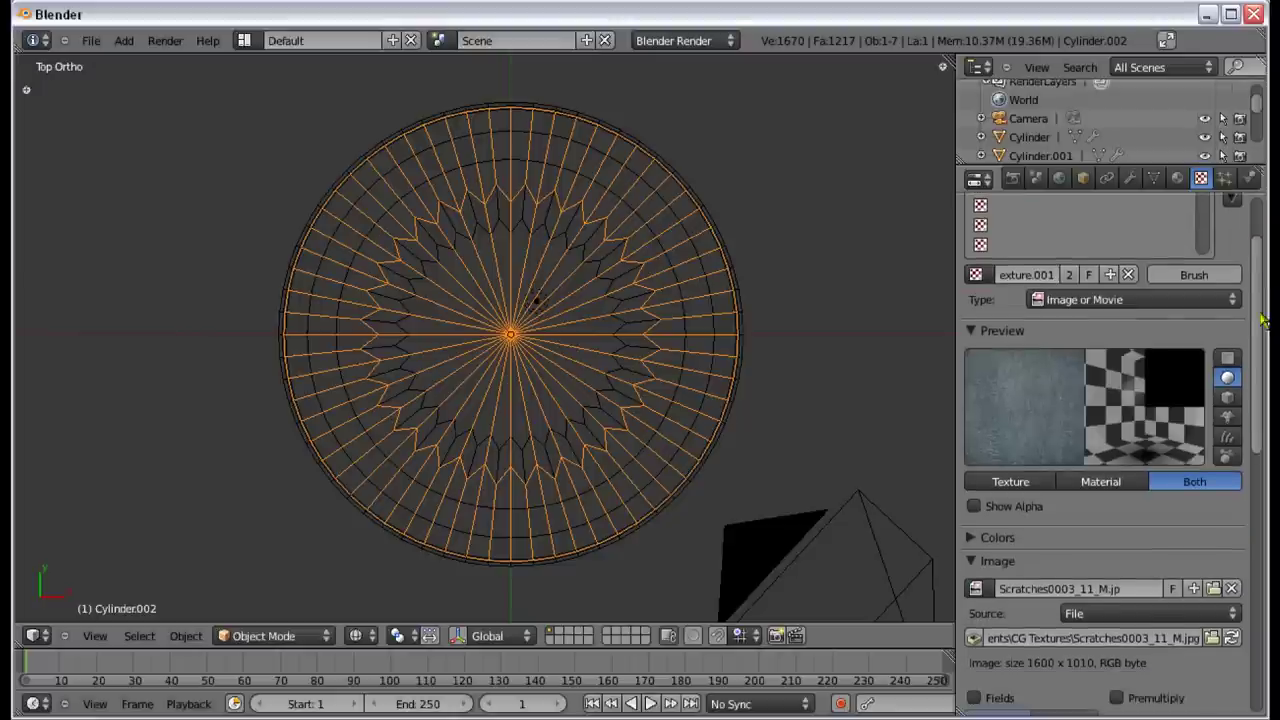
drag(1263, 320, 1267, 613)
scroll(1263, 600, down, 3)
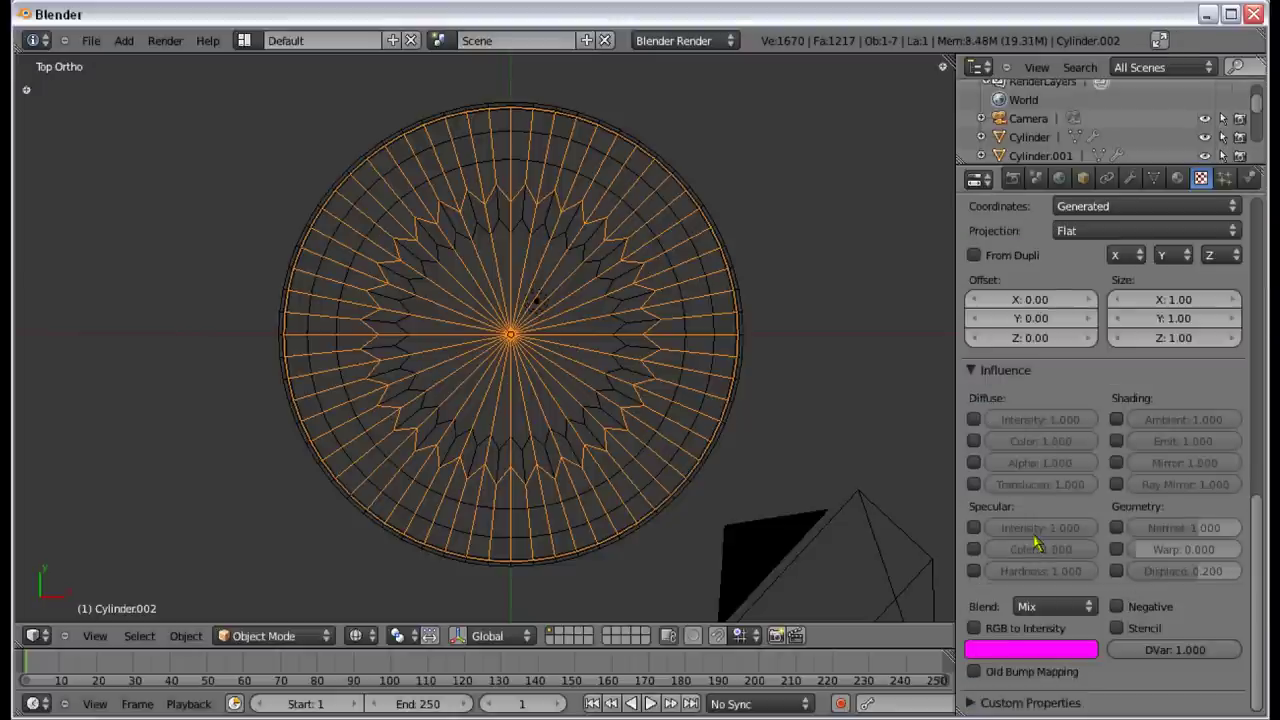
Step: Configure the texture's influence with Multiply blending and RGB to Intensity, and make it affect Alpha
click(1043, 606)
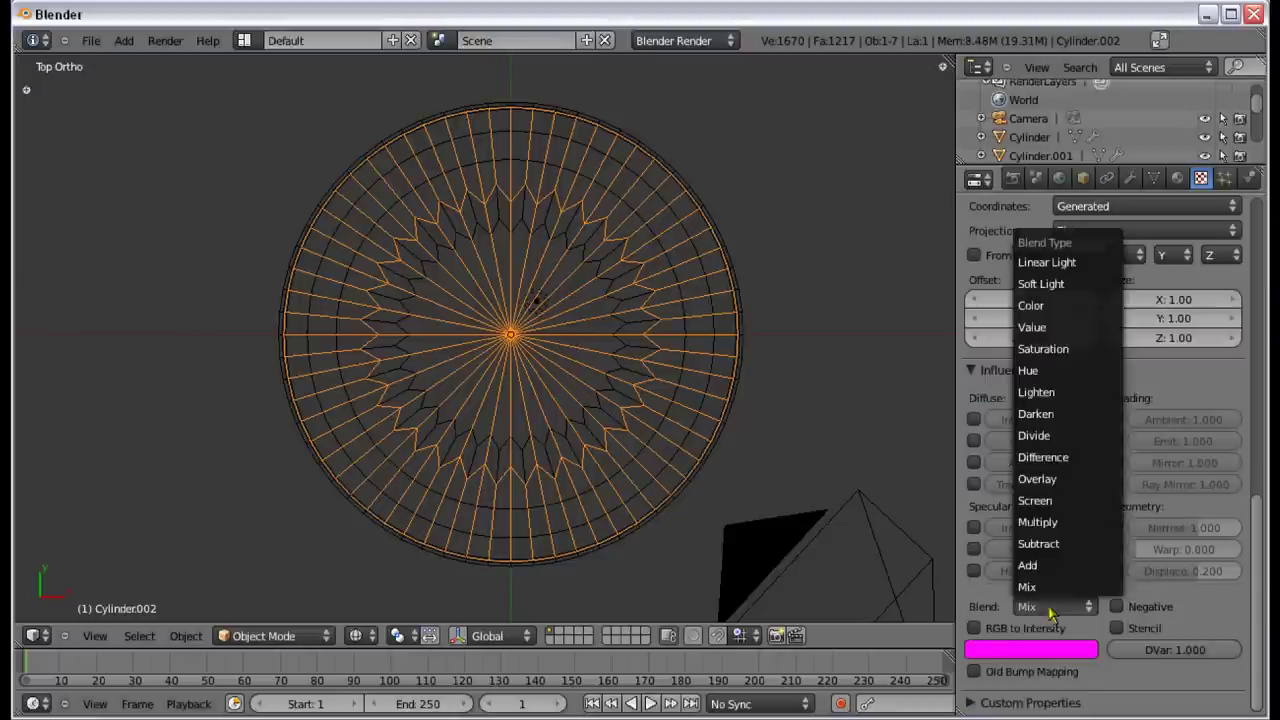
click(1057, 522)
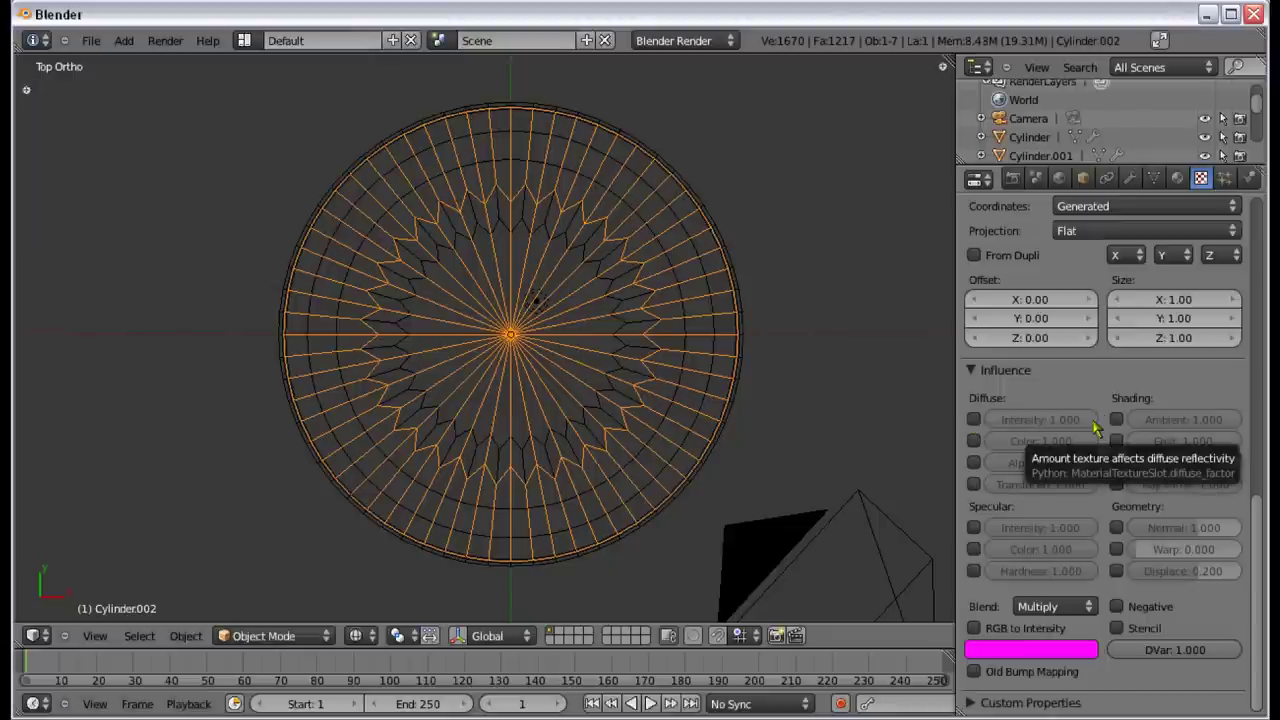
click(974, 628)
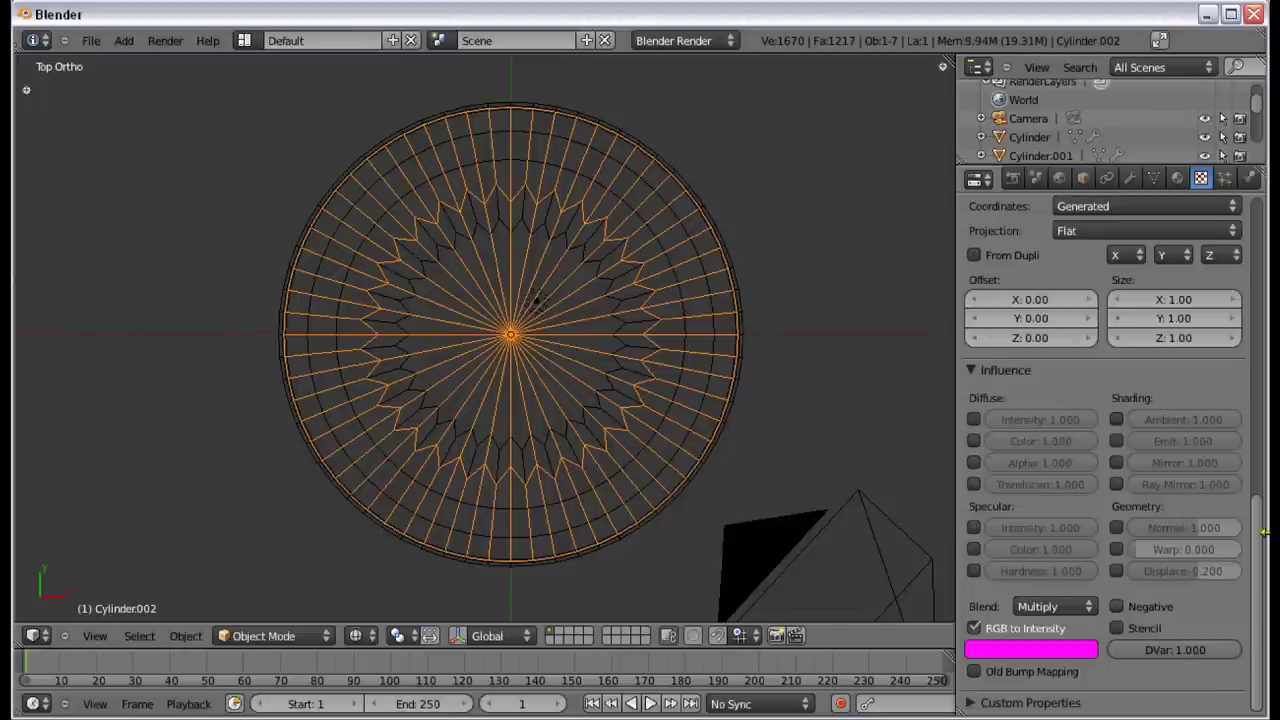
drag(1264, 533, 975, 465)
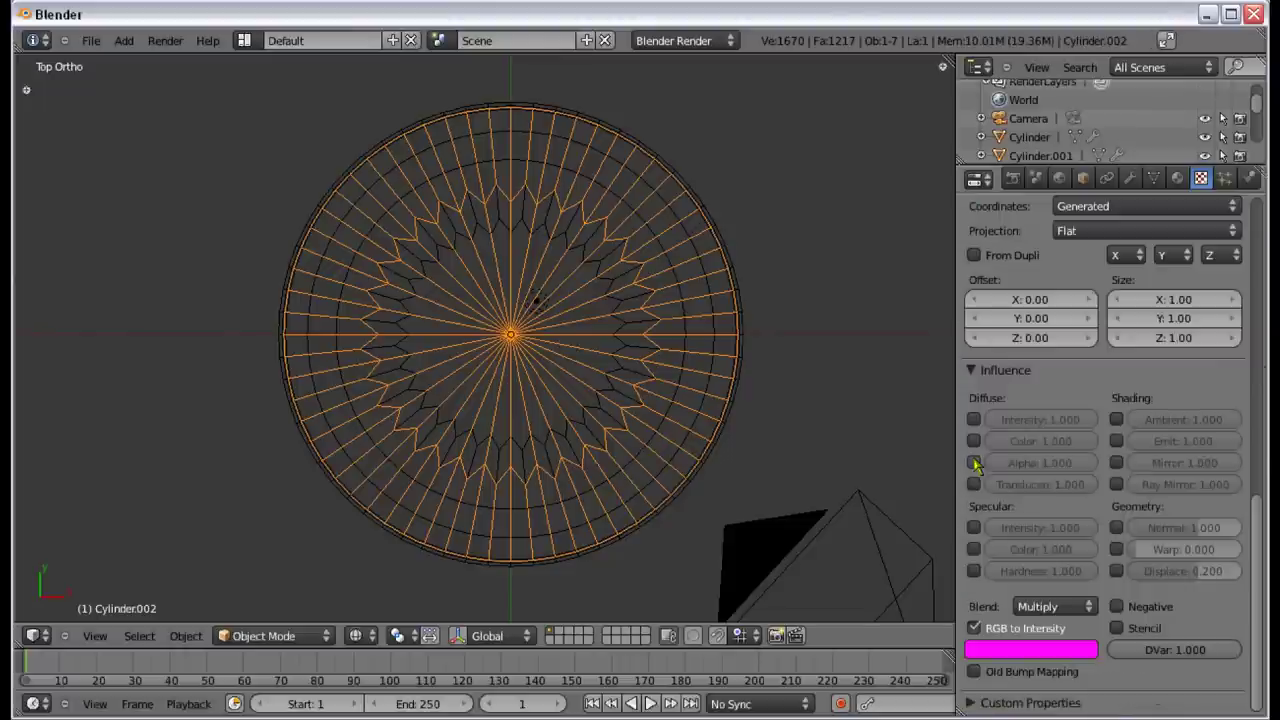
click(974, 463)
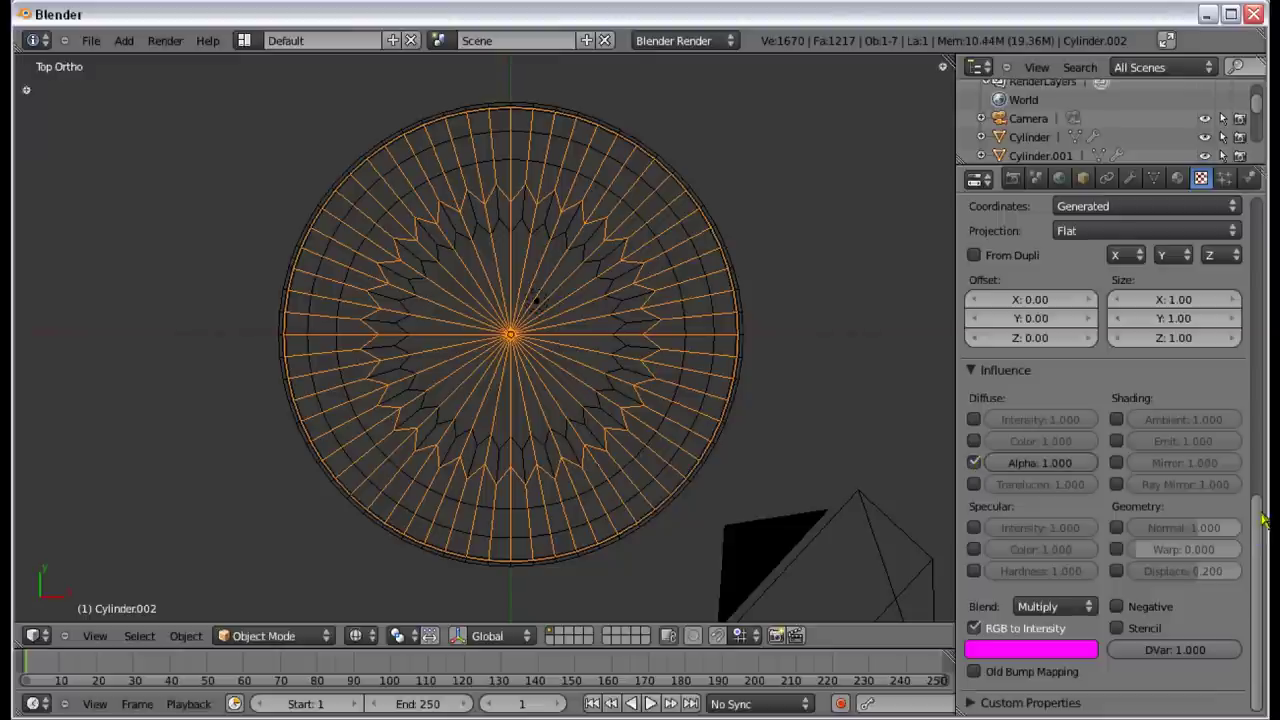
Step: Check the texture's influence settings against the Glass material and set the material's transparency alpha to 1.000
mouse_move(1262, 518)
mouse_down()
mouse_move(1258, 240)
mouse_move(1240, 254)
mouse_up()
click(1177, 178)
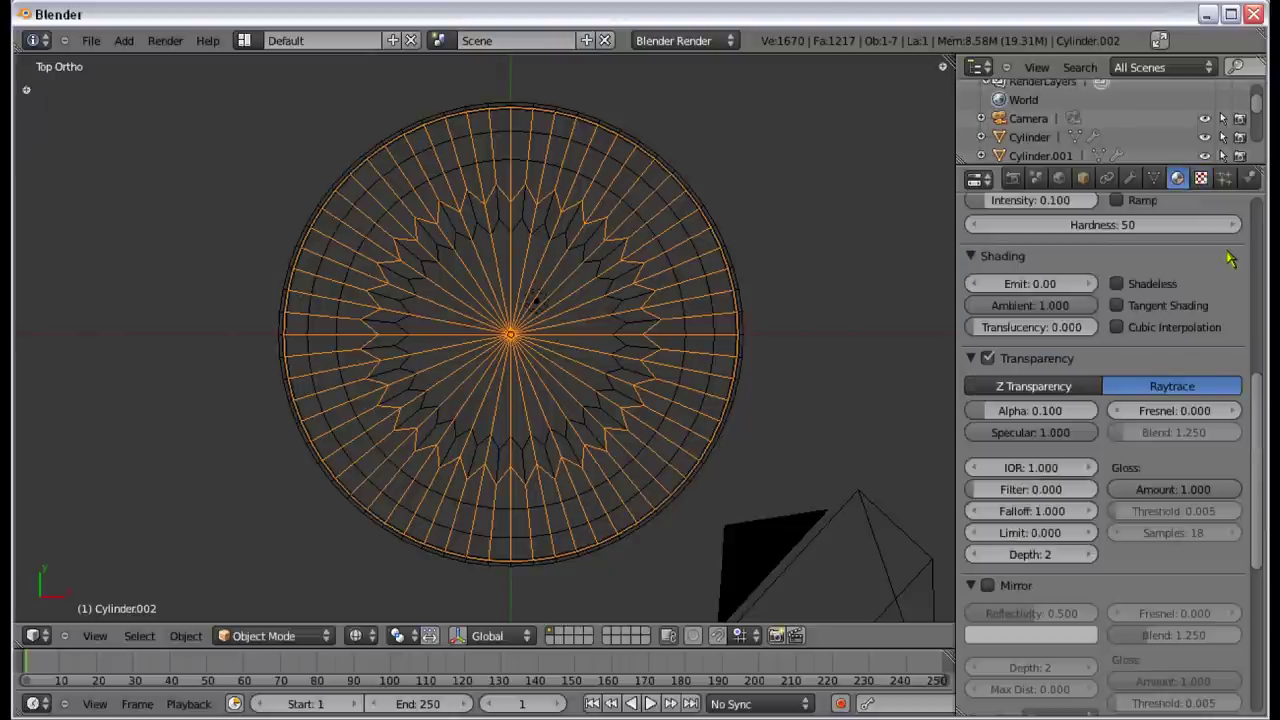
scroll(1230, 258, up, 5)
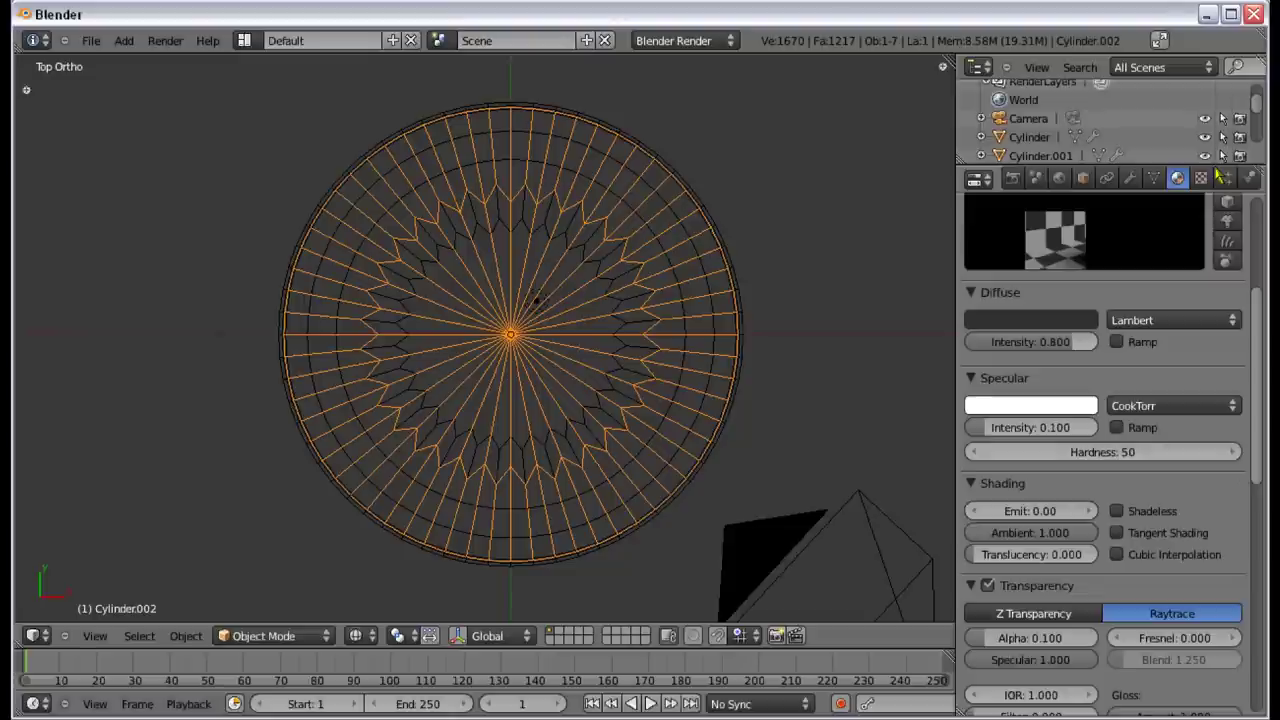
click(1201, 178)
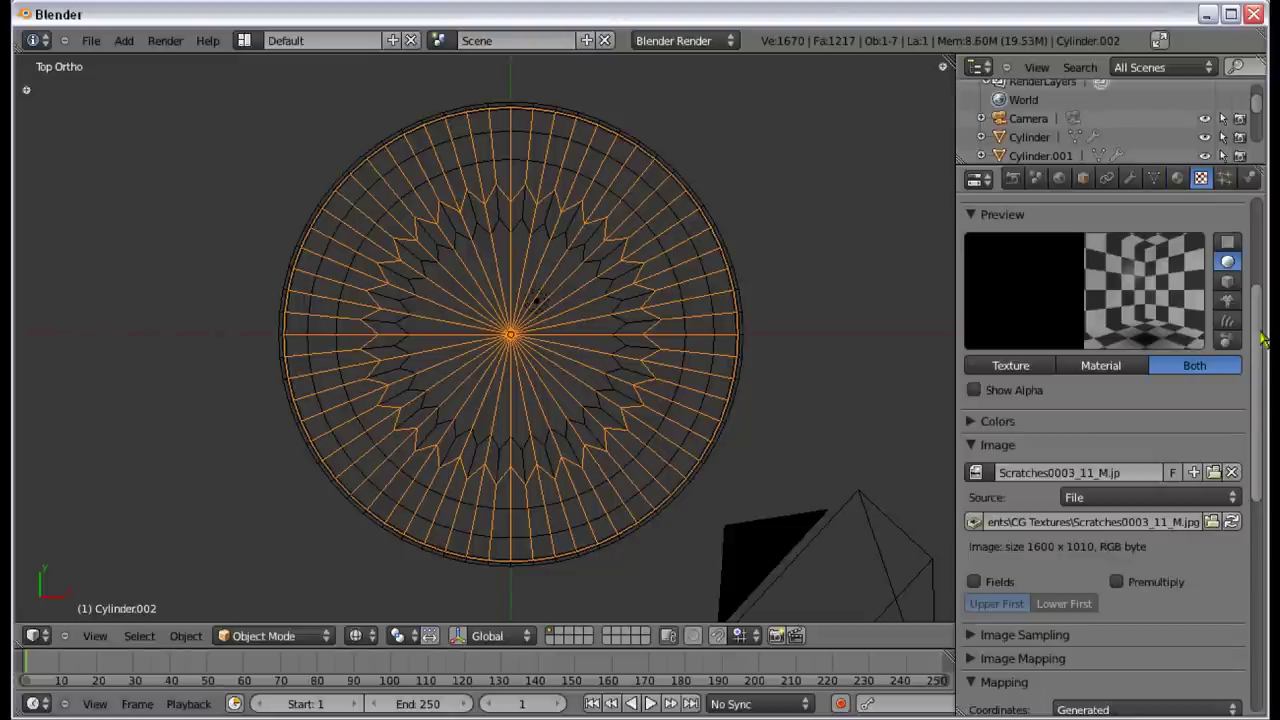
drag(1263, 340, 1256, 430)
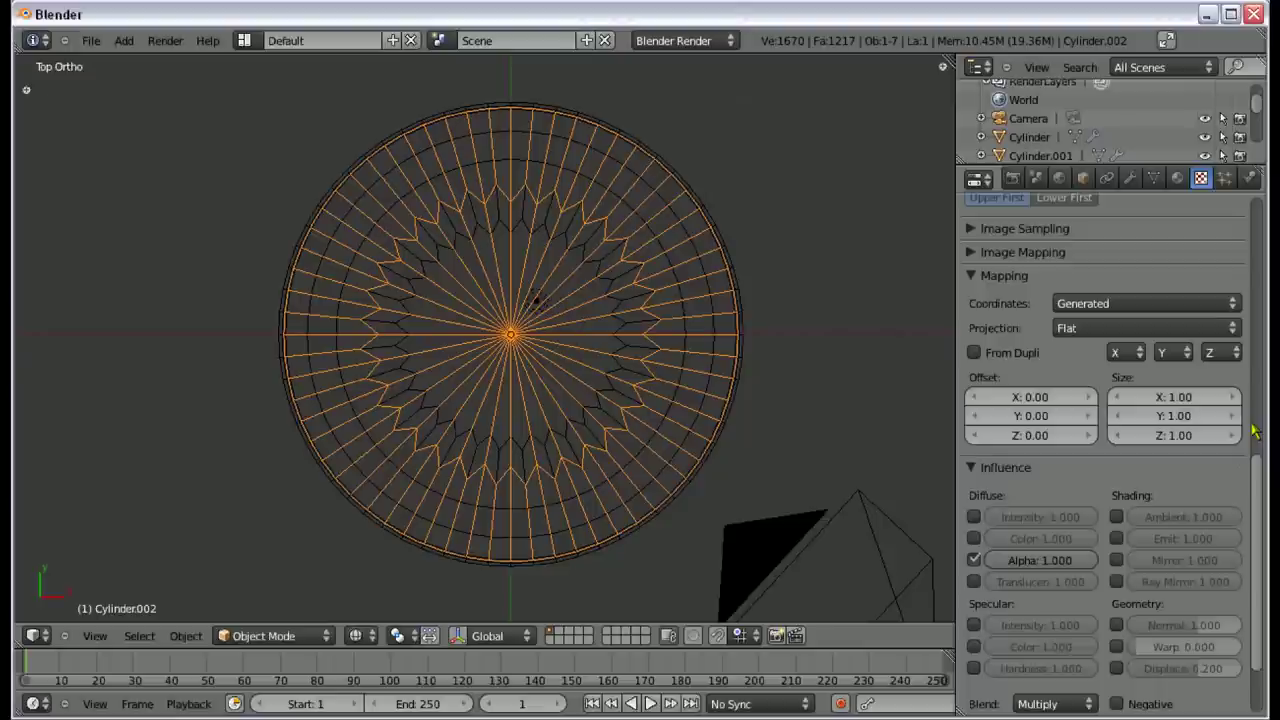
scroll(1256, 430, down, 2)
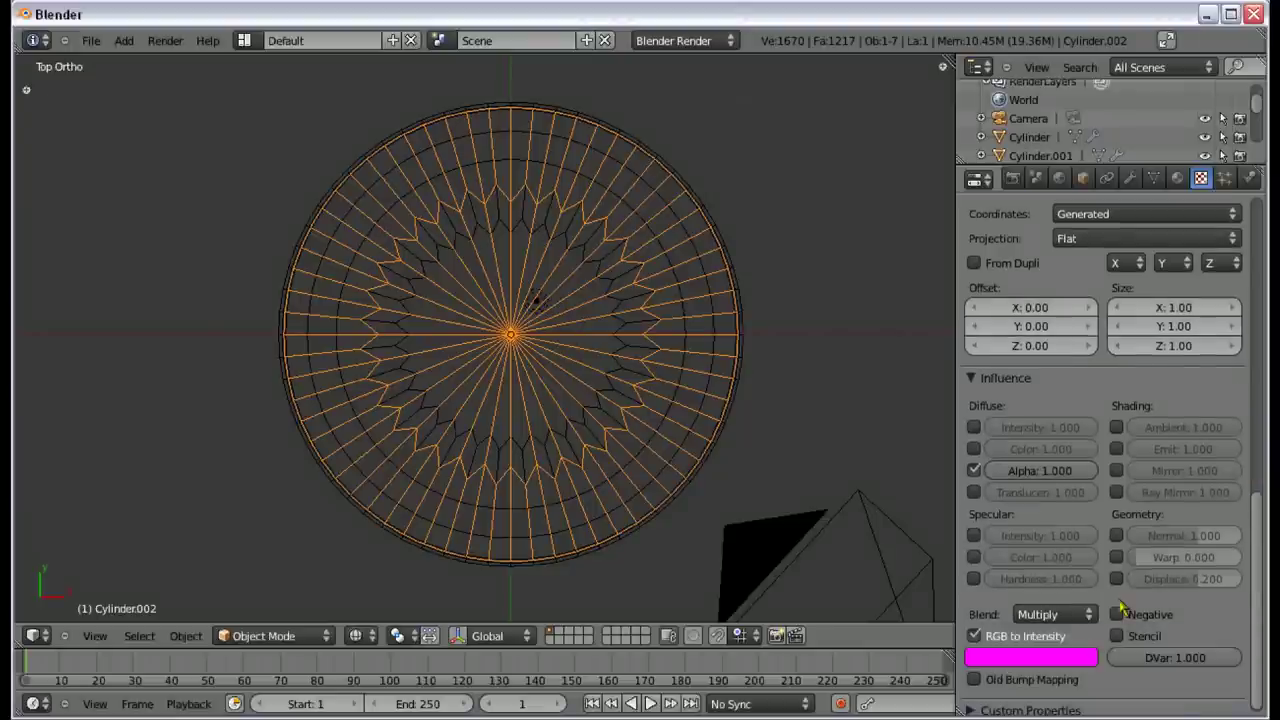
scroll(1122, 608, up, 10)
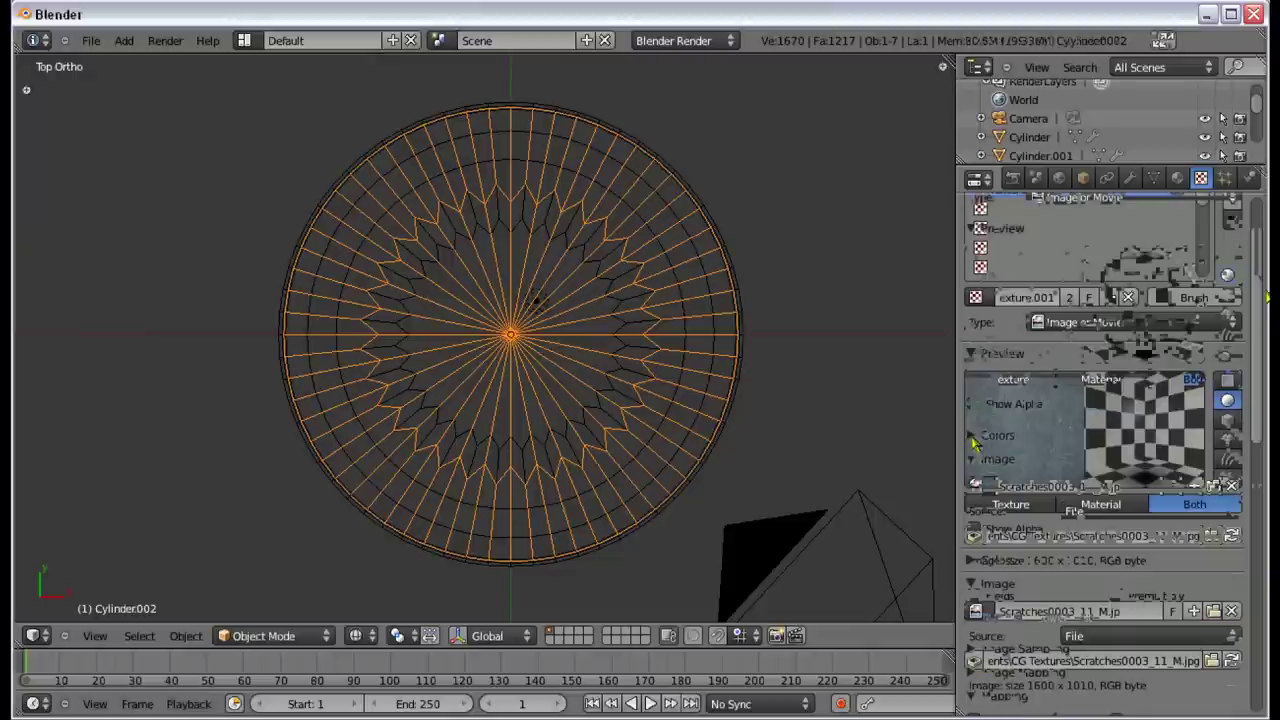
click(1178, 180)
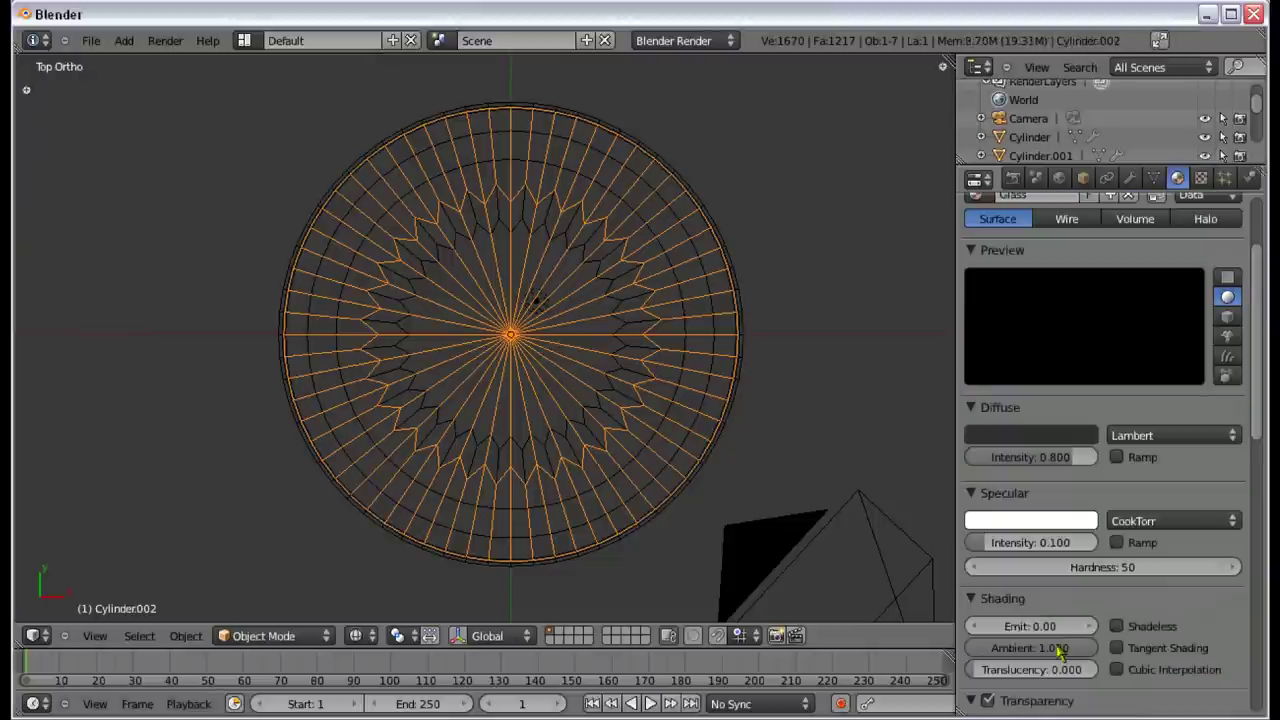
scroll(1062, 650, down, 3)
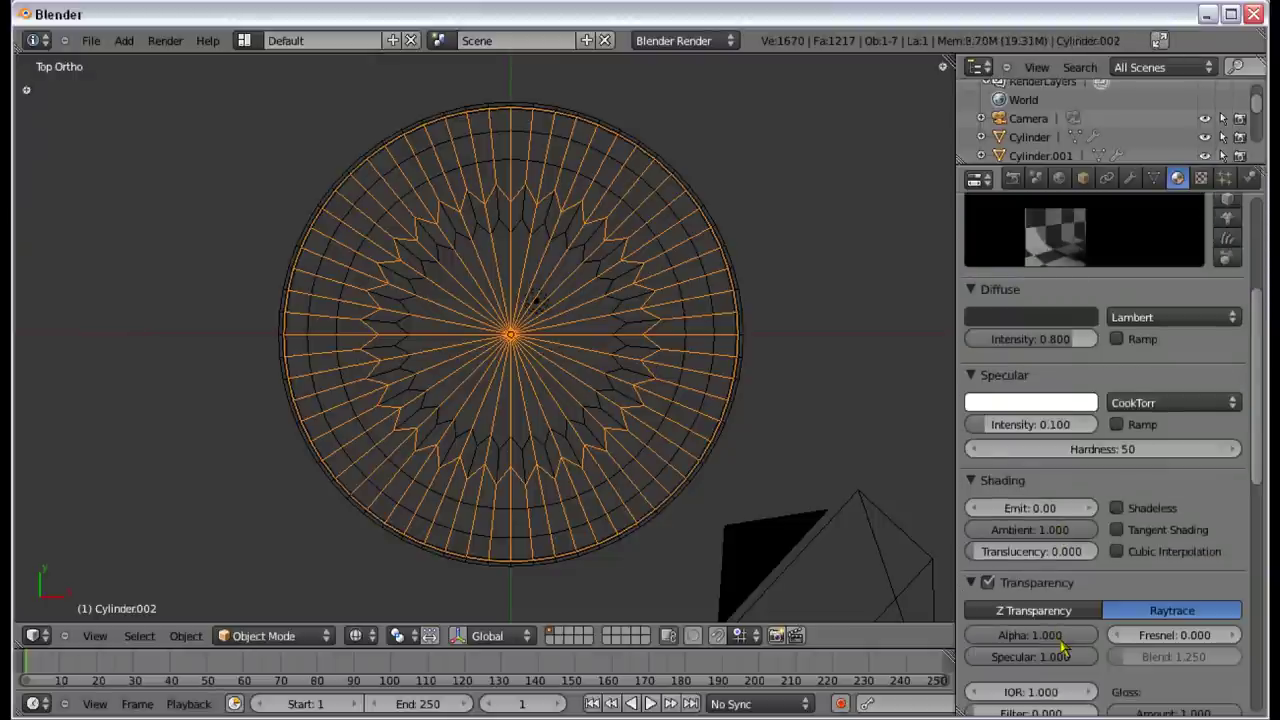
Step: Switch the scratches texture's mapping coordinates to UV
click(1201, 178)
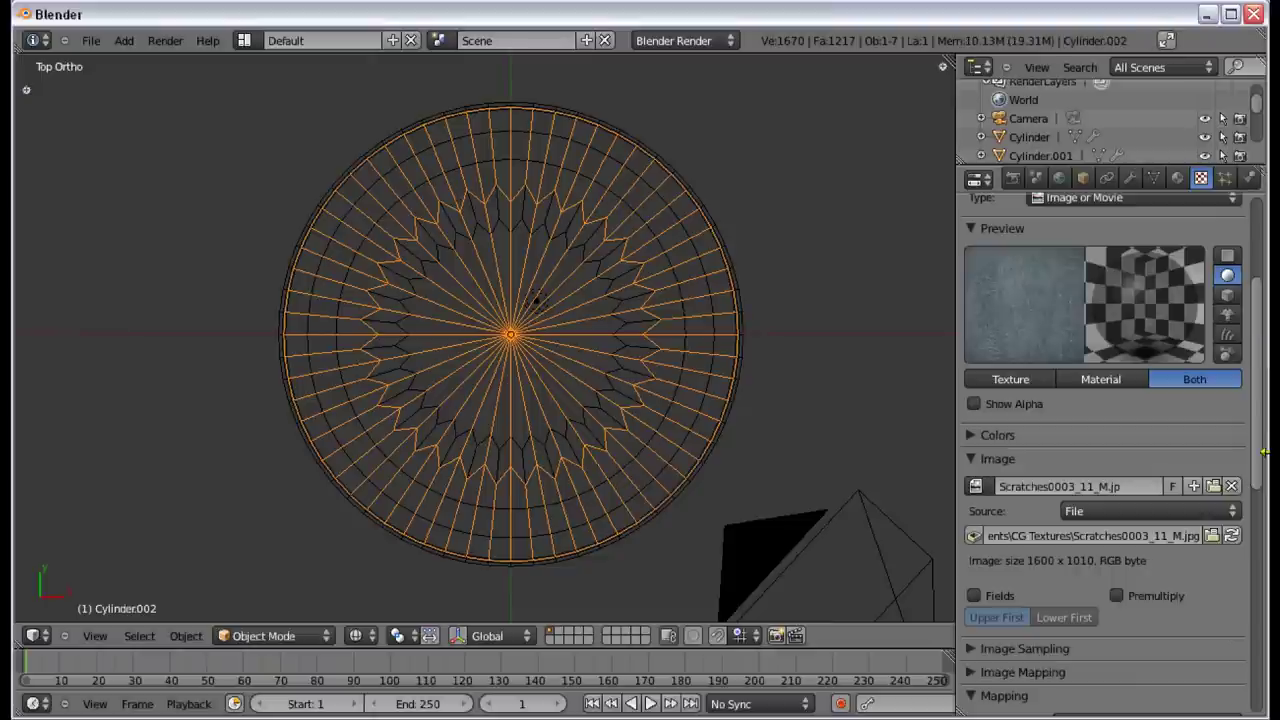
drag(1264, 453, 1266, 666)
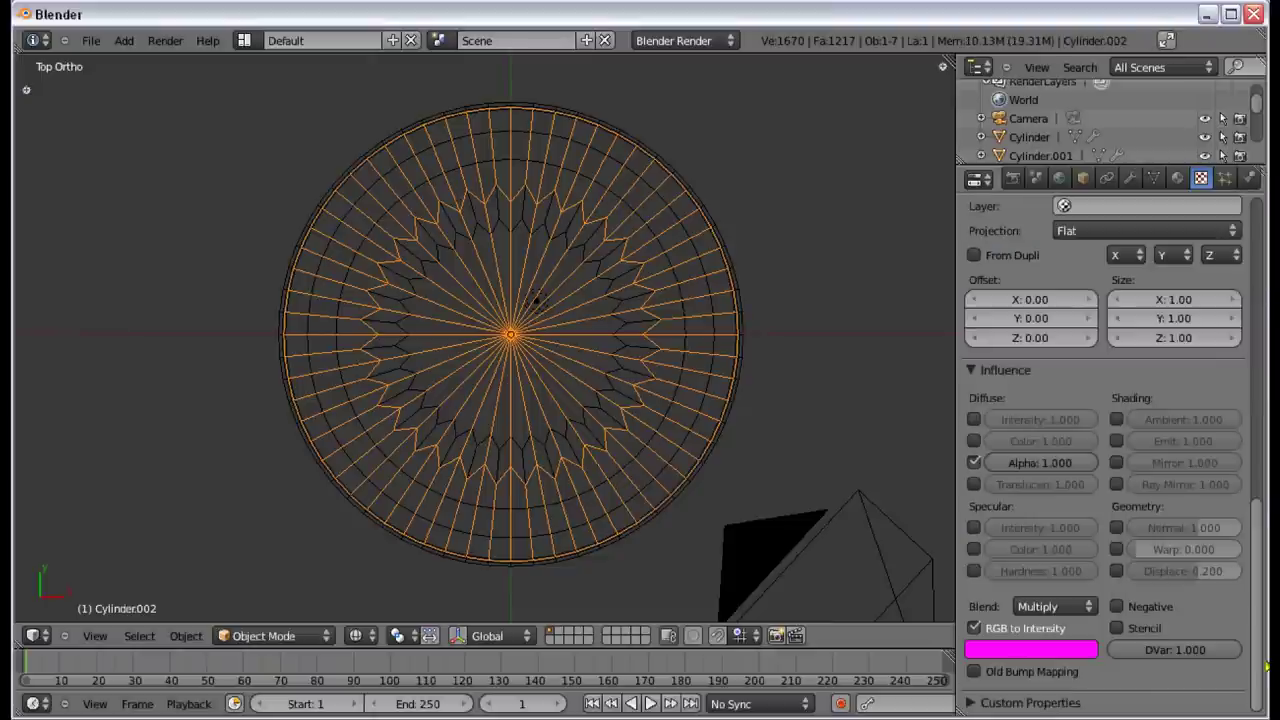
scroll(1100, 450, up, 10)
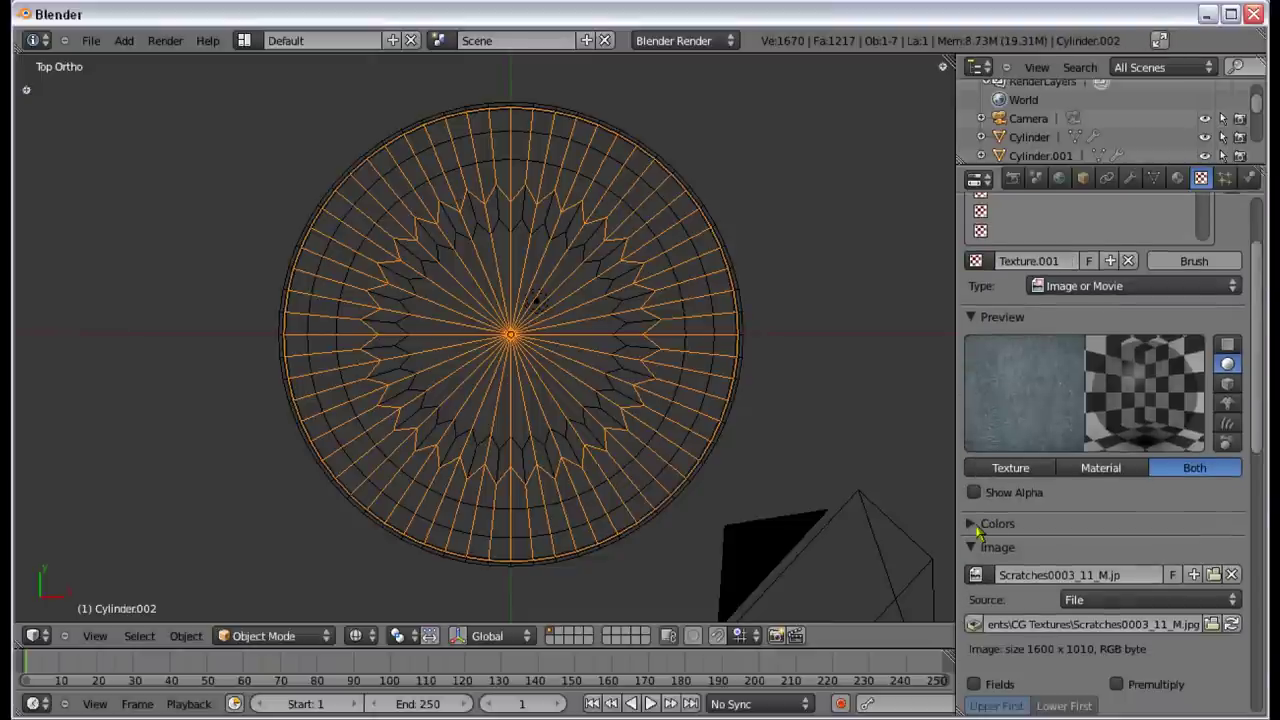
Step: Adjust the scratches texture's colors, setting its contrast to 3.000 and its brightness to 0.800
click(978, 528)
click(1167, 619)
text(3)
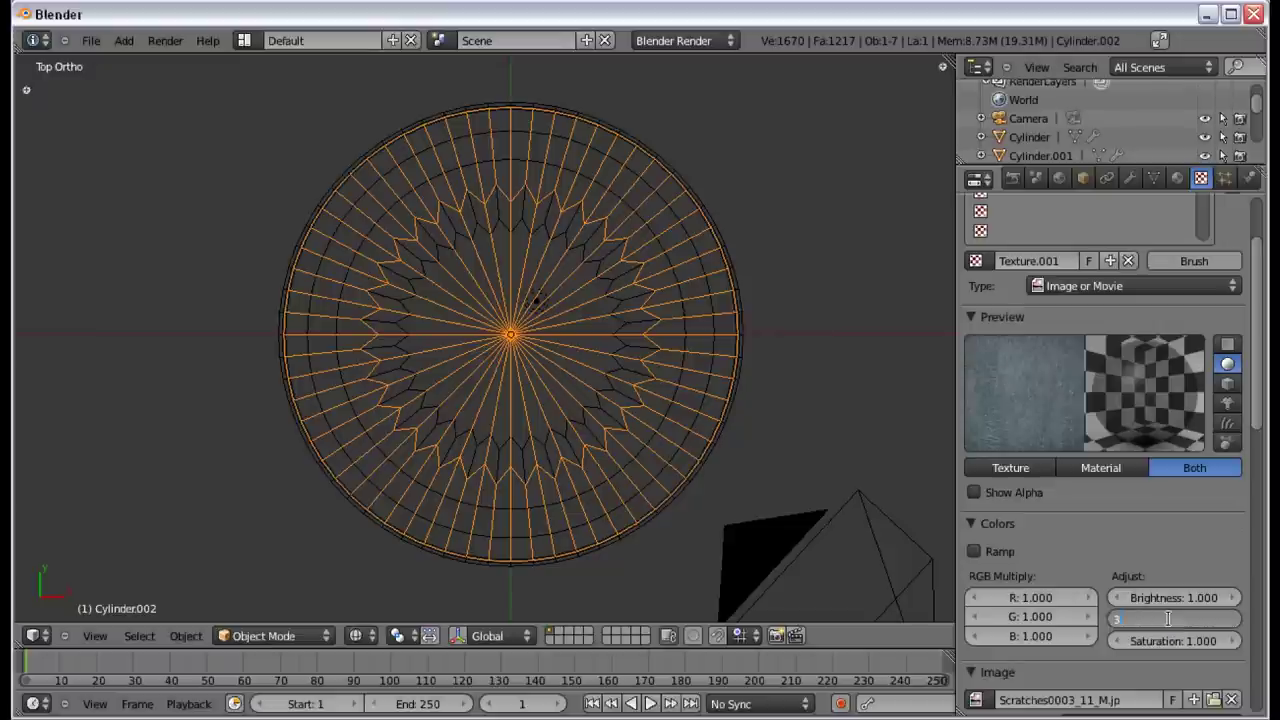
key(Return)
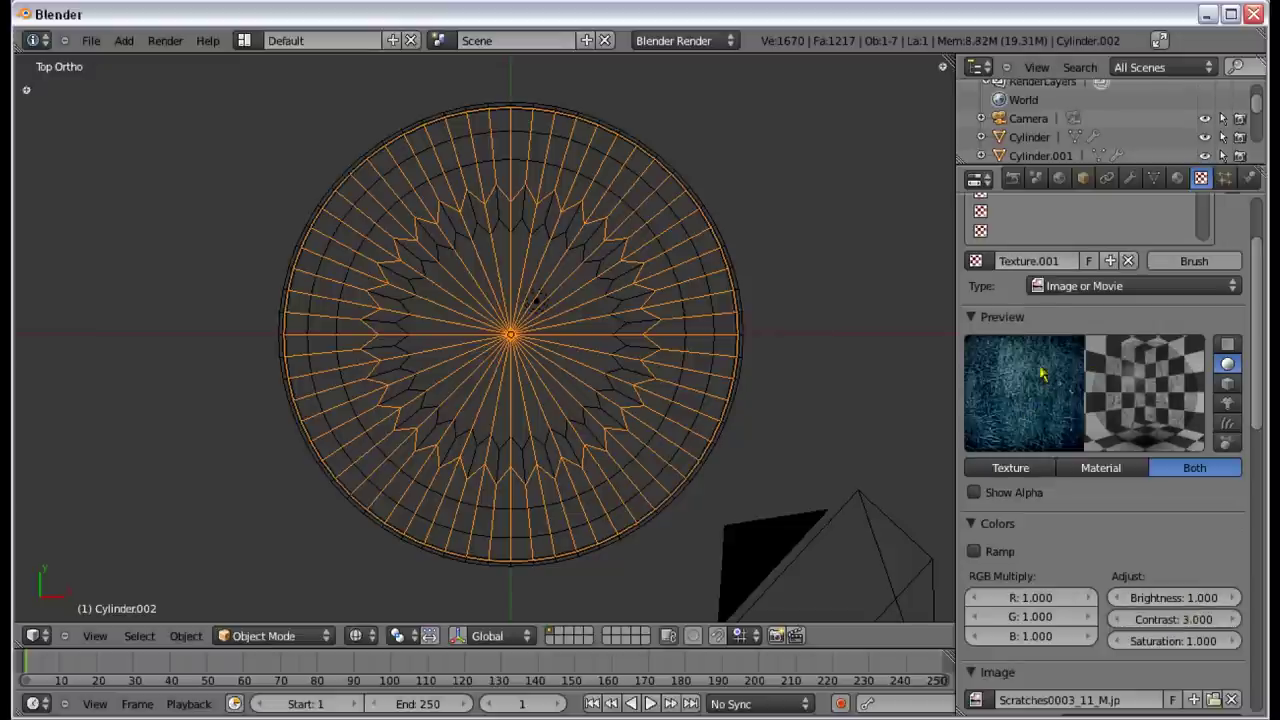
click(1180, 597)
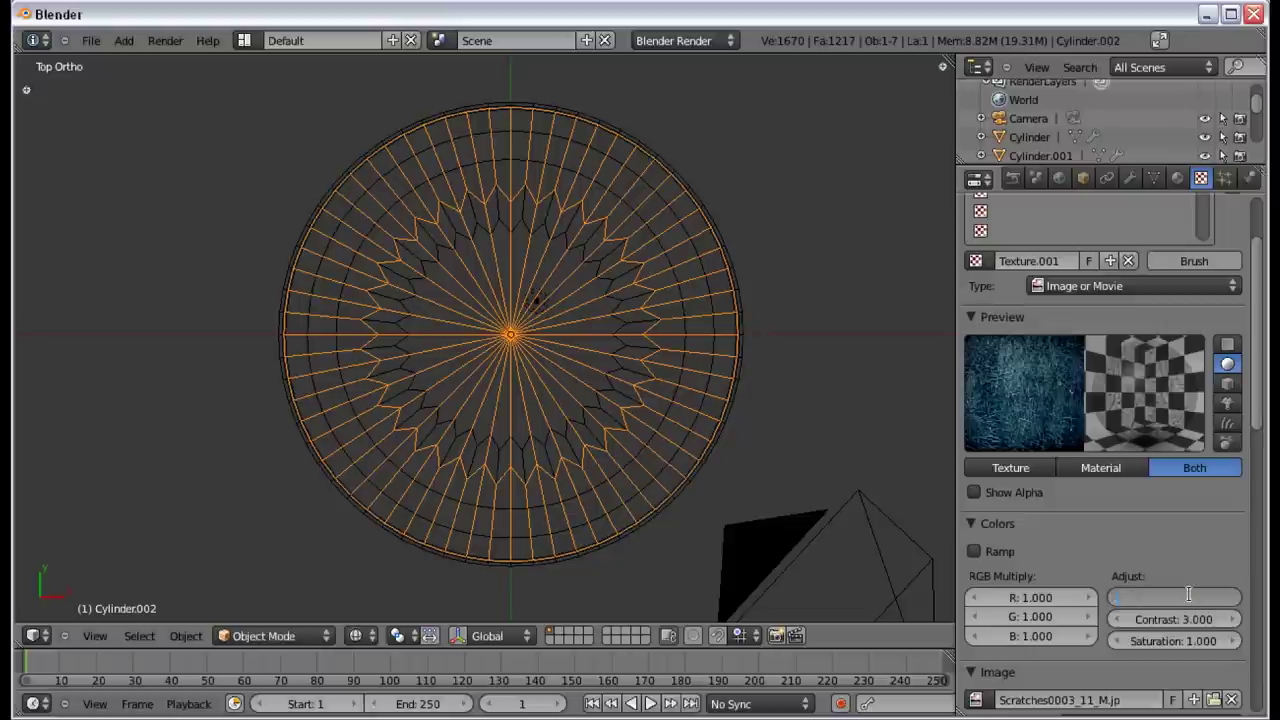
text(0)
key(Return)
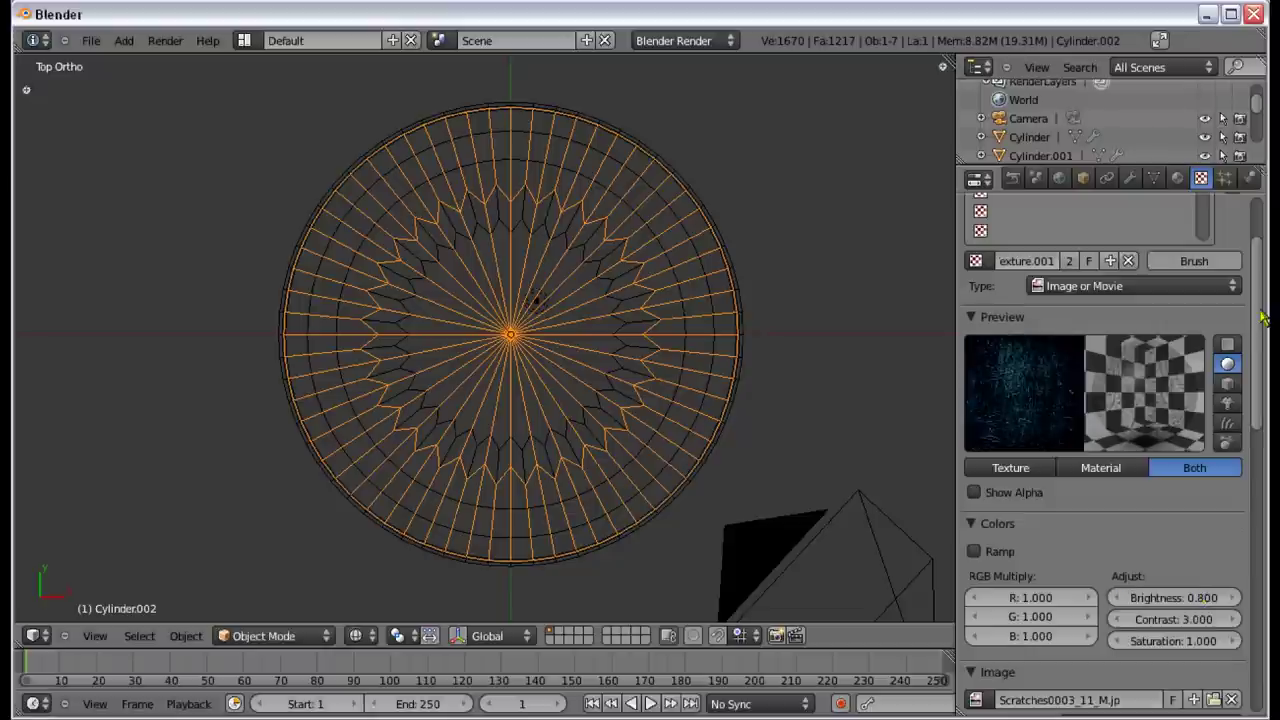
Step: Set the Glass material's transparency alpha to 0.1
click(1178, 178)
key(BackSpace)
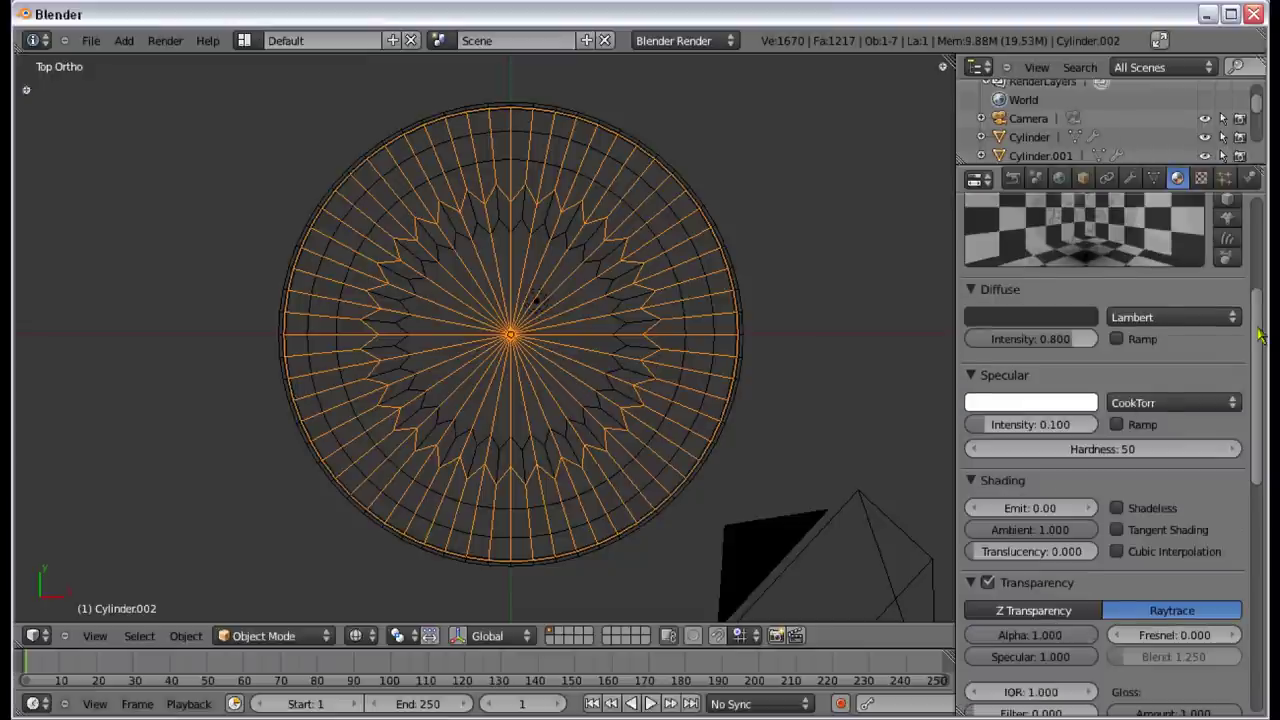
scroll(1259, 318, up, 2)
scroll(1259, 318, down, 1)
click(1048, 677)
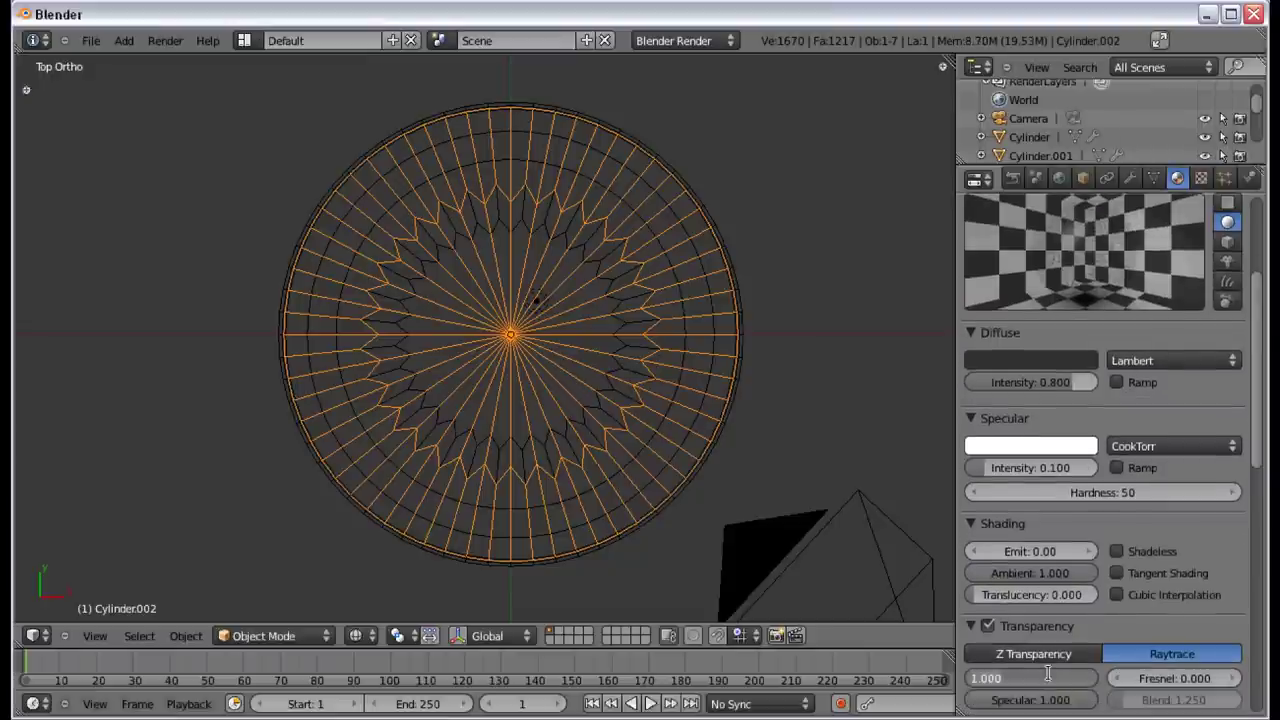
key(BackSpace)
text(10.1)
key(Return)
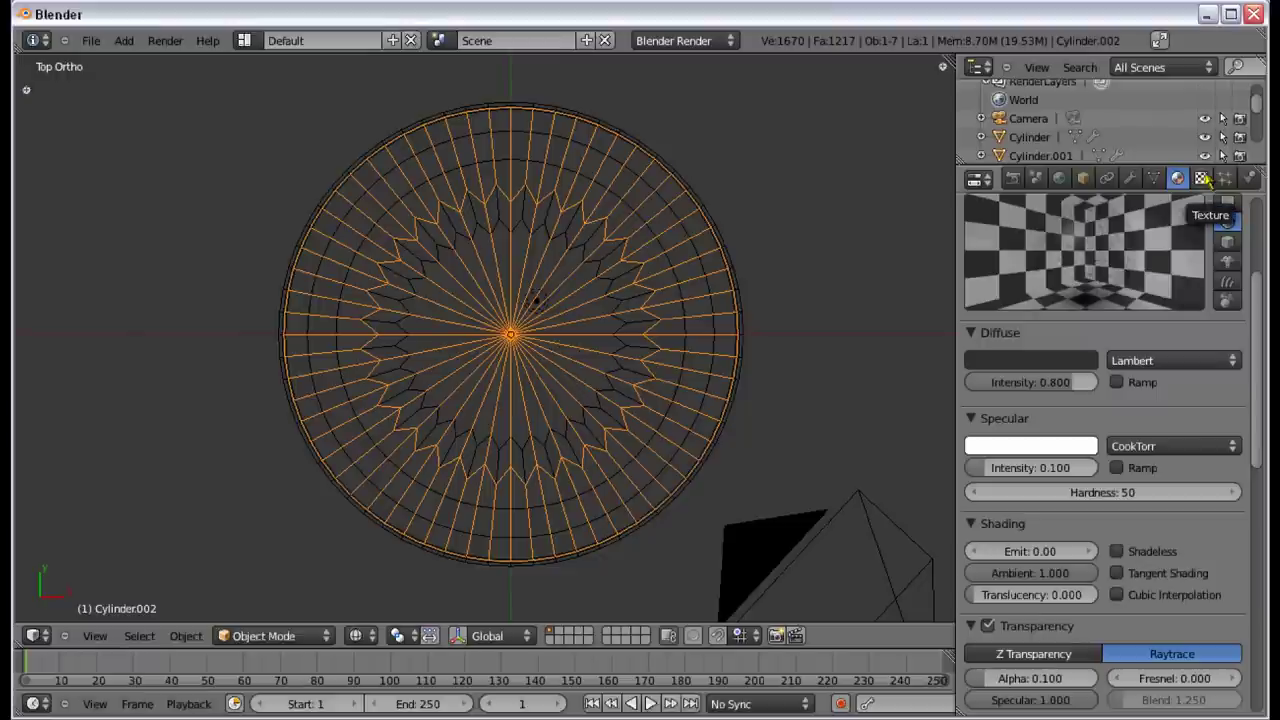
Step: Change the scratches texture's mapping coordinates to Generated
click(1201, 178)
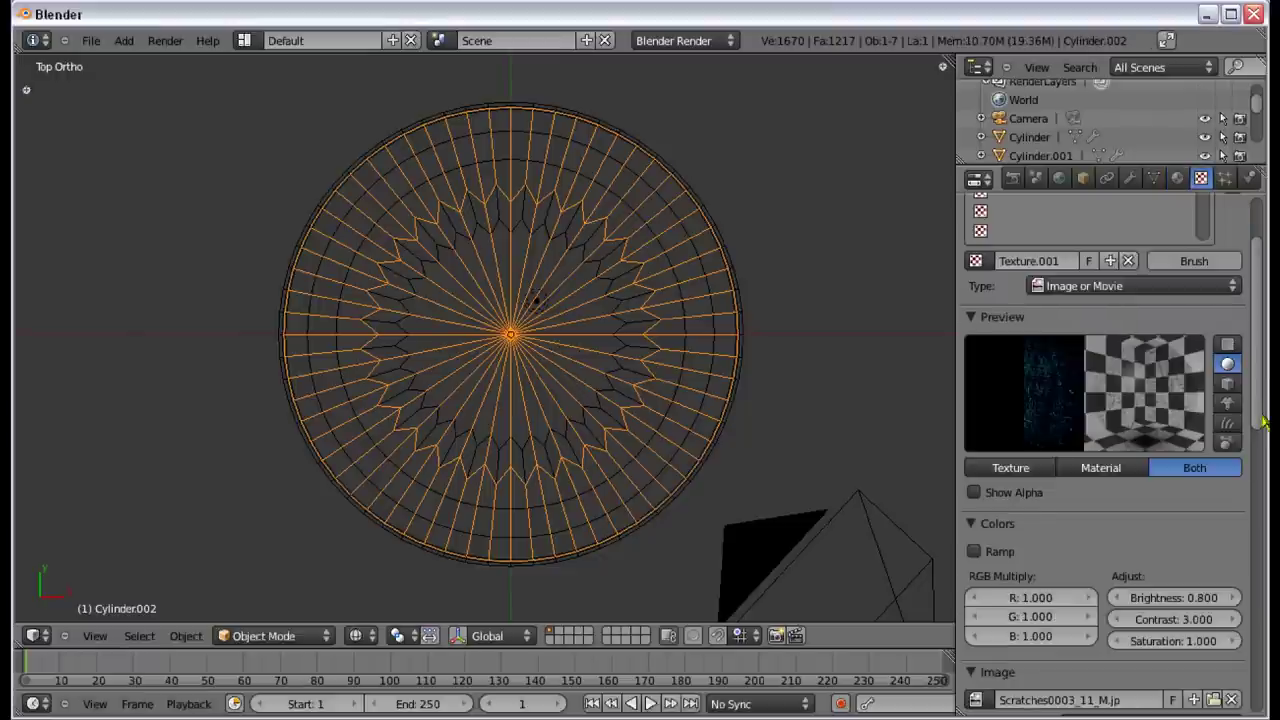
scroll(1263, 430, down, 6)
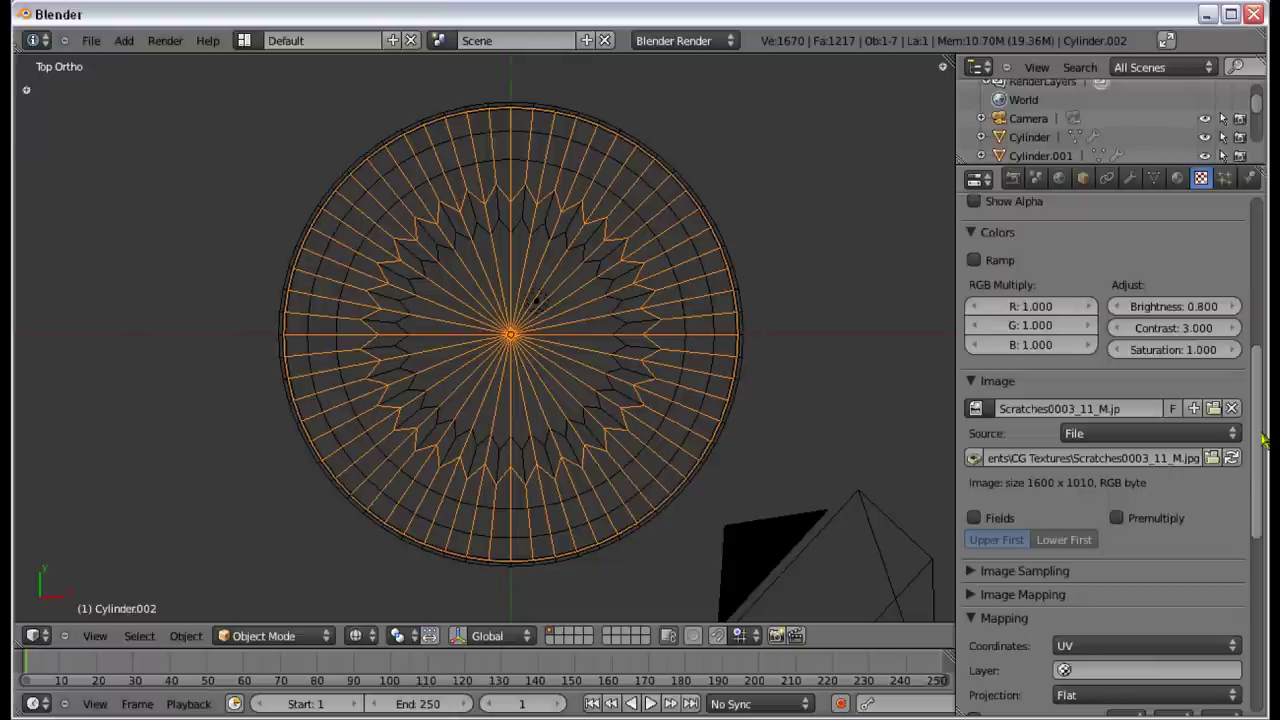
scroll(1263, 440, up, 5)
scroll(1178, 503, down, 8)
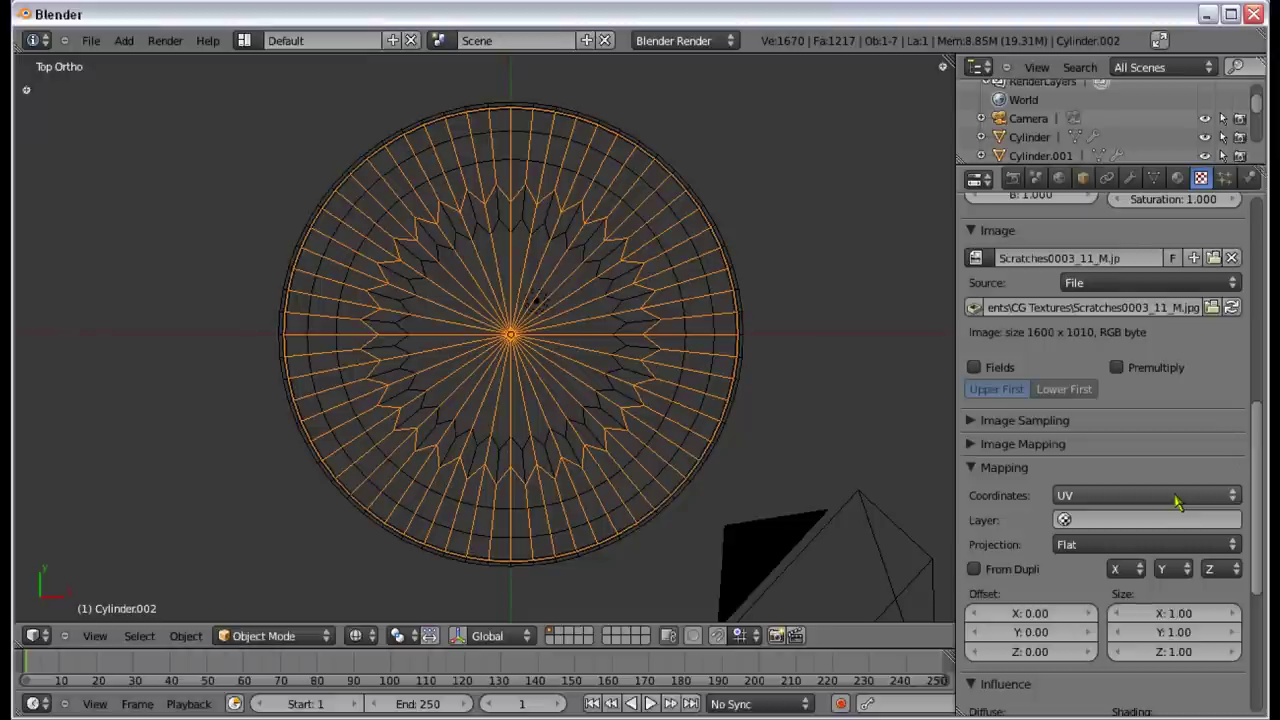
click(1178, 496)
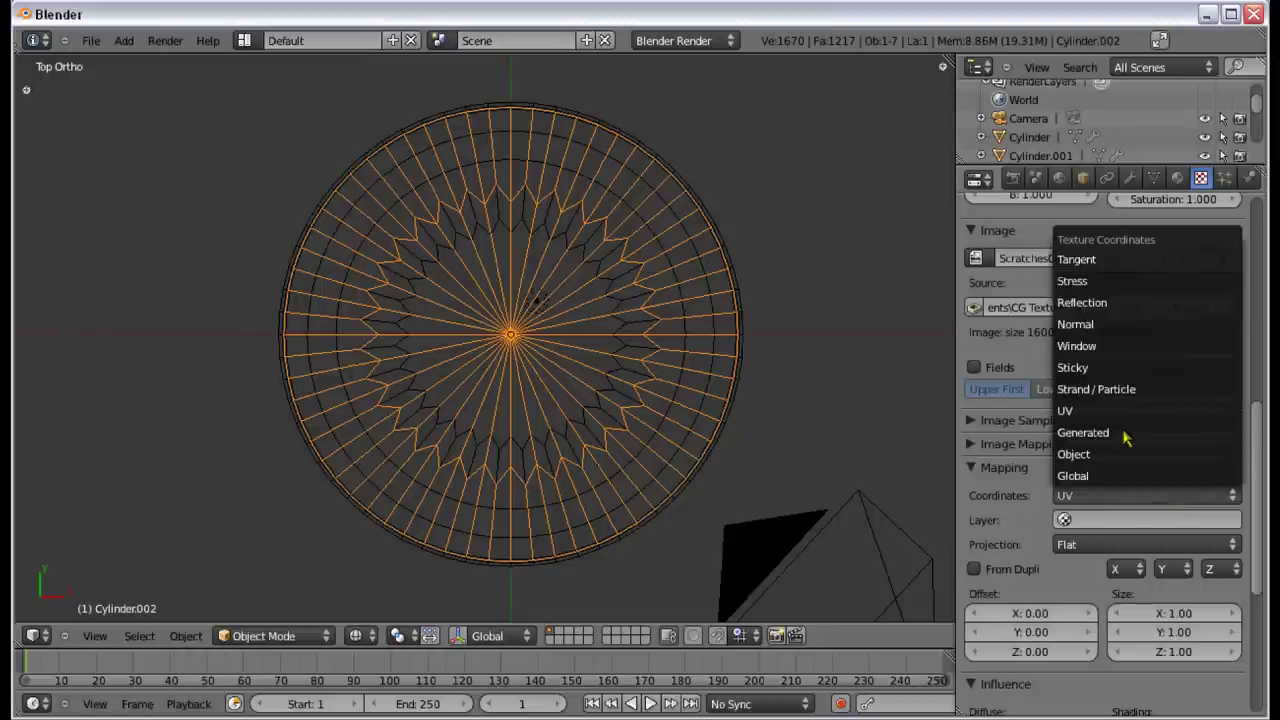
scroll(1259, 318, up, 7)
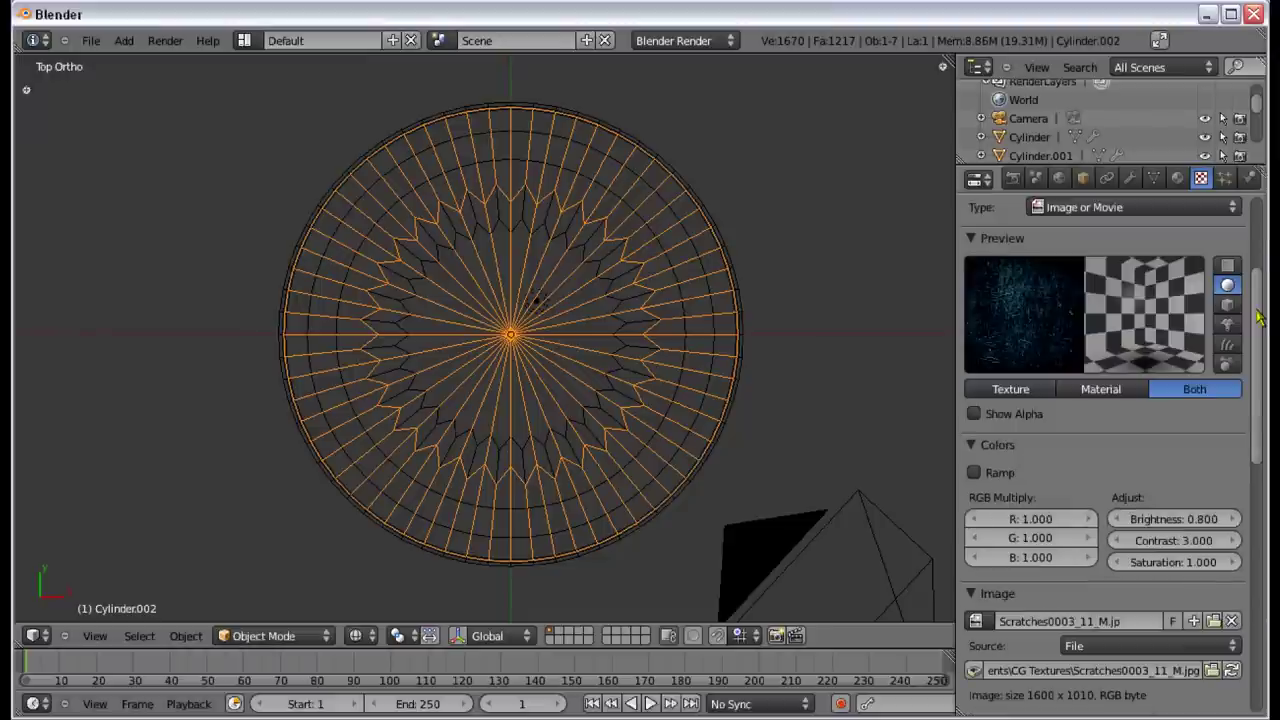
Step: Check the Glass material's preview and transparency settings, and start a test render from the camera view
key(ctrl+shift+Tab)
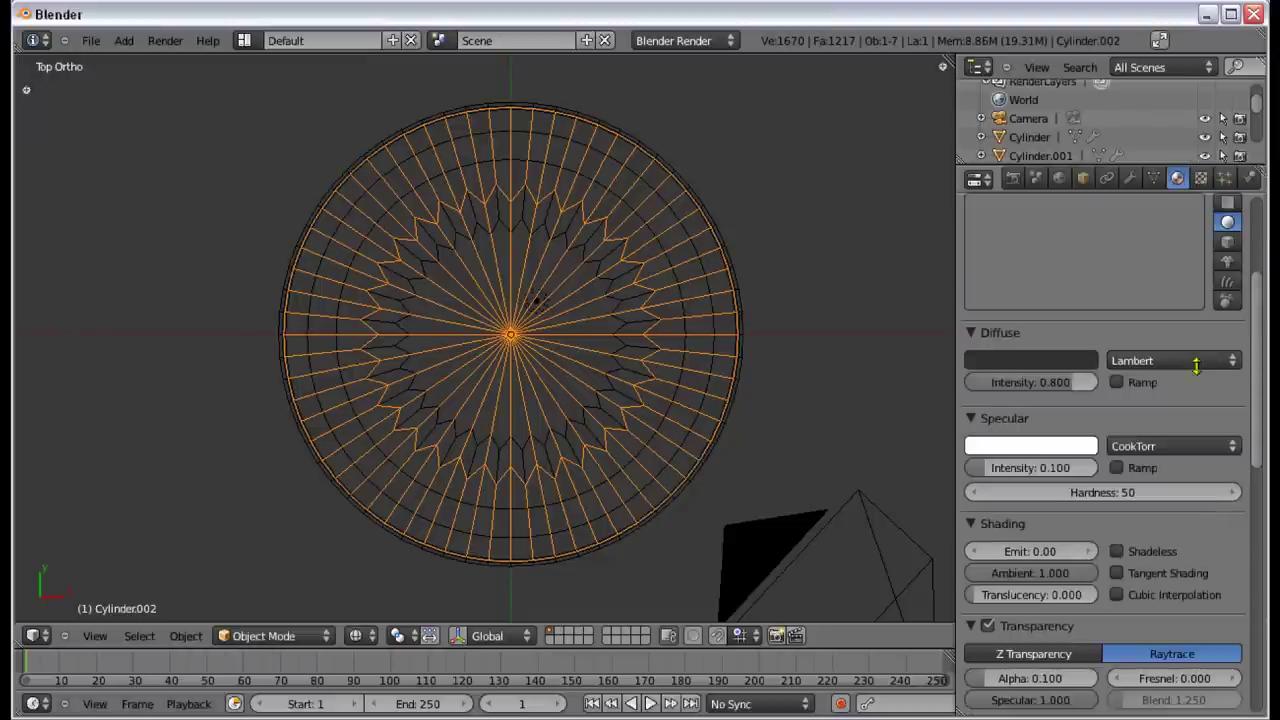
scroll(1262, 328, up, 2)
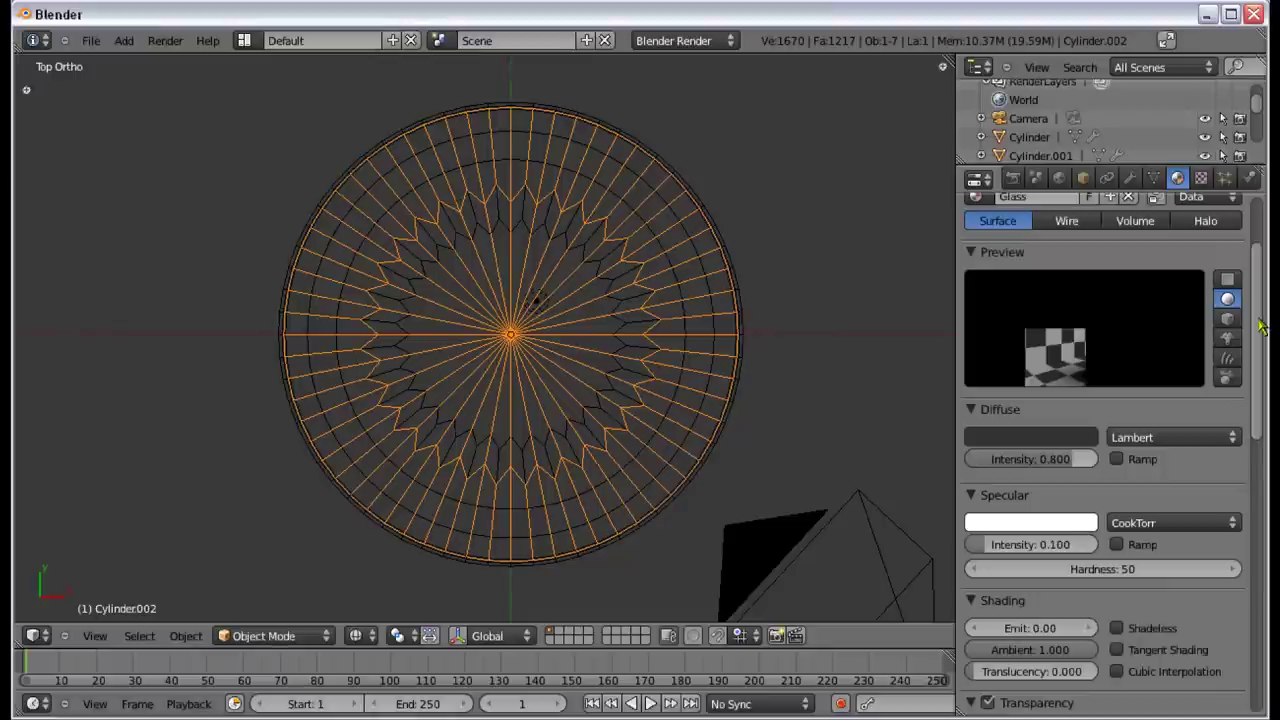
scroll(1262, 328, down, 7)
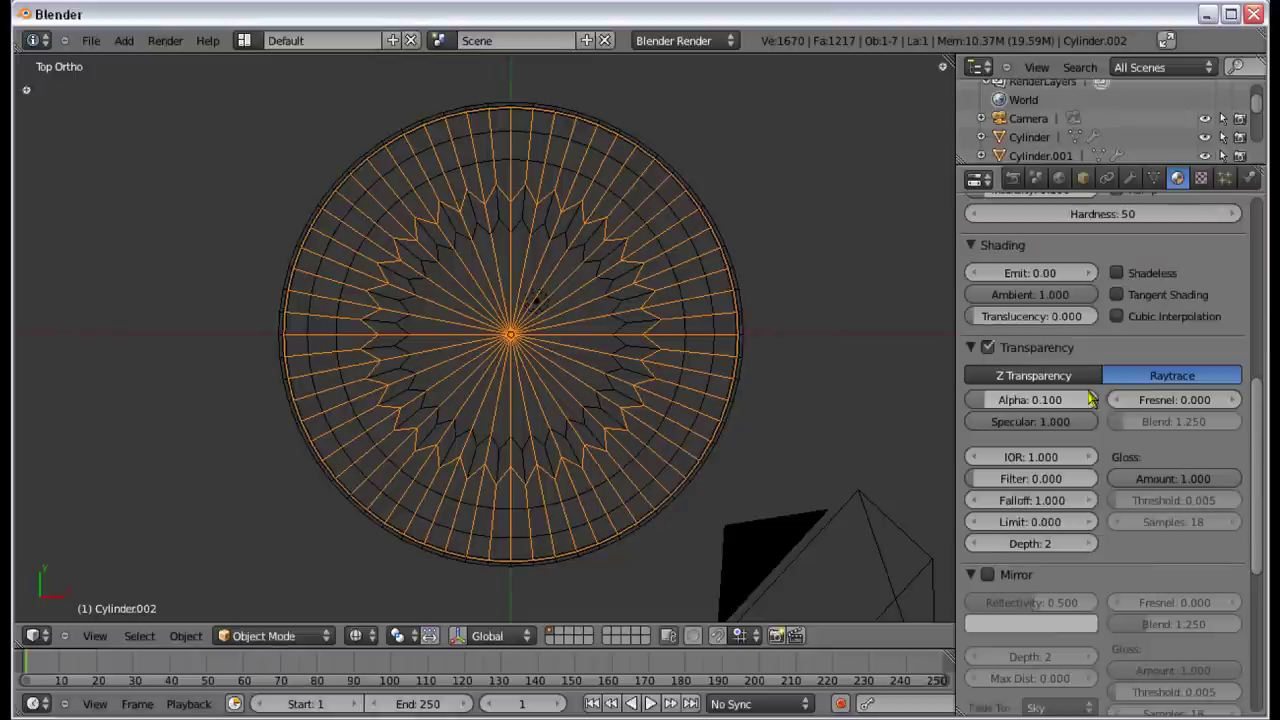
key(KP_0)
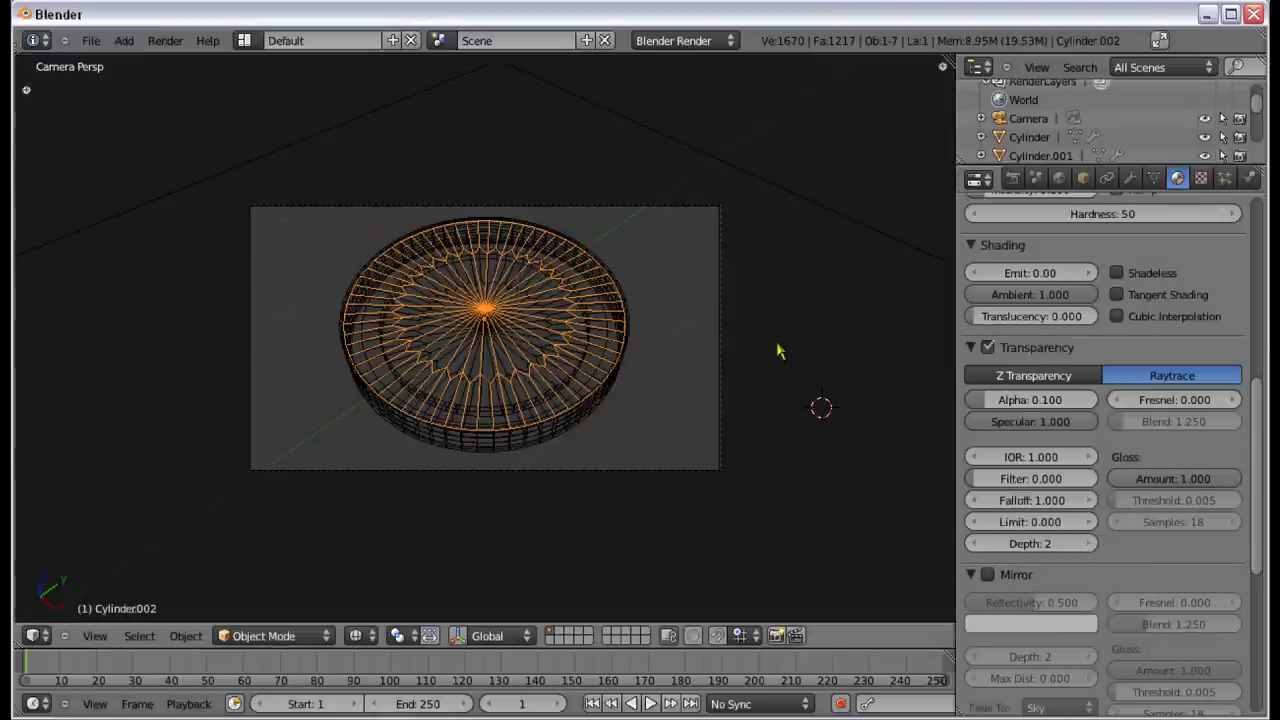
key(F12)
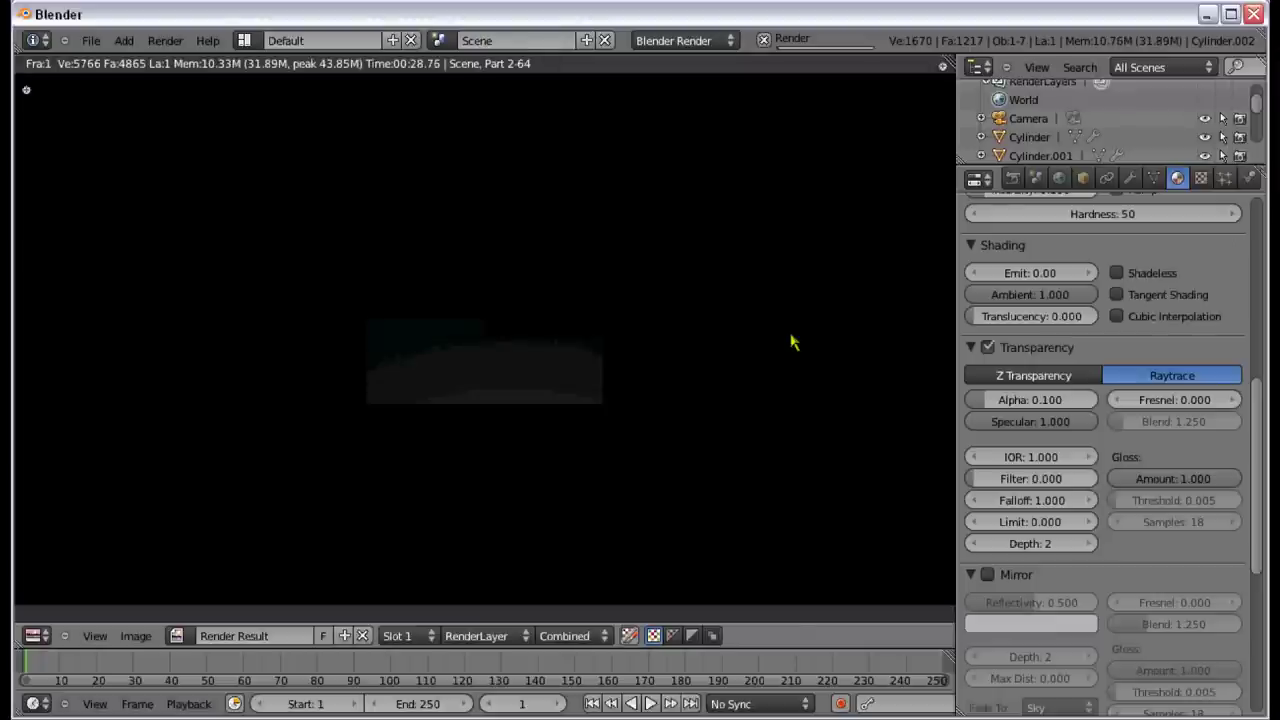
key(Escape)
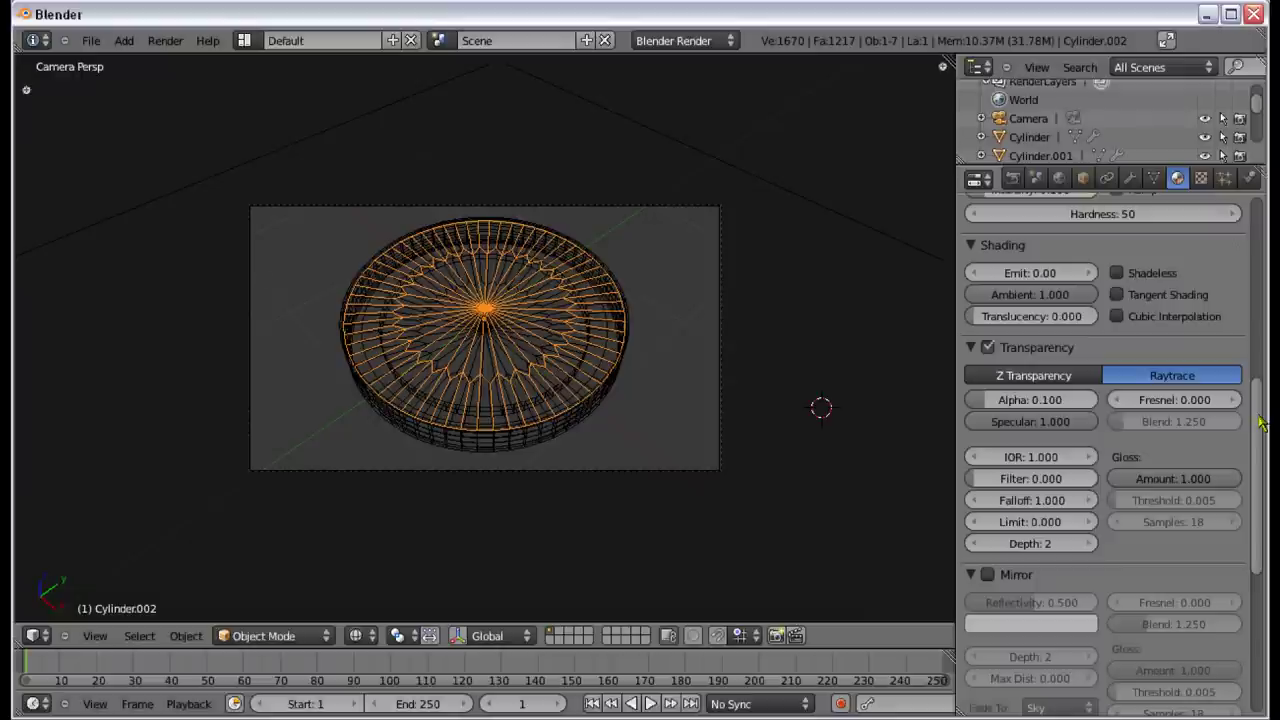
Step: Check the Glass material's mirror and option settings, render the camera view, and inspect the scratches over the compass face up close
scroll(1250, 425, down, 6)
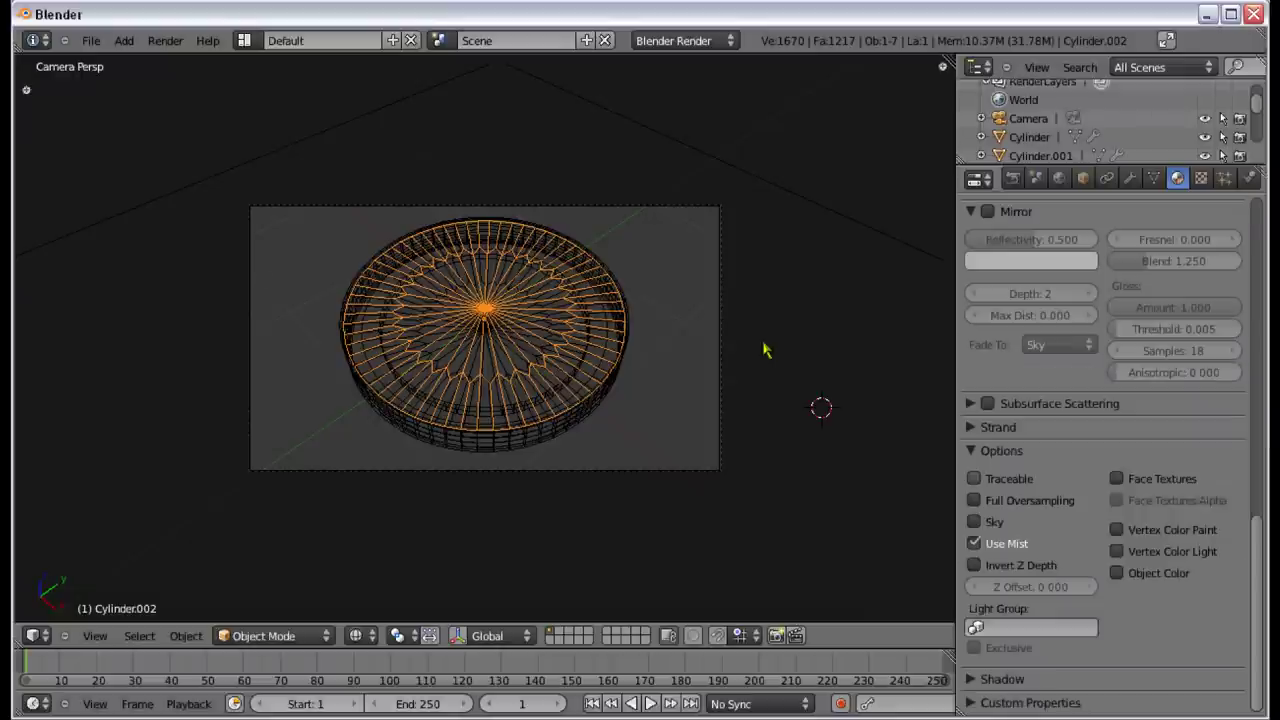
key(F12)
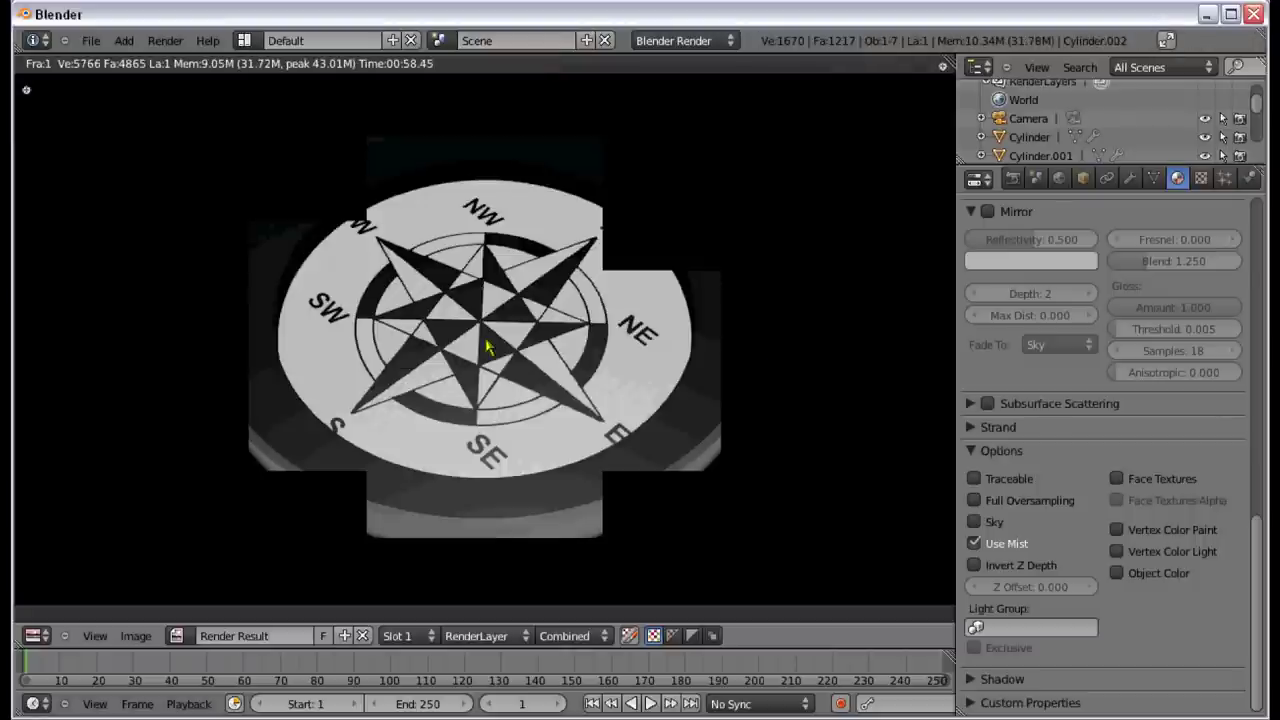
scroll(488, 347, up, 4)
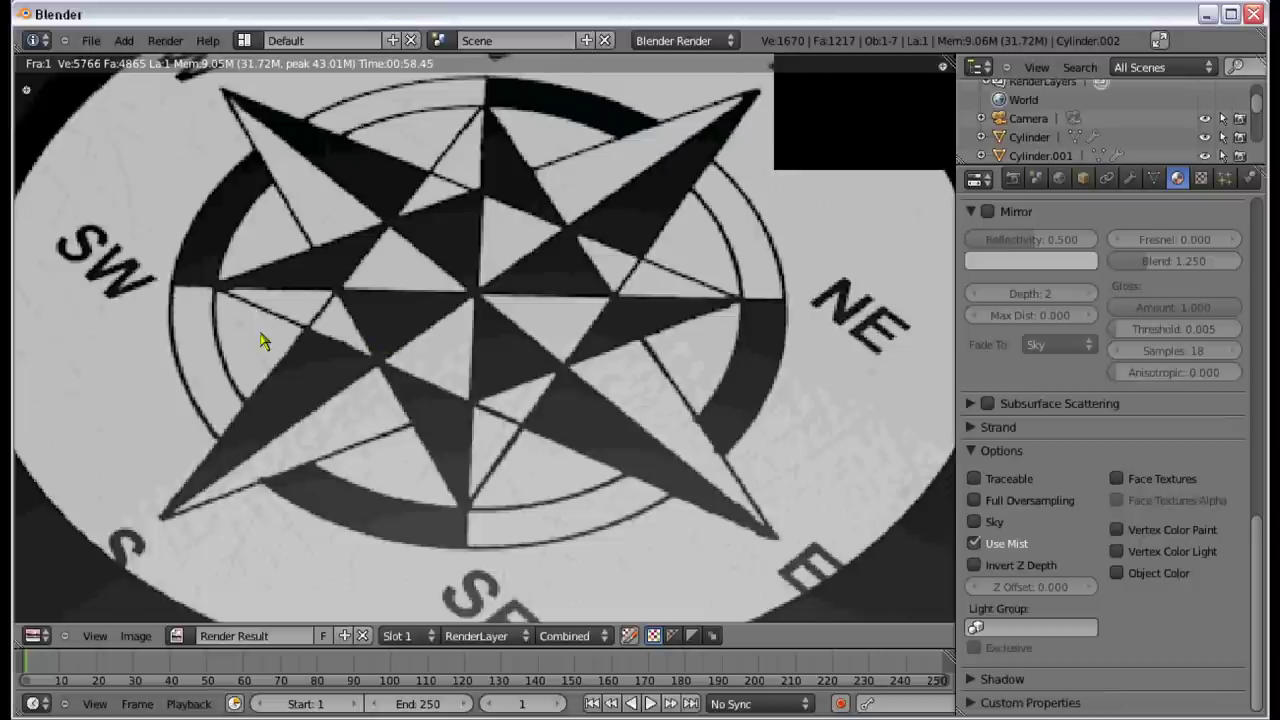
ctrl+scroll(263, 343, left, 3)
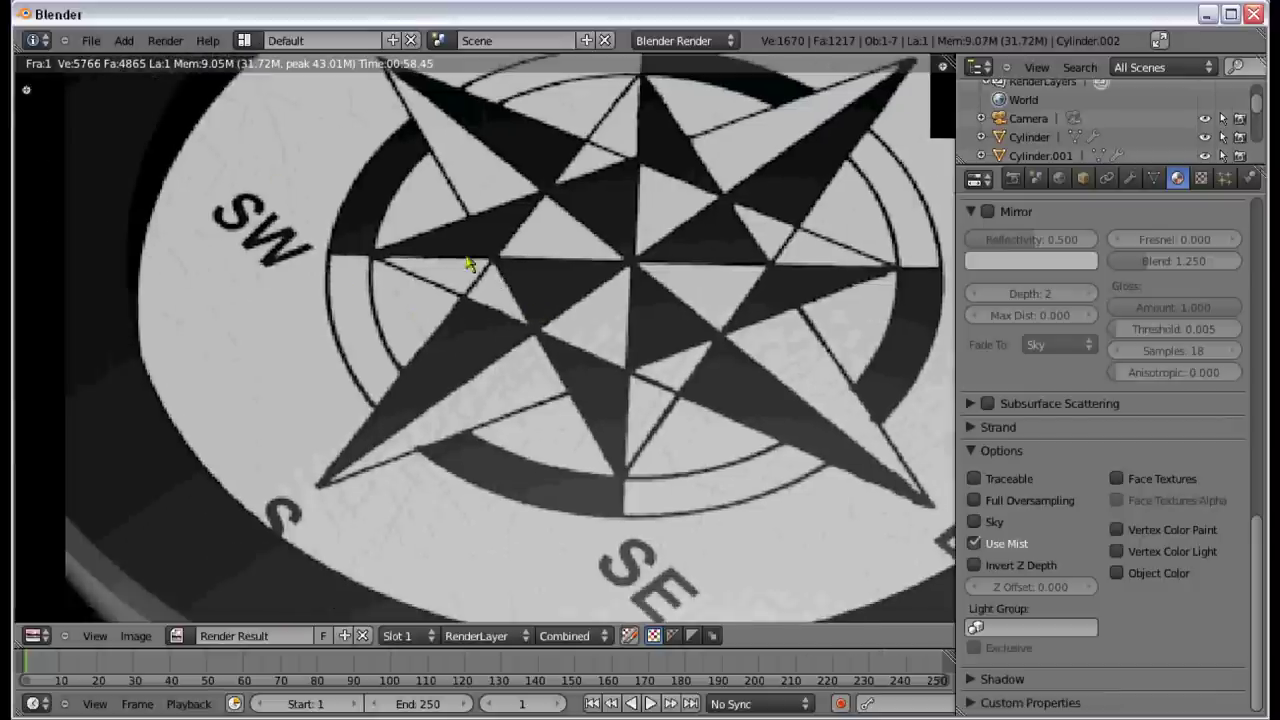
key(Escape)
Step: Raise the Glass material's transparency alpha to 1.000
scroll(1145, 305, up, 5)
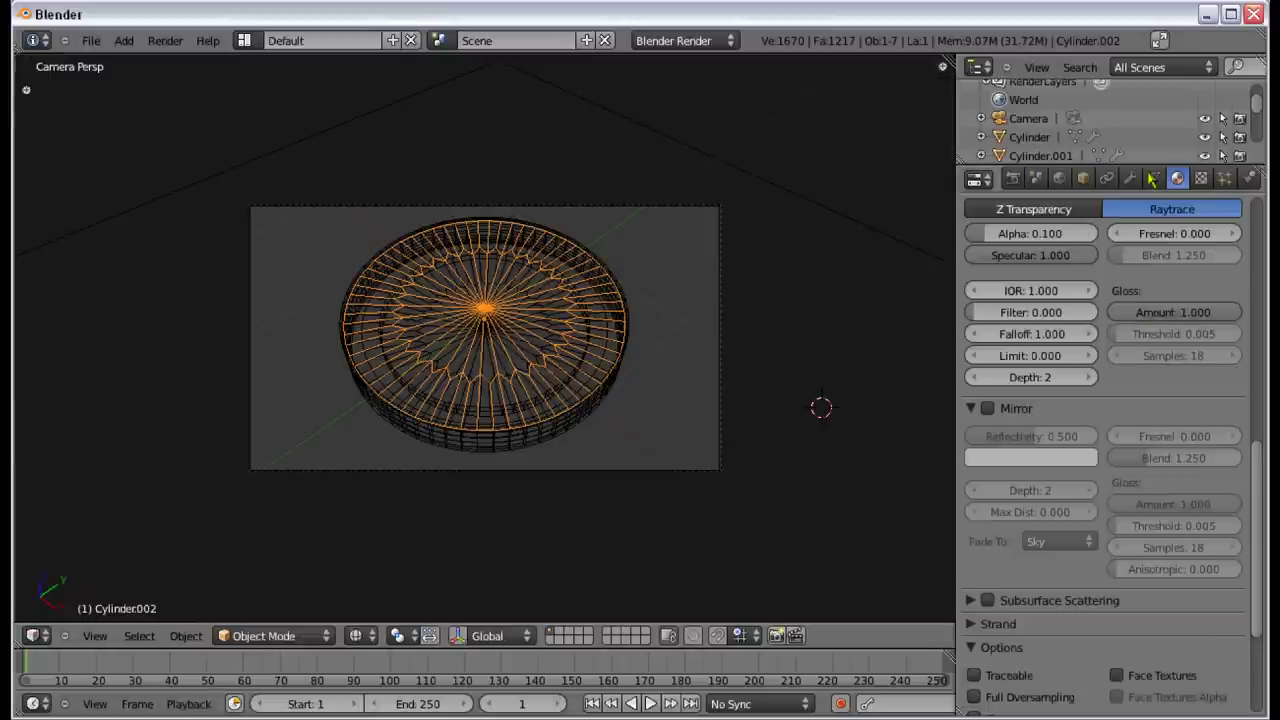
scroll(1100, 268, up, 2)
scroll(1100, 268, up, 4)
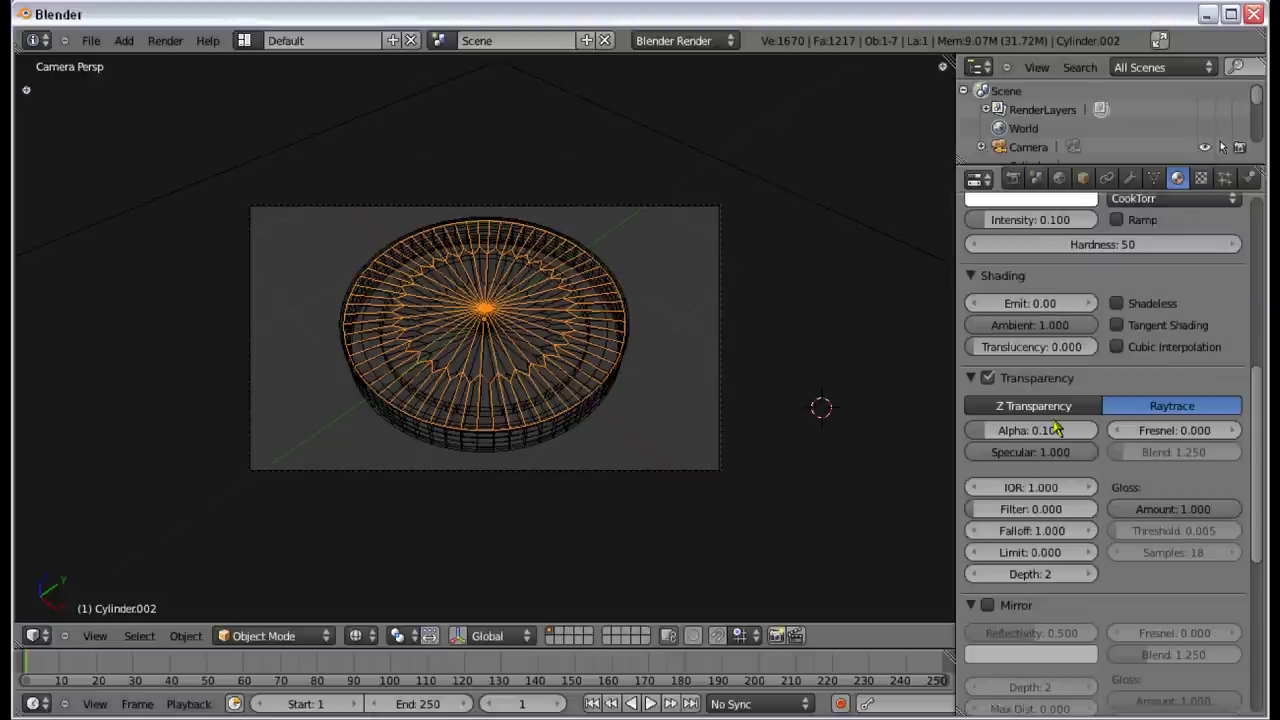
mouse_move(1030, 430)
mouse_down()
mouse_move(1258, 398)
mouse_move(1263, 278)
mouse_up()
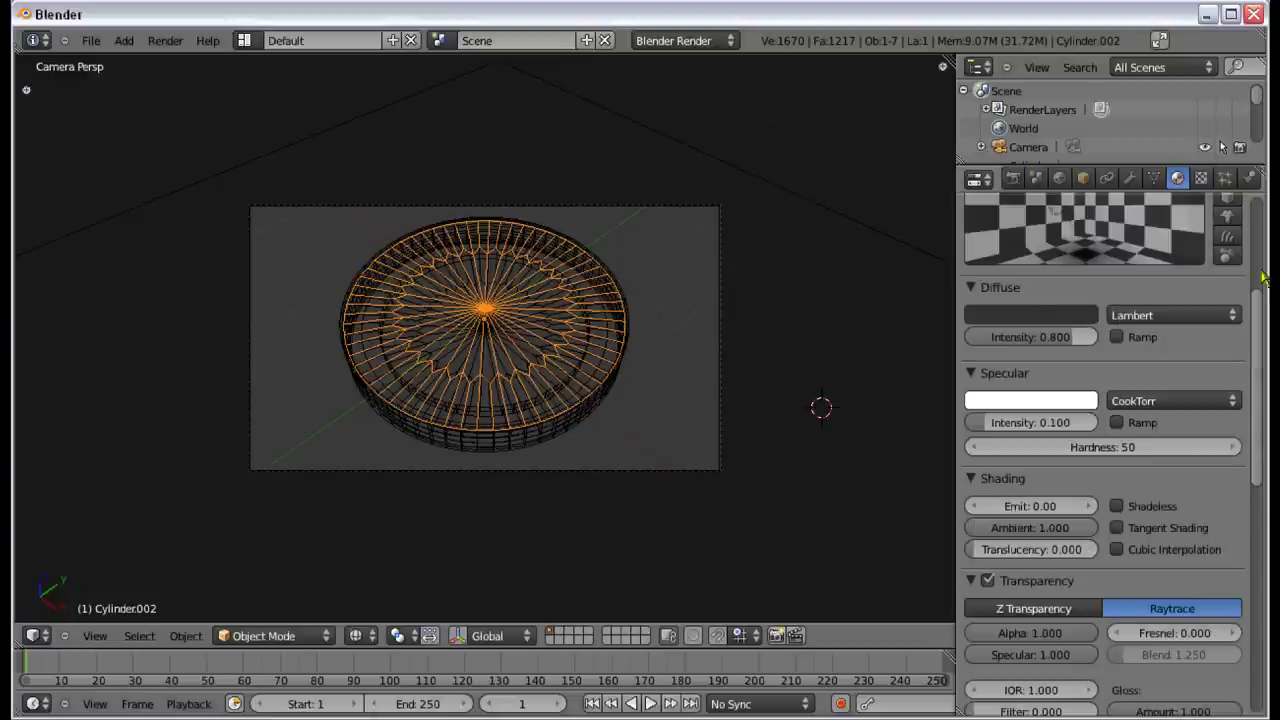
Step: Test-render the camera view to judge how strong the scratches look over the compass face
scroll(1263, 278, up, 3)
key(F12)
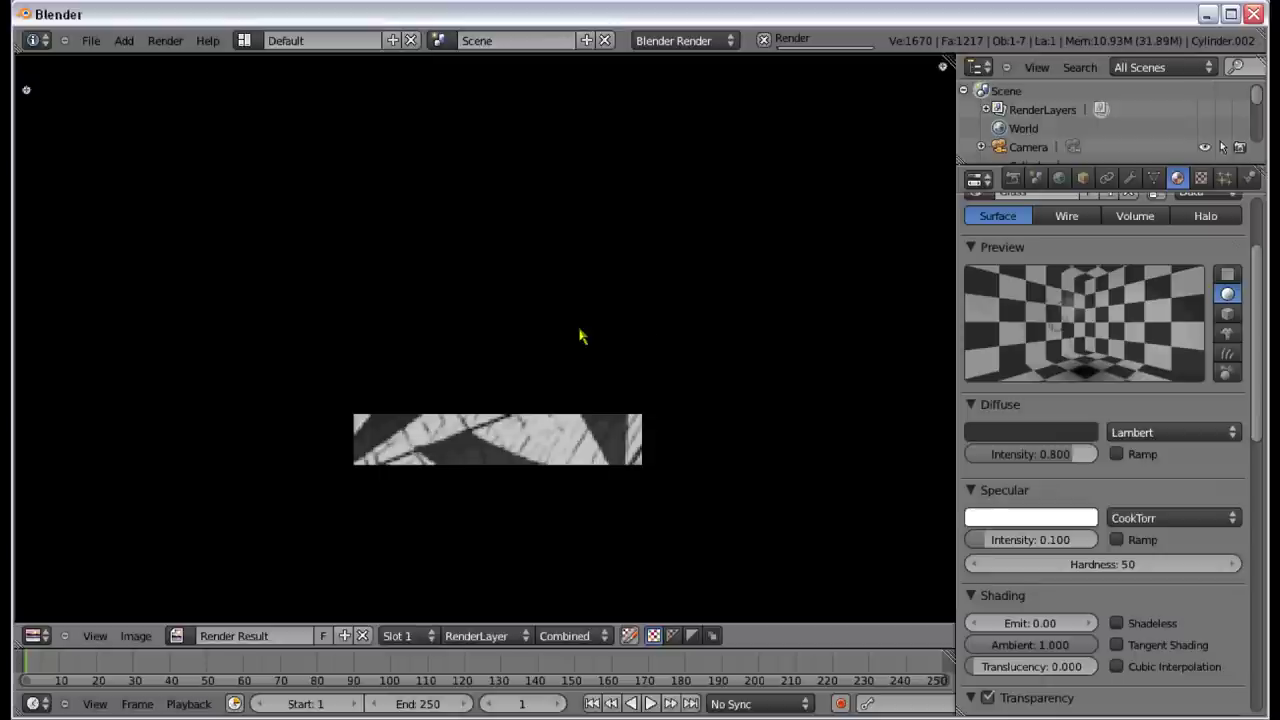
scroll(585, 323, down, 3)
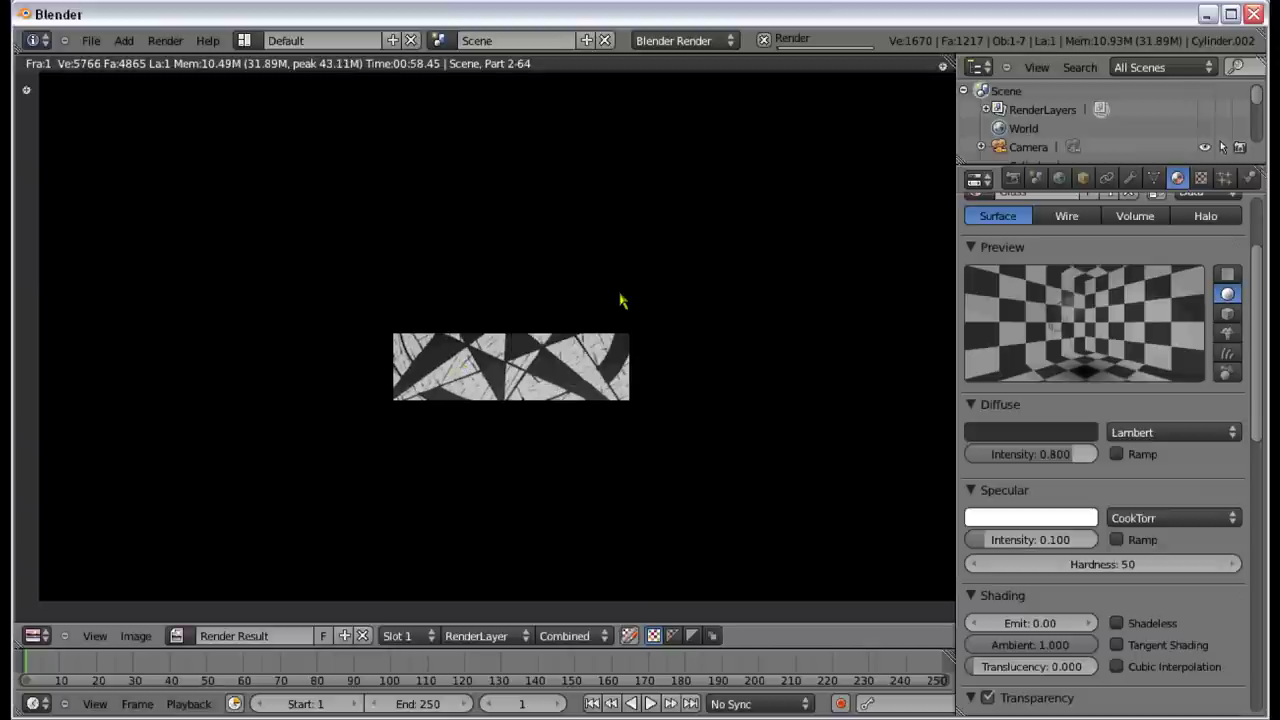
key(Escape)
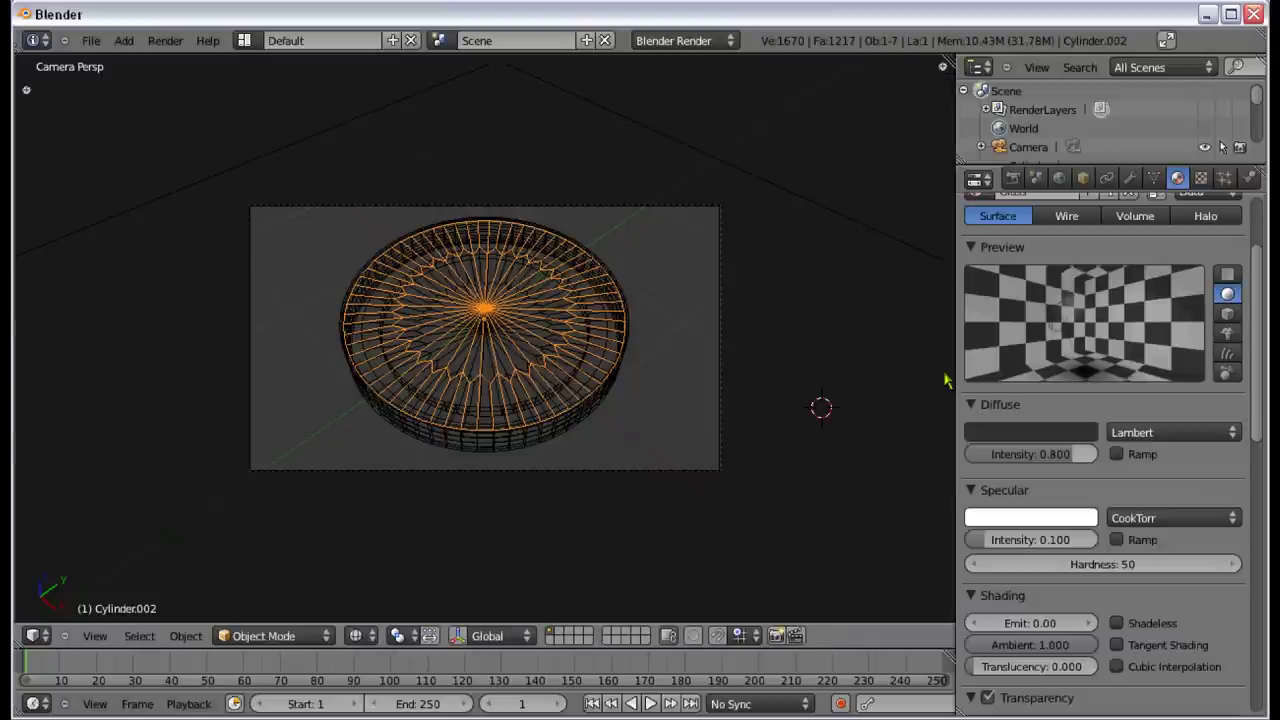
Step: Set the Glass material's transparency alpha to 0.5 and test-render the camera view
scroll(1055, 614, down, 4)
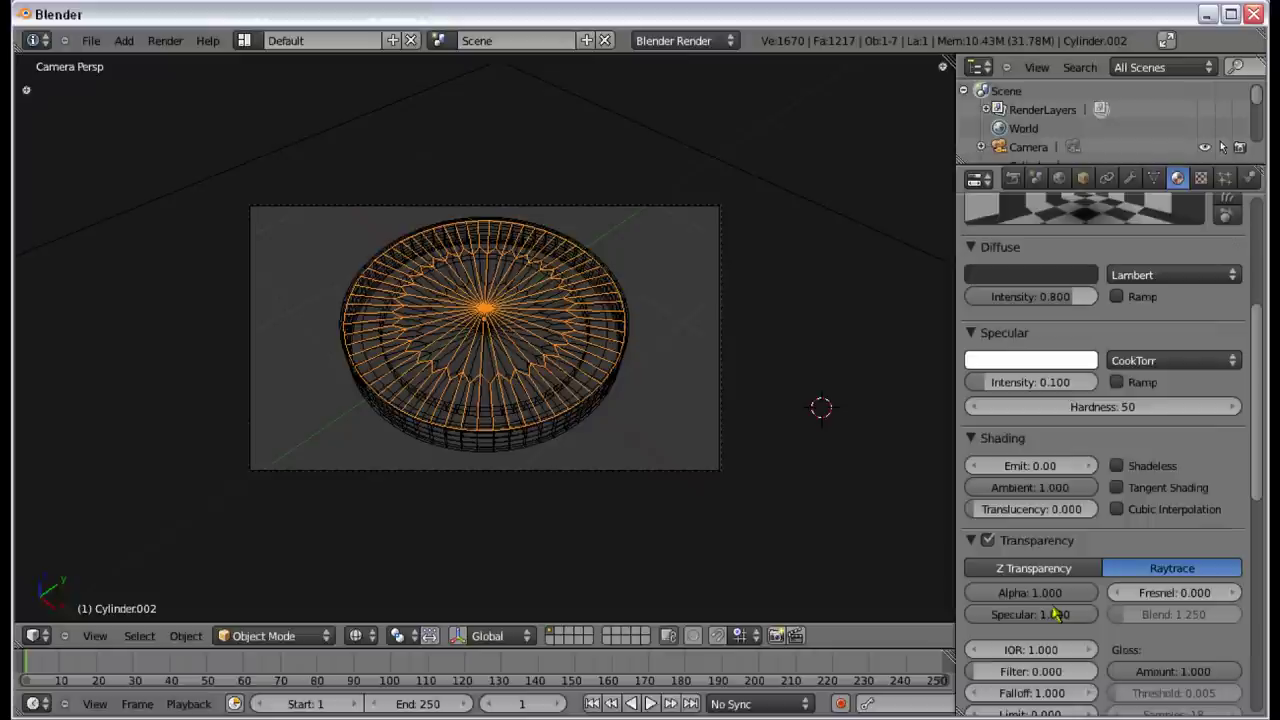
click(1049, 592)
text(.5)
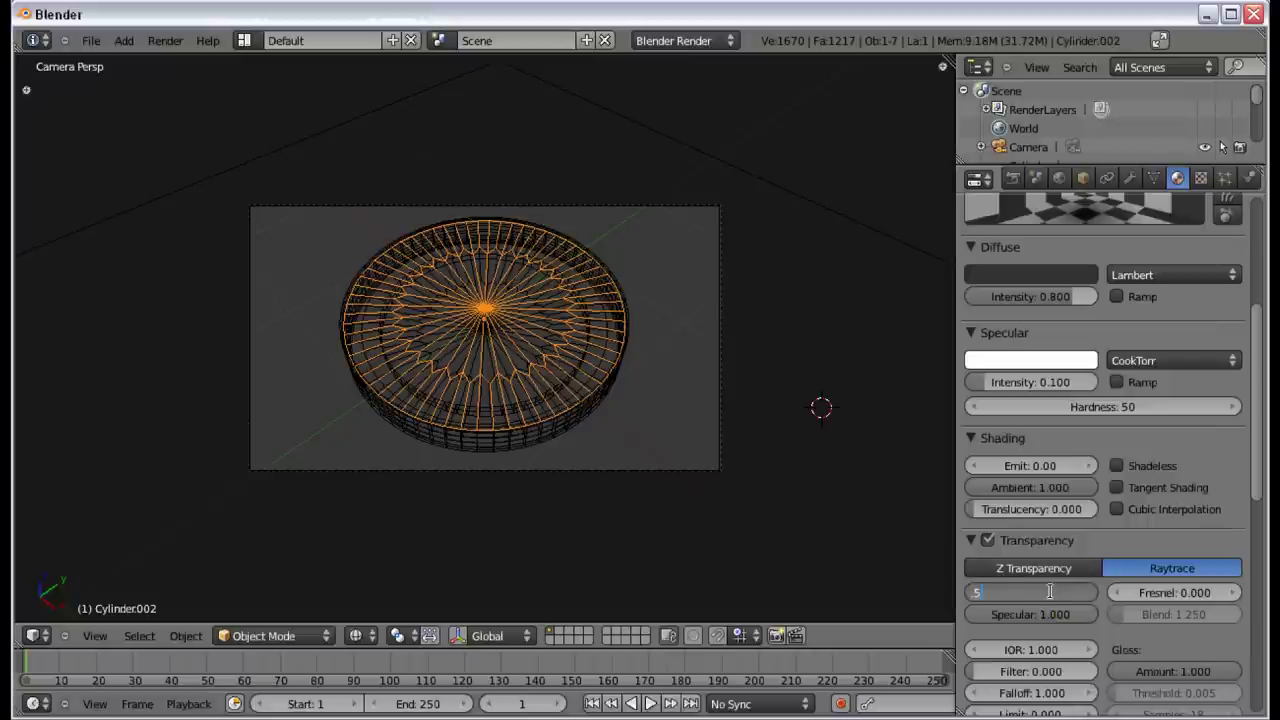
key(Return)
scroll(1100, 485, up, 2)
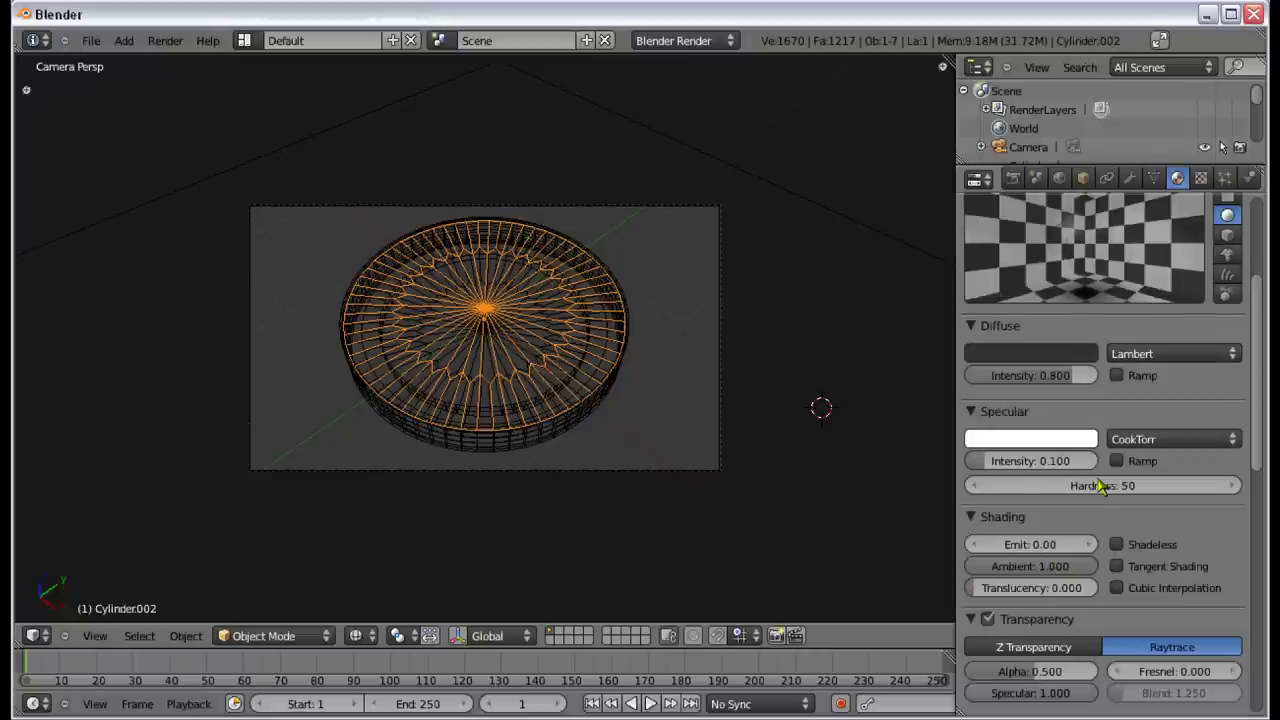
scroll(1100, 485, up, 1)
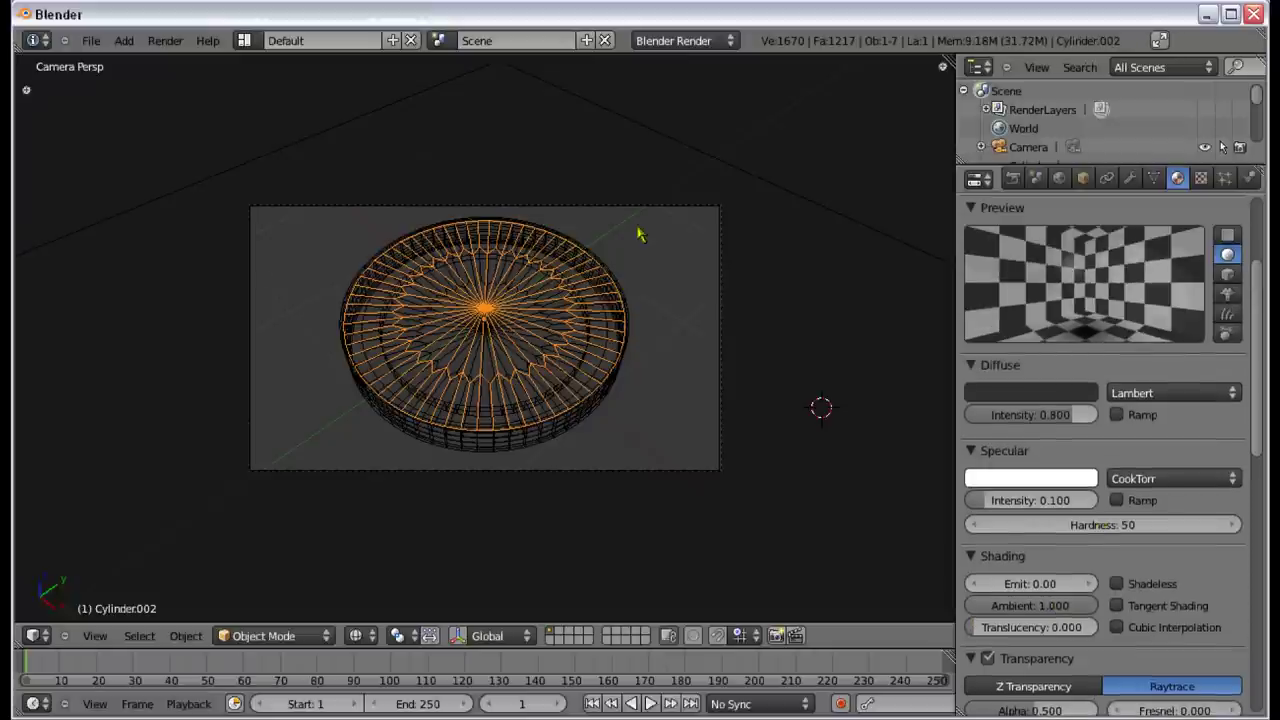
key(F12)
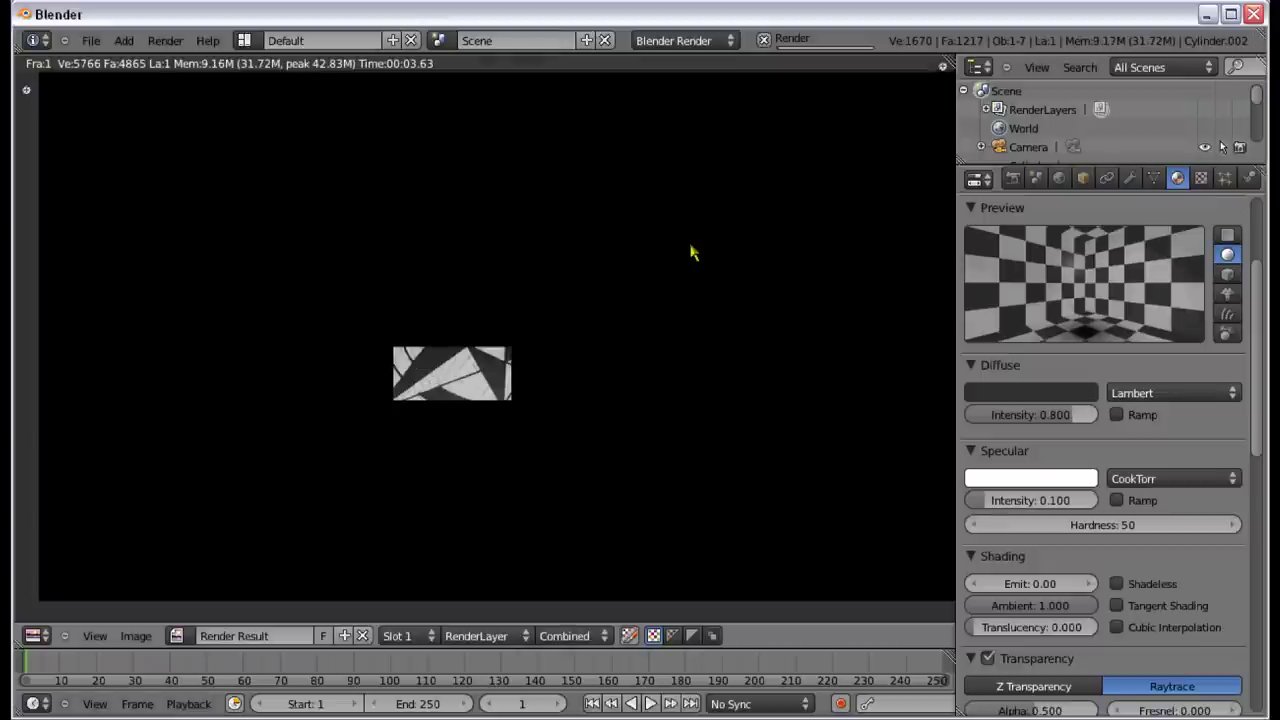
key(Escape)
Step: Try the Negative option in the Glass scratches texture's influence settings and switch it back off
click(1201, 177)
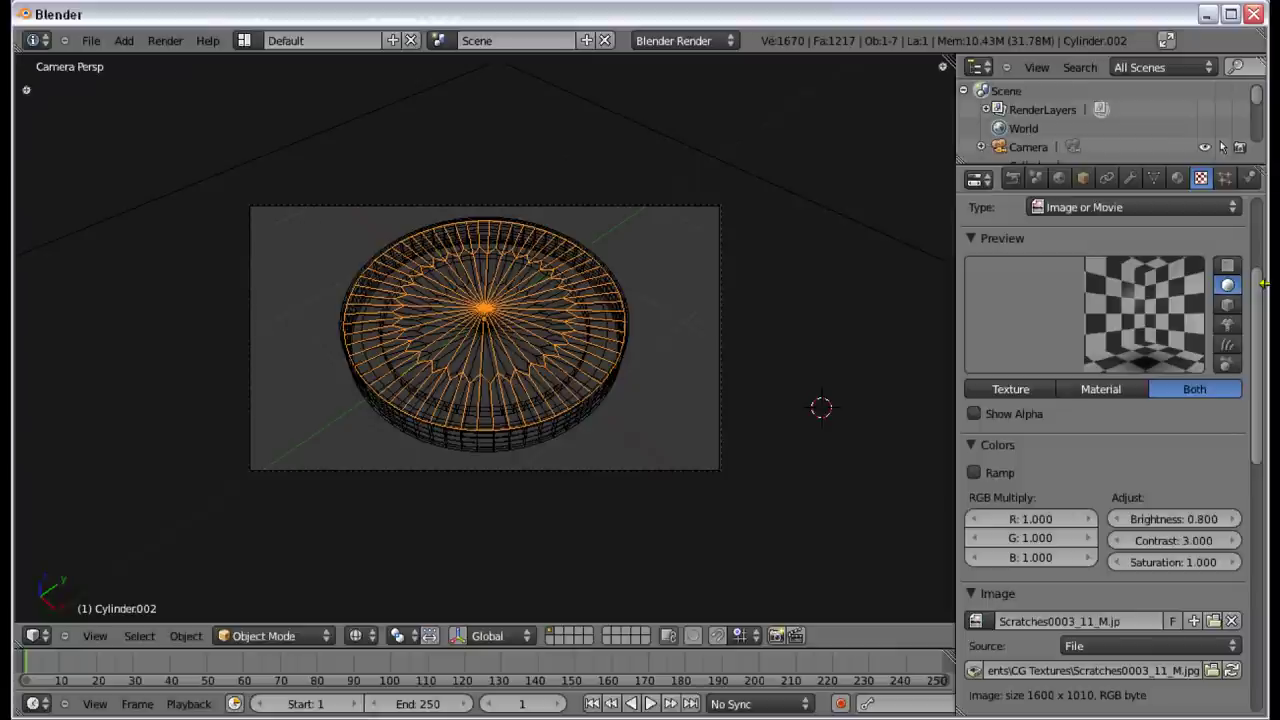
scroll(1143, 594, down, 10)
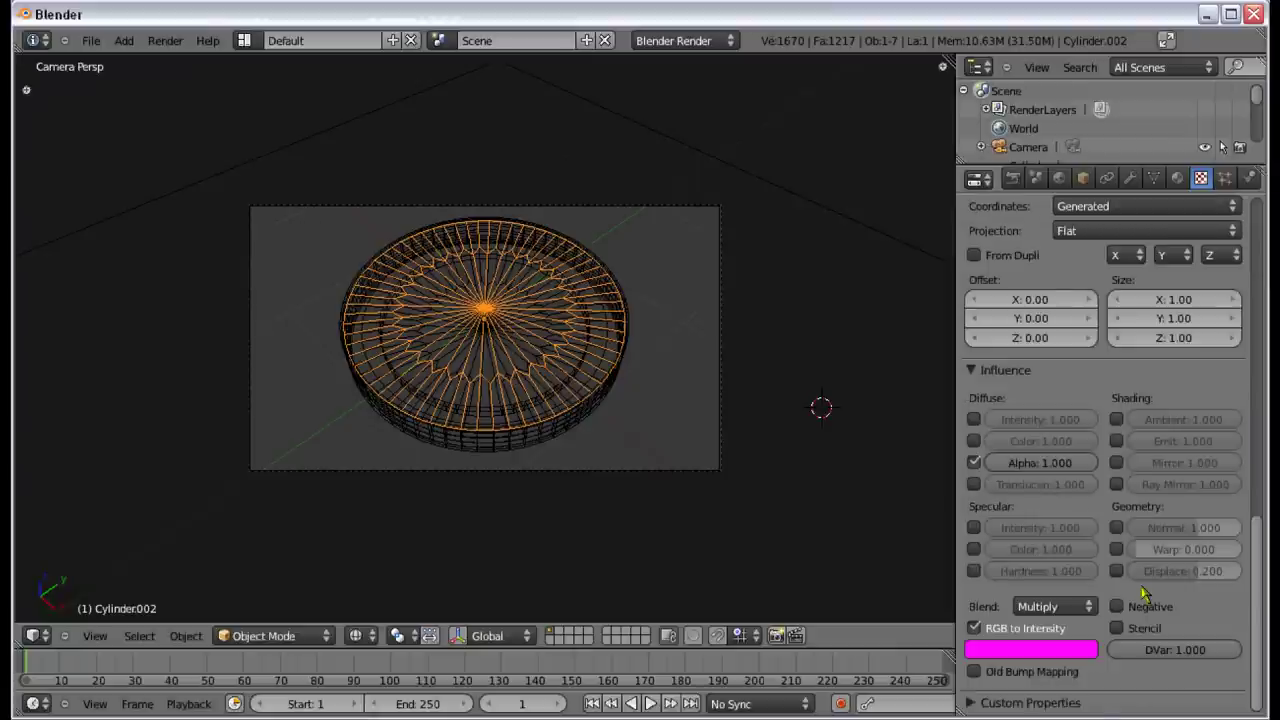
click(1145, 604)
drag(1258, 580, 1254, 283)
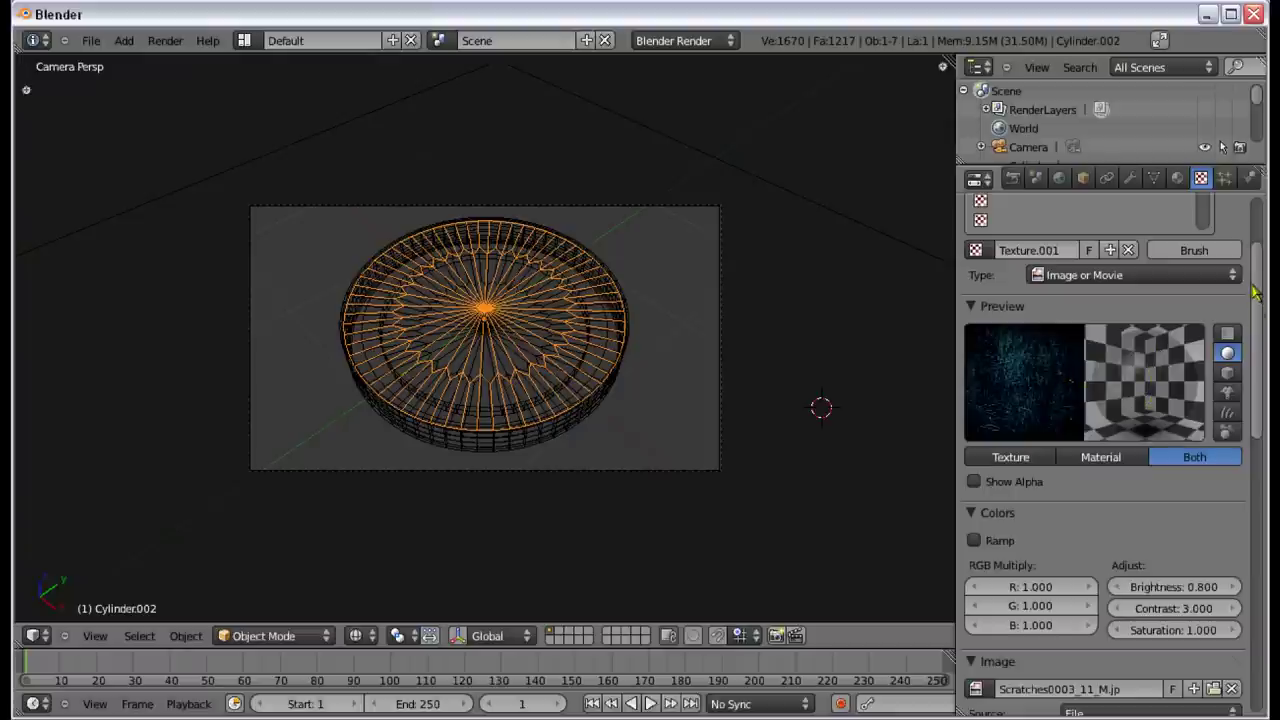
scroll(1257, 287, down, 10)
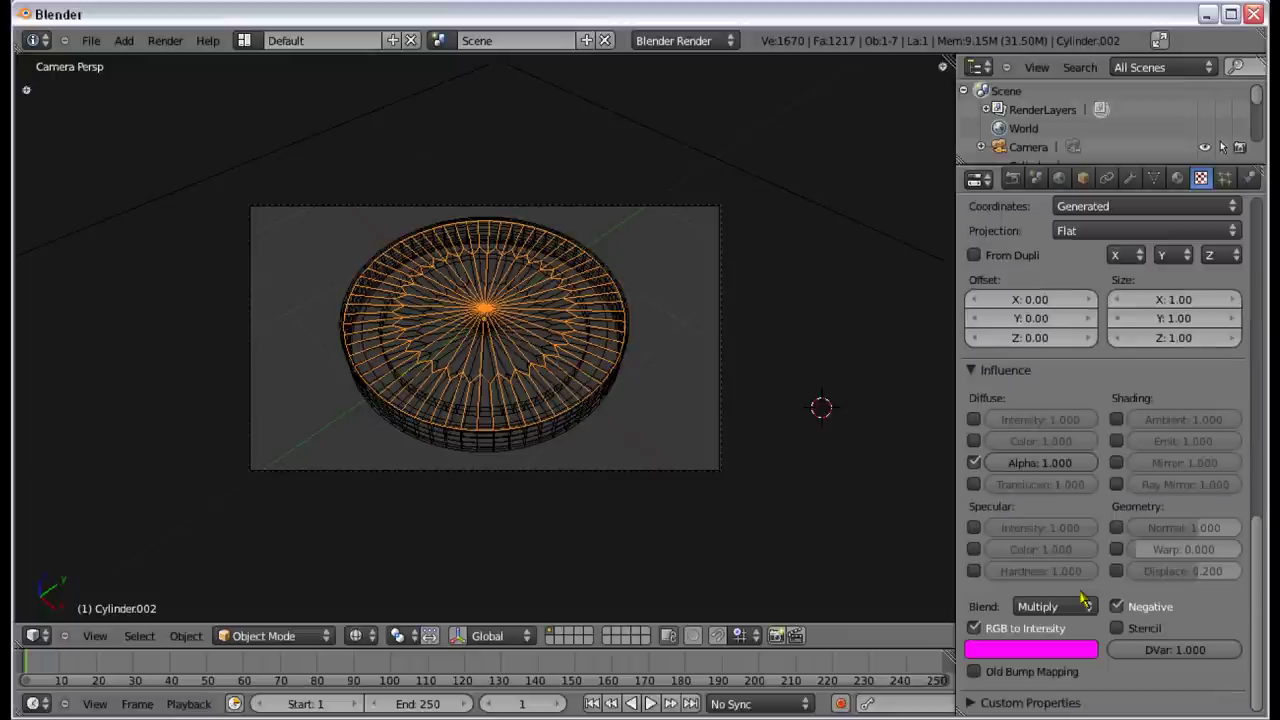
click(1118, 607)
drag(1259, 558, 1259, 225)
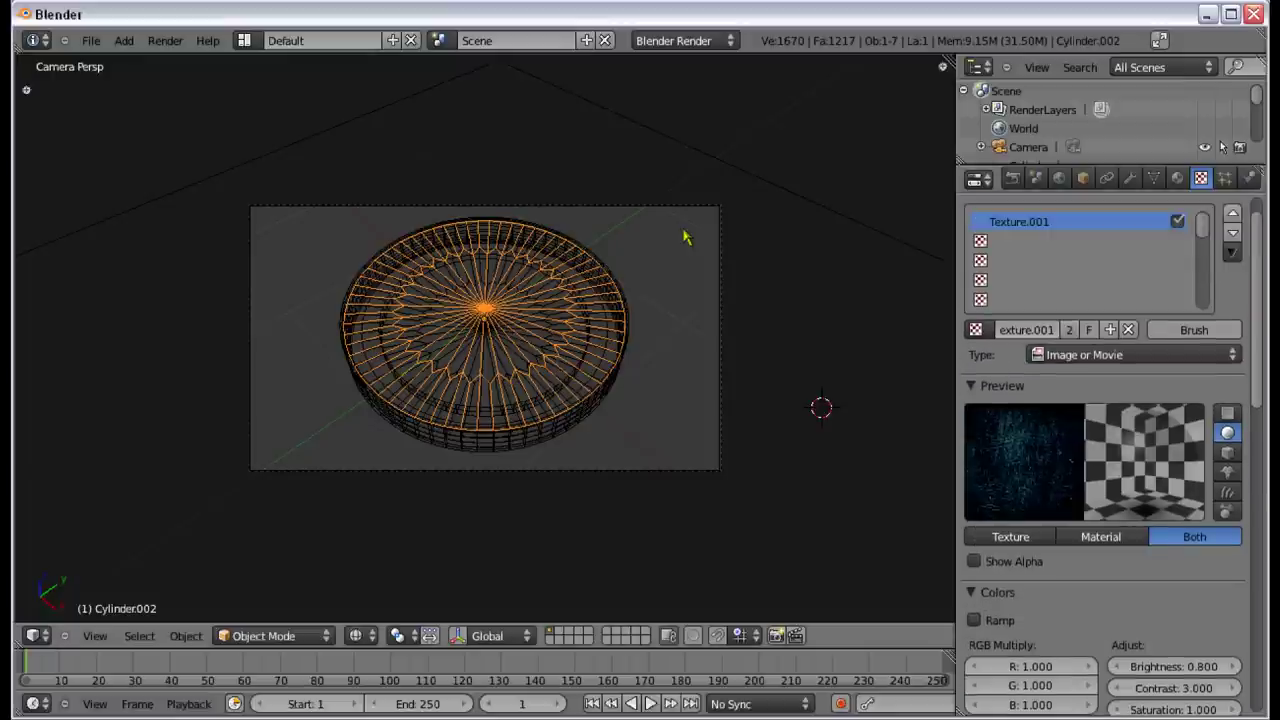
Step: Test-render the camera view and compare the scratches on the compass face with the reference compass picture
key(F12)
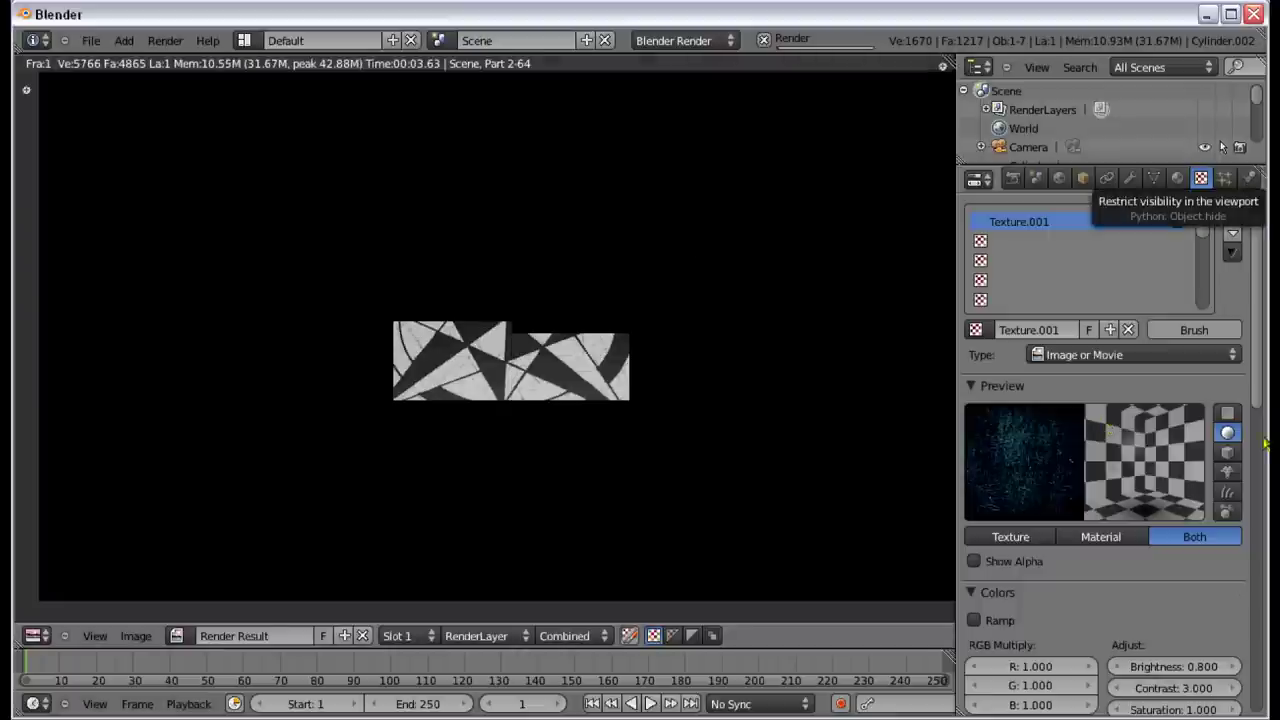
scroll(1150, 540, down, 10)
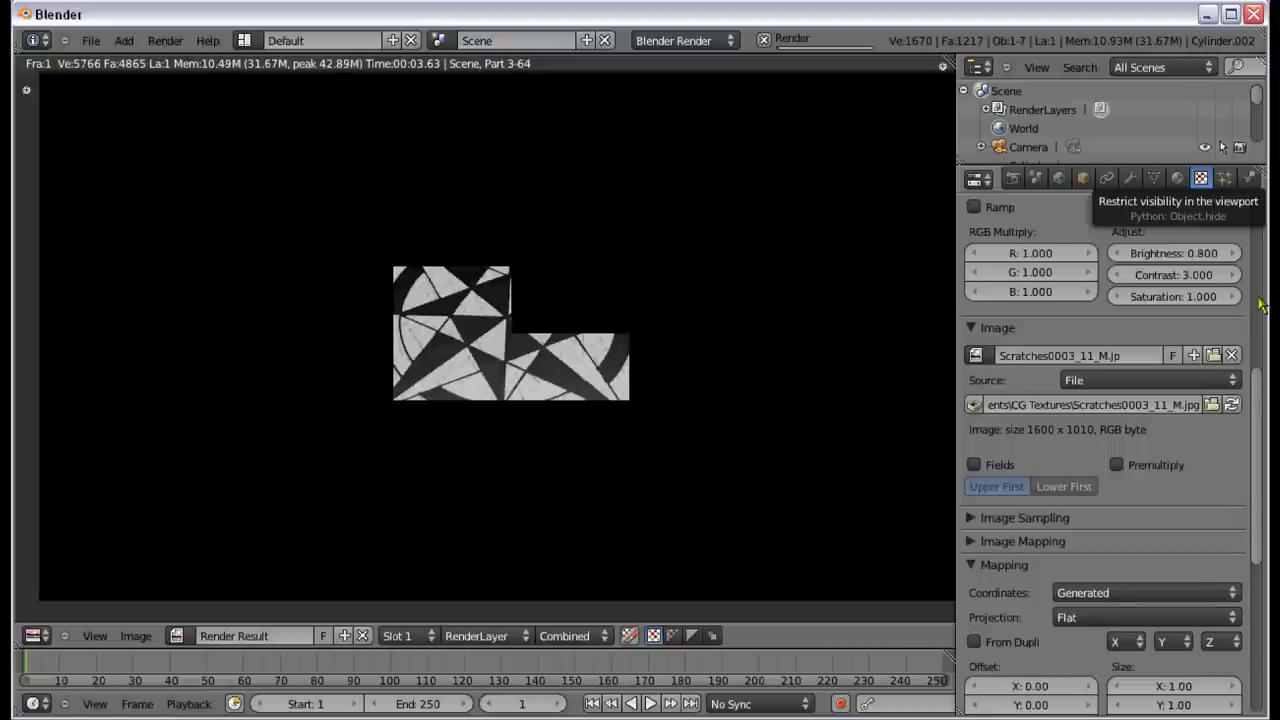
scroll(1015, 308, up, 5)
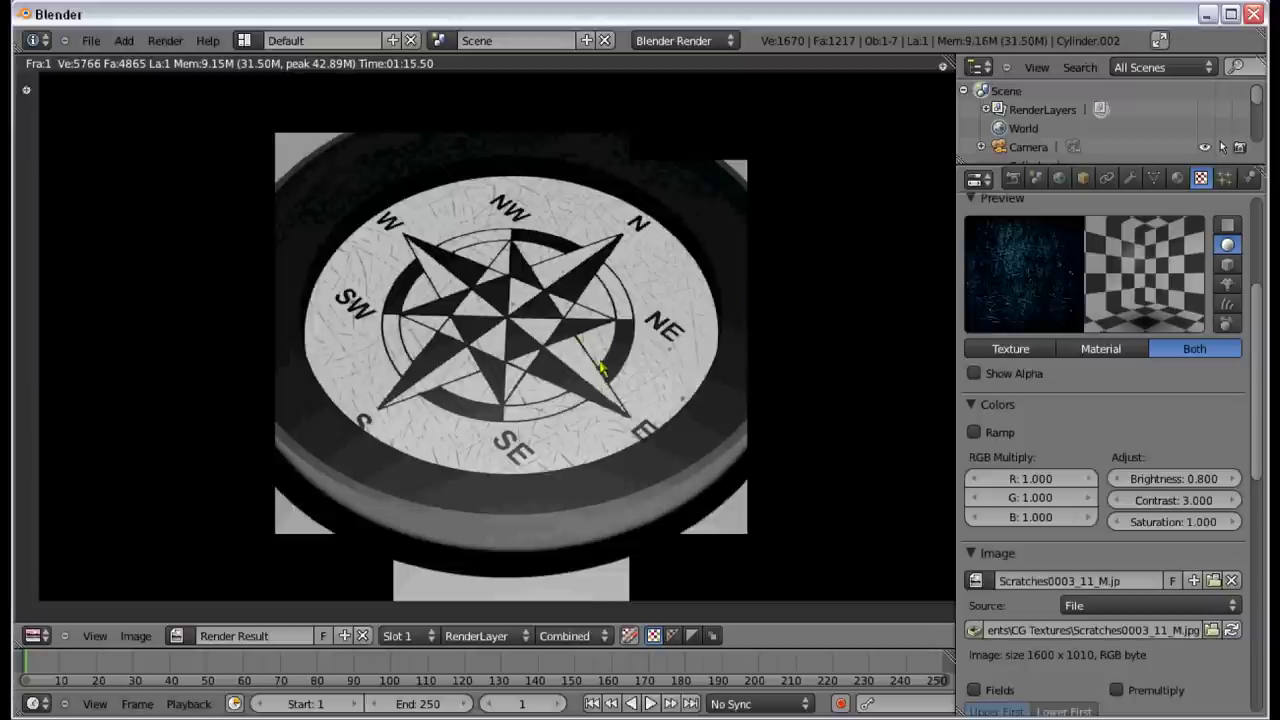
key(alt+Tab)
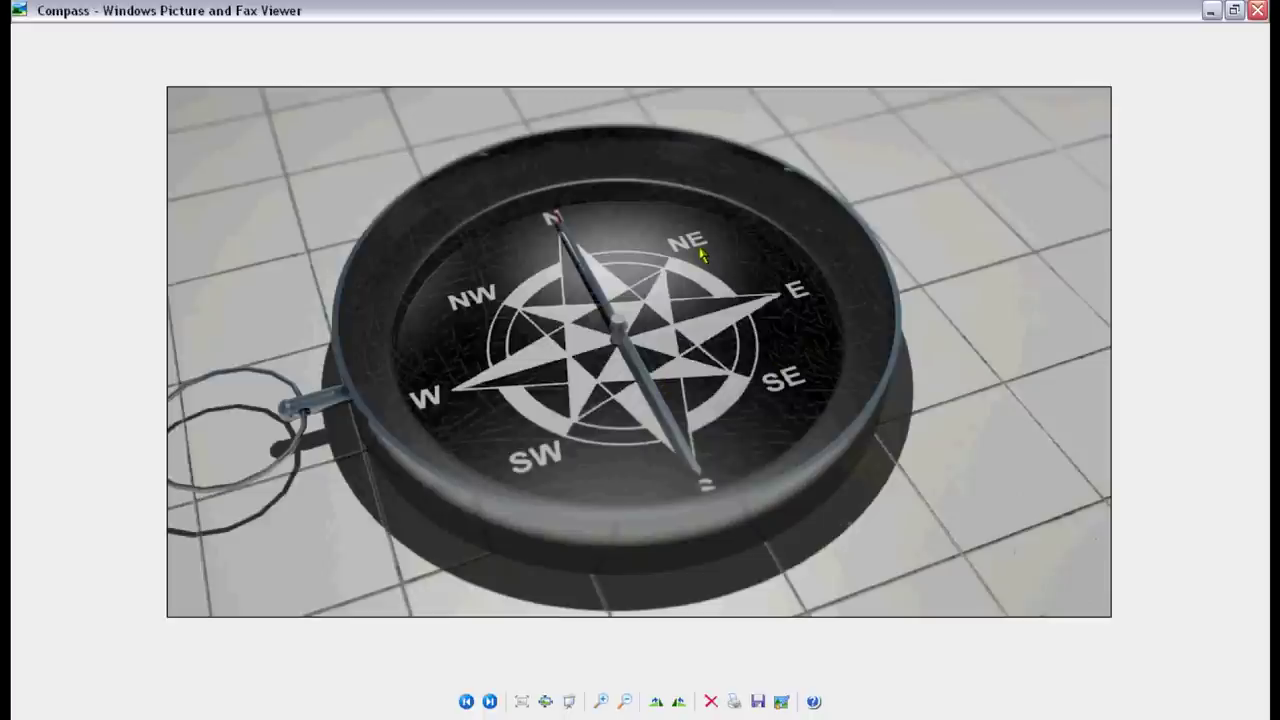
key(alt+Tab)
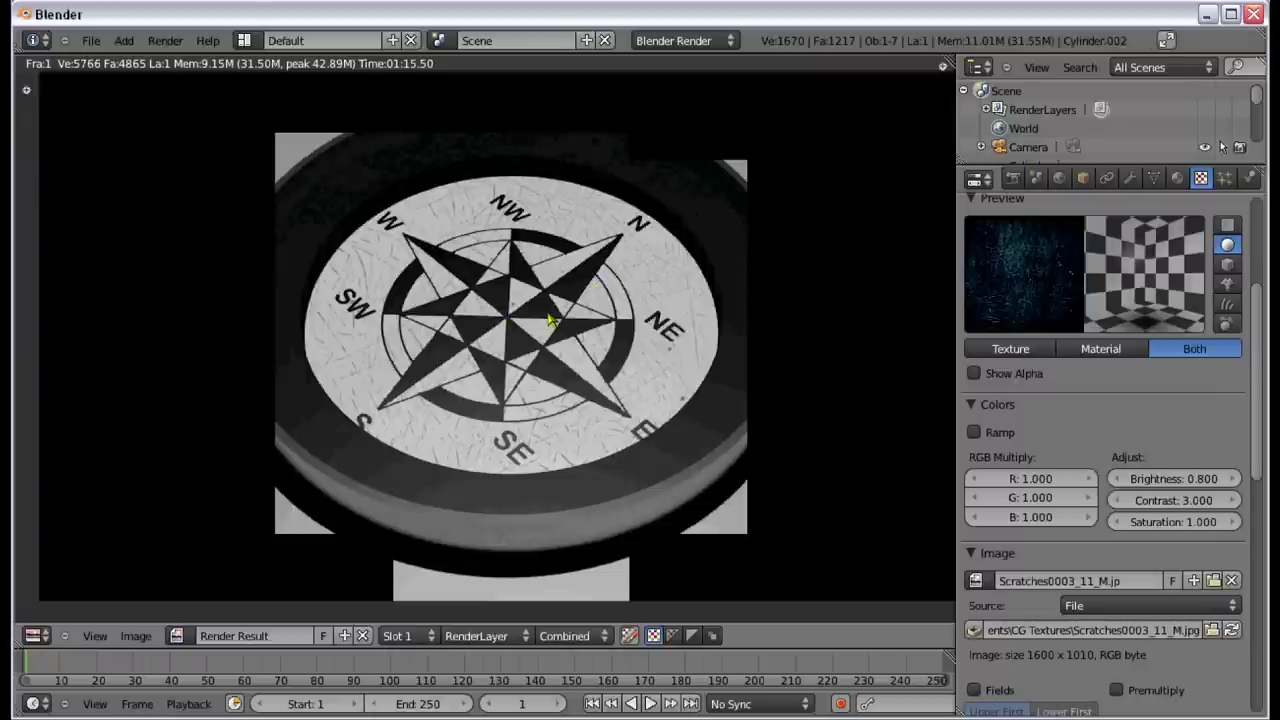
Step: Select the compass face disc from the top view and remove its Subsurf modifier
key(Escape)
key(KP_7)
key(z)
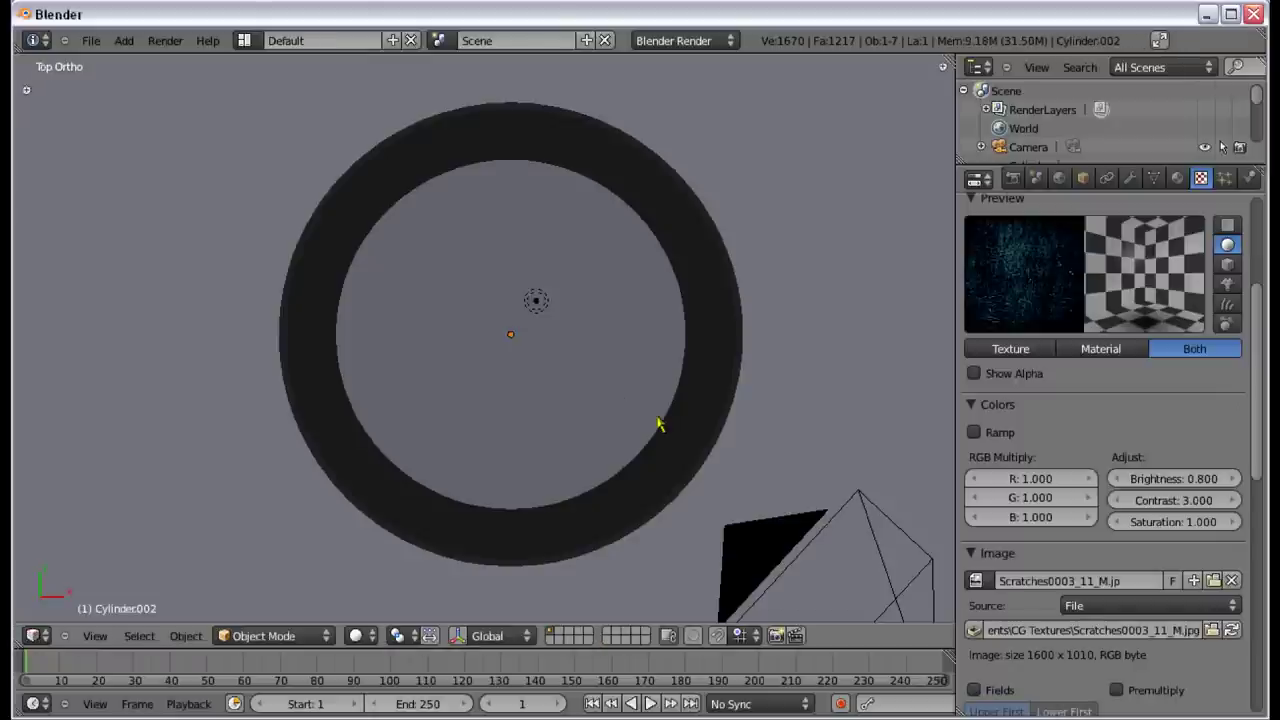
right_click(659, 424)
key(z)
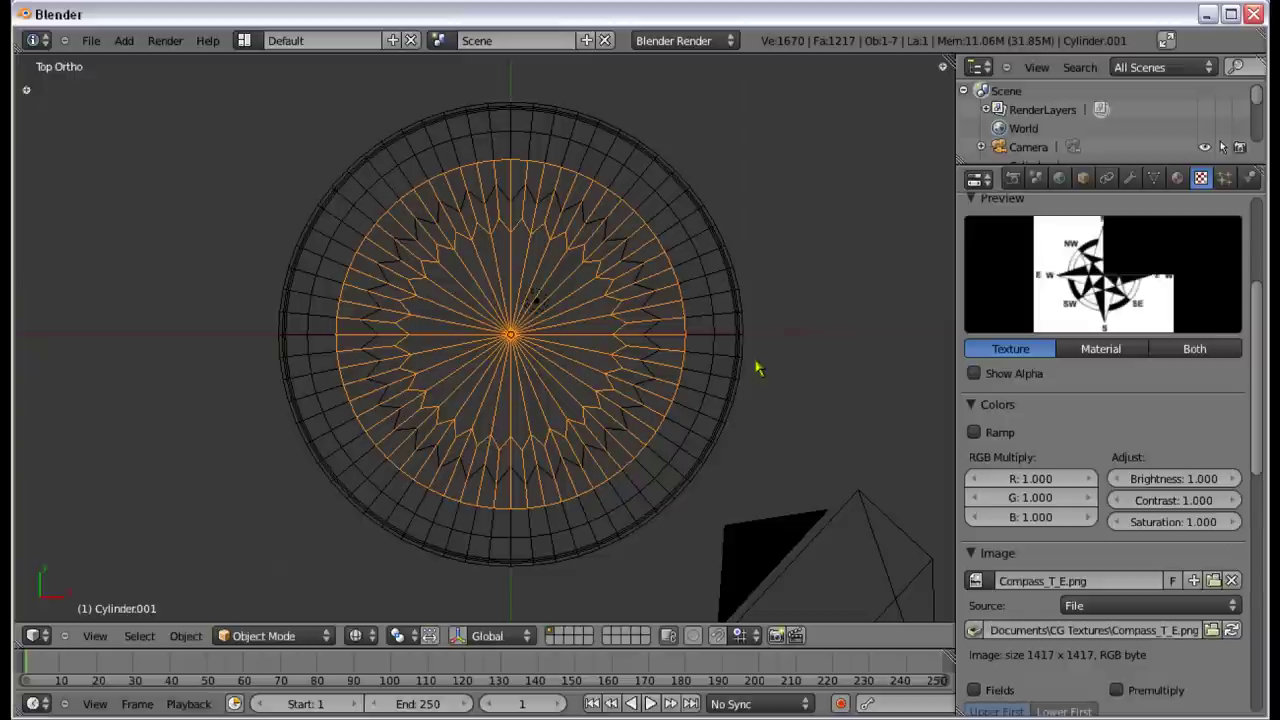
click(1130, 177)
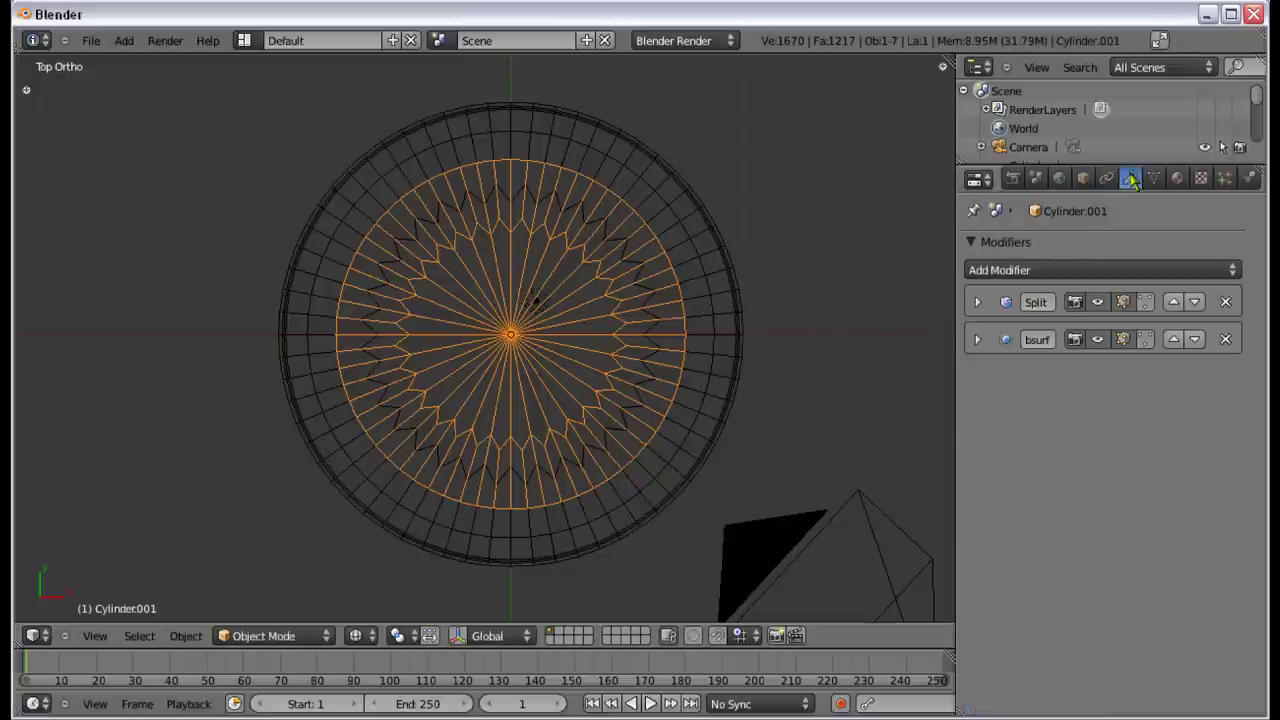
click(1225, 337)
mouse_move(571, 351)
middle_down()
mouse_move(563, 214)
mouse_move(612, 440)
middle_up()
key(z)
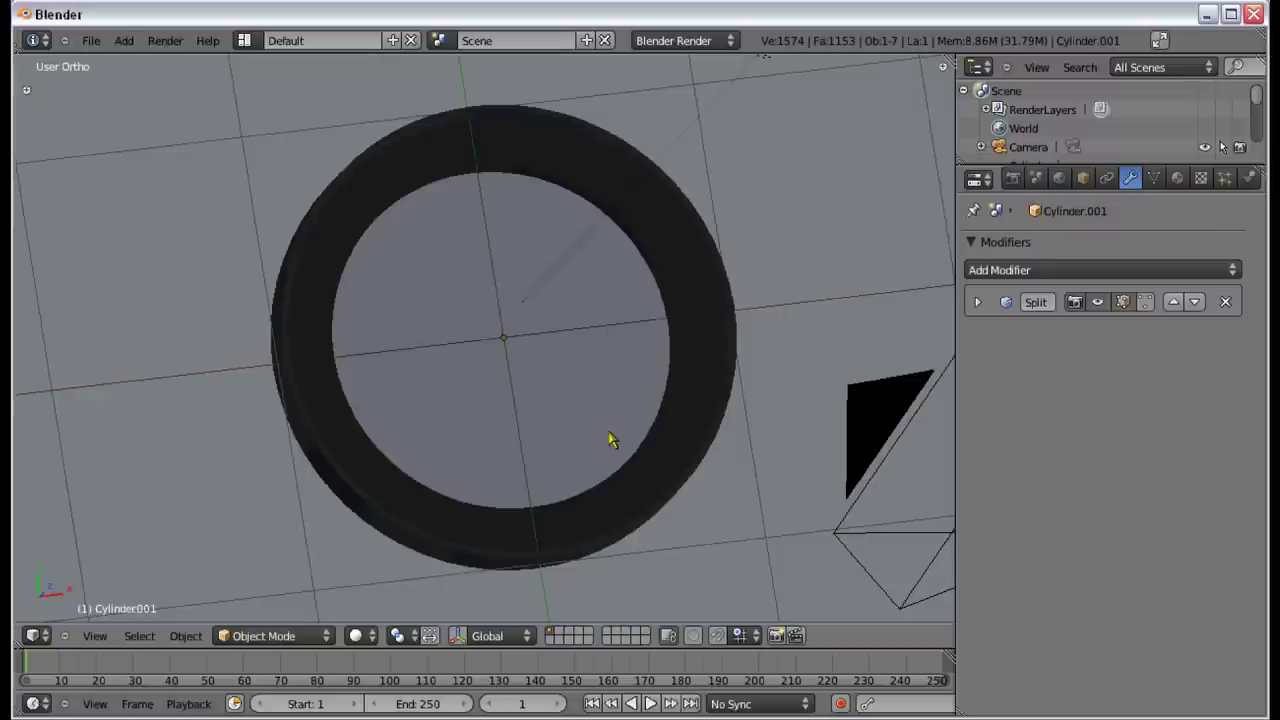
key(KP_7)
key(z)
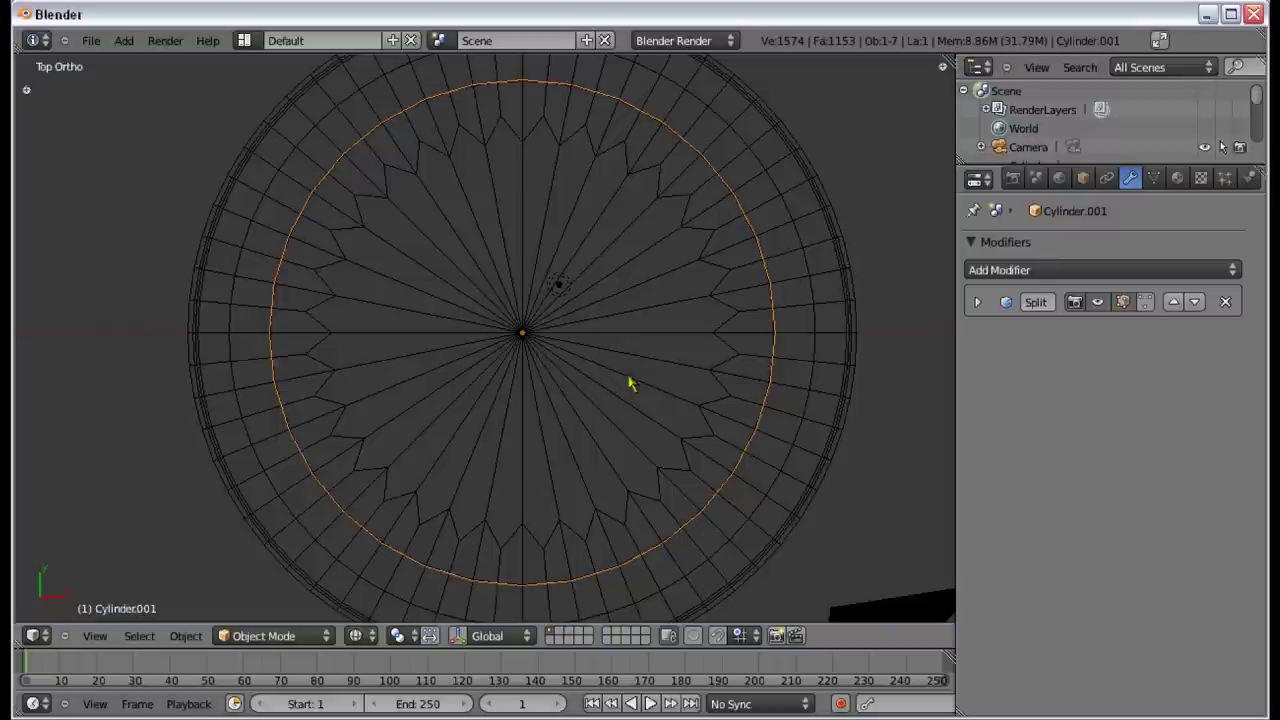
Step: Enable Negative for the Compass_T_E.png texture on the face and set its preview to show both texture and material
click(1200, 177)
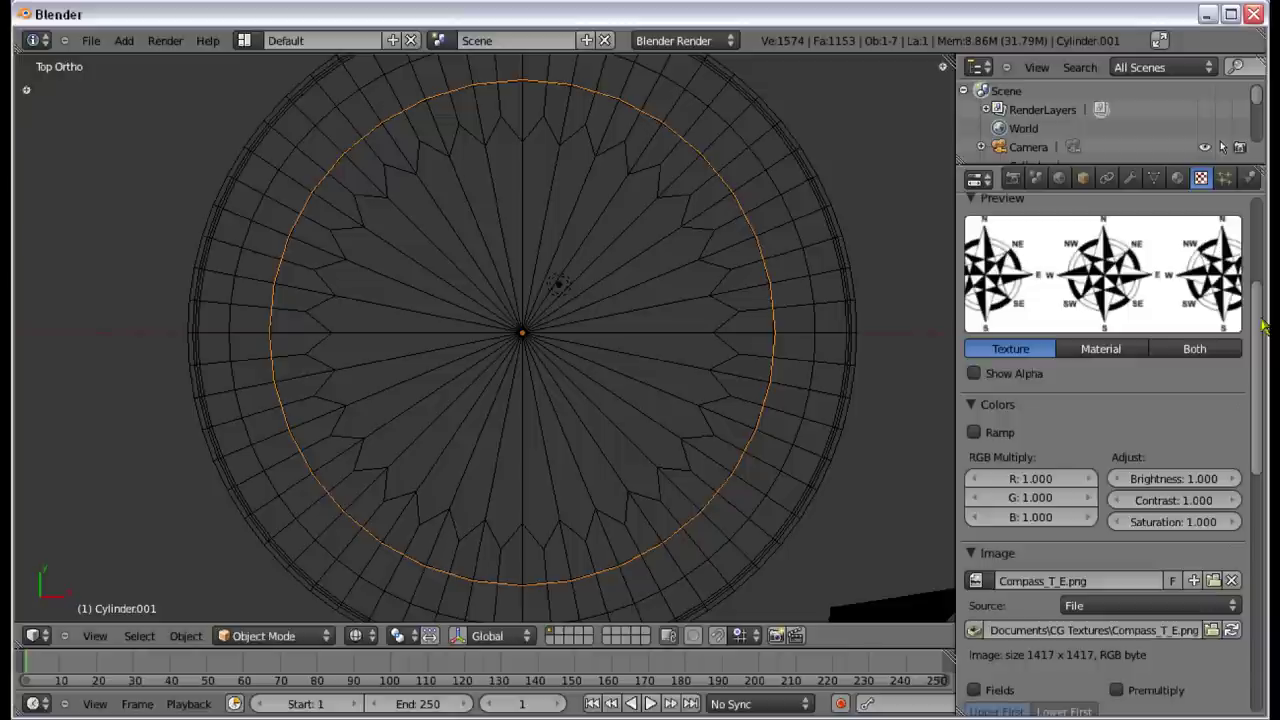
drag(1262, 325, 1264, 607)
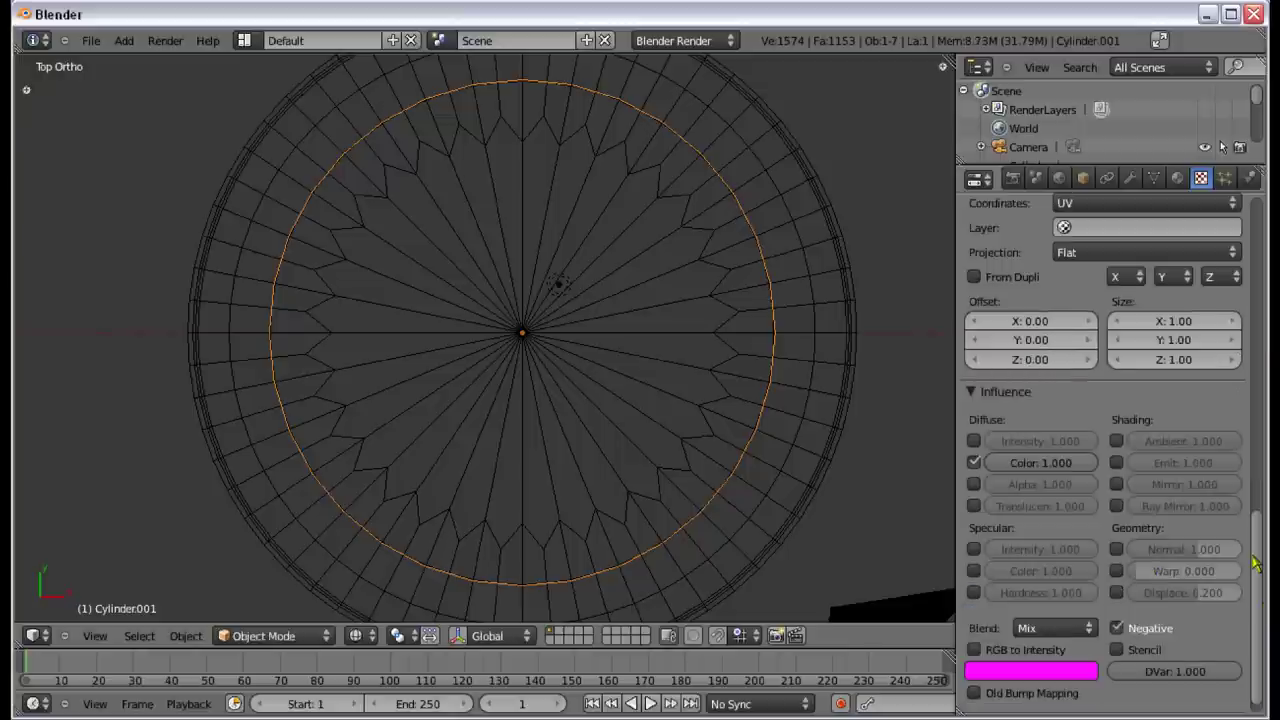
drag(1256, 565, 1218, 397)
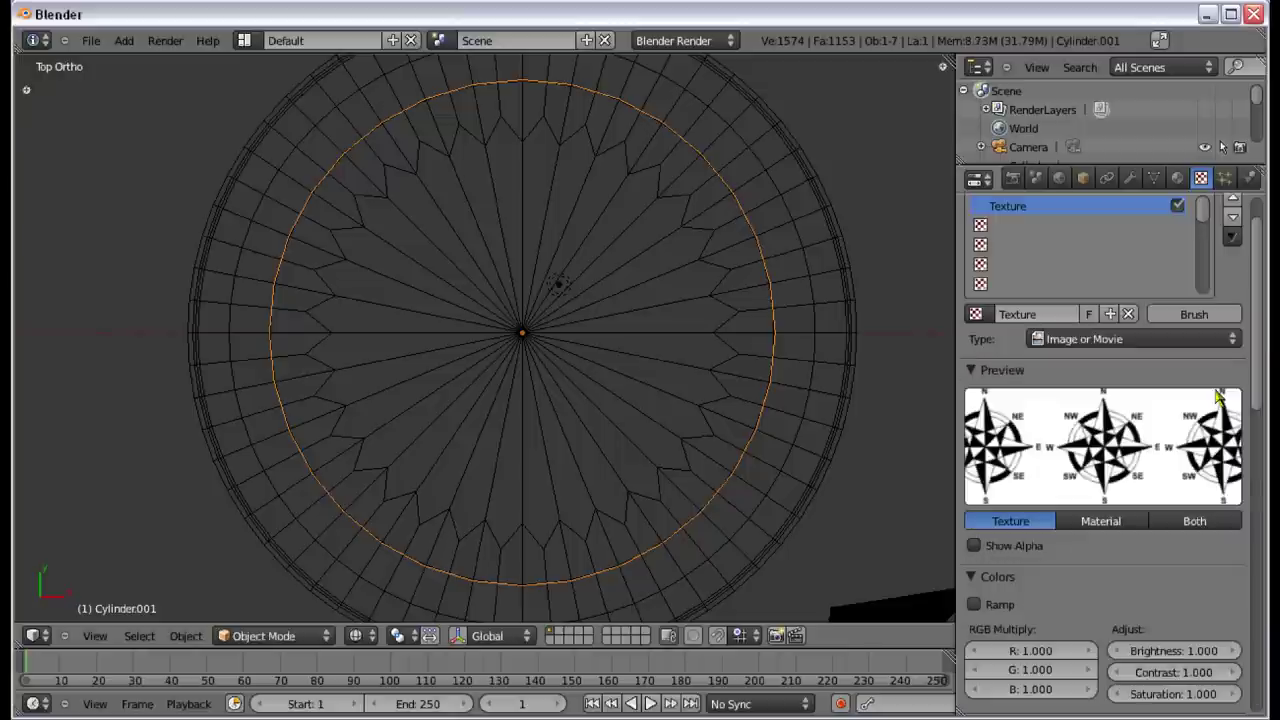
click(1203, 521)
click(1178, 178)
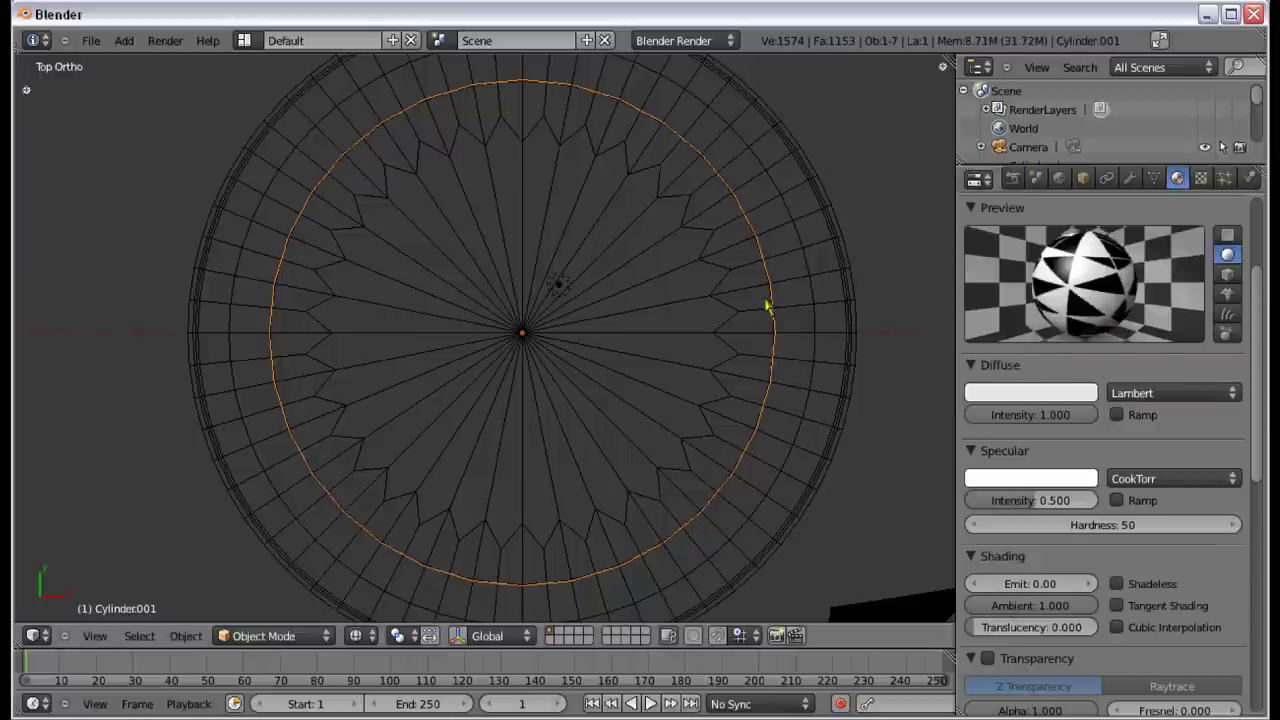
Step: Test-render the inverted compass face and compare it with the reference compass picture
key(F12)
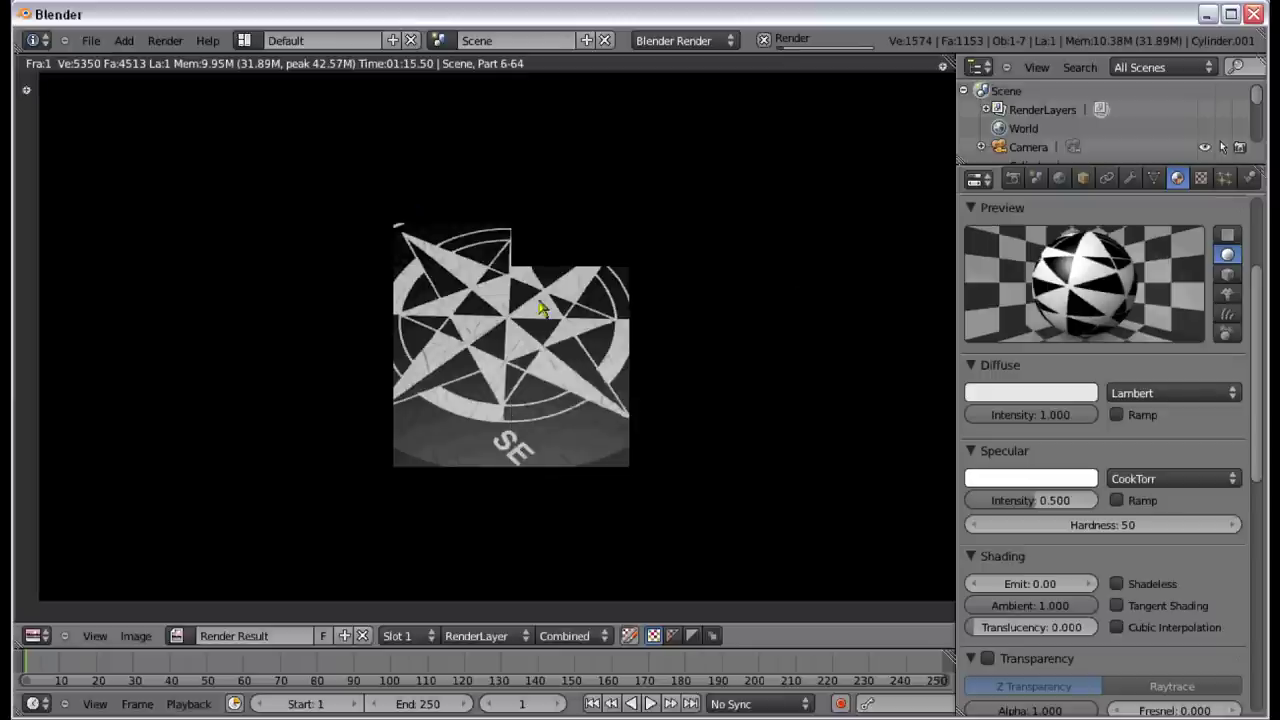
key(alt+Tab)
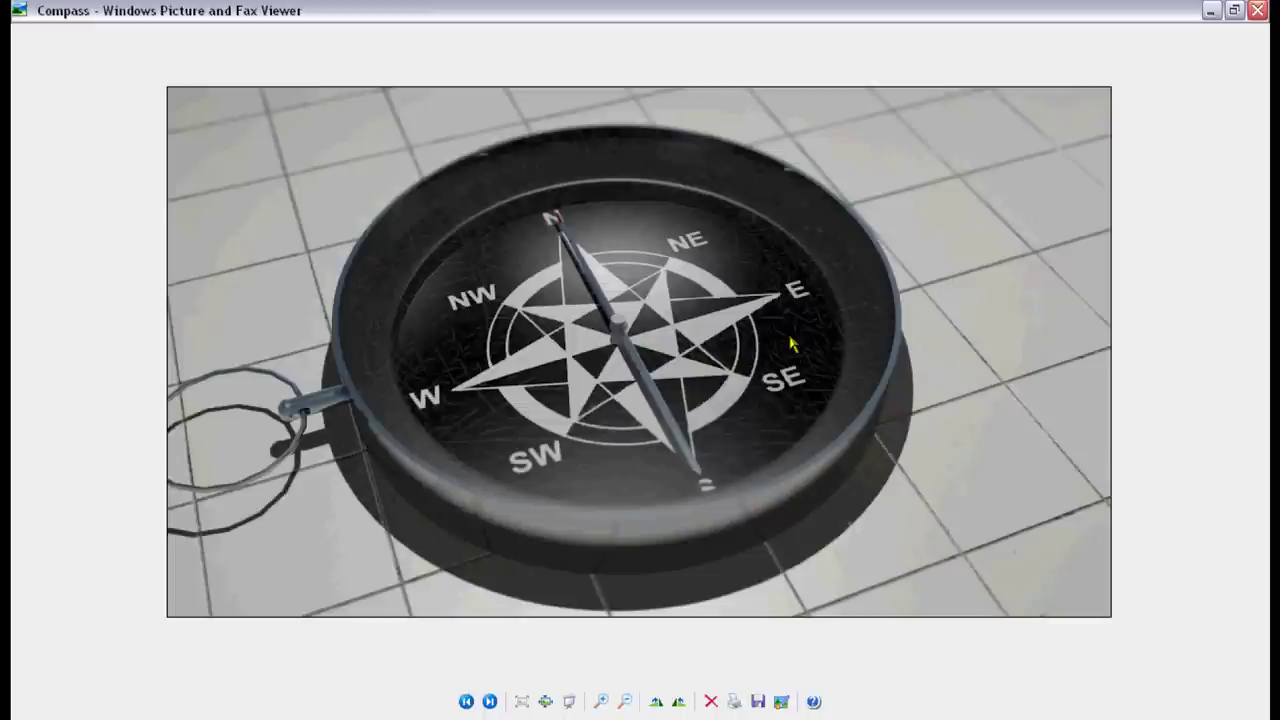
key(alt+Tab)
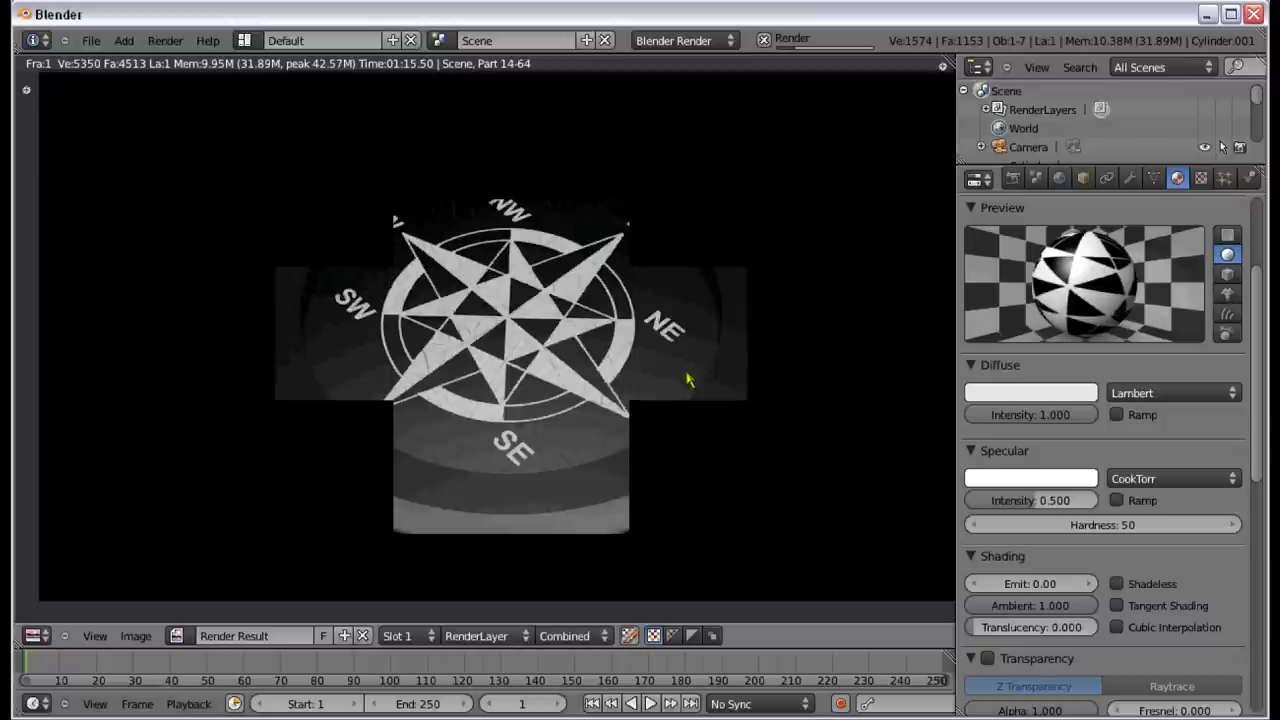
key(Escape)
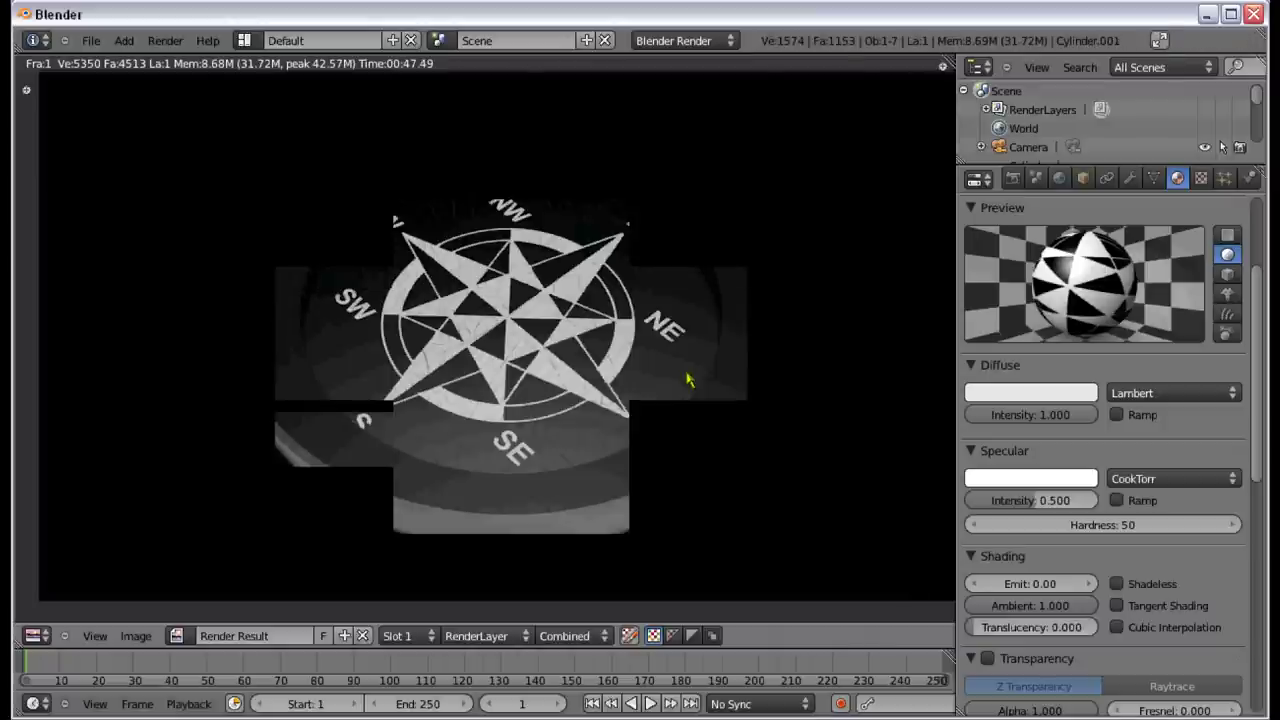
key(Escape)
Step: Duplicate the overhead lamp in front view and place the copy off to the positive X side of the compass
scroll(580, 370, down, 2)
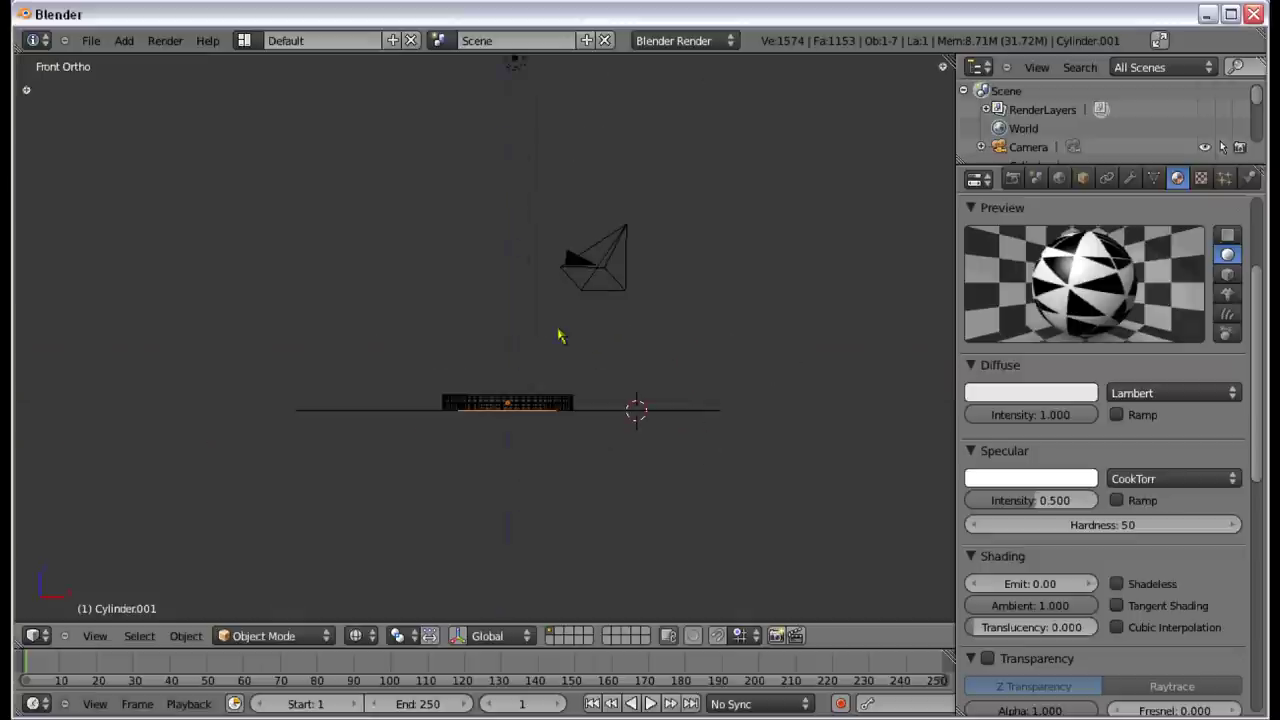
shift+middle_drag(560, 334, 586, 391)
scroll(560, 150, down, 3)
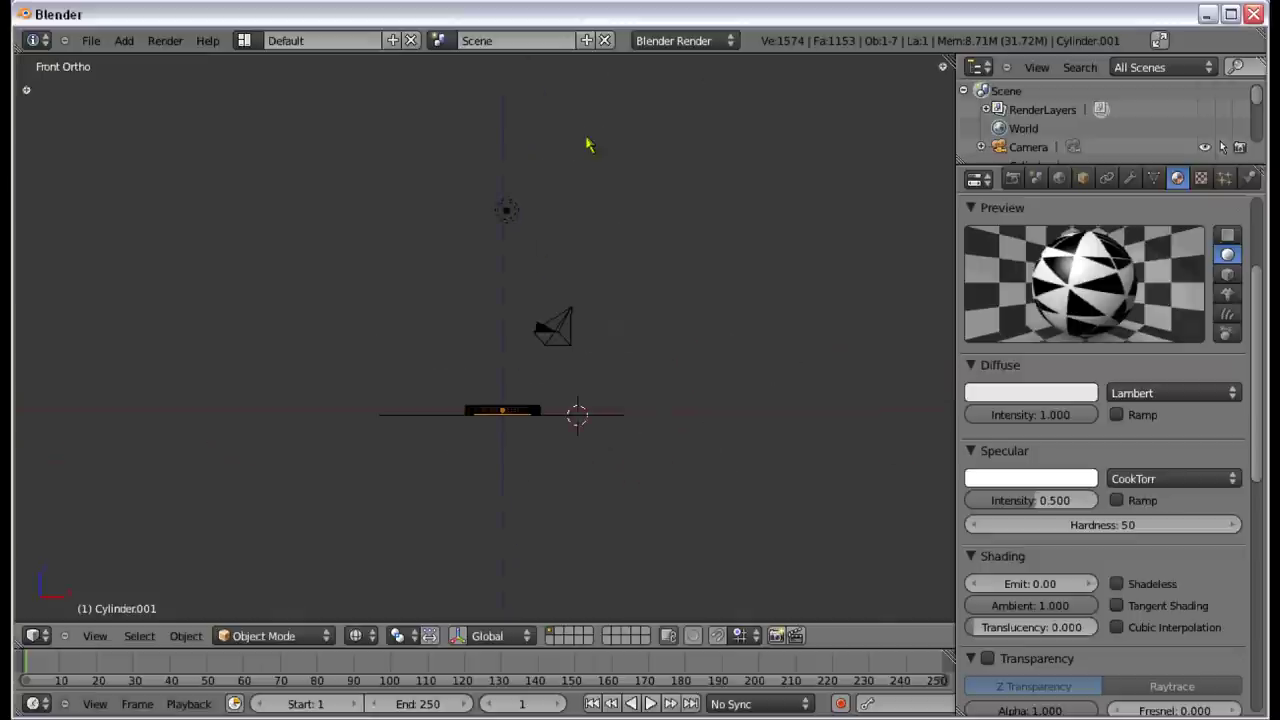
shift+middle_drag(590, 186, 603, 237)
right_click(518, 263)
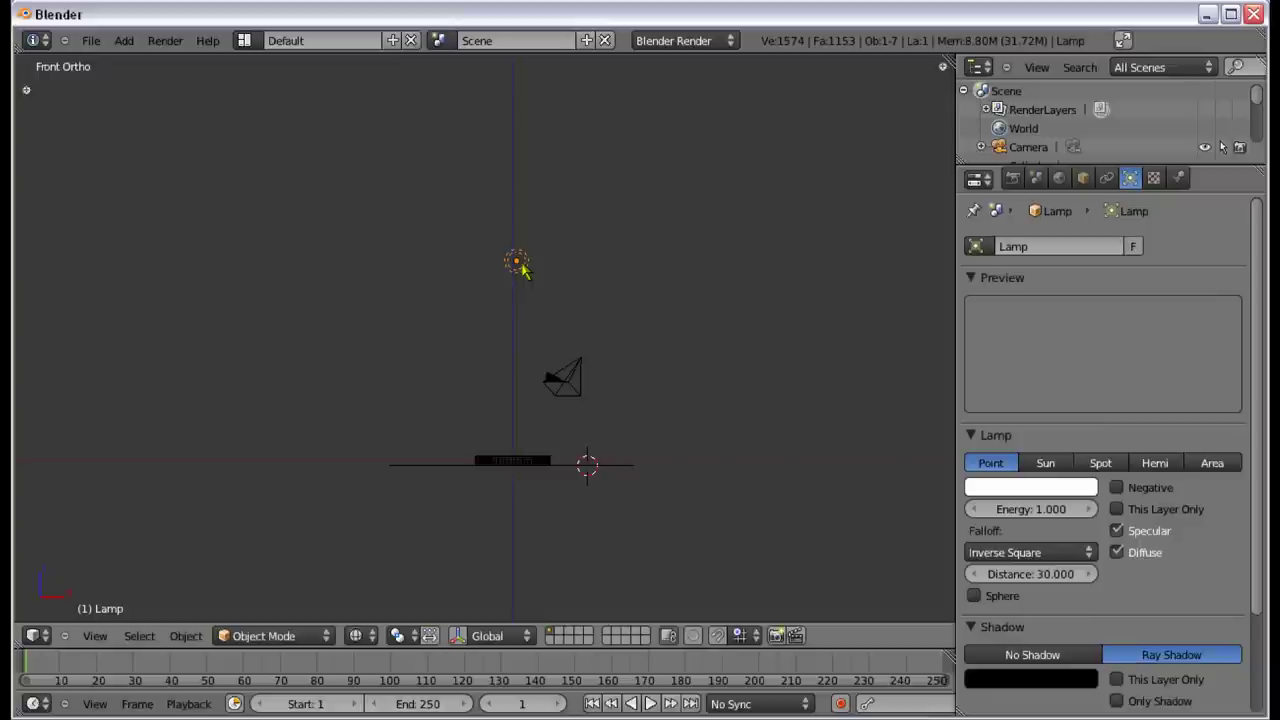
key(shift+d)
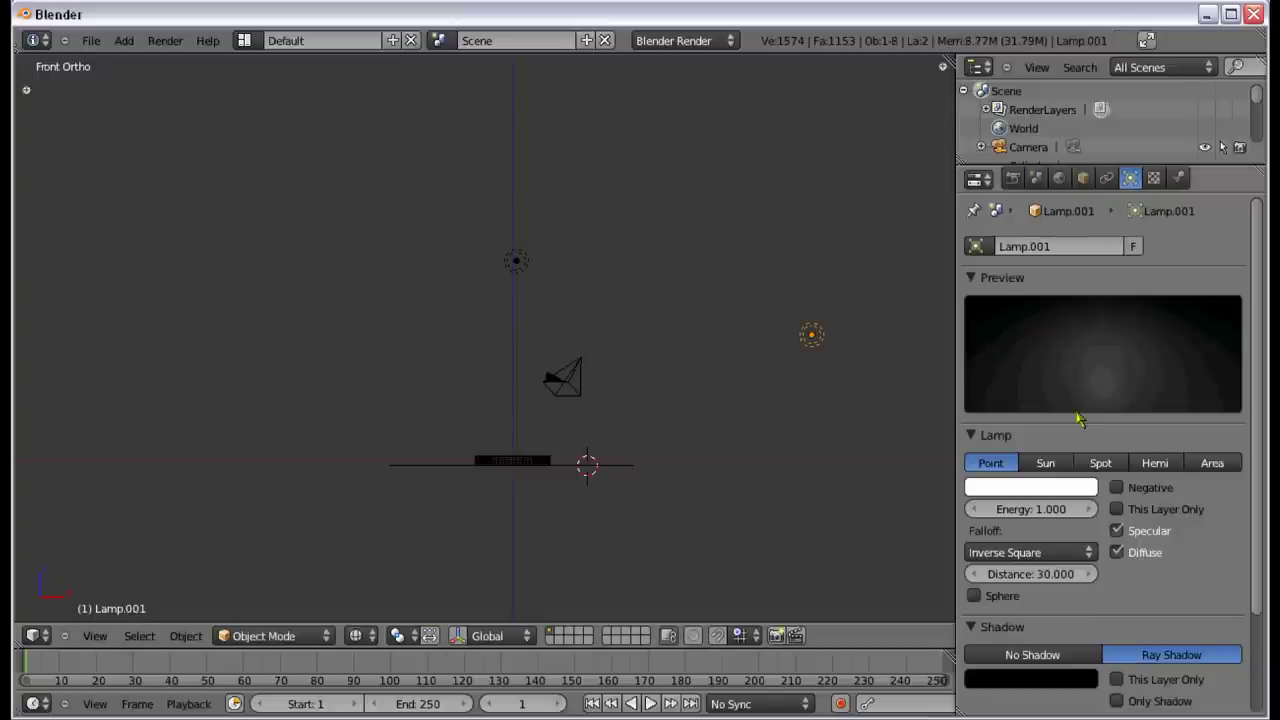
Step: Change the duplicated lamp to a Spot and rotate its cone toward the compass
click(1100, 462)
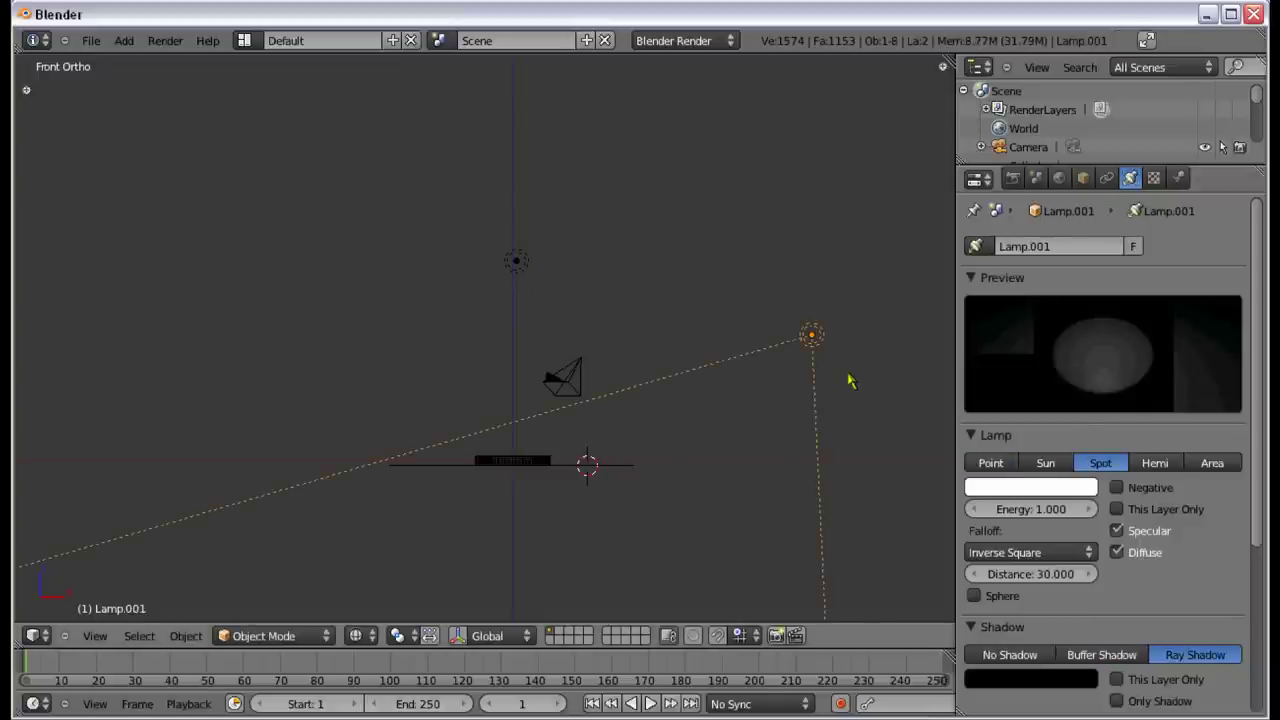
key(r)
click(880, 340)
Step: Set the spot lamp's energy to 0.5 and its shadow mode to No Shadow
click(1049, 510)
text(.5)
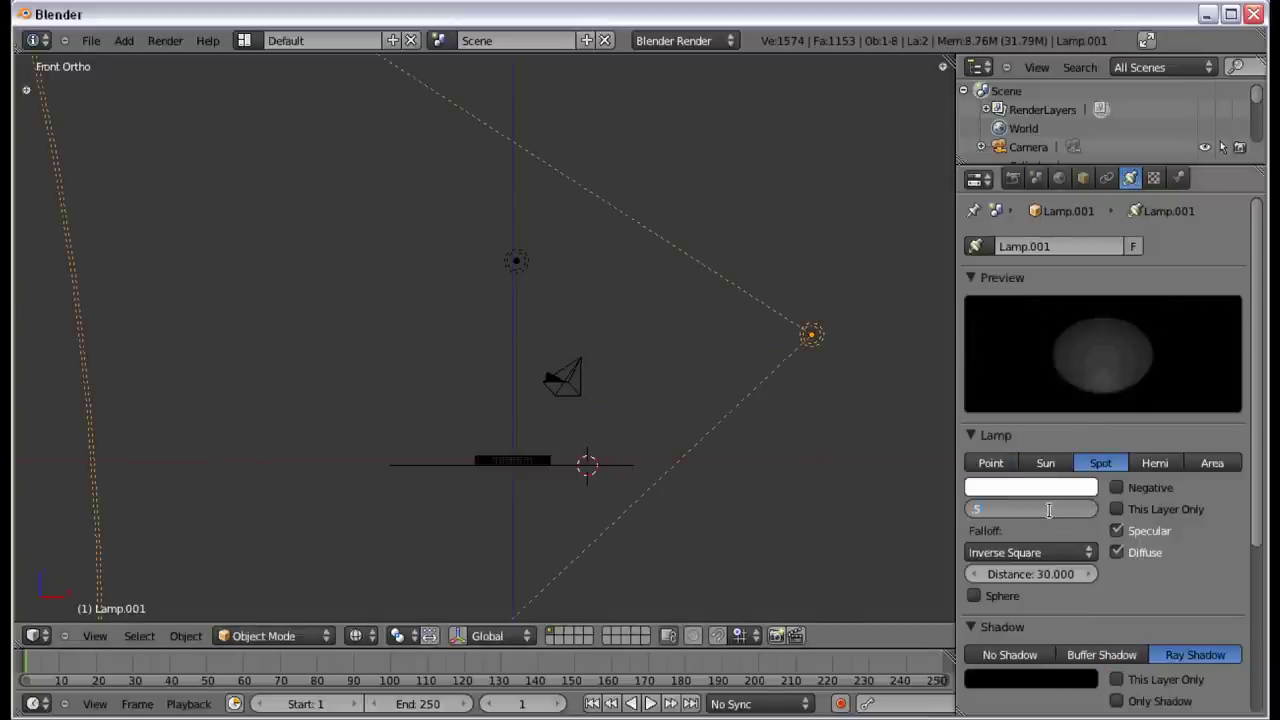
key(Return)
click(1010, 654)
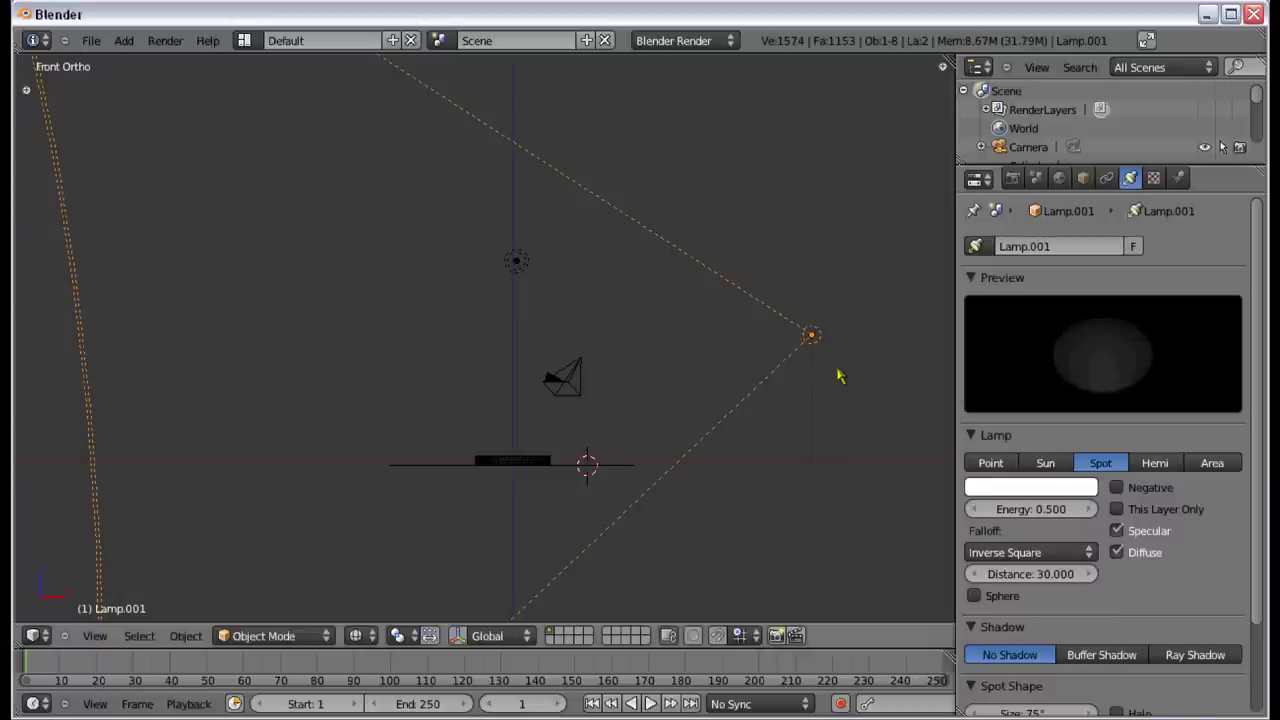
Step: Lower the spot lamp to near ground level and aim it at the compass in both front and top views
key(g)
click(786, 505)
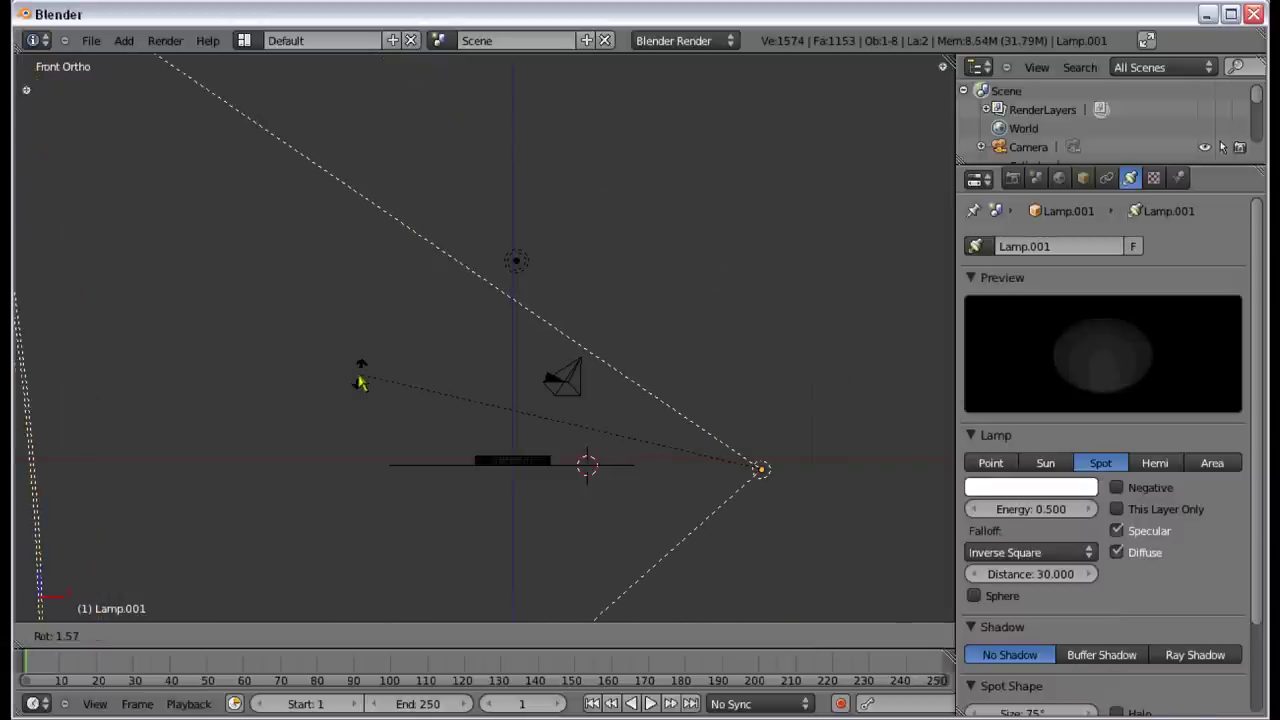
key(r)
click(540, 415)
key(KP_7)
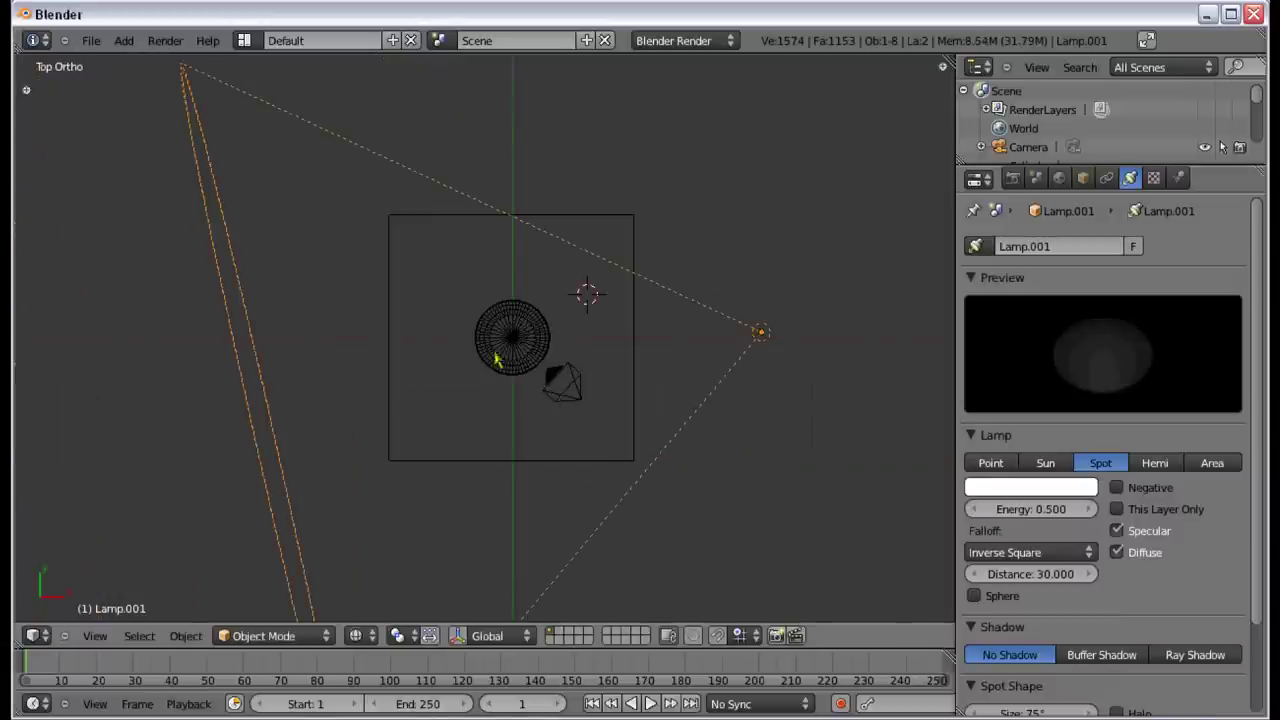
key(r)
click(610, 305)
Step: Duplicate the spot lamp, rotate the copy's cone toward the compass, and place it on the opposite, negative X and negative Y side
scroll(610, 305, down, 2)
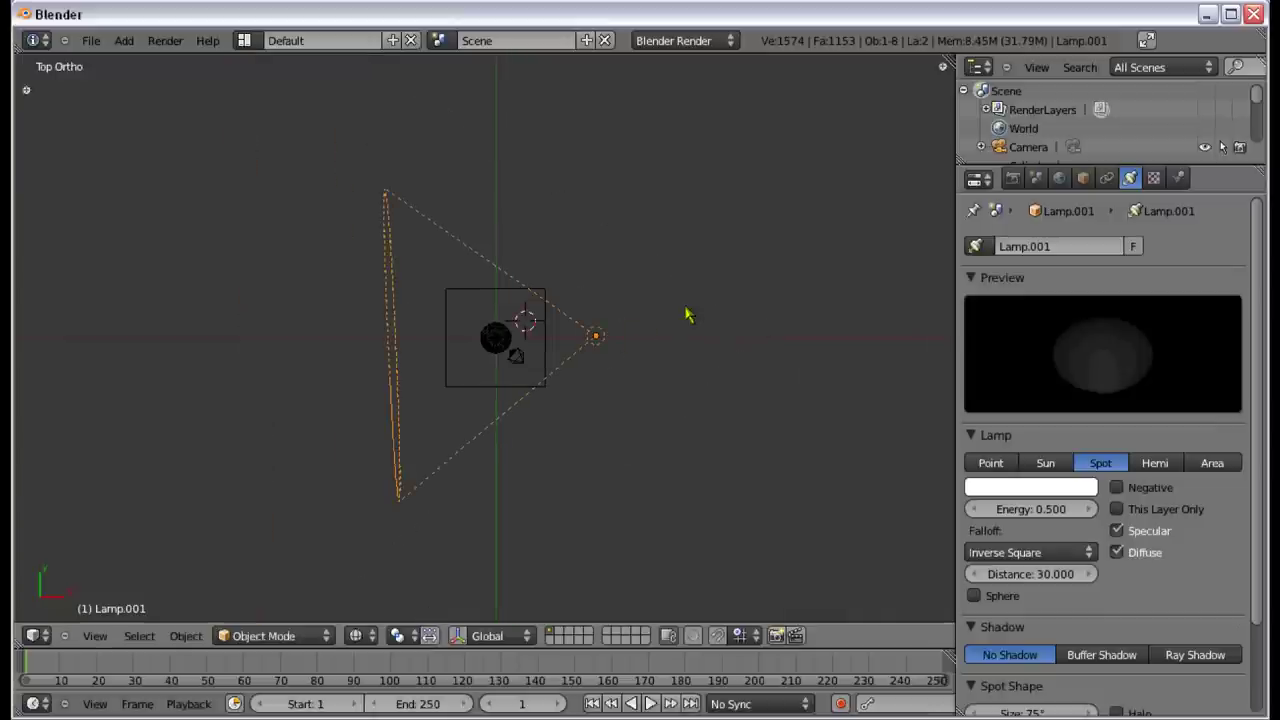
key(shift+d)
click(233, 235)
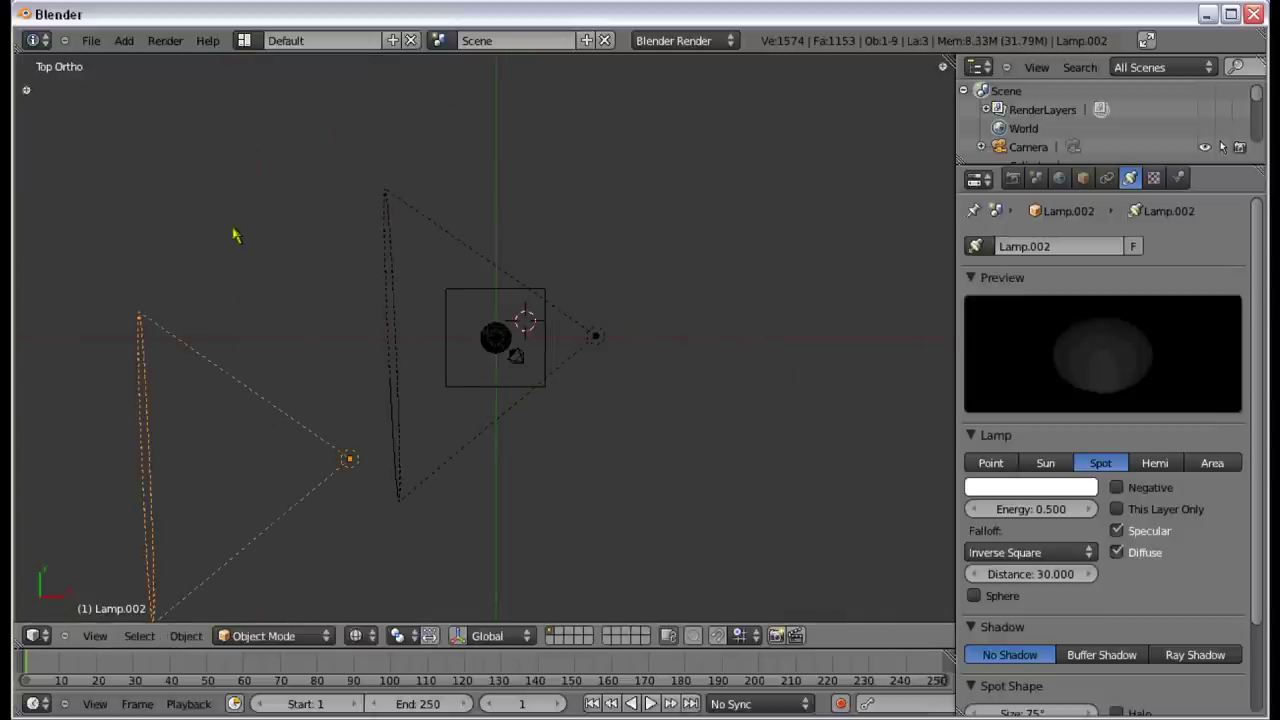
key(r)
click(560, 517)
key(g)
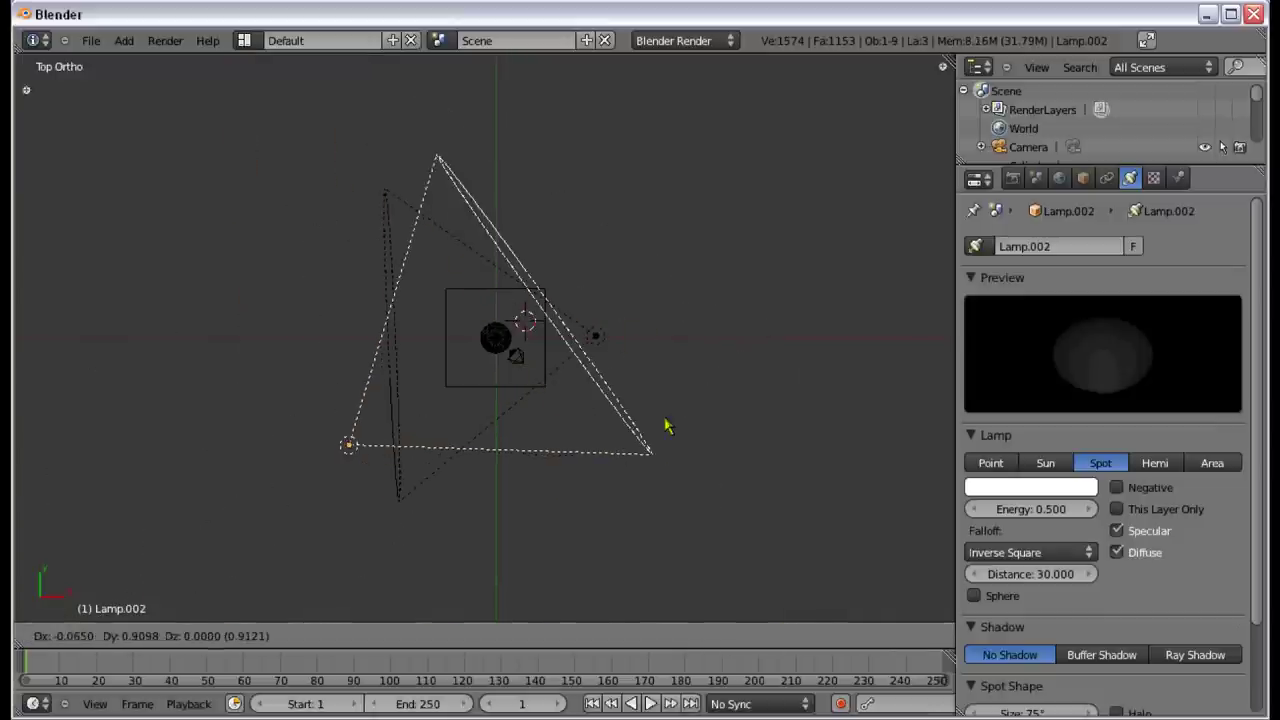
click(668, 425)
middle_drag(606, 400, 533, 343)
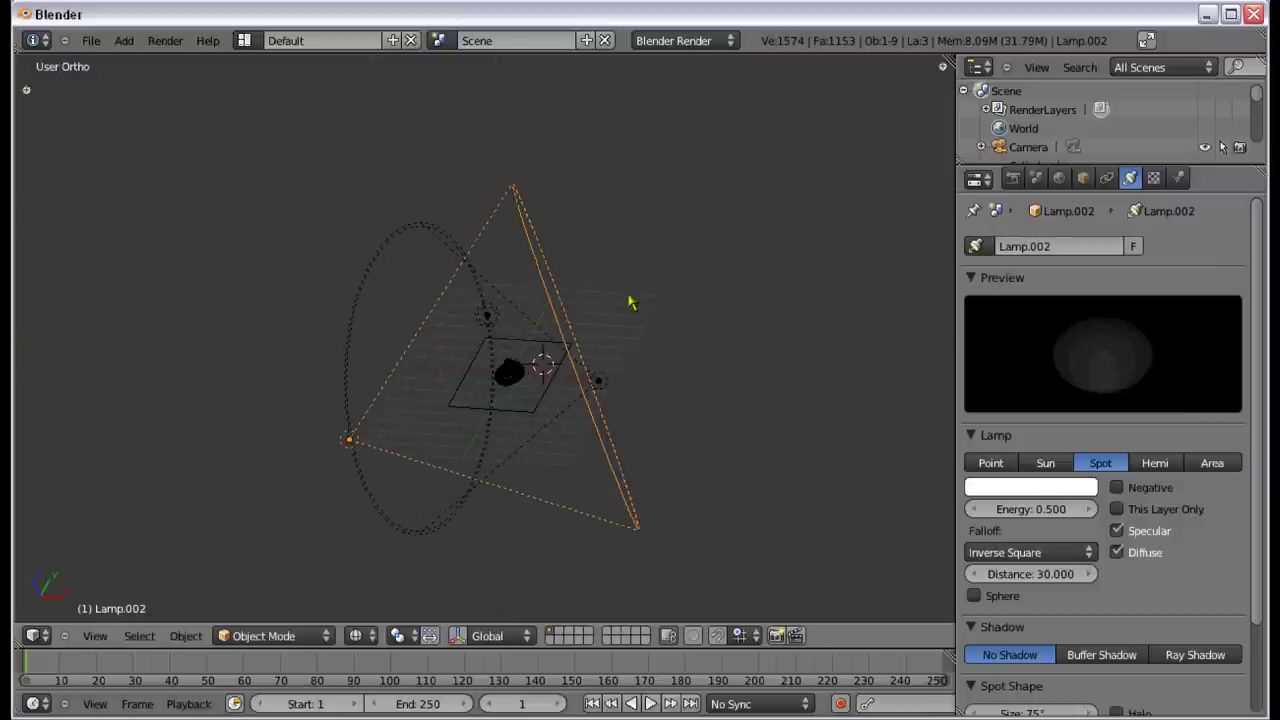
mouse_move(655, 304)
middle_down()
mouse_move(618, 360)
mouse_move(694, 403)
mouse_move(670, 287)
middle_up()
Step: Add a new material to the ground plane beneath the compass
key(KP_0)
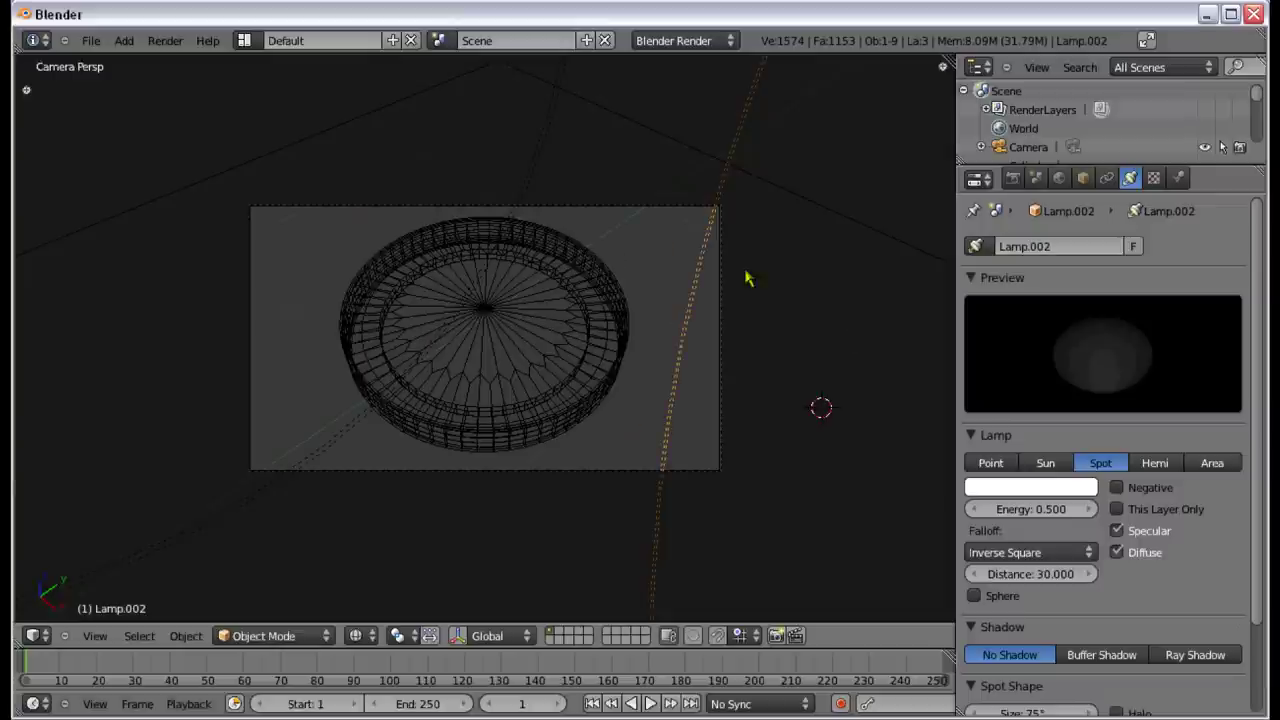
key(z)
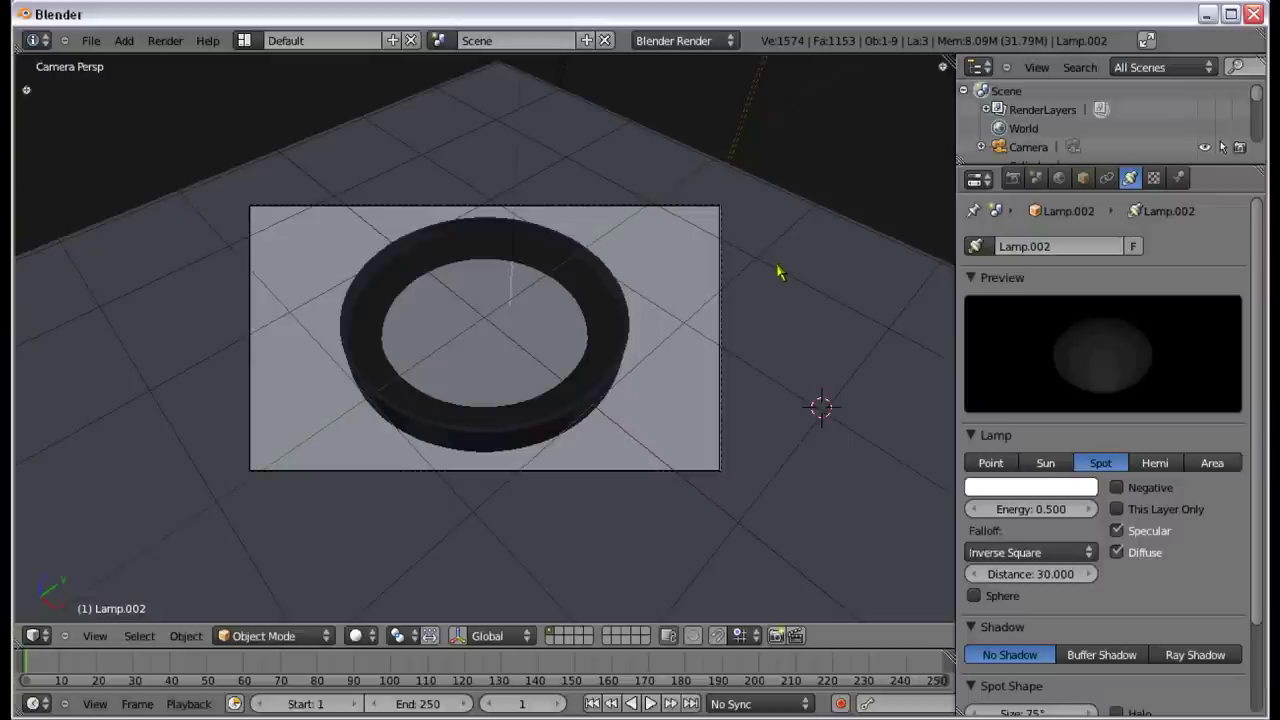
key(KP_7)
key(z)
scroll(566, 291, up, 10)
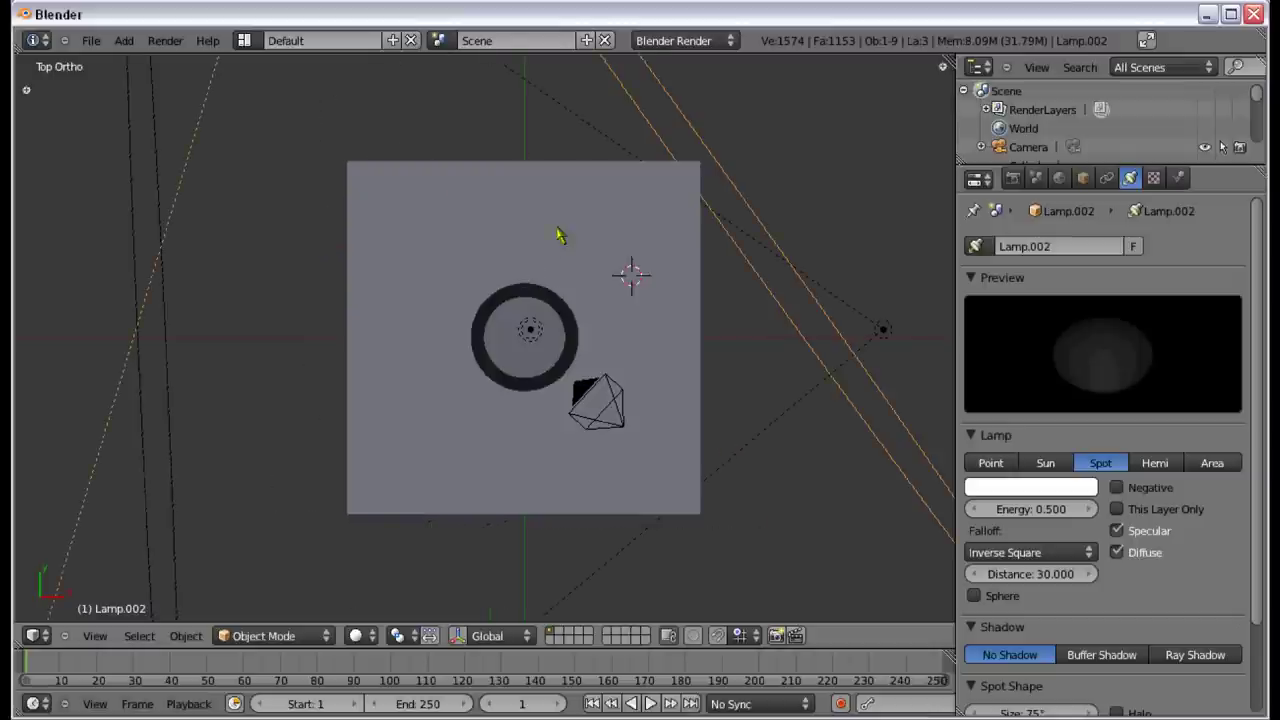
right_click(563, 237)
click(1178, 178)
click(1043, 313)
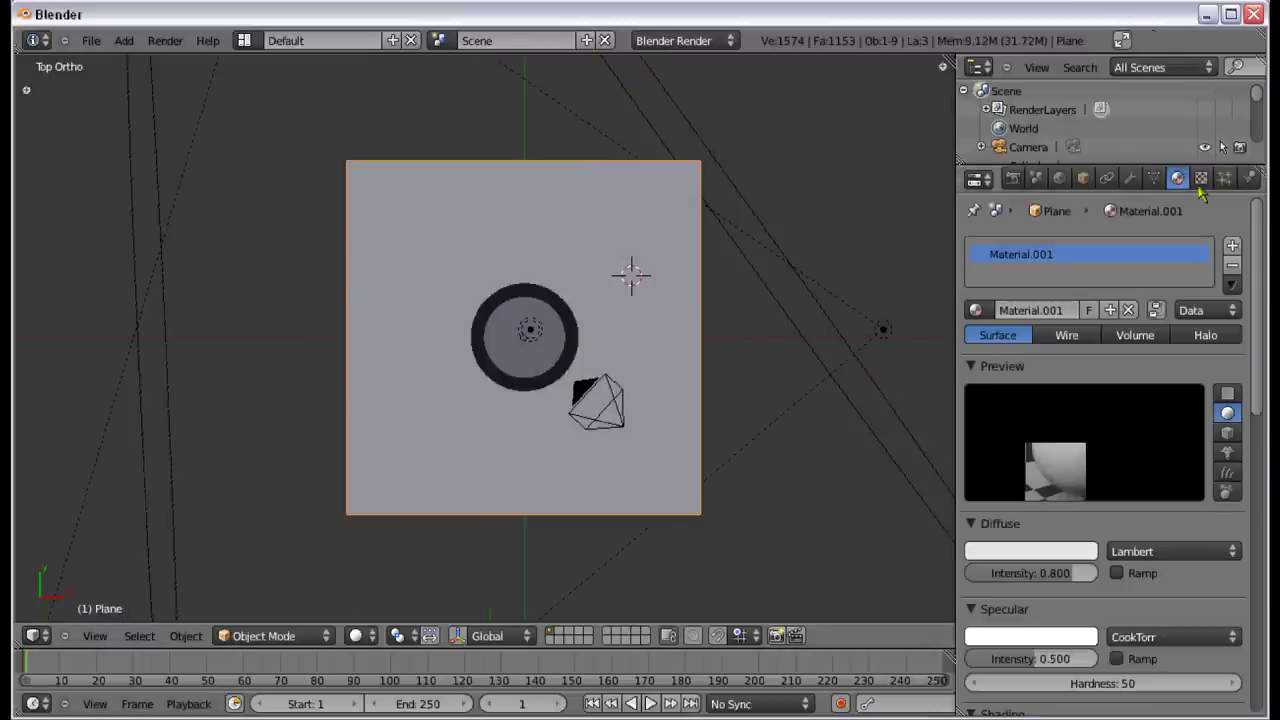
Step: Add an Image or Movie texture to the ground plane's material and load TilesPlain0056_1_L.jpg from the CG Textures folder
click(1200, 180)
click(1103, 365)
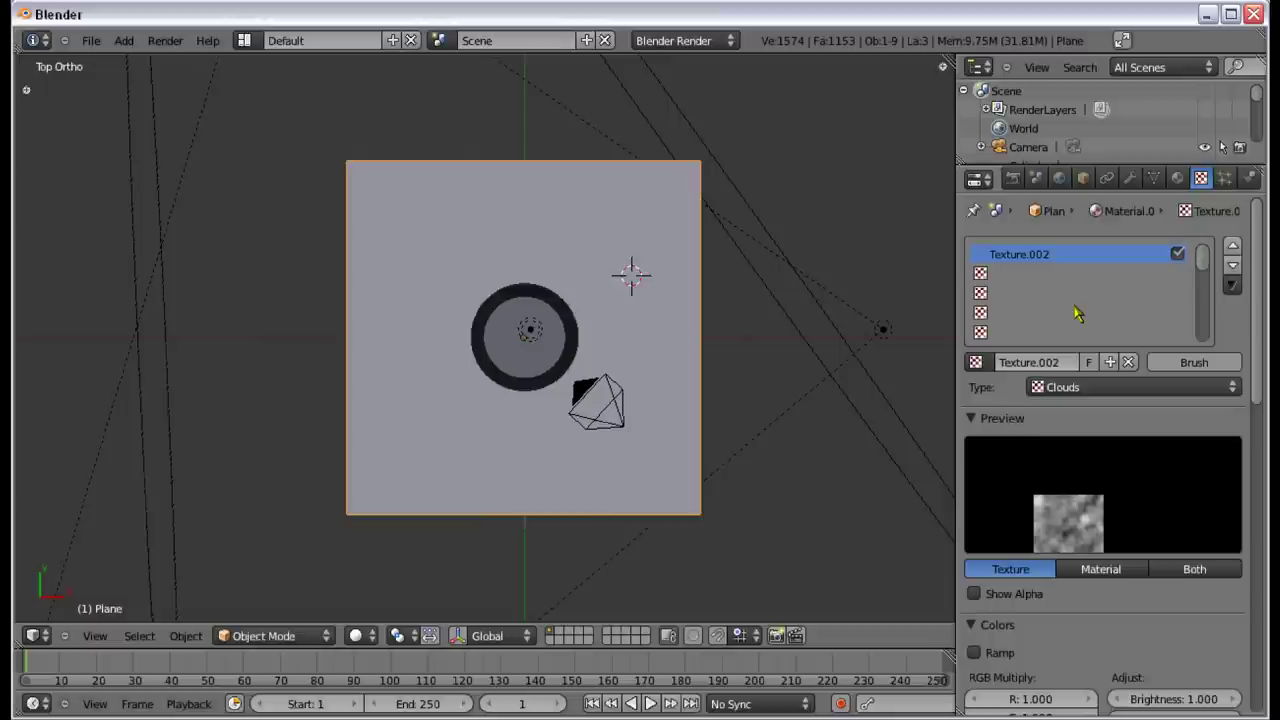
click(1080, 387)
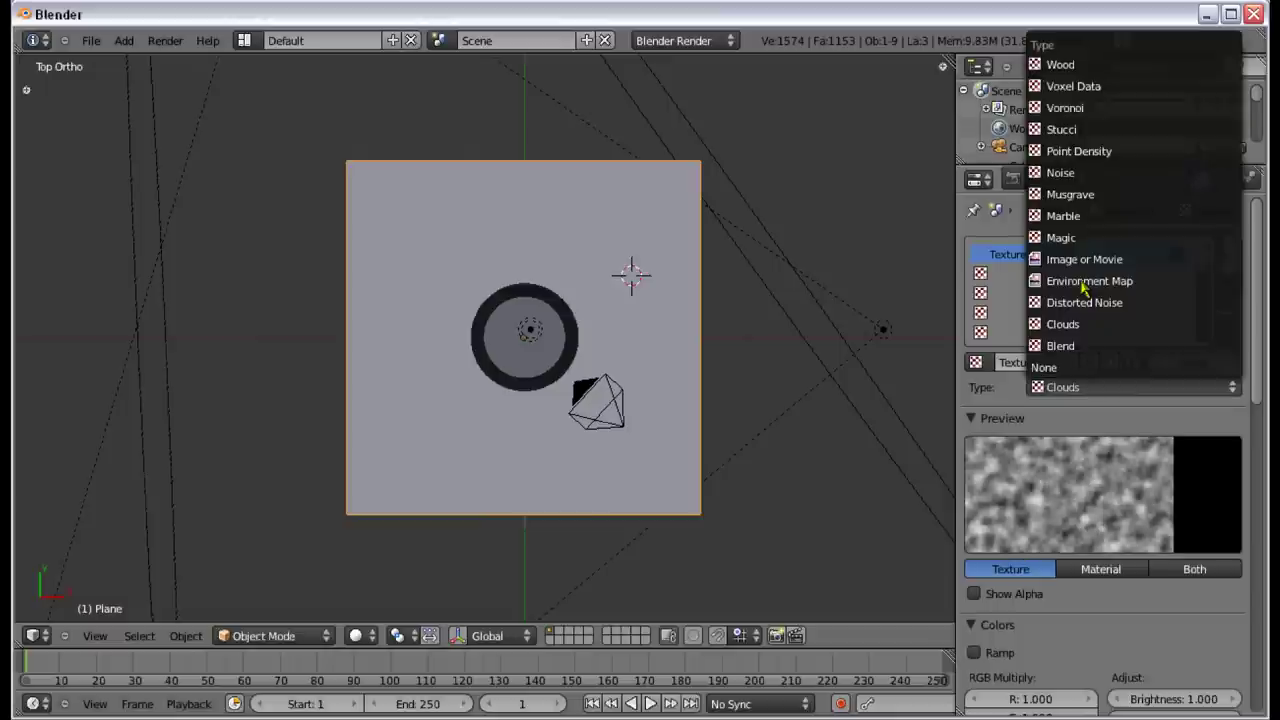
click(1084, 259)
scroll(1240, 515, down, 5)
click(1187, 432)
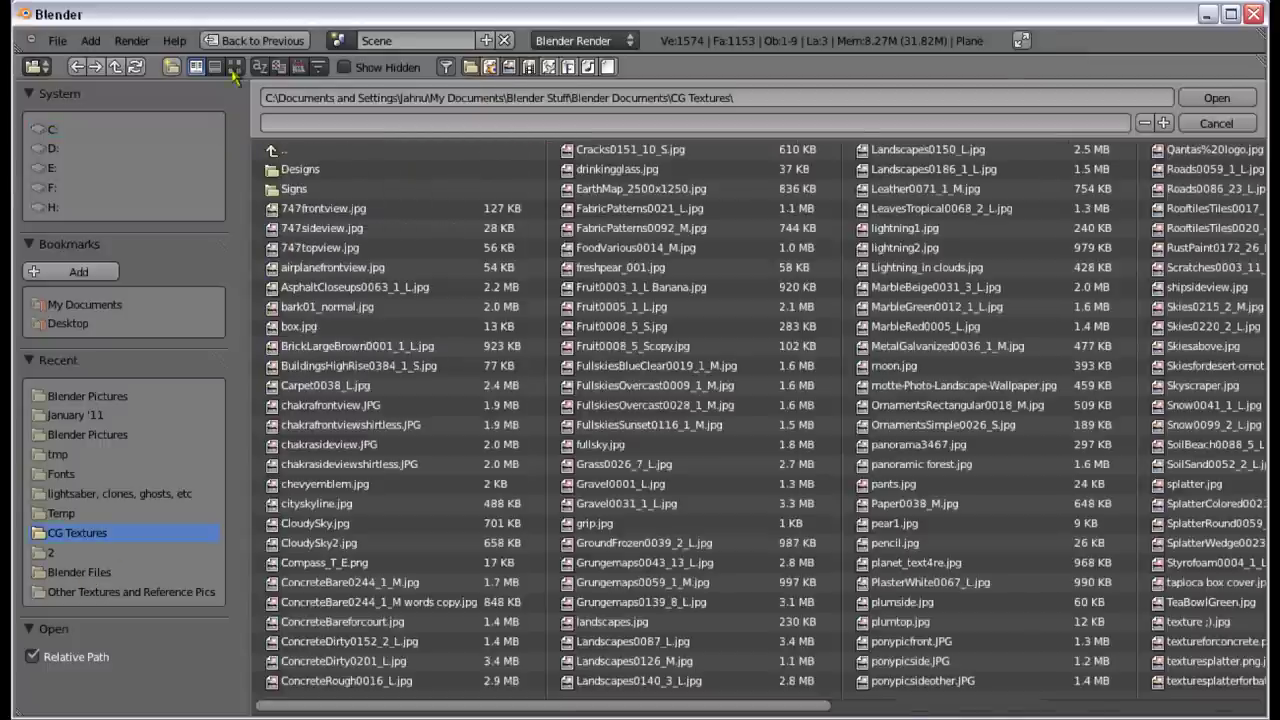
click(233, 68)
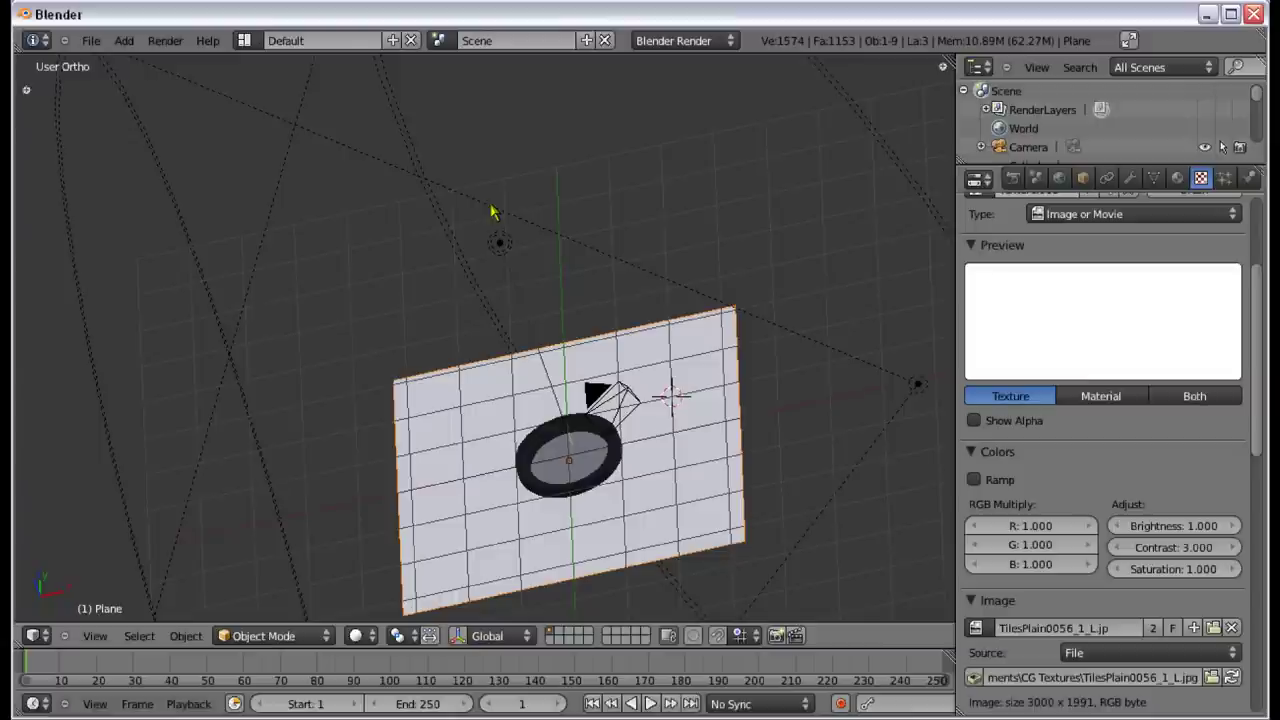
Step: Render the camera view at 100% resolution and inspect the scratched compass face in the result
key(KP_0)
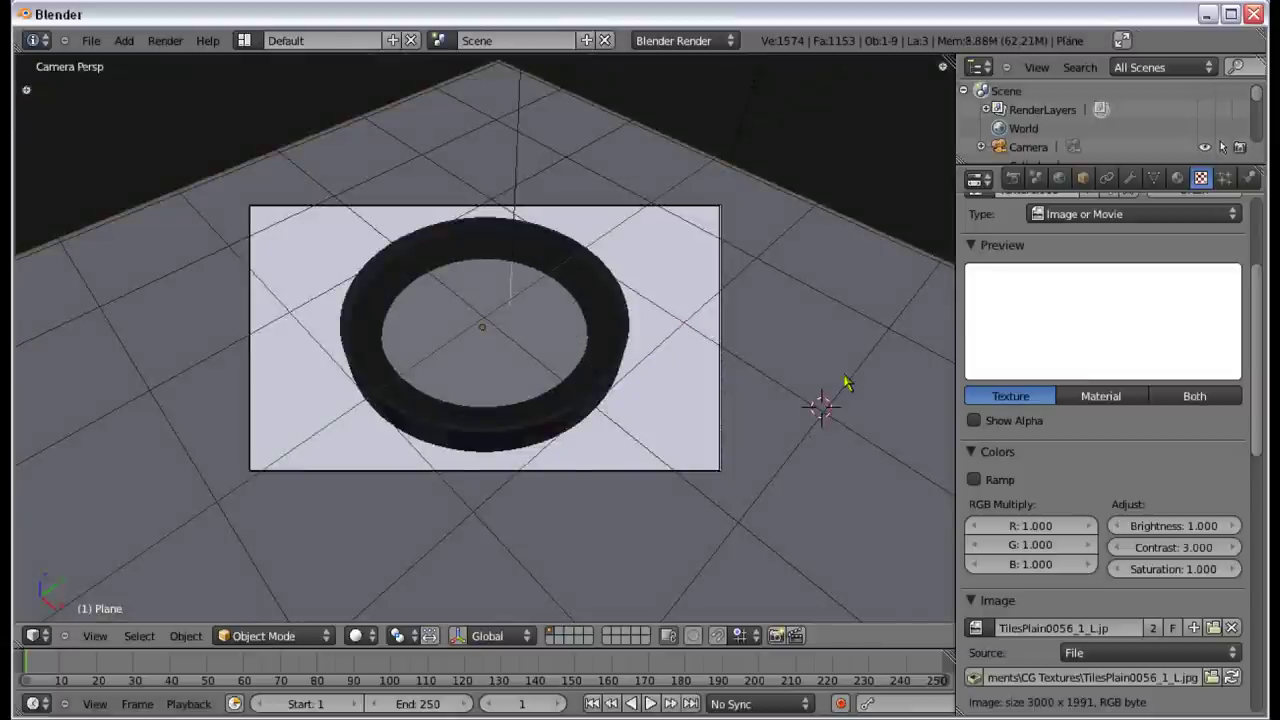
click(1014, 178)
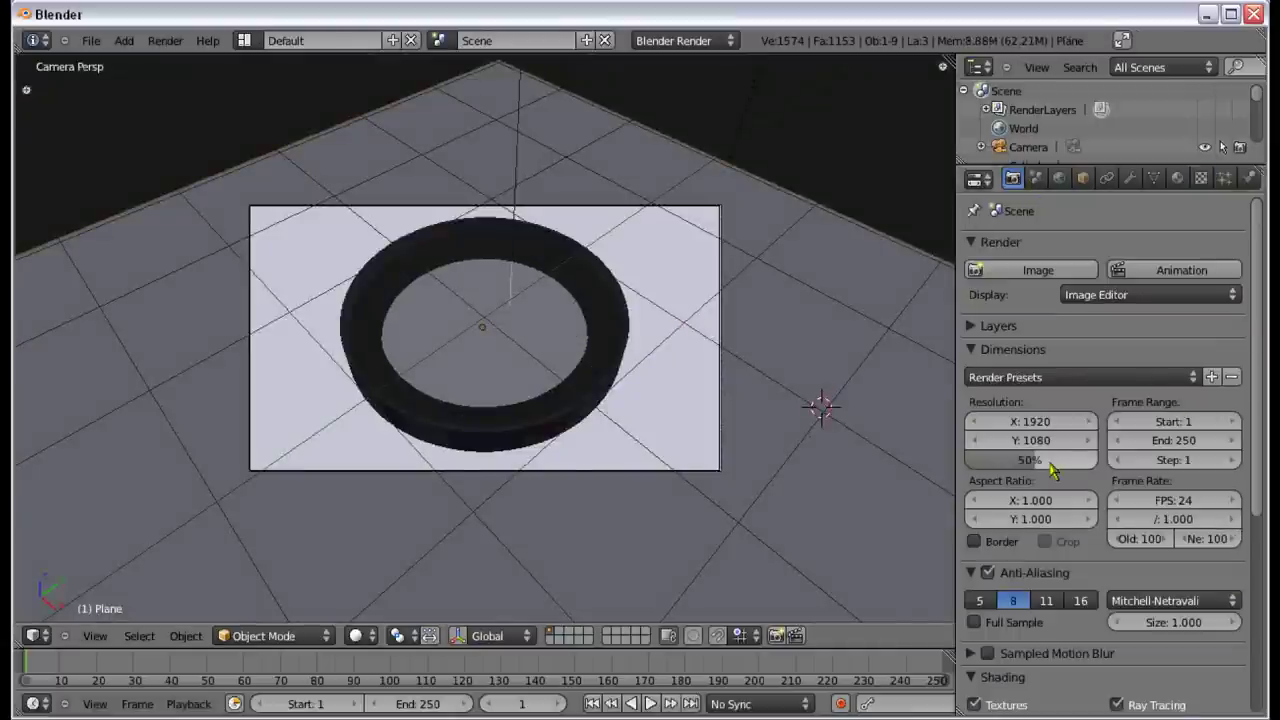
drag(1030, 459, 1090, 459)
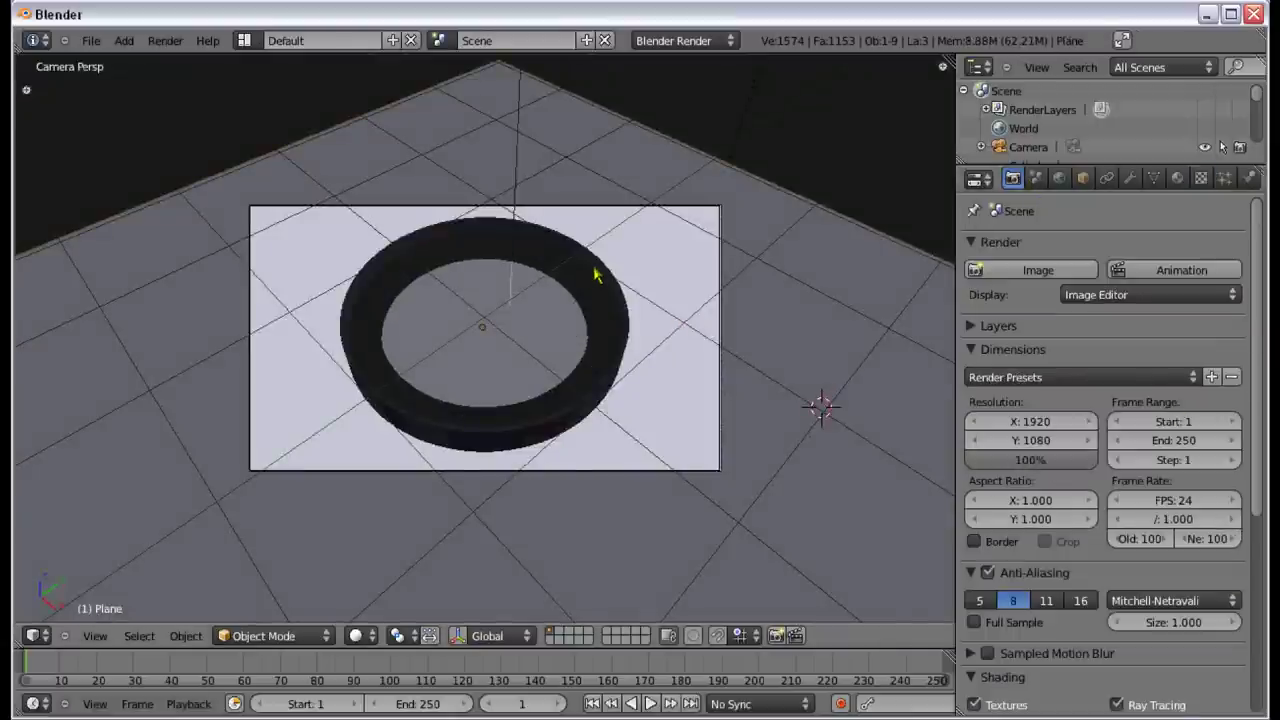
key(F12)
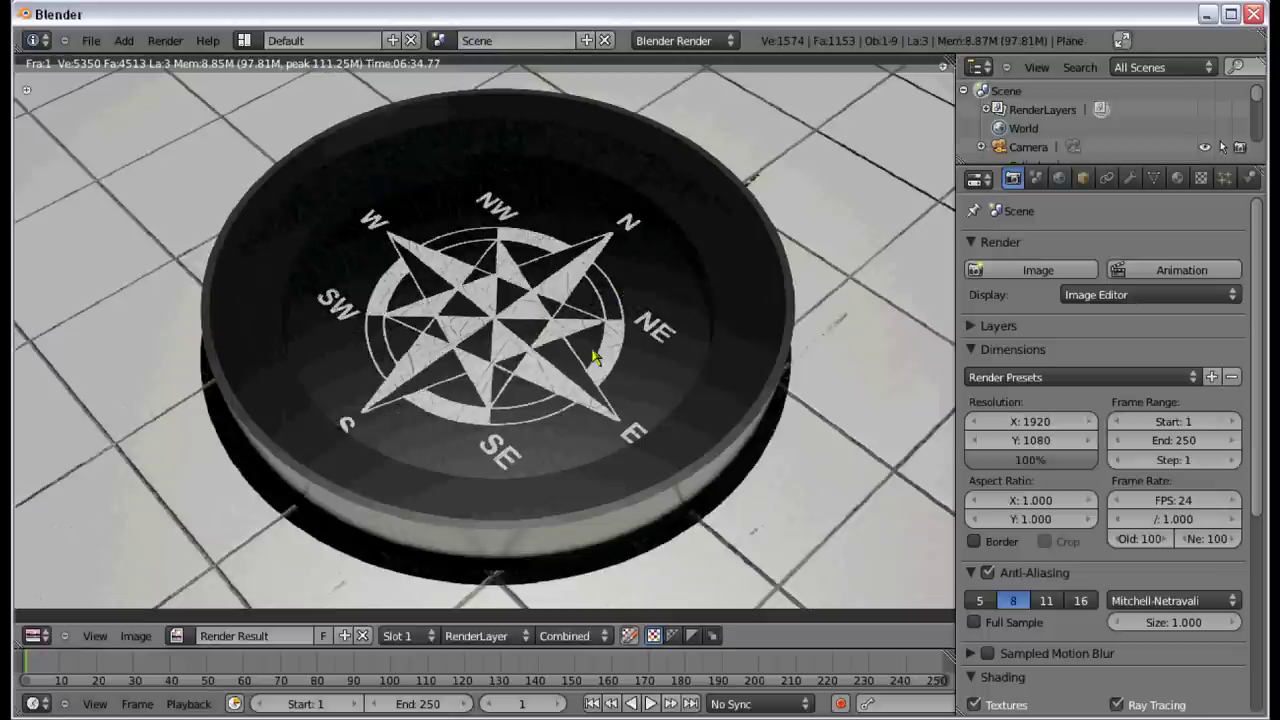
scroll(593, 352, up, 3)
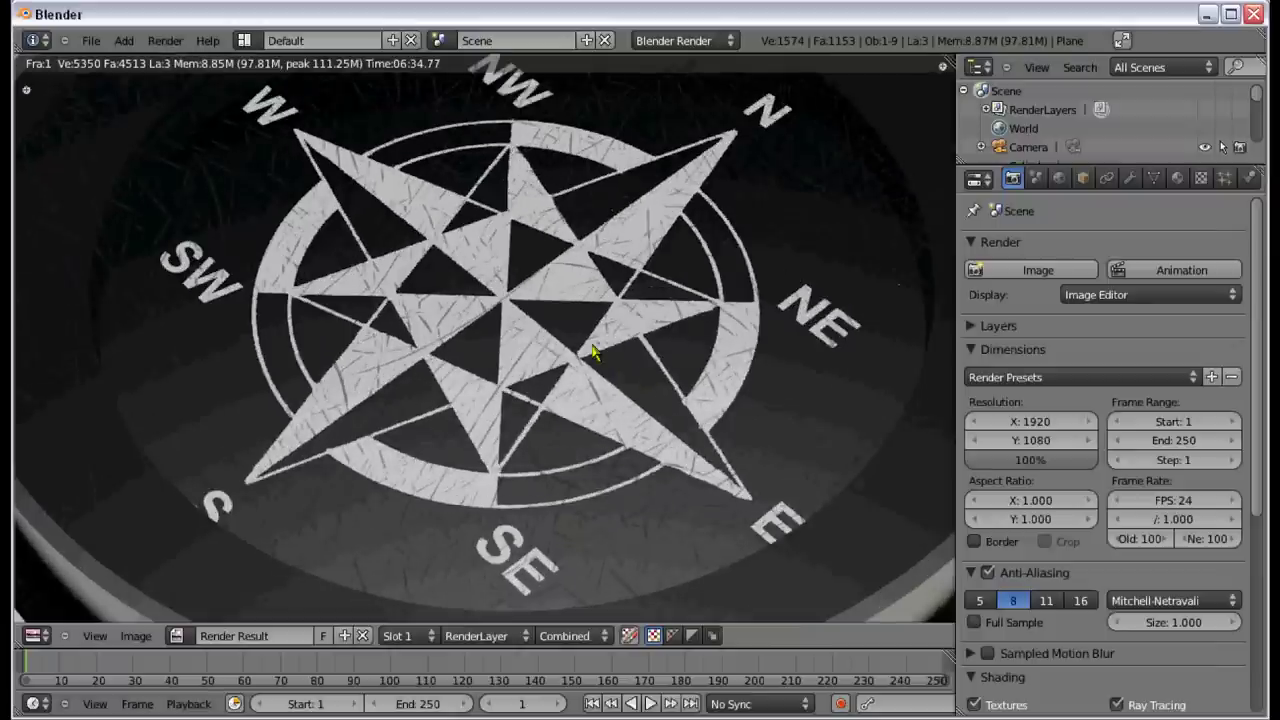
middle_drag(614, 363, 792, 554)
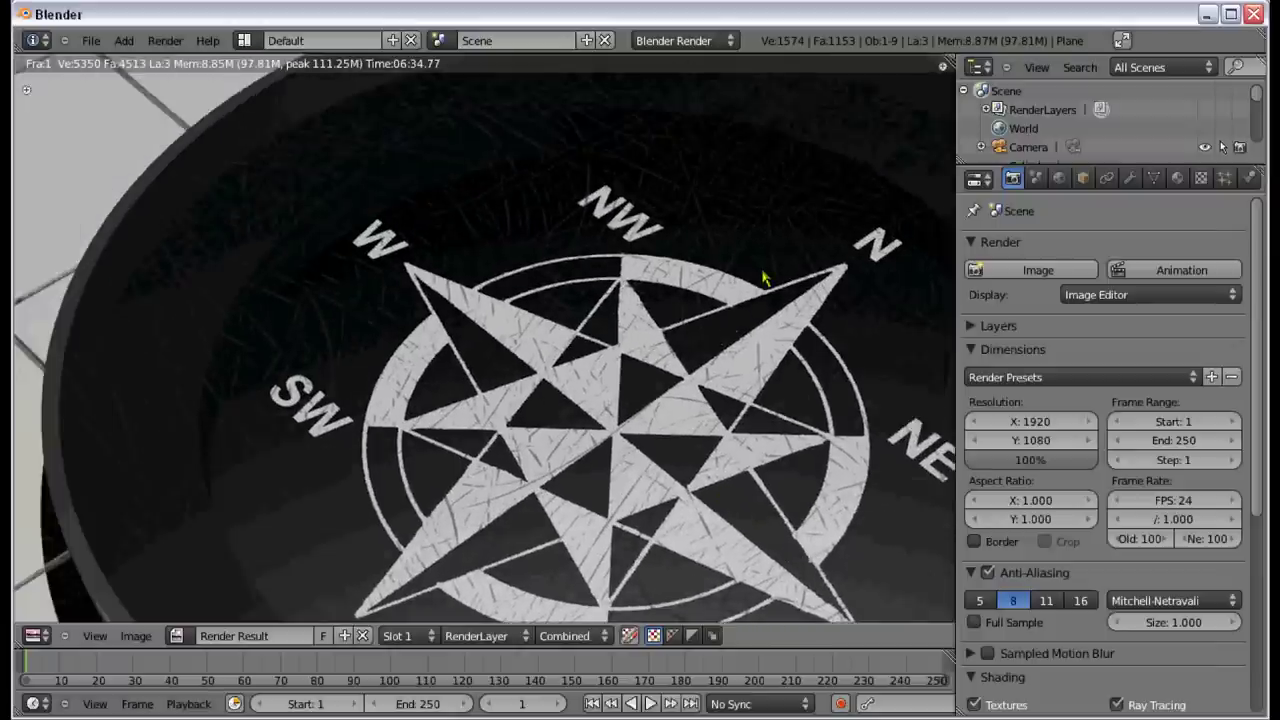
middle_drag(763, 278, 507, 358)
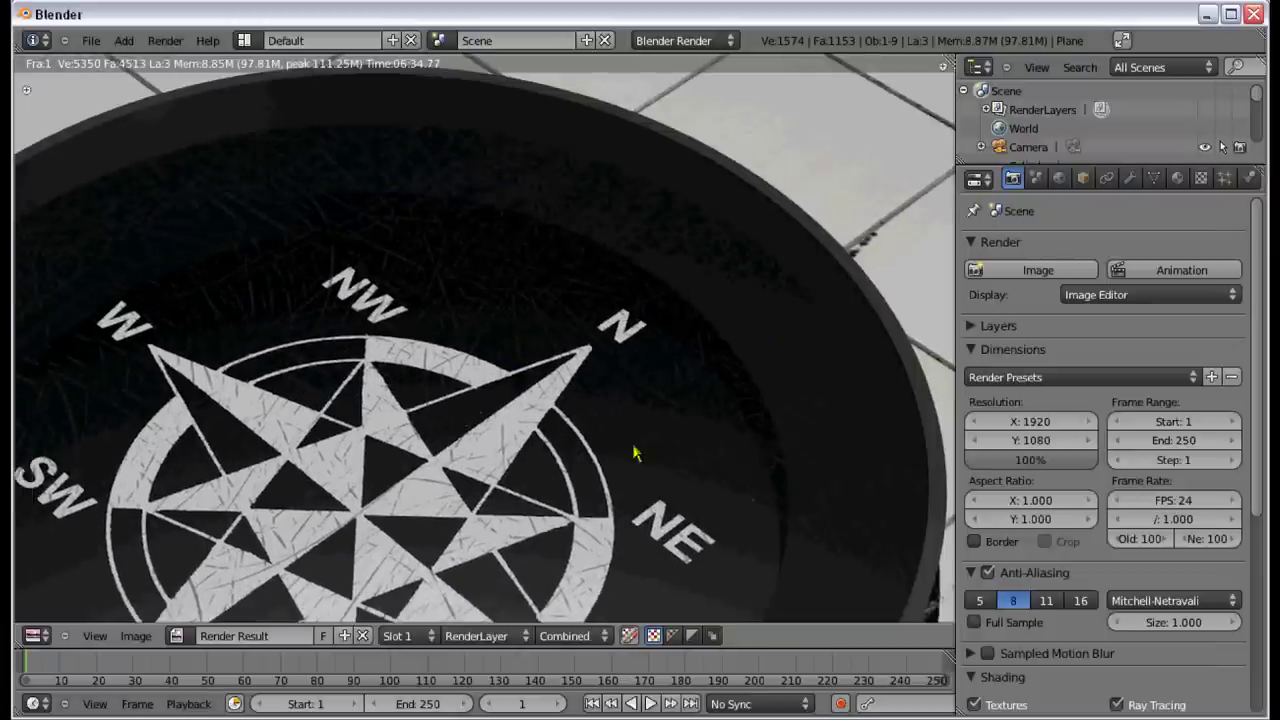
middle_drag(633, 453, 560, 325)
scroll(571, 260, down, 3)
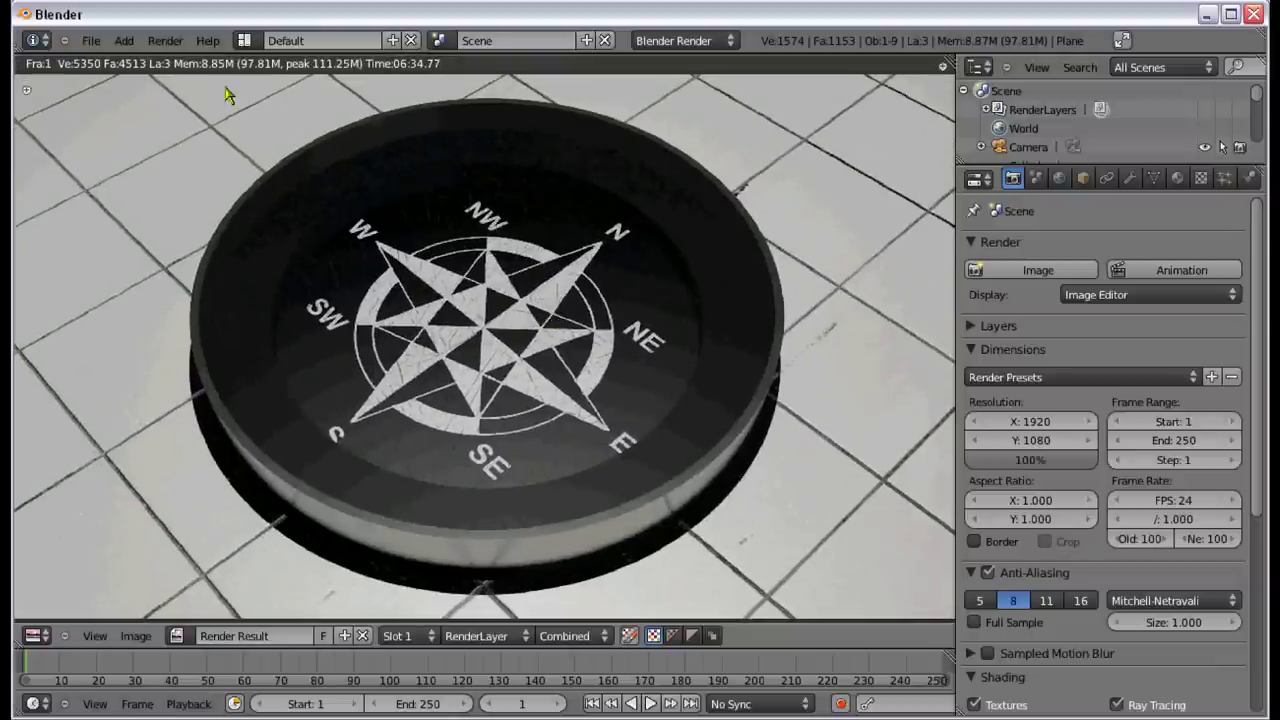
Step: Save the rendered image as Compass2.png in the Blender Pictures folder and return to the 3D scene
key(F3)
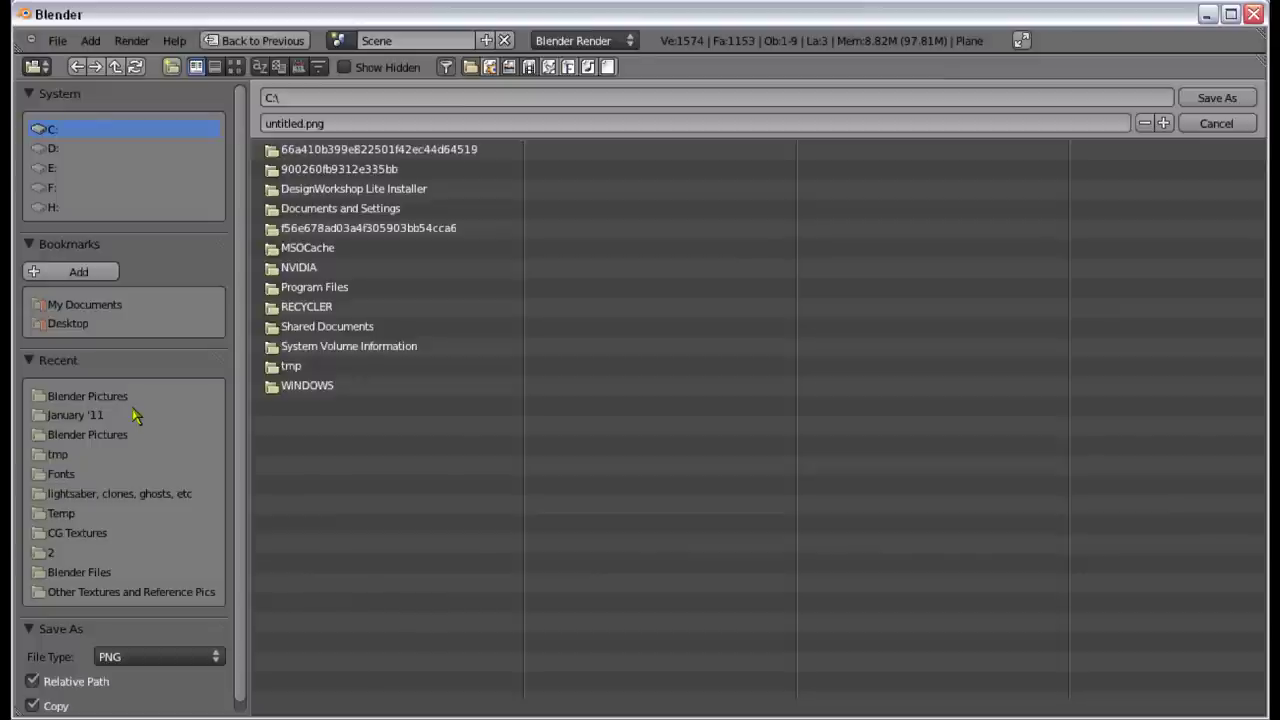
click(105, 434)
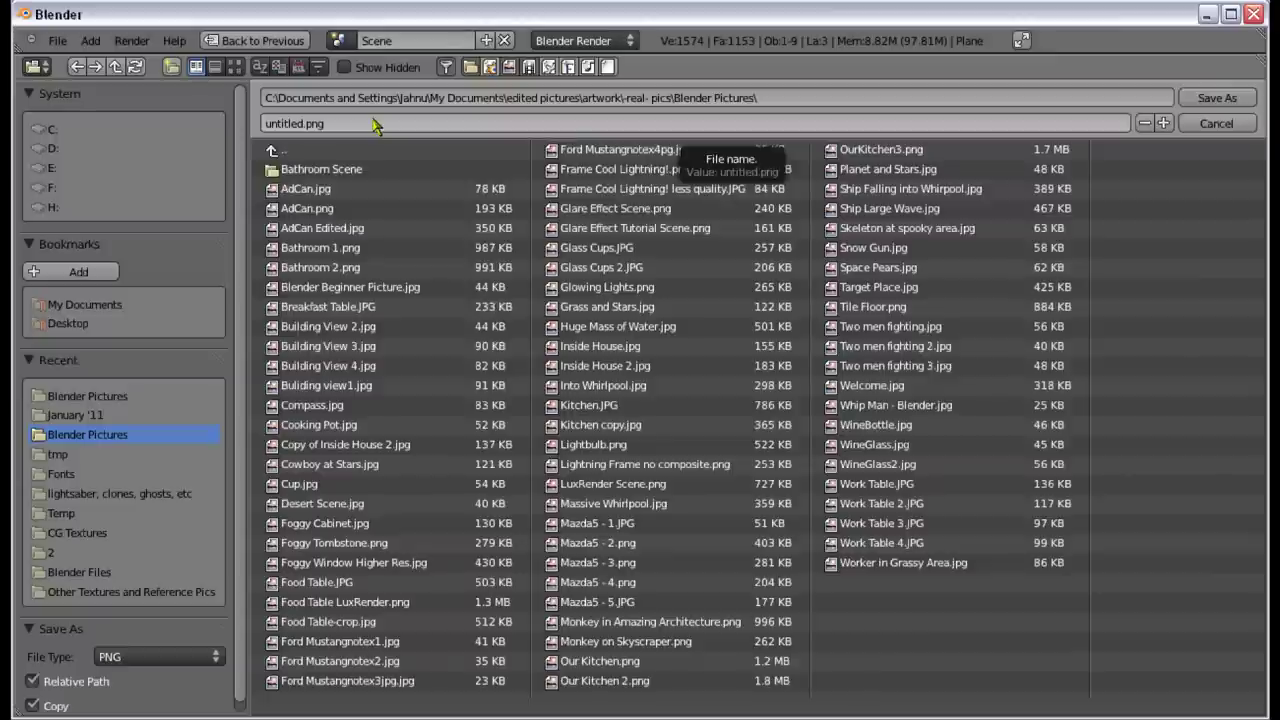
click(372, 123)
text(Co)
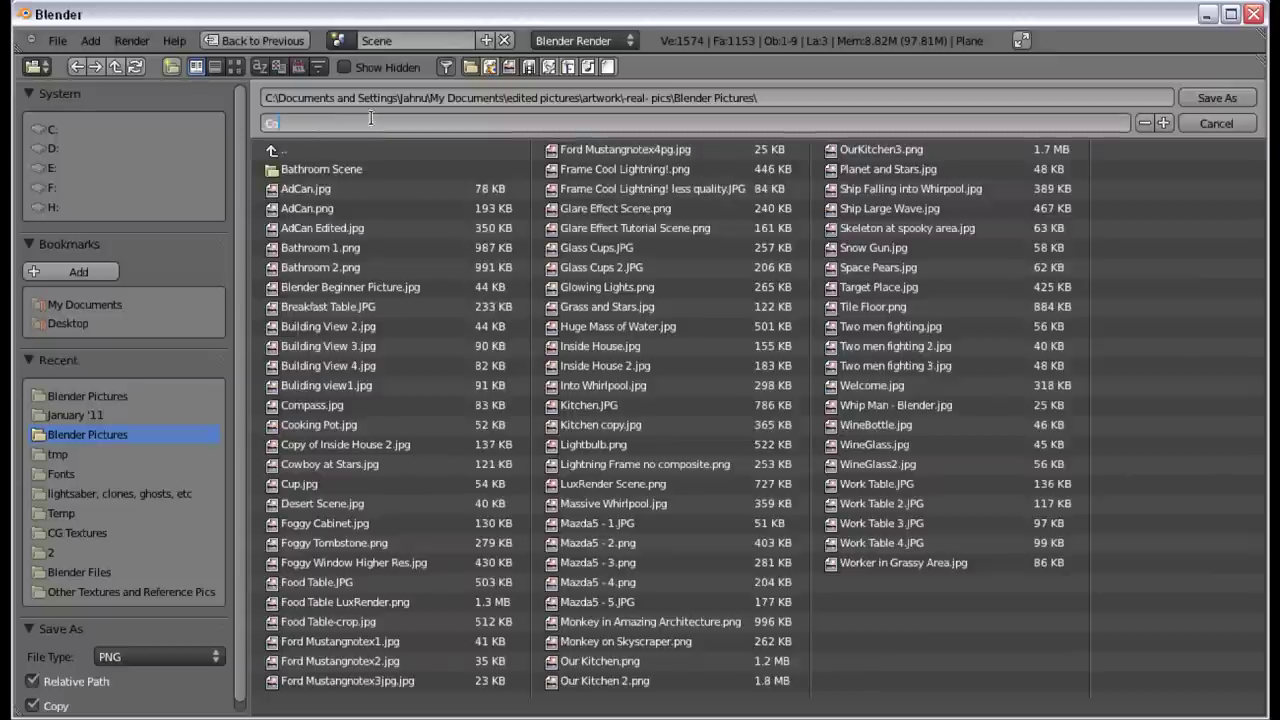
text(mpsss2)
key(Return)
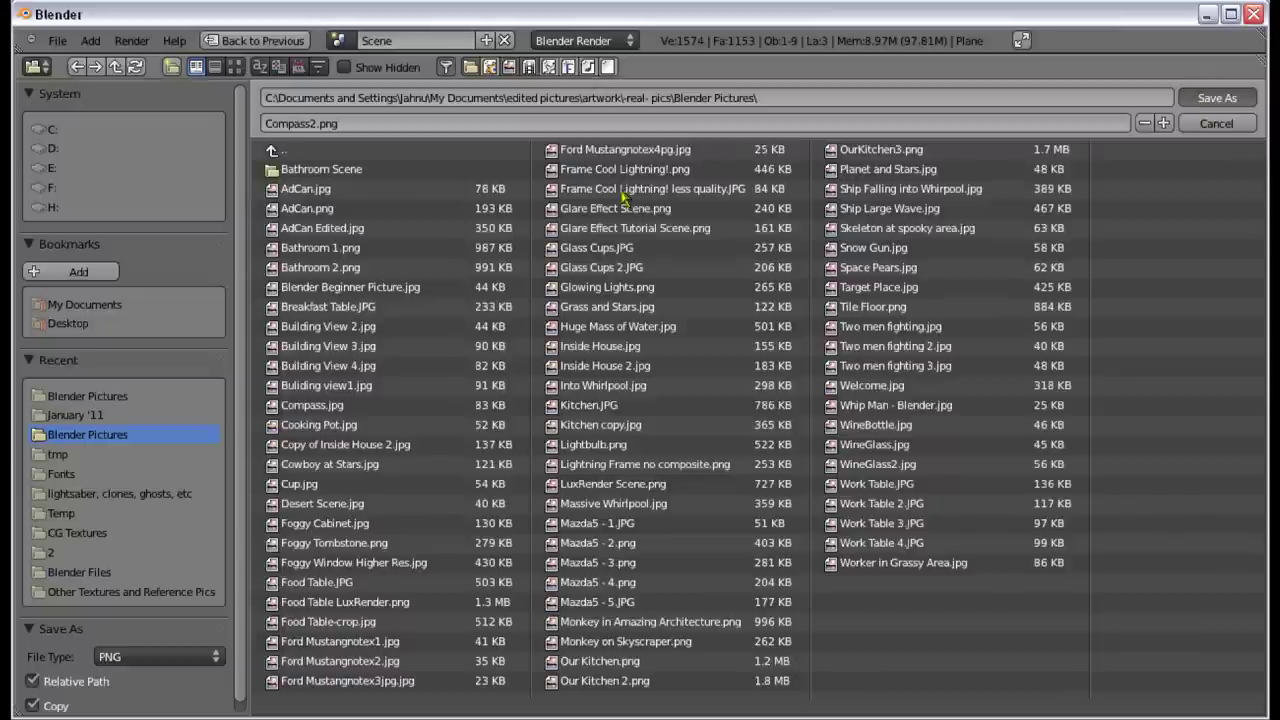
key(Return)
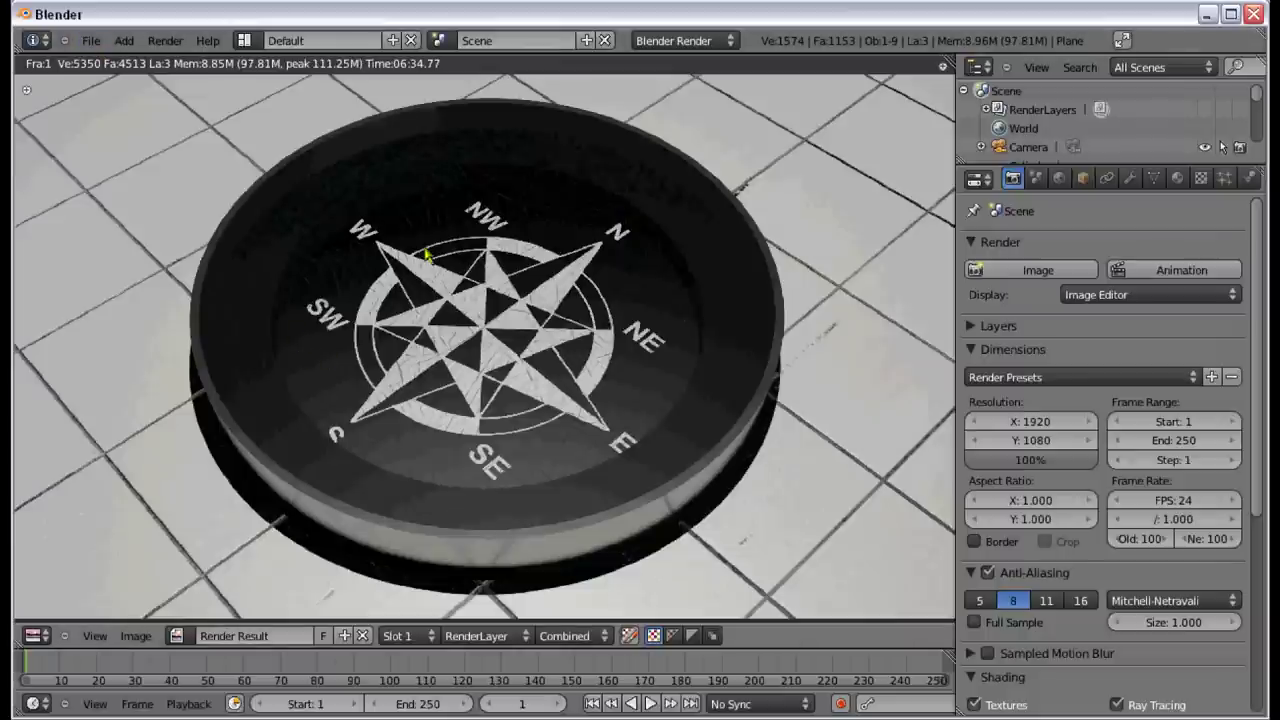
key(Escape)
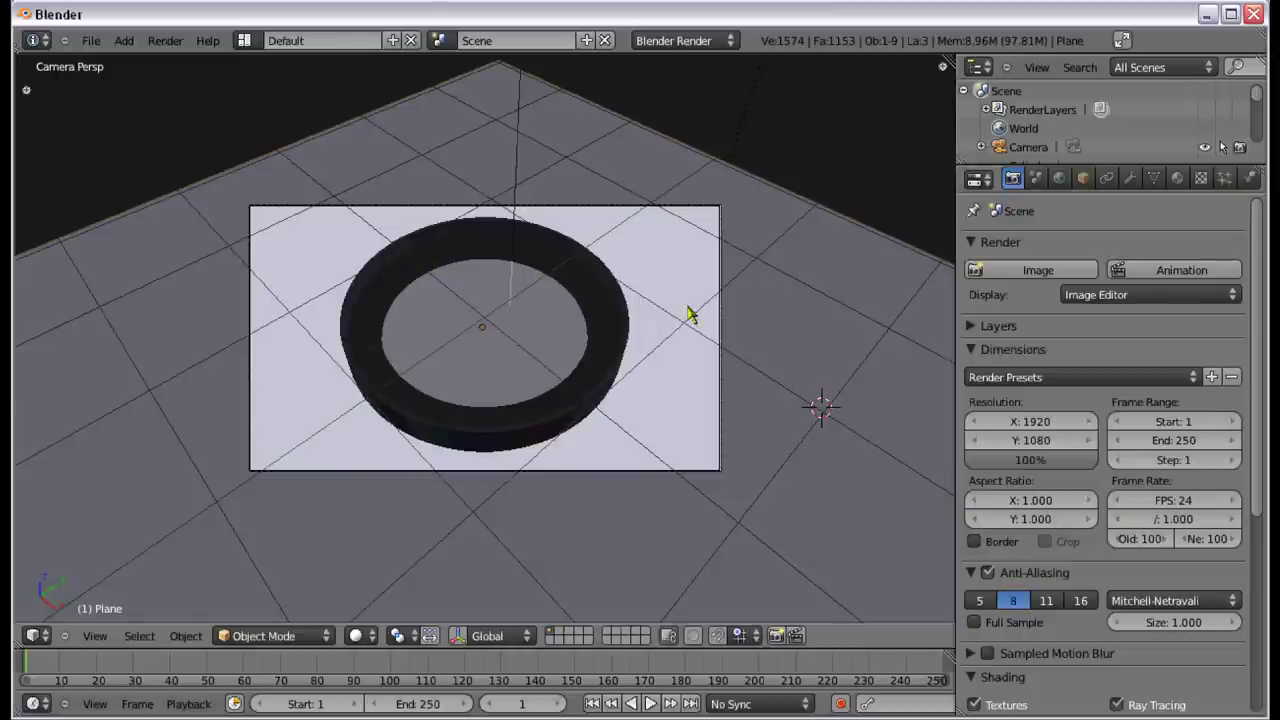
Step: Select the compass face disc and pack its Compass_T_E.png texture image into the blend file
key(z)
right_click(636, 328)
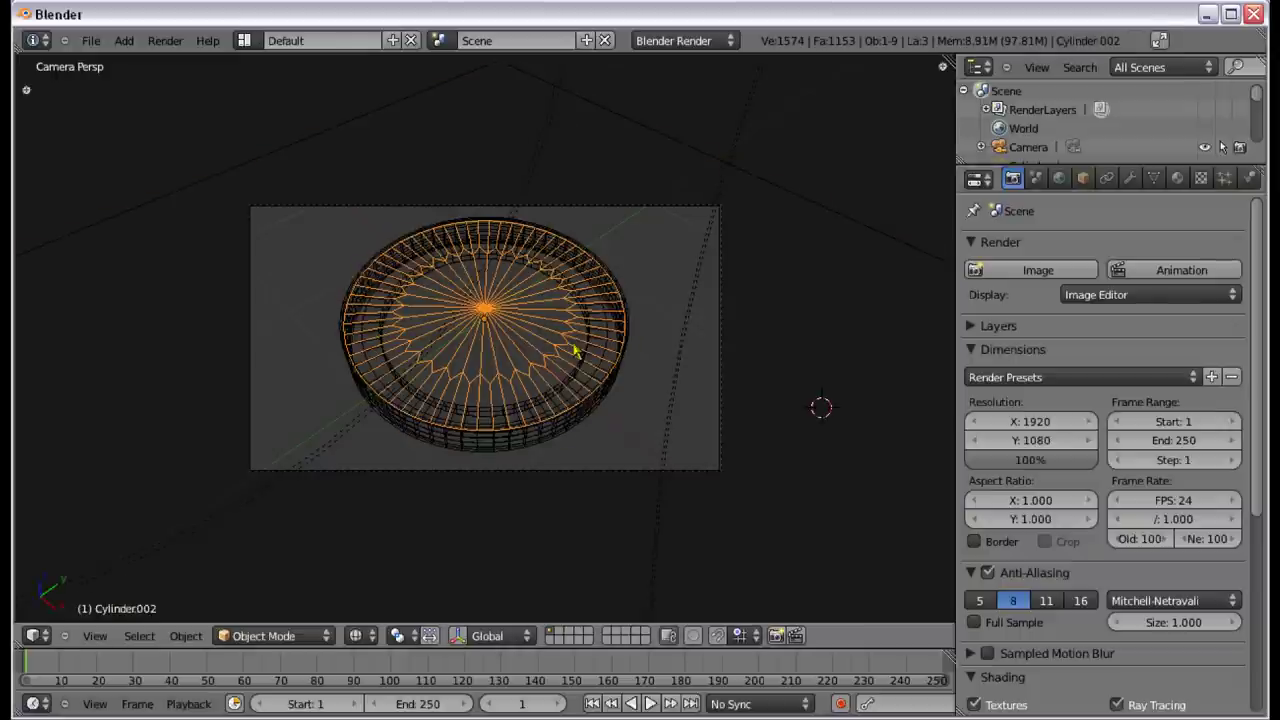
right_click(577, 351)
right_click(580, 355)
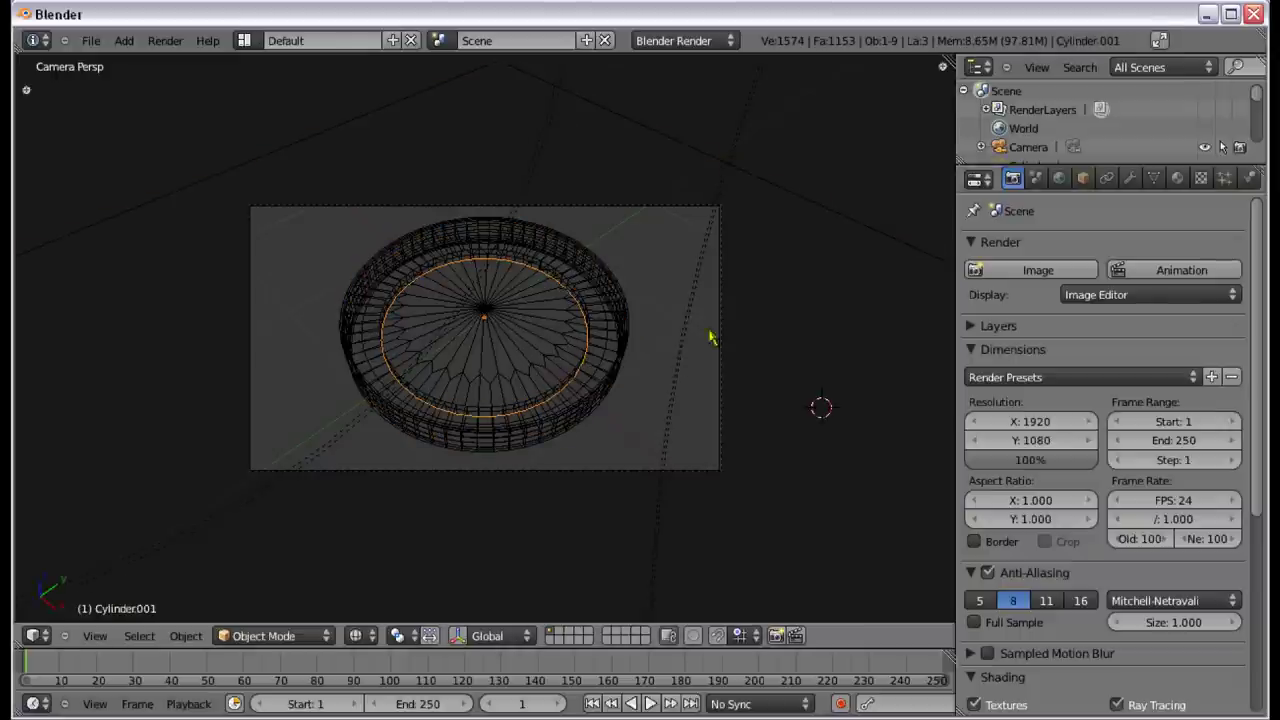
click(1200, 178)
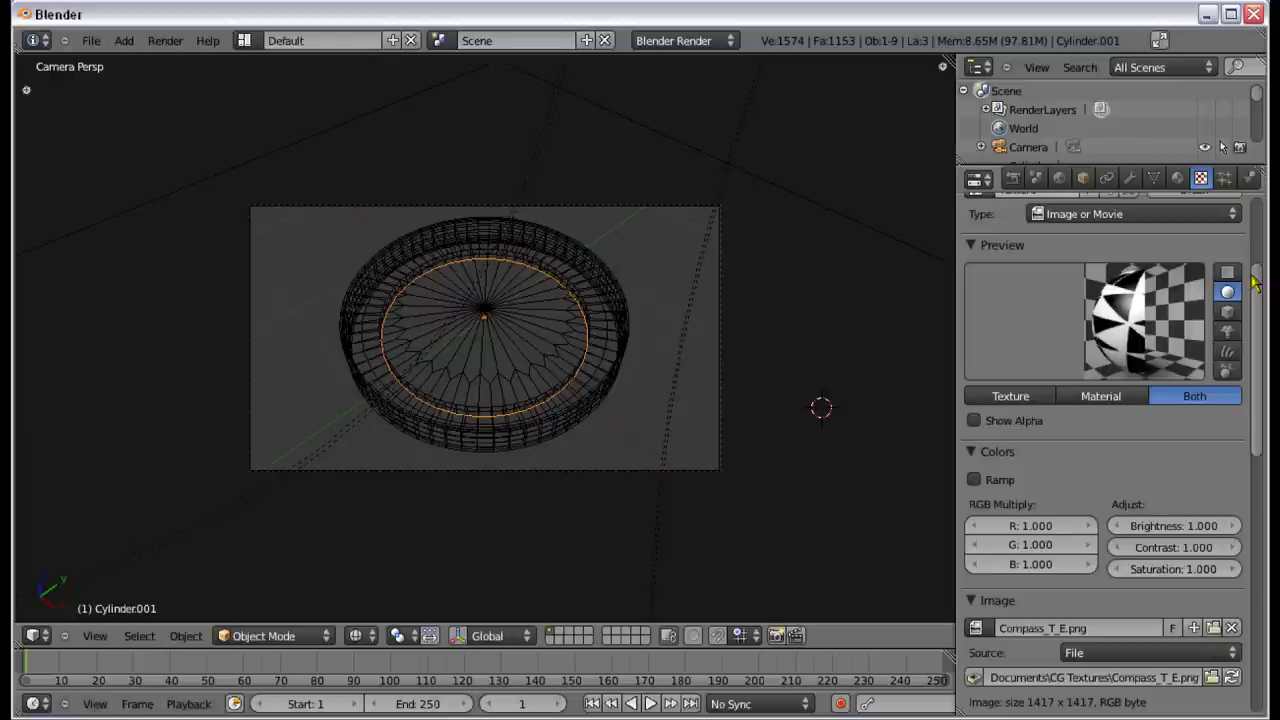
scroll(1255, 283, down, 3)
scroll(1263, 410, down, 5)
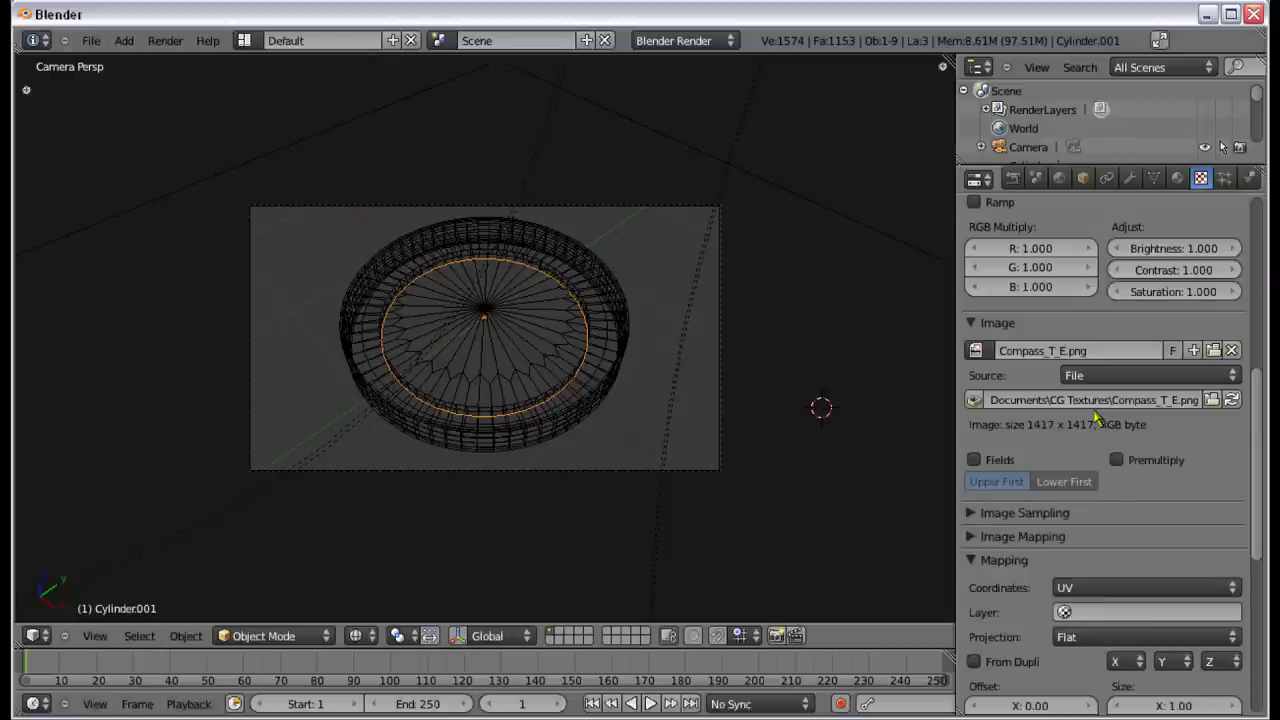
click(975, 400)
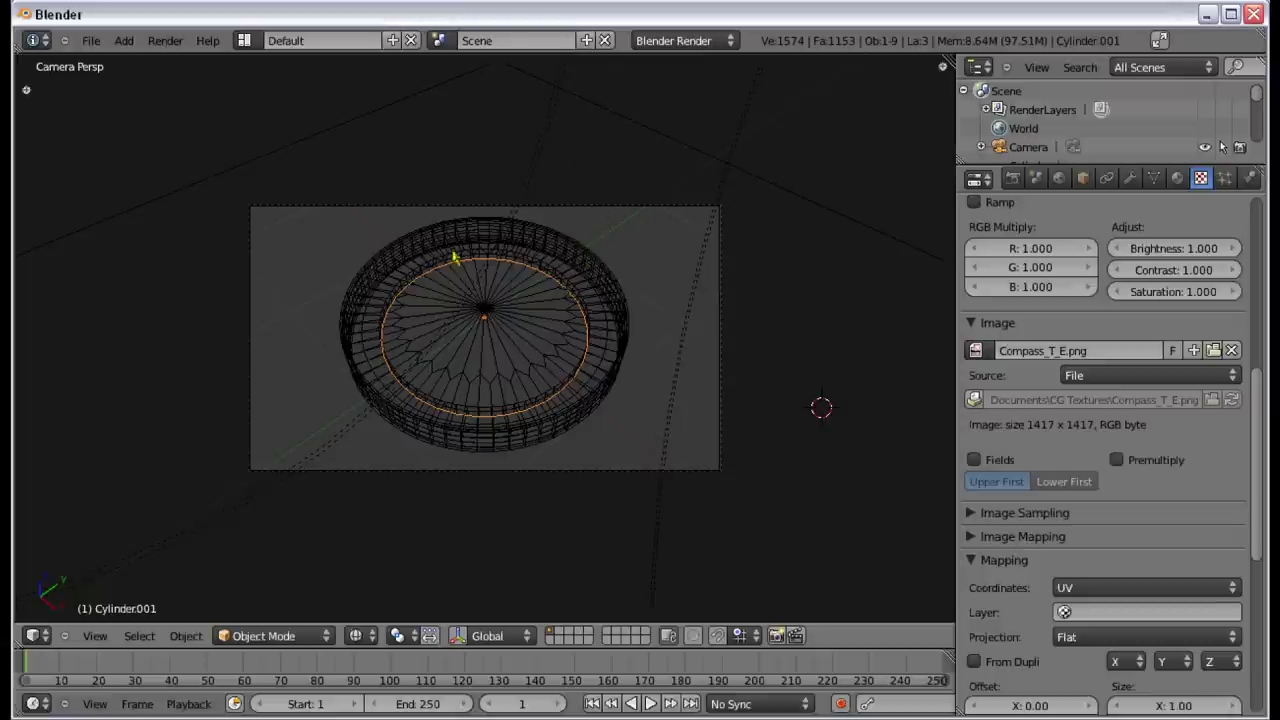
Step: Save the scene as compass2.blend in the January '11 folder
key(shift+s)
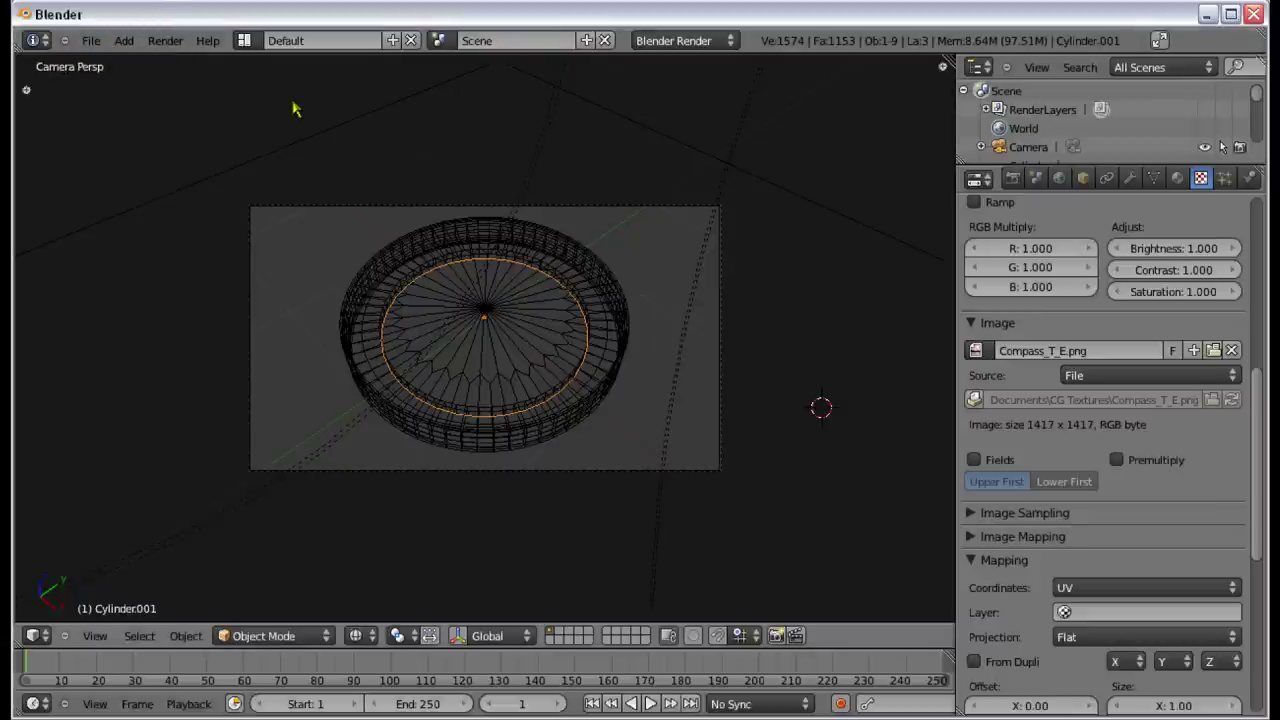
key(ctrl+s)
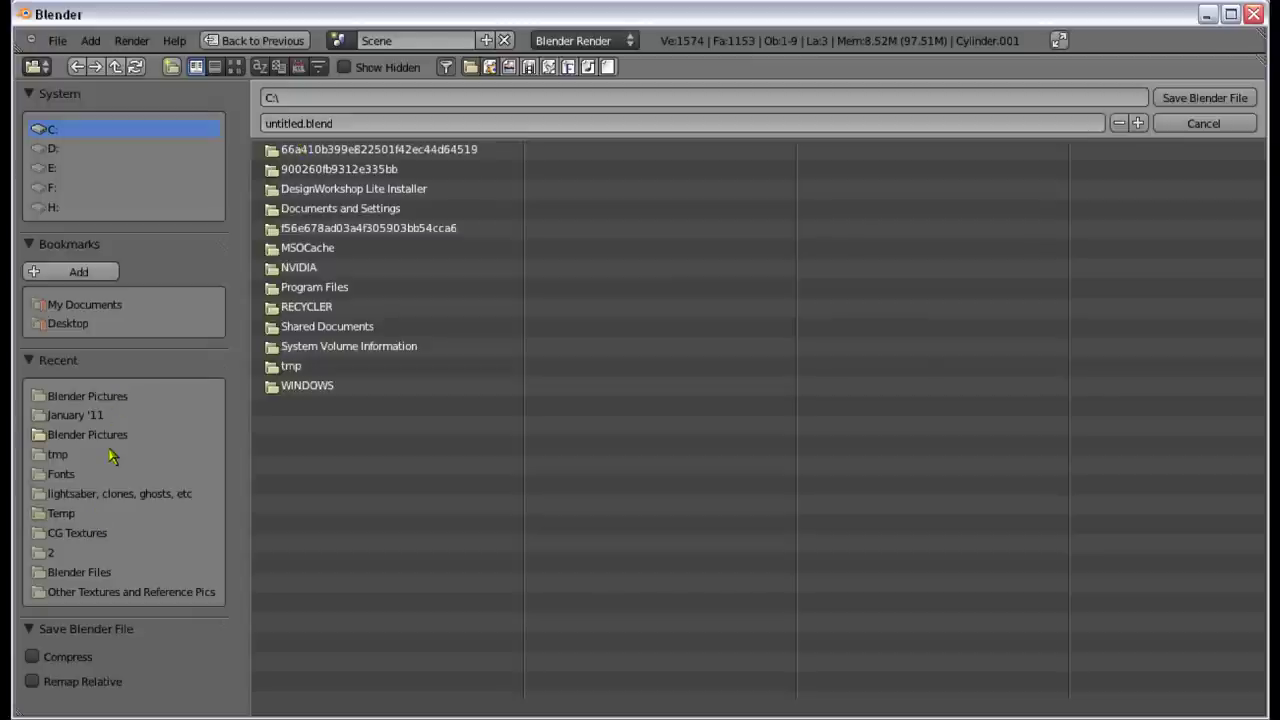
click(75, 415)
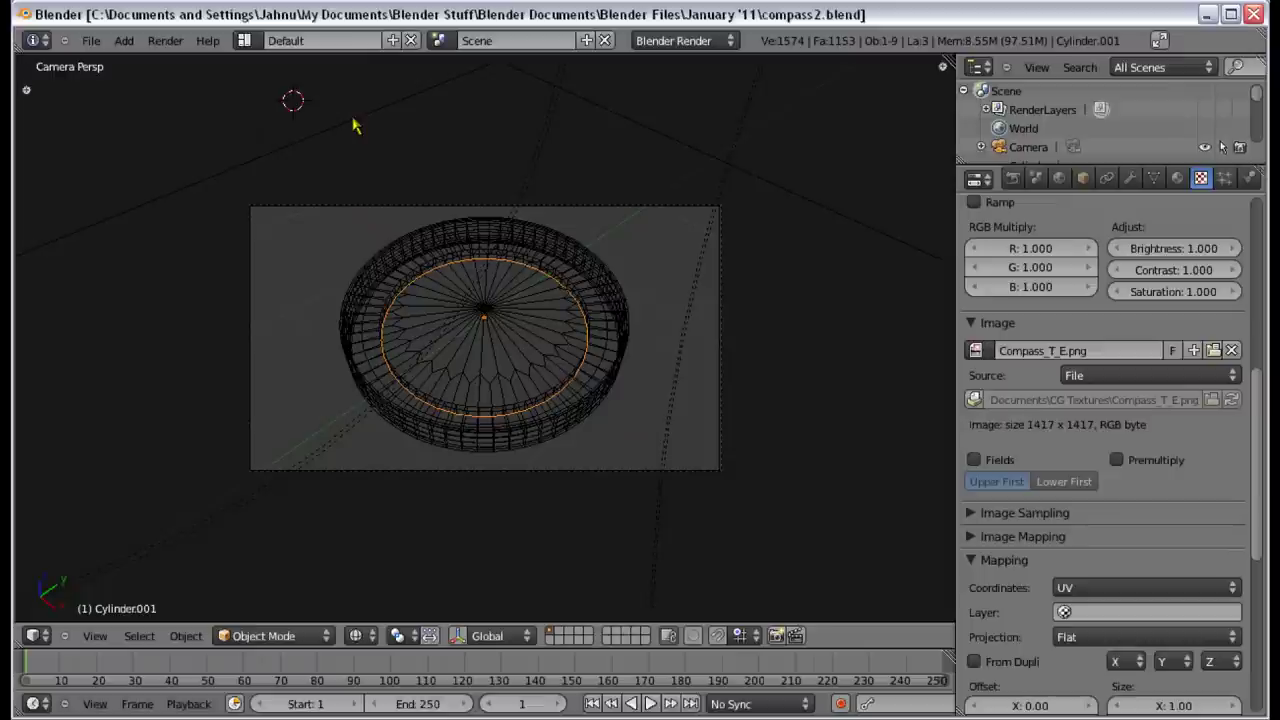
key(KP_7)
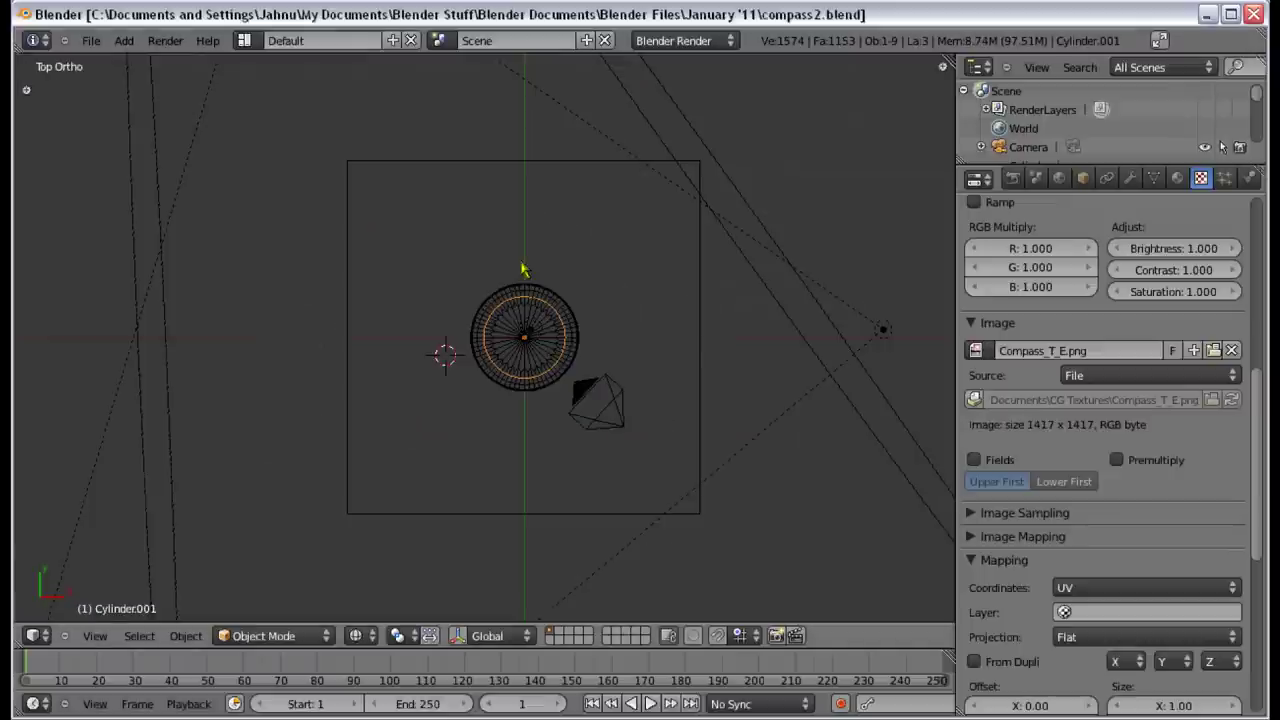
Step: Check the reference compass render, minimize it, and open the recent file compass.blend in Blender
key(alt+Tab)
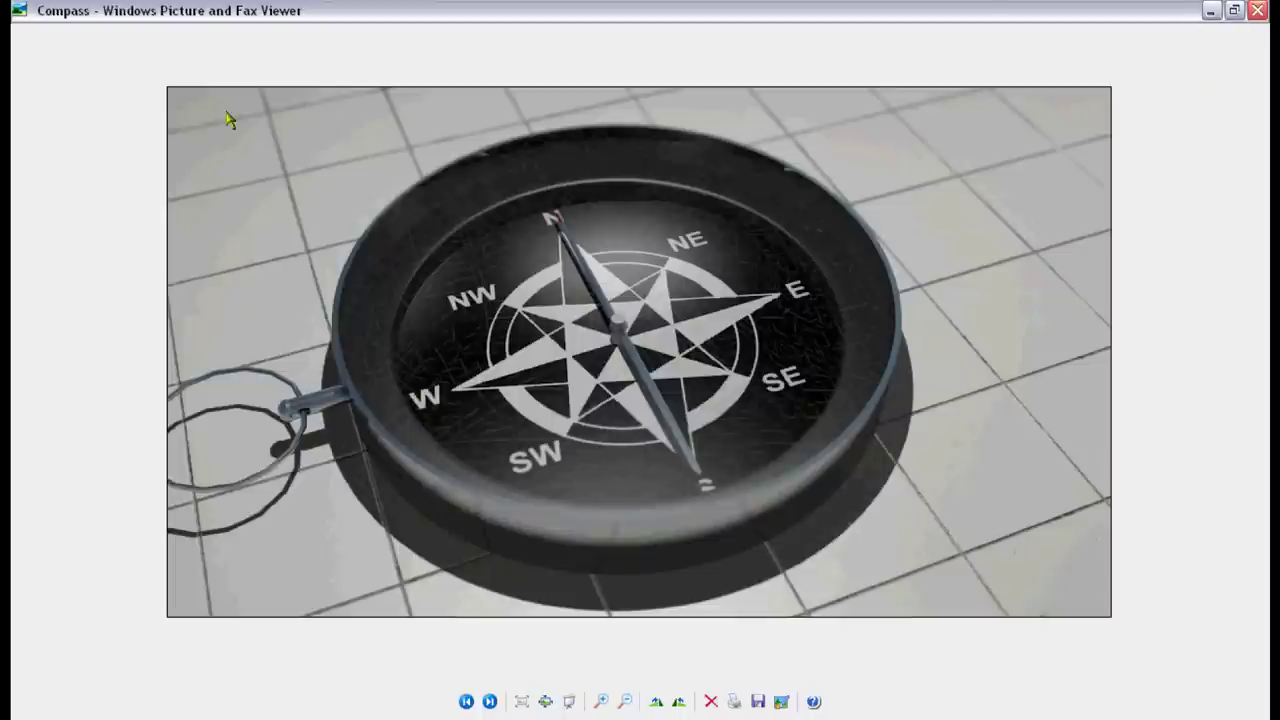
click(1211, 10)
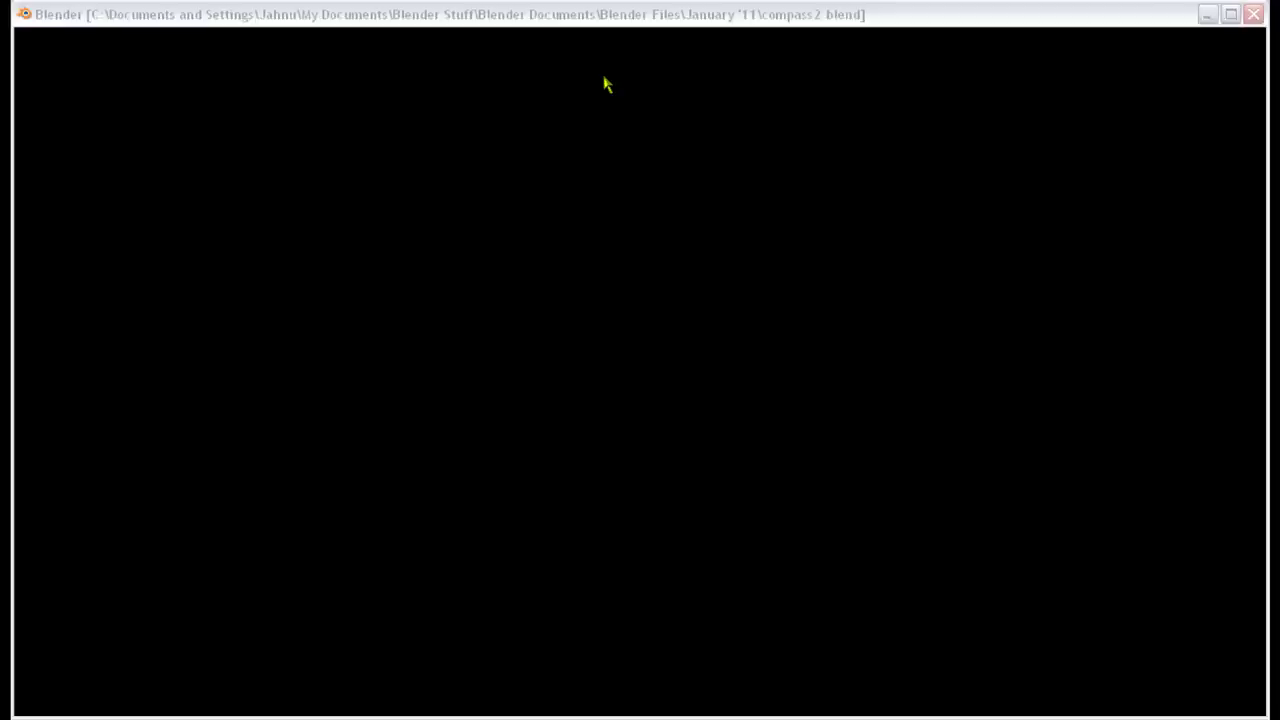
click(90, 40)
mouse_move(125, 100)
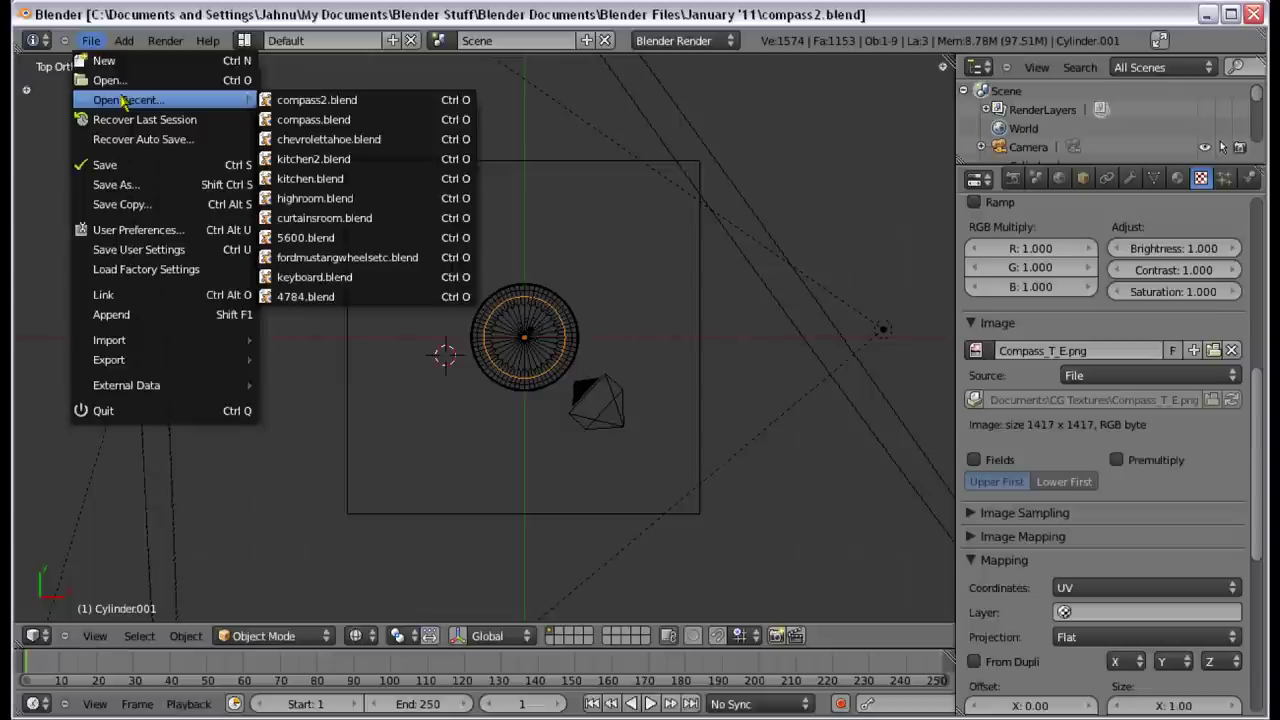
click(313, 120)
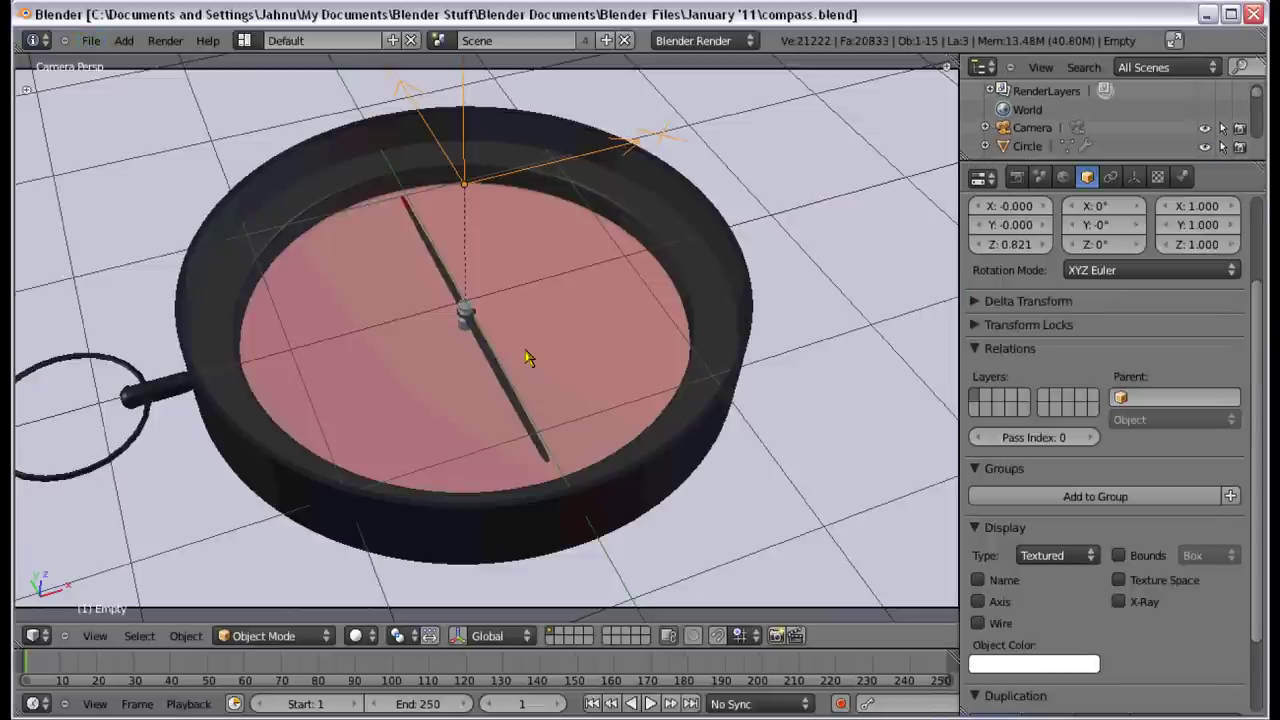
Step: Leave the camera view and select the small cylinder joining the ring to the compass body, shown in solid shading
key(KP_0)
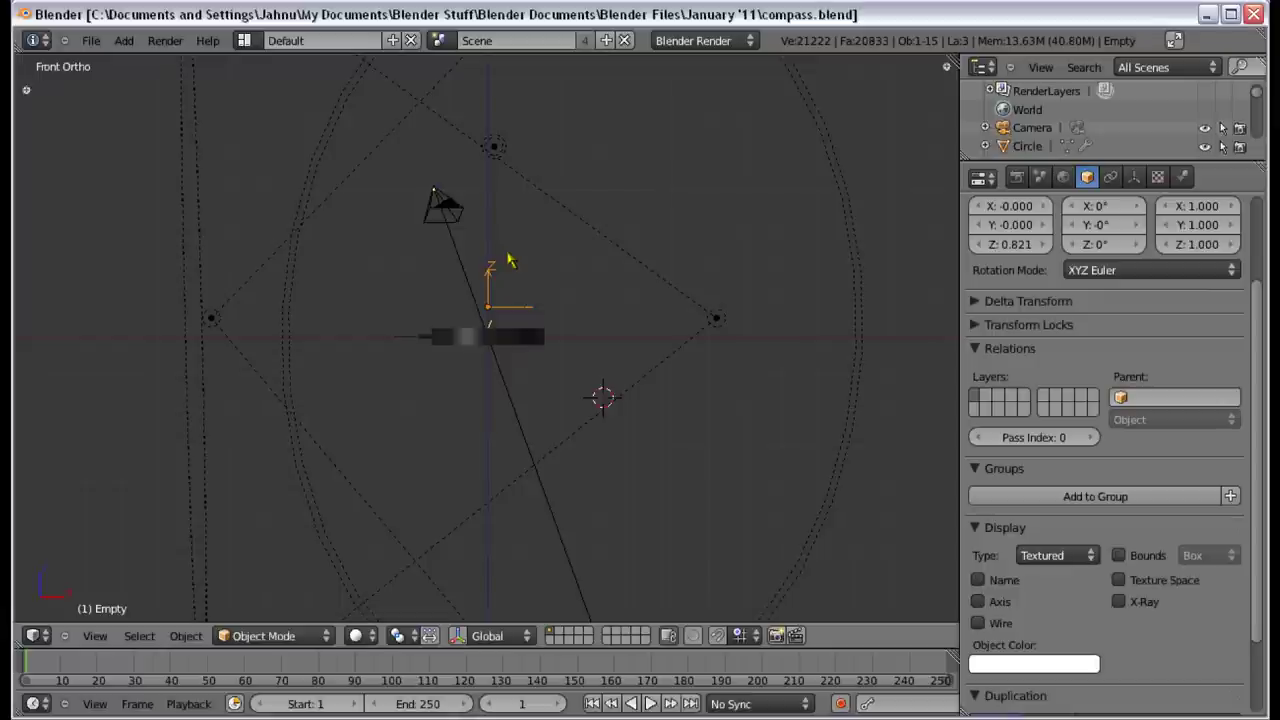
scroll(472, 290, up, 2)
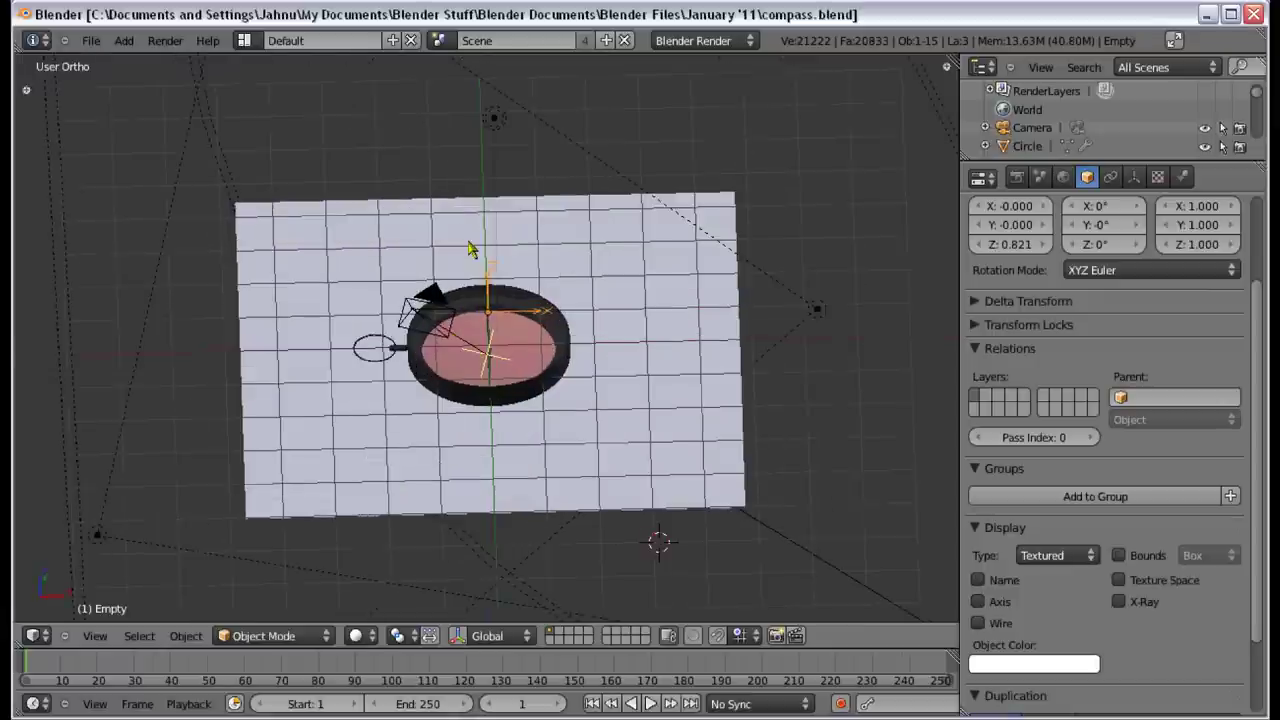
scroll(470, 248, up, 6)
shift+middle_drag(350, 310, 557, 251)
scroll(557, 251, up, 2)
key(z)
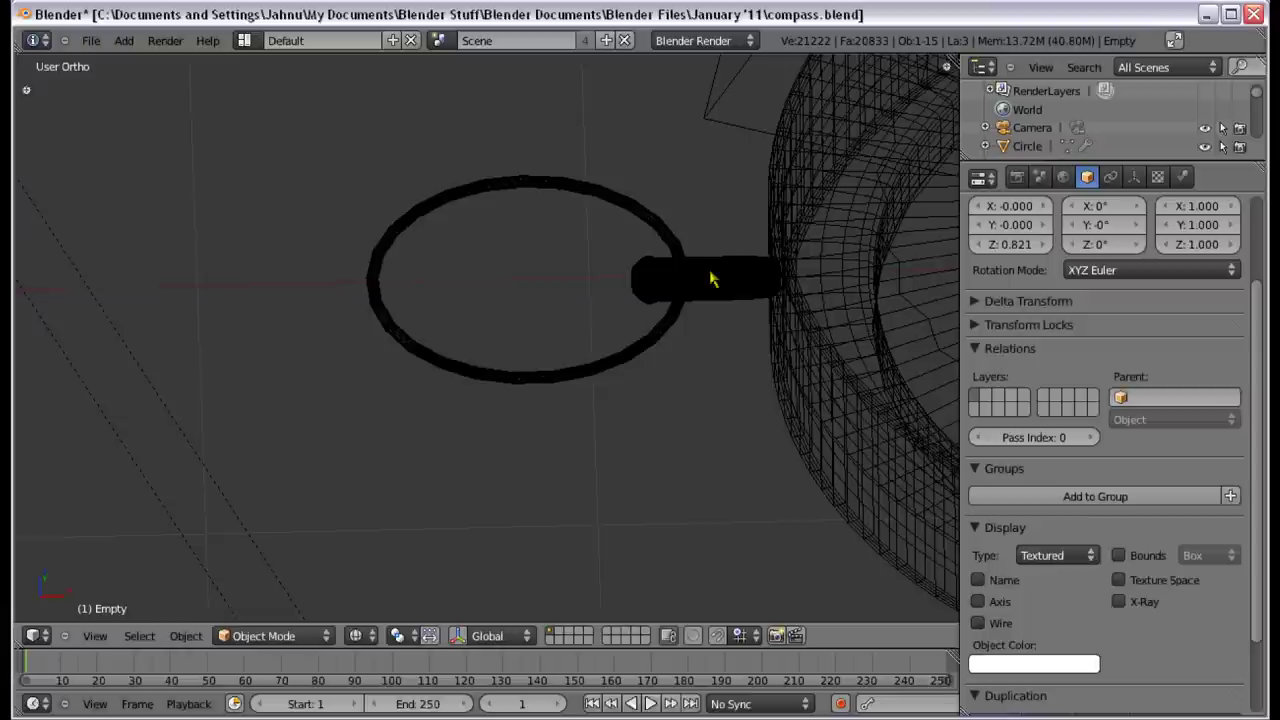
right_click(743, 270)
scroll(743, 270, up, 3)
key(z)
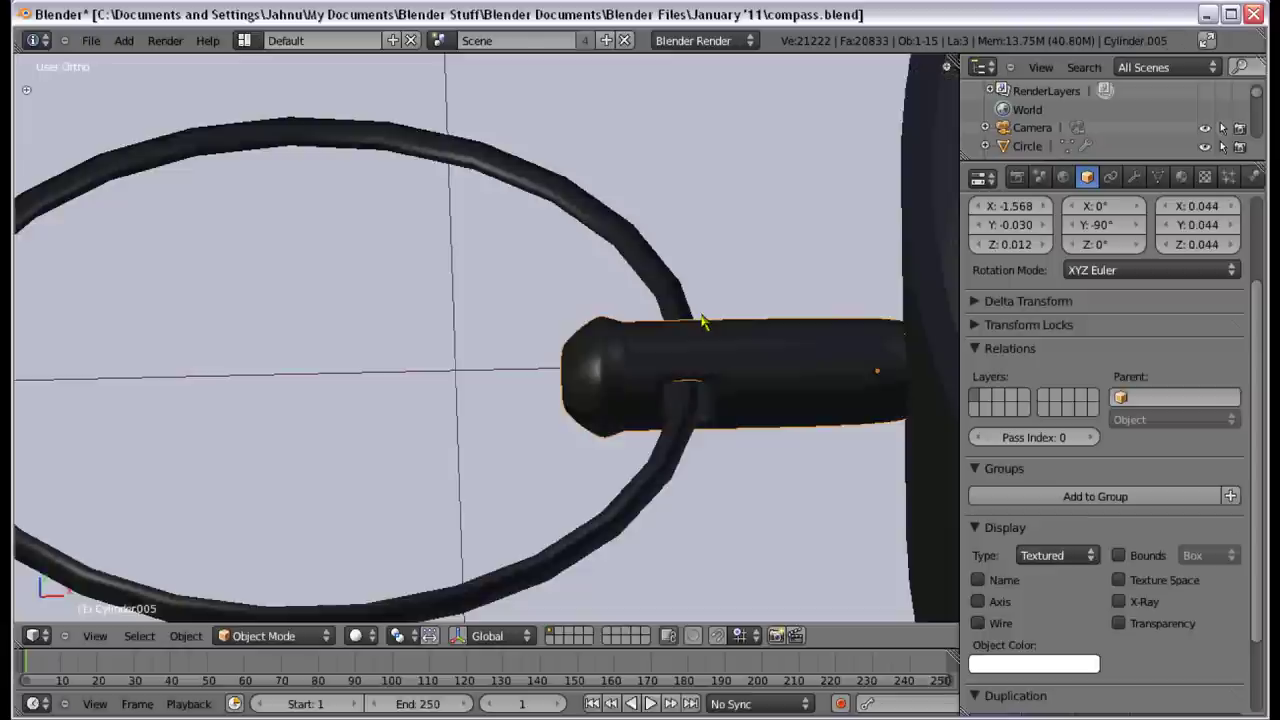
Step: Examine the connector cylinder's rounded end and ring hole together with its modifier settings
shift+middle_drag(703, 322, 528, 300)
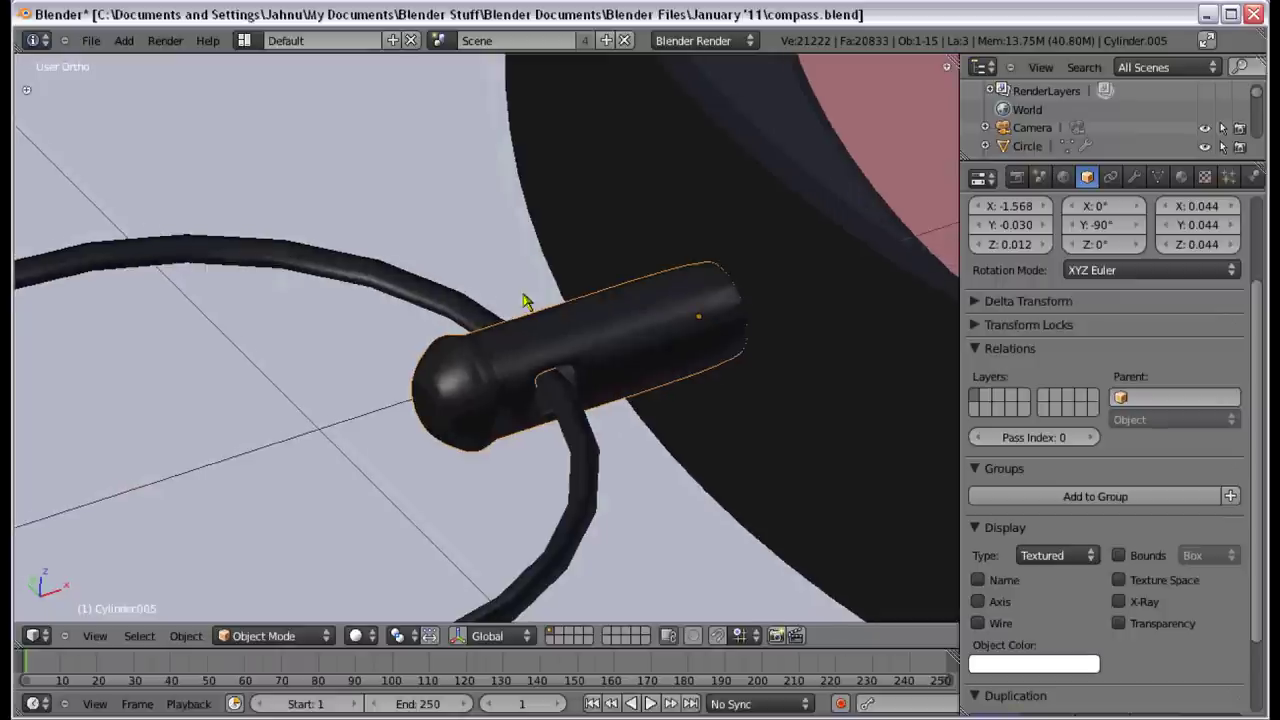
scroll(665, 350, up, 2)
scroll(720, 360, up, 2)
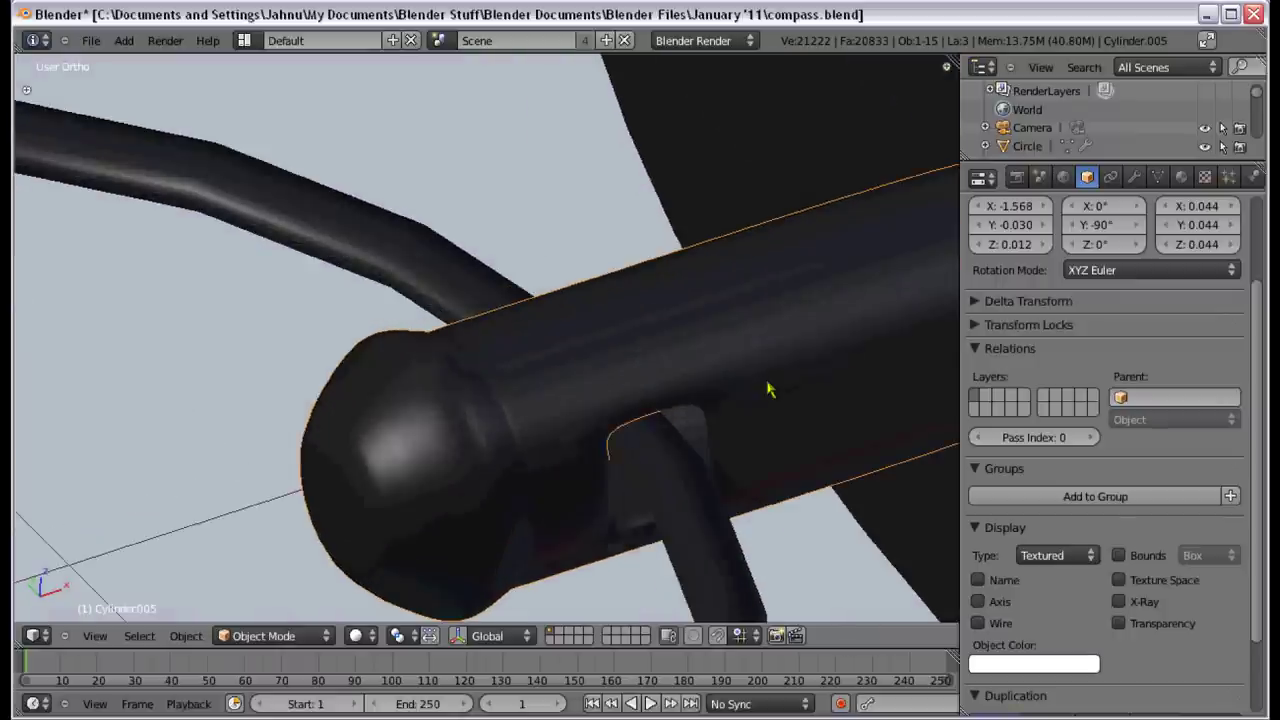
middle_drag(770, 390, 748, 320)
click(1133, 177)
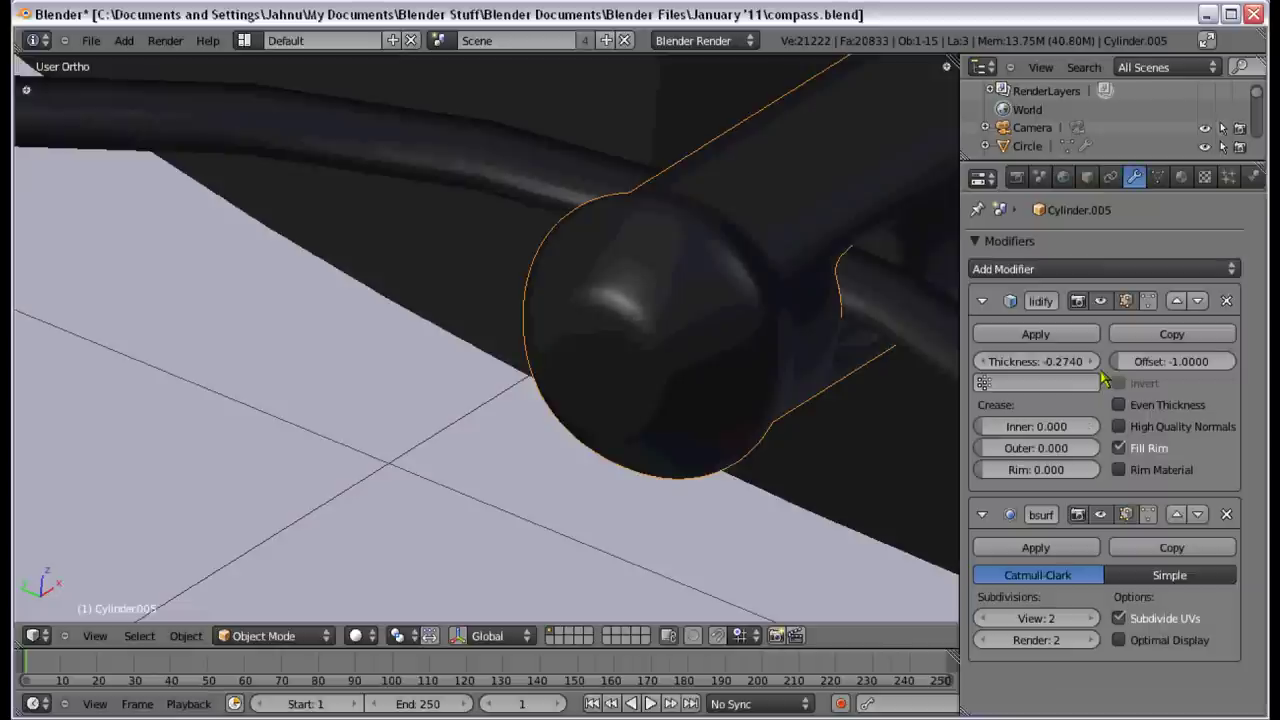
shift+middle_drag(679, 265, 616, 276)
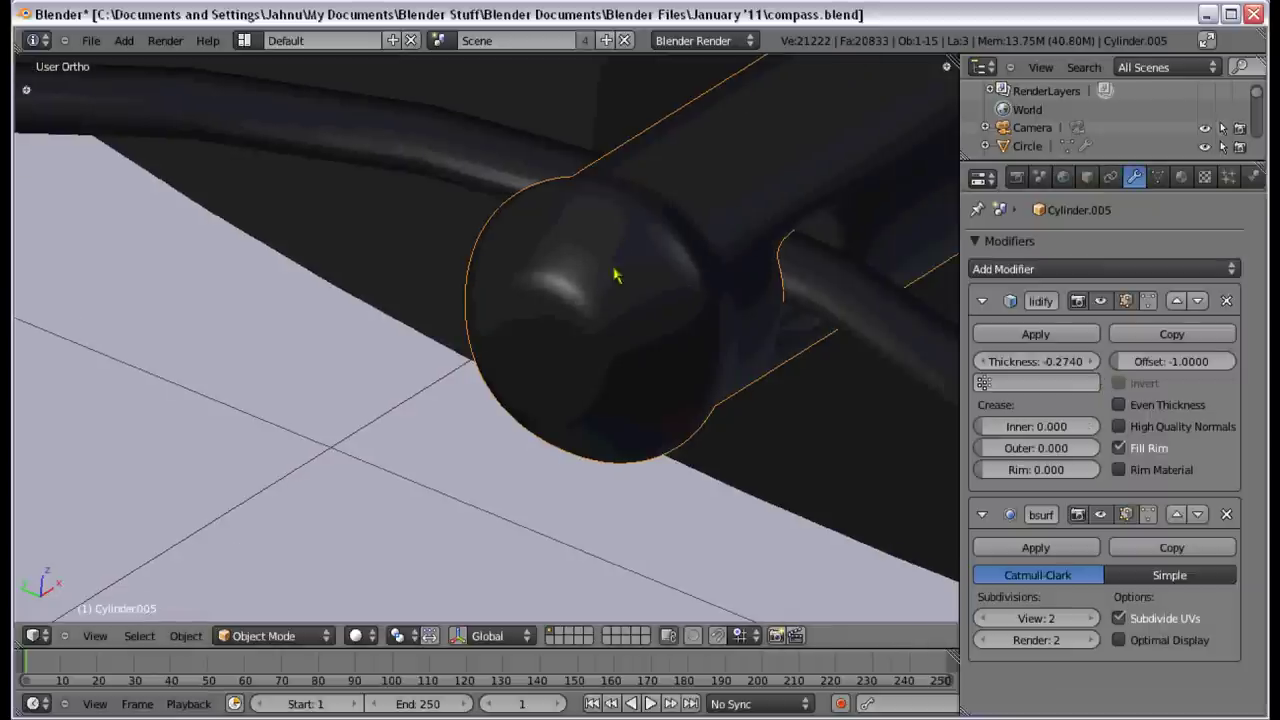
scroll(479, 277, down, 2)
scroll(479, 277, down, 2)
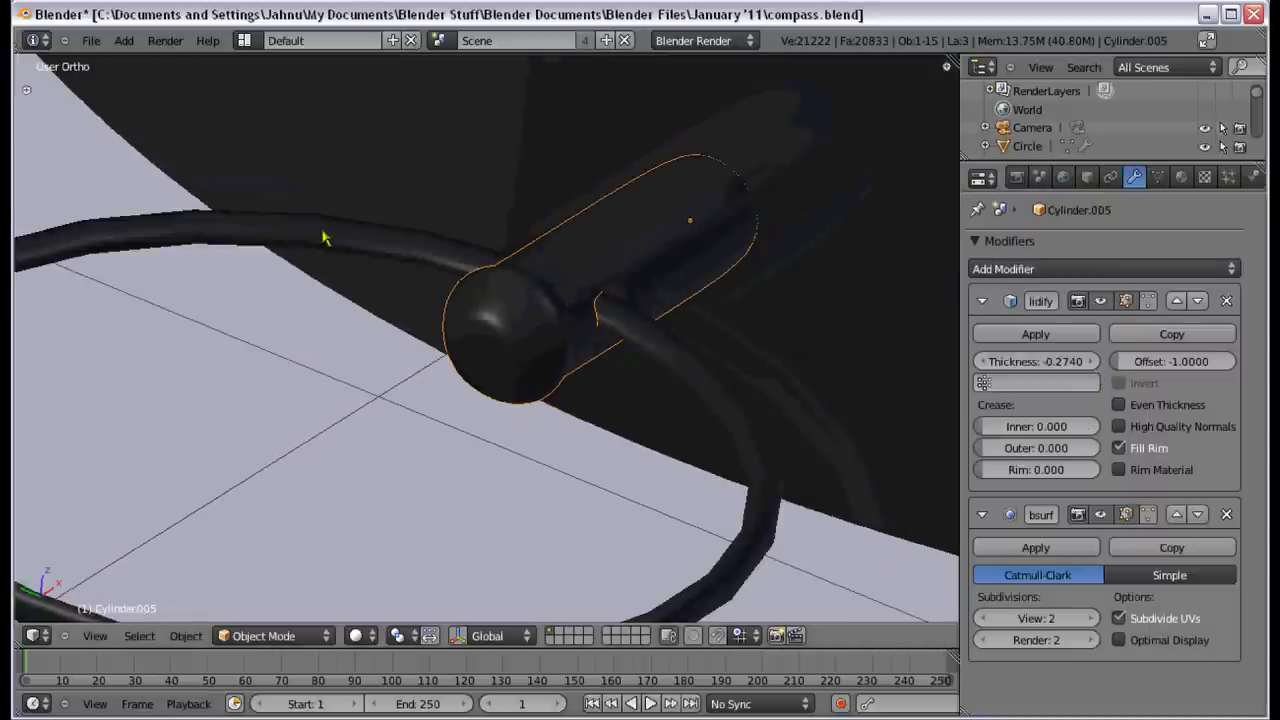
Step: Select the ring and examine its Screw modifier and the small profile circle in Edit Mode
right_click(413, 302)
shift+middle_drag(475, 303, 645, 190)
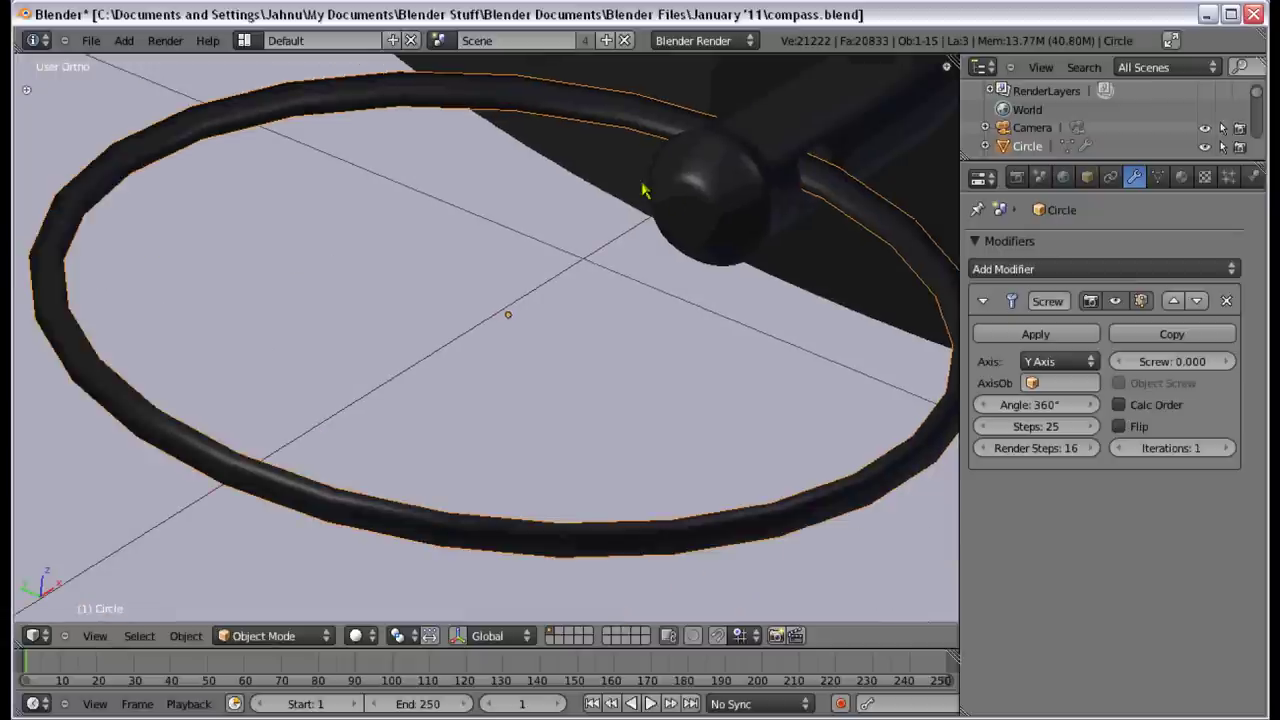
key(Tab)
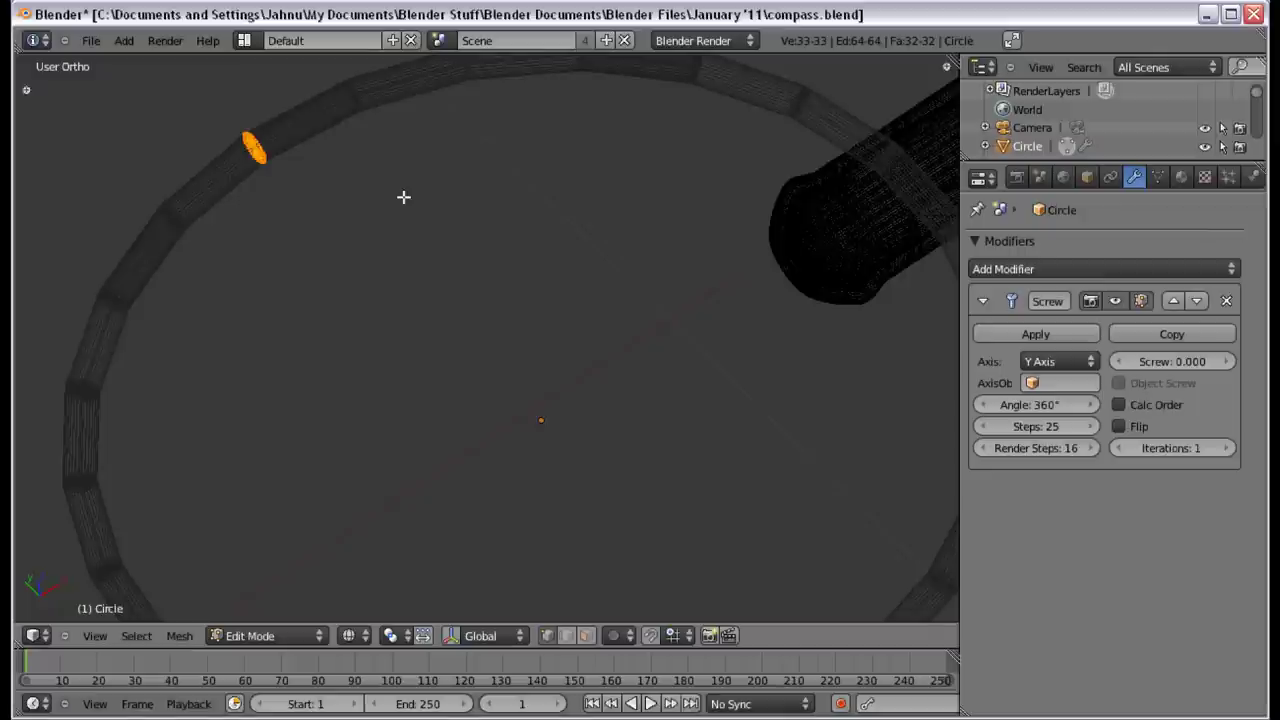
scroll(403, 197, up, 3)
middle_drag(483, 271, 574, 394)
scroll(574, 394, up, 2)
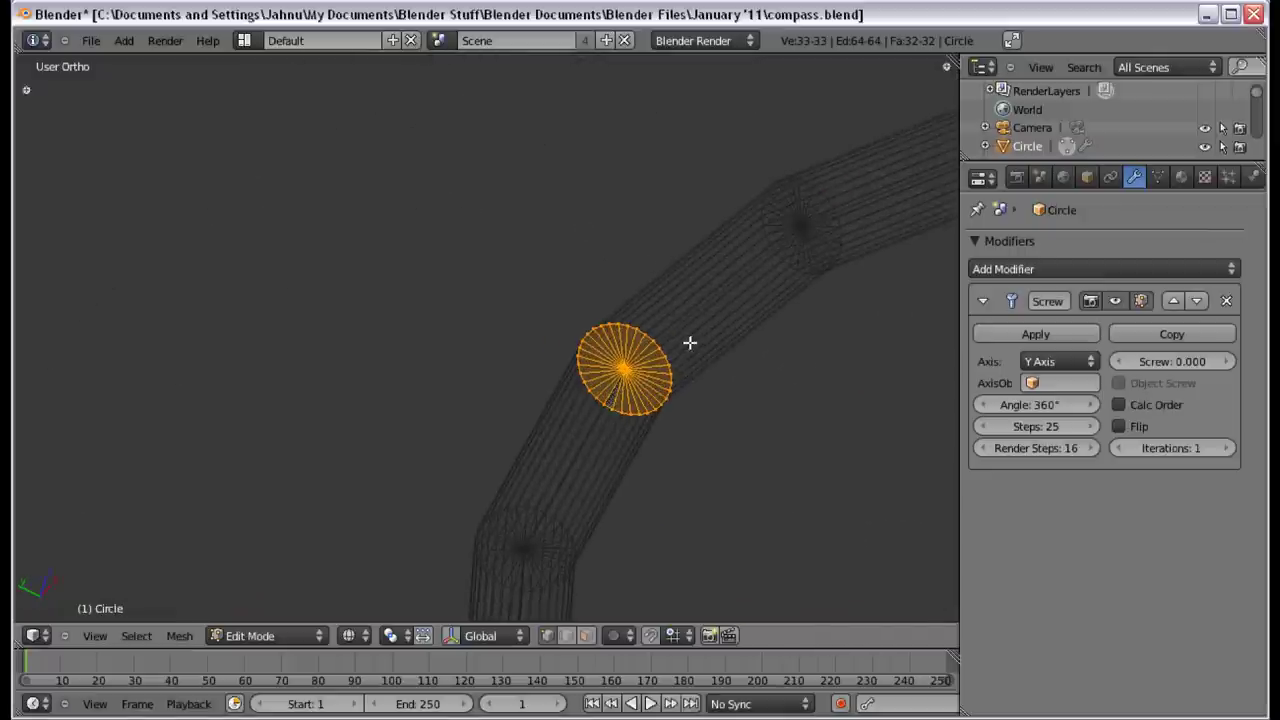
middle_drag(673, 369, 564, 436)
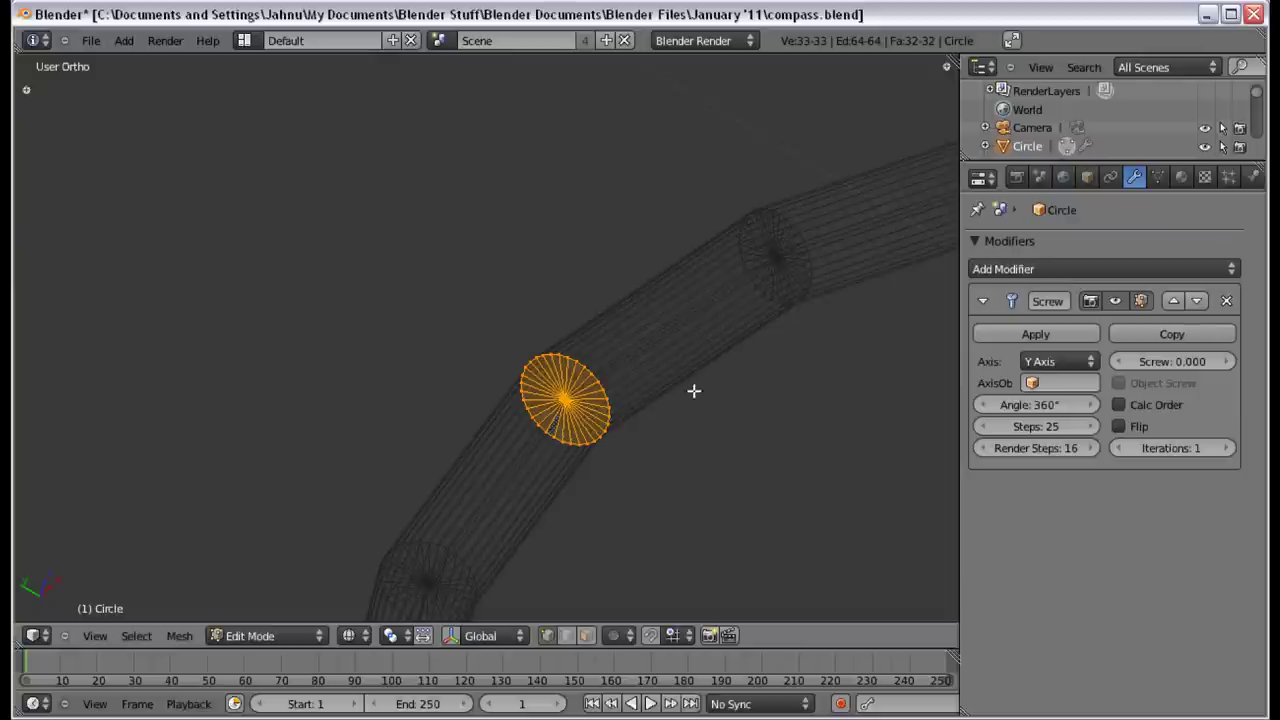
middle_drag(614, 400, 589, 357)
scroll(583, 340, down, 2)
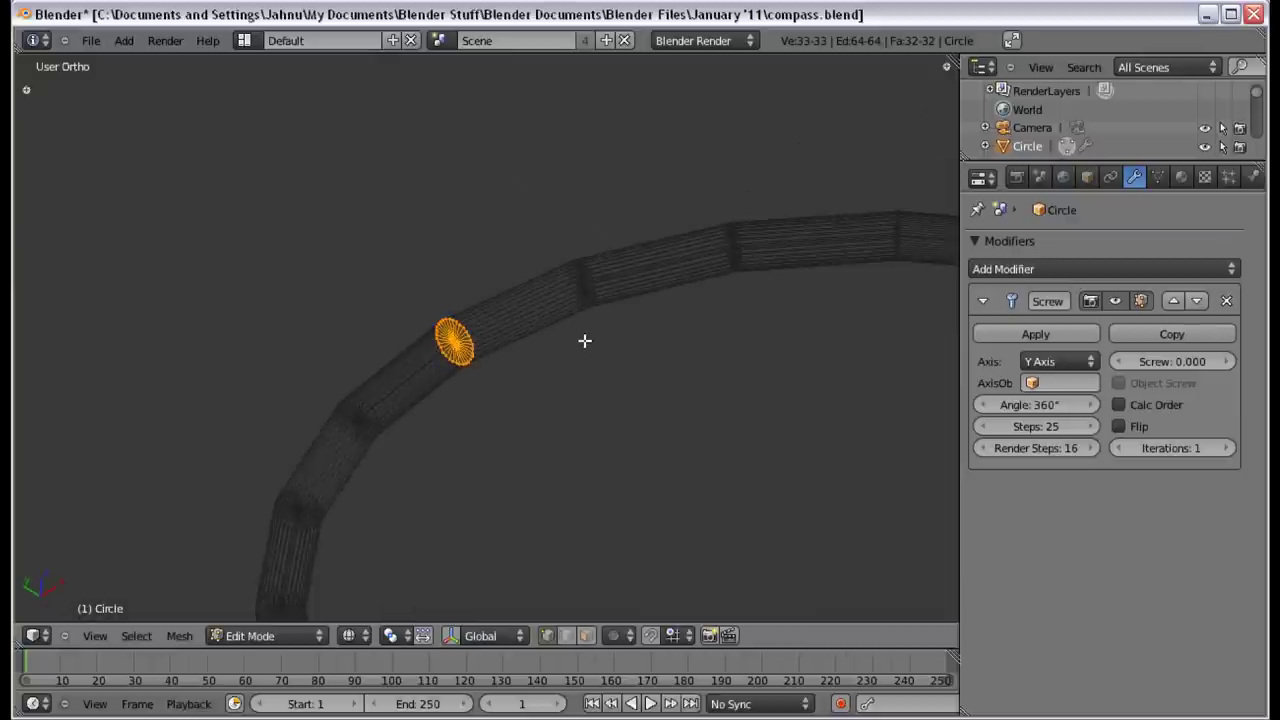
key(Tab)
Step: Snap the 3D cursor to the selected ring's centre, working in a wireframe top view
scroll(586, 337, down, 3)
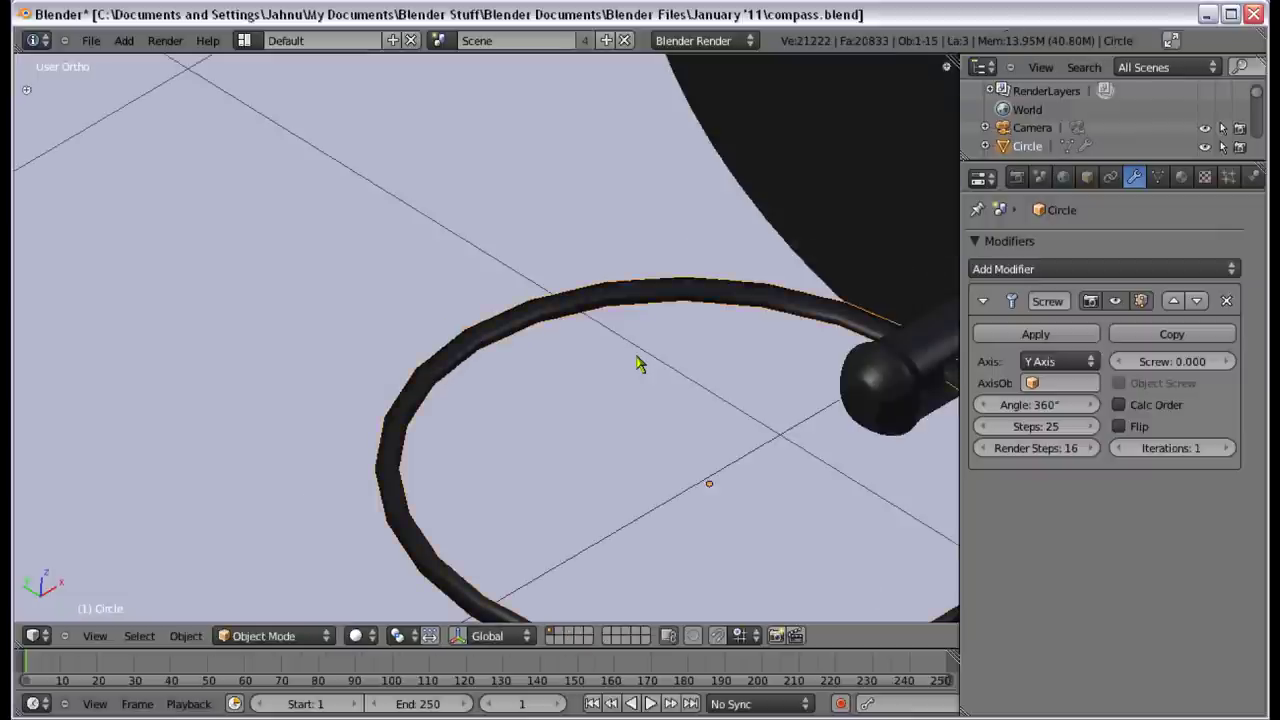
scroll(640, 364, down, 3)
scroll(600, 357, up, 1)
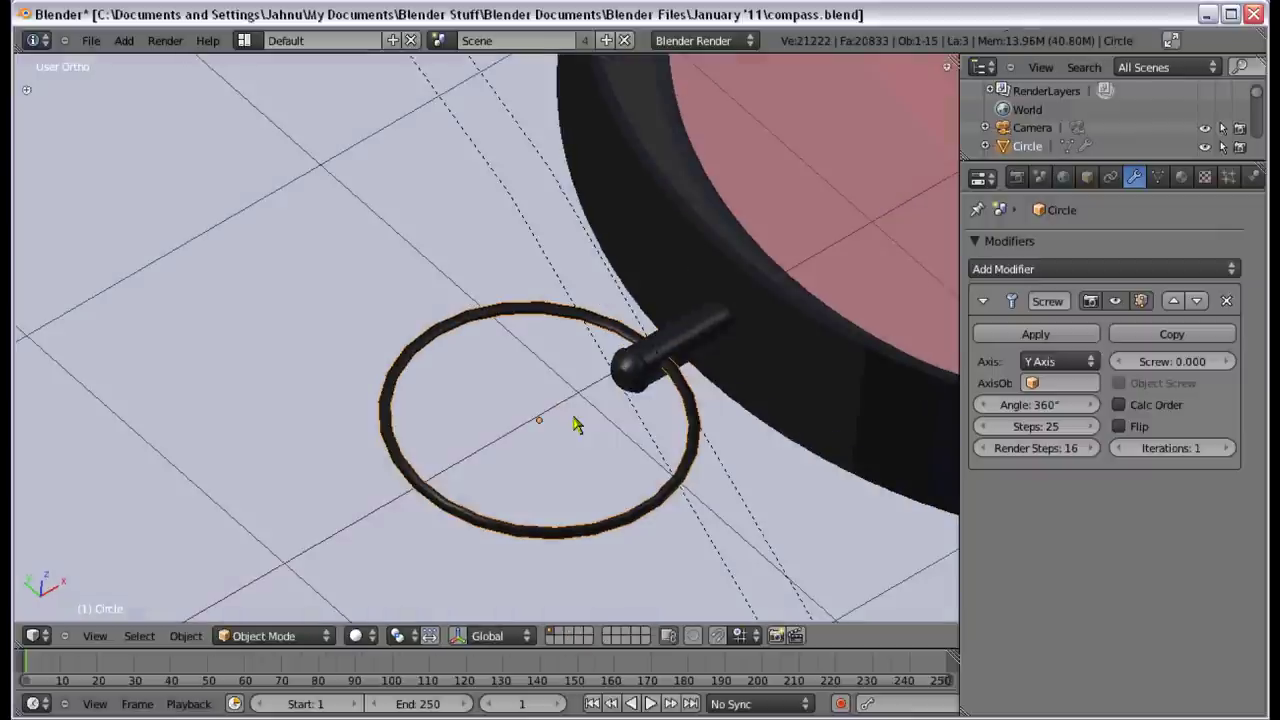
middle_drag(577, 425, 562, 375)
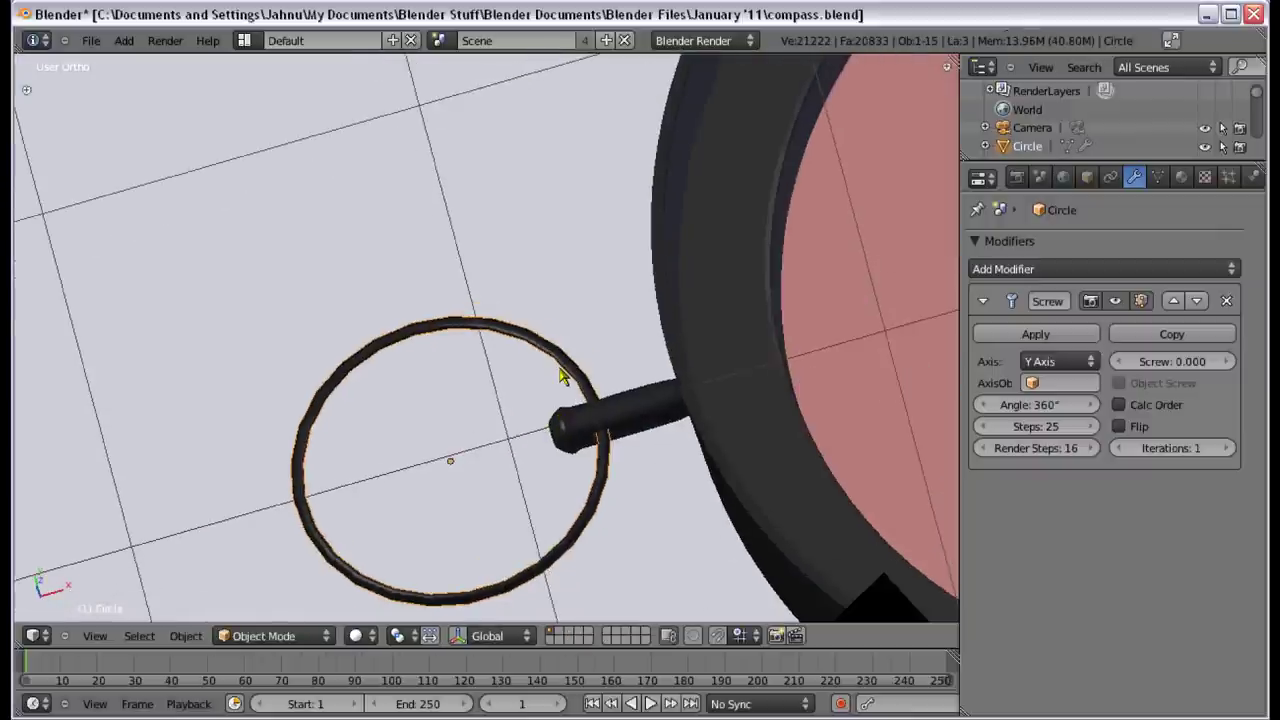
key(KP_7)
key(z)
key(KP_Decimal)
key(shift+s)
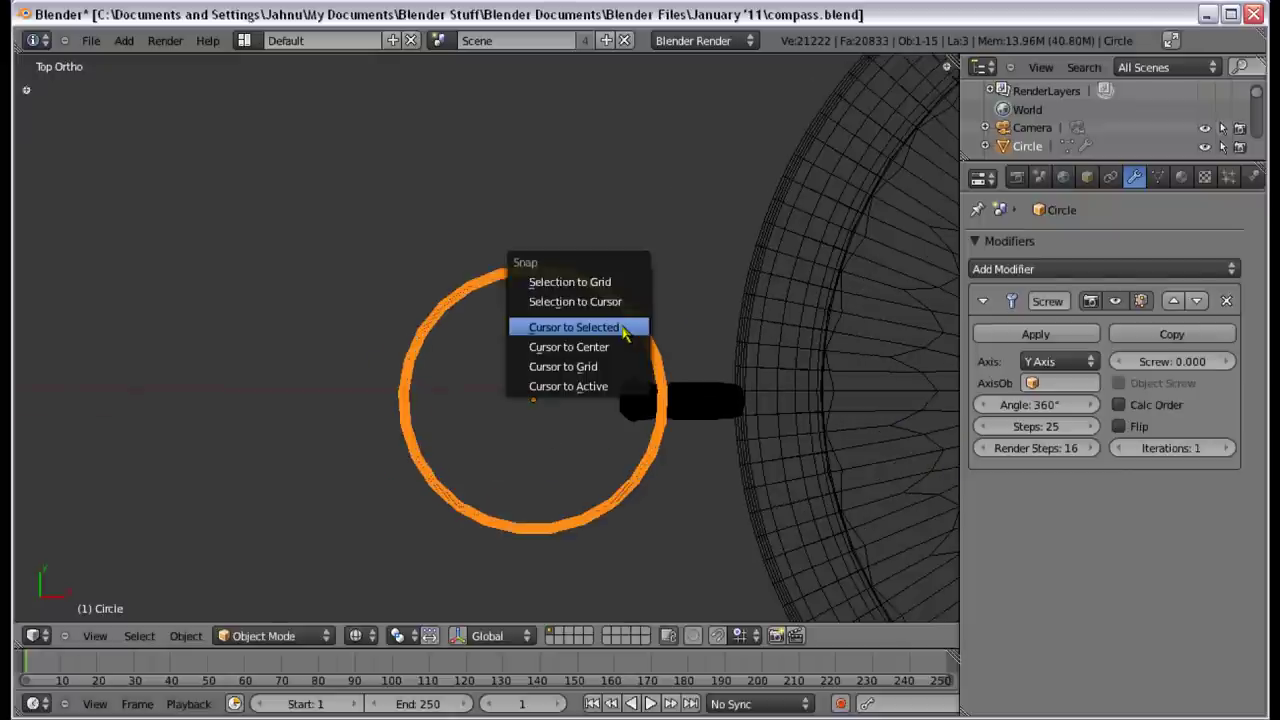
click(620, 330)
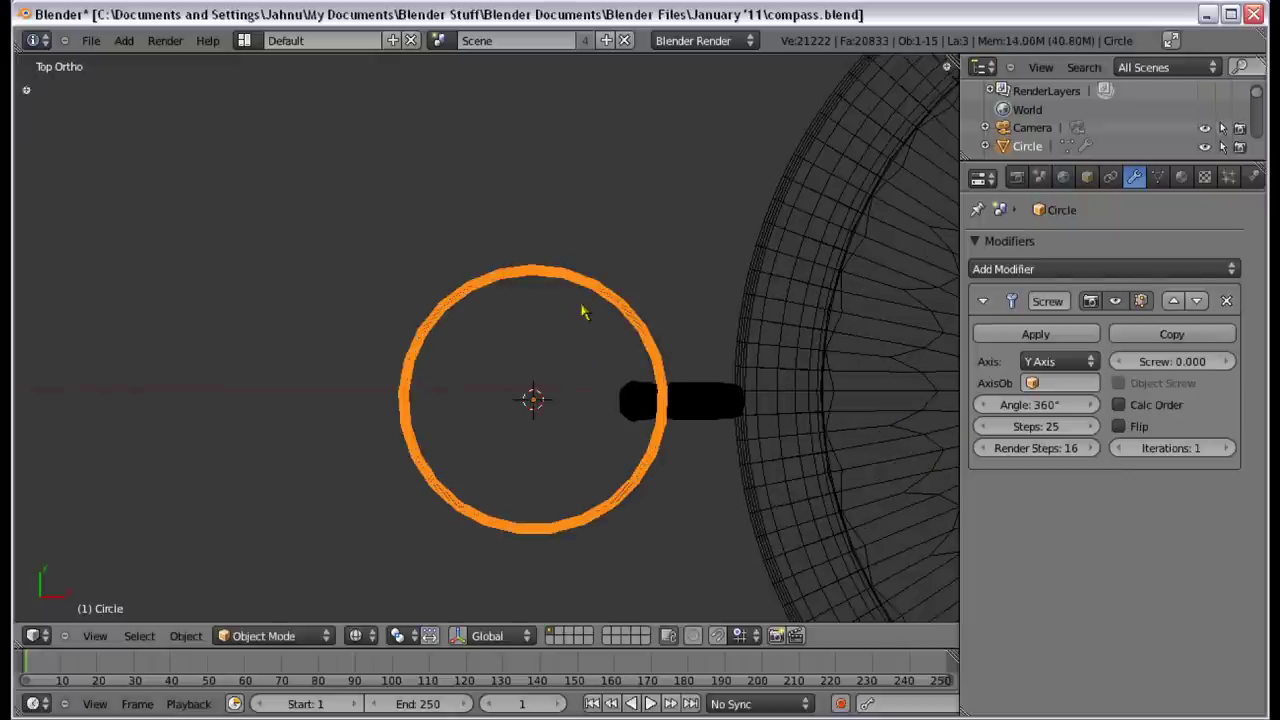
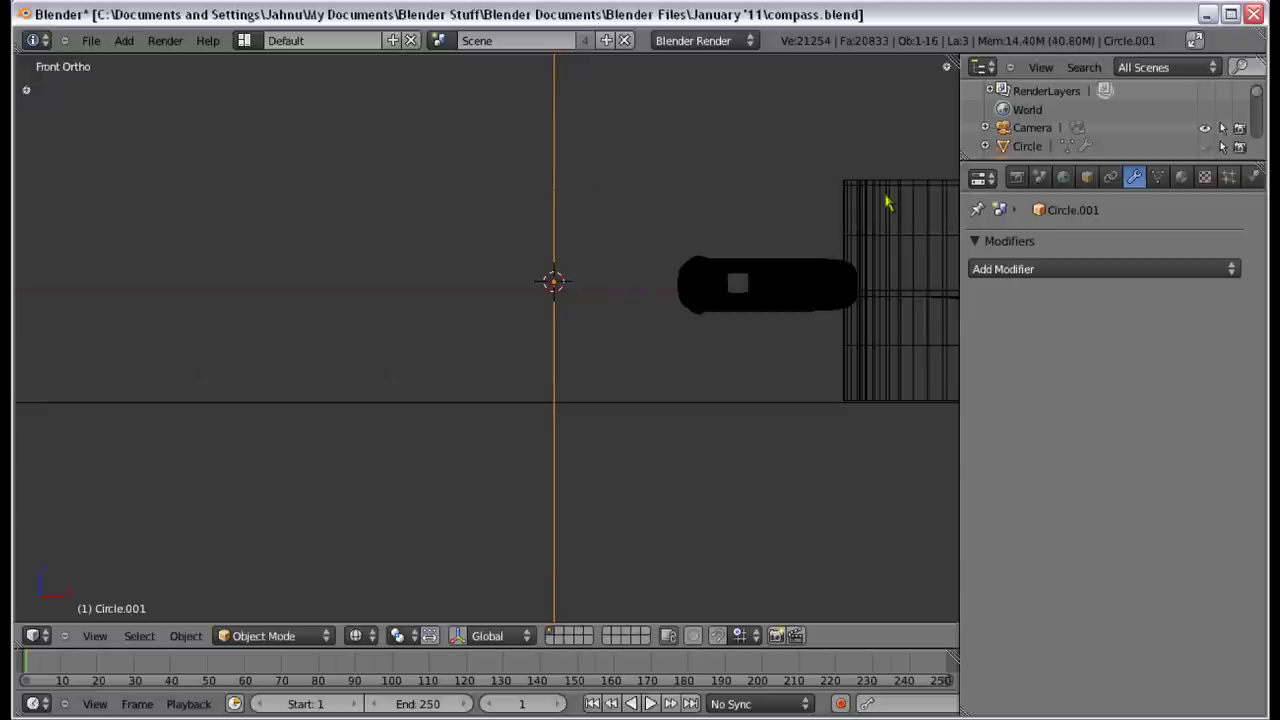
Step: Scale the new circle down to a small ring profile in the right side view
key(KP_3)
key(s)
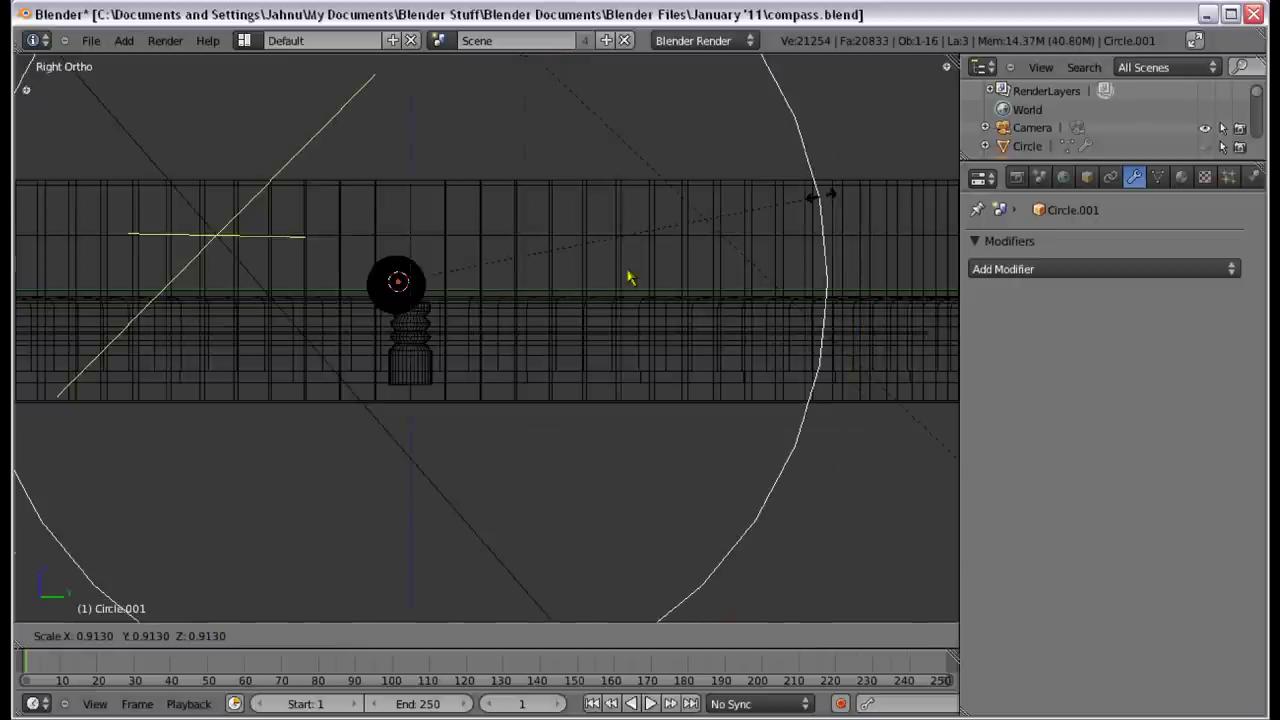
click(428, 284)
scroll(457, 294, up, 5)
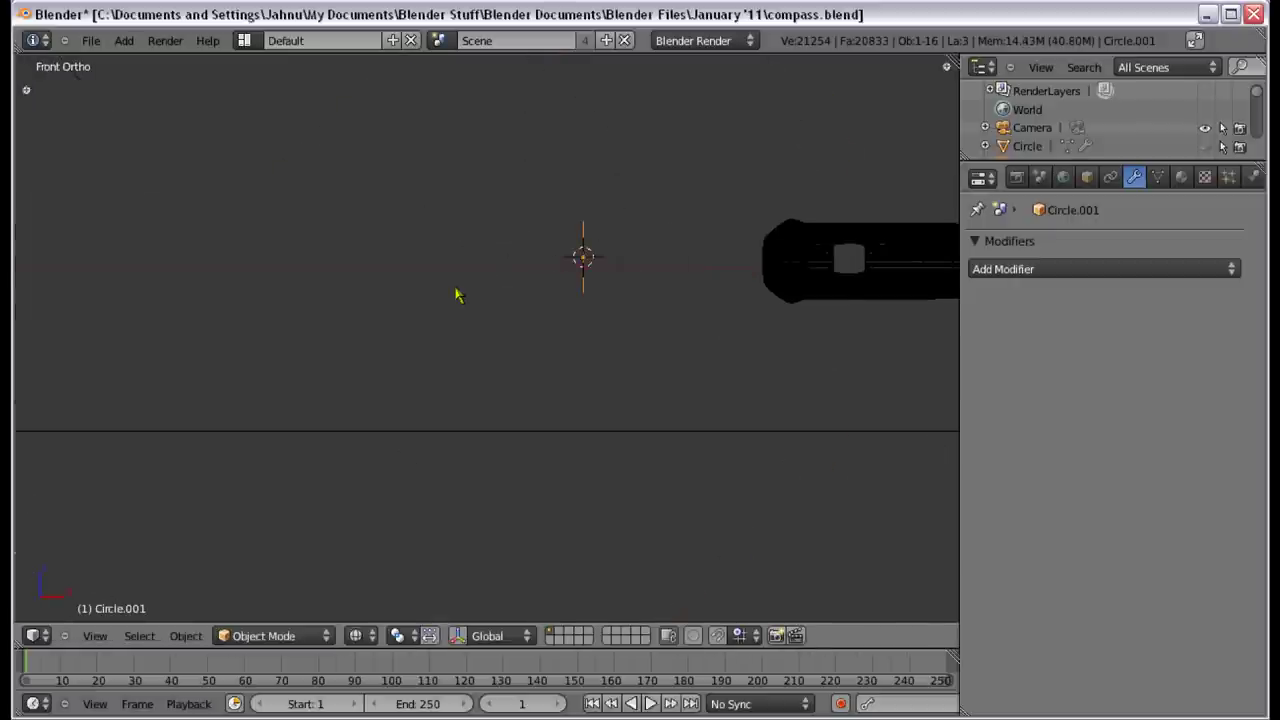
Step: Add a Screw modifier to the small circle with the Y axis as its rotation axis
key(KP_7)
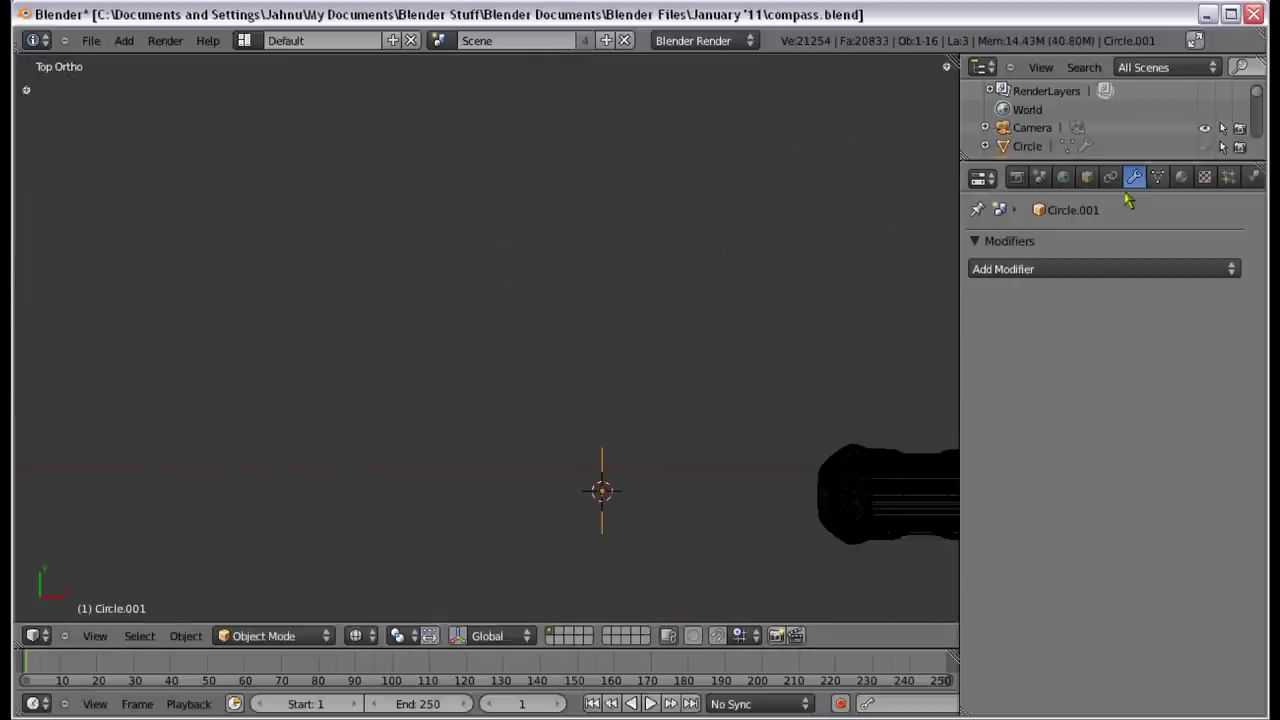
click(1085, 269)
click(848, 505)
click(1050, 361)
key(Return)
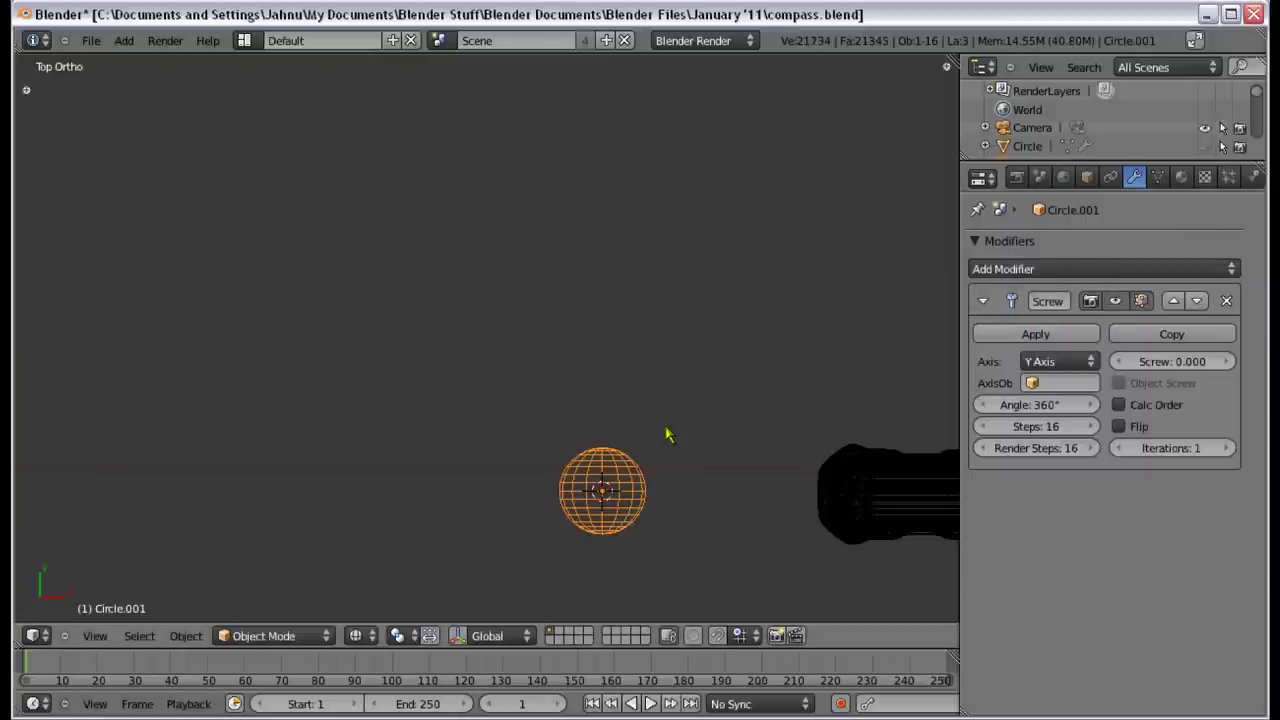
Step: In Edit Mode, move the circle's vertices about 0.09 units along negative X from the origin and scale them down
shift+middle_drag(668, 435, 654, 371)
key(Tab)
key(g)
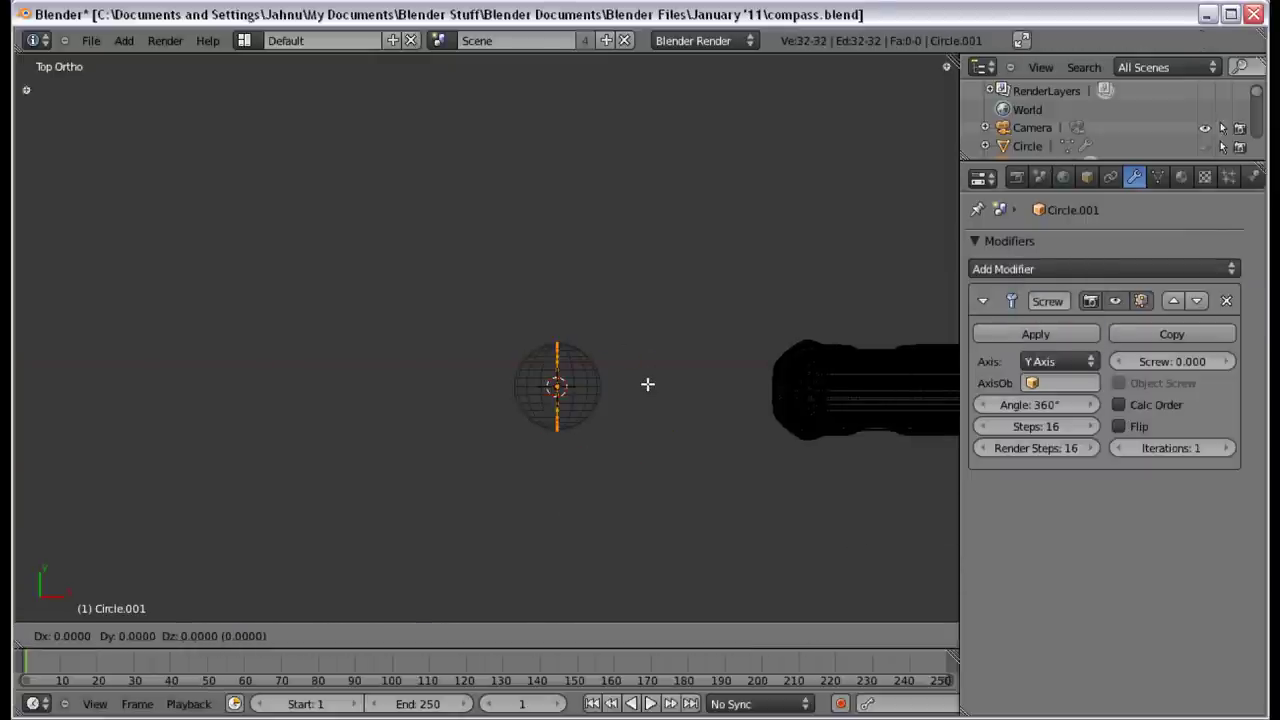
key(y)
right_click(623, 386)
key(g)
key(x)
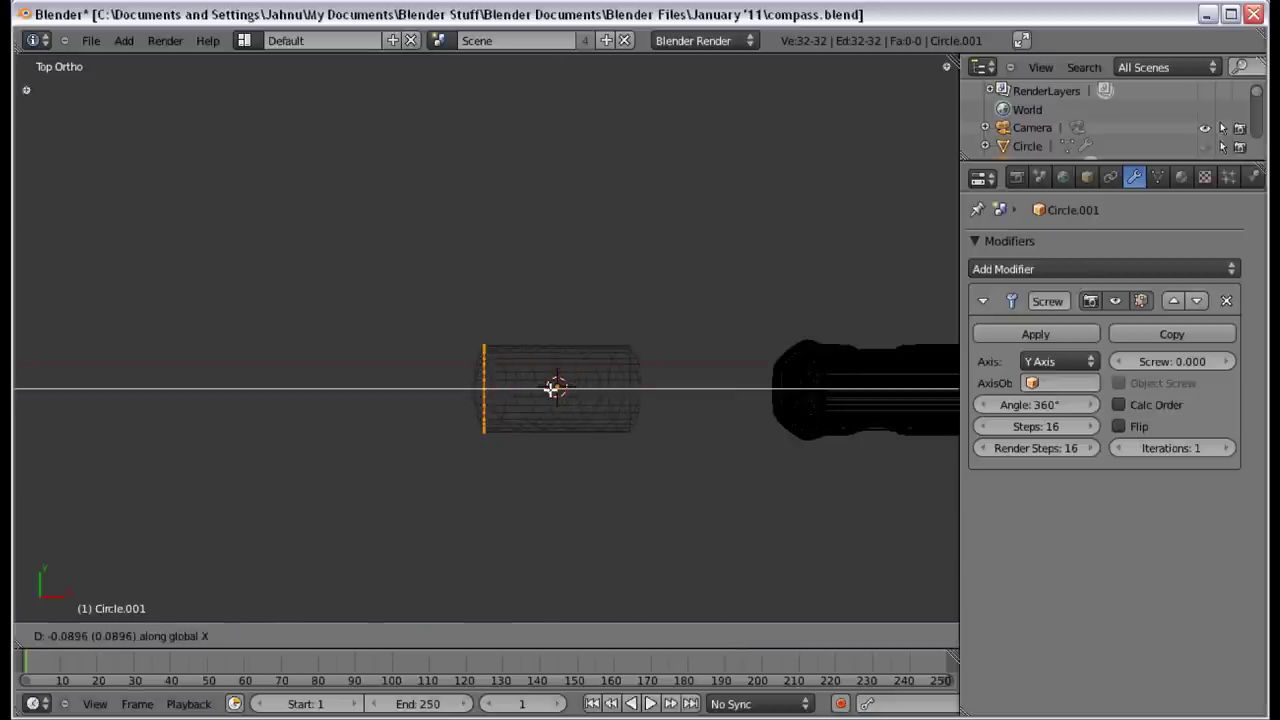
click(555, 388)
key(s)
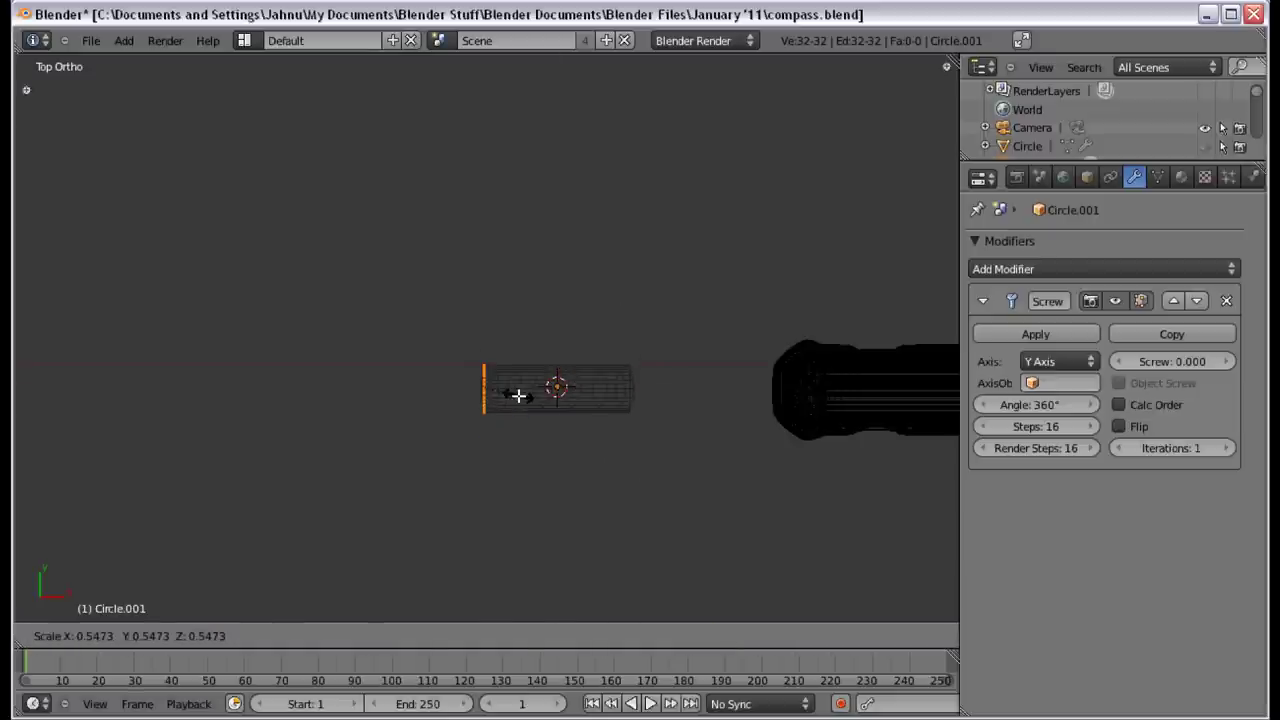
click(518, 395)
Step: Change the Screw modifier's axis to X
click(1058, 361)
click(1055, 318)
click(1058, 361)
click(1045, 298)
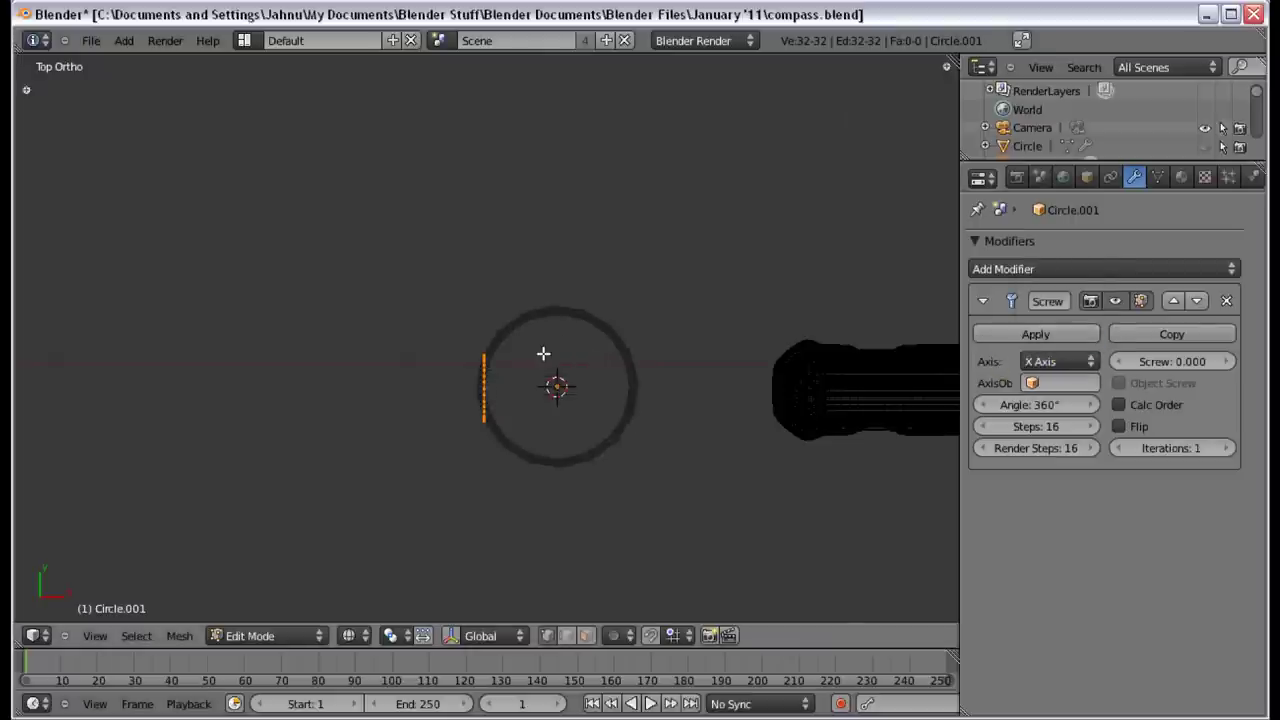
Step: Rotate the profile circle's vertices by -90 degrees in the top view
key(r)
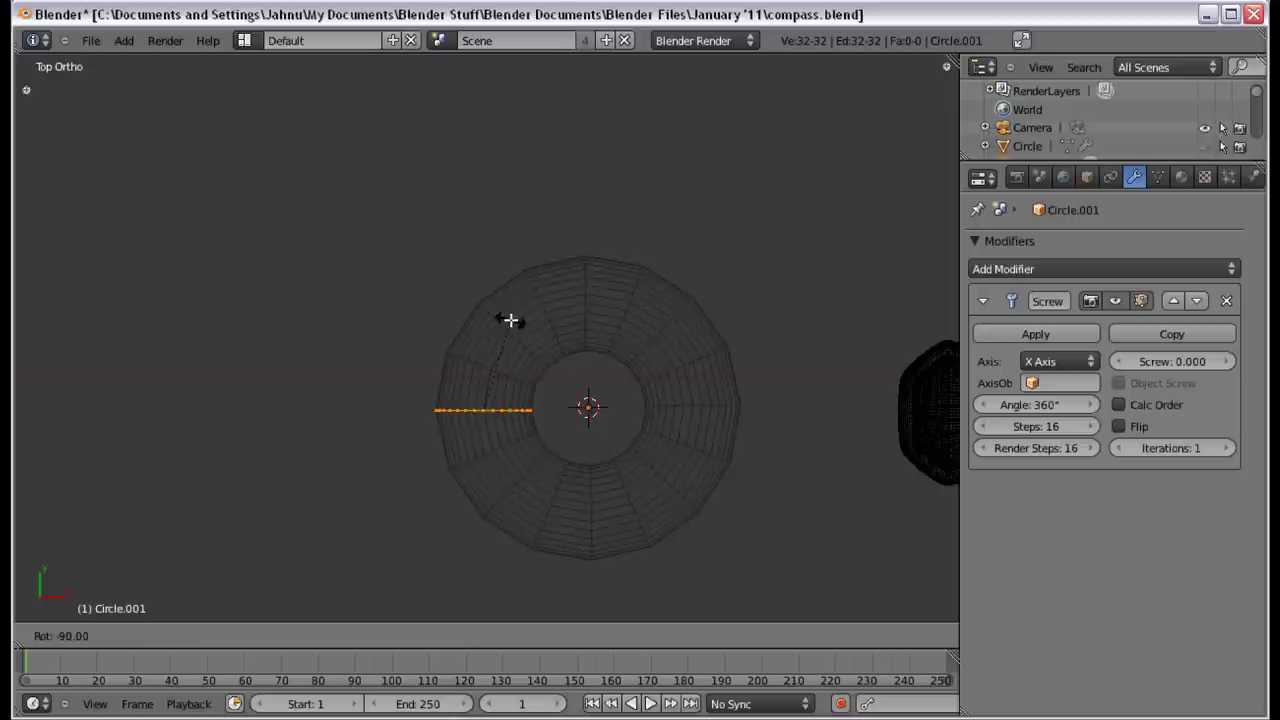
click(508, 320)
click(475, 366)
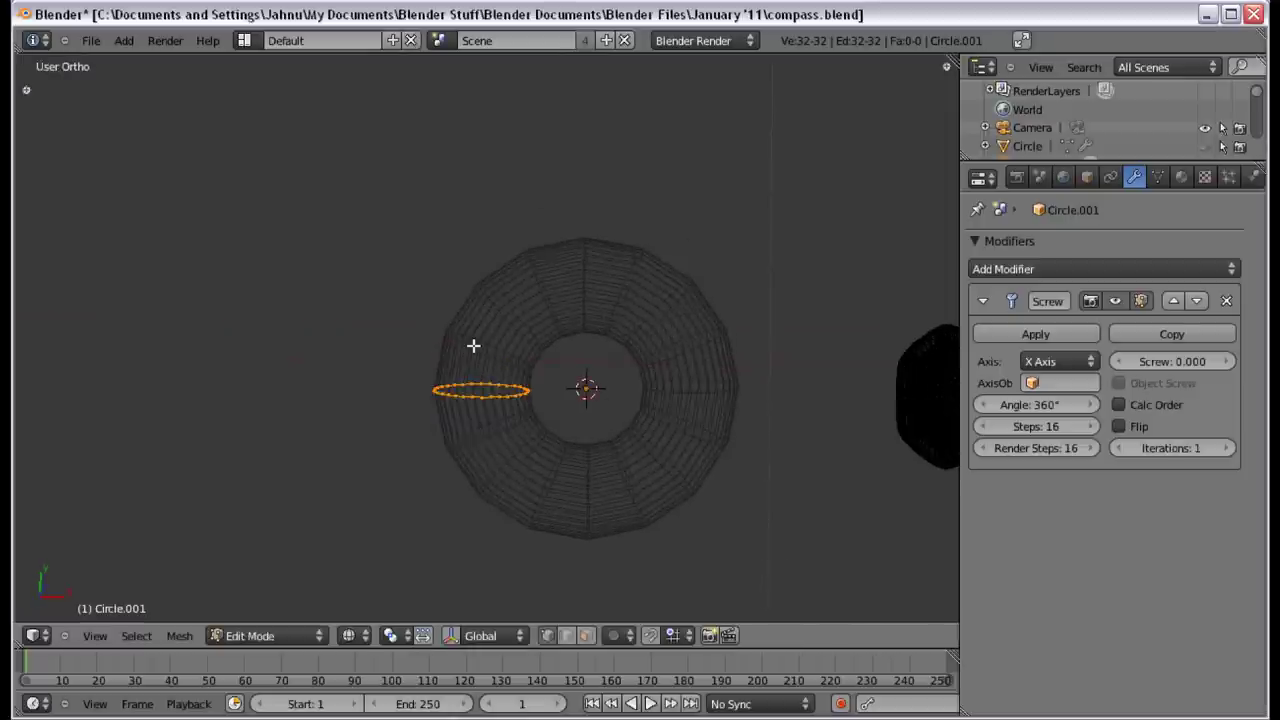
scroll(611, 418, up, 4)
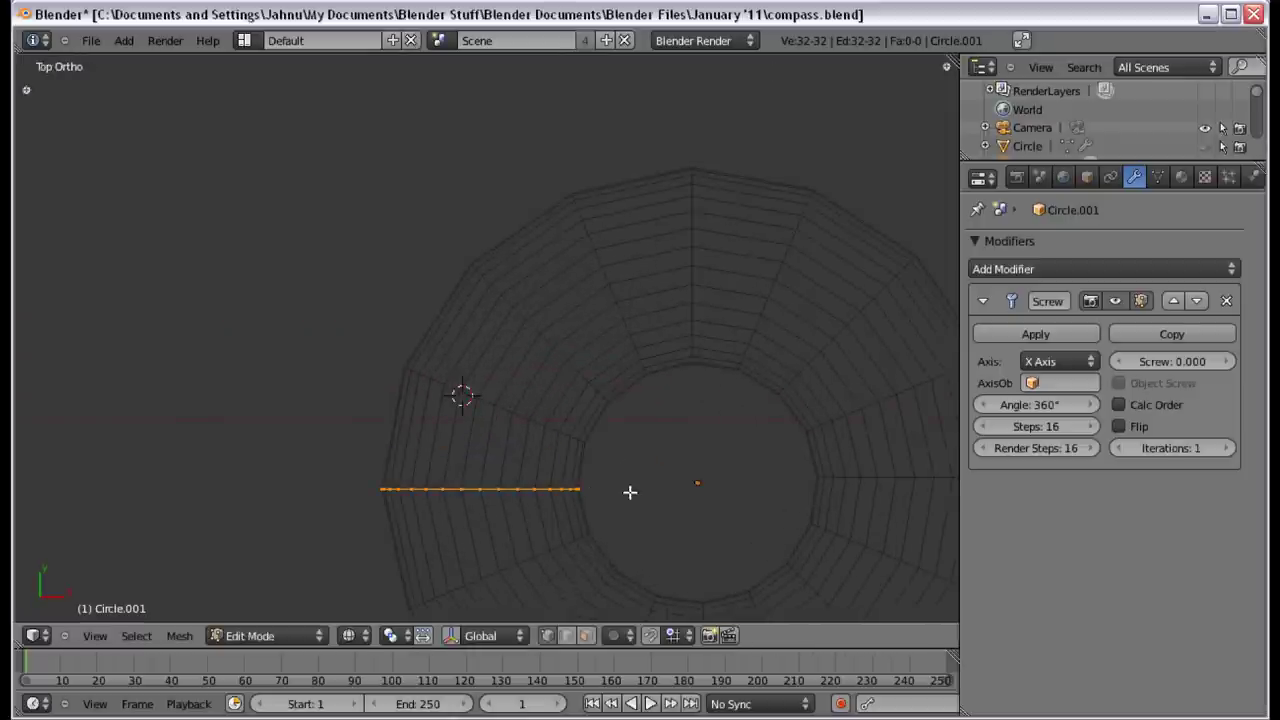
Step: Cap the profile circle by extruding its edge, scaling the new ring inward and merging it at center
middle_drag(452, 476, 629, 280)
key(e)
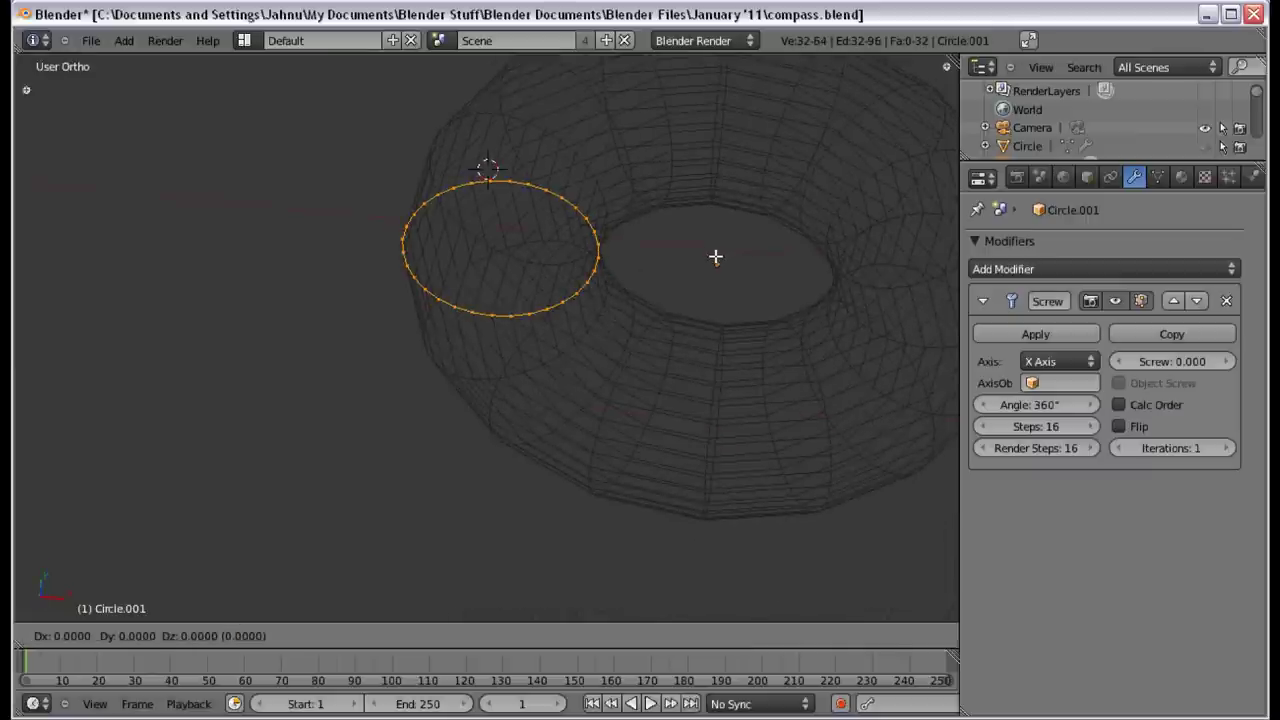
right_click(715, 257)
key(s)
click(560, 286)
key(w)
click(566, 288)
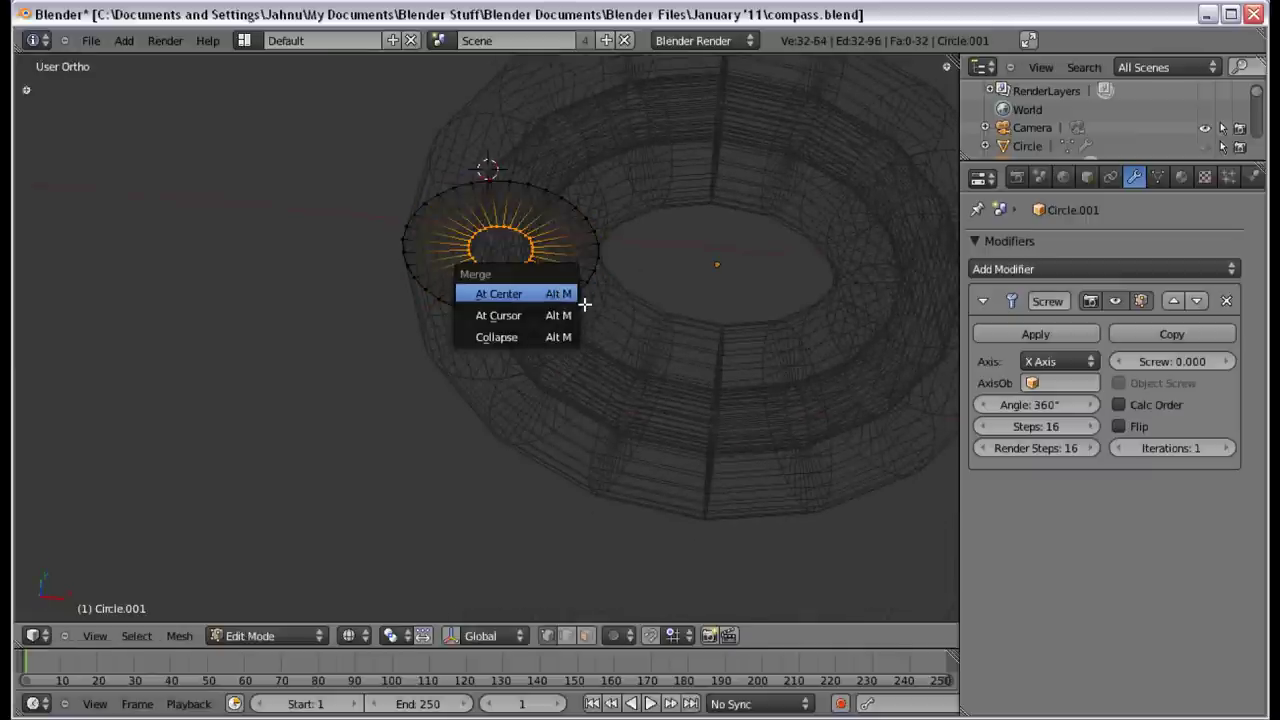
click(583, 294)
key(Tab)
middle_drag(583, 294, 547, 277)
key(Tab)
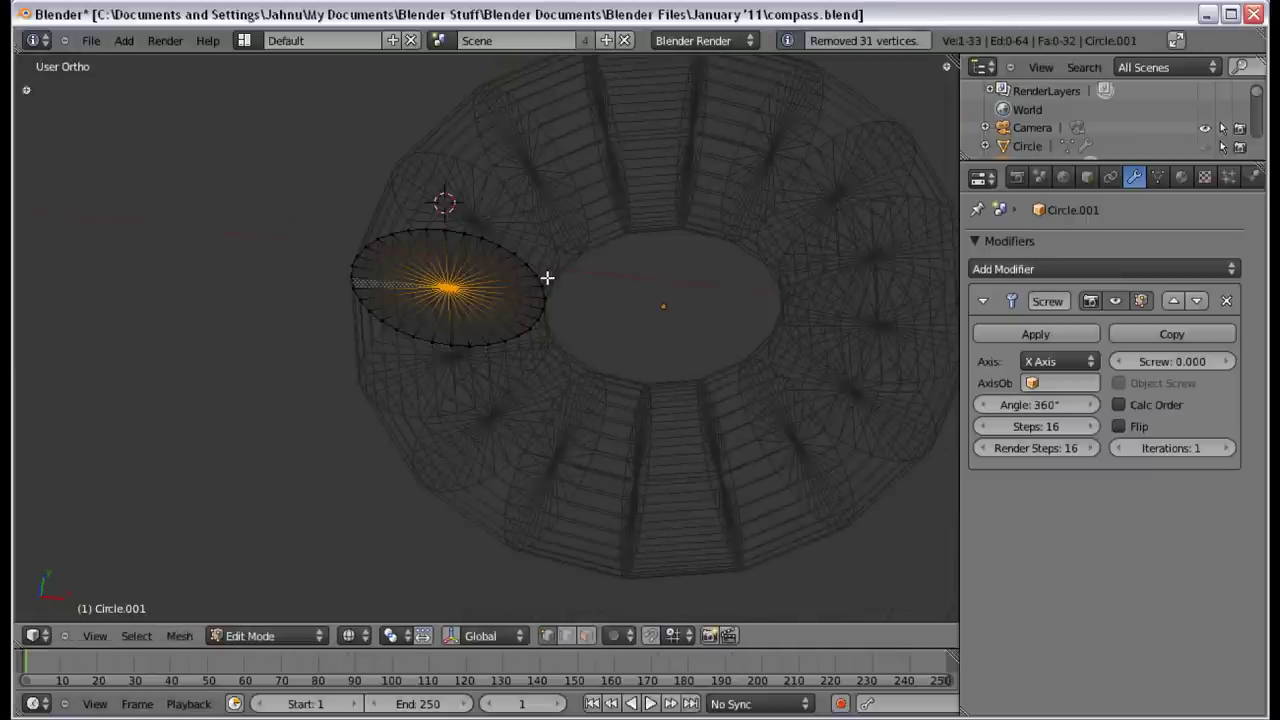
Step: Examine the capped ring from the top and at an angle in wireframe and solid shading
key(KP_7)
shift+middle_drag(694, 471, 683, 448)
scroll(640, 445, down, 3)
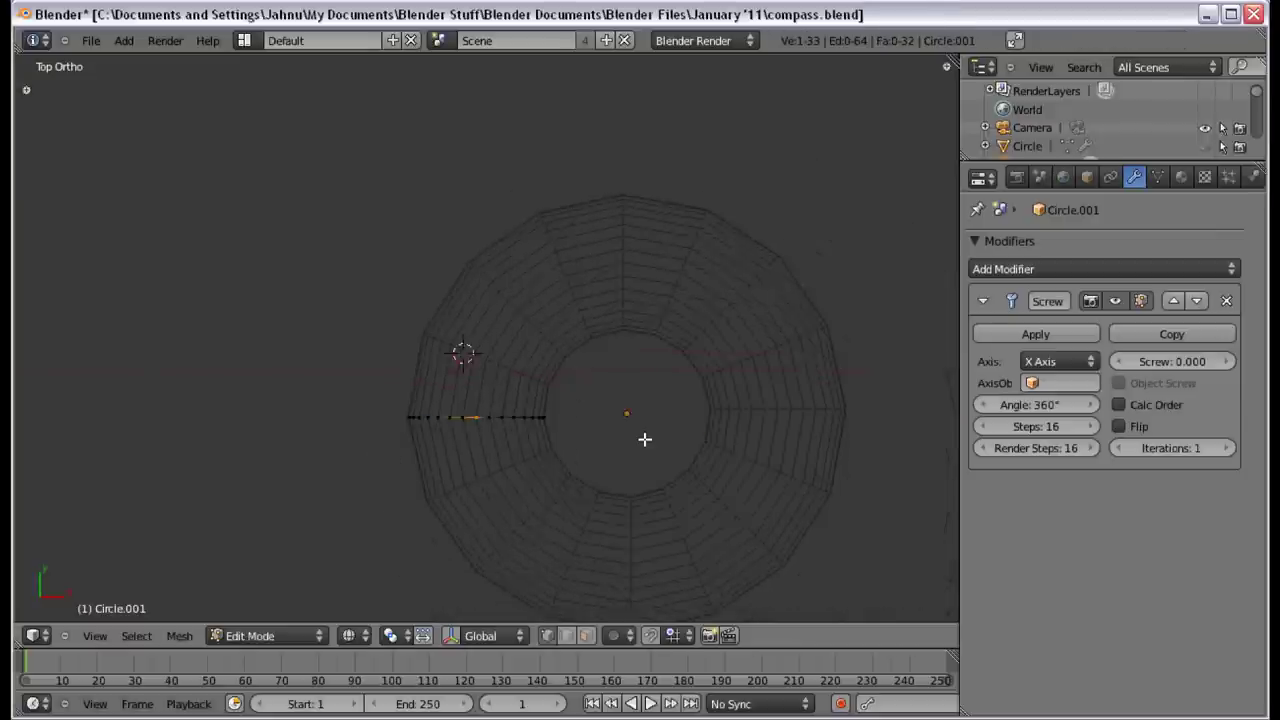
middle_drag(549, 403, 590, 343)
key(Tab)
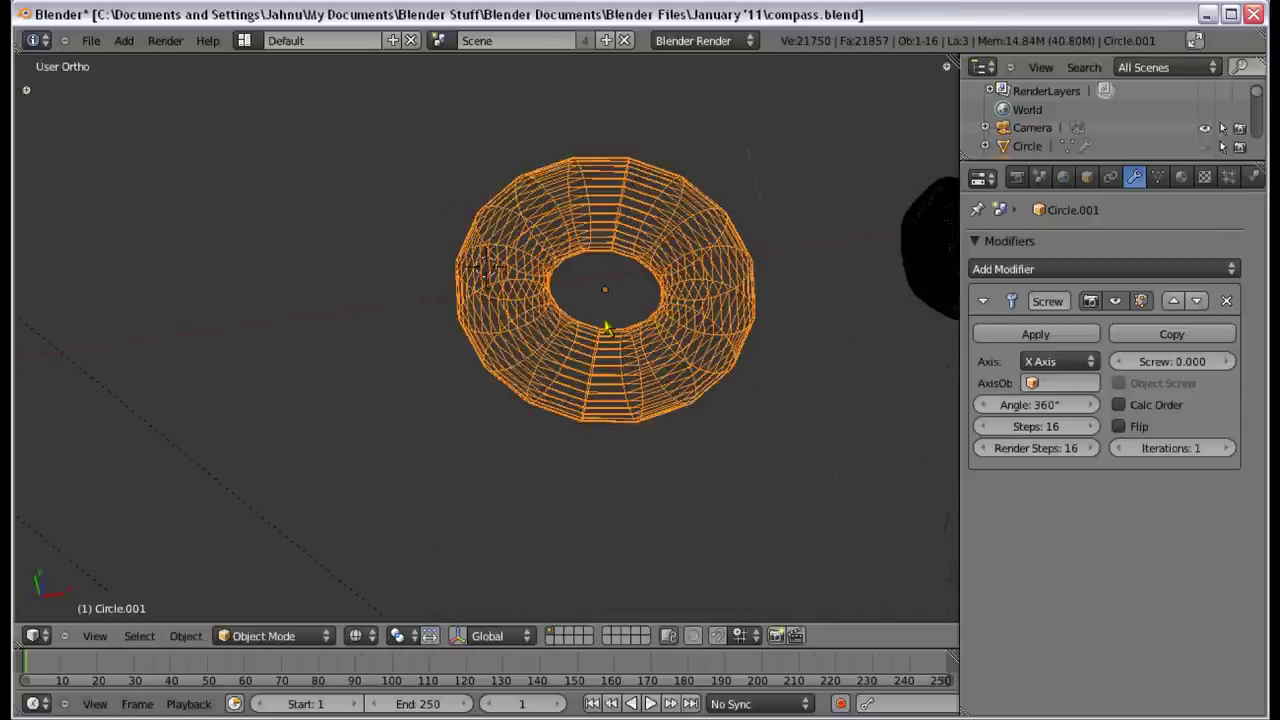
key(z)
key(KP_7)
key(z)
Step: In Edit Mode, select all vertices of the profile and scale them down to make the ring's tube thinner
key(Tab)
scroll(618, 394, up, 3)
key(a)
key(a)
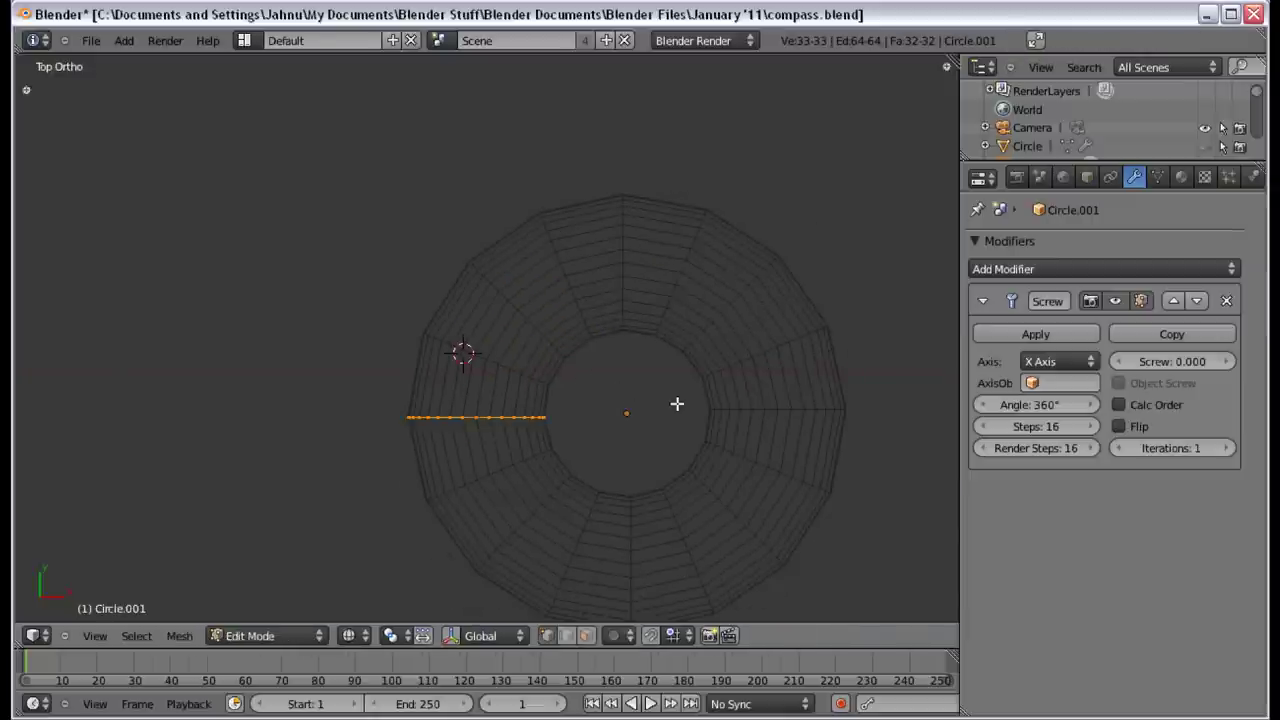
key(s)
click(540, 419)
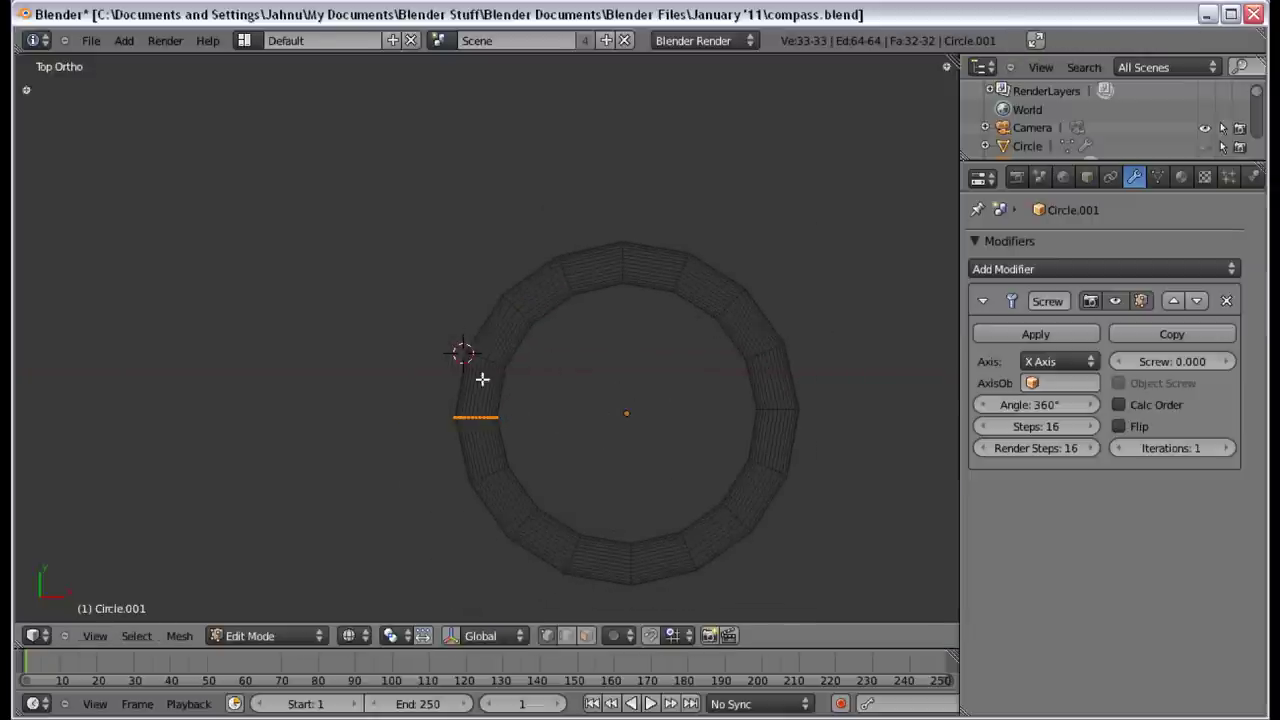
middle_drag(479, 402, 479, 316)
key(z)
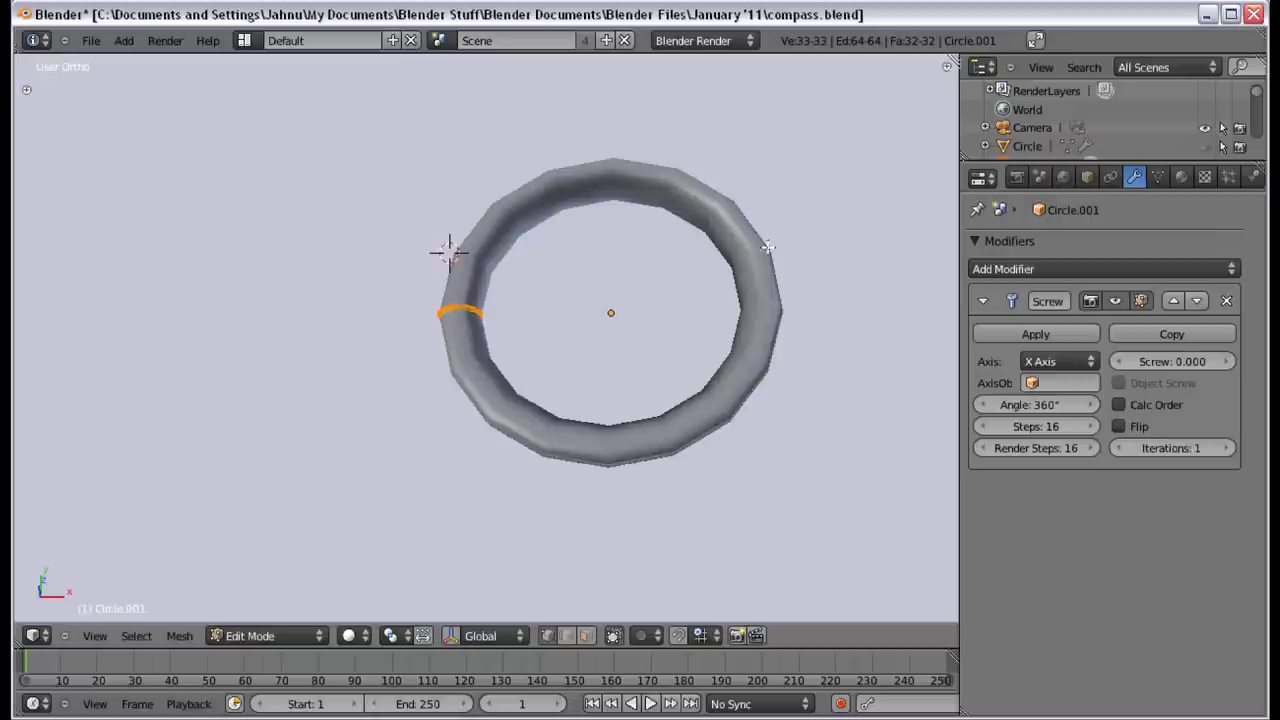
Step: Set the Screw modifier's Steps to 25, leaving Render Steps alone
key(z)
key(KP_7)
click(1093, 426)
click(1093, 426)
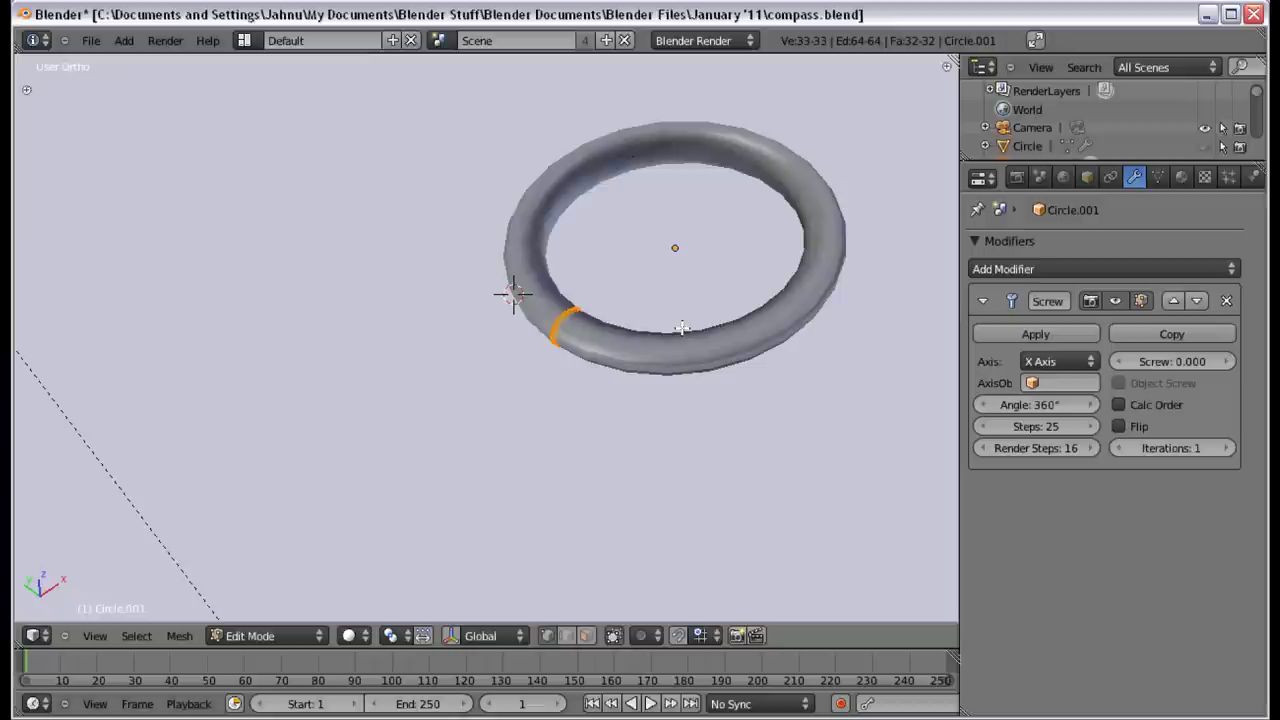
Step: Scale the ring's profile vertices down further for an even thinner key ring
middle_drag(681, 328, 662, 508)
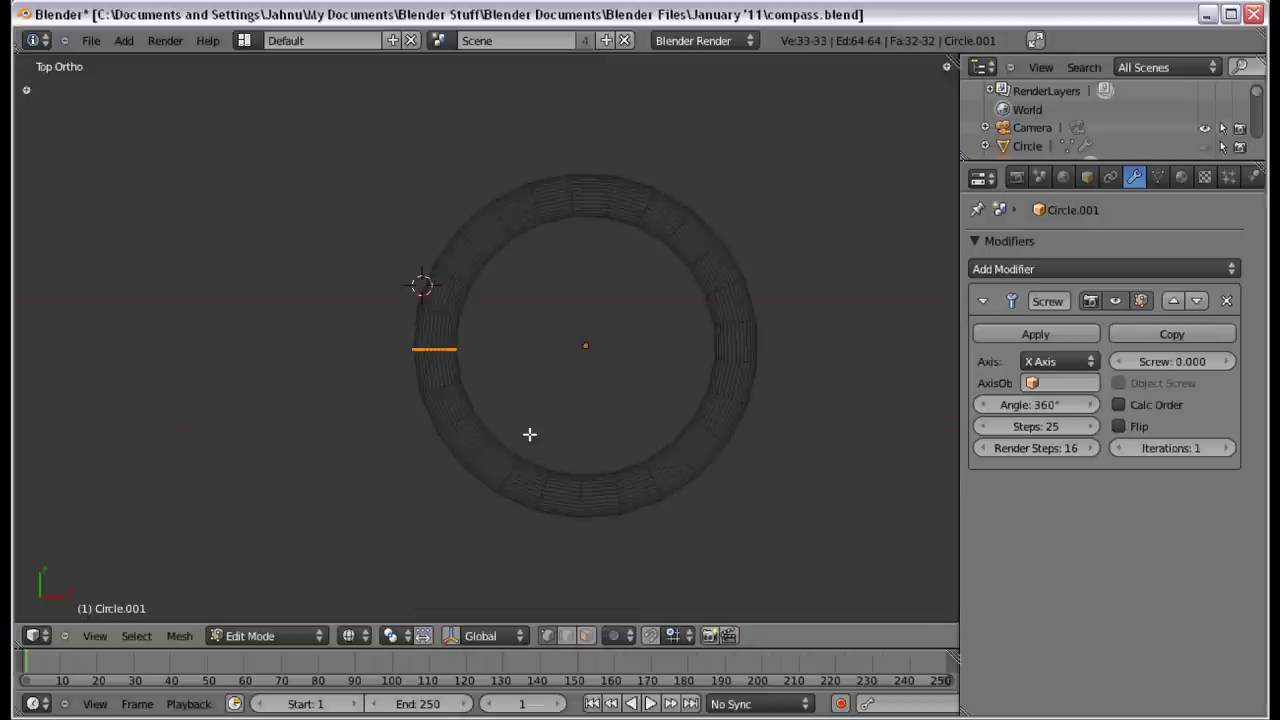
middle_drag(517, 431, 509, 291)
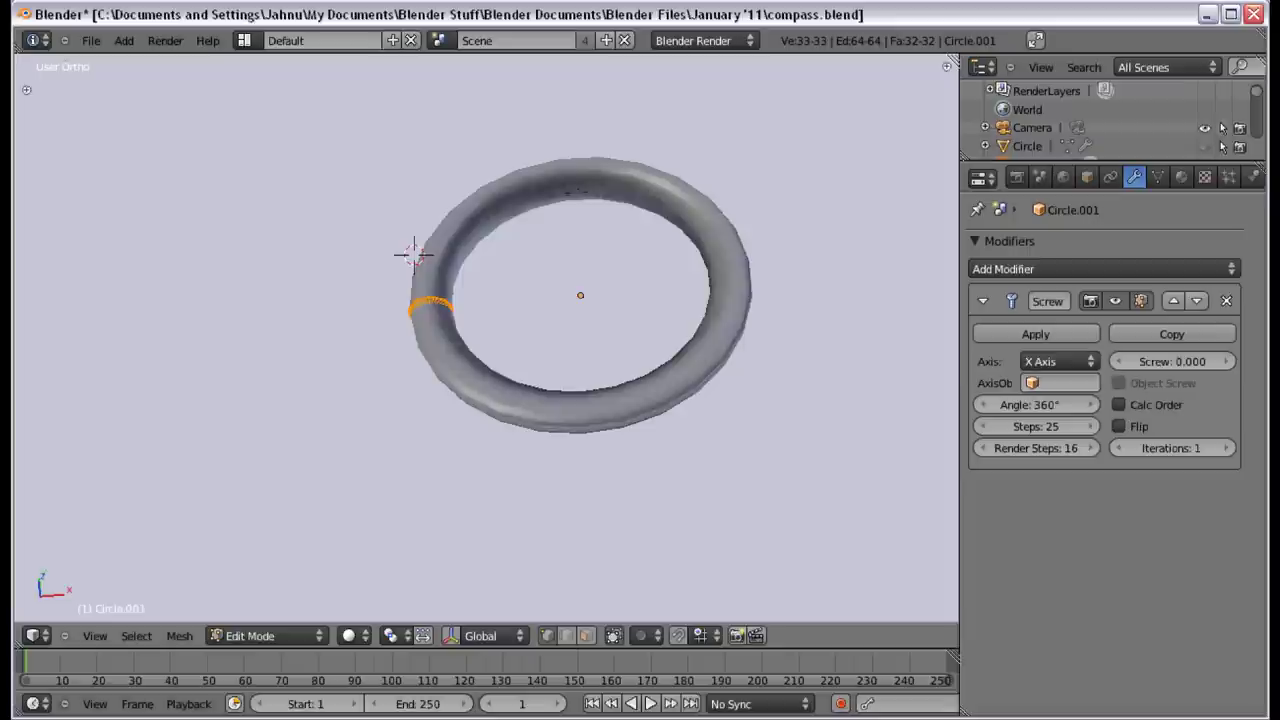
shift+middle_drag(714, 356, 595, 409)
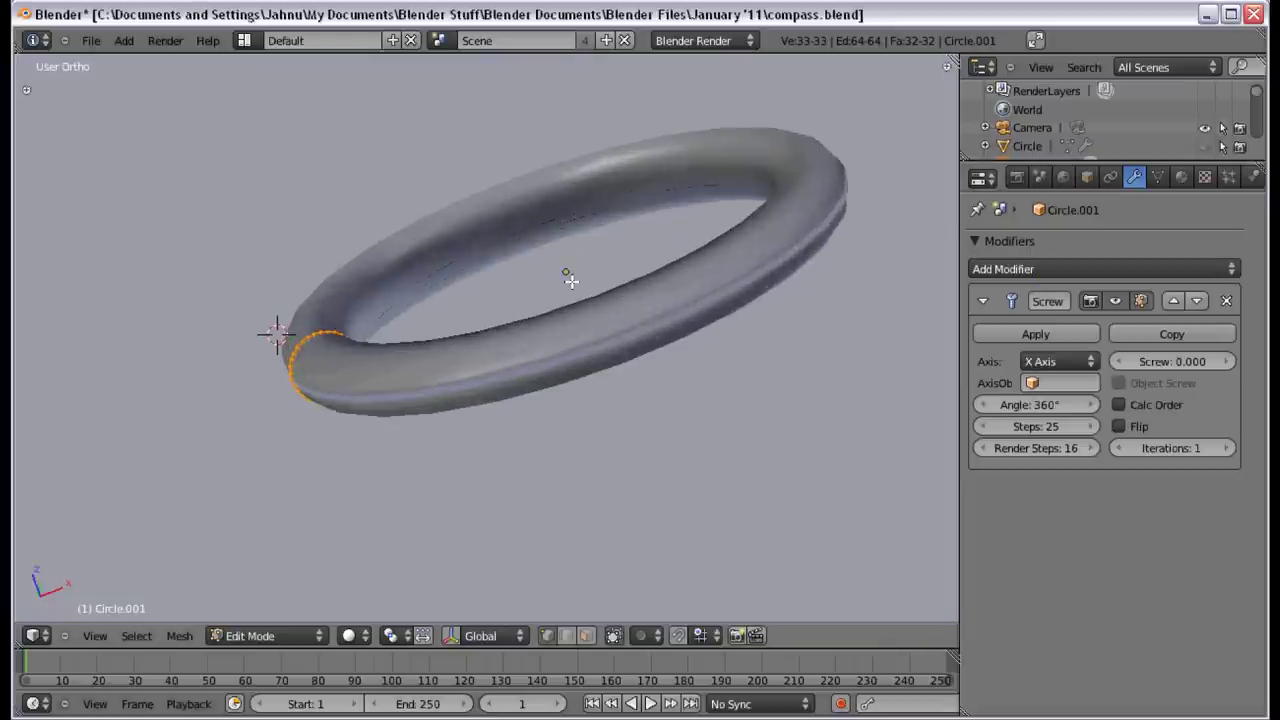
scroll(569, 280, up, 5)
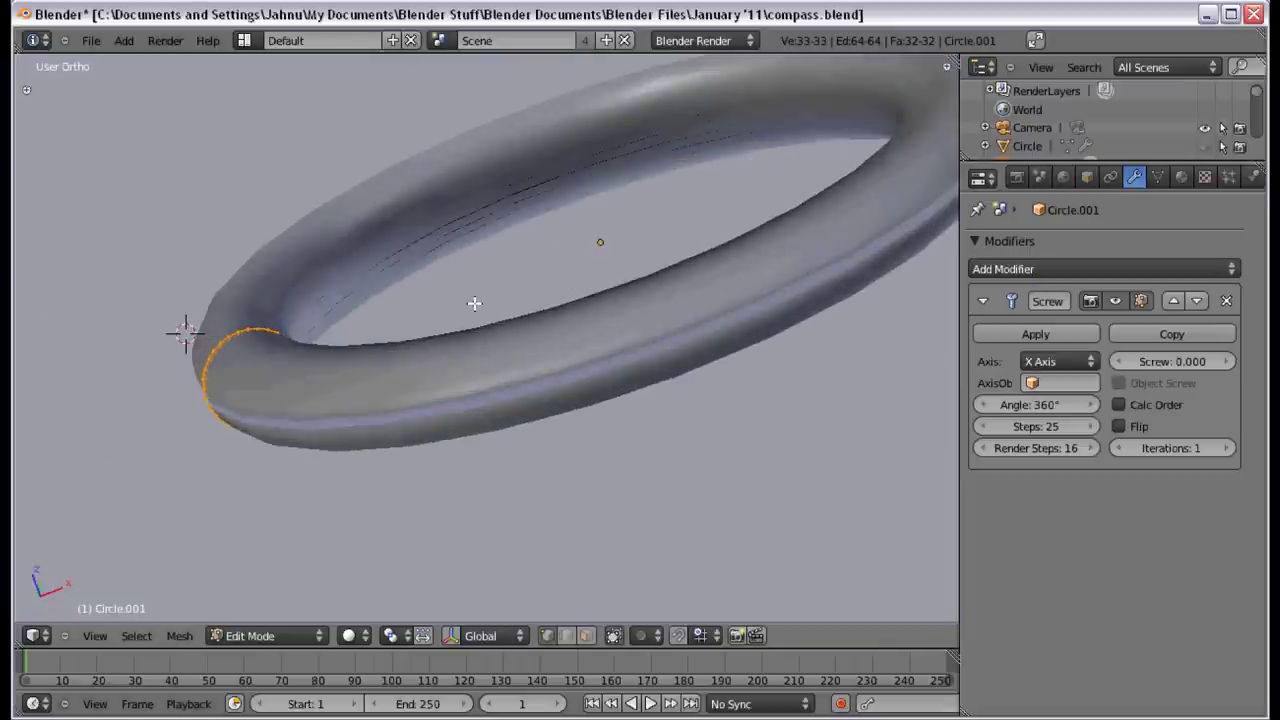
scroll(553, 345, down, 3)
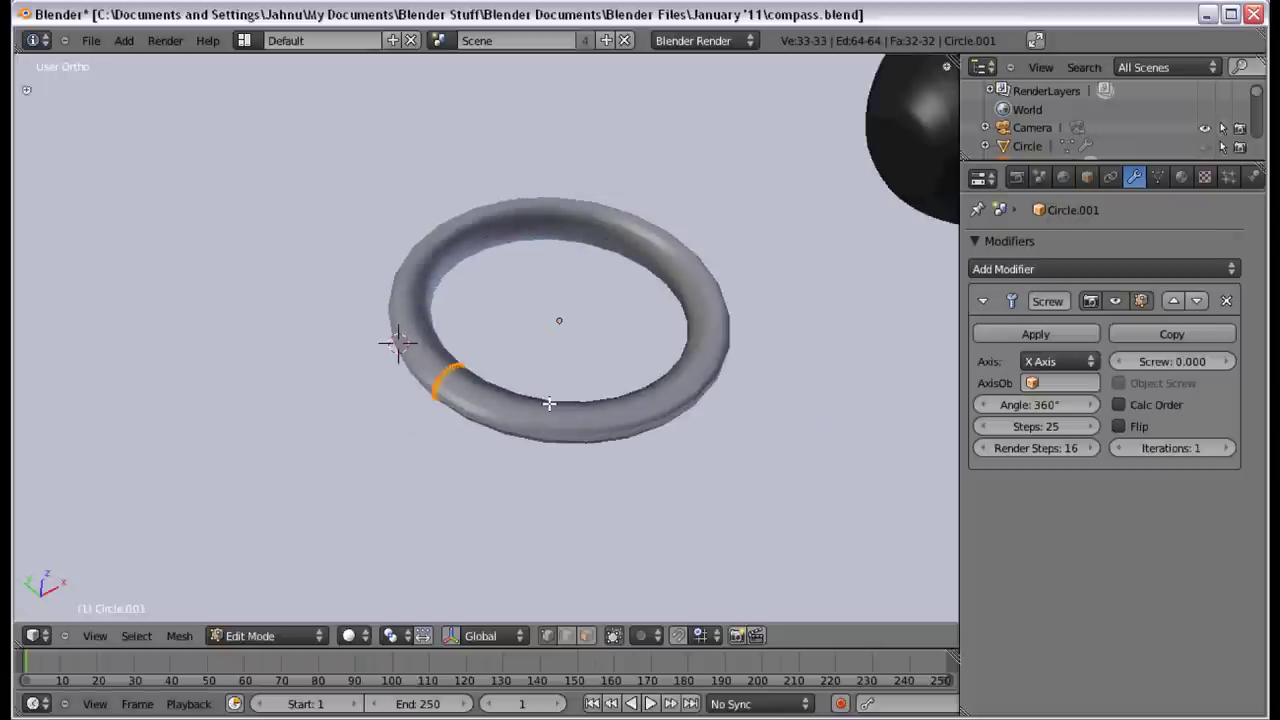
key(s)
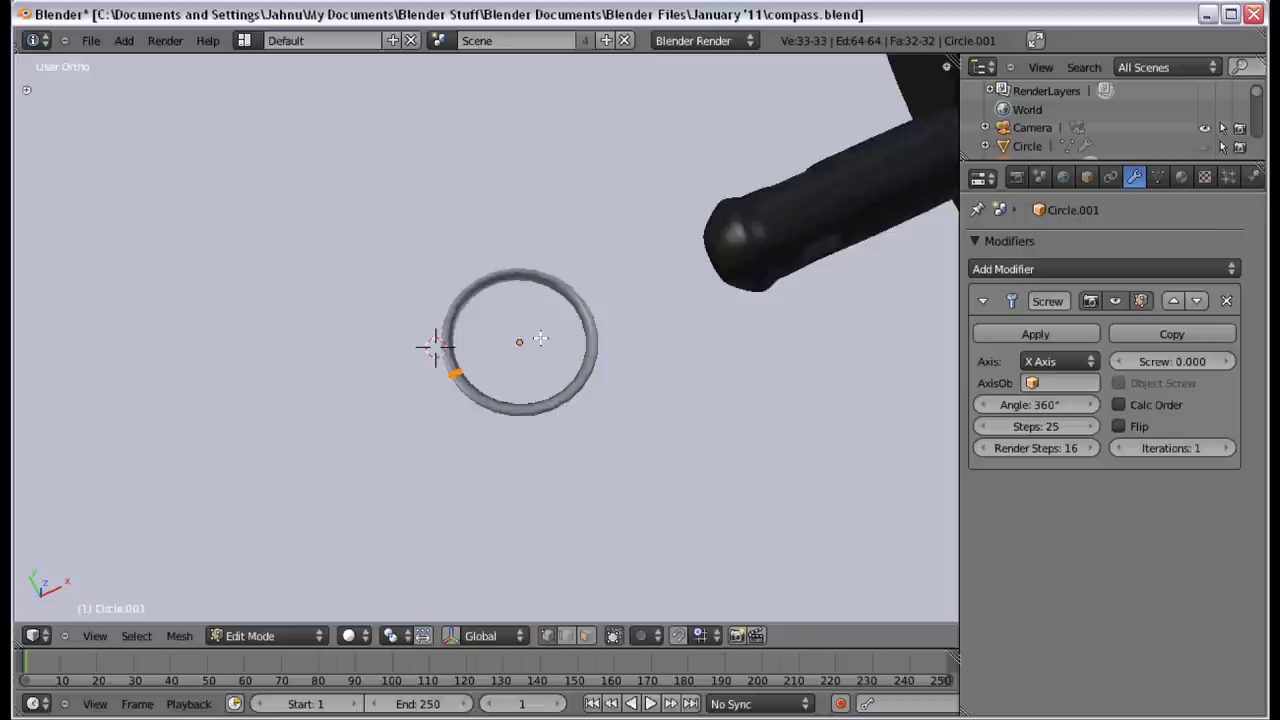
Step: Leave Edit Mode and delete the demonstration ring
key(Tab)
key(x)
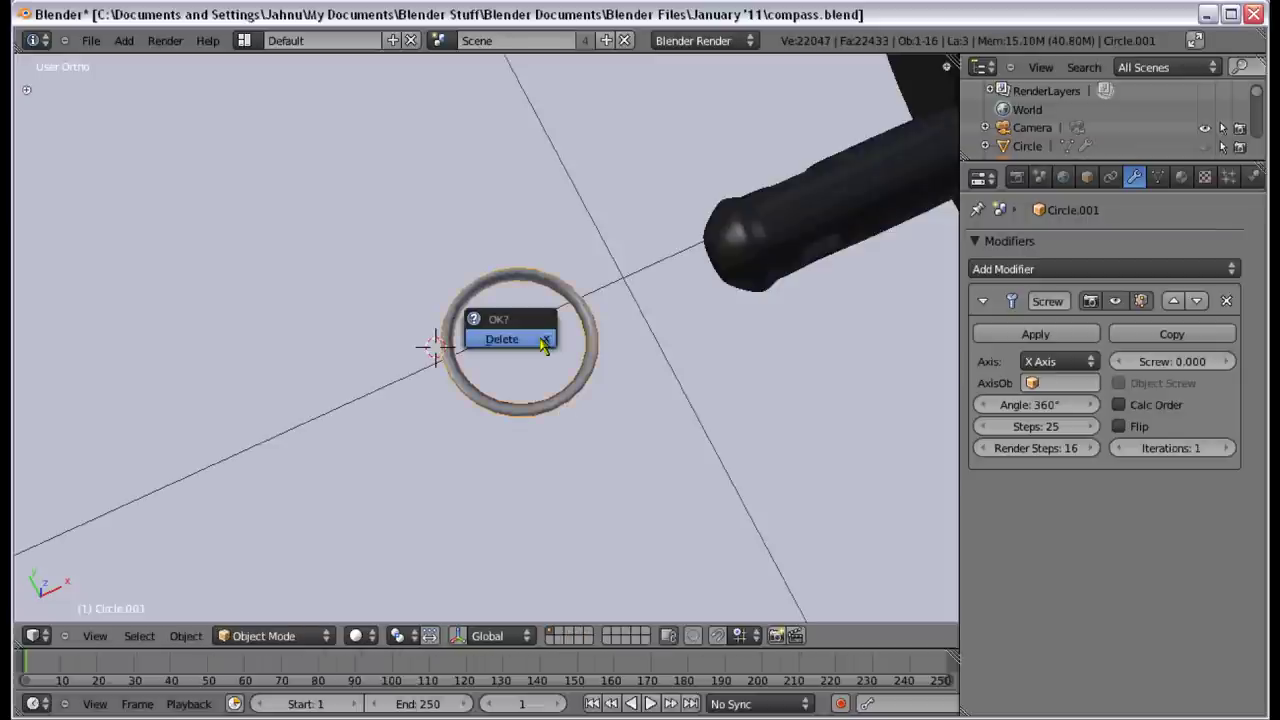
click(510, 339)
Step: Undo and redo the recent changes until the original key ring and floor plane are back in view, in solid shading
key(ctrl+z)
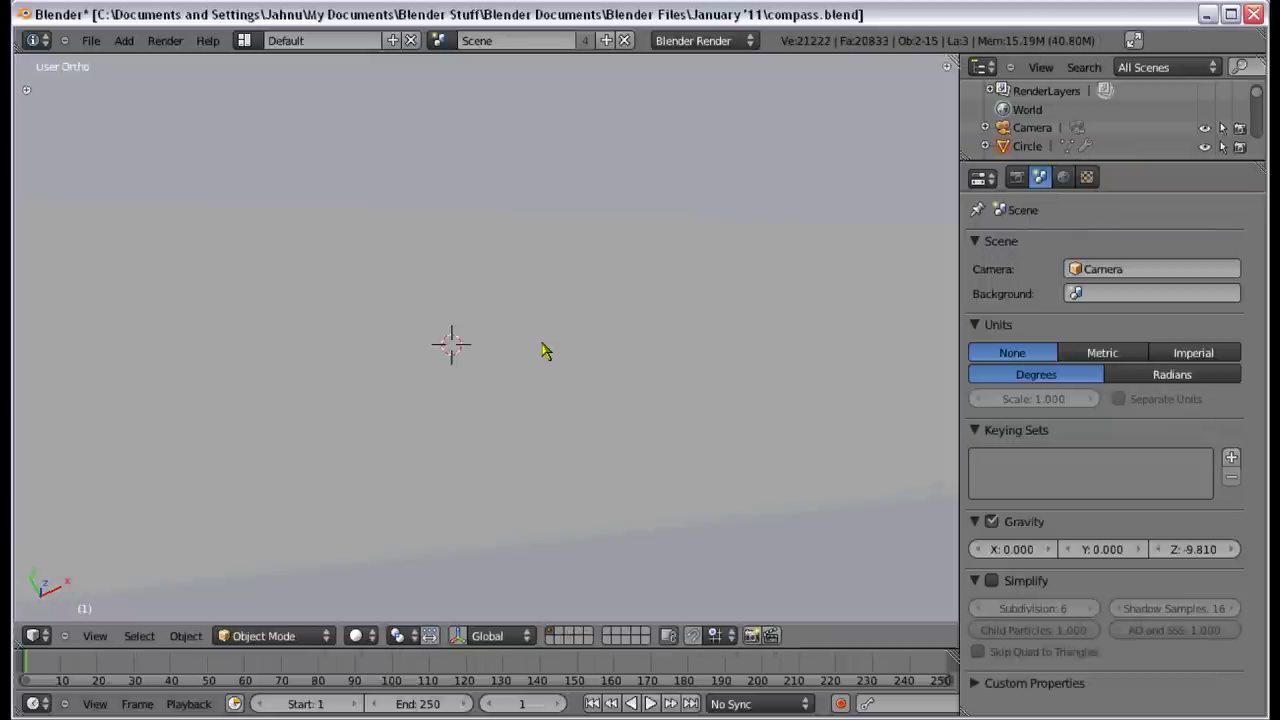
scroll(527, 464, down, 6)
key(ctrl+z)
key(ctrl+shift+z)
key(ctrl+shift+z)
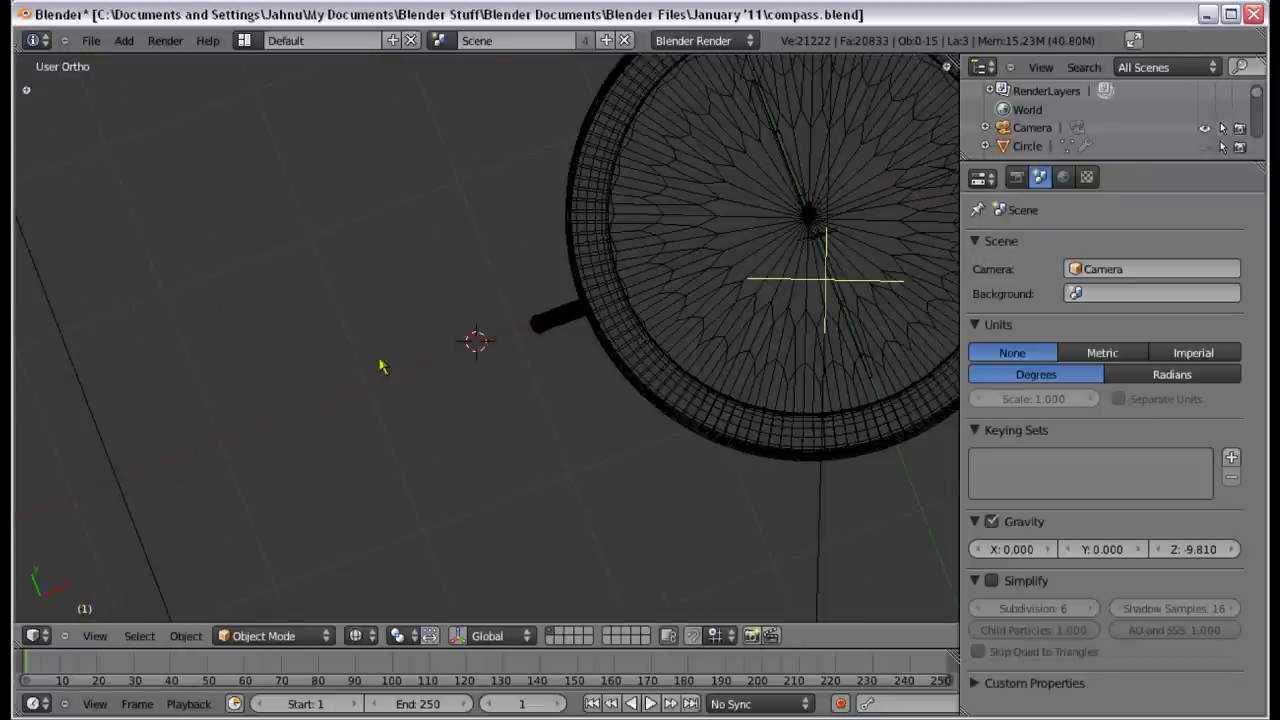
key(ctrl+z)
key(ctrl+z)
key(ctrl+shift+z)
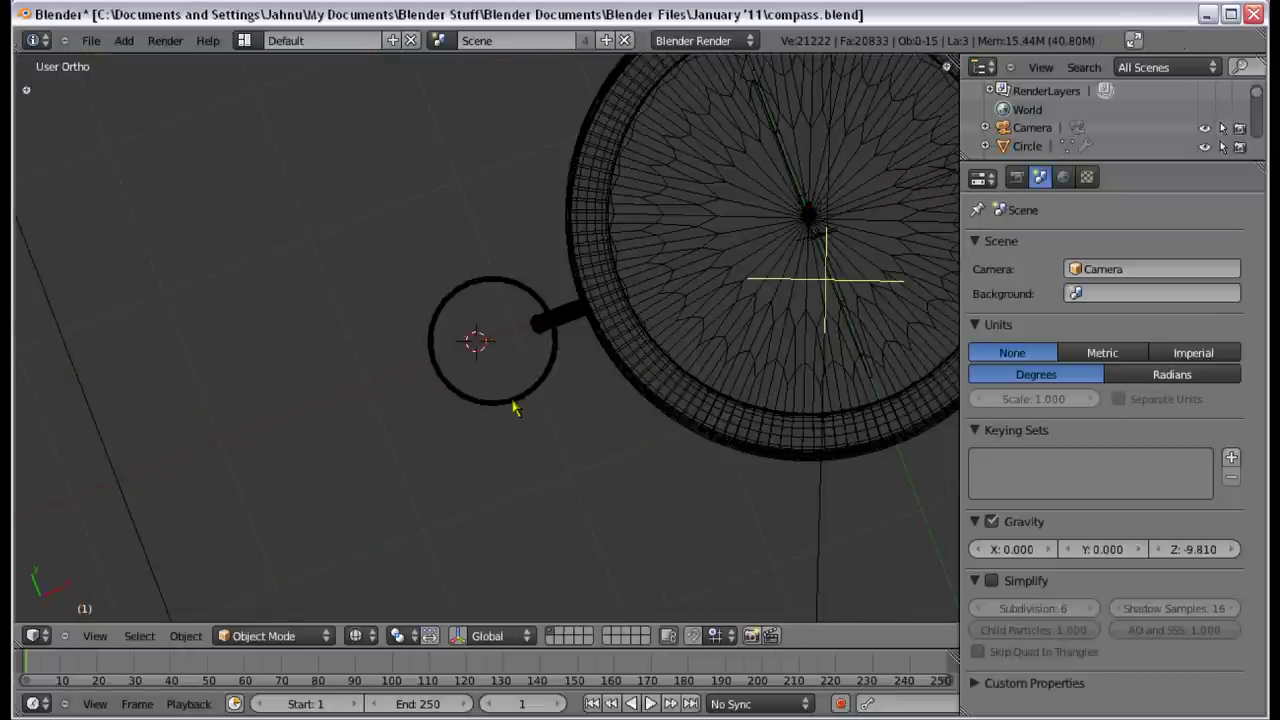
key(z)
middle_drag(573, 286, 597, 309)
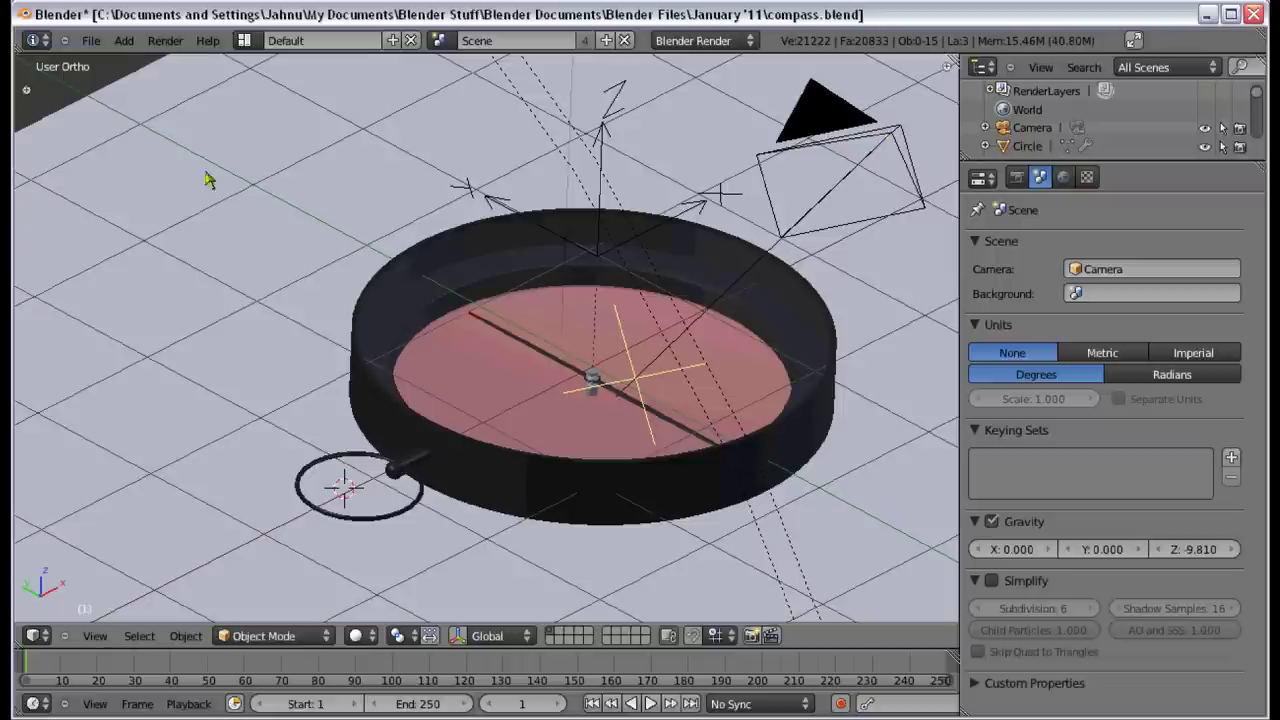
Step: Open the recent file compass2.blend
click(90, 40)
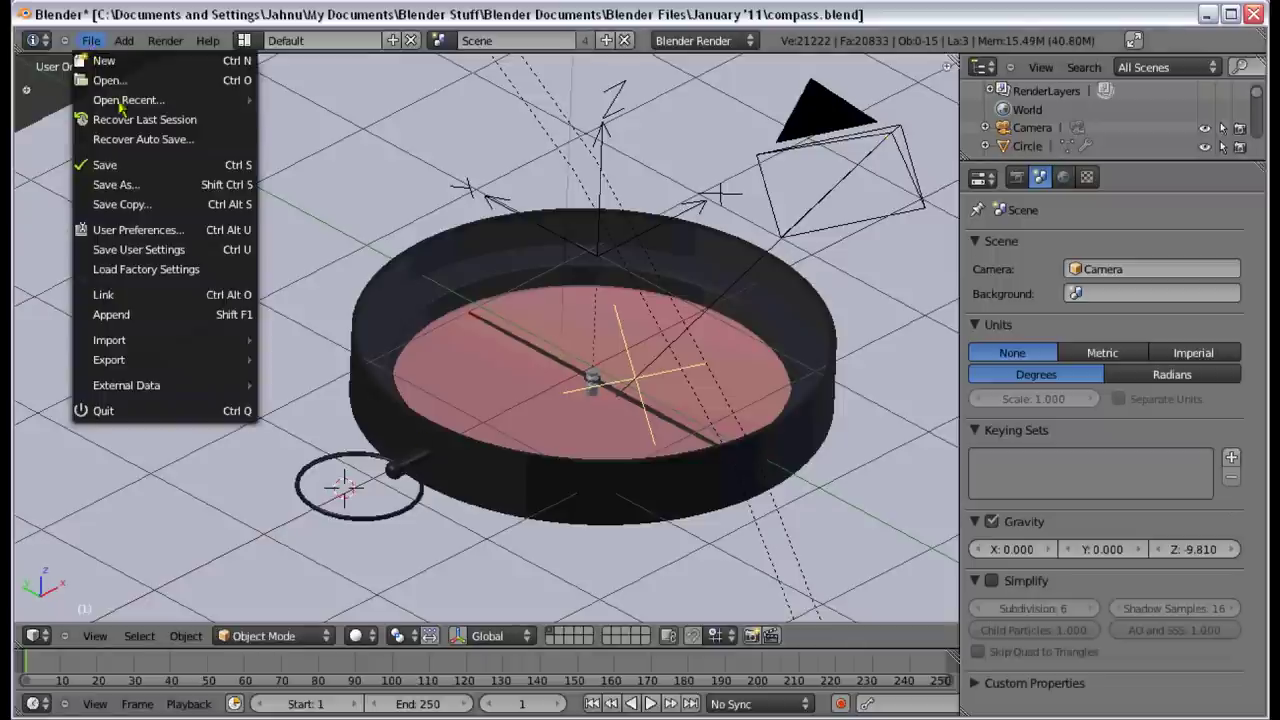
mouse_move(120, 104)
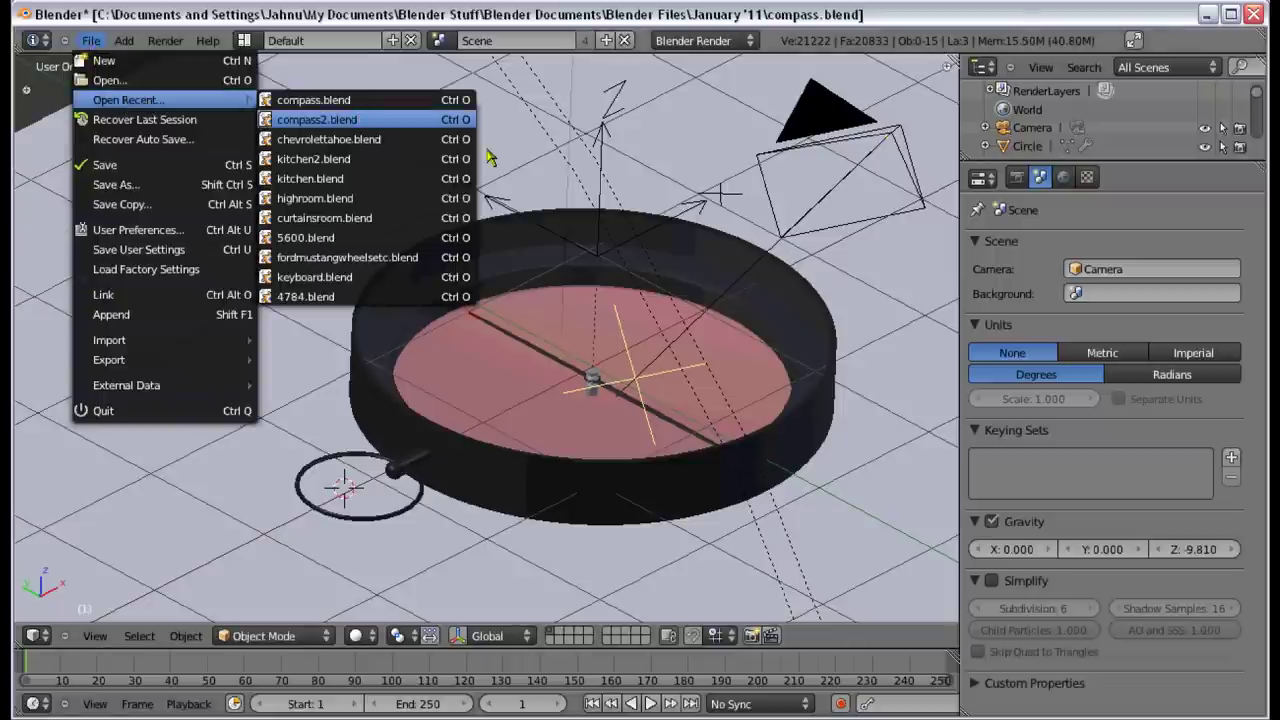
key(Return)
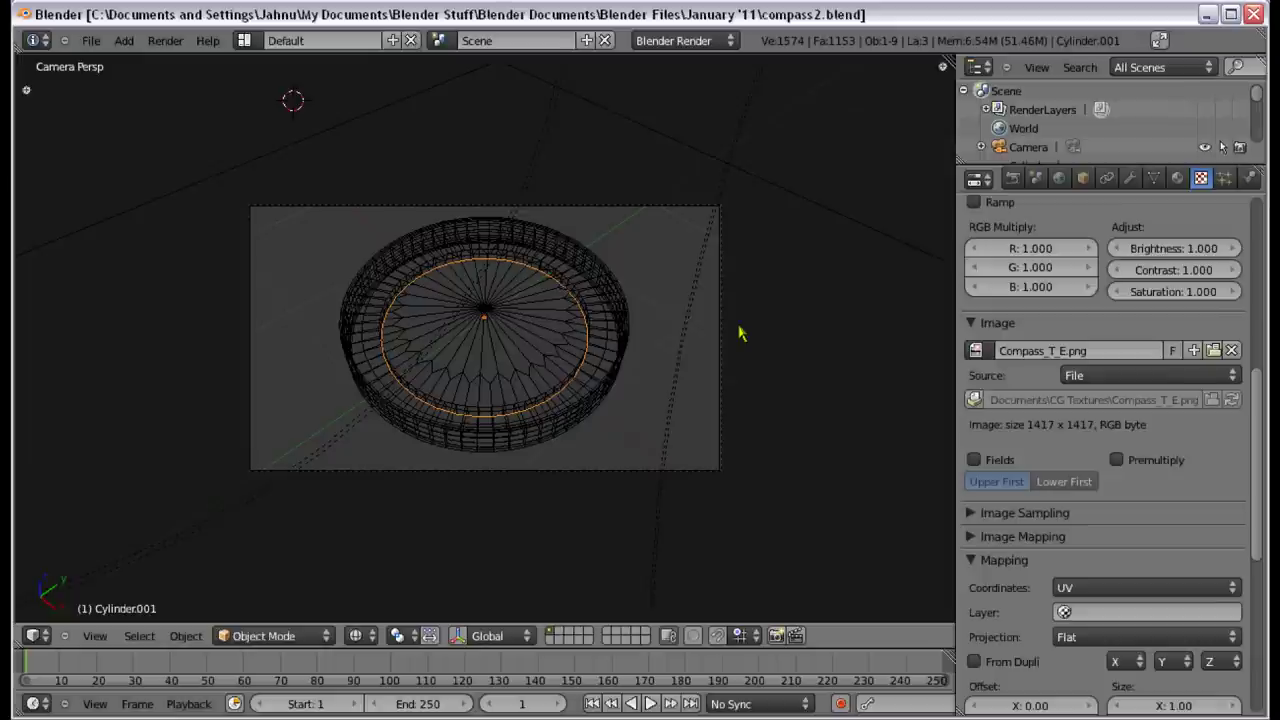
Step: Select the compass body Cylinder.002 in the top view and snap the 3D cursor to its center
key(KP_7)
key(z)
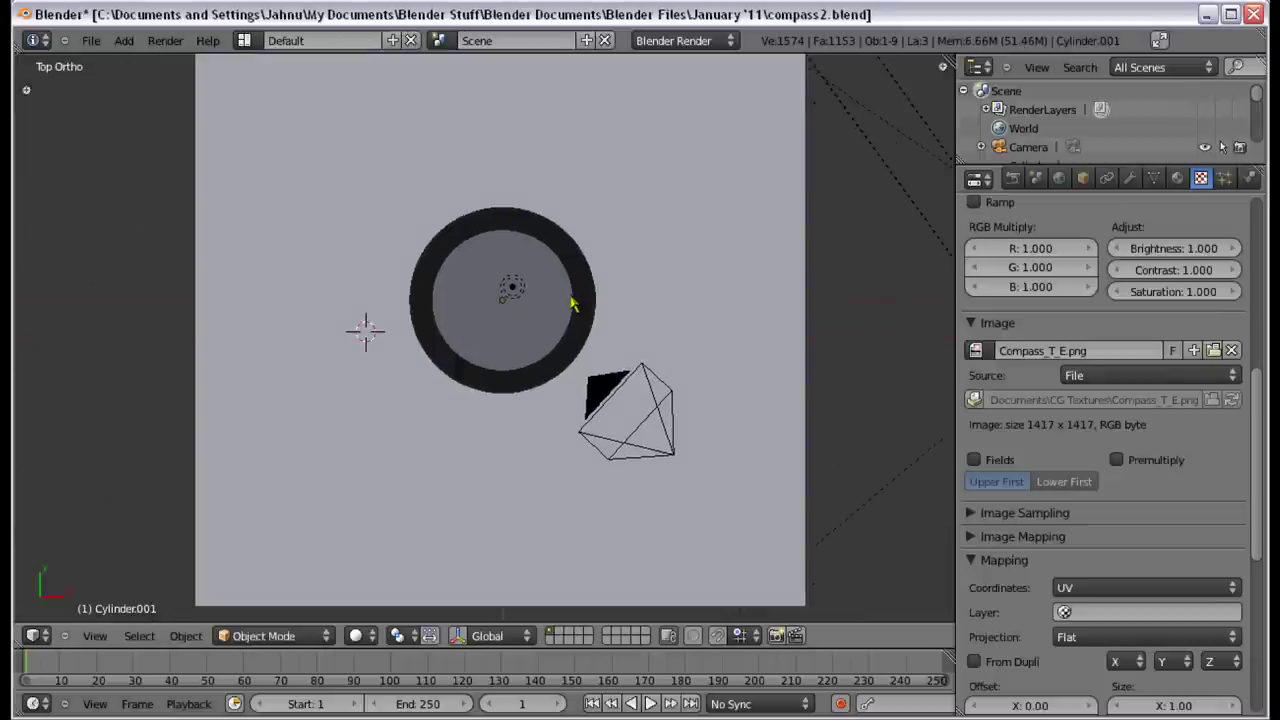
scroll(578, 301, up, 4)
key(z)
right_click(543, 255)
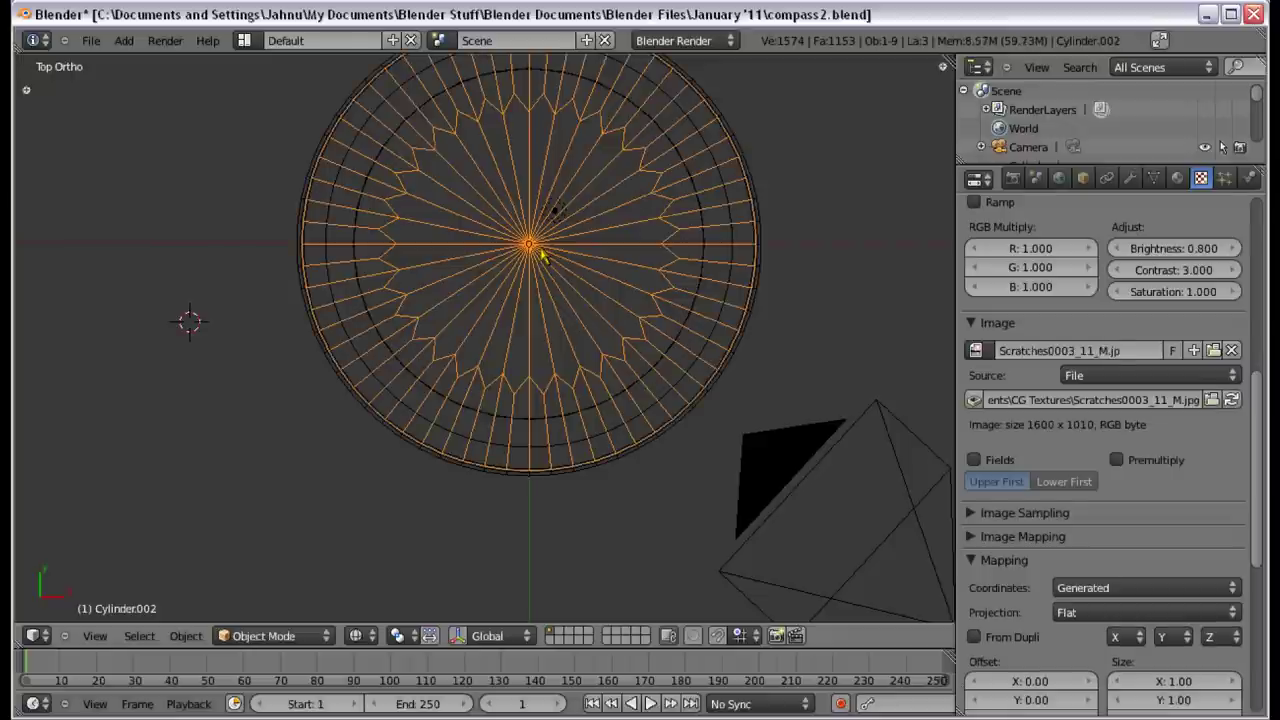
key(shift+s)
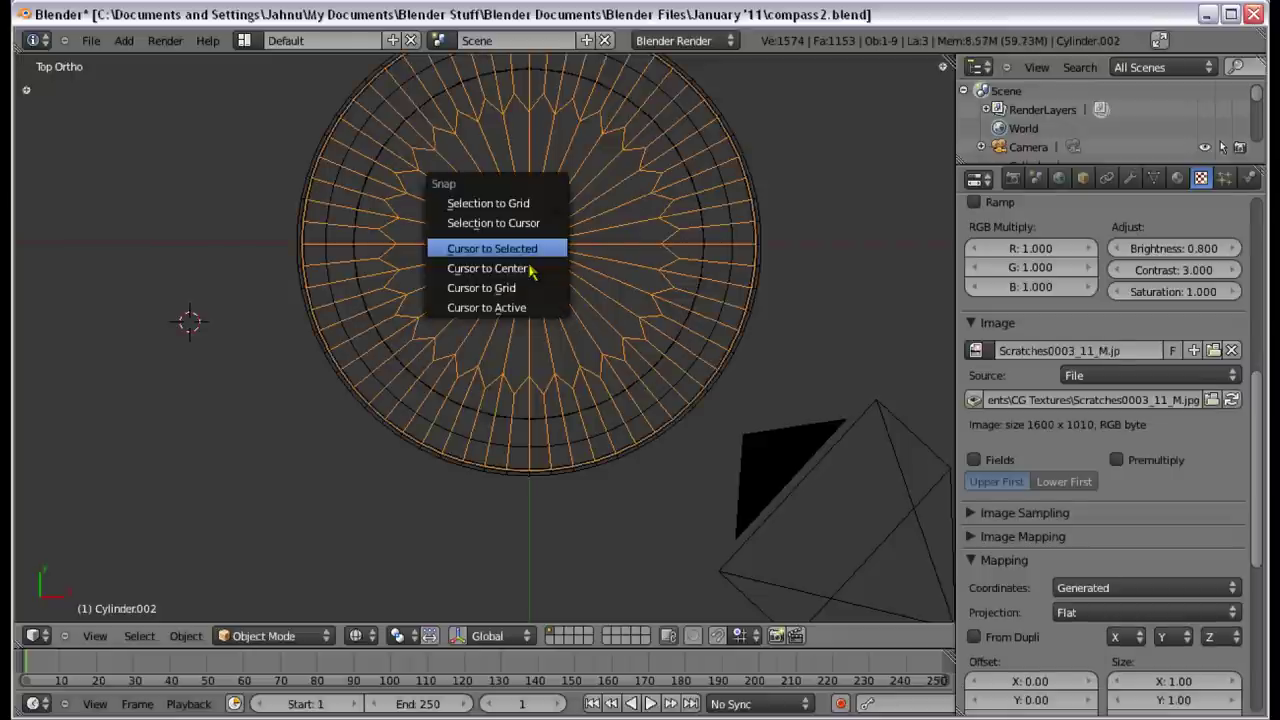
click(531, 270)
Step: Add an Empty at the 3D cursor in the middle of the compass
mouse_move(531, 270)
middle_down()
mouse_move(523, 146)
mouse_move(557, 235)
mouse_move(537, 264)
middle_up()
scroll(557, 235, down, 3)
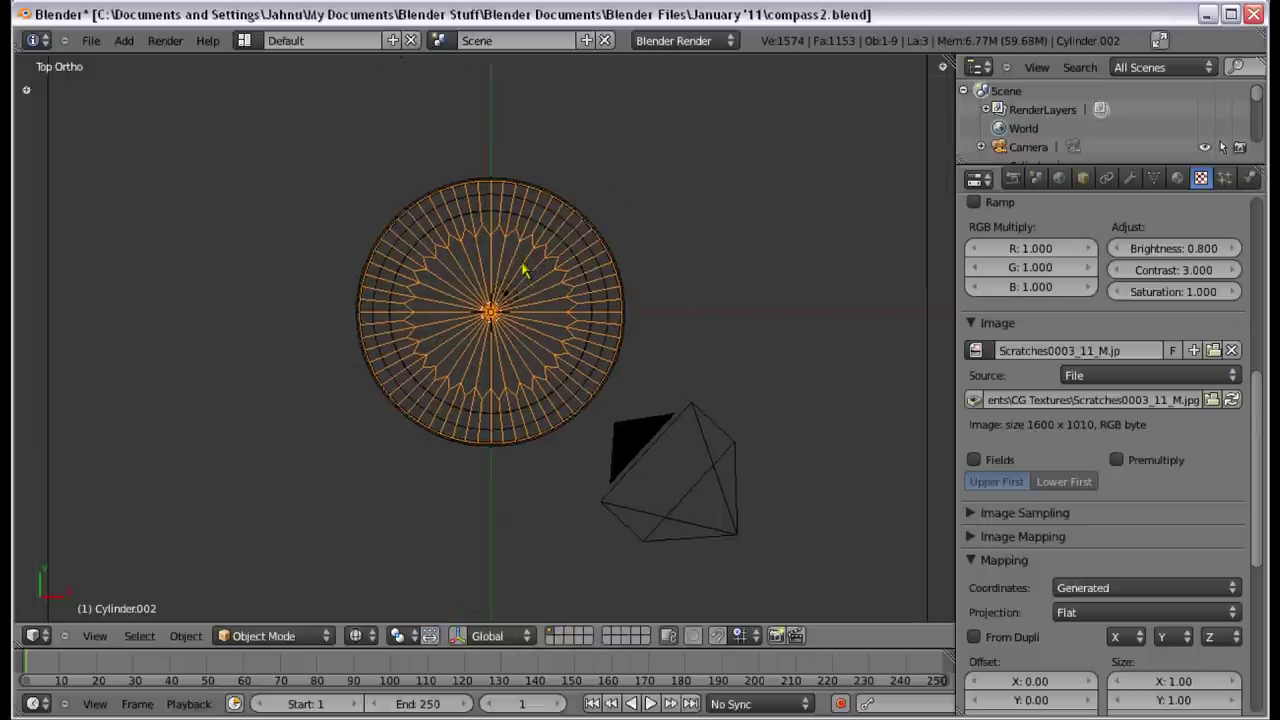
scroll(545, 305, down, 1)
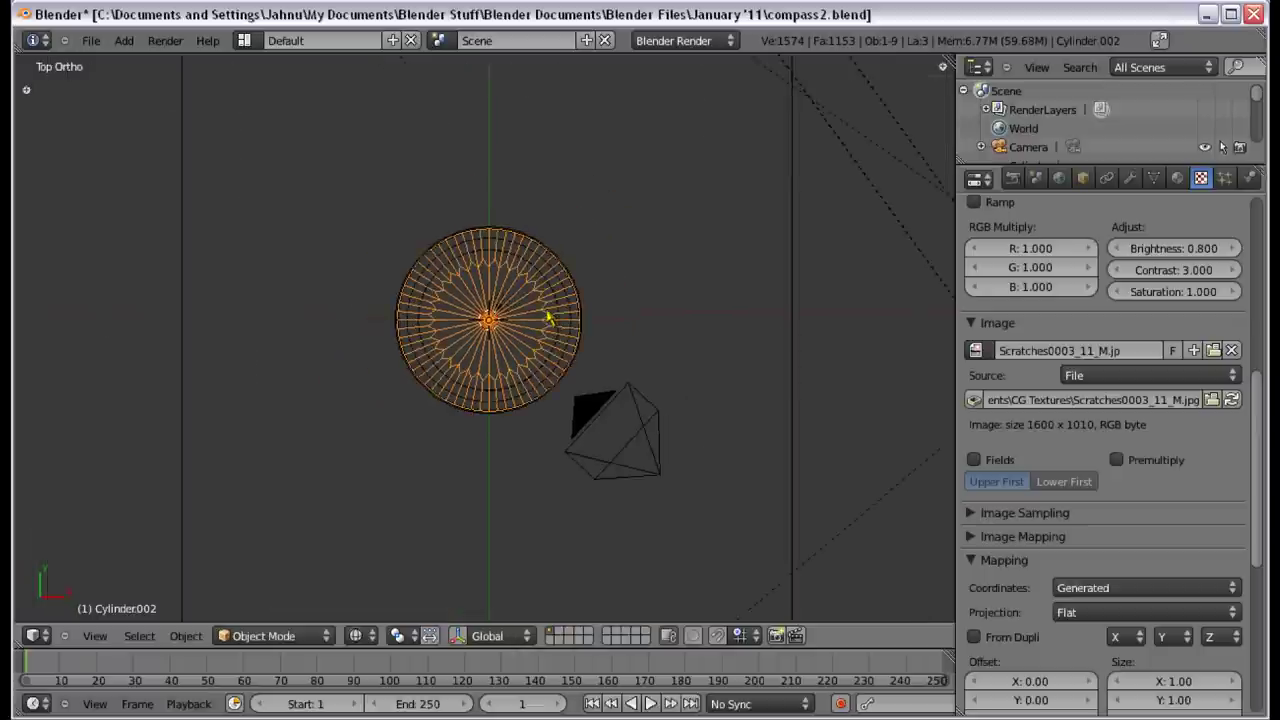
scroll(545, 305, up, 2)
key(shift+a)
click(537, 442)
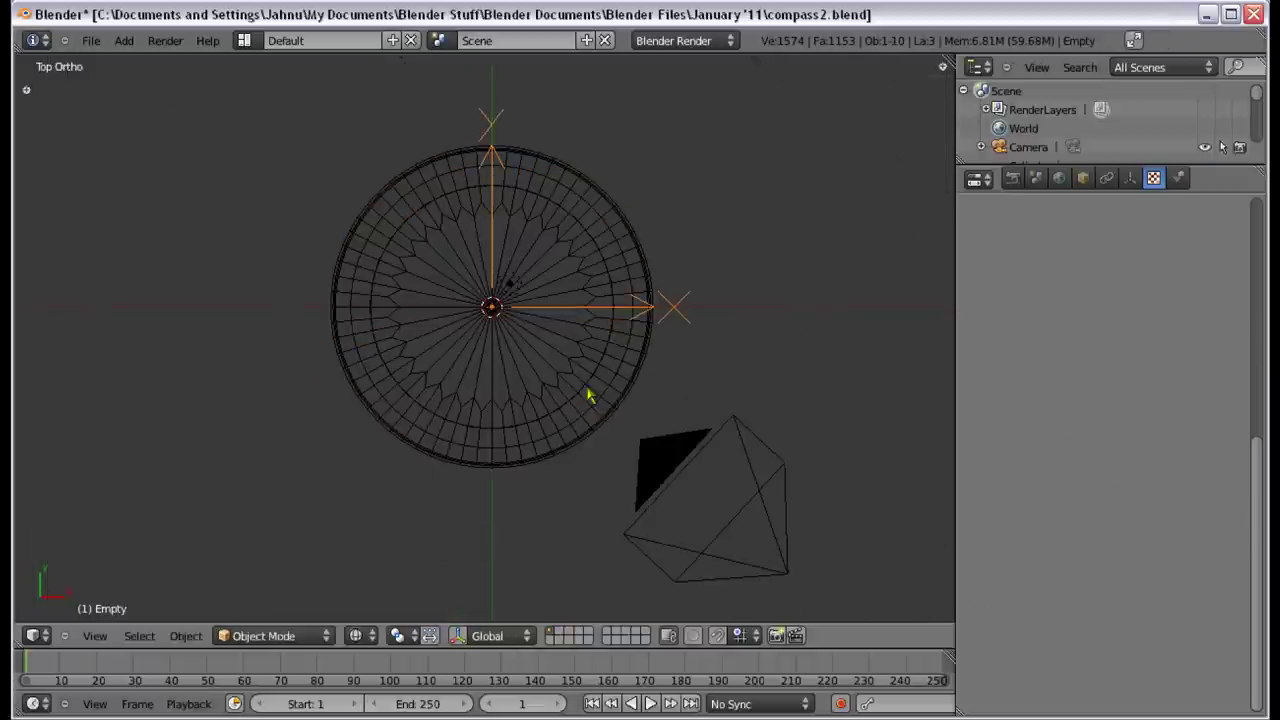
Step: In the front view, move the Empty up about 0.84 units along the Z axis, above the compass
key(KP_1)
scroll(603, 333, down, 3)
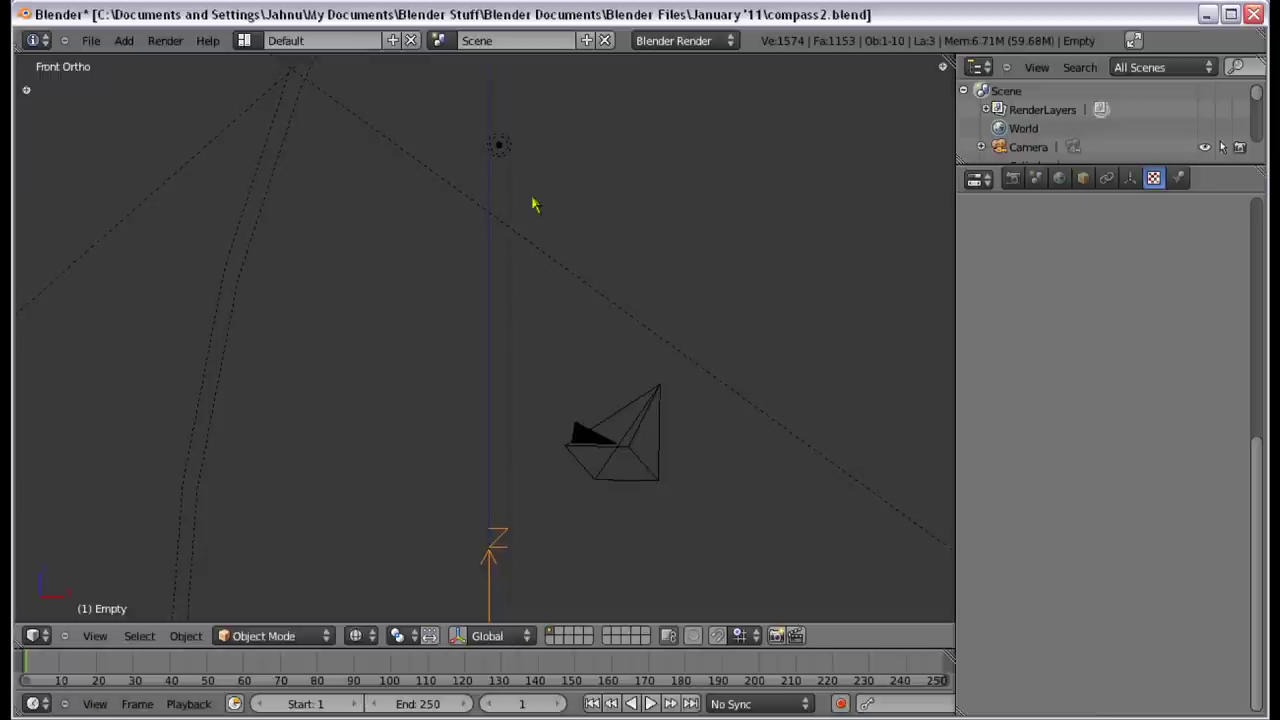
shift+scroll(534, 203, down, 5)
key(g)
key(z)
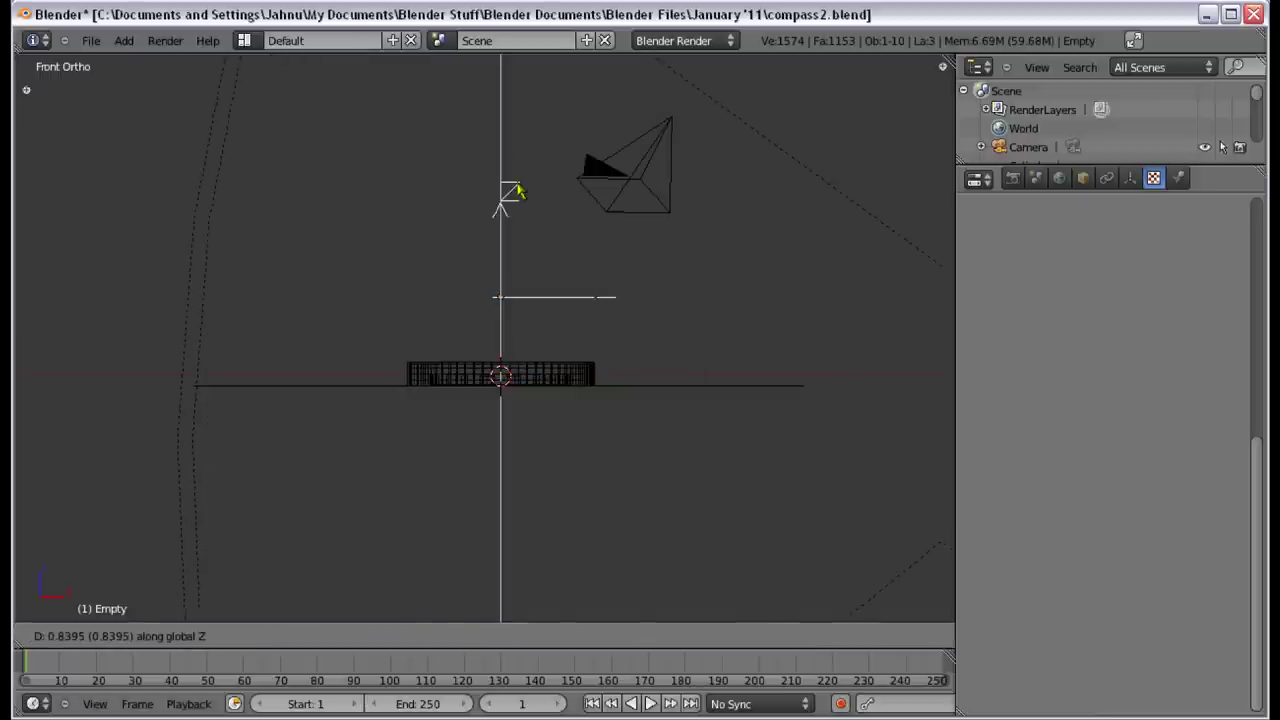
click(518, 190)
Step: Add a Copy Rotation constraint to the compass body Cylinder.002 with the Empty as its target
middle_drag(518, 190, 486, 457)
key(KP_7)
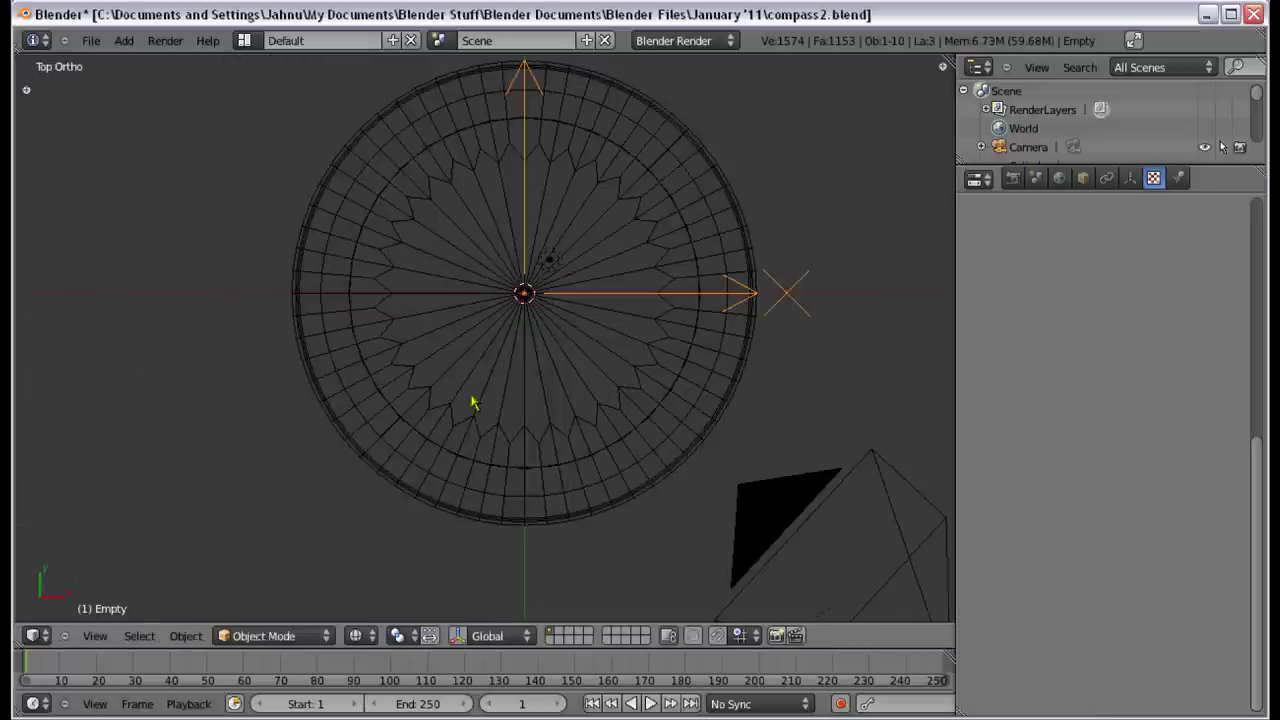
right_click(677, 370)
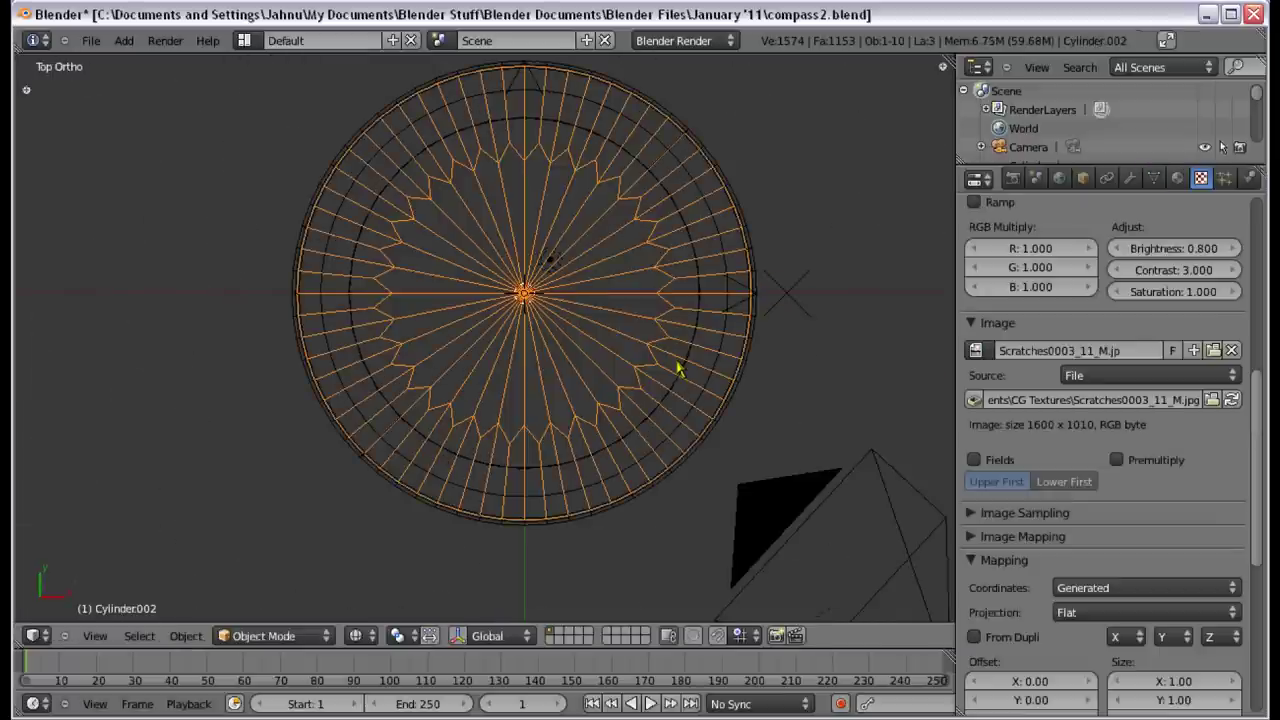
click(1130, 178)
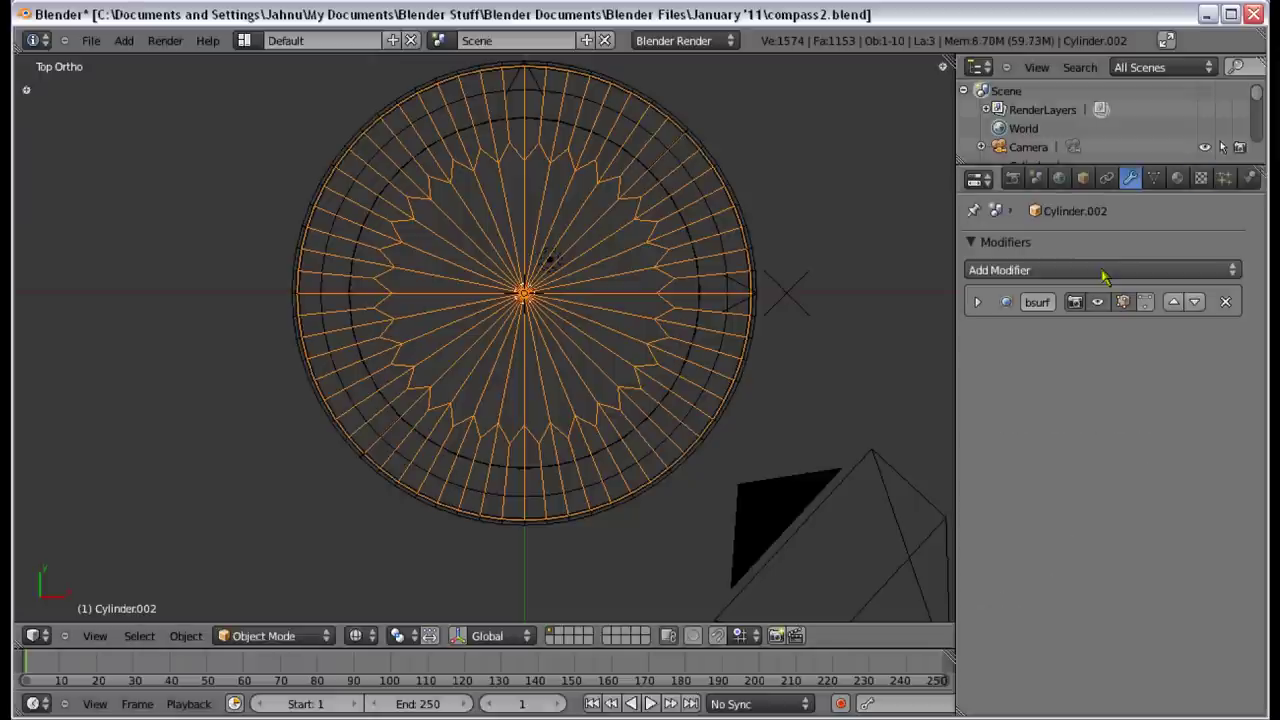
click(1106, 178)
click(1100, 270)
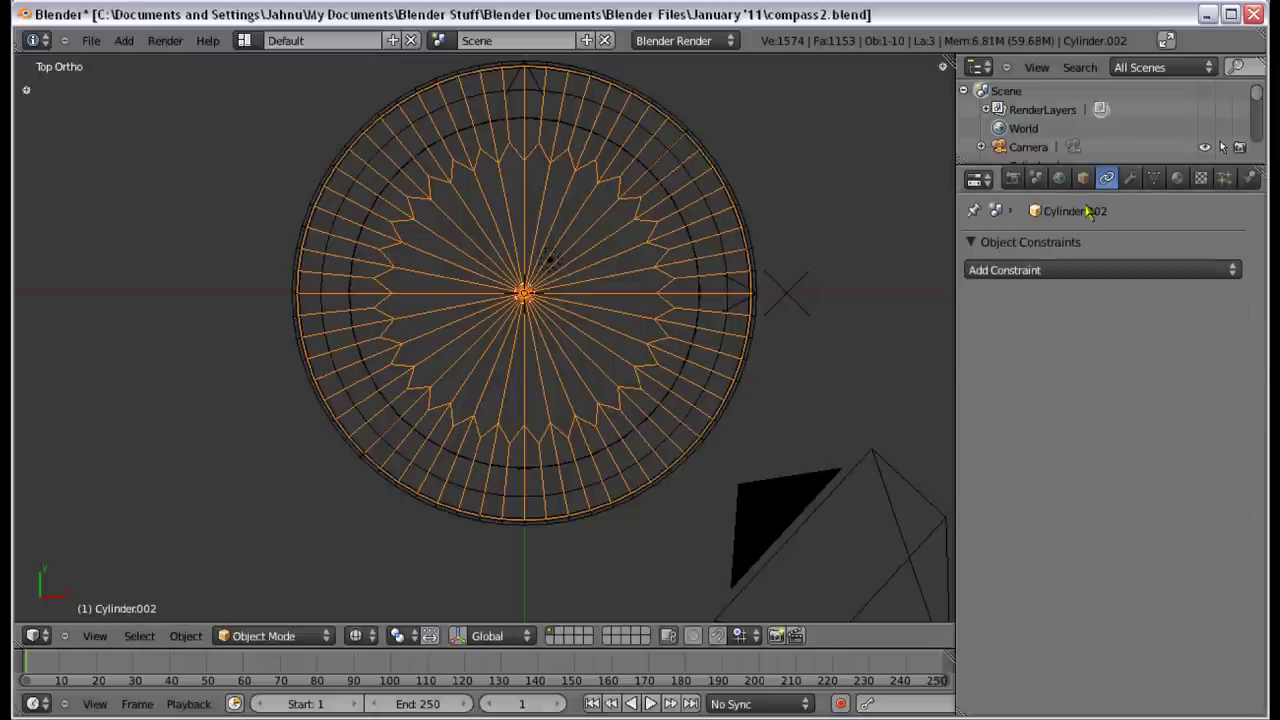
click(1010, 270)
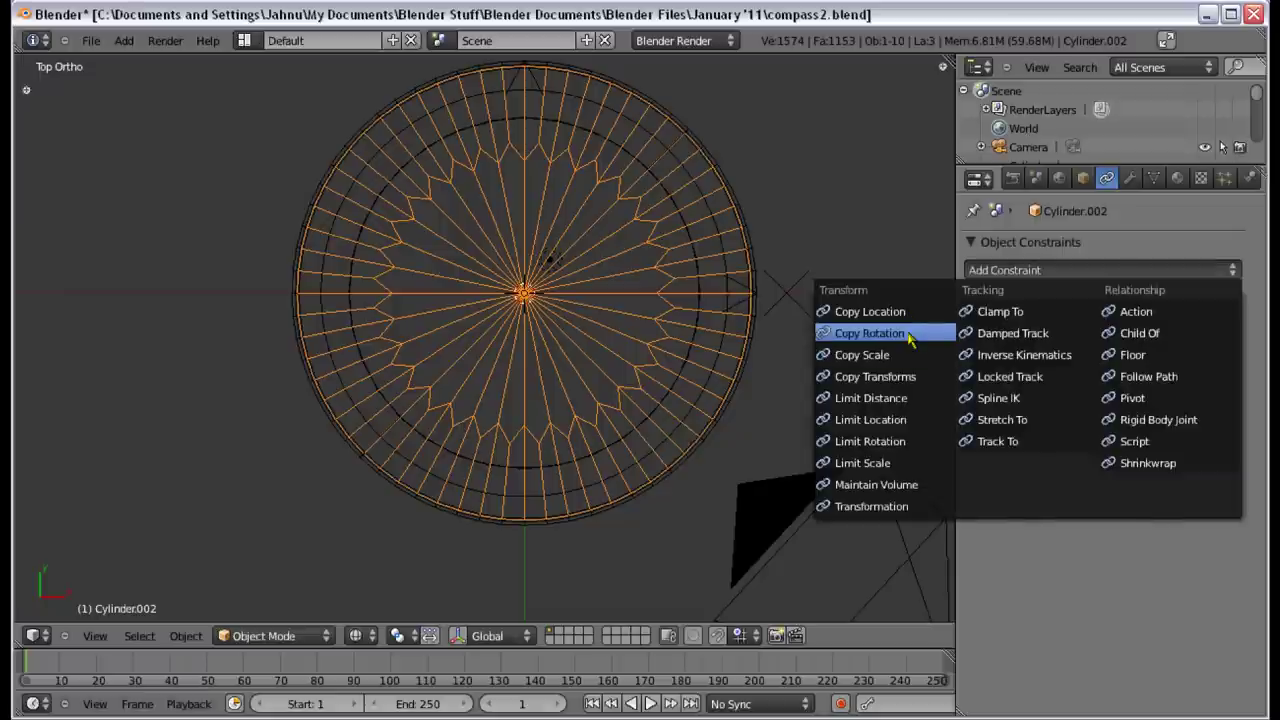
click(870, 333)
click(1105, 335)
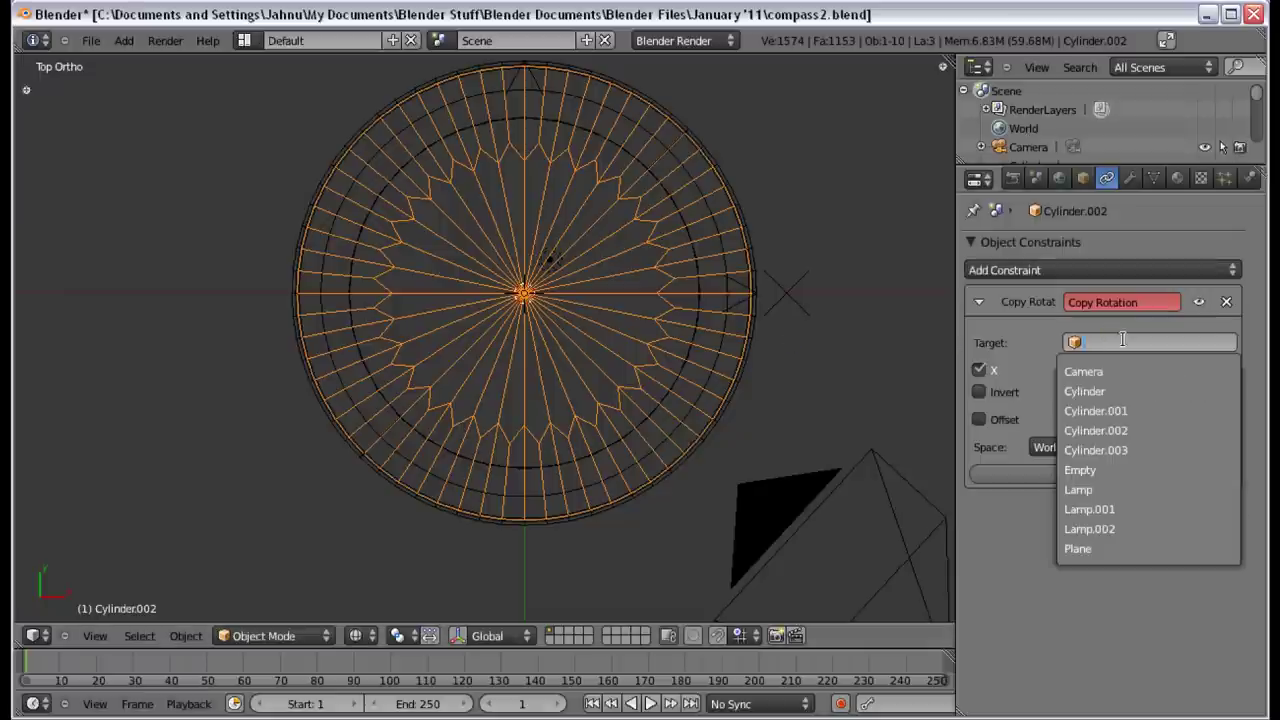
click(1110, 467)
Step: Try rotating the Empty in the top view to test the constraint on the compass body
right_click(818, 294)
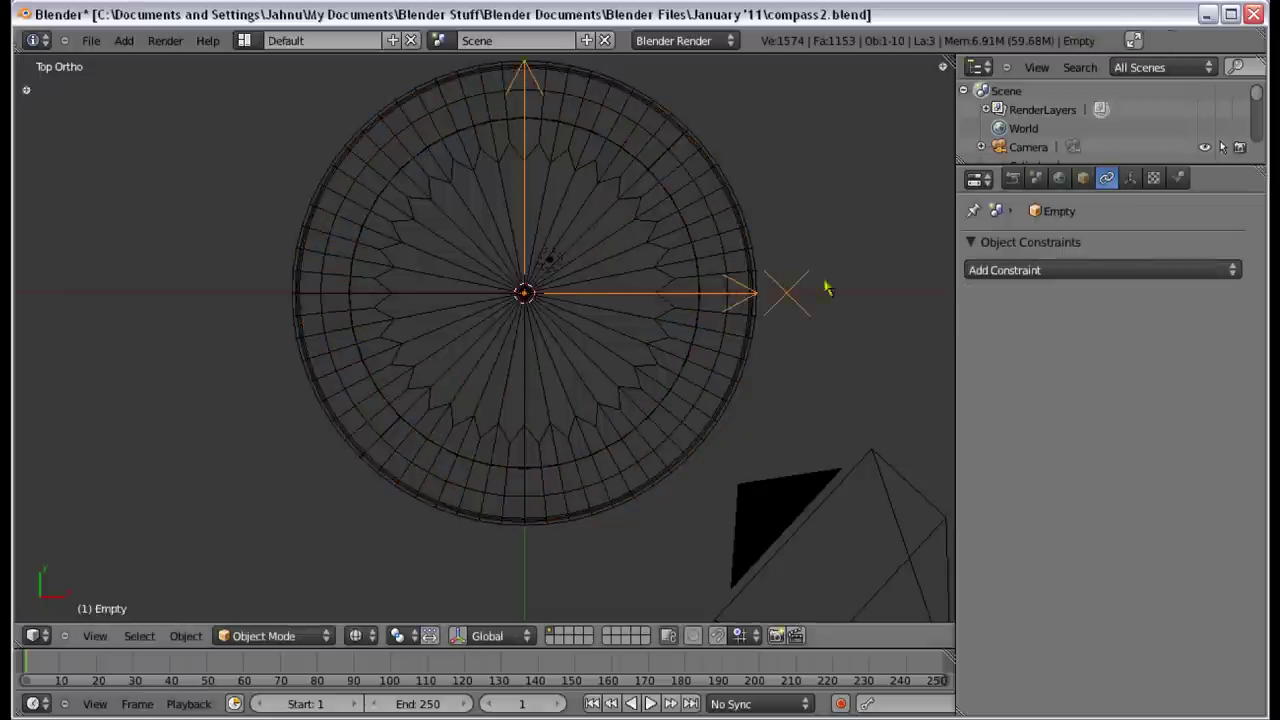
key(r)
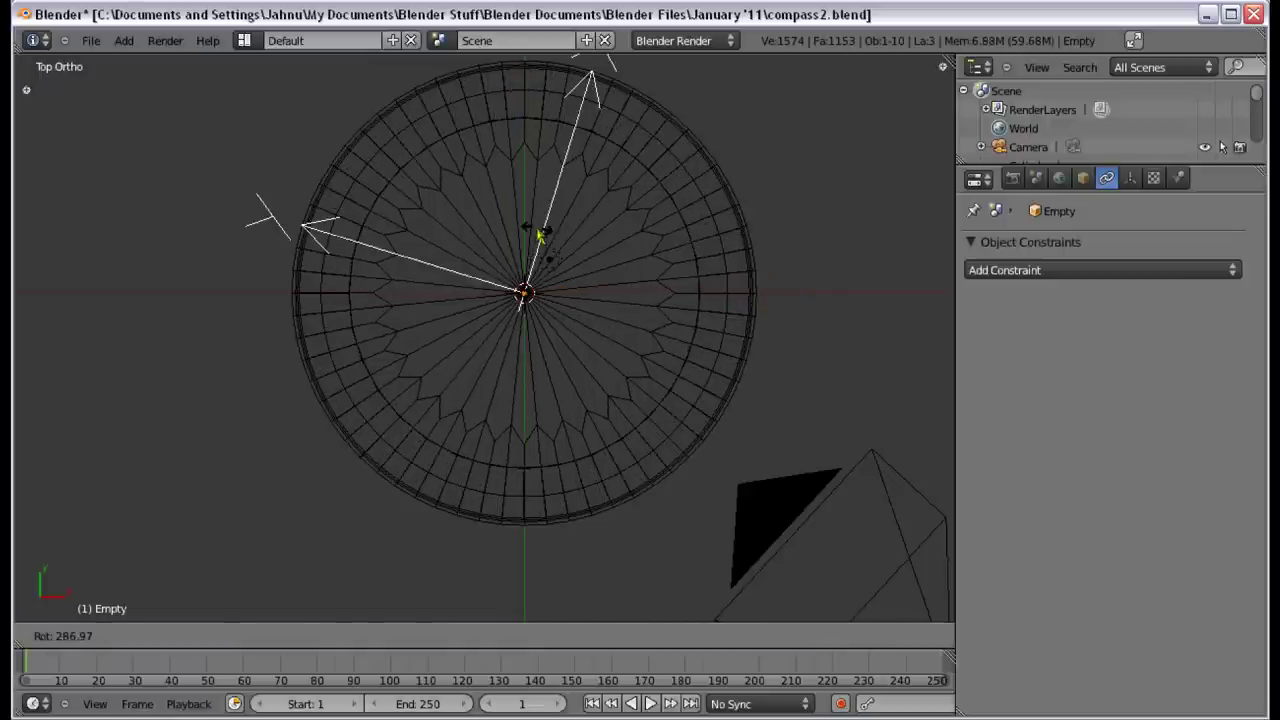
right_click(736, 441)
Step: Add a Copy Rotation constraint targeting the Empty to the ring Cylinder.003
right_click(728, 428)
click(1043, 271)
click(880, 334)
click(1125, 345)
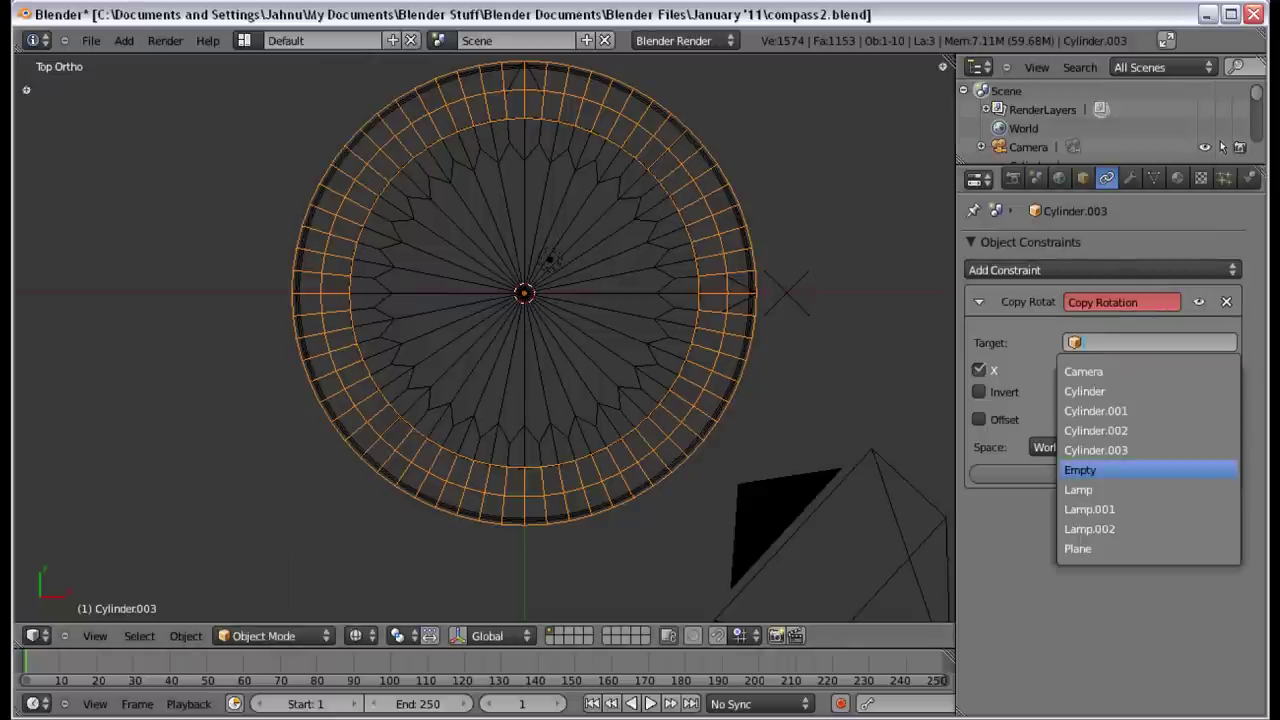
click(1110, 469)
Step: Give the outer rim Cylinder a Copy Rotation constraint with the Empty as target
right_click(705, 452)
click(1010, 272)
click(865, 332)
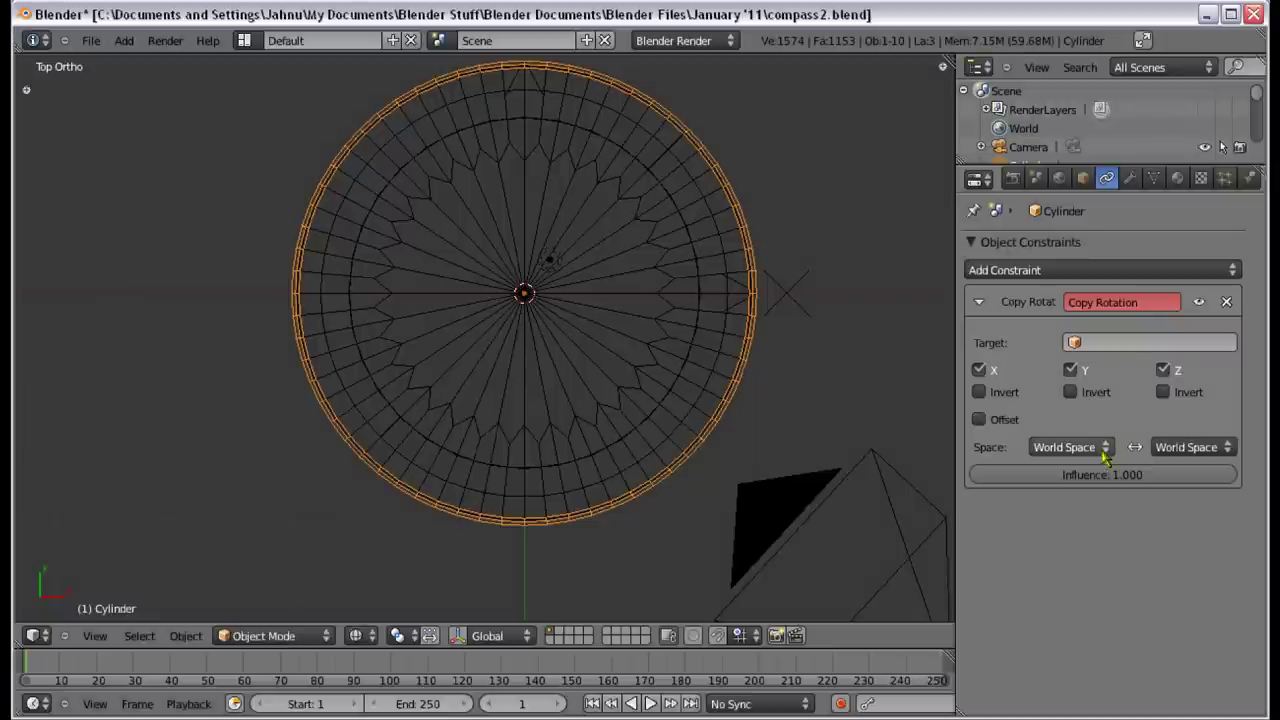
click(1125, 342)
click(1110, 469)
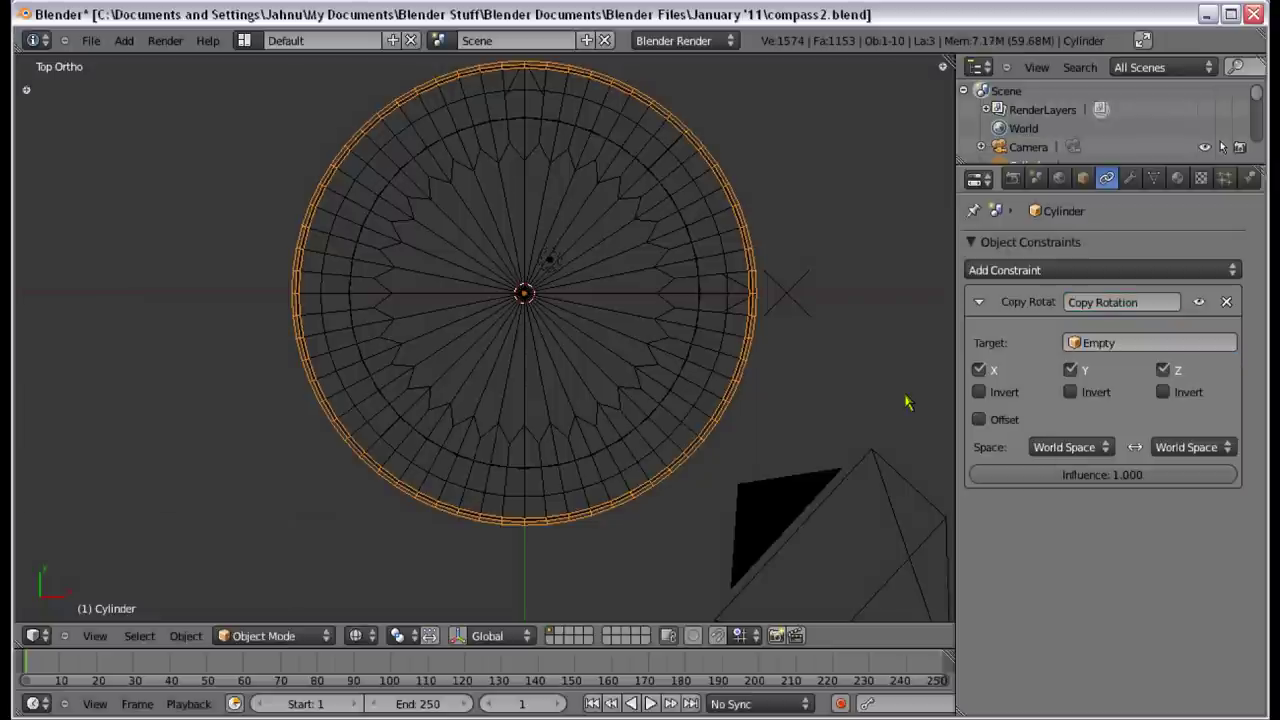
Step: Select the compass parts one after another and check which of them have a Copy Rotation constraint
middle_drag(905, 402, 500, 286)
scroll(517, 320, up, 4)
scroll(505, 280, down, 4)
scroll(510, 300, down, 3)
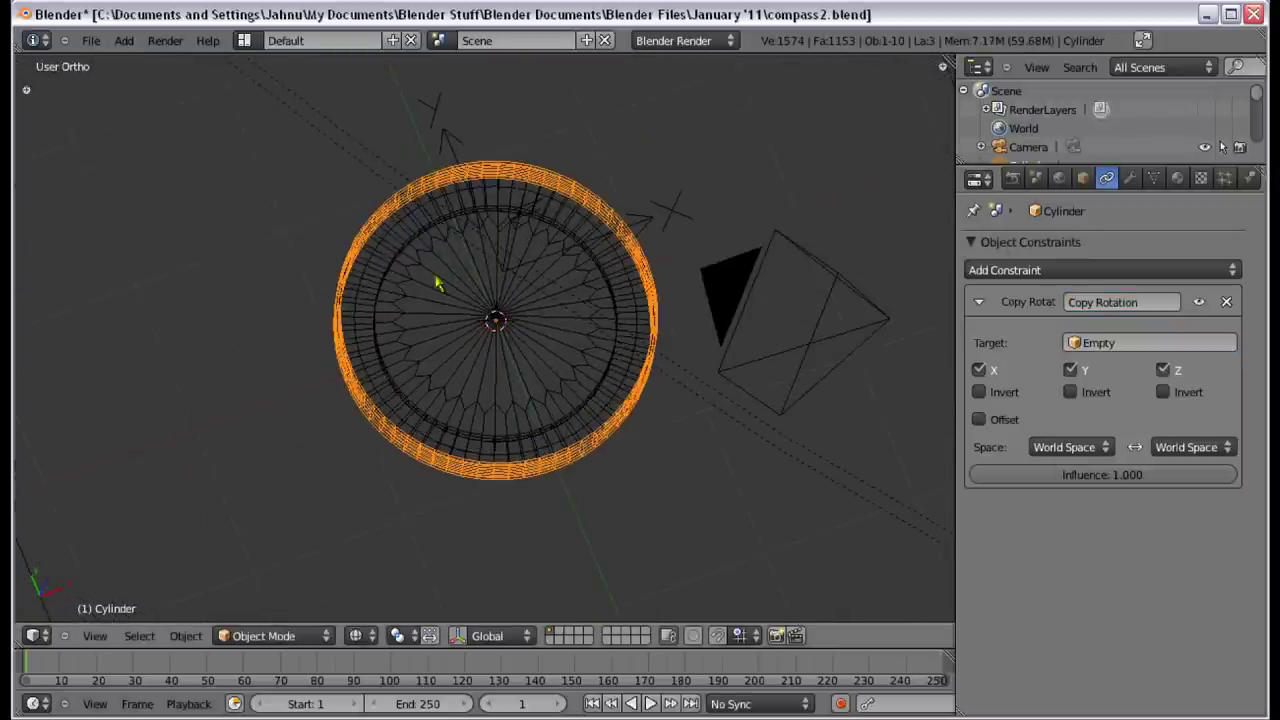
key(KP_7)
scroll(512, 318, up, 6)
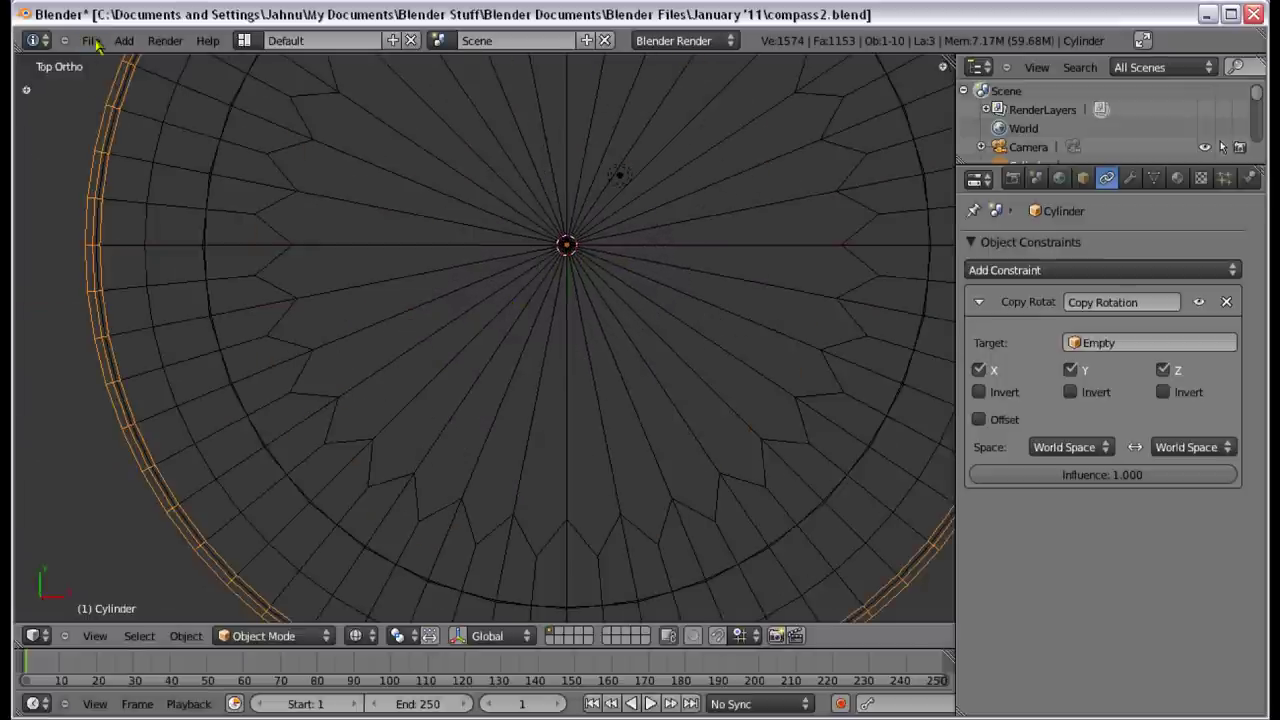
scroll(677, 263, down, 5)
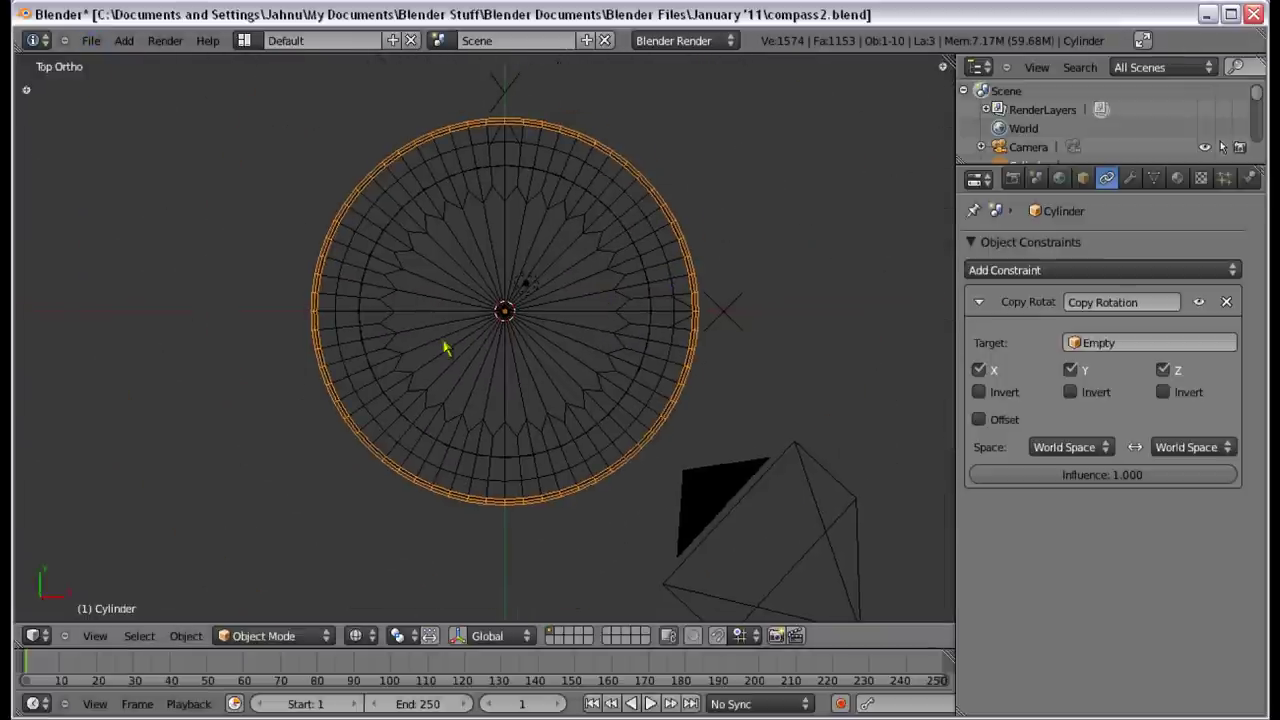
right_click(366, 350)
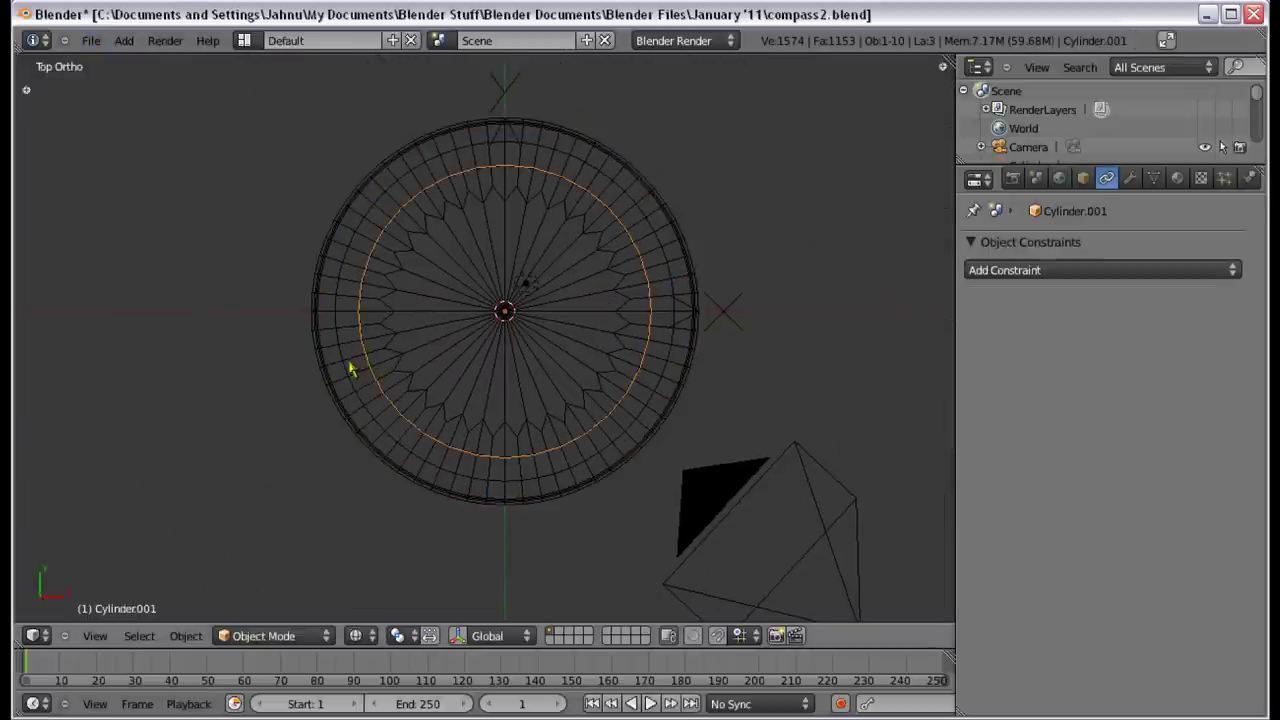
right_click(340, 385)
middle_drag(362, 387, 396, 326)
right_click(380, 446)
right_click(455, 430)
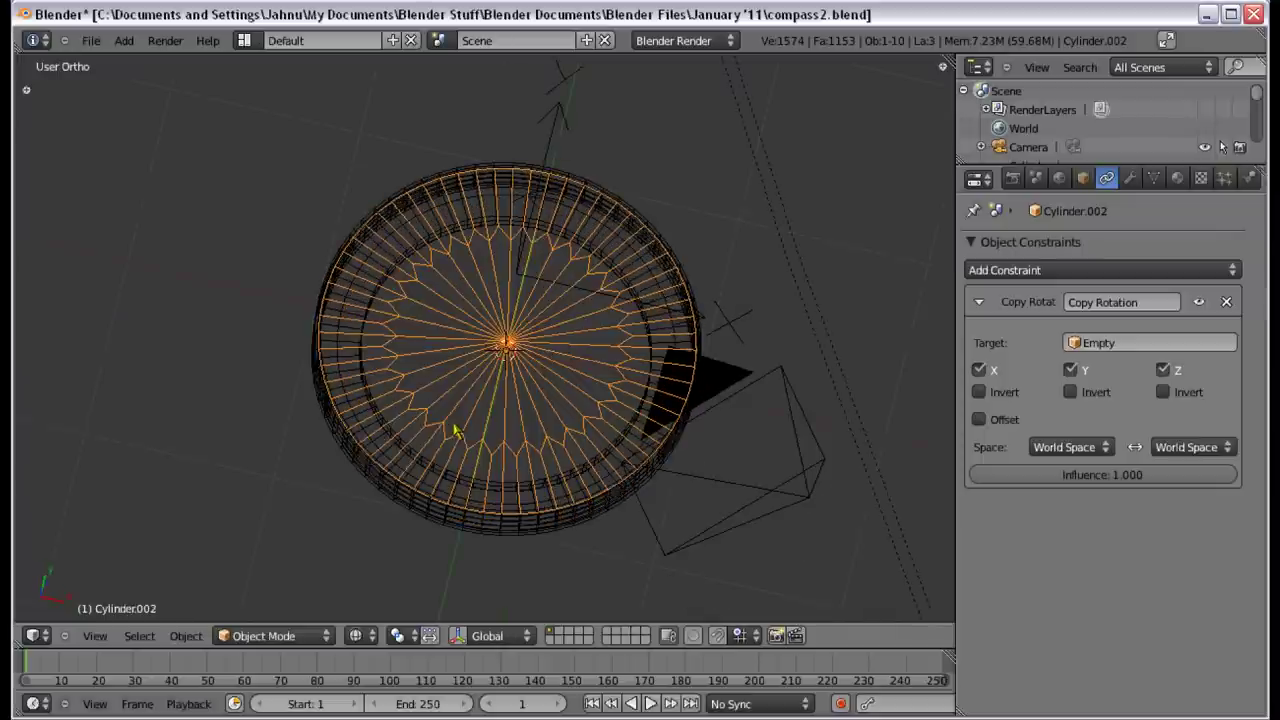
right_click(636, 432)
middle_drag(636, 432, 594, 443)
shift+right_click(594, 443)
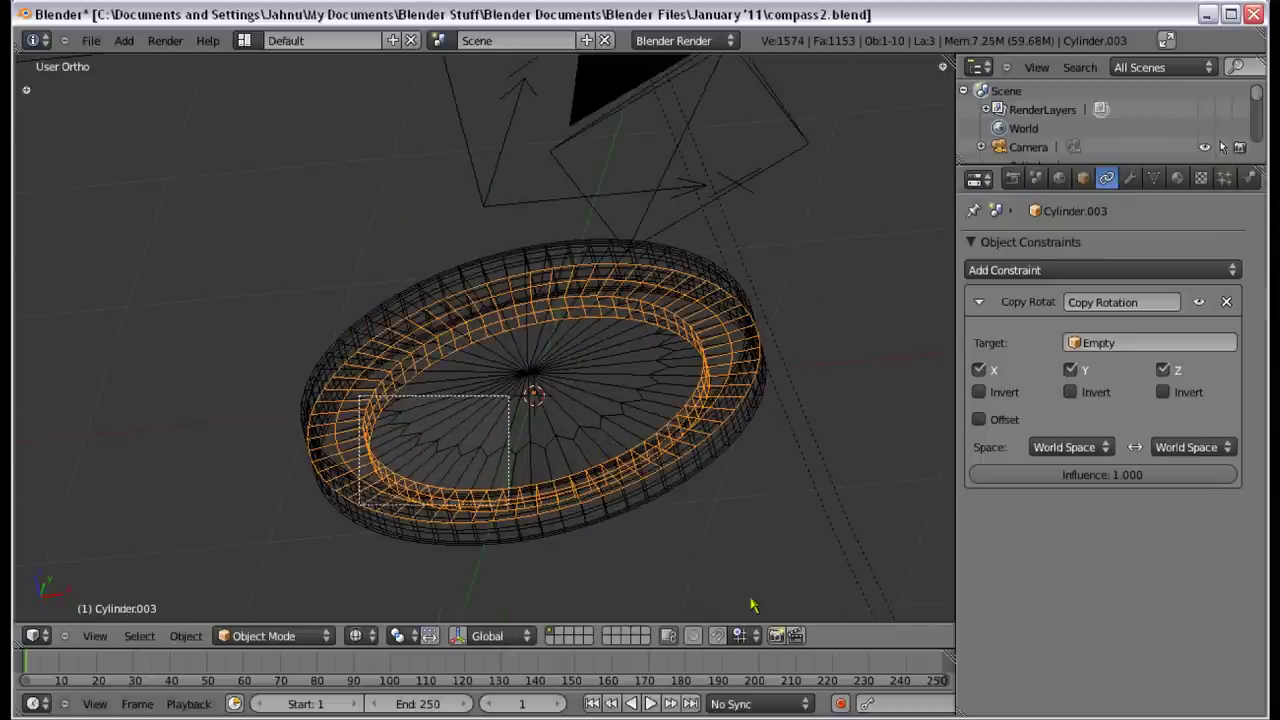
shift+right_click(608, 423)
Step: Select the thin inner circle Cylinder.001 and add a Copy Rotation constraint targeting the Empty
right_click(612, 388)
right_click(710, 416)
right_click(702, 420)
right_click(699, 426)
click(1008, 272)
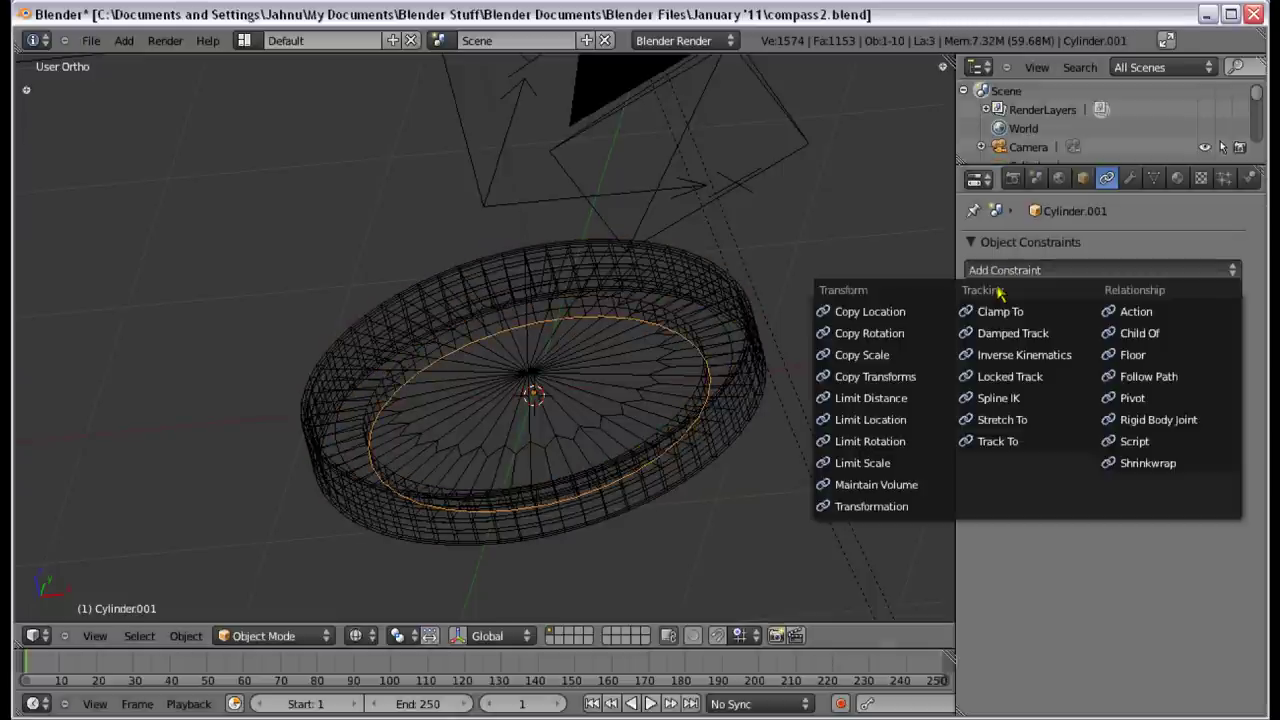
click(926, 336)
click(1118, 342)
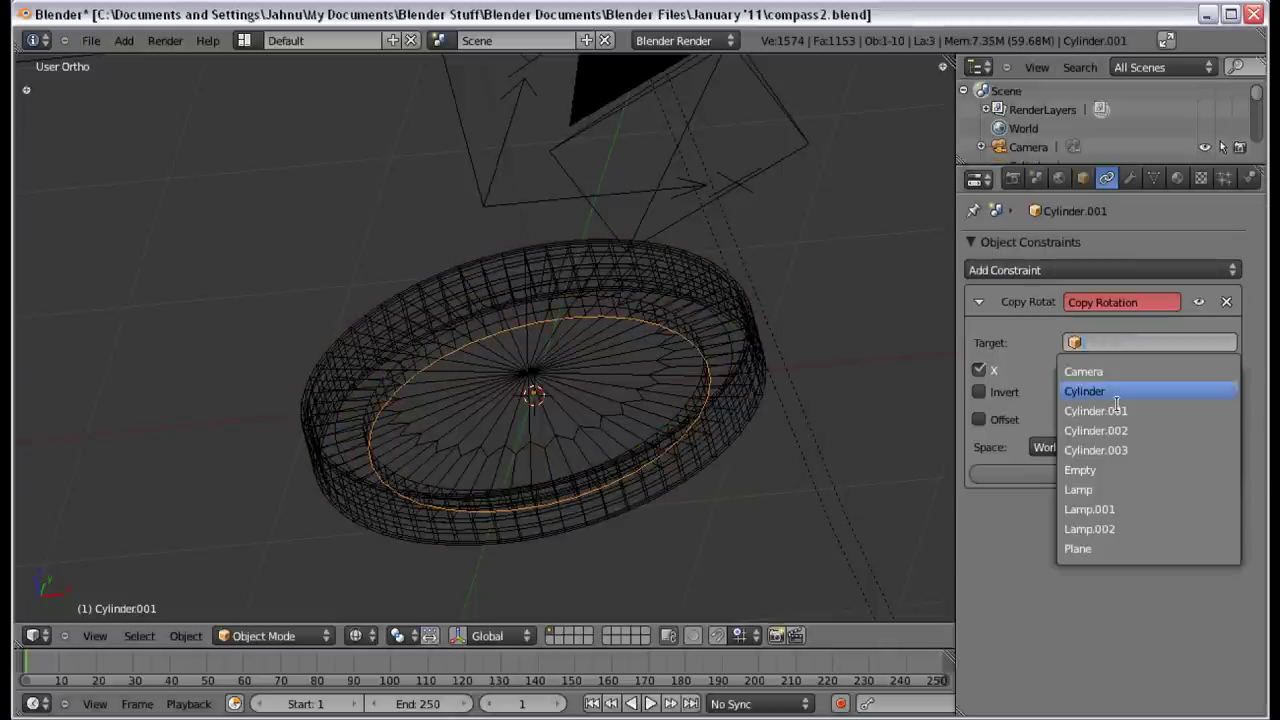
click(1118, 468)
Step: Try rotating the Empty in the top view to test the constraints on all compass parts
right_click(600, 219)
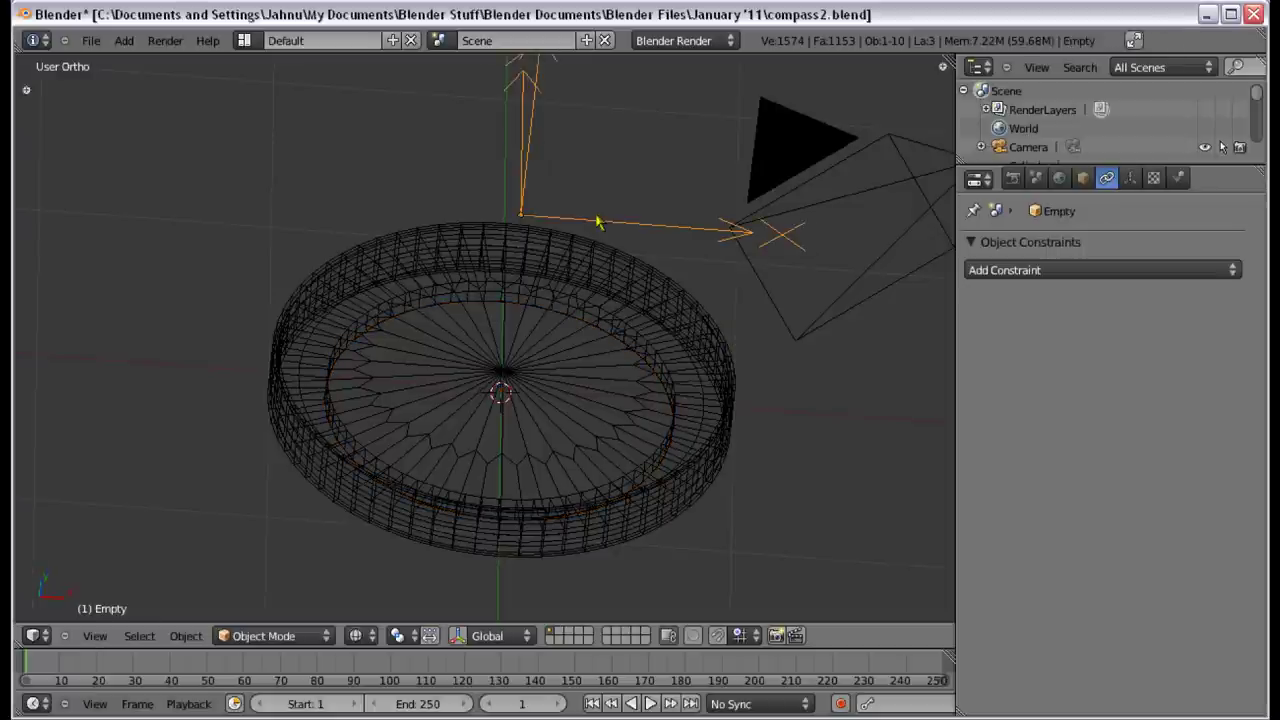
key(KP_7)
key(r)
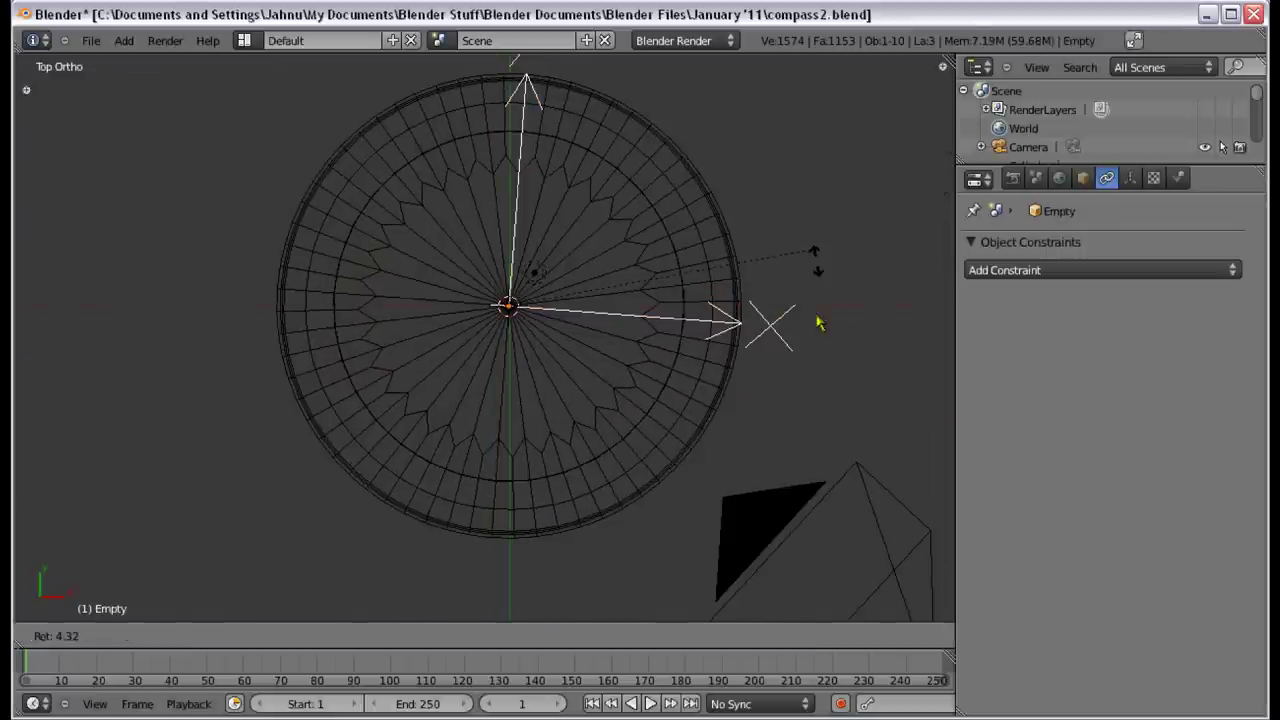
key(Escape)
Step: Add a mesh plane at the 3D cursor in the middle of the compass
middle_drag(437, 366, 562, 318)
scroll(569, 391, up, 3)
scroll(569, 400, up, 3)
key(z)
middle_drag(577, 416, 586, 366)
key(KP_1)
key(z)
shift+middle_drag(660, 506, 617, 325)
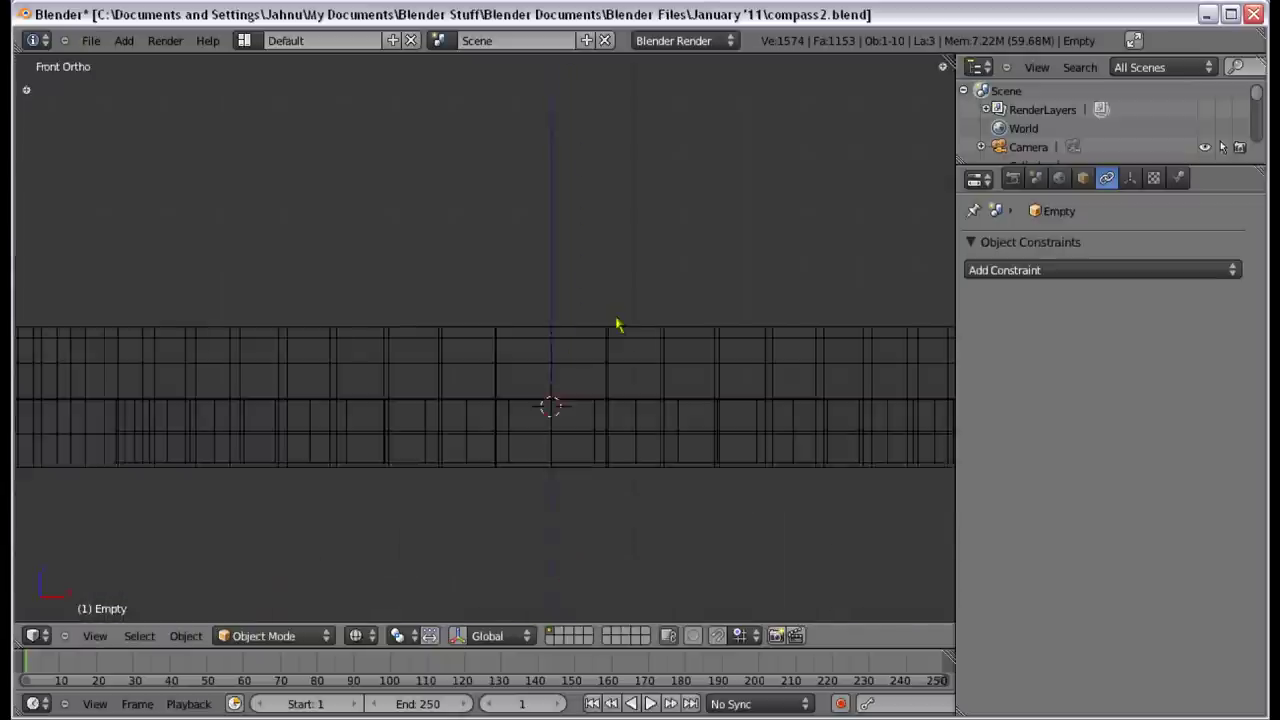
scroll(617, 325, up, 3)
key(shift+a)
mouse_move(577, 270)
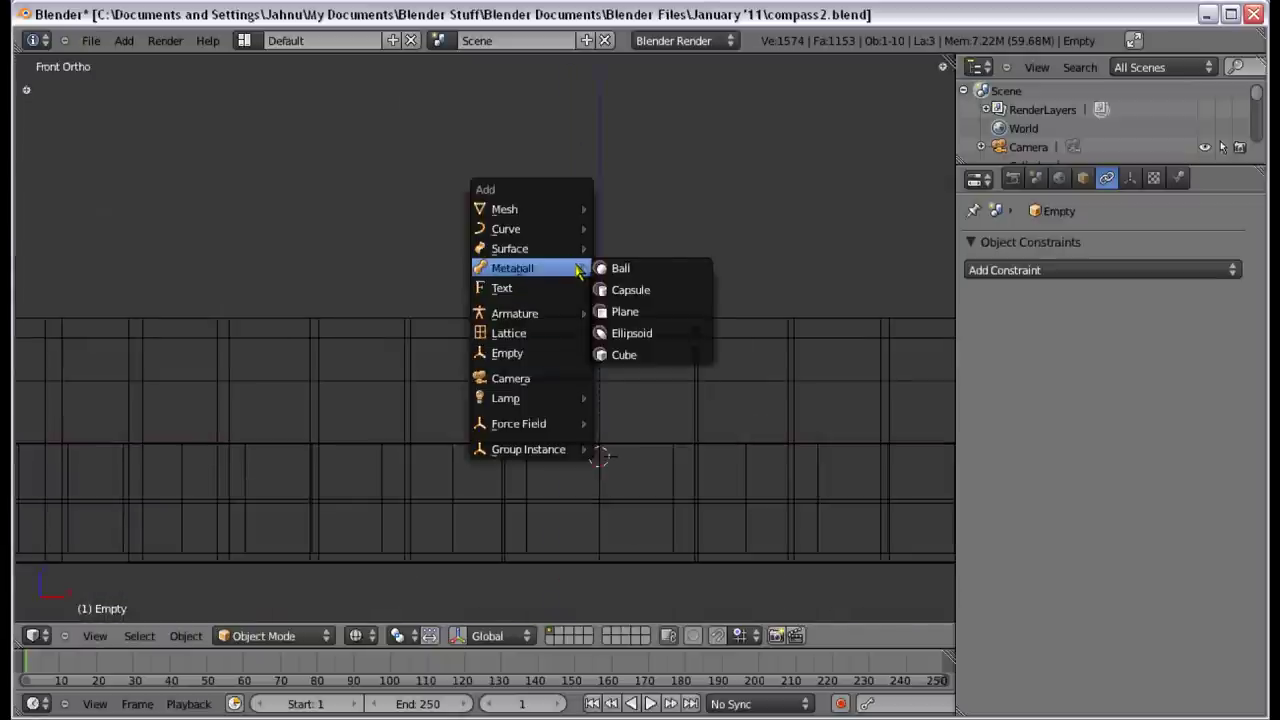
mouse_move(545, 218)
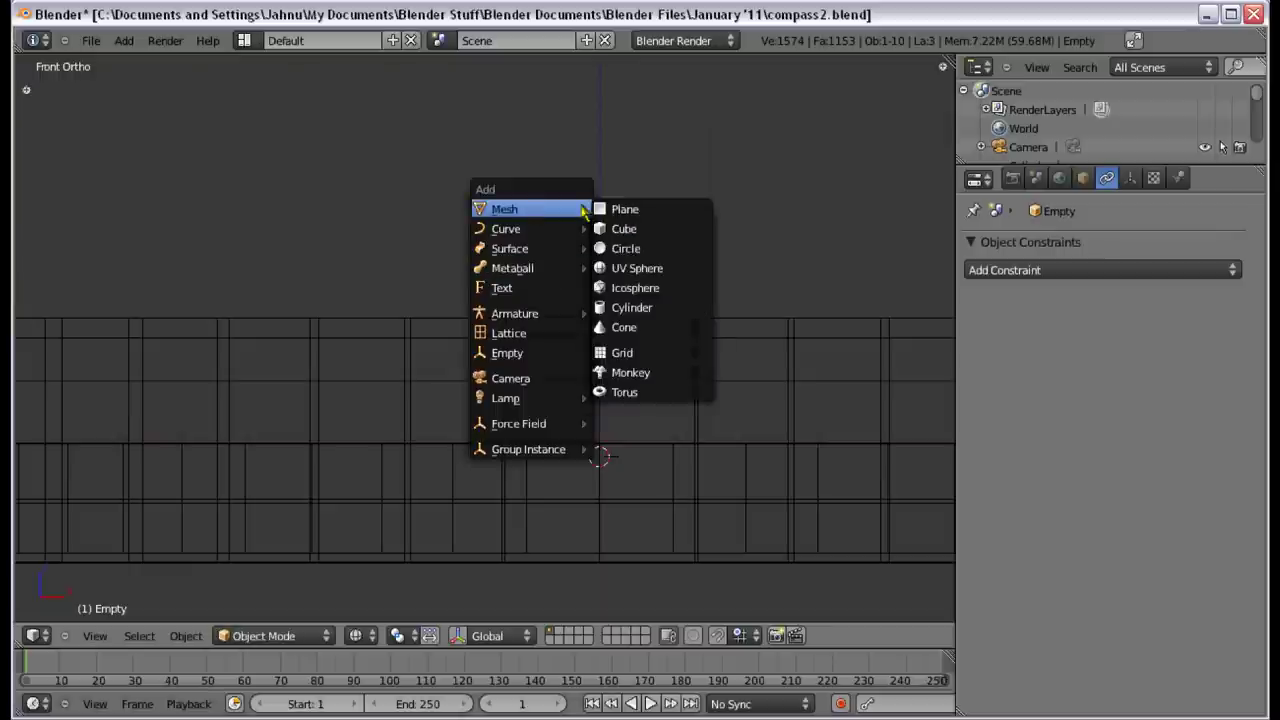
click(622, 209)
Step: Scale the new plane down to a small square around the compass center
key(s)
click(650, 462)
key(KP_7)
scroll(669, 434, up, 2)
key(s)
click(705, 180)
key(s)
click(743, 277)
Step: Cut the small plane down its middle with a centered edge loop and delete the vertices of its left half
key(Tab)
scroll(612, 259, down, 1)
click(577, 258)
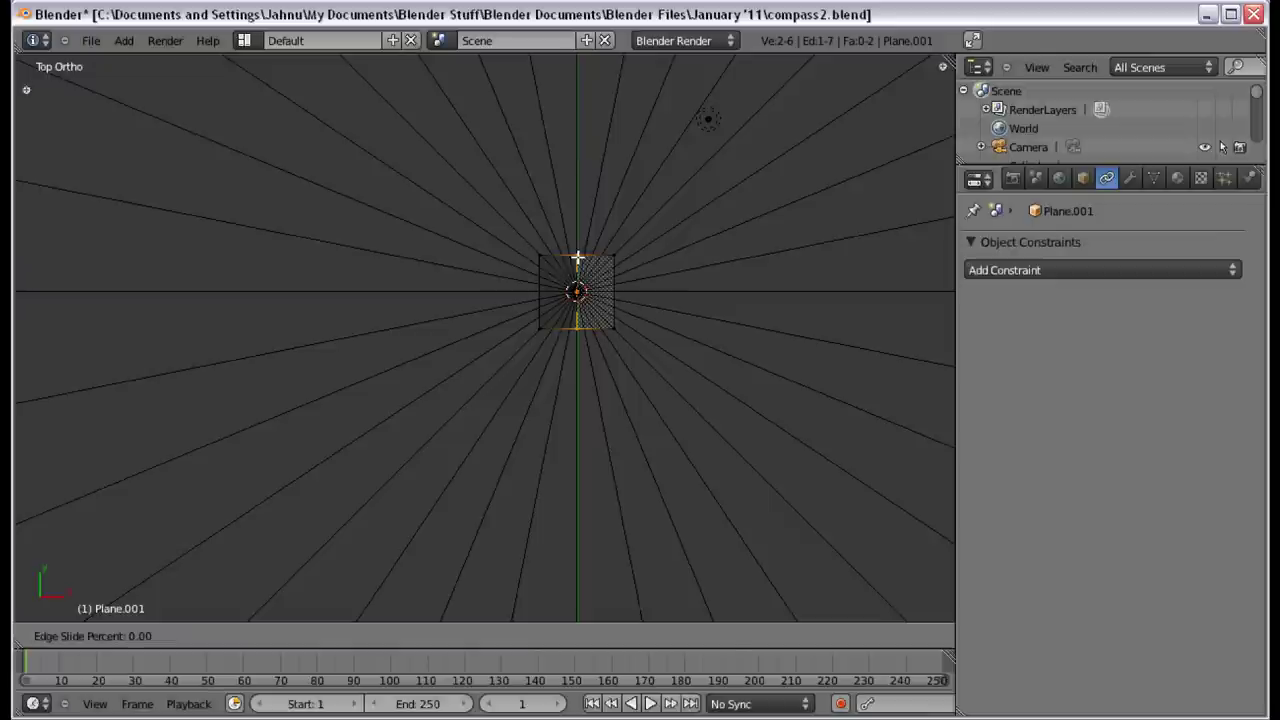
right_click(523, 251)
key(b)
drag(534, 240, 548, 334)
key(x)
key(Return)
key(Tab)
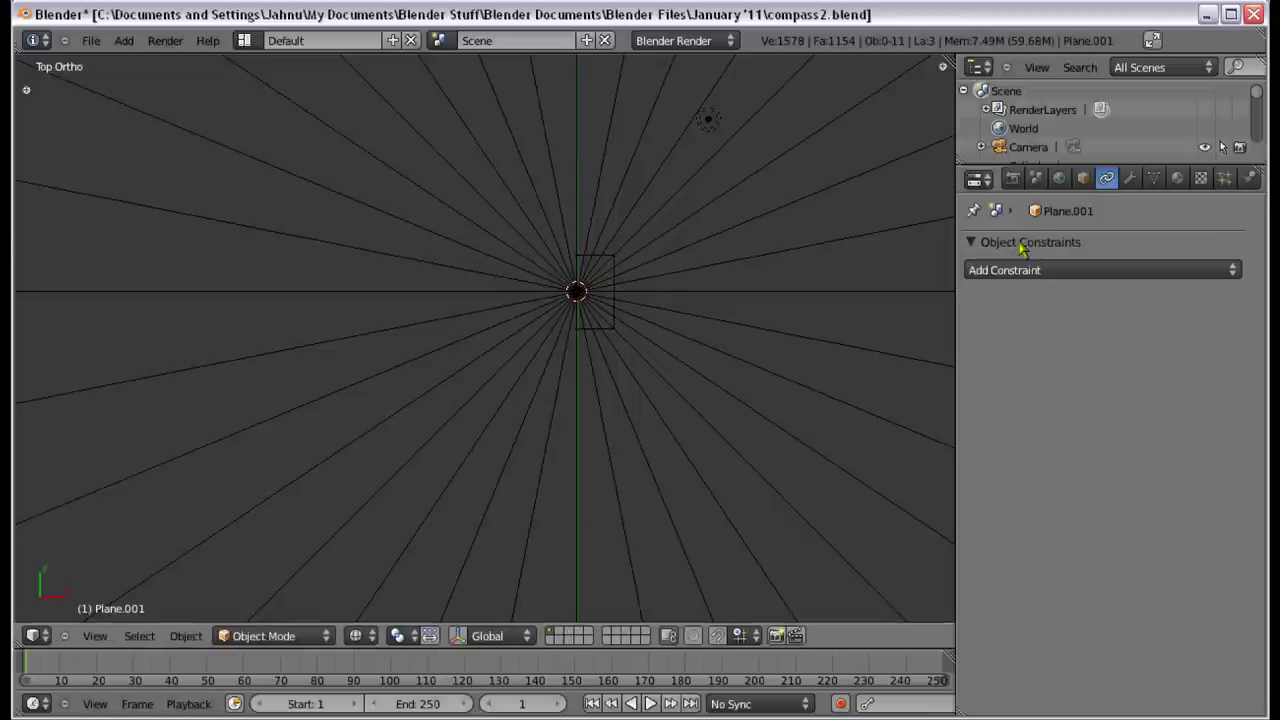
Step: Add a Mirror modifier on the X axis to the half plane
click(1010, 270)
click(1130, 178)
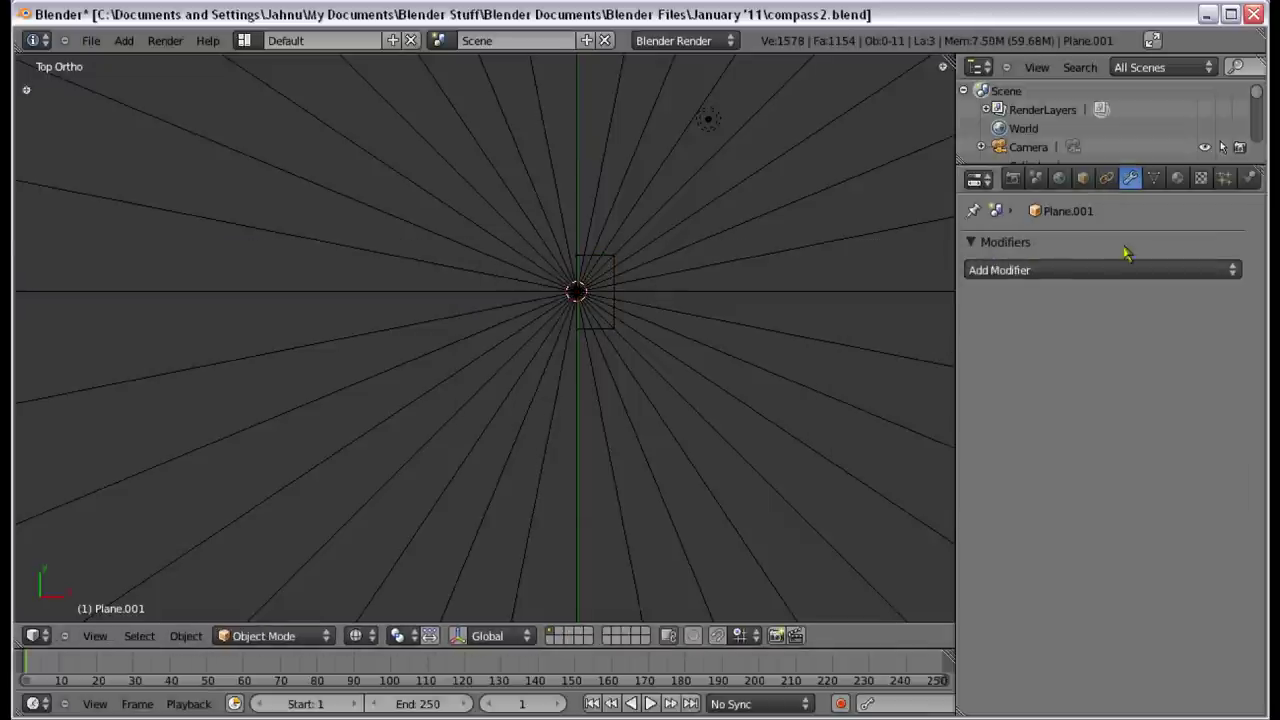
click(1120, 270)
click(872, 463)
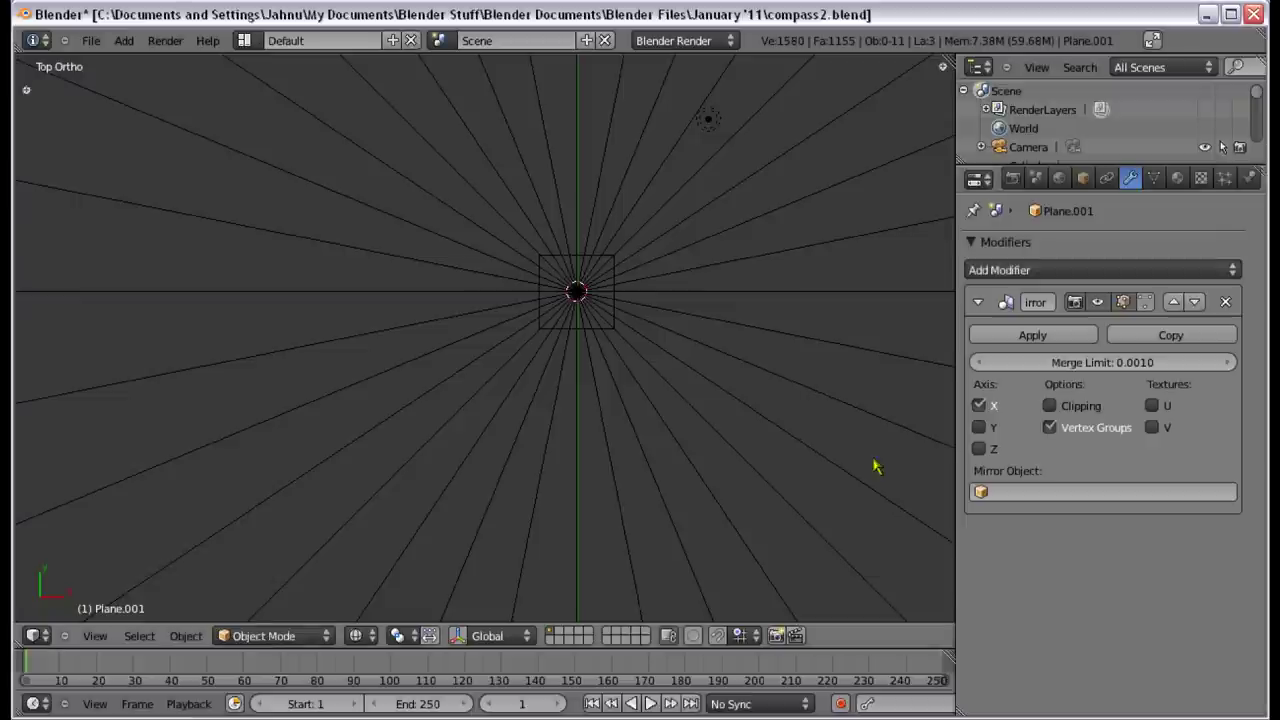
Step: Extrude the plane's right edge and narrow it, and extrude it again into a long needle arm reaching the ring
key(Tab)
shift+middle_drag(624, 273, 576, 266)
key(b)
drag(547, 228, 600, 364)
key(e)
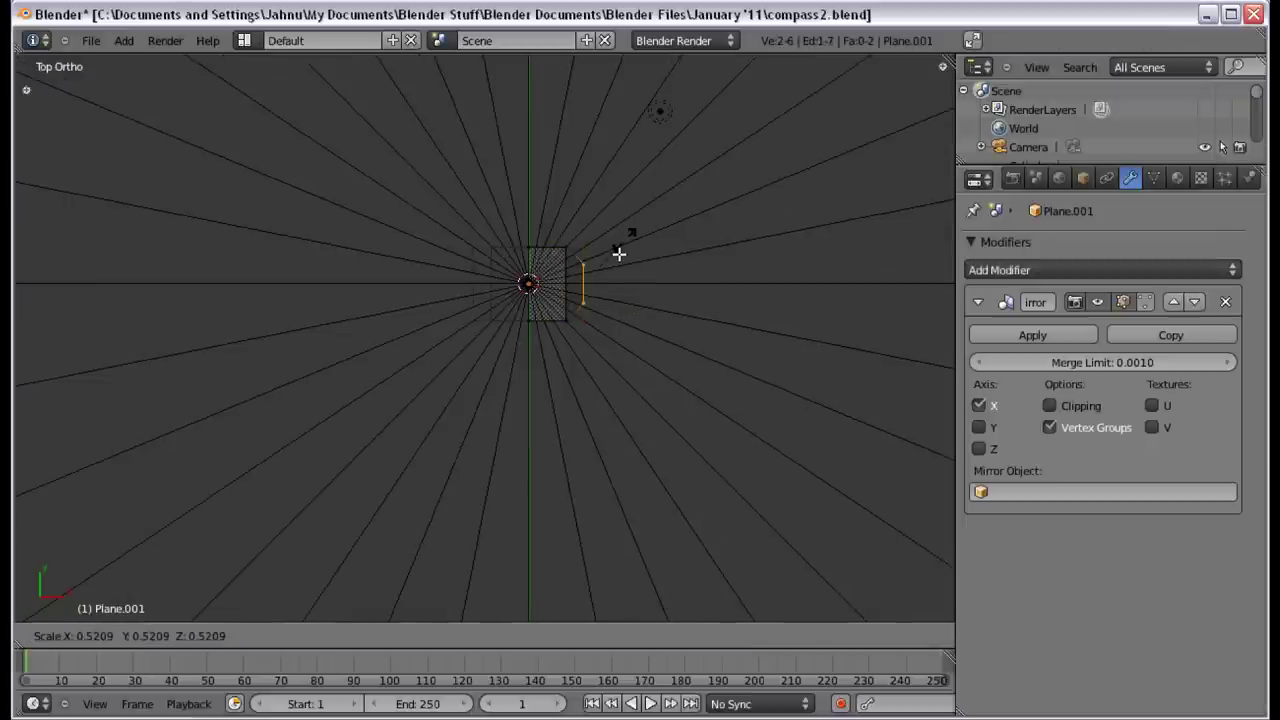
click(757, 323)
scroll(437, 351, down, 3)
scroll(437, 351, down, 3)
key(e)
click(649, 343)
Step: Pull the needle arm's end edge back along the X axis so it stops just inside the ring
key(z)
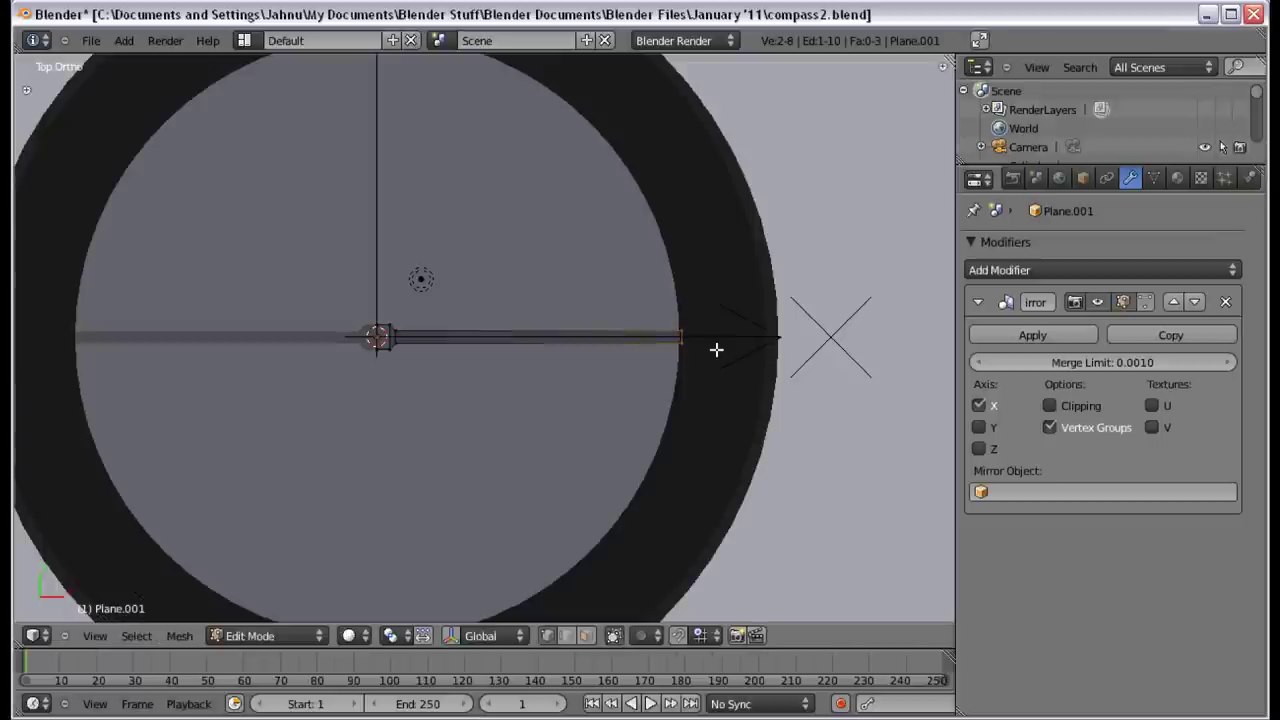
middle_drag(703, 326, 754, 207)
key(KP_7)
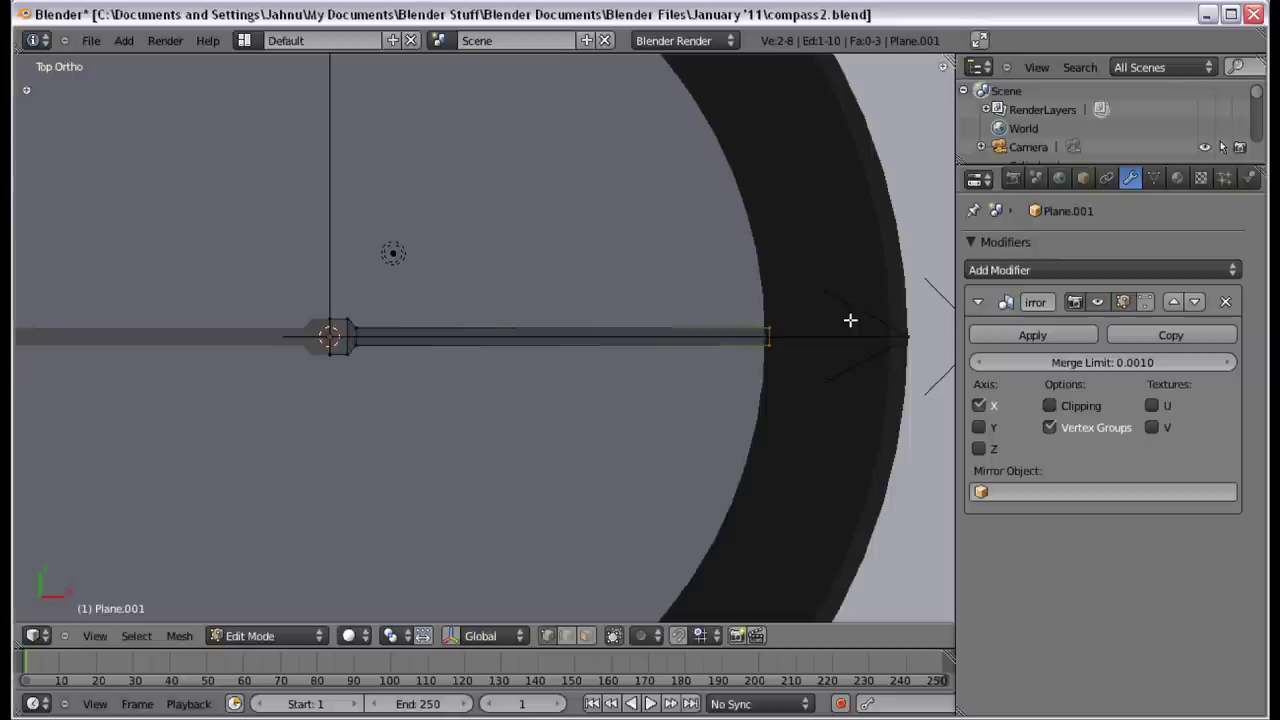
key(z)
key(e)
key(x)
right_click(822, 318)
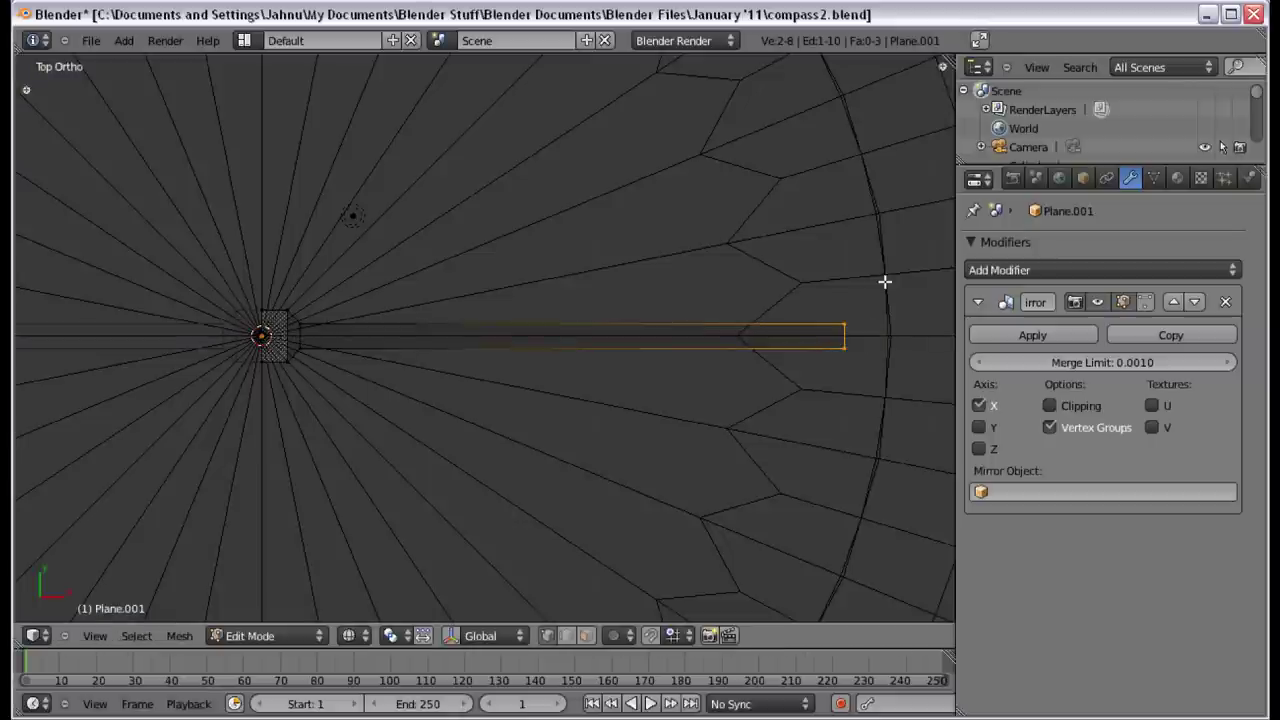
Step: Add a centered edge loop midway along the needle arm and view the needle shaded in Object Mode
key(ctrl+r)
click(594, 335)
right_click(596, 310)
key(z)
scroll(494, 206, down, 1)
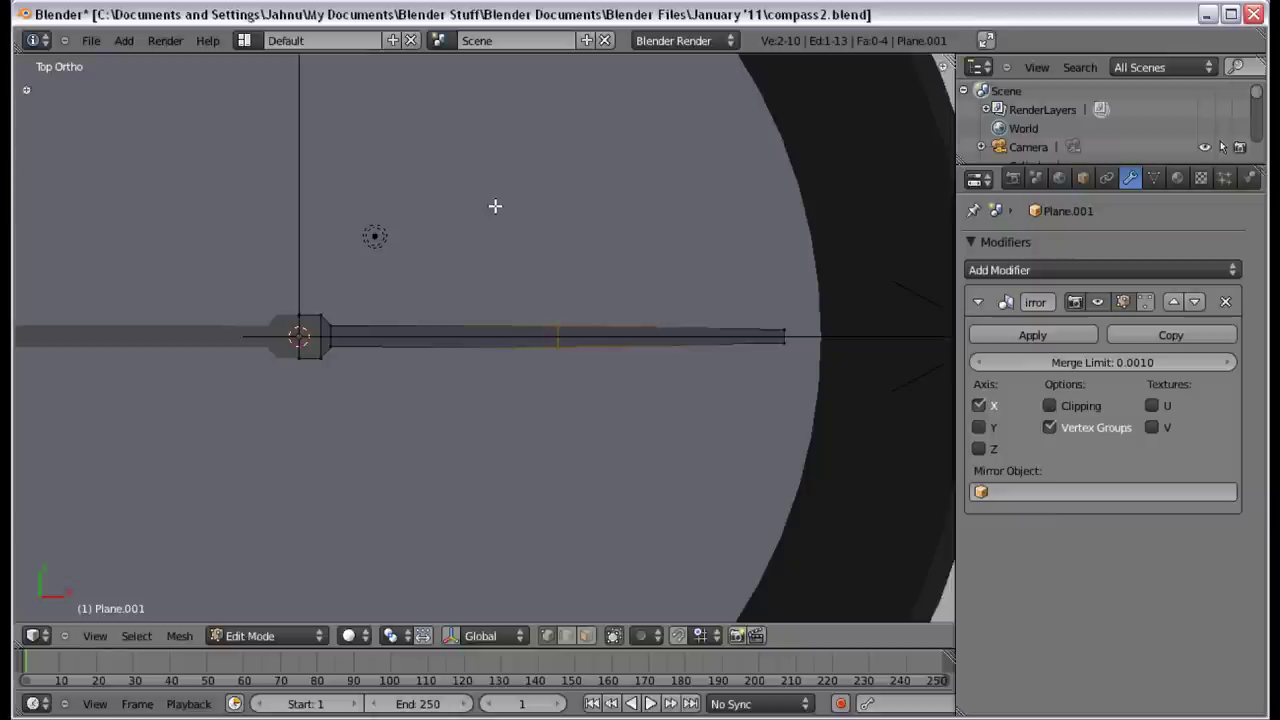
middle_drag(494, 206, 571, 297)
key(Tab)
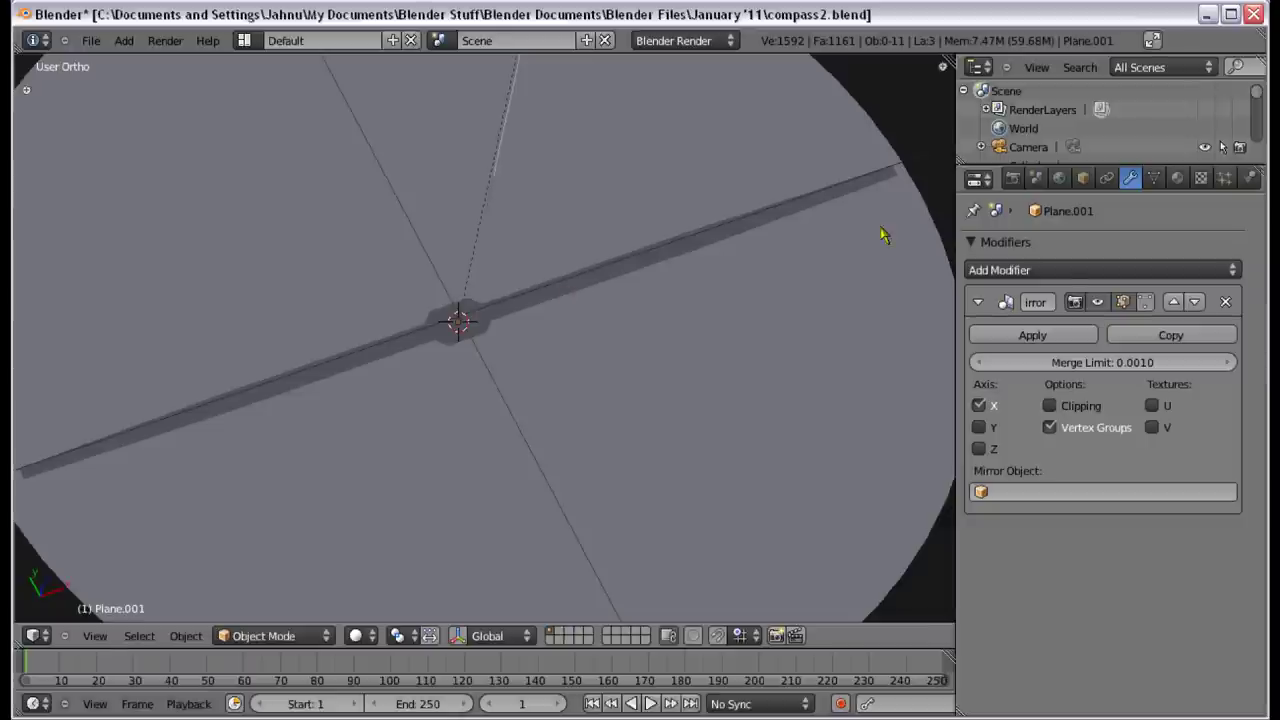
Step: Add a Subdivision Surface modifier to the needle with 2 view subdivisions
click(1063, 270)
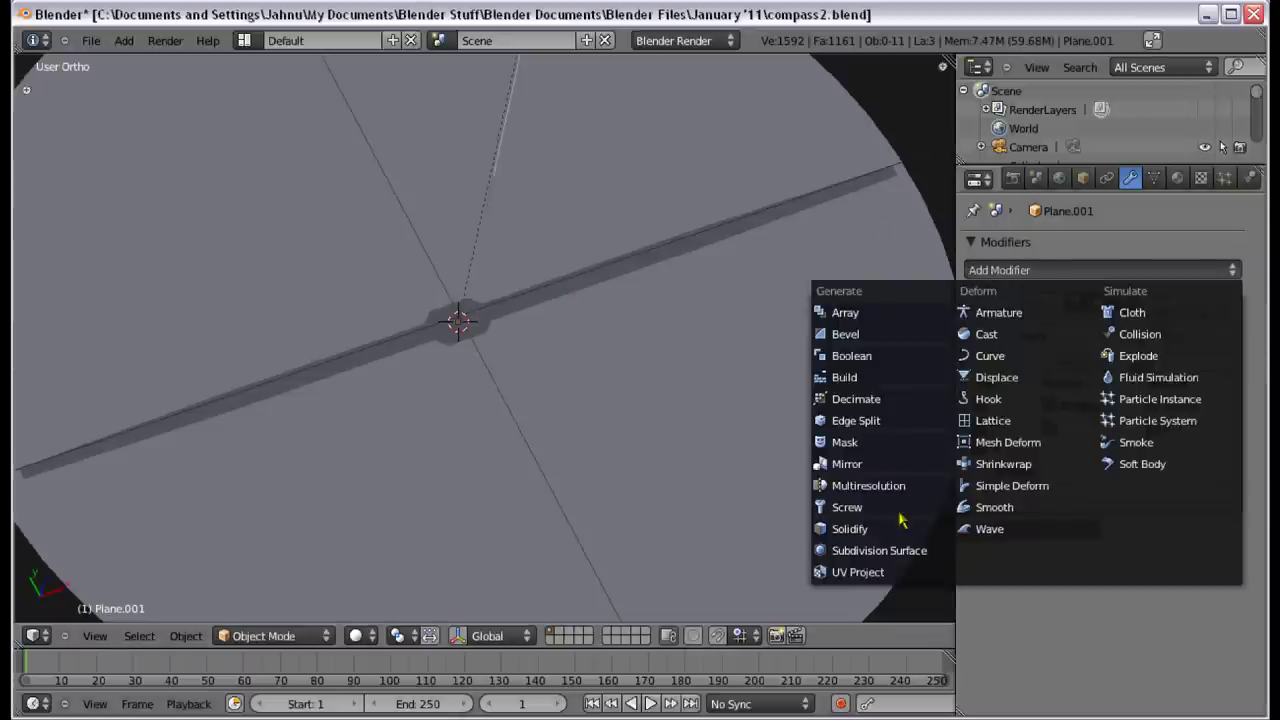
click(900, 550)
click(1090, 641)
key(z)
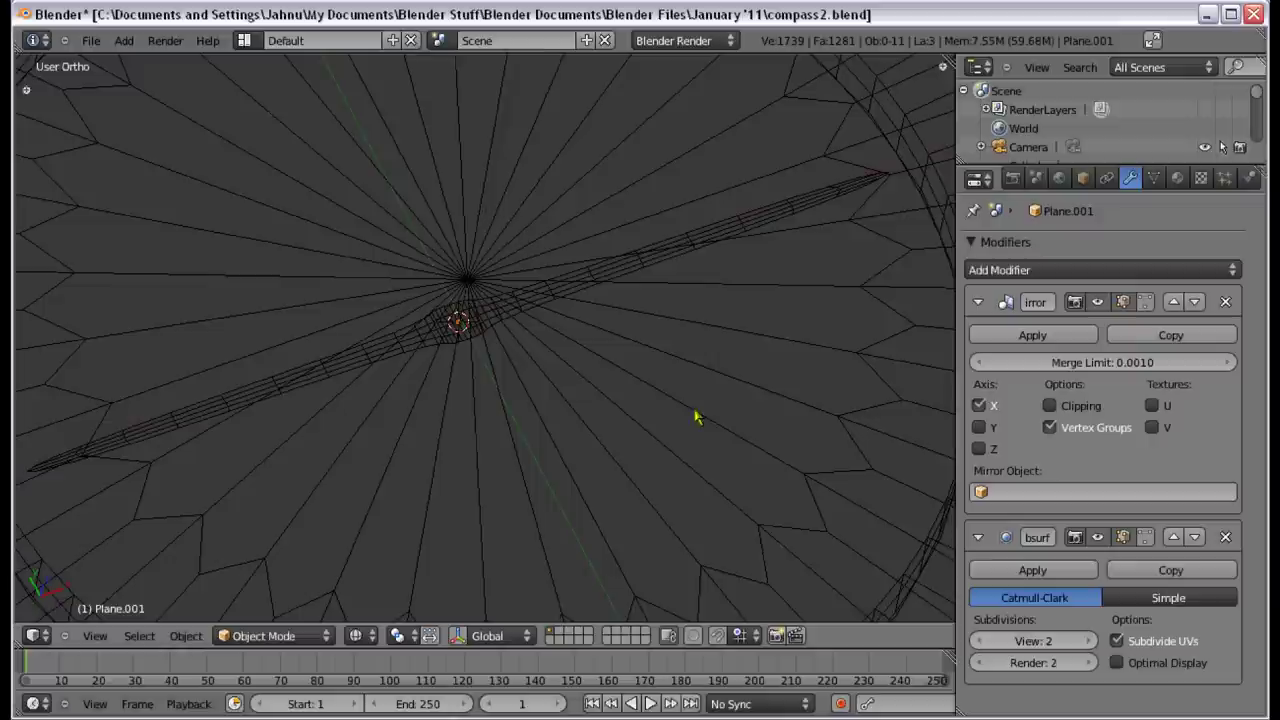
Step: Add another edge loop across the outer part of the needle arm and slide it close to the tip
right_click(643, 277)
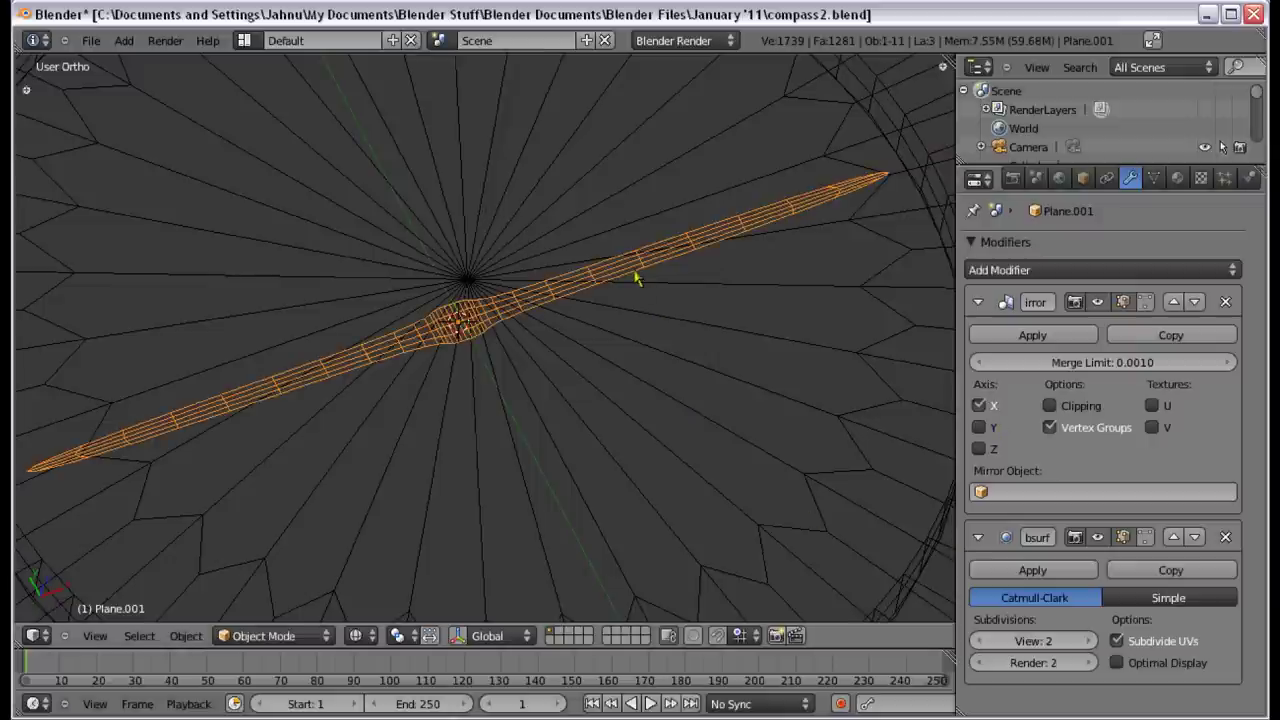
key(KP_7)
scroll(580, 290, up, 5)
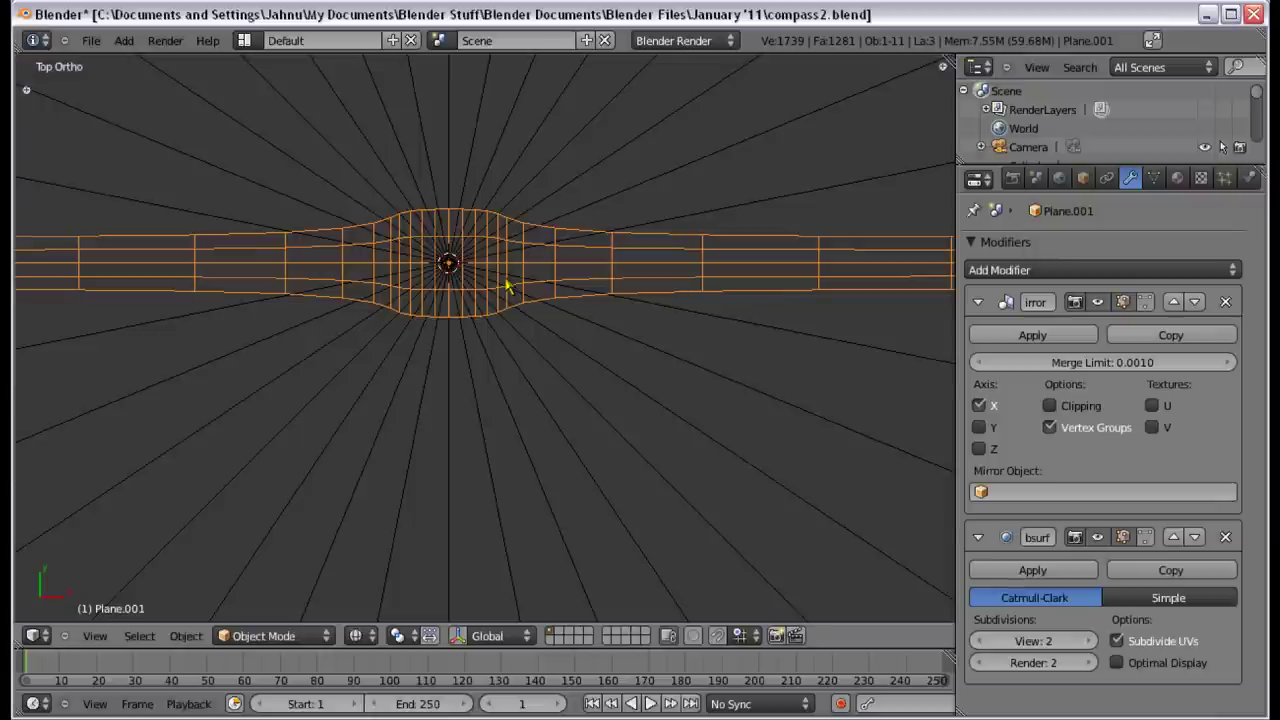
key(Tab)
key(KP_Decimal)
key(ctrl+e)
click(611, 363)
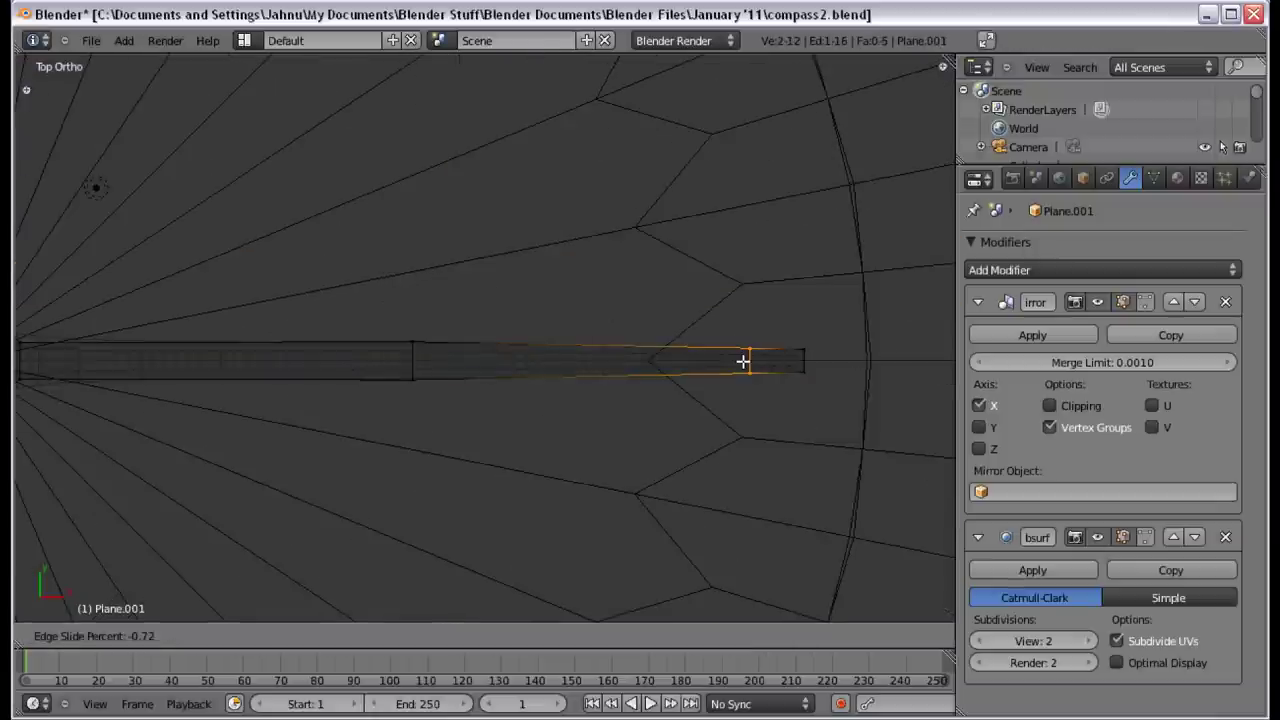